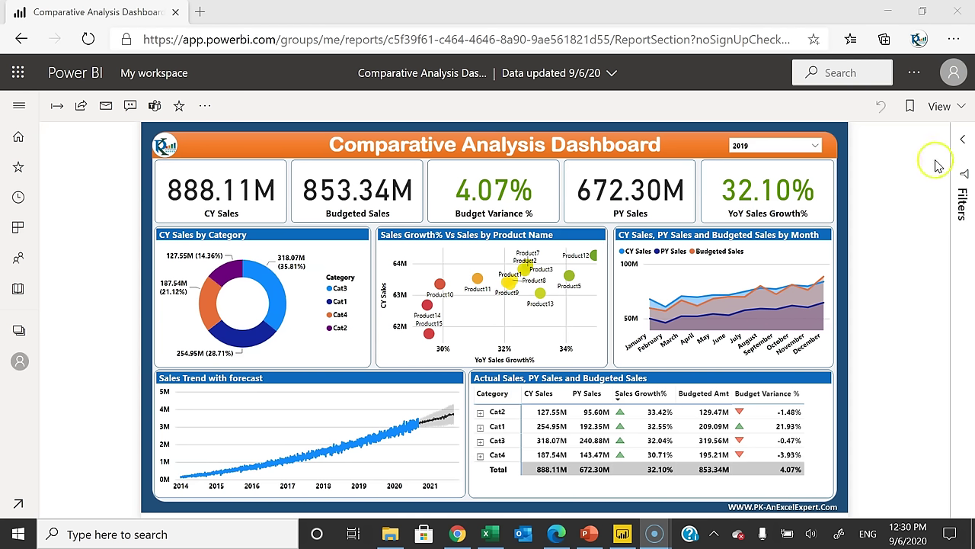
# Display the Comparative Analysis Dashboard report in full screen
pyautogui.click(964, 111)
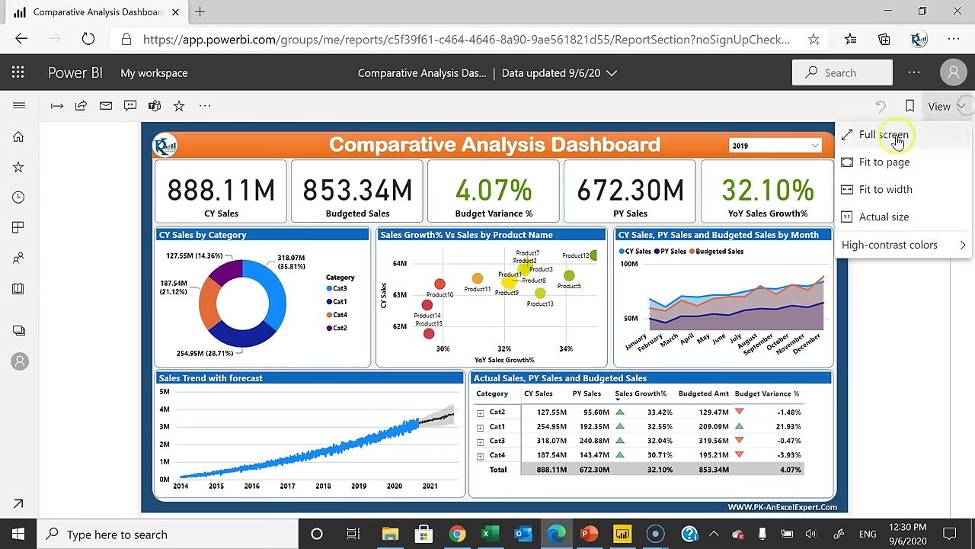
pyautogui.click(884, 134)
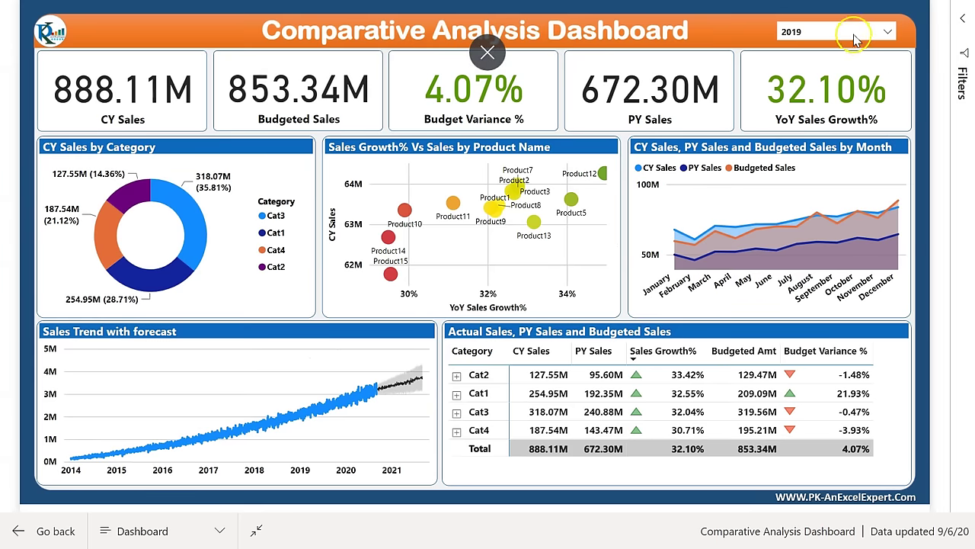
# Explore the year slicer by expanding 2019 into quarters and Qtr 1 into months, keeping the 2019 selection
pyautogui.click(852, 34)
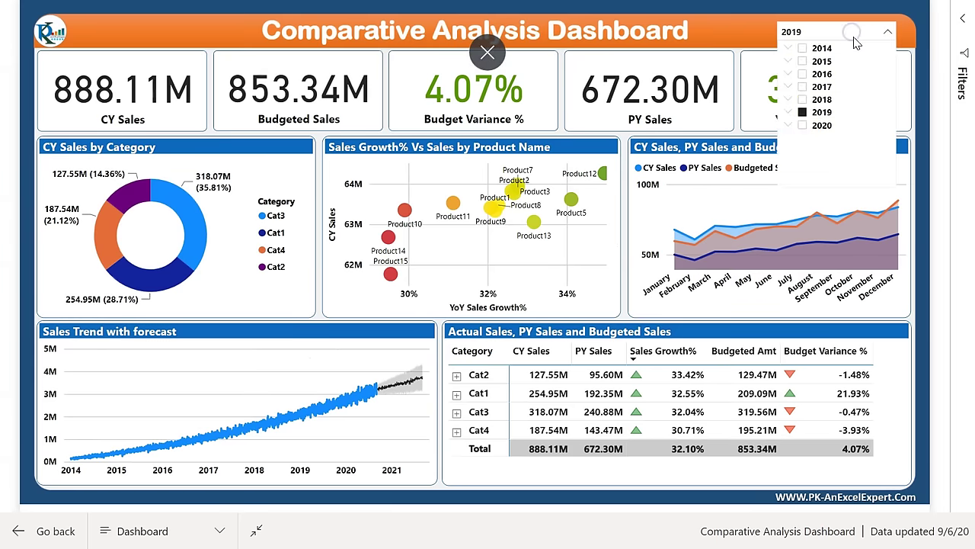
pyautogui.click(792, 113)
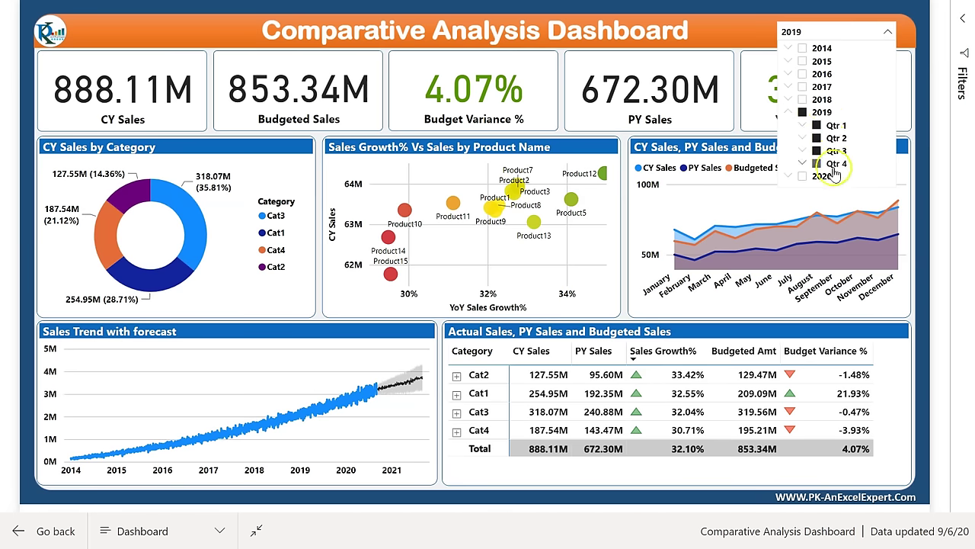
pyautogui.click(804, 126)
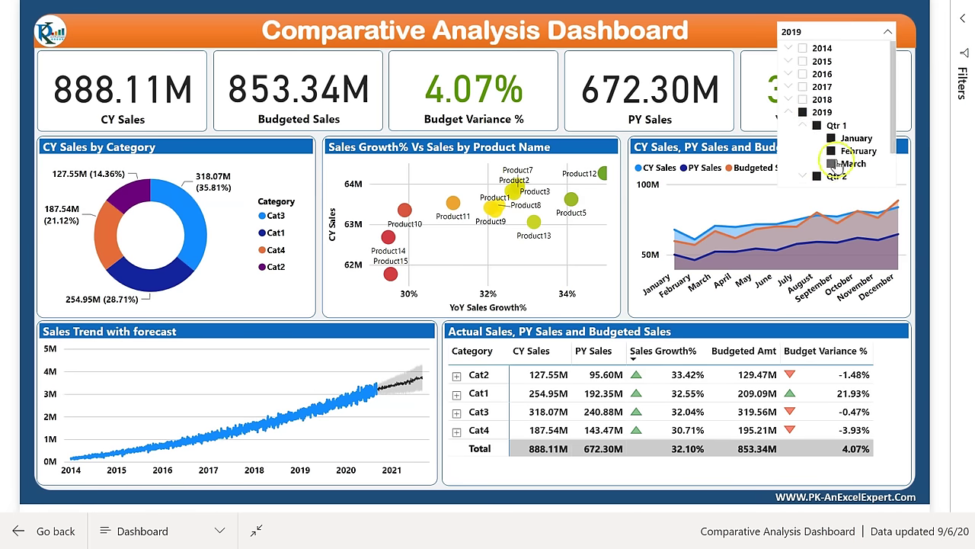
pyautogui.click(804, 126)
pyautogui.click(164, 114)
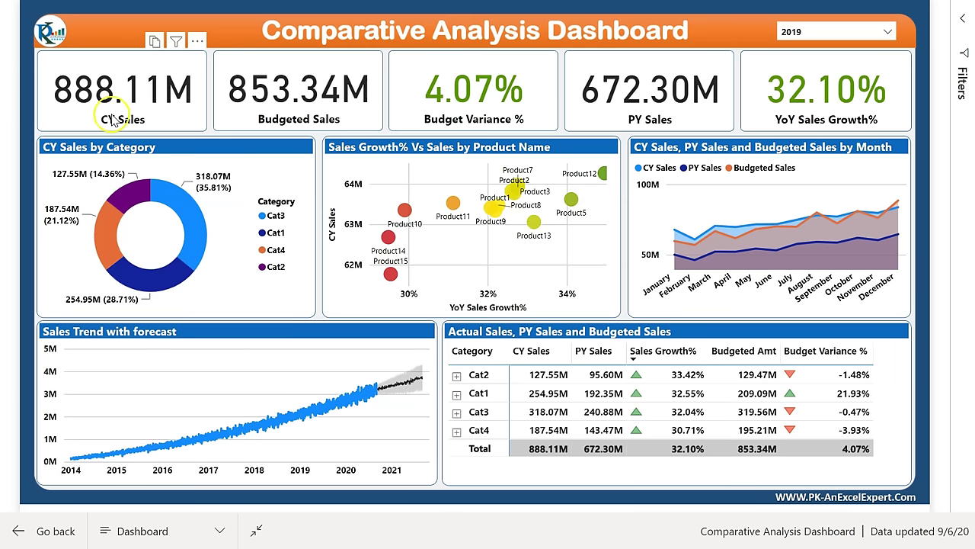
pyautogui.click(820, 33)
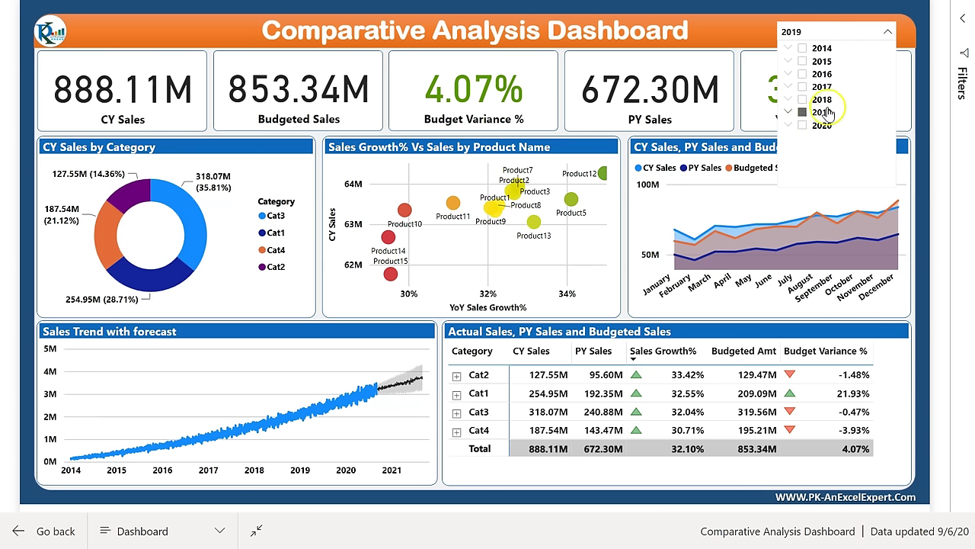
pyautogui.click(22, 109)
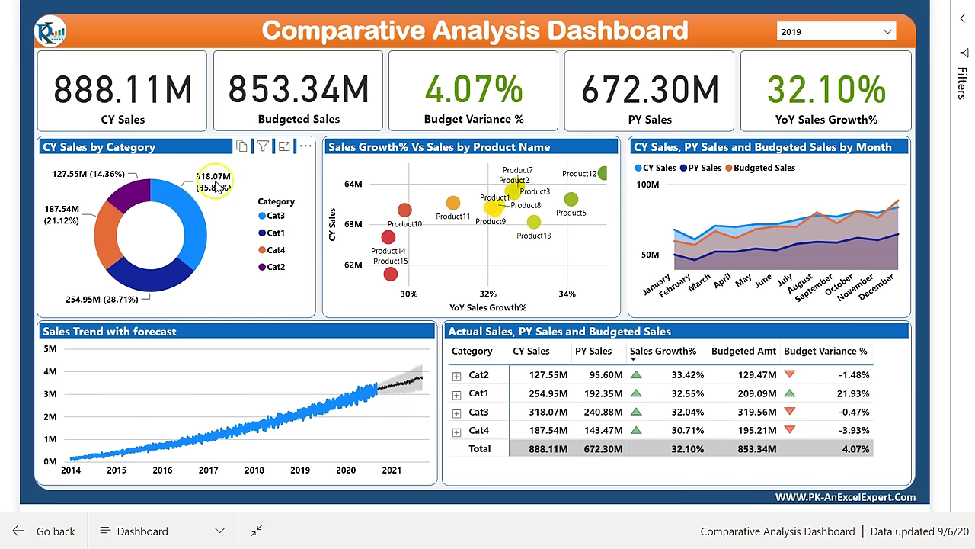
# Inspect the product sales tooltips for Cat3, Cat1, Cat4 and Cat2 in the CY Sales by Category donut chart
pyautogui.moveTo(196, 228)
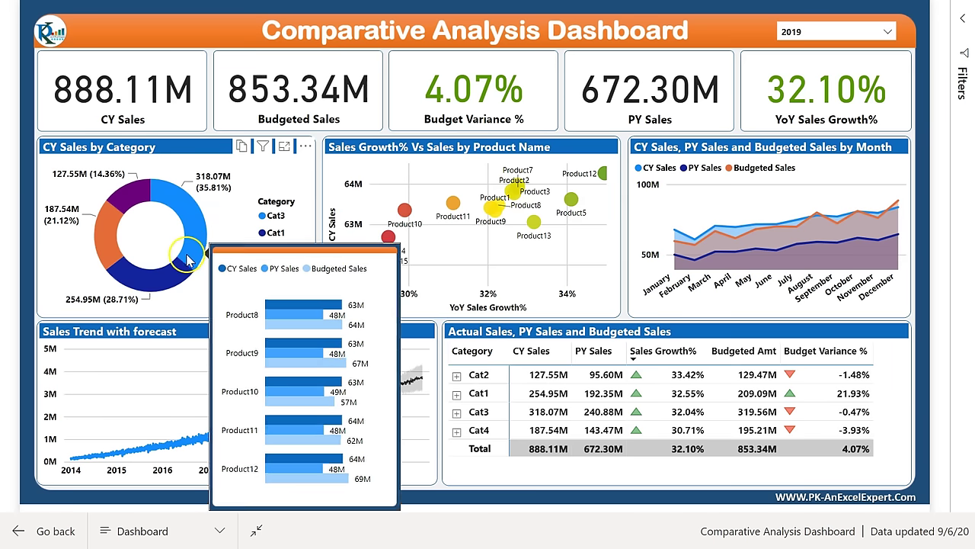
pyautogui.click(160, 280)
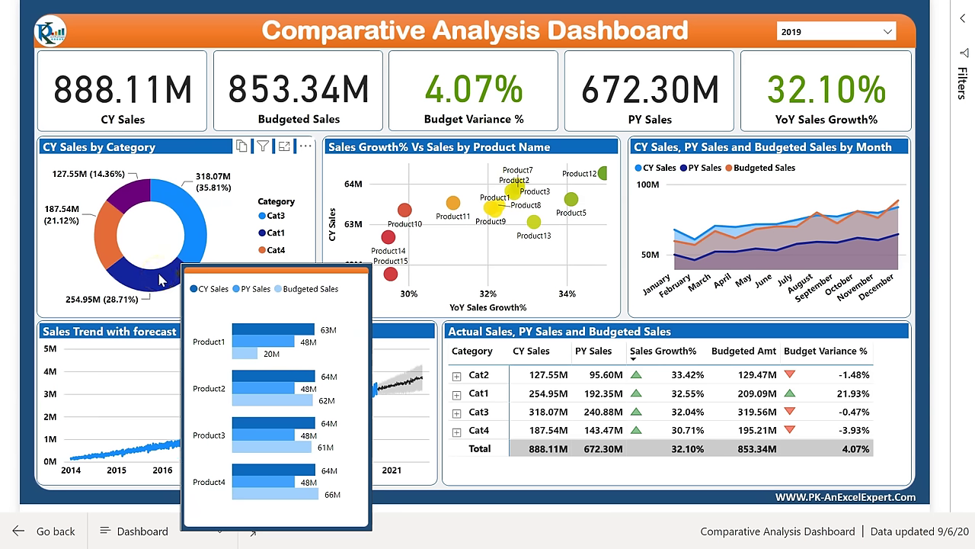
pyautogui.click(107, 240)
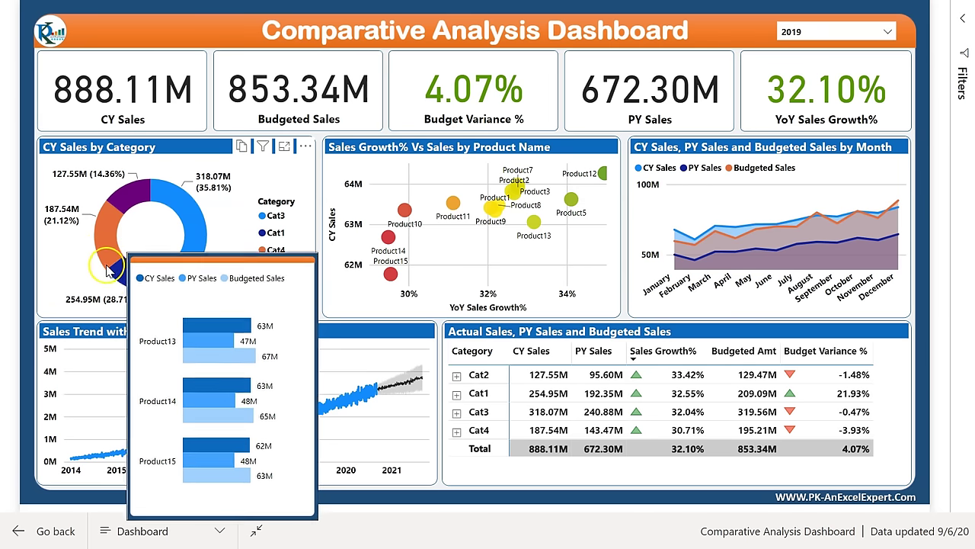
pyautogui.click(112, 256)
pyautogui.moveTo(127, 197)
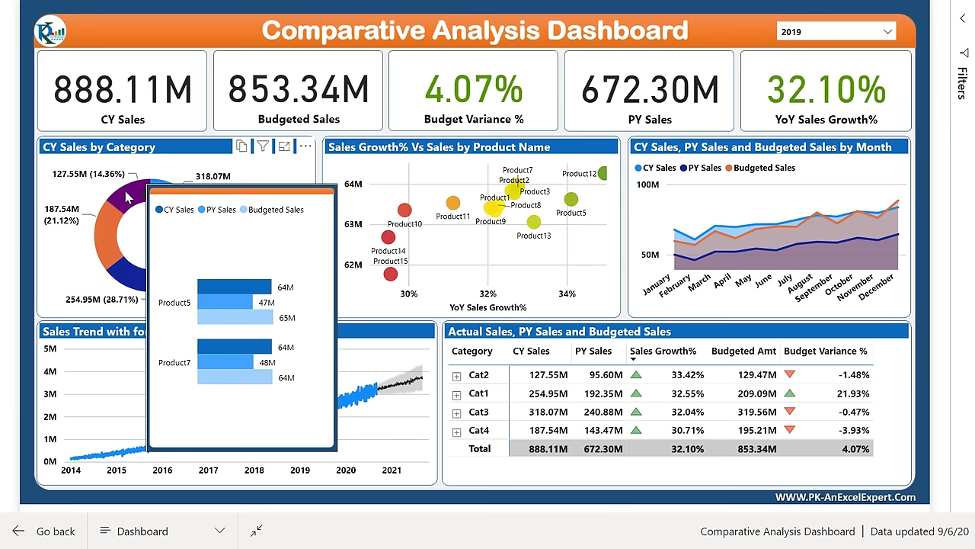
pyautogui.click(296, 169)
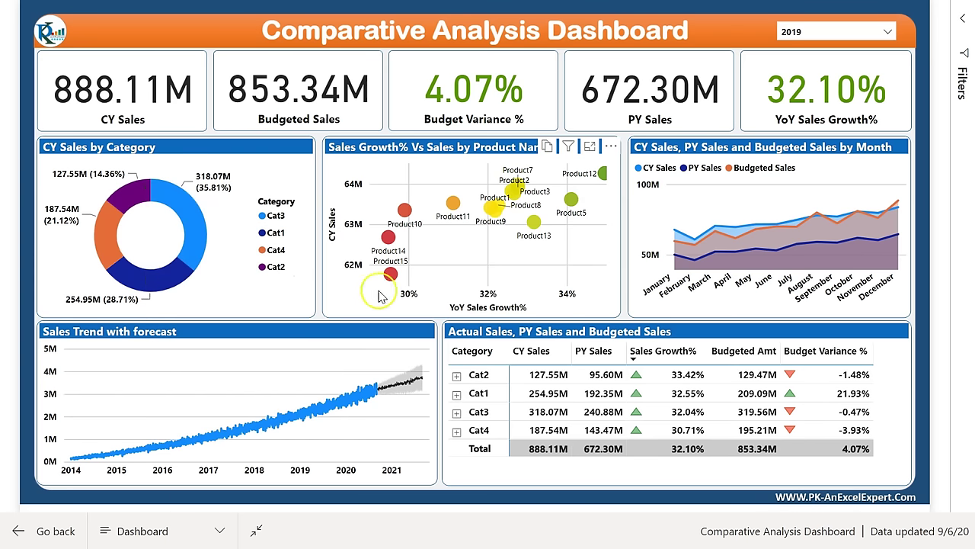
# Enlarge the Sales Growth% Vs Sales scatter chart, inspect the monthly budget variance tooltips of Product13 and Product10, and return to the report
pyautogui.click(592, 147)
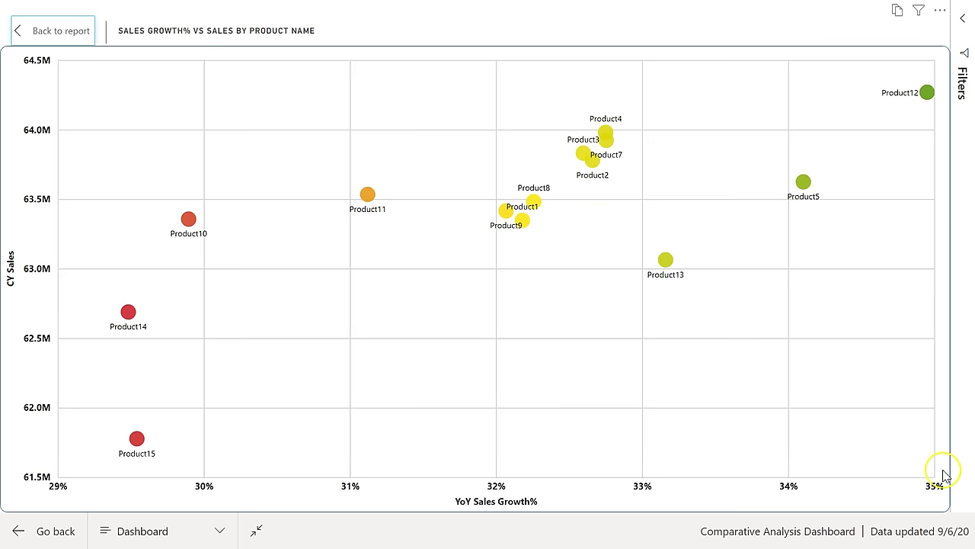
pyautogui.moveTo(668, 264)
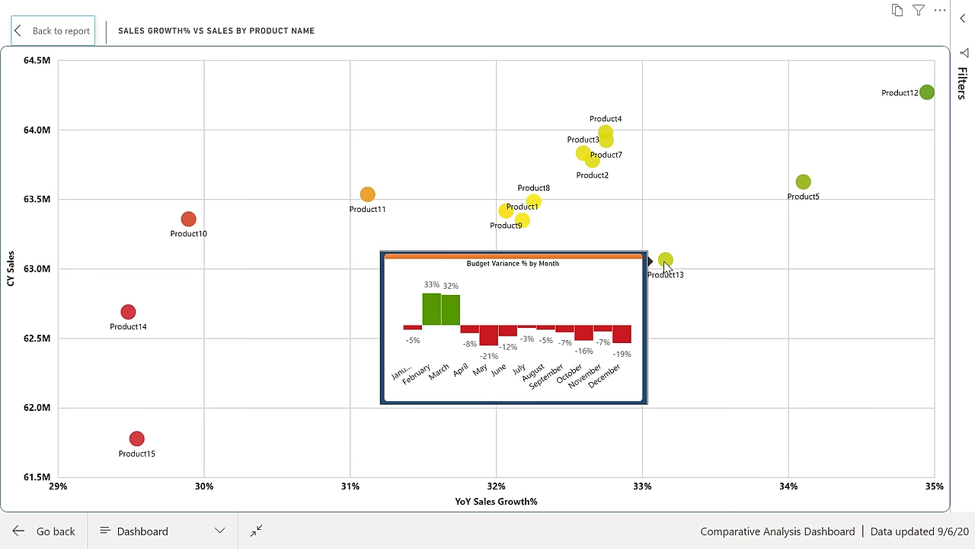
pyautogui.moveTo(191, 223)
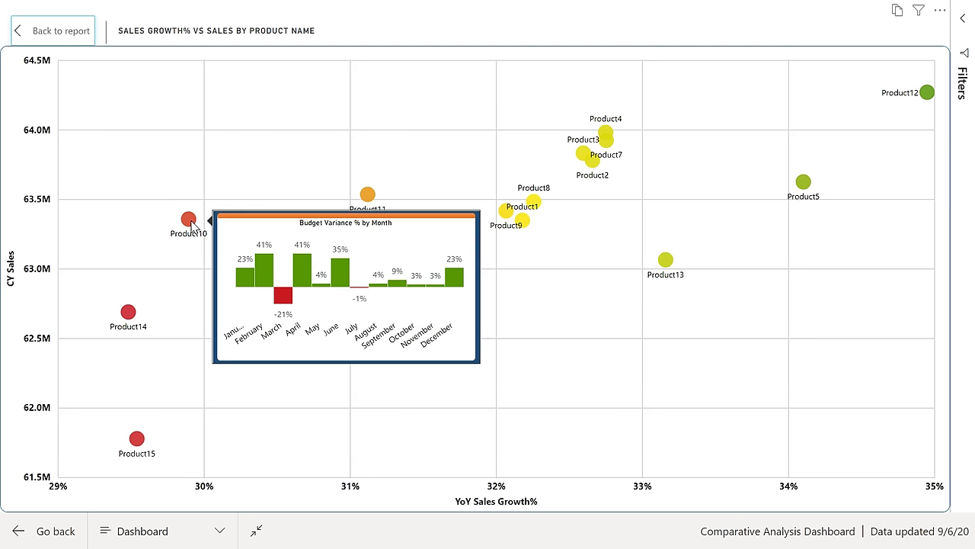
pyautogui.click(191, 223)
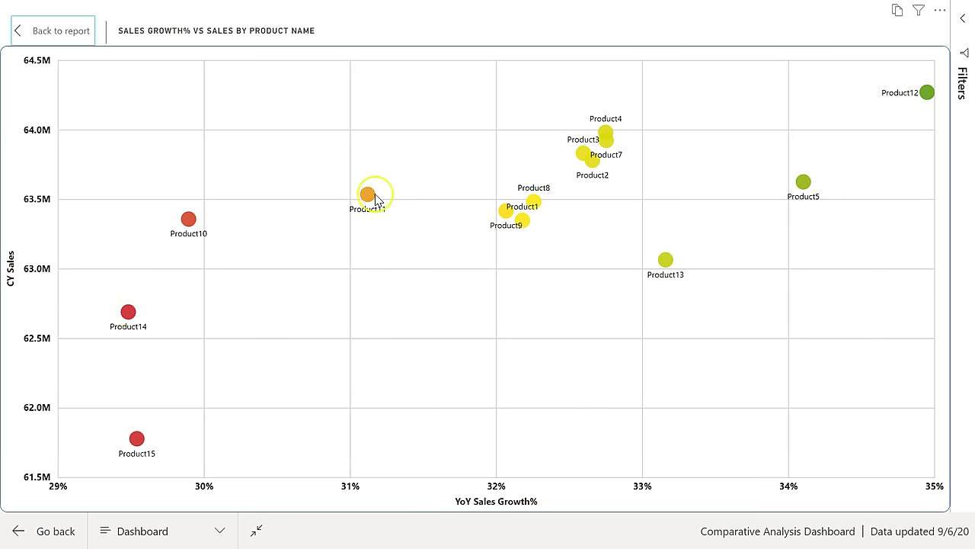
pyautogui.click(47, 31)
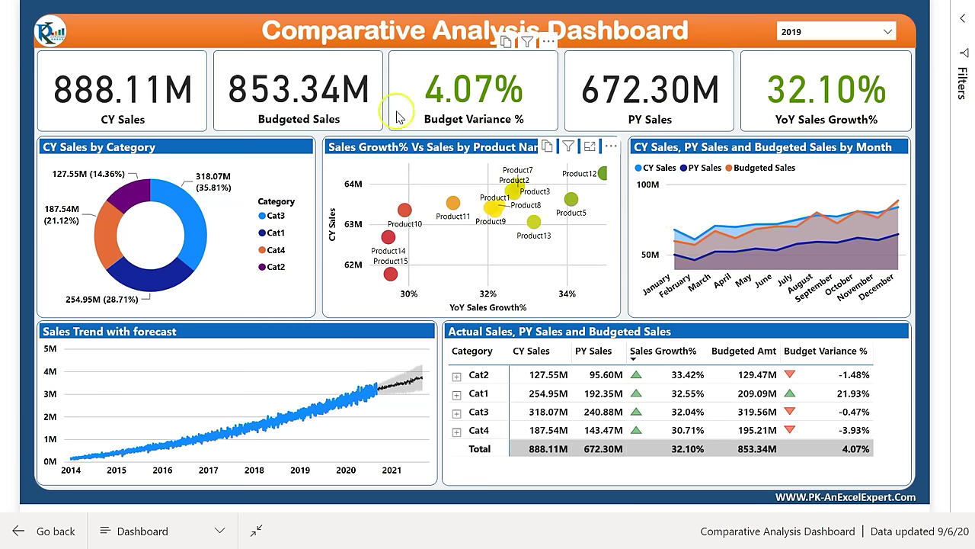
# Cross-filter the dashboard by Cat3, Cat1, Cat4, Cat2 and Cat3 again in the category donut chart, and clear the selection
pyautogui.click(193, 220)
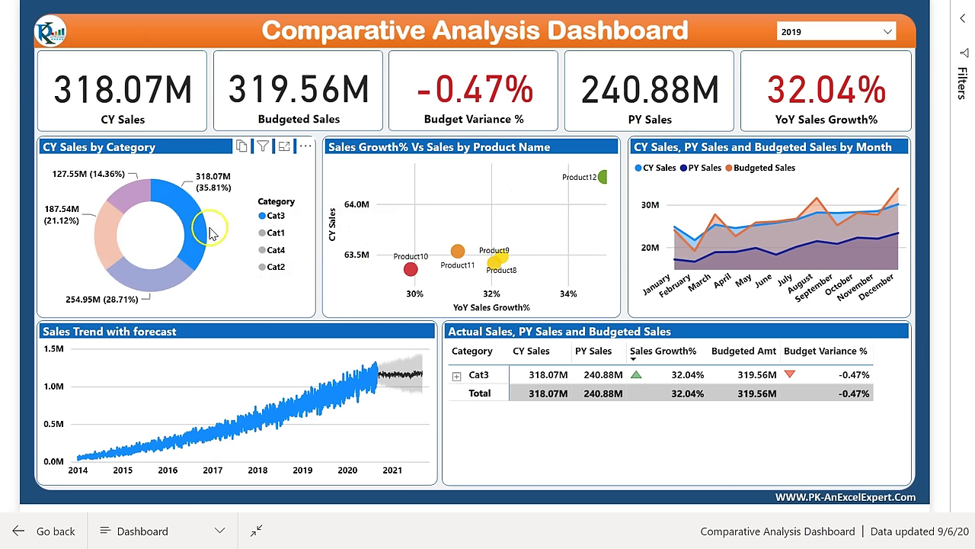
pyautogui.moveTo(202, 234)
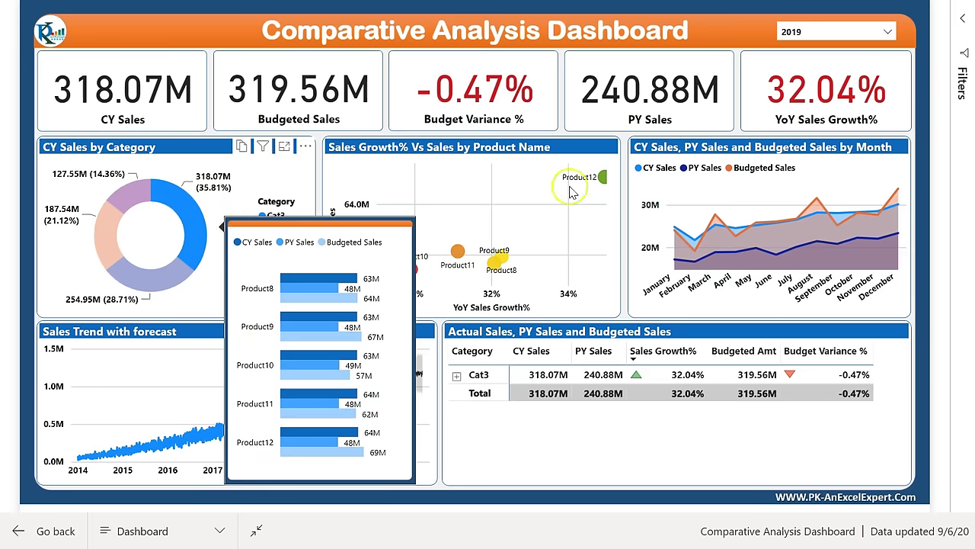
pyautogui.click(163, 273)
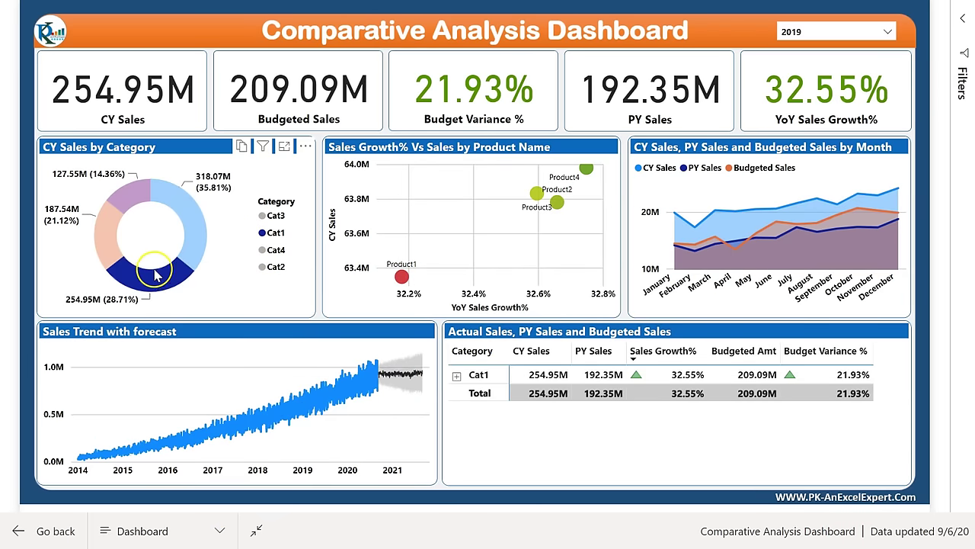
pyautogui.click(106, 225)
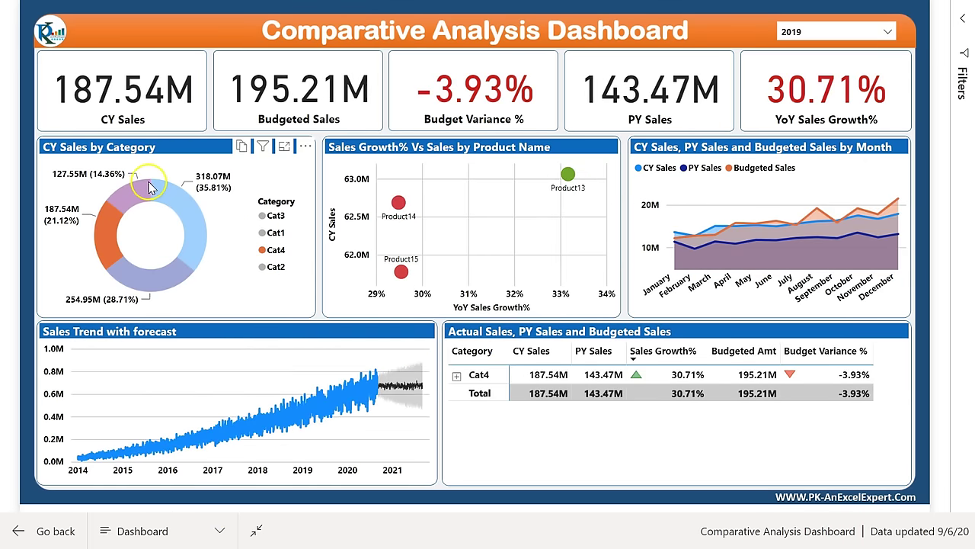
pyautogui.click(130, 194)
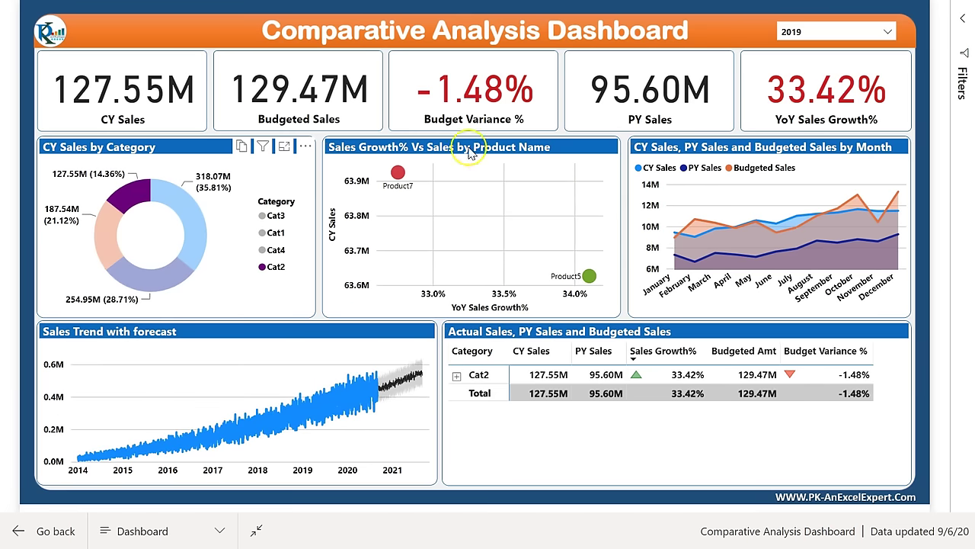
pyautogui.click(193, 224)
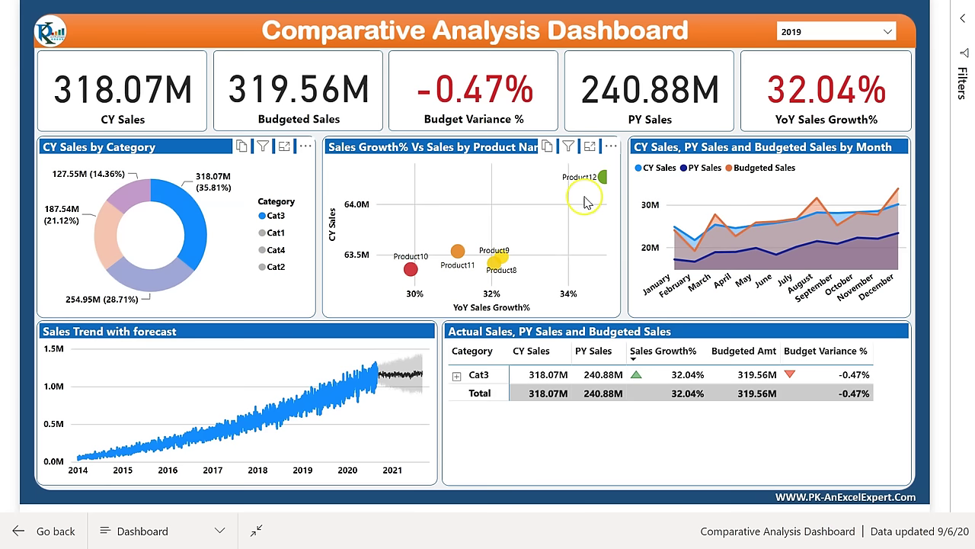
pyautogui.click(192, 236)
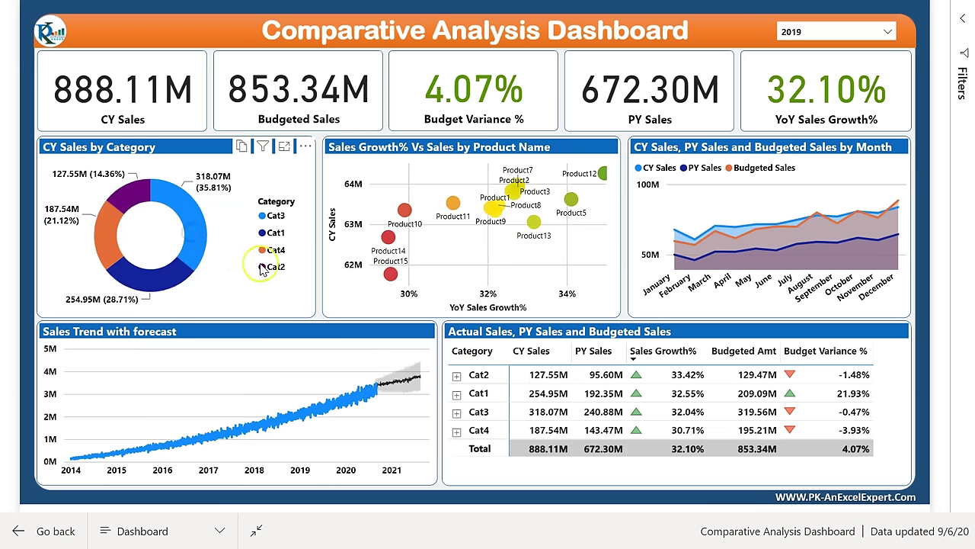
# Cross-filter the dashboard by Product11 and Product5 in the scatter chart, and clear the selection
pyautogui.click(453, 206)
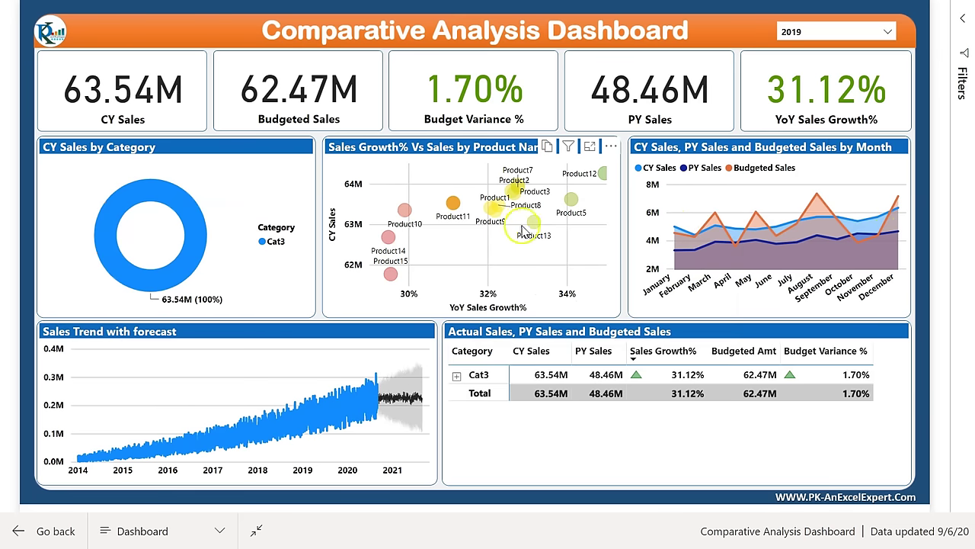
pyautogui.click(571, 198)
pyautogui.click(570, 199)
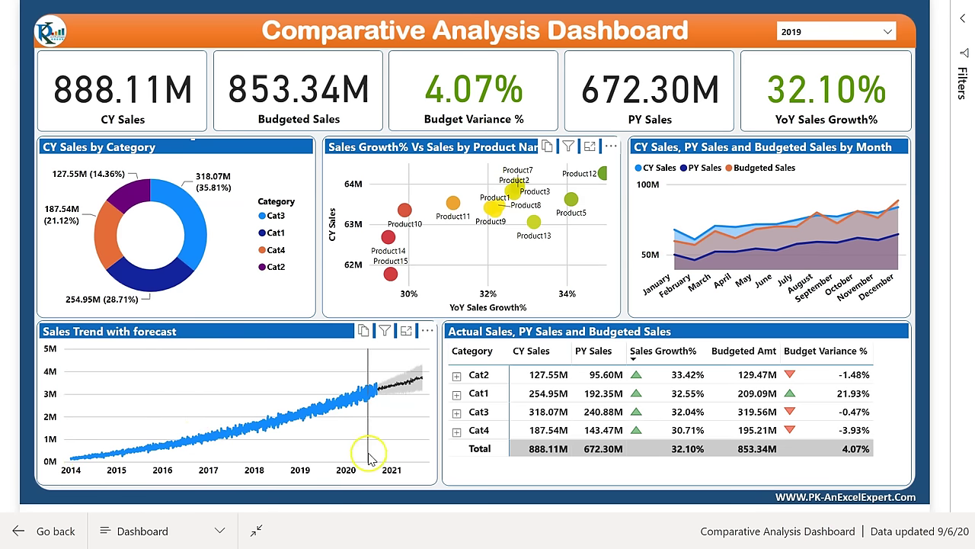
# Inspect the forecast values in the Sales Trend with forecast chart, including in its enlarged view, and return to the report
pyautogui.moveTo(373, 457)
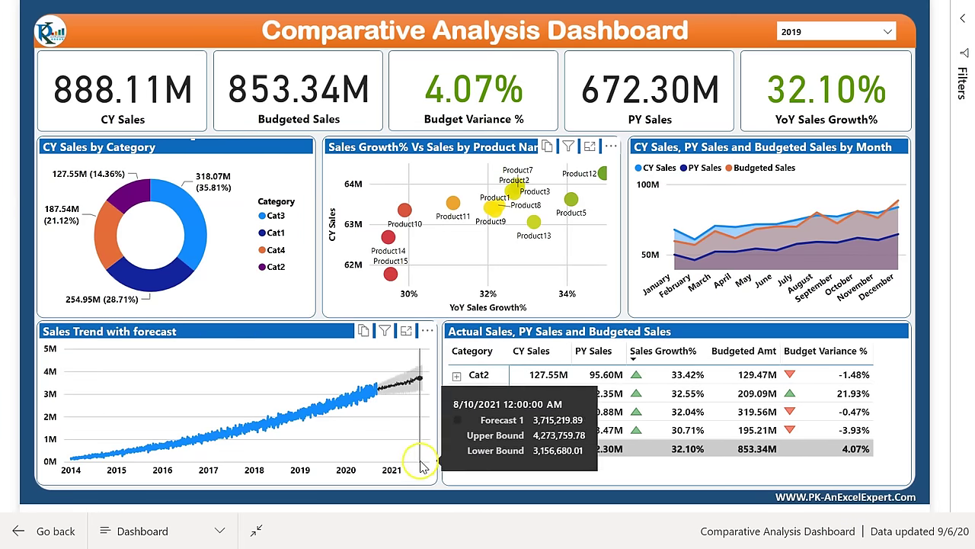
pyautogui.click(406, 331)
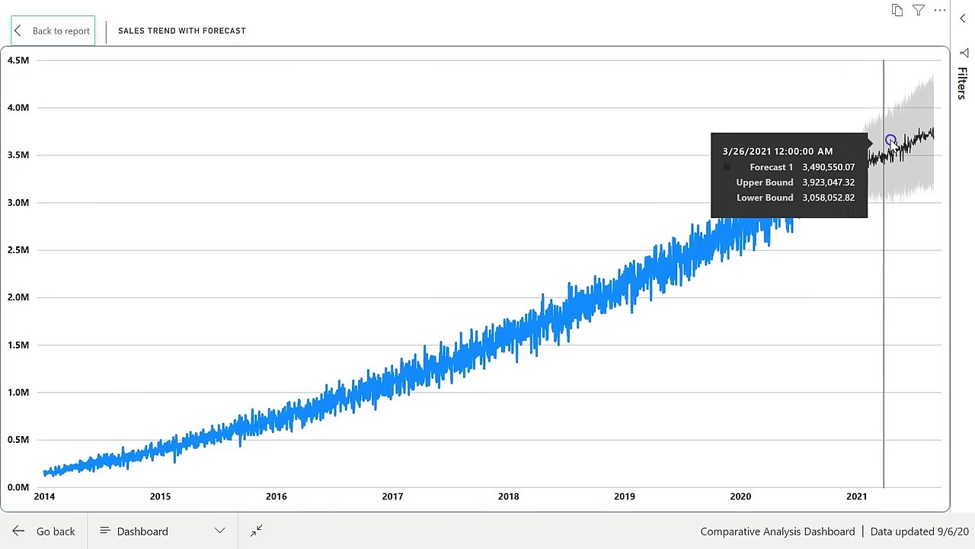
pyautogui.click(64, 31)
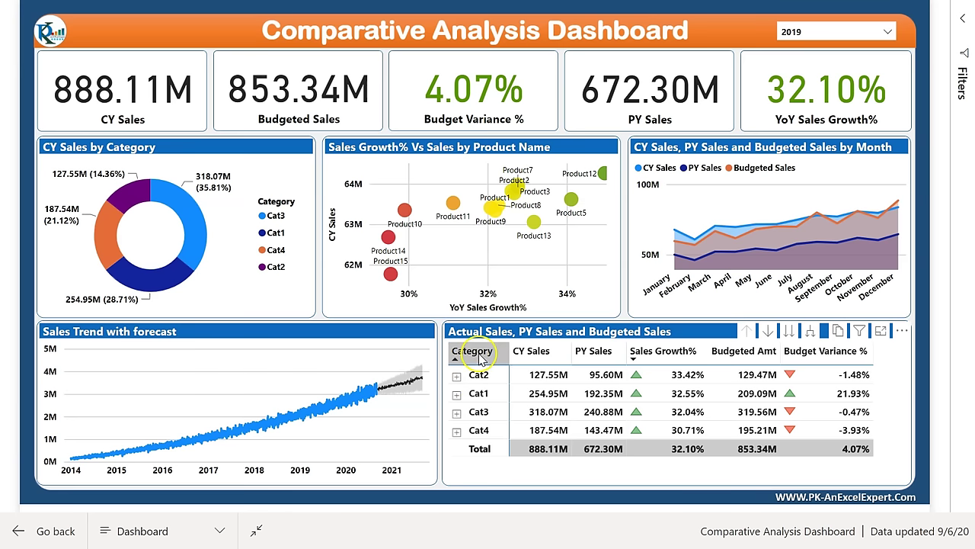
# Expand Cat2 and Cat1 into products in the Actual Sales, PY Sales and Budgeted Sales table, and enlarge the table in focus mode
pyautogui.click(457, 377)
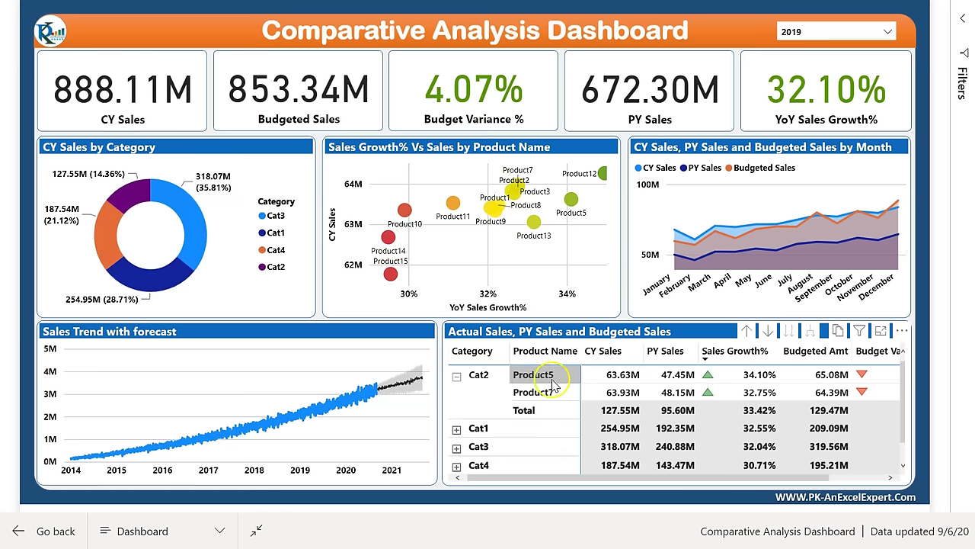
pyautogui.click(456, 429)
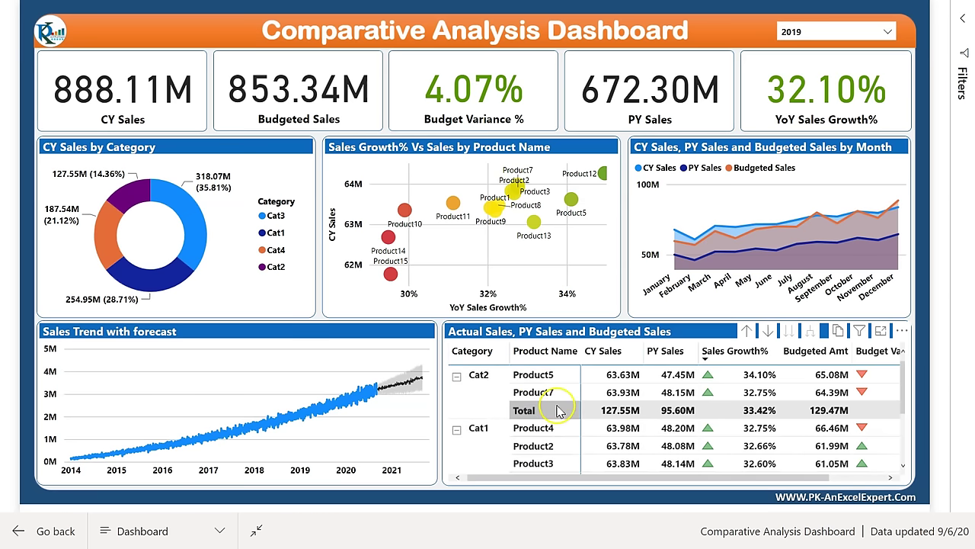
pyautogui.click(881, 333)
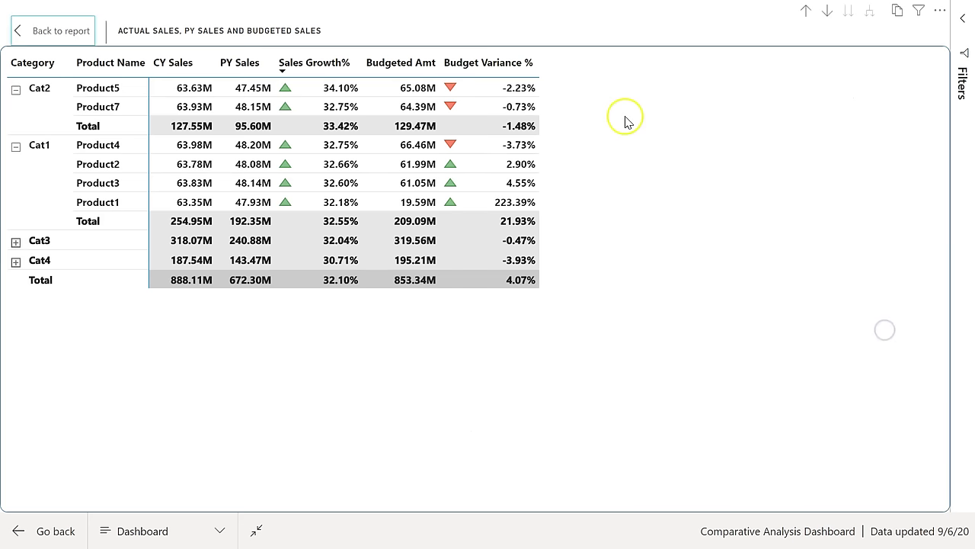
# Drill the enlarged table up to category level and expand all categories down to product names
pyautogui.click(805, 10)
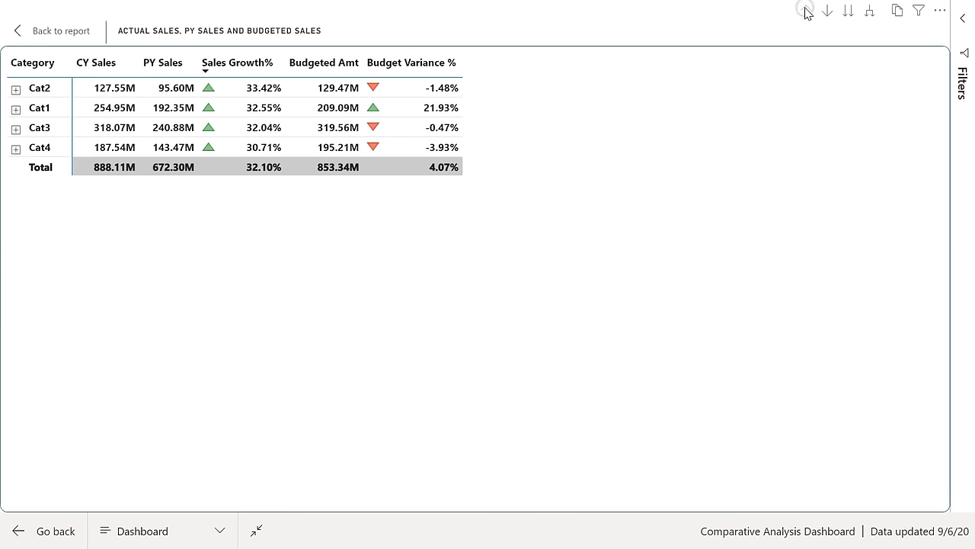
pyautogui.click(869, 17)
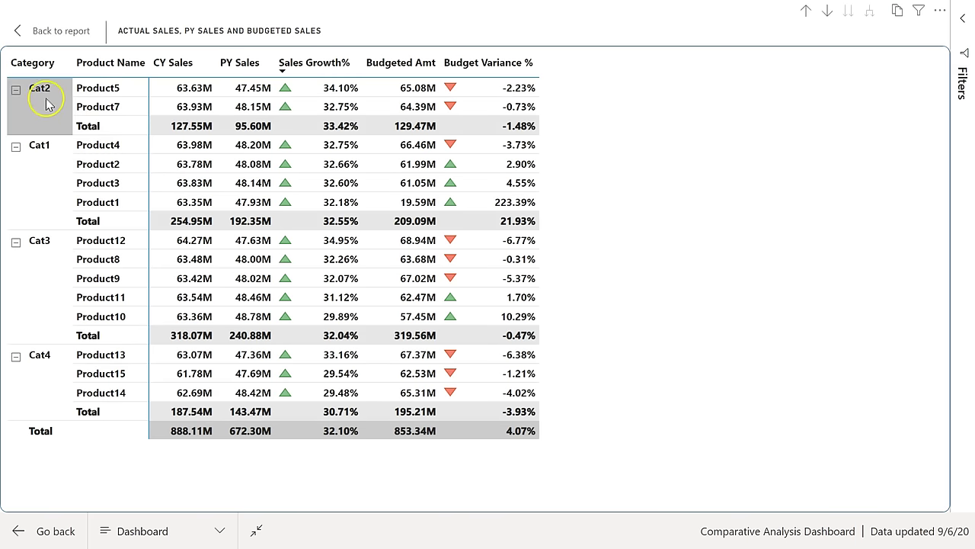
# Switch the enlarged table to product names only and back to category level, and return to the report outside full-screen view
pyautogui.click(805, 13)
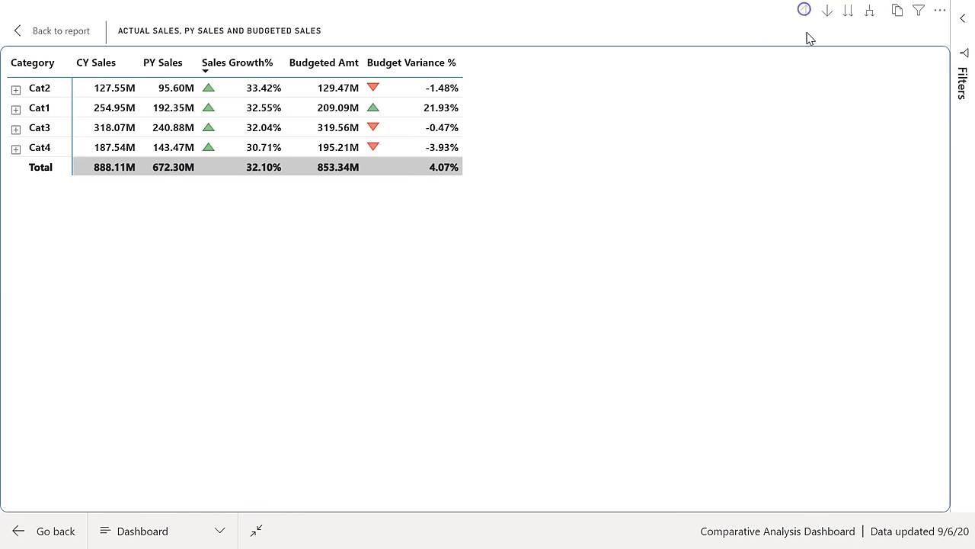
pyautogui.click(850, 13)
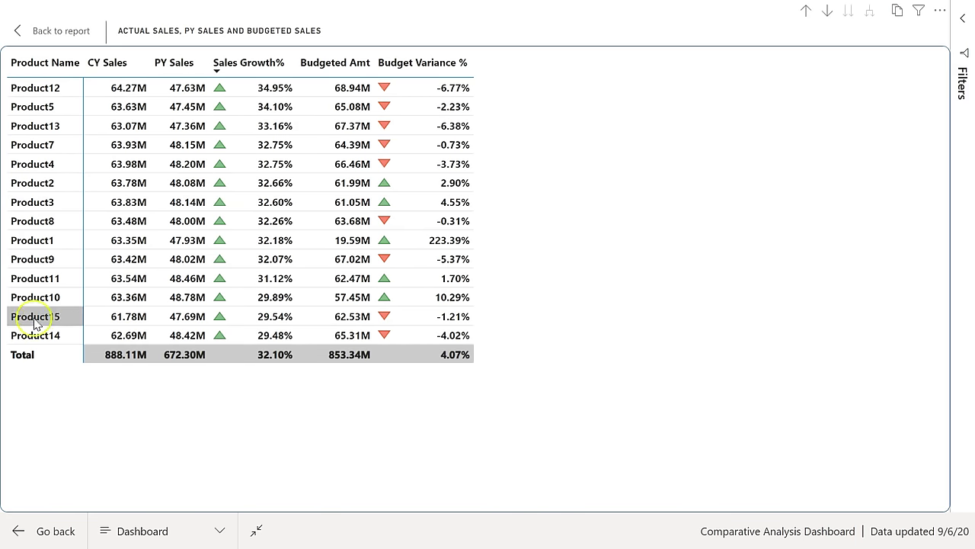
pyautogui.click(807, 12)
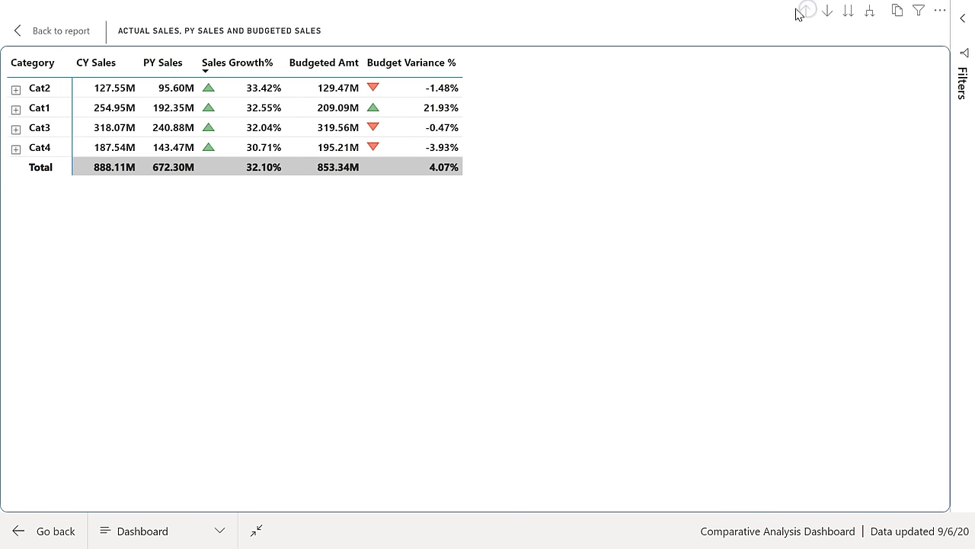
pyautogui.click(105, 31)
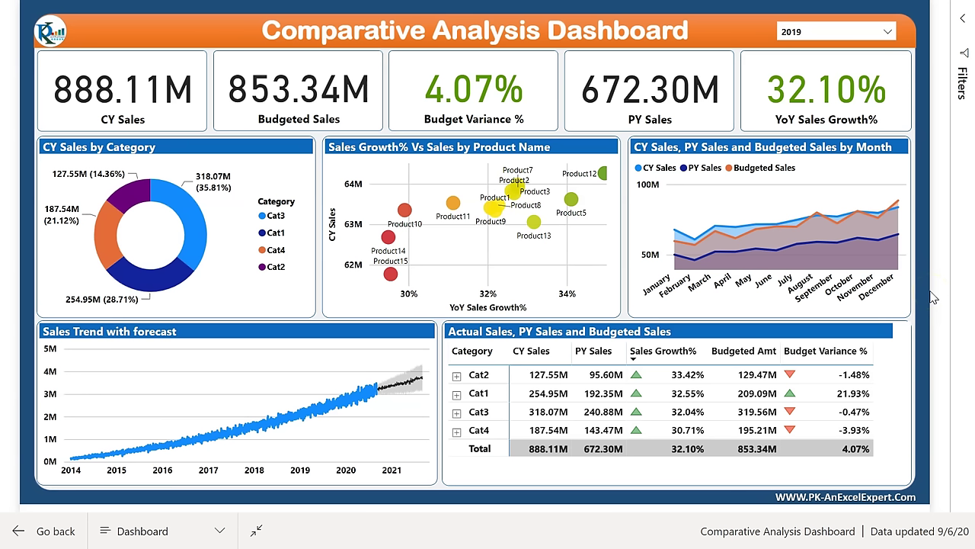
pyautogui.press('Escape')
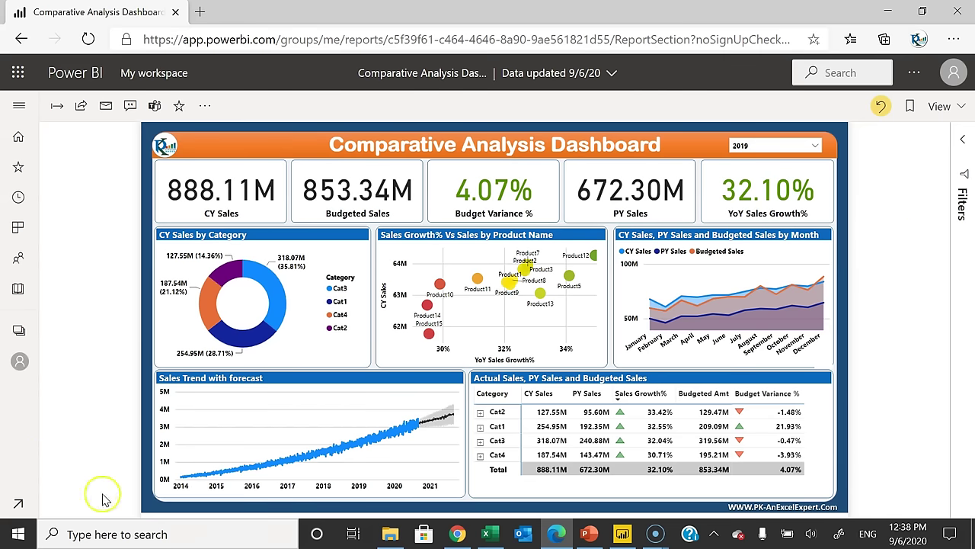
# Switch to the Budget and Sales Data workbook in Excel and review the Budget sheet's Month, ProductId and Budgeted Amt columns
pyautogui.click(488, 533)
pyautogui.click(512, 296)
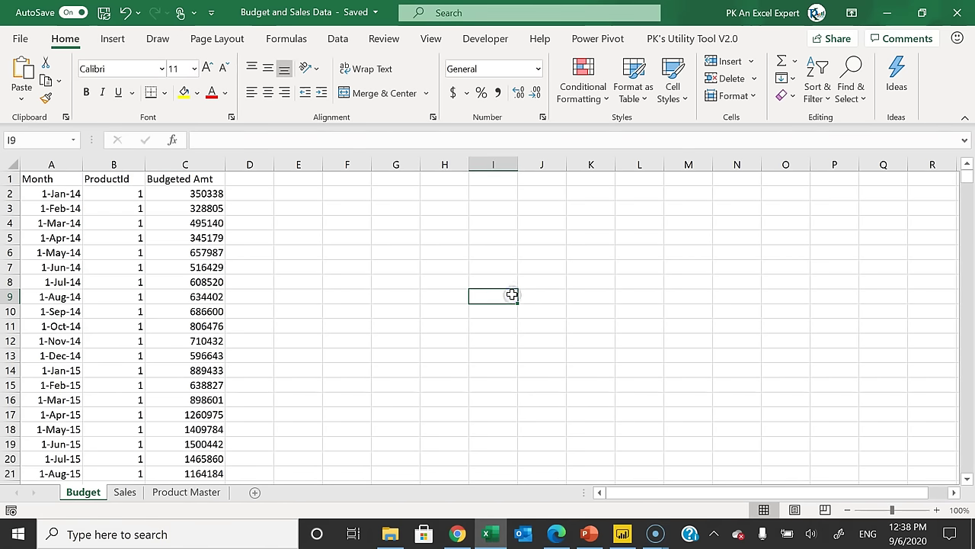
pyautogui.moveTo(68, 179); pyautogui.dragTo(198, 385)
pyautogui.click(211, 219)
pyautogui.click(195, 177)
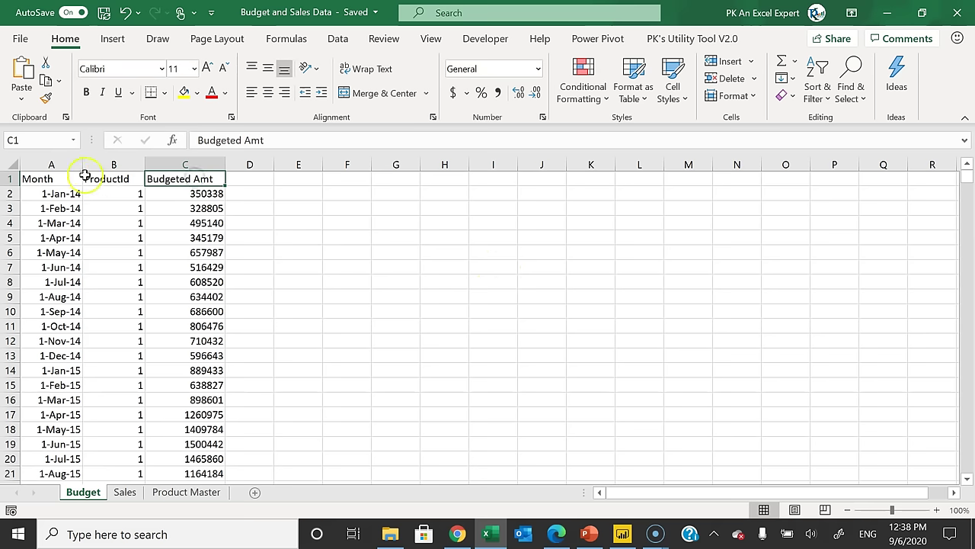
pyautogui.moveTo(110, 178); pyautogui.dragTo(109, 355)
pyautogui.moveTo(58, 179); pyautogui.dragTo(38, 370)
# Examine the monthly dates on the Budget sheet and the budgeted amounts that belong to them
pyautogui.click(57, 195)
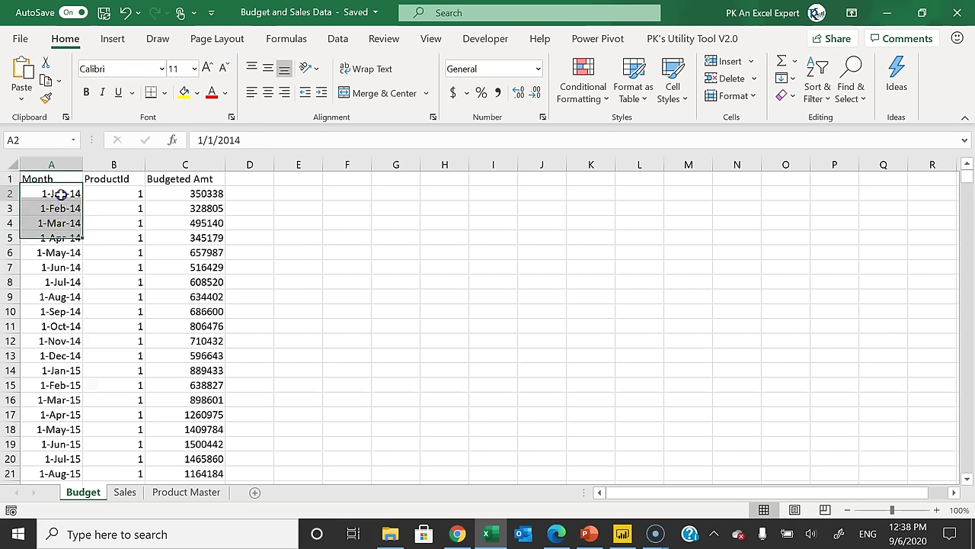
pyautogui.click(59, 207)
pyautogui.click(70, 238)
pyautogui.moveTo(65, 193); pyautogui.dragTo(47, 324)
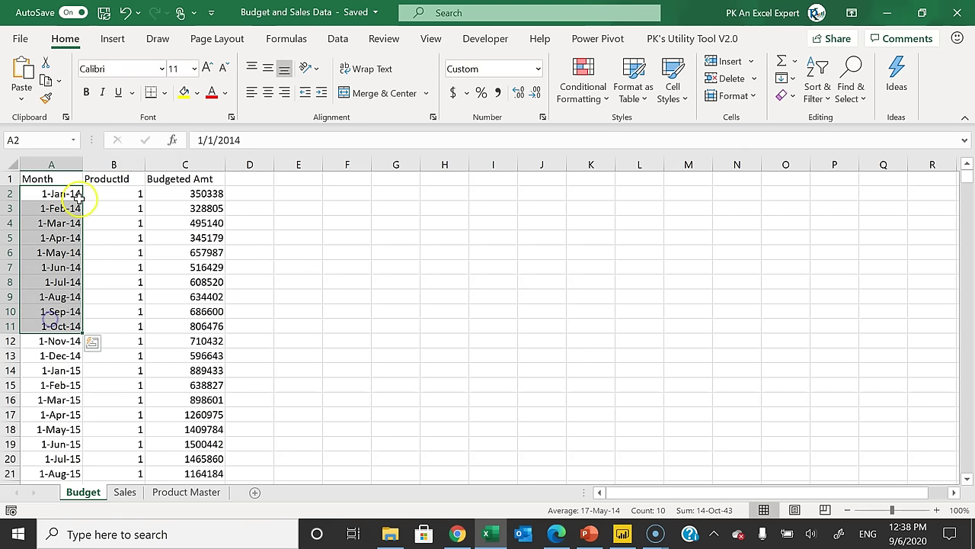
pyautogui.moveTo(59, 193); pyautogui.dragTo(55, 326)
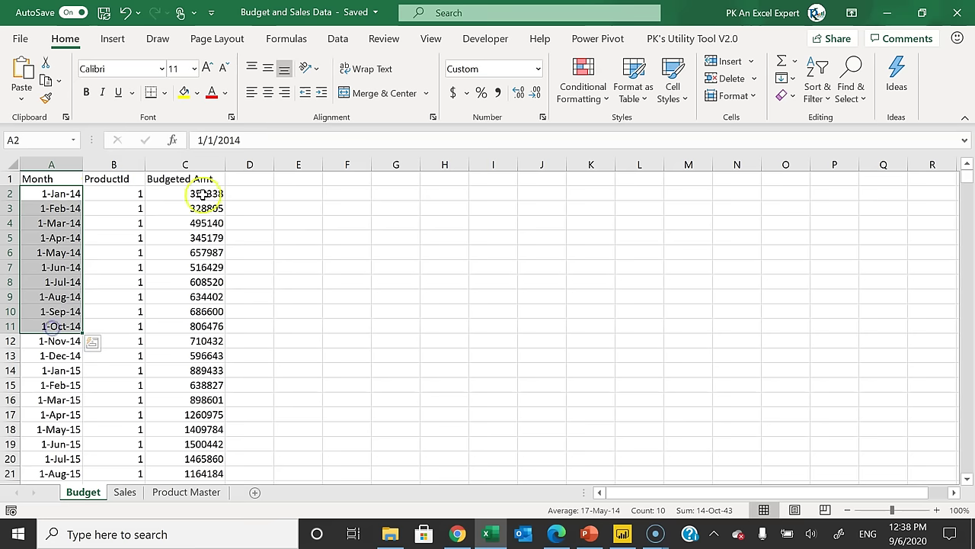
pyautogui.moveTo(34, 194); pyautogui.dragTo(46, 282)
pyautogui.moveTo(183, 194); pyautogui.dragTo(183, 266)
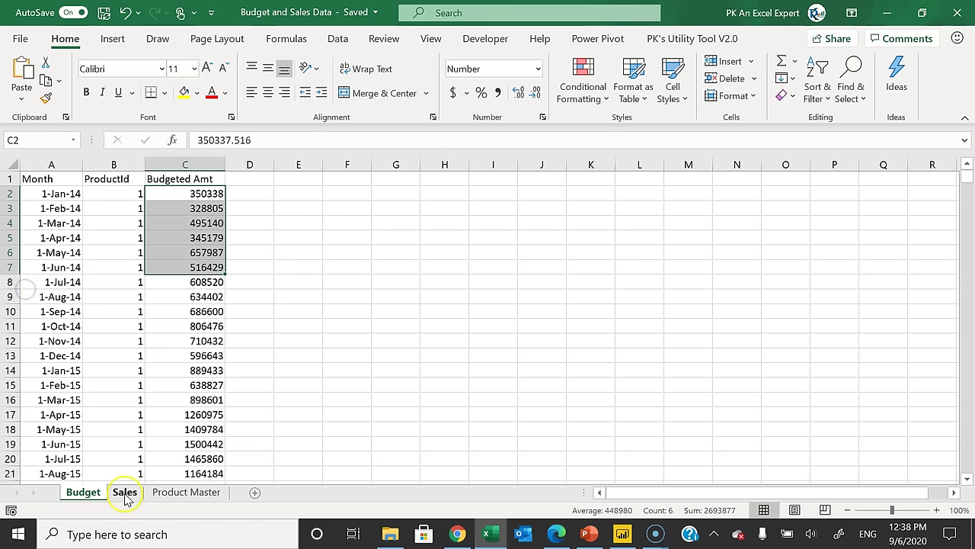
# Review the Date, ProductId and Sale Amount columns on the Sales sheet
pyautogui.click(124, 491)
pyautogui.moveTo(66, 192); pyautogui.dragTo(47, 326)
pyautogui.moveTo(57, 194); pyautogui.dragTo(45, 329)
pyautogui.moveTo(103, 194); pyautogui.dragTo(119, 289)
pyautogui.moveTo(153, 193); pyautogui.dragTo(165, 332)
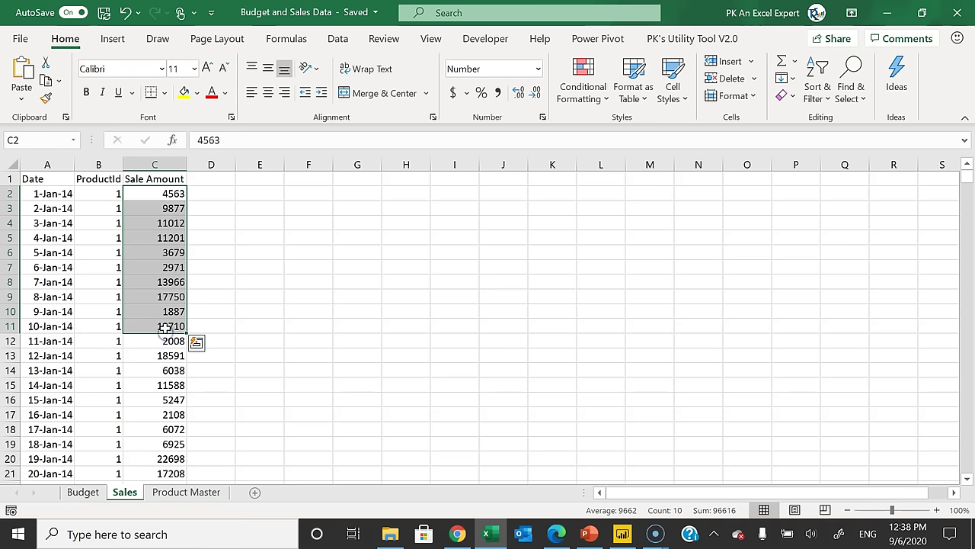
# Review the ProductId, Product Name and Category columns on the Product Master sheet
pyautogui.click(174, 494)
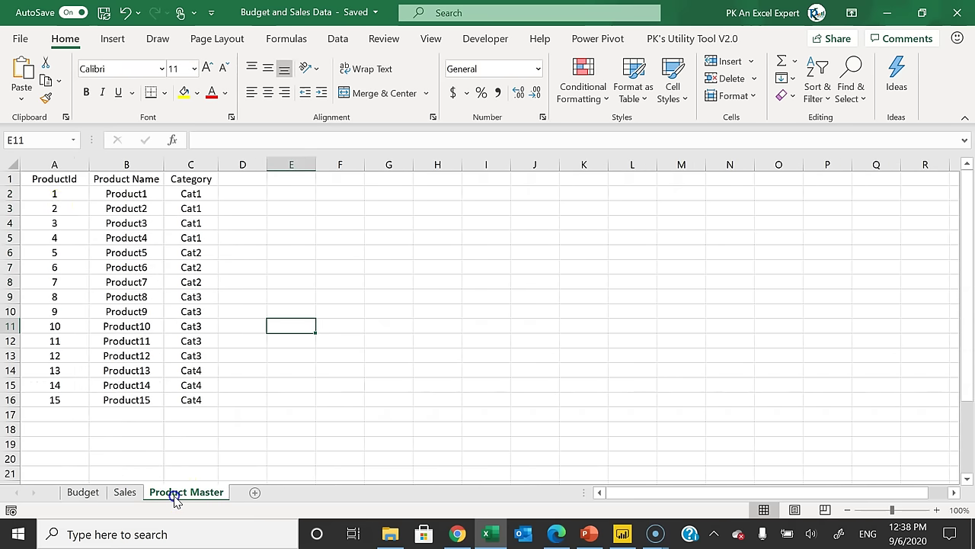
pyautogui.moveTo(50, 193); pyautogui.dragTo(61, 404)
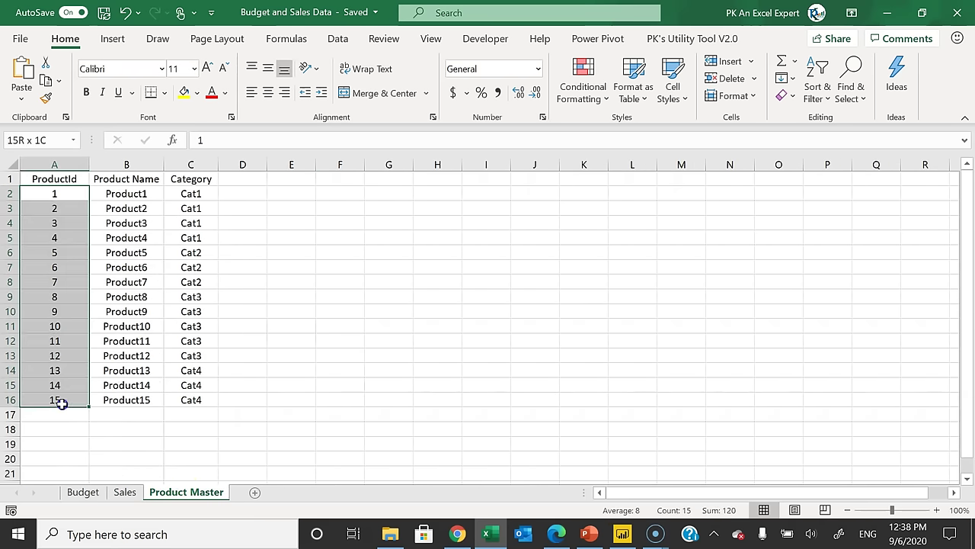
pyautogui.moveTo(127, 195); pyautogui.dragTo(120, 404)
pyautogui.moveTo(190, 194); pyautogui.dragTo(193, 388)
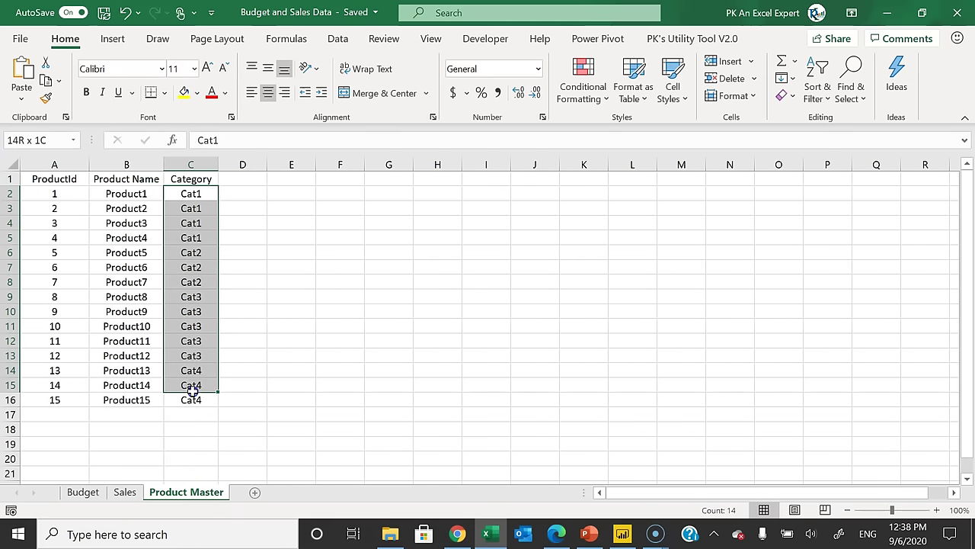
pyautogui.moveTo(54, 193); pyautogui.dragTo(186, 395)
pyautogui.click(343, 300)
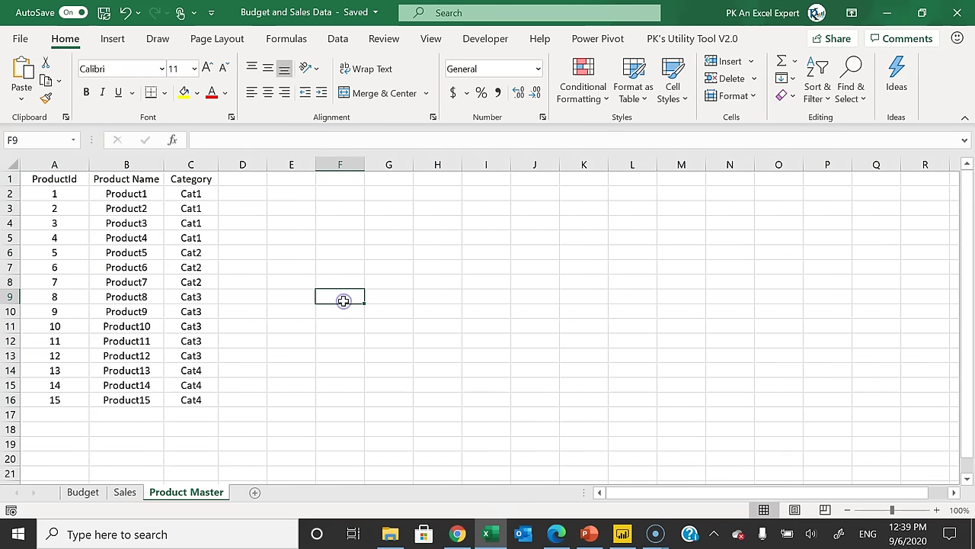
pyautogui.click(125, 200)
pyautogui.click(69, 193)
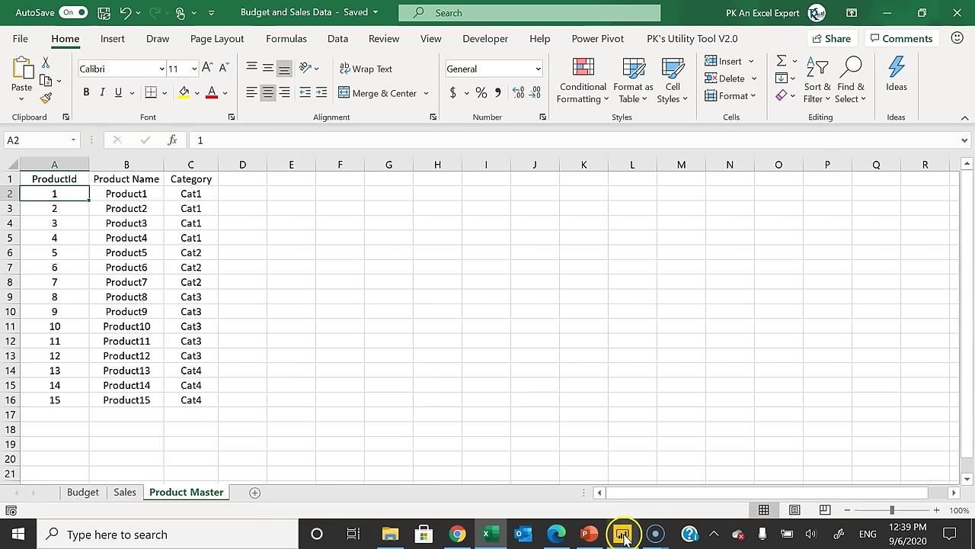
# Switch to Power BI Desktop and try to open the Budget and Sales Data workbook as an Excel data source
pyautogui.click(623, 536)
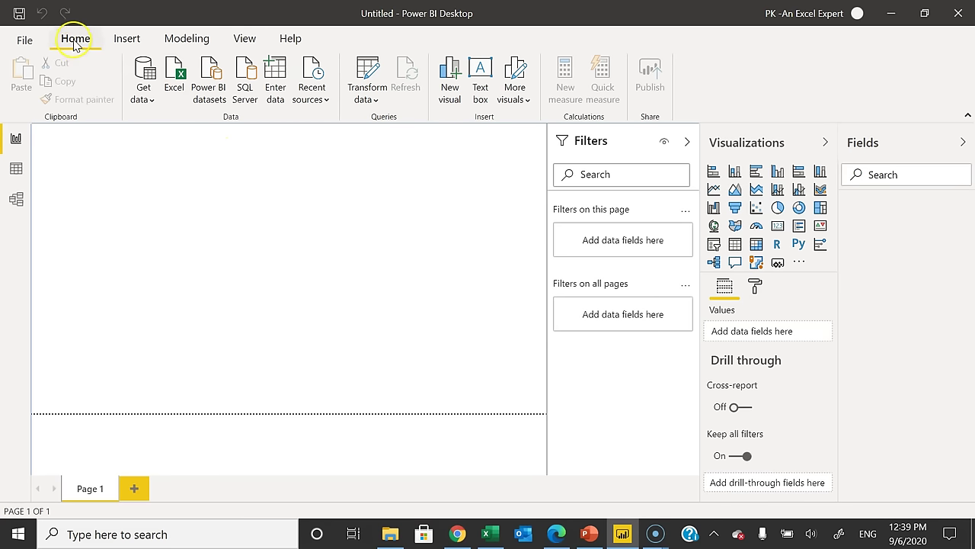
pyautogui.click(152, 100)
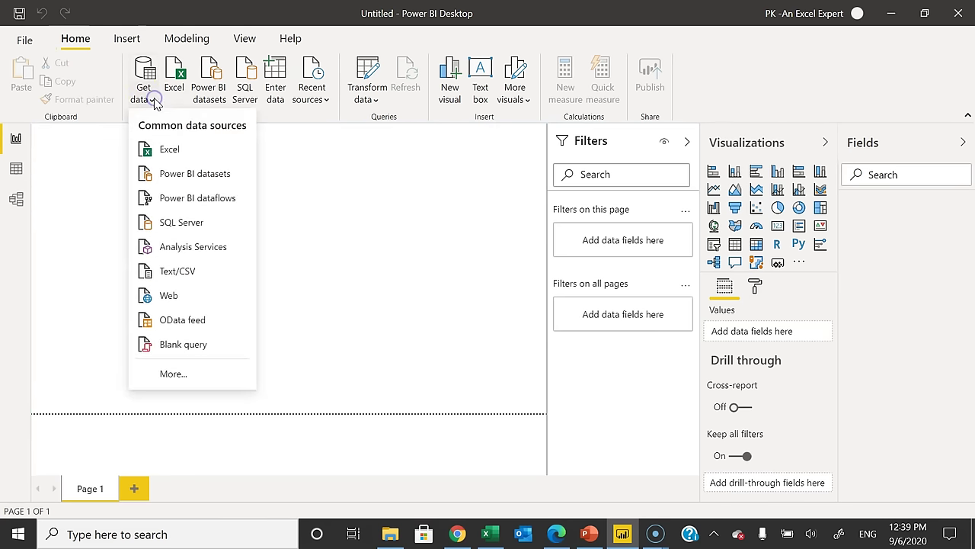
pyautogui.click(170, 149)
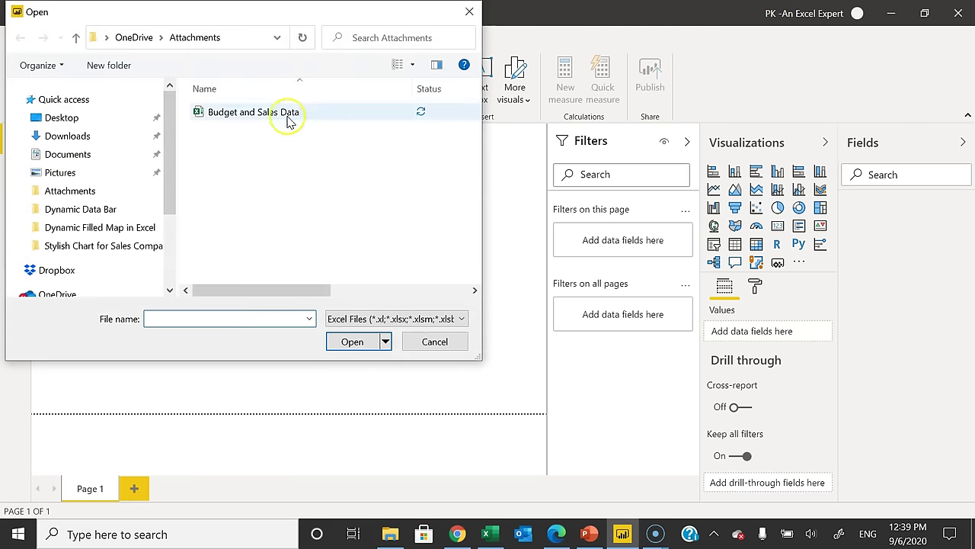
pyautogui.click(256, 115)
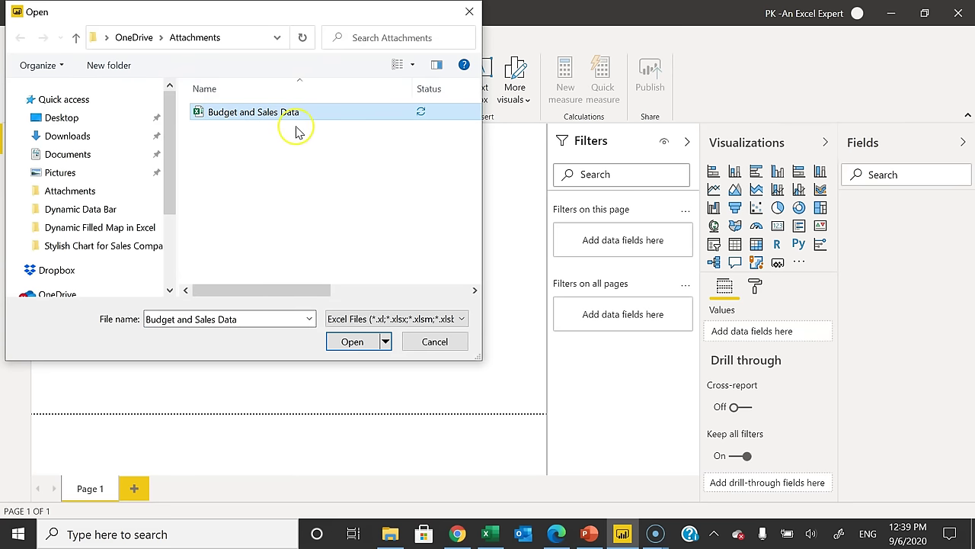
pyautogui.click(353, 341)
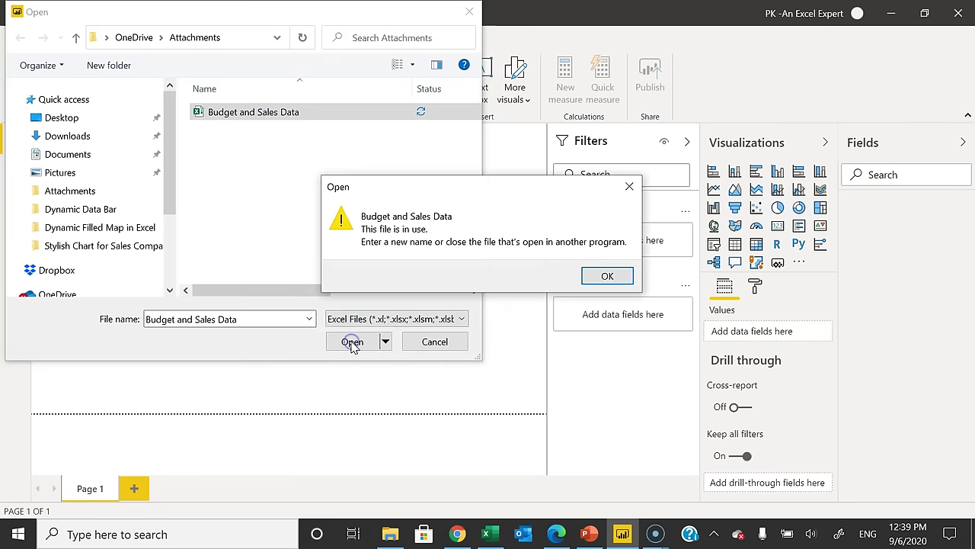
pyautogui.click(607, 277)
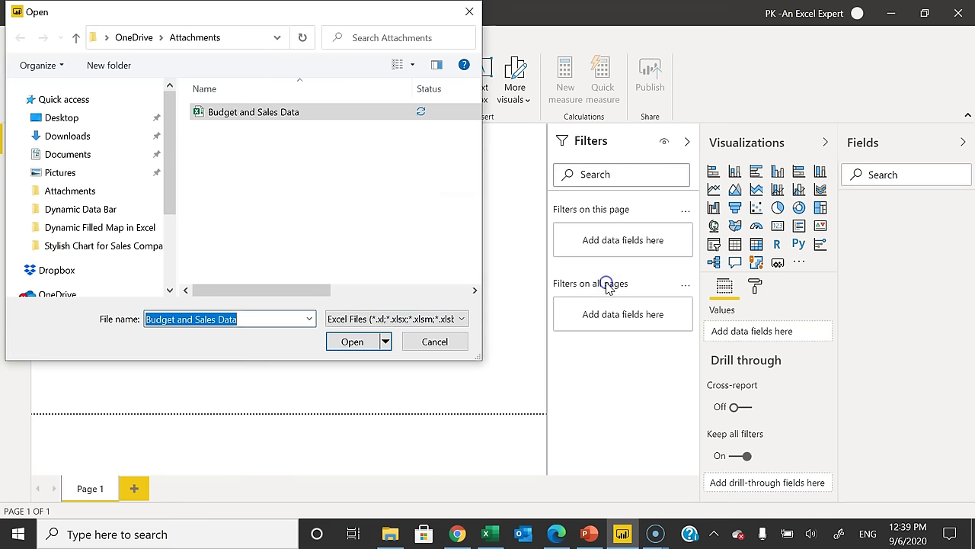
# Switch to Excel and close the Budget and Sales Data workbook
pyautogui.click(488, 533)
pyautogui.click(433, 325)
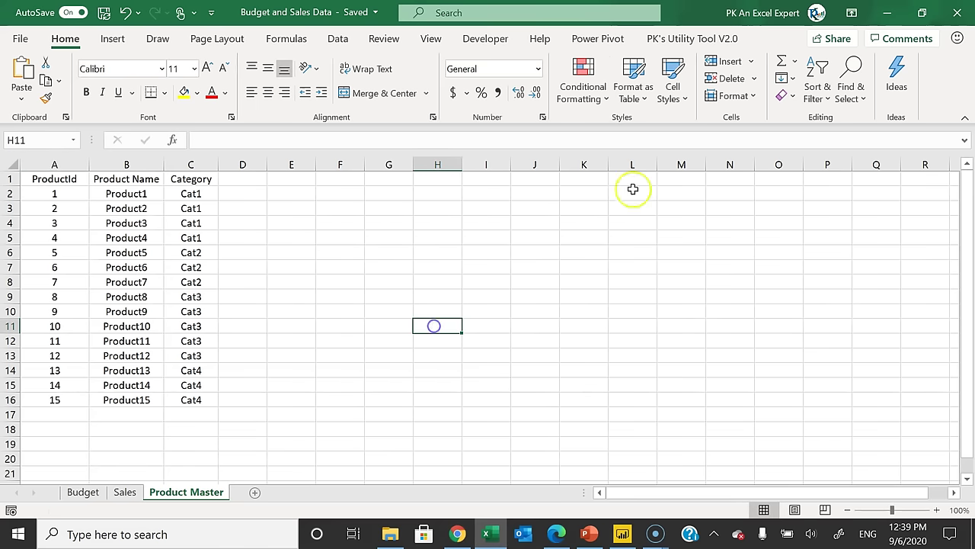
pyautogui.click(957, 12)
pyautogui.click(957, 13)
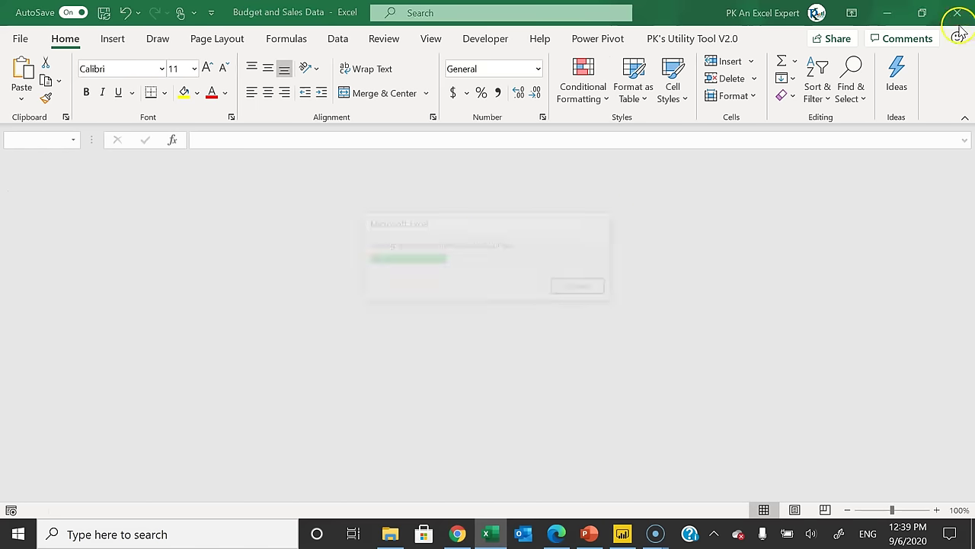
# Open the Budget and Sales Data workbook in Power BI Desktop and load its Budget, Product Master and Sales sheets
pyautogui.click(273, 112)
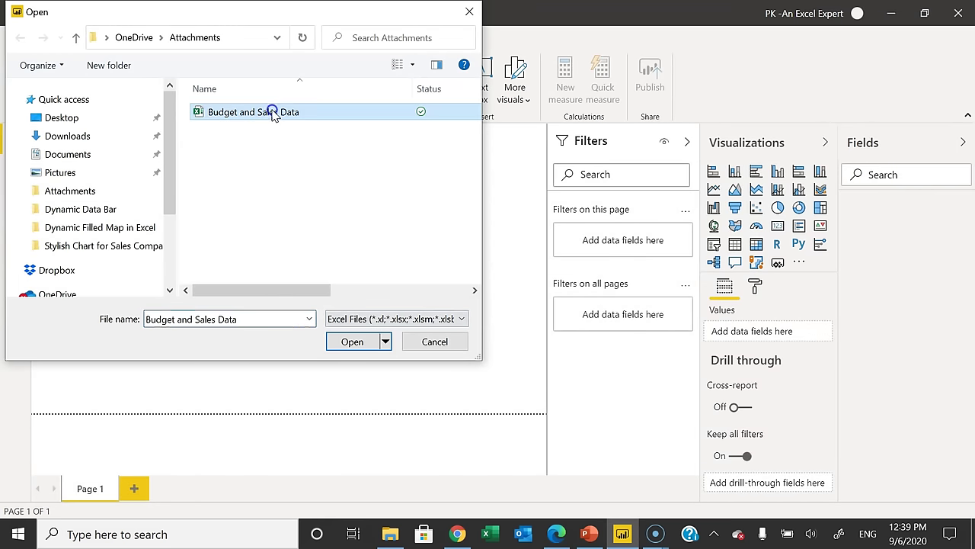
pyautogui.click(352, 341)
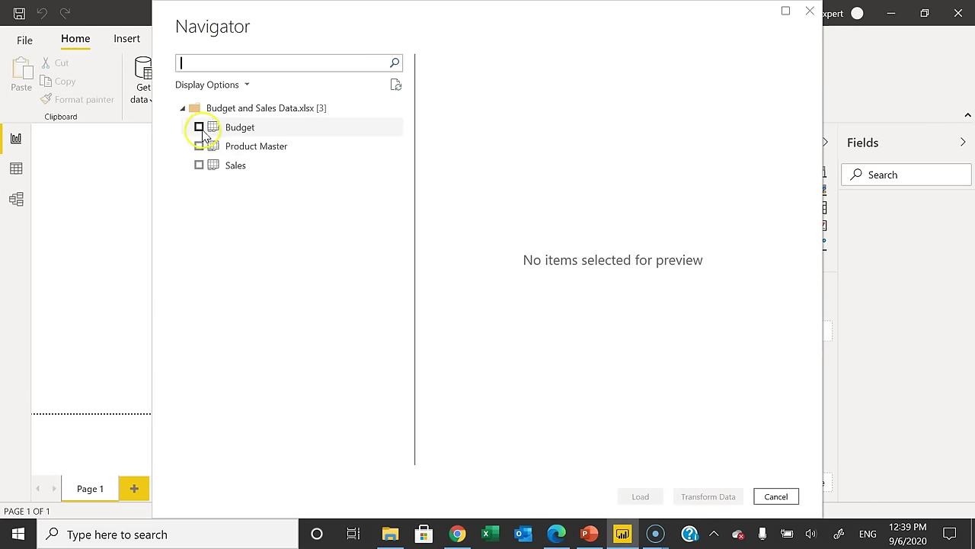
pyautogui.click(199, 128)
pyautogui.click(199, 145)
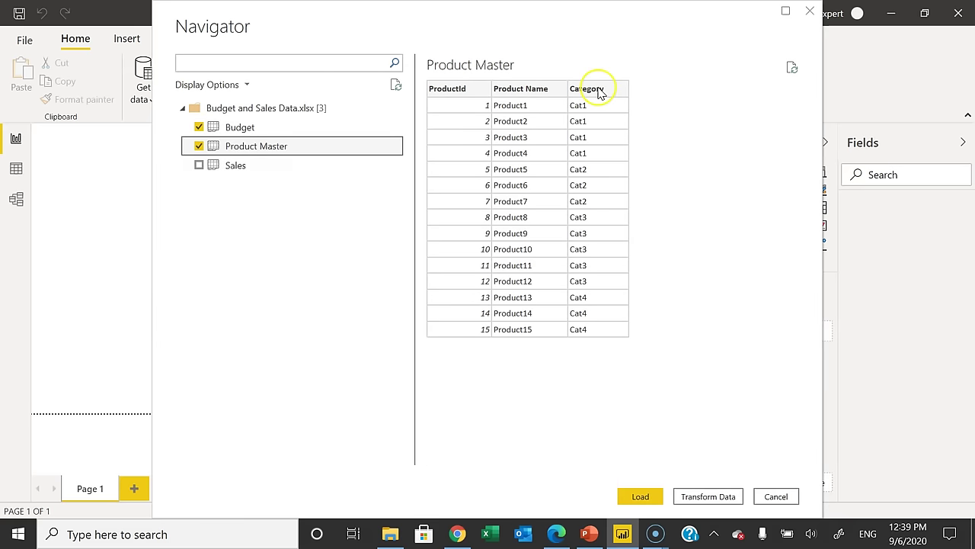
pyautogui.click(201, 173)
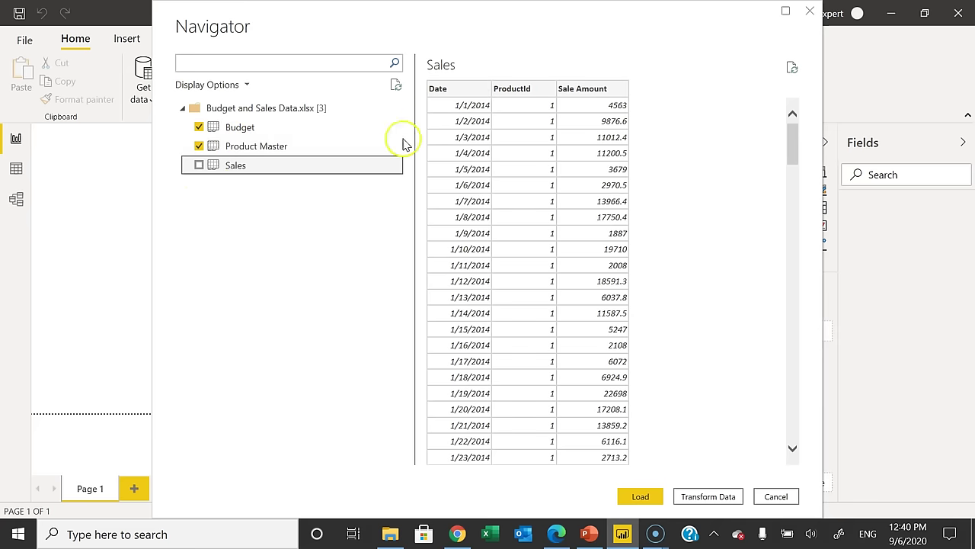
pyautogui.click(199, 165)
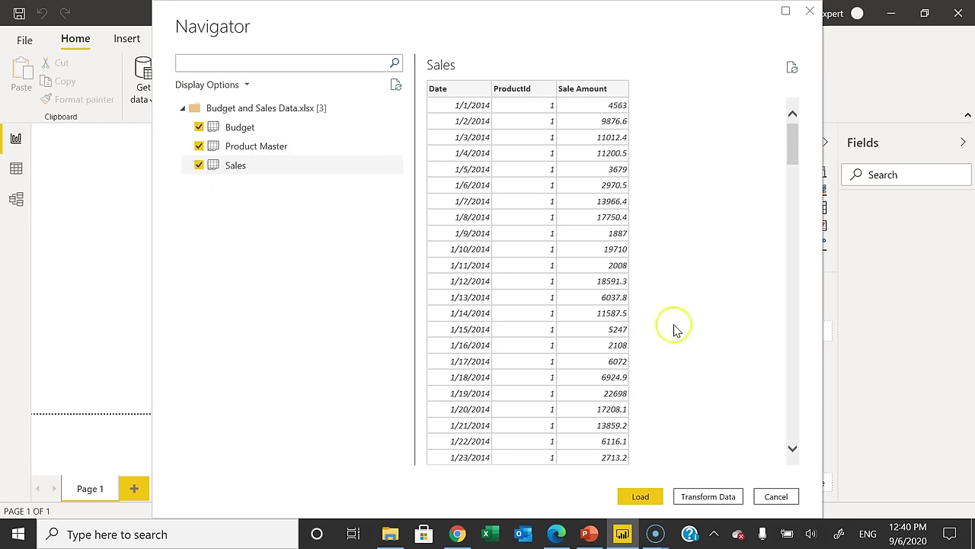
pyautogui.click(640, 497)
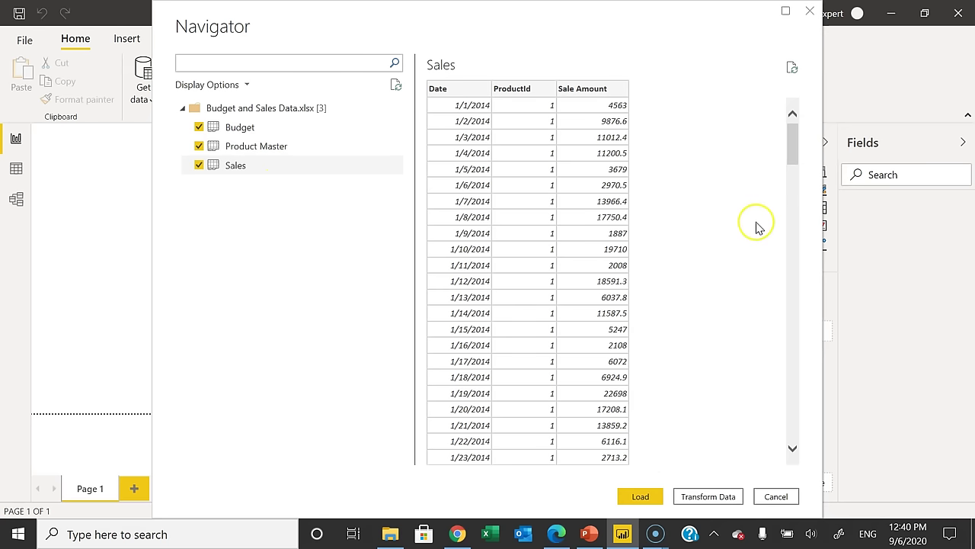
pyautogui.click(641, 497)
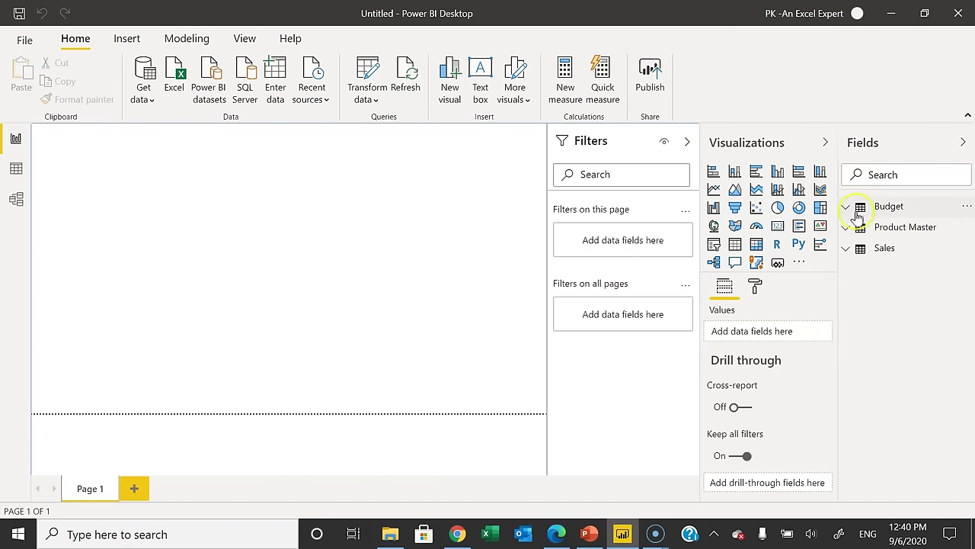
# Expand the Budget, Product Master and Sales tables to review their fields, and display the Budget table's rows in Data view
pyautogui.click(847, 207)
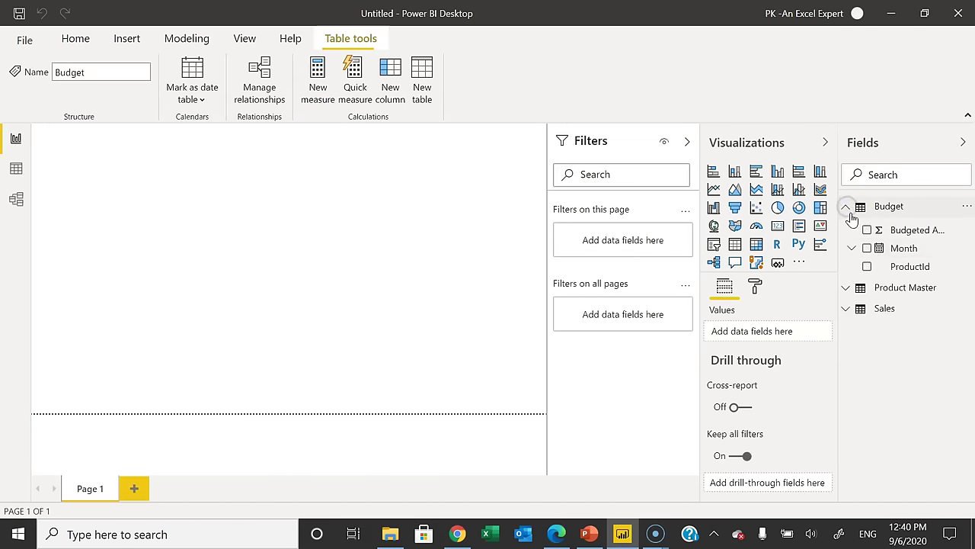
pyautogui.click(846, 288)
pyautogui.click(846, 368)
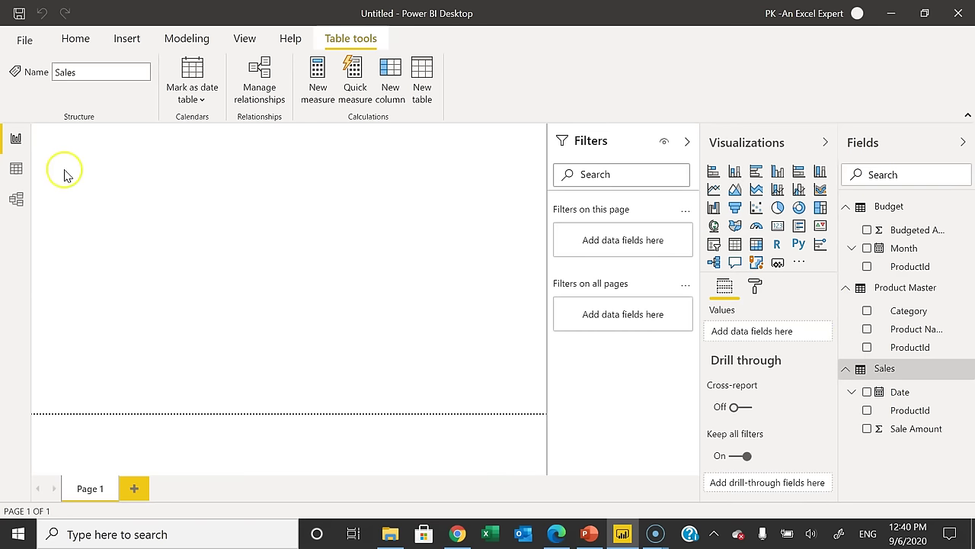
pyautogui.click(14, 169)
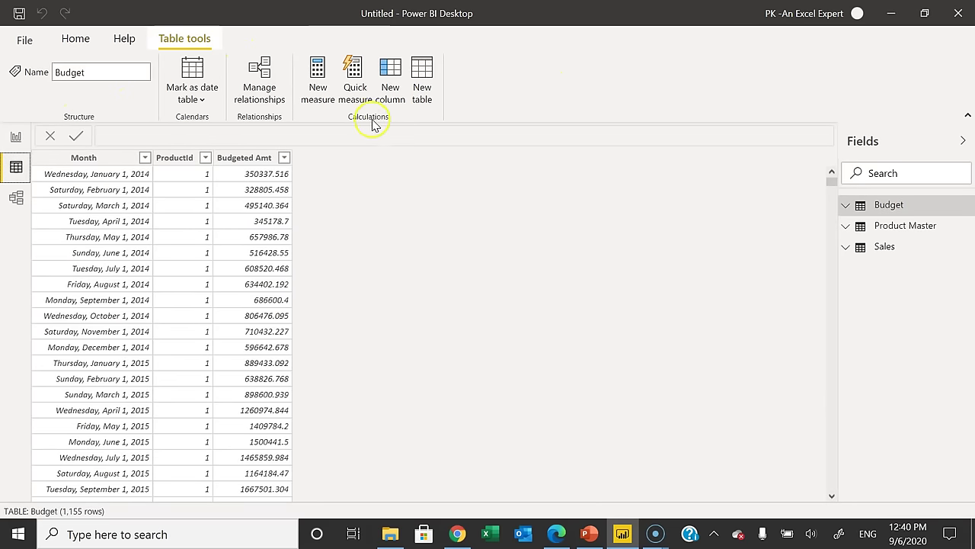
# Create a calculated table with the formula Date Dim = CALENDARAUTO()
pyautogui.click(425, 70)
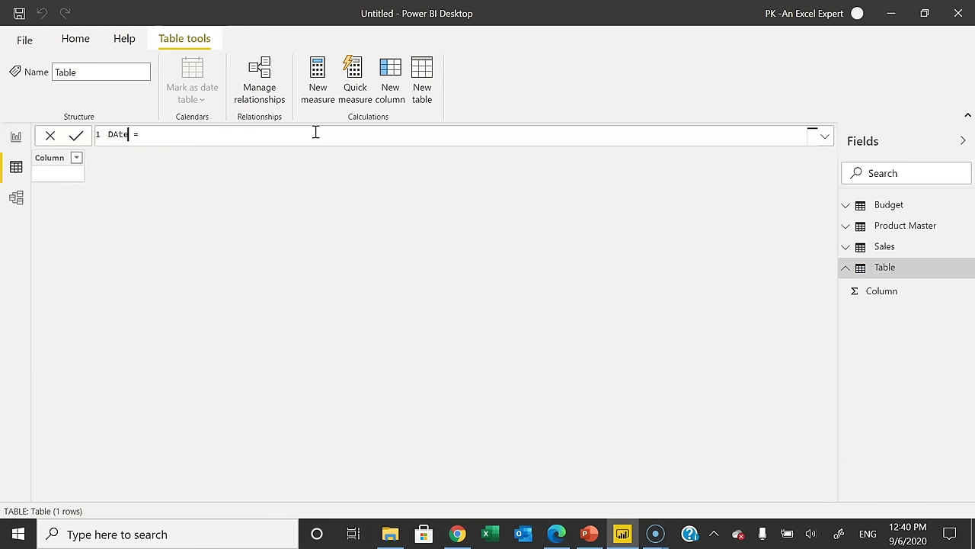
pyautogui.write('Date ')
pyautogui.write('Dim = ')
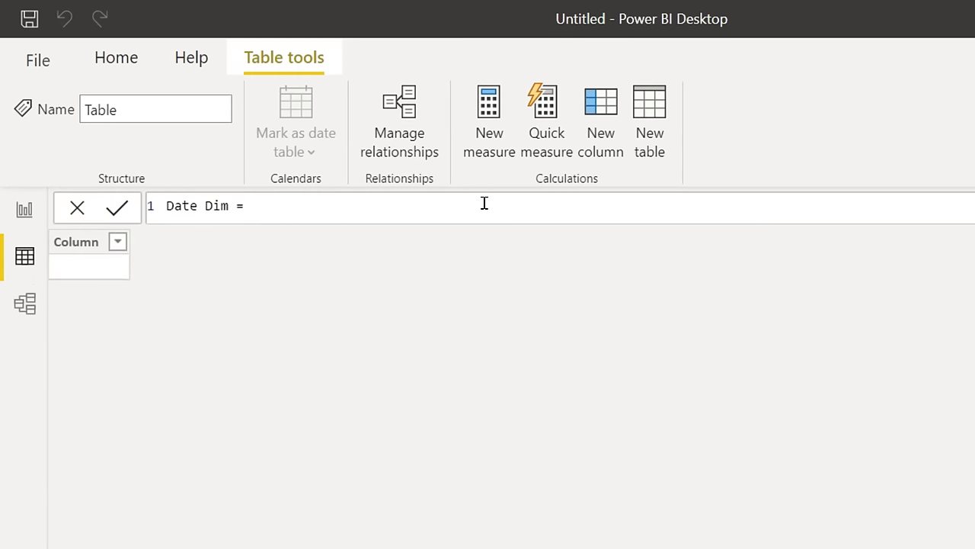
pyautogui.write('cal')
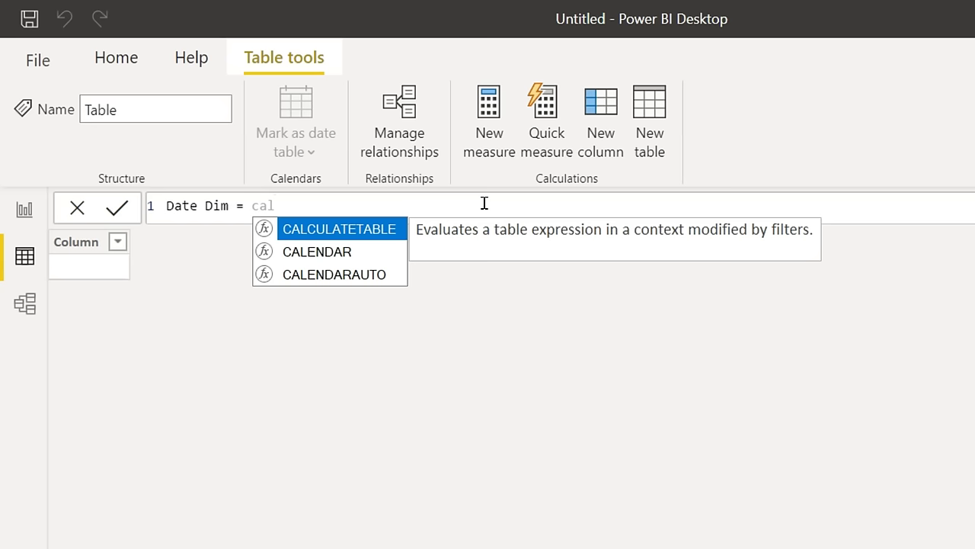
pyautogui.press('Down')
pyautogui.press('Down')
pyautogui.press('Tab')
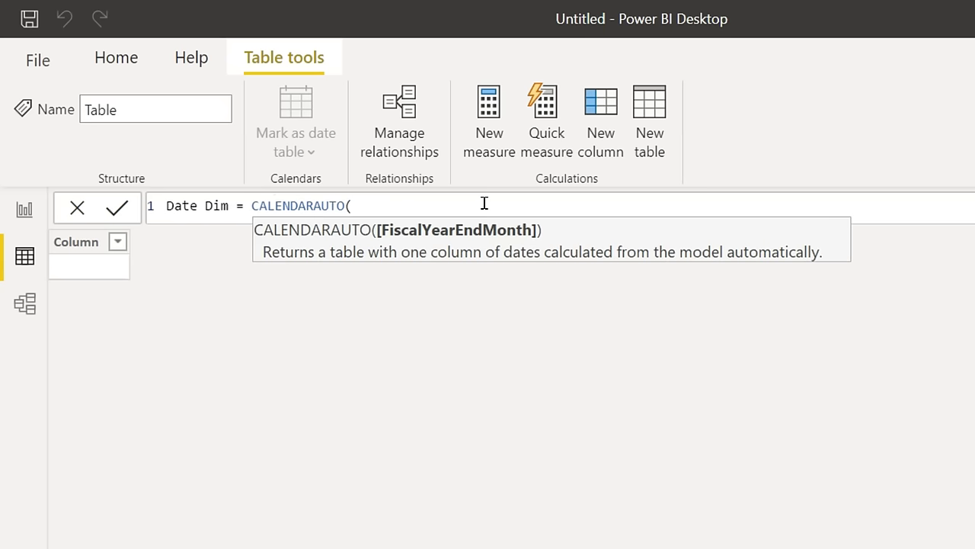
pyautogui.write(')')
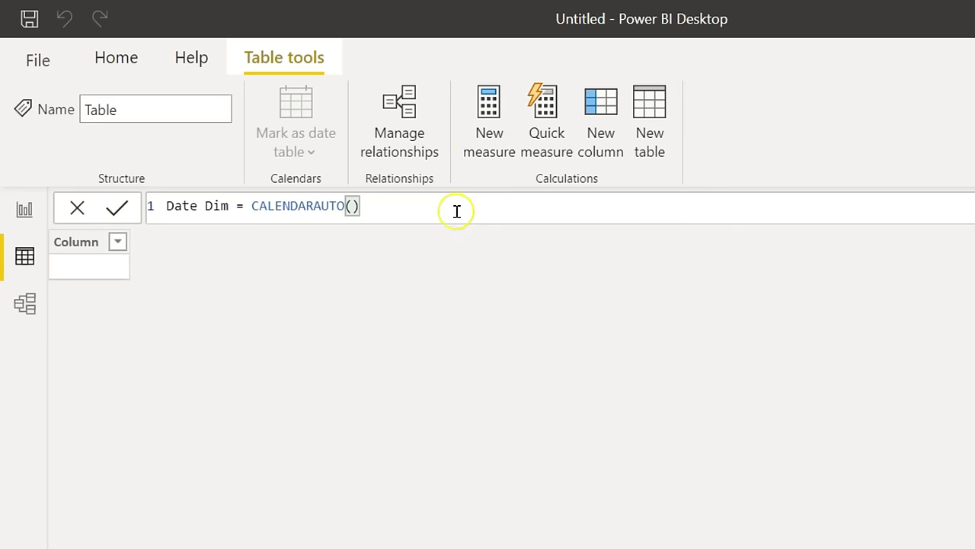
pyautogui.press('Return')
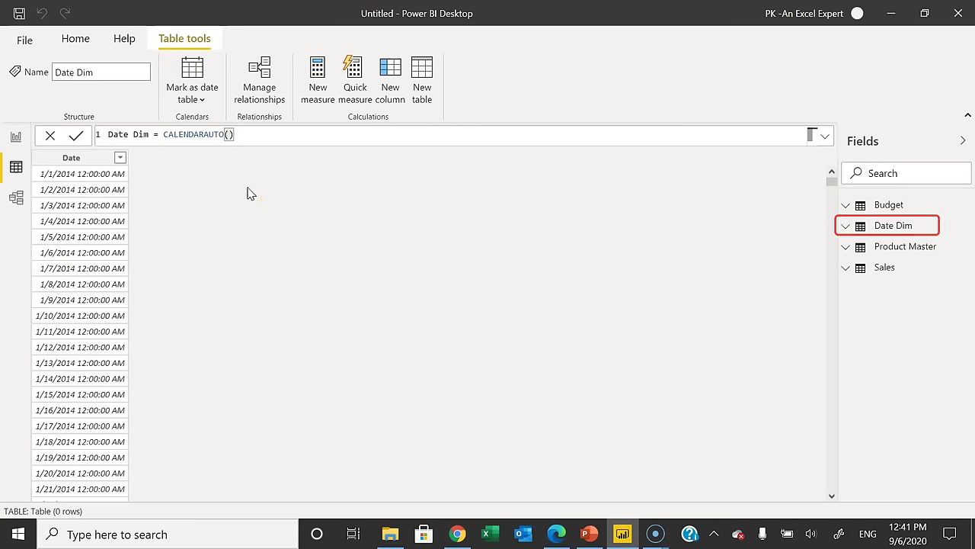
# Add a calculated column to the Date Dim table with the formula Year = 'Date Dim'[Date].[Year]
pyautogui.click(391, 76)
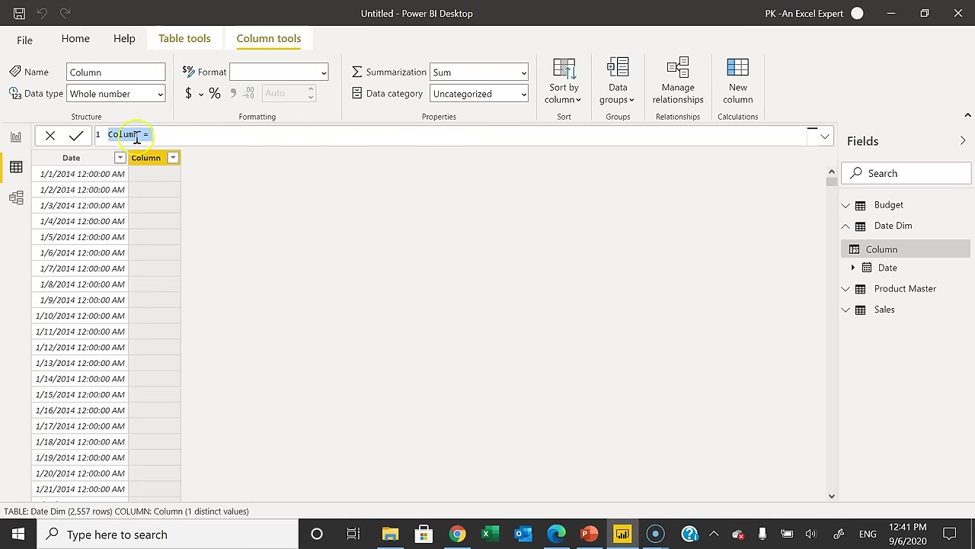
pyautogui.write('Year =')
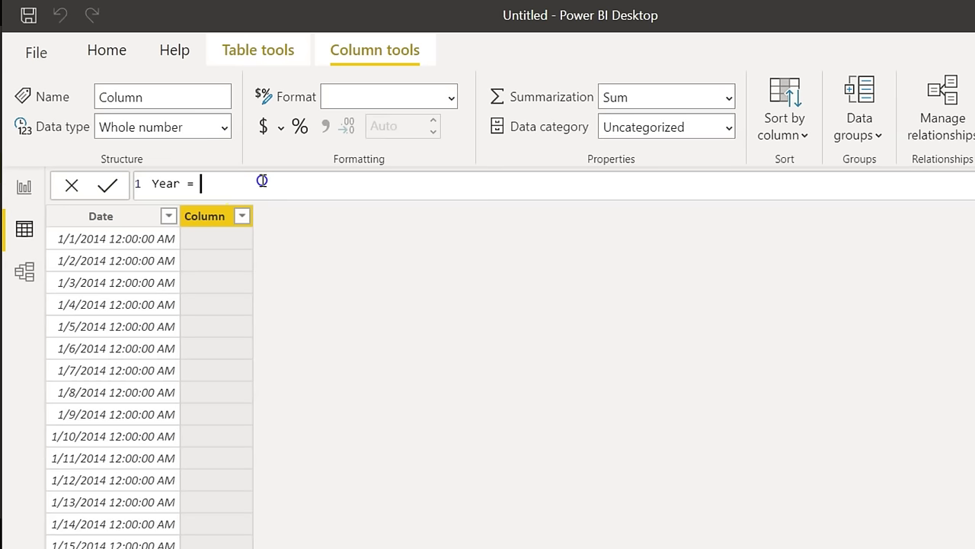
pyautogui.write(' date')
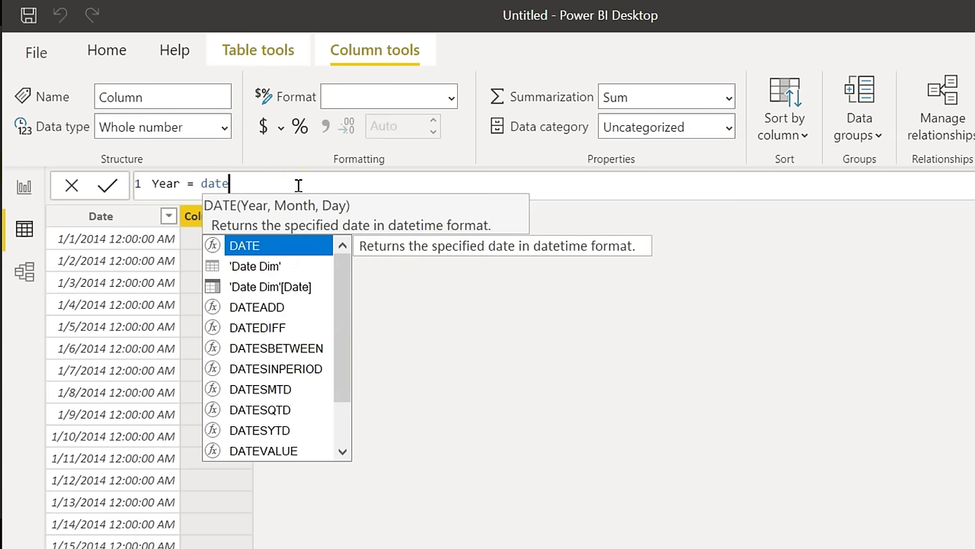
pyautogui.press('Down')
pyautogui.press('Down')
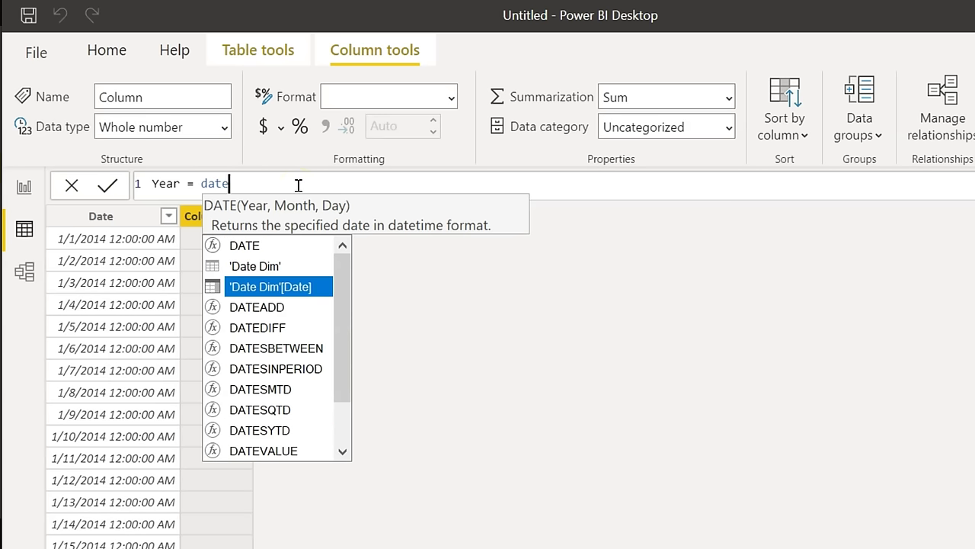
pyautogui.press('Tab')
pyautogui.press('Down')
pyautogui.press('Down')
pyautogui.press('Down')
pyautogui.press('Down')
pyautogui.press('Down')
pyautogui.press('Down')
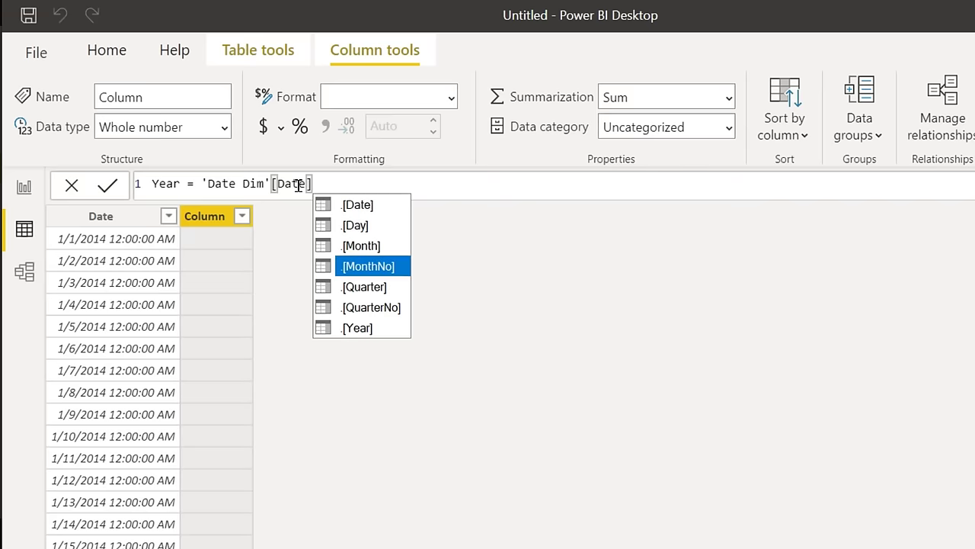
pyautogui.press('Tab')
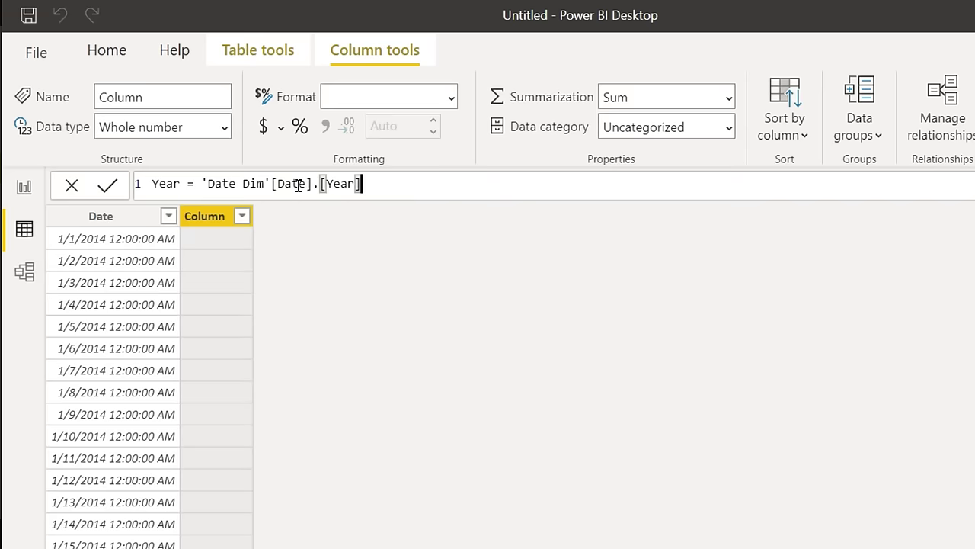
pyautogui.press('Return')
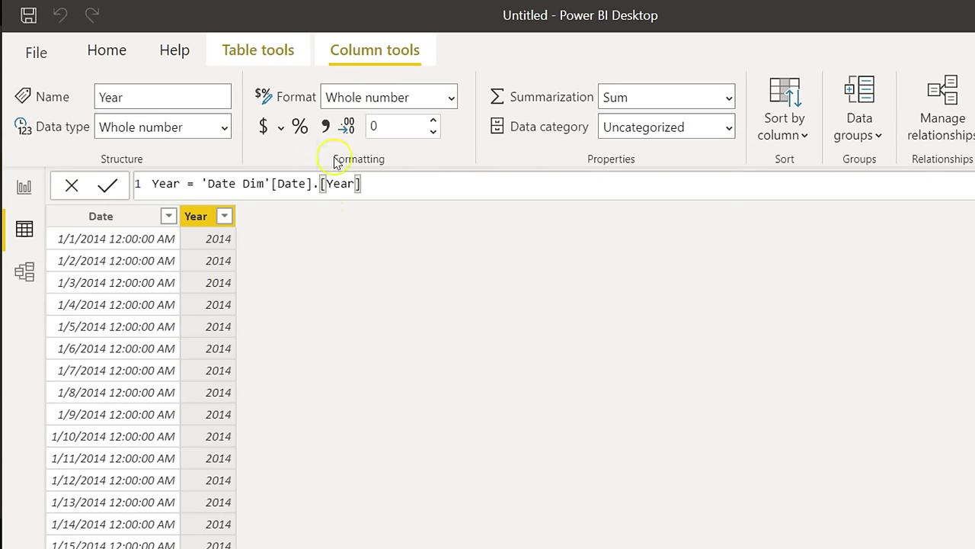
# Add a calculated column to the Date Dim table with the formula Month = 'Date Dim'[Date].[Month]
pyautogui.click(288, 44)
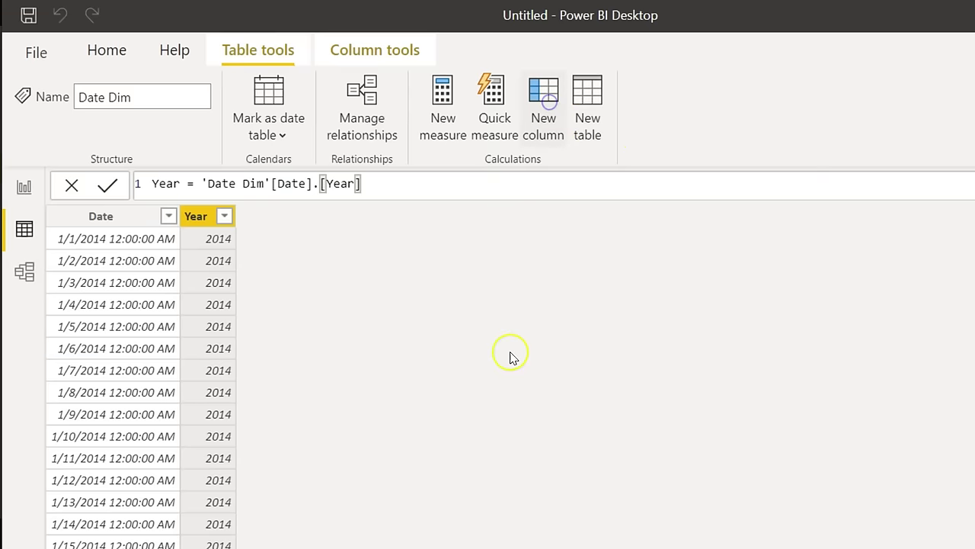
pyautogui.doubleClick(188, 184)
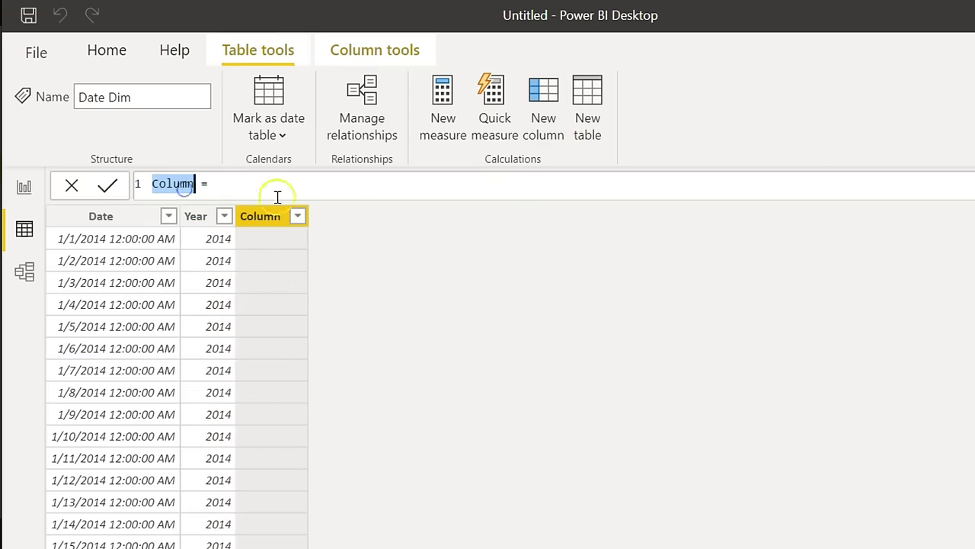
pyautogui.write('Month = ')
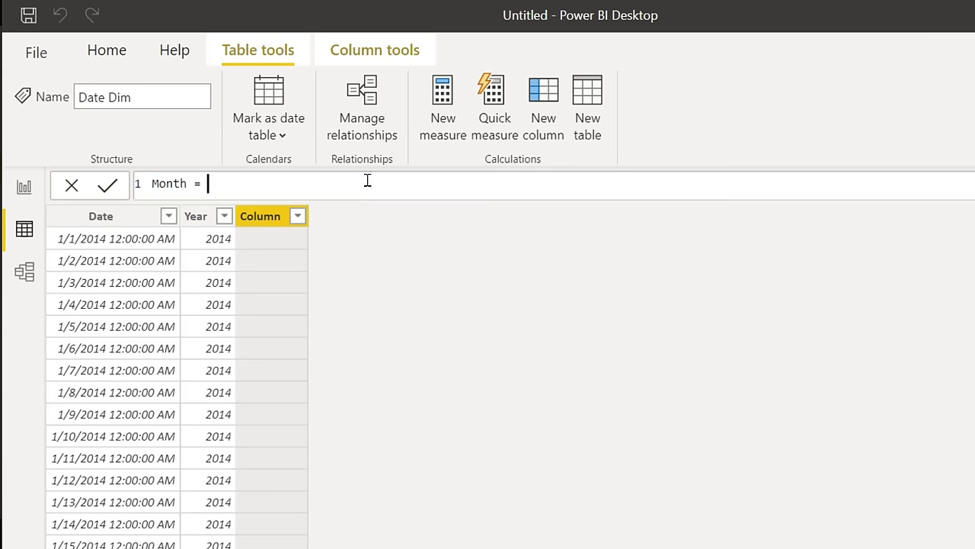
pyautogui.write('date')
pyautogui.press('Down')
pyautogui.press('Down')
pyautogui.press('Tab')
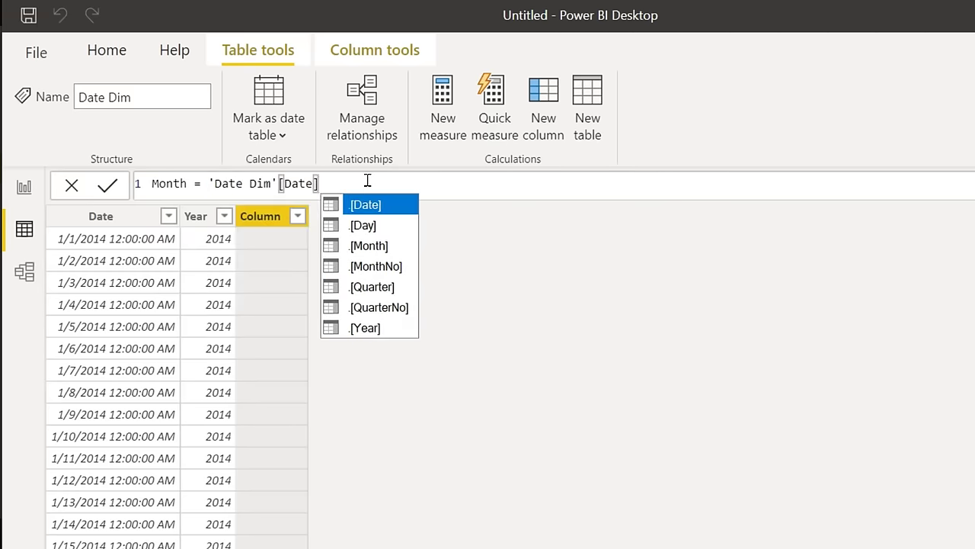
pyautogui.press('Down')
pyautogui.press('Down')
pyautogui.press('Down')
pyautogui.press('Down')
pyautogui.press('Up')
pyautogui.press('Up')
pyautogui.press('Tab')
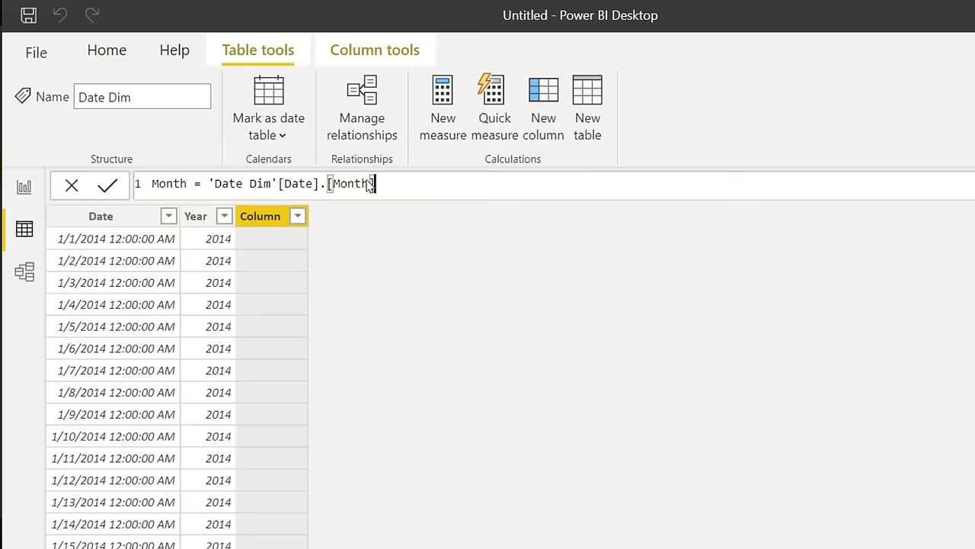
pyautogui.press('Return')
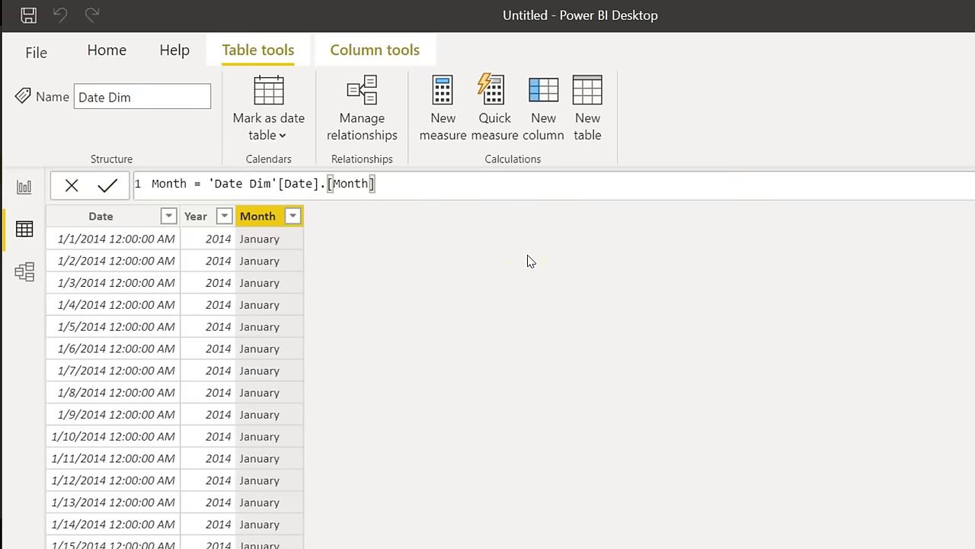
# Add a calculated column to the Date Dim table with the formula Qtr = 'Date Dim'[Date].[Quarter]
pyautogui.click(542, 122)
pyautogui.doubleClick(172, 184)
pyautogui.write('Qtr = ')
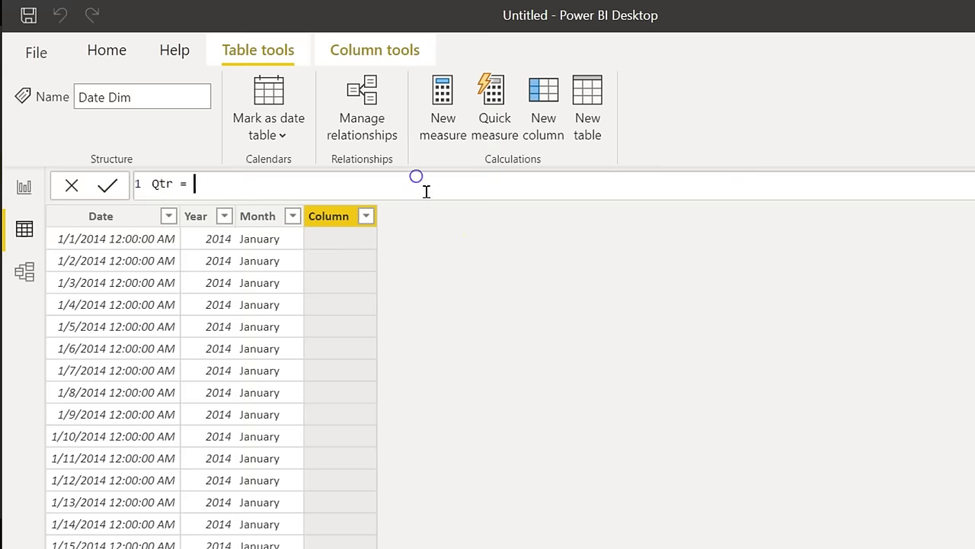
pyautogui.write('date')
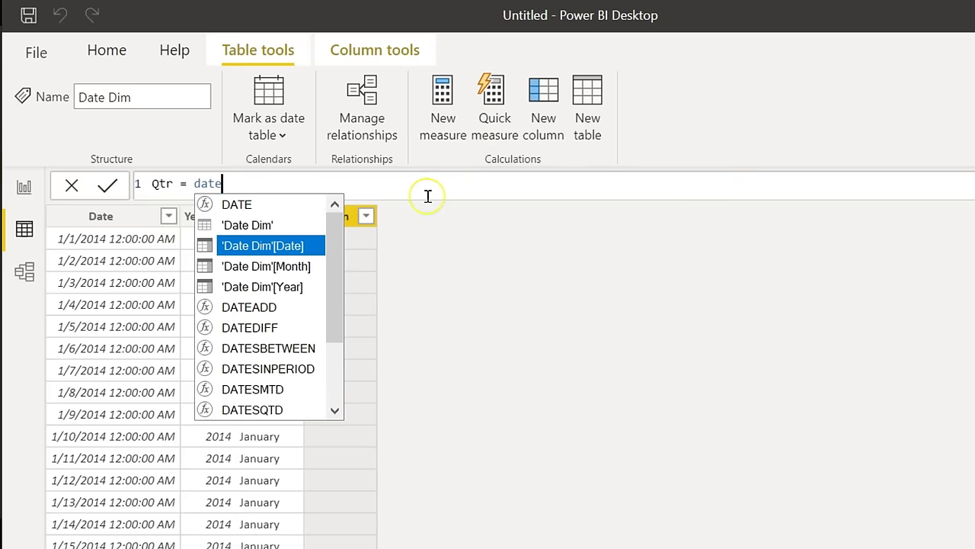
pyautogui.press('Tab')
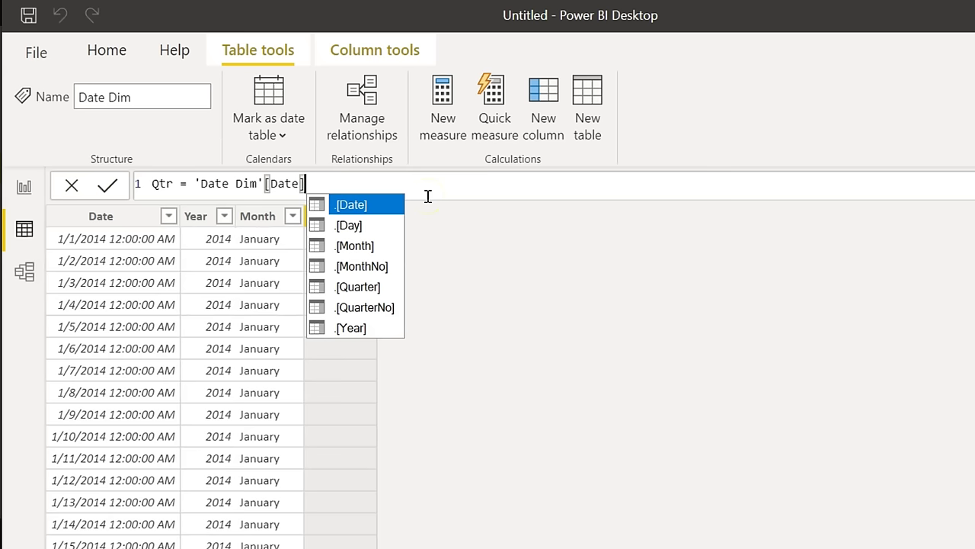
pyautogui.press('Down')
pyautogui.press('Down')
pyautogui.press('Down')
pyautogui.press('Down')
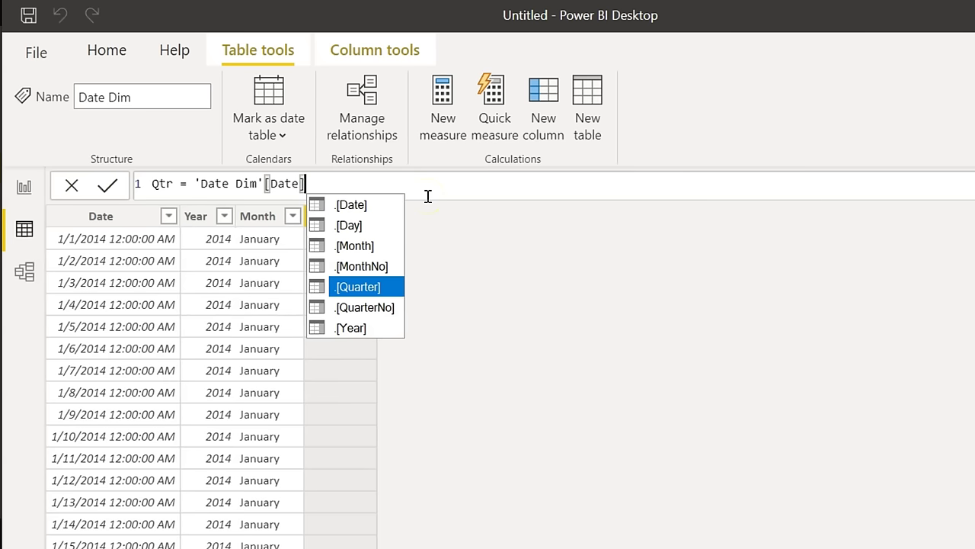
pyautogui.press('Tab')
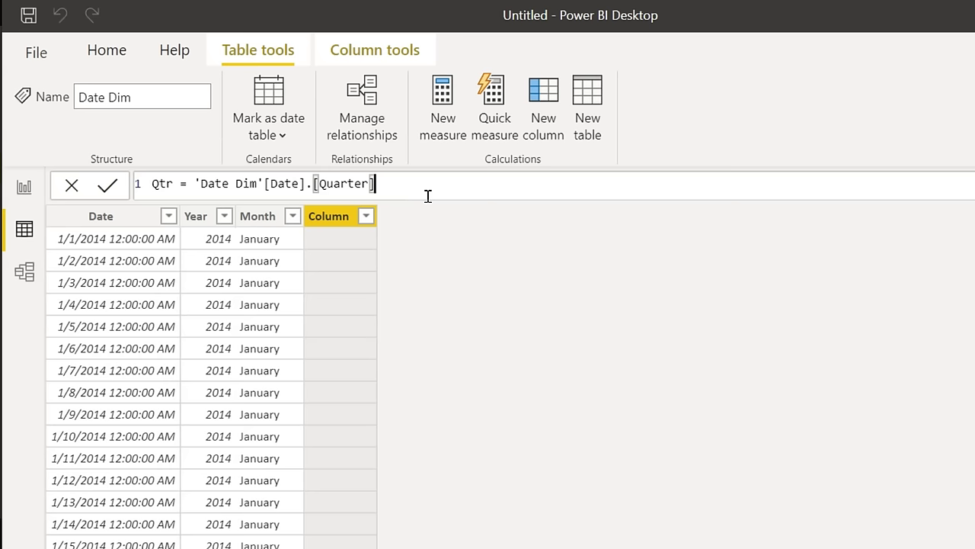
pyautogui.press('Return')
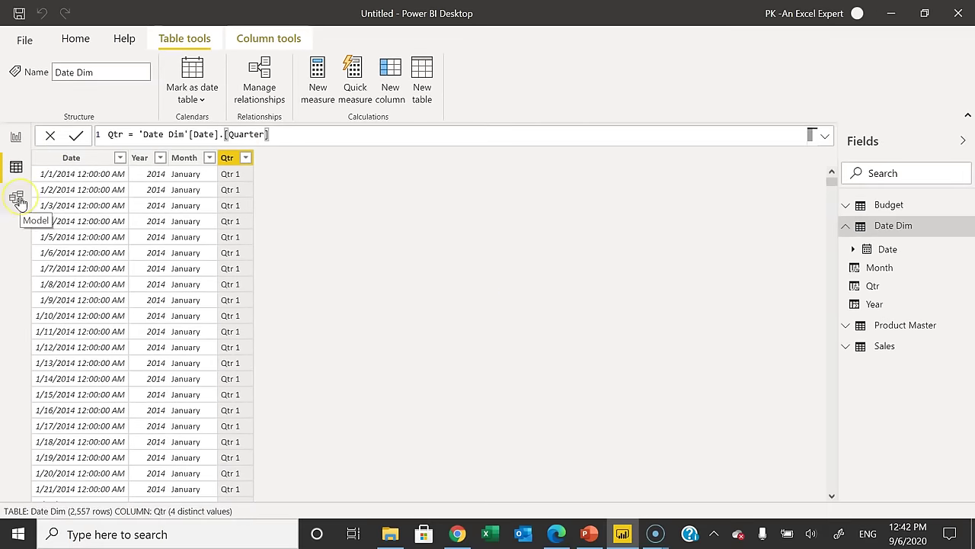
# In Model view, collapse the Properties and Fields panes and arrange Product Master above and between the Budget and Sales tables
pyautogui.click(19, 200)
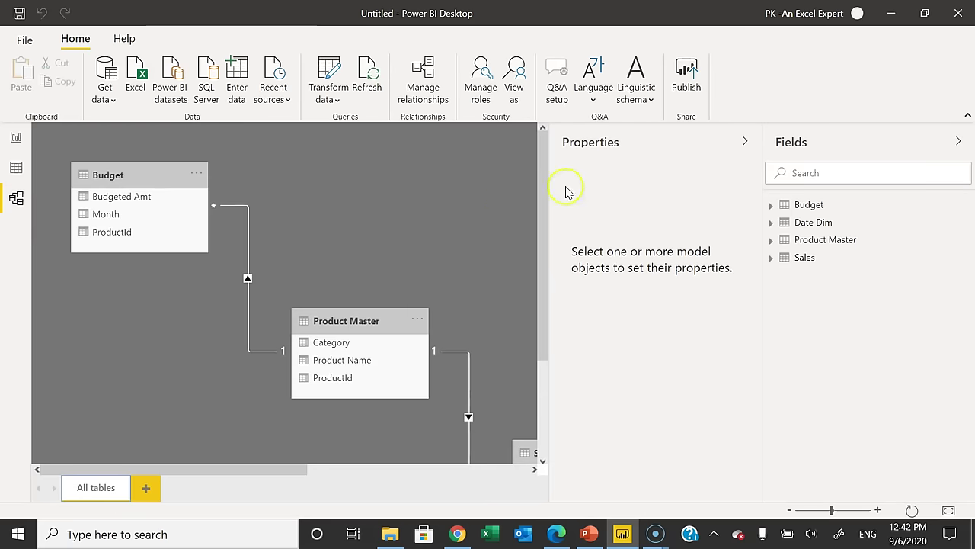
pyautogui.click(739, 144)
pyautogui.click(953, 139)
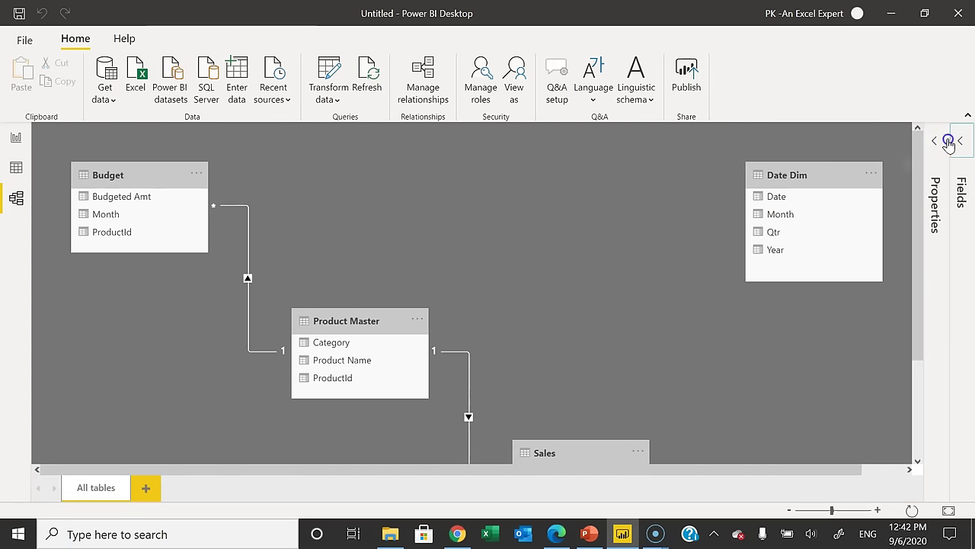
pyautogui.moveTo(546, 452); pyautogui.dragTo(544, 309)
pyautogui.moveTo(342, 320); pyautogui.dragTo(330, 191)
pyautogui.moveTo(113, 170); pyautogui.dragTo(135, 312)
pyautogui.moveTo(604, 313); pyautogui.dragTo(522, 337)
pyautogui.moveTo(185, 317); pyautogui.dragTo(183, 339)
pyautogui.moveTo(355, 174); pyautogui.dragTo(315, 158)
pyautogui.moveTo(179, 335); pyautogui.dragTo(159, 332)
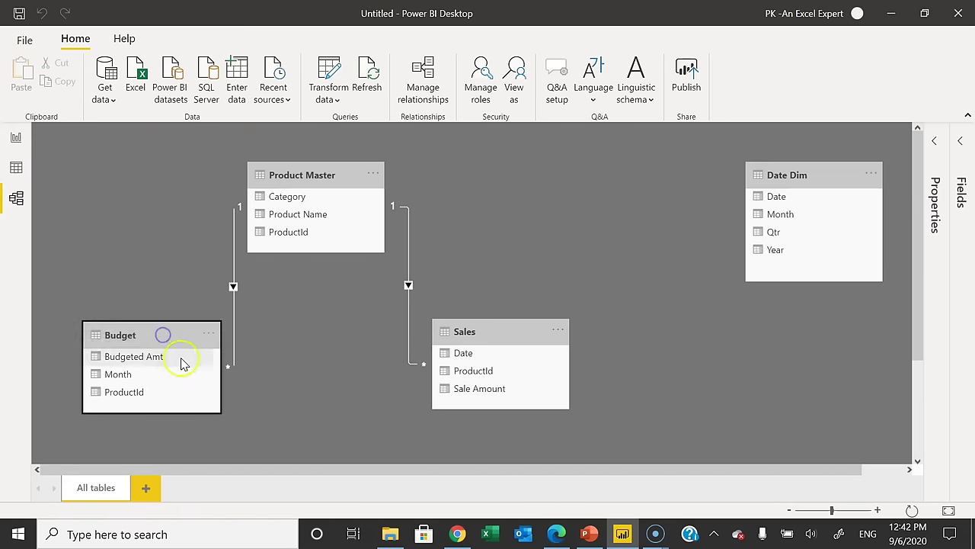
pyautogui.moveTo(505, 337); pyautogui.dragTo(503, 344)
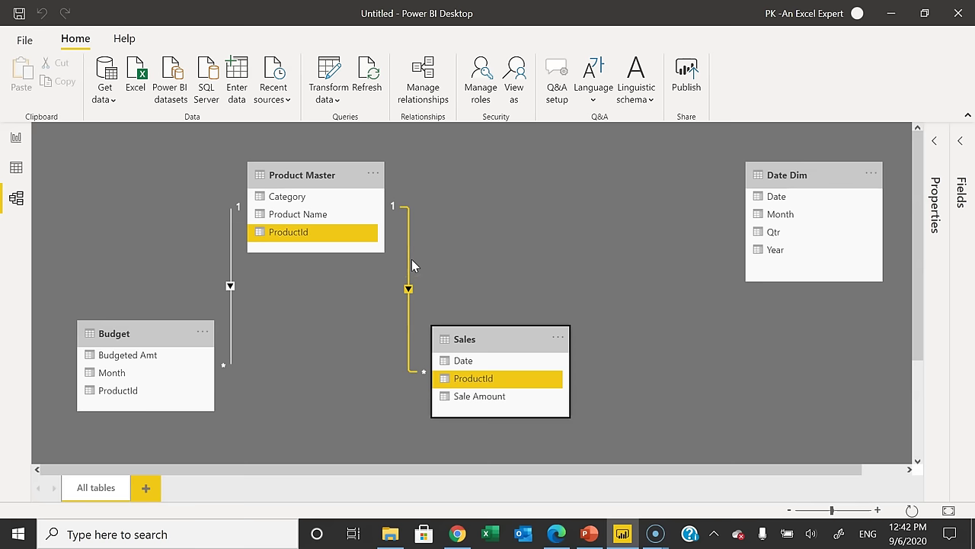
# Place the Date Dim table below and between Budget and Sales, move those two up slightly, and fit the diagram to the screen
pyautogui.moveTo(826, 177); pyautogui.dragTo(342, 413)
pyautogui.moveTo(175, 331); pyautogui.dragTo(170, 287)
pyautogui.moveTo(492, 332); pyautogui.dragTo(492, 298)
pyautogui.click(360, 374)
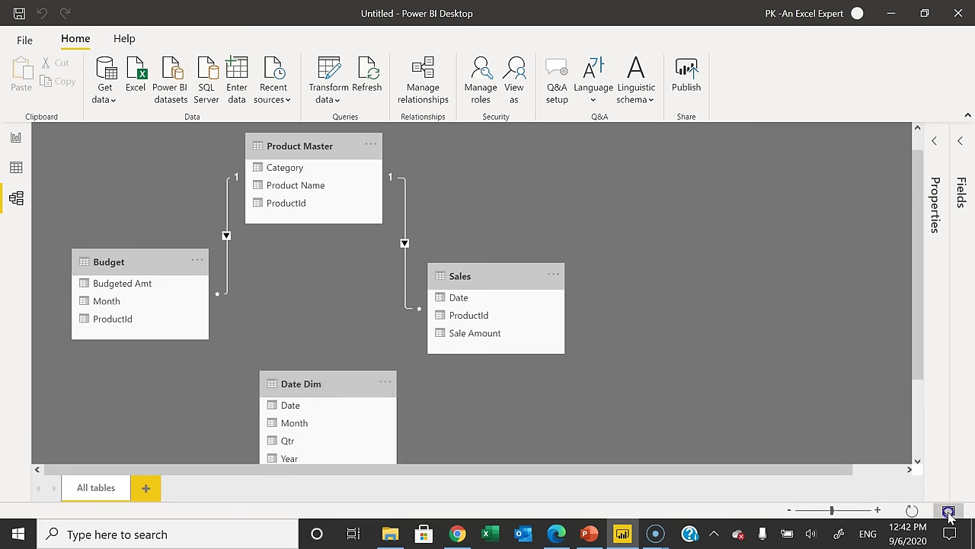
pyautogui.click(948, 512)
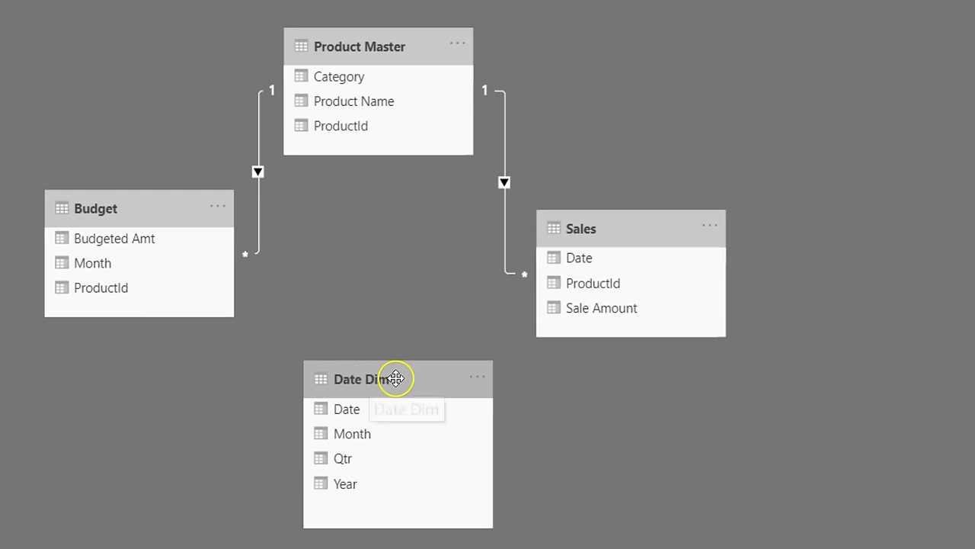
# Relate the Date Dim table's Date field to Date in Sales and to Month in Budget
pyautogui.click(402, 380)
pyautogui.moveTo(348, 416); pyautogui.dragTo(600, 266)
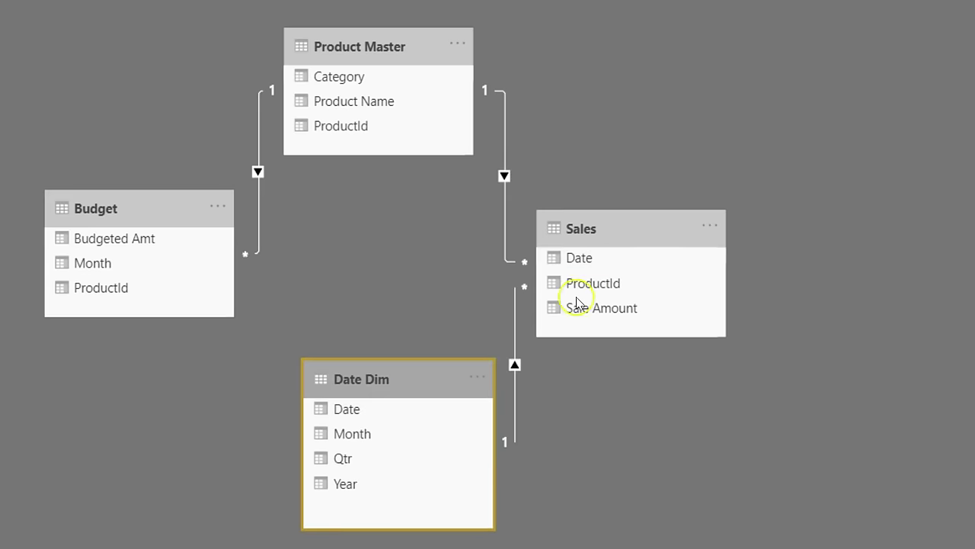
pyautogui.click(351, 418)
pyautogui.moveTo(351, 417); pyautogui.dragTo(113, 267)
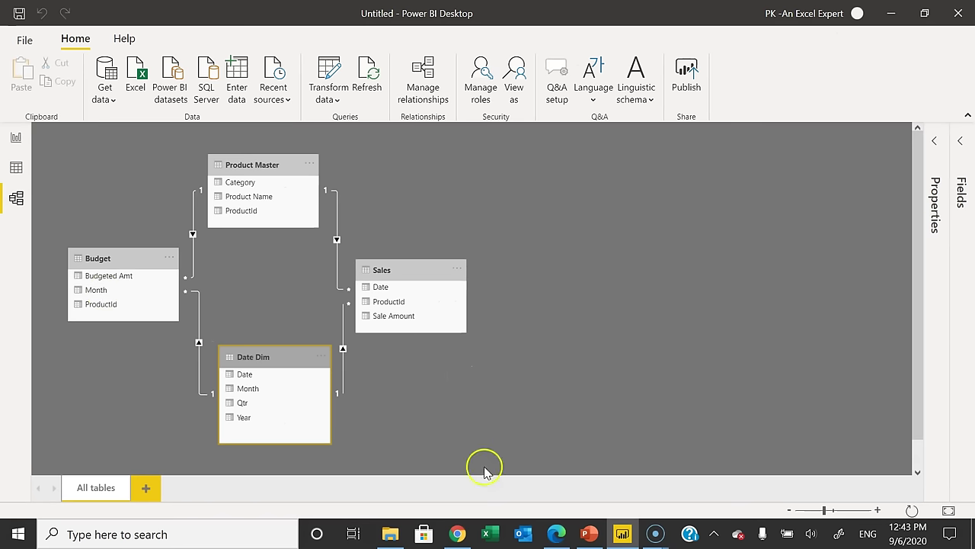
# Return to Data view and display the Budget table's rows to examine its Month column
pyautogui.click(16, 166)
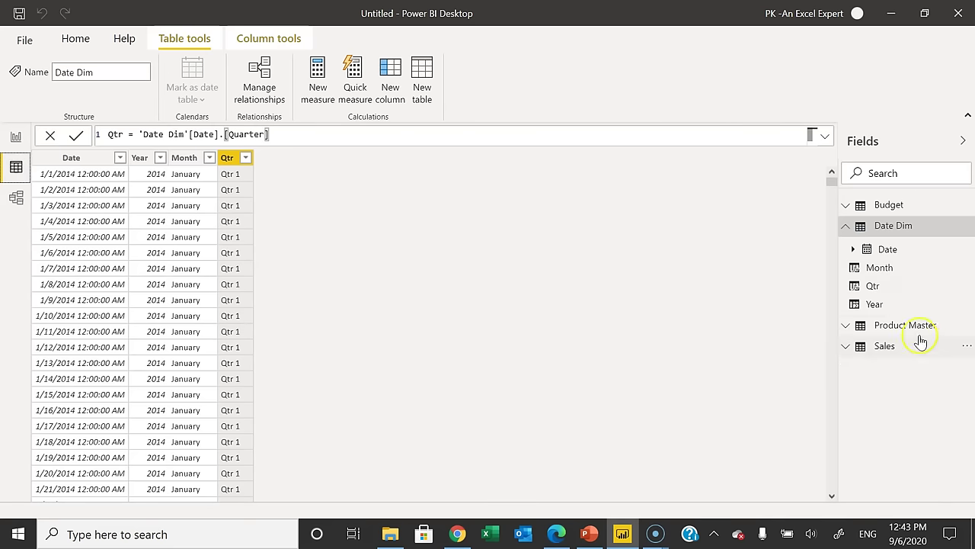
pyautogui.click(890, 205)
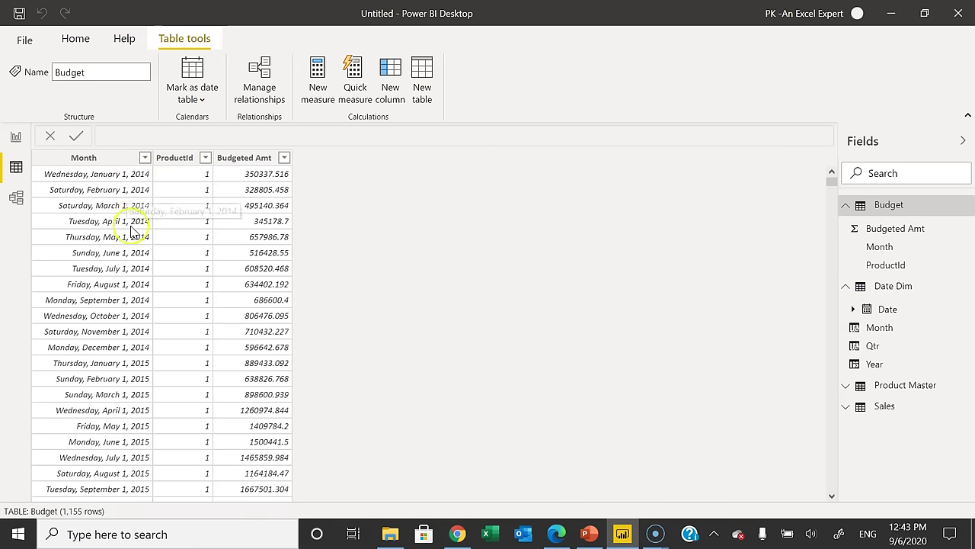
# Return to Model view and shift the Product Master table slightly right so it sits above Date Dim
pyautogui.click(16, 137)
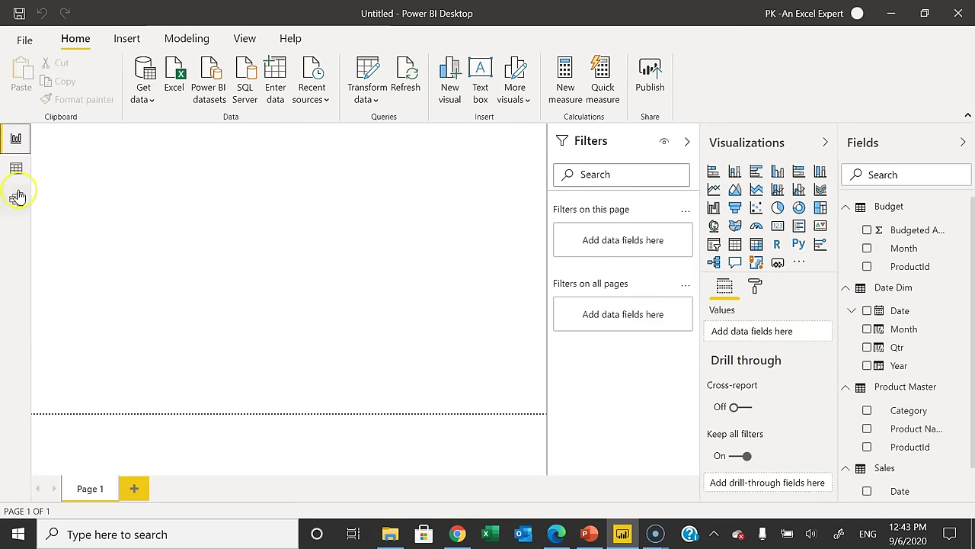
pyautogui.click(17, 167)
pyautogui.click(16, 197)
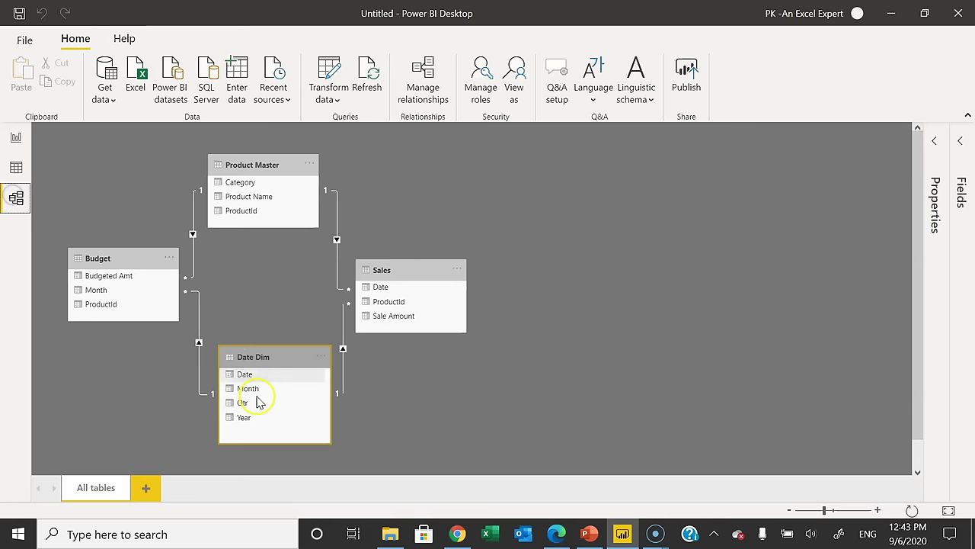
pyautogui.moveTo(290, 165); pyautogui.dragTo(298, 163)
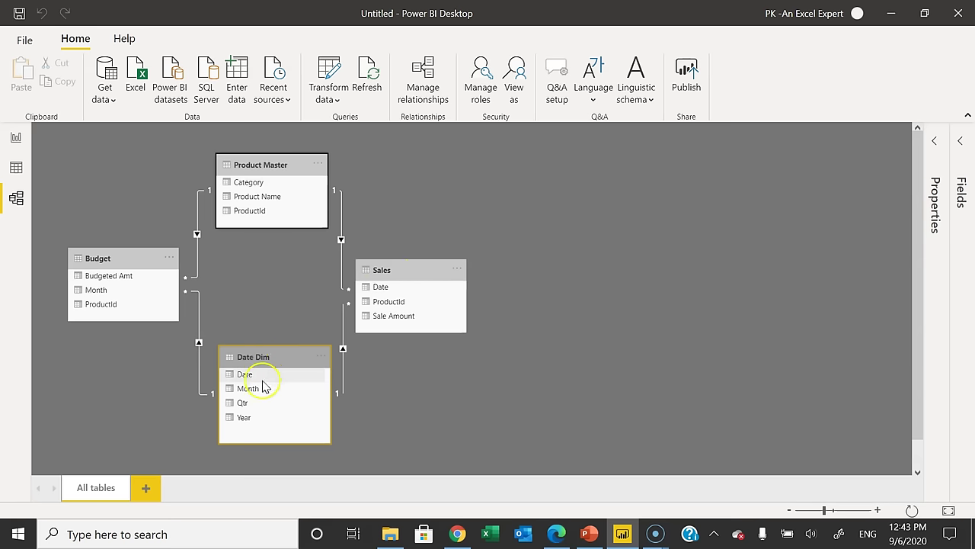
# Hide the Budget table's Month and ProductId fields from report view
pyautogui.click(123, 252)
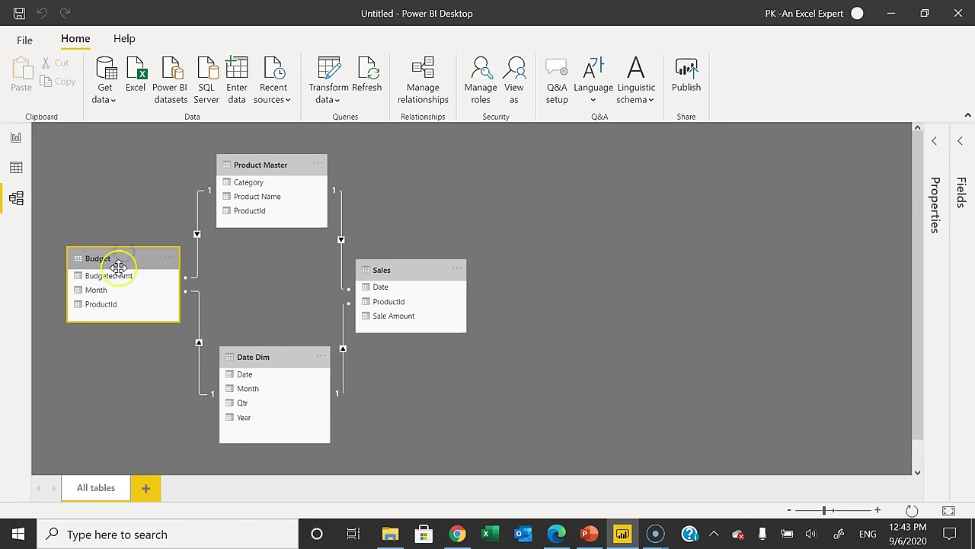
pyautogui.click(103, 293)
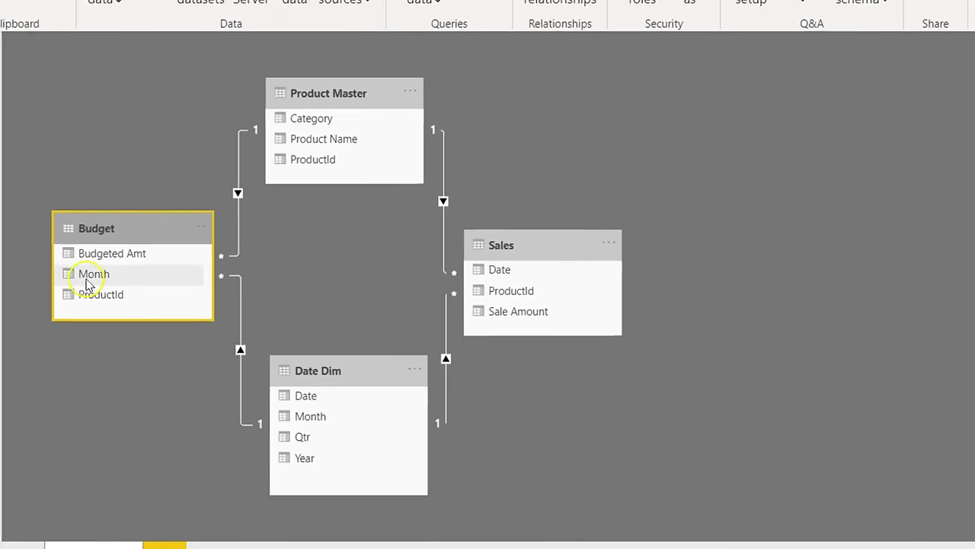
pyautogui.rightClick(92, 278)
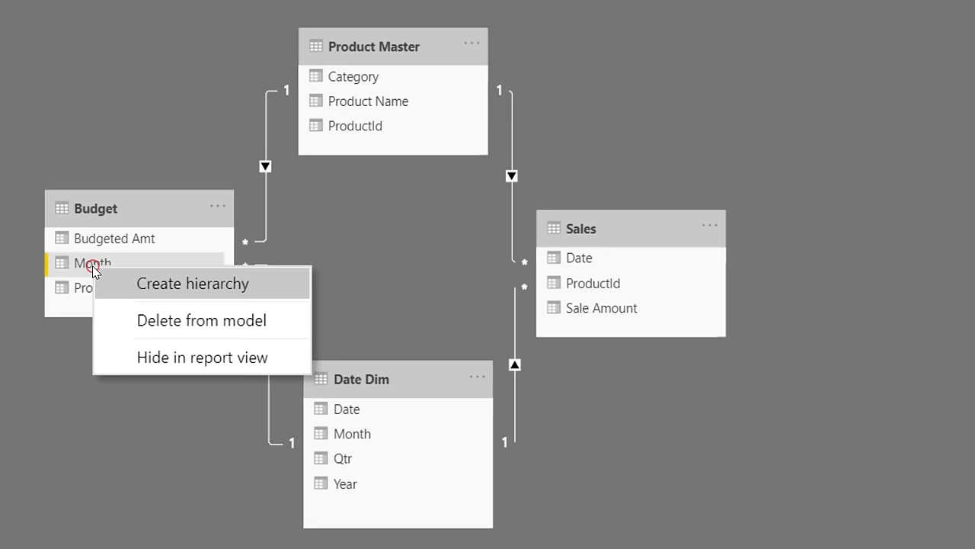
pyautogui.click(197, 367)
pyautogui.rightClick(122, 296)
pyautogui.click(186, 379)
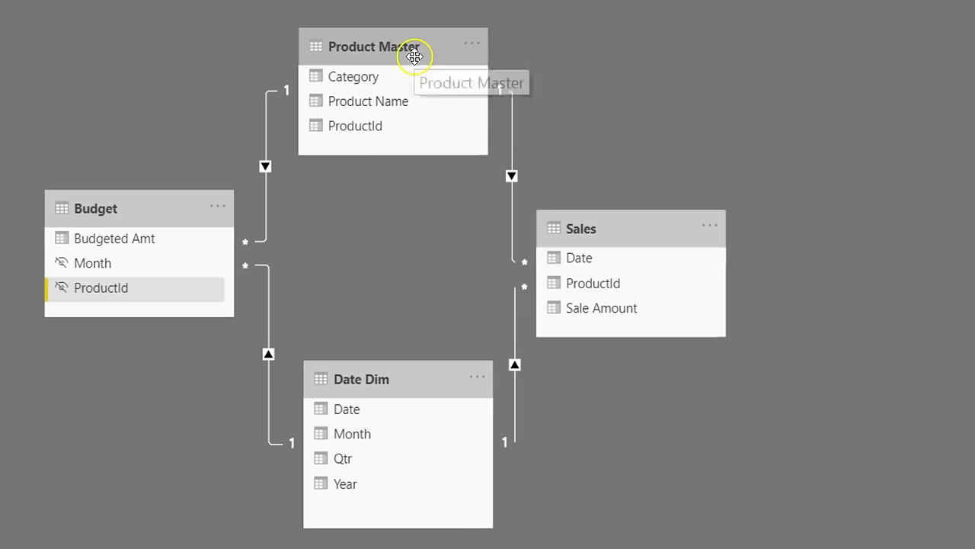
# Hide ProductId in Product Master, and both Date and ProductId in Sales, from report view
pyautogui.rightClick(378, 128)
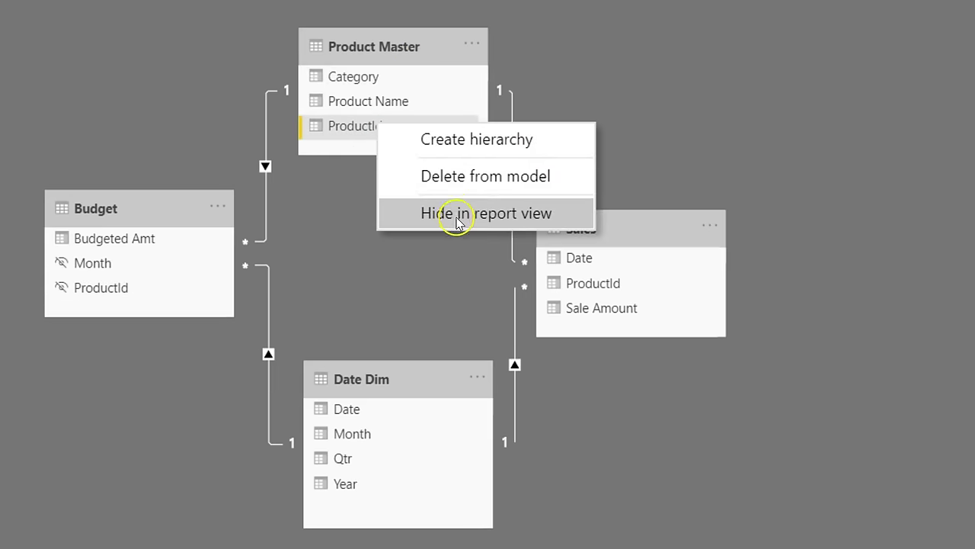
pyautogui.click(452, 213)
pyautogui.rightClick(629, 259)
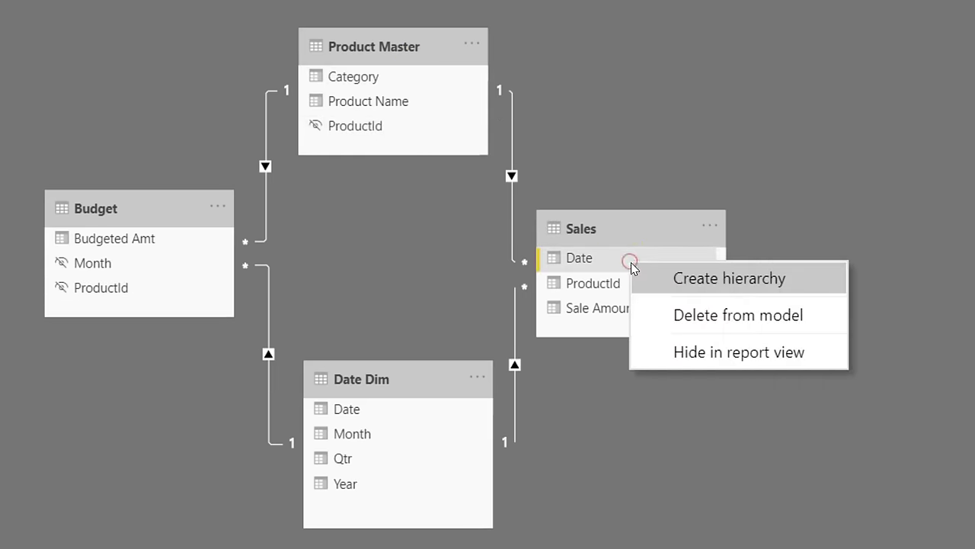
pyautogui.click(705, 353)
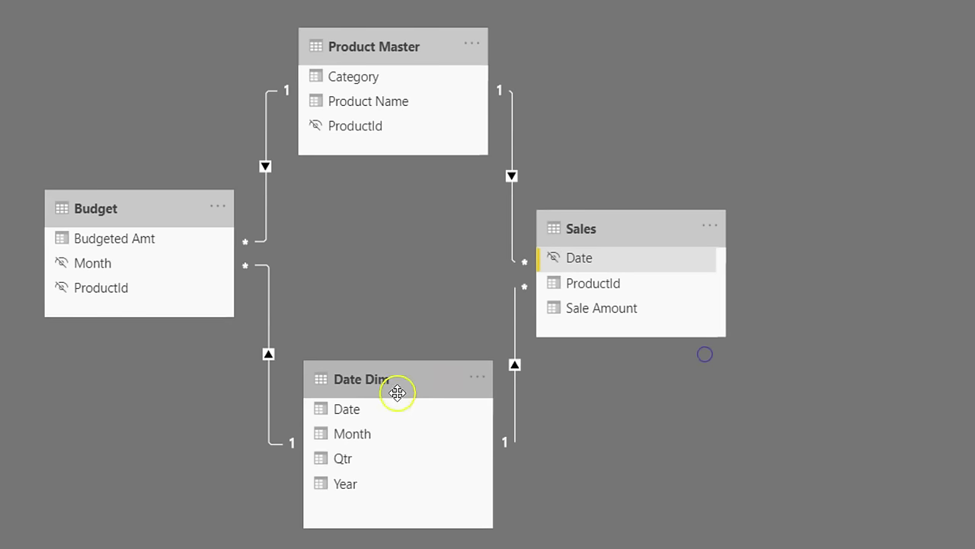
pyautogui.rightClick(638, 289)
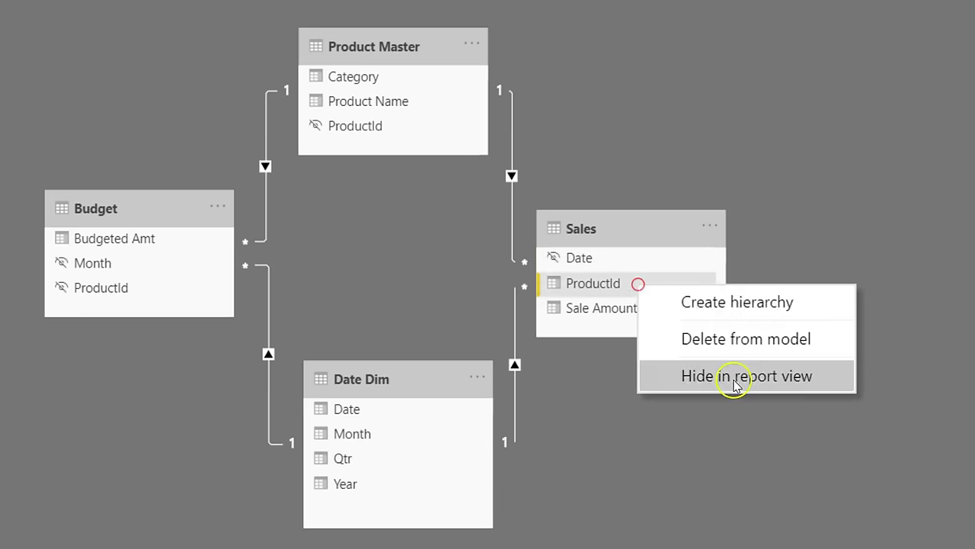
pyautogui.click(724, 379)
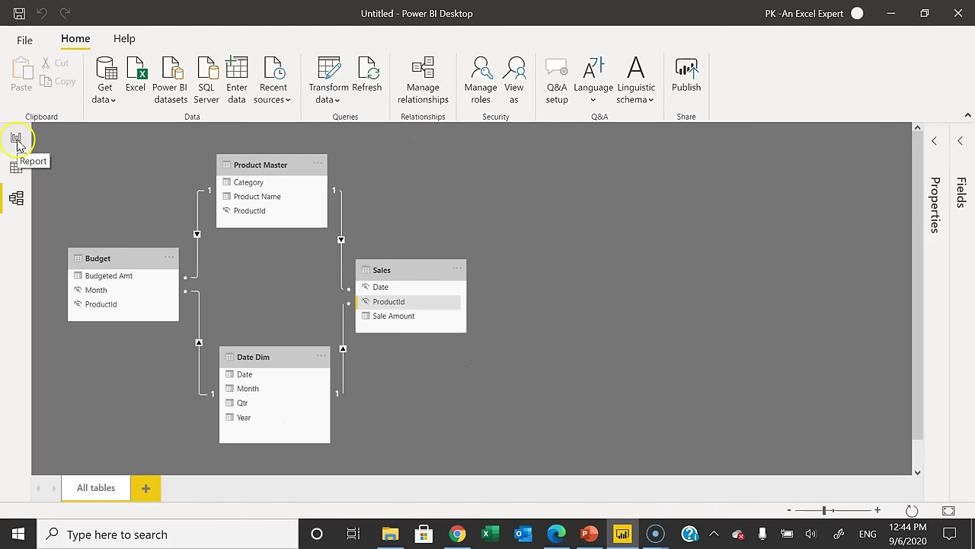
# Switch to Report view, widen the Fields pane to show full field names, and collapse the Filters and Visualizations panes
pyautogui.click(17, 140)
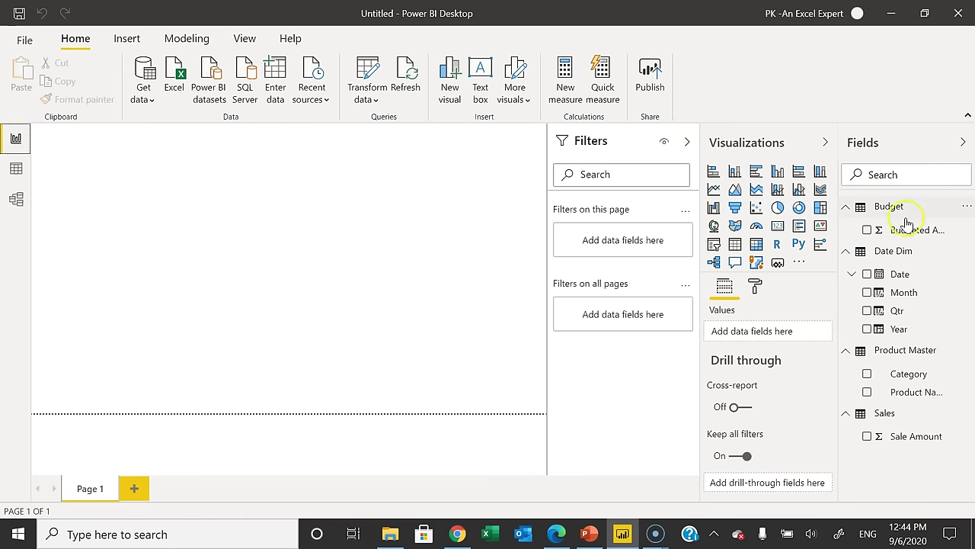
pyautogui.moveTo(839, 246); pyautogui.dragTo(795, 246)
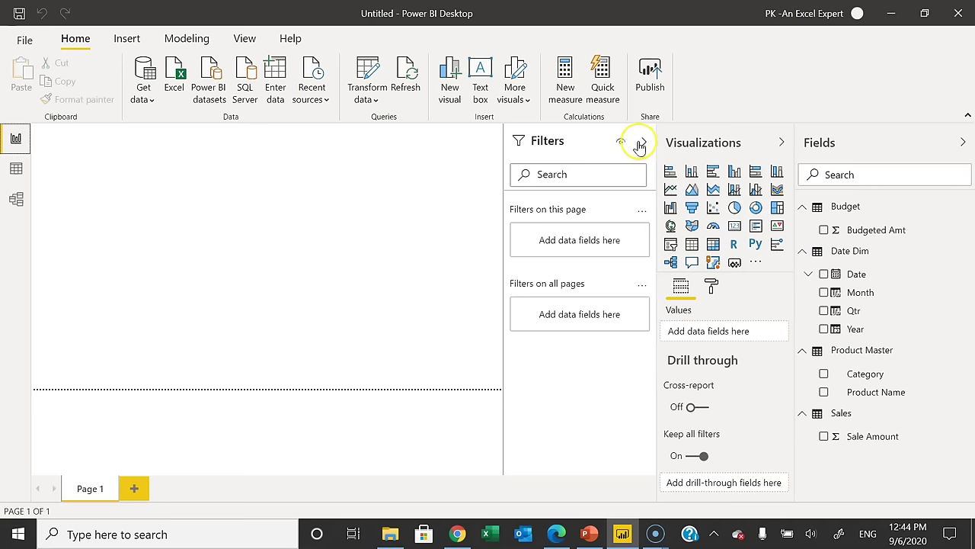
pyautogui.click(642, 143)
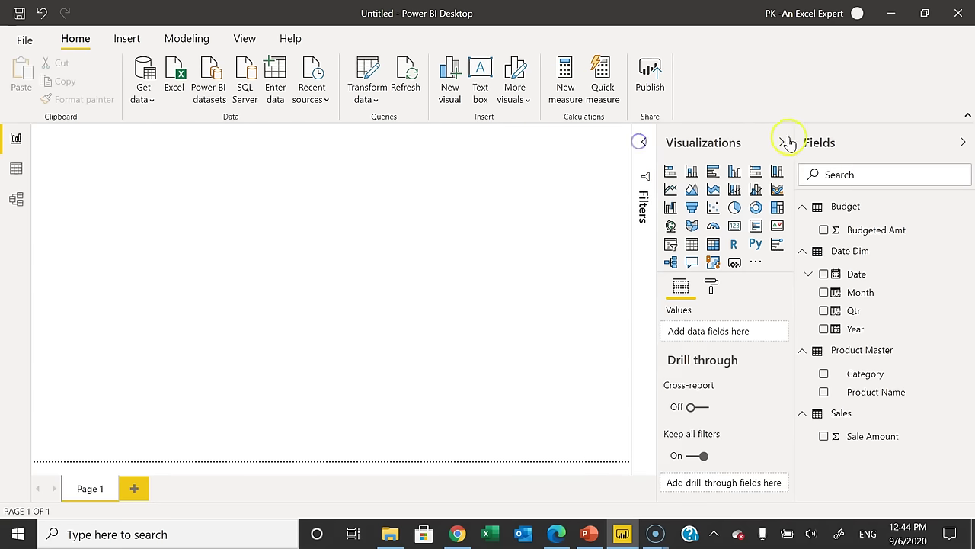
pyautogui.click(781, 142)
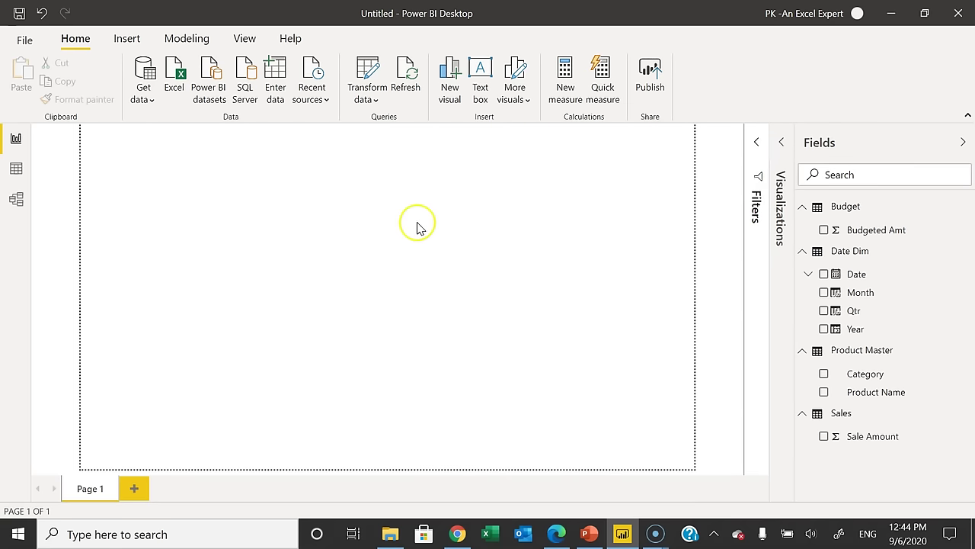
# Review the finished dashboard in the browser, and switch to PowerPoint to examine the background designs on slides 1 and 2
pyautogui.click(552, 531)
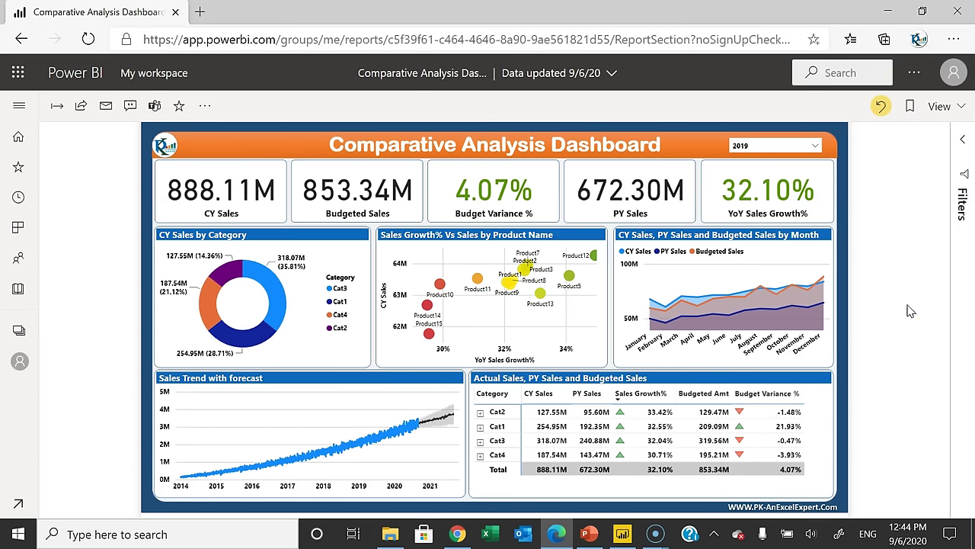
pyautogui.click(588, 535)
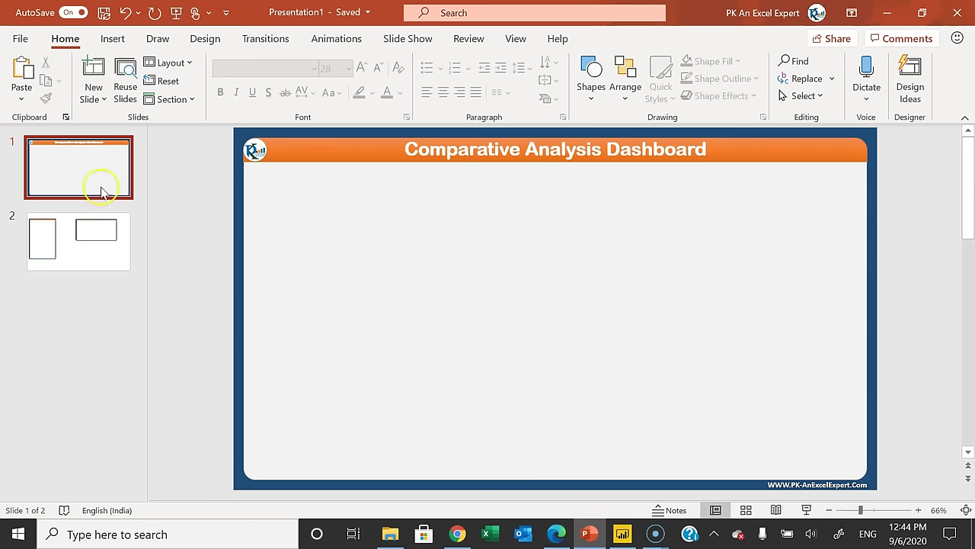
pyautogui.click(82, 159)
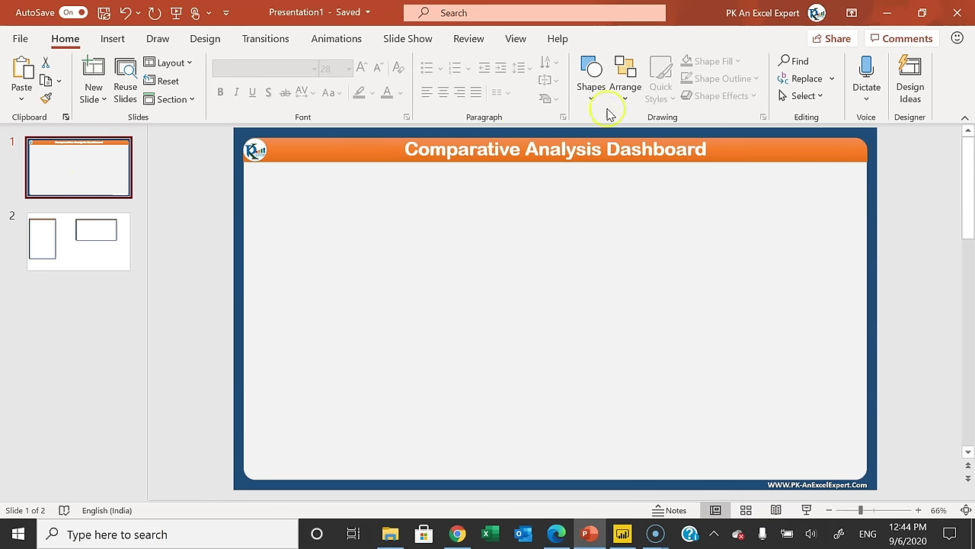
pyautogui.click(92, 266)
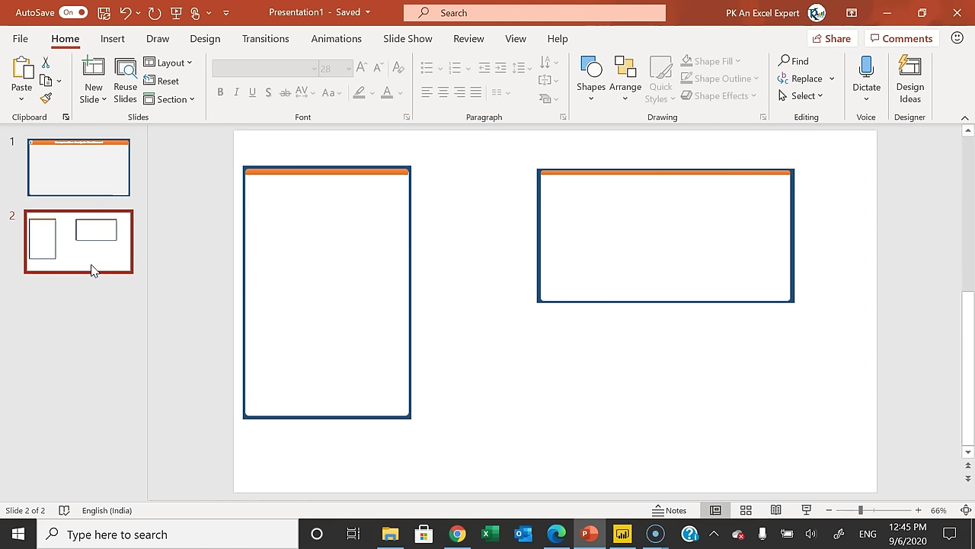
# Add a new slide after slide 2 and delete its title and content placeholders
pyautogui.hotkey('ctrl', 'm')
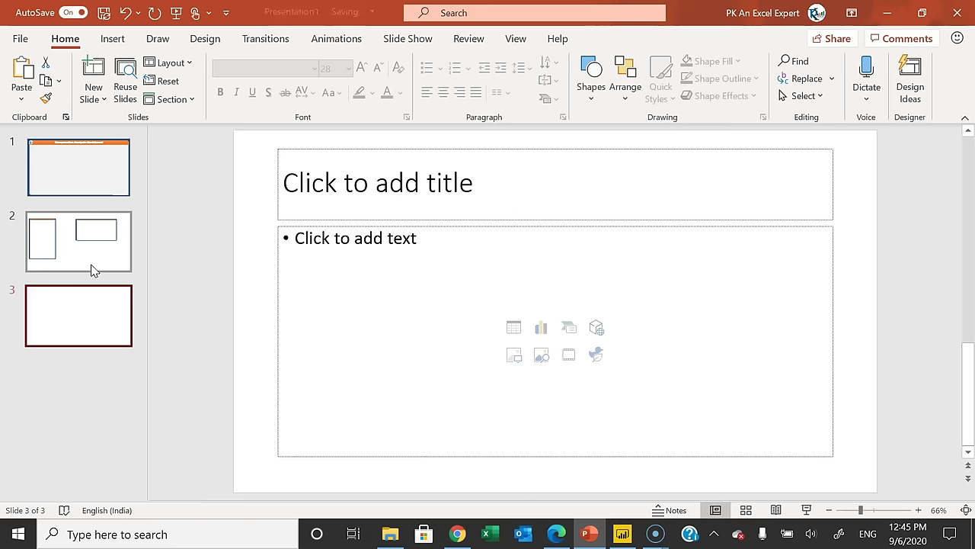
pyautogui.click(484, 227)
pyautogui.hotkey('ctrl', 'a')
pyautogui.press('Delete')
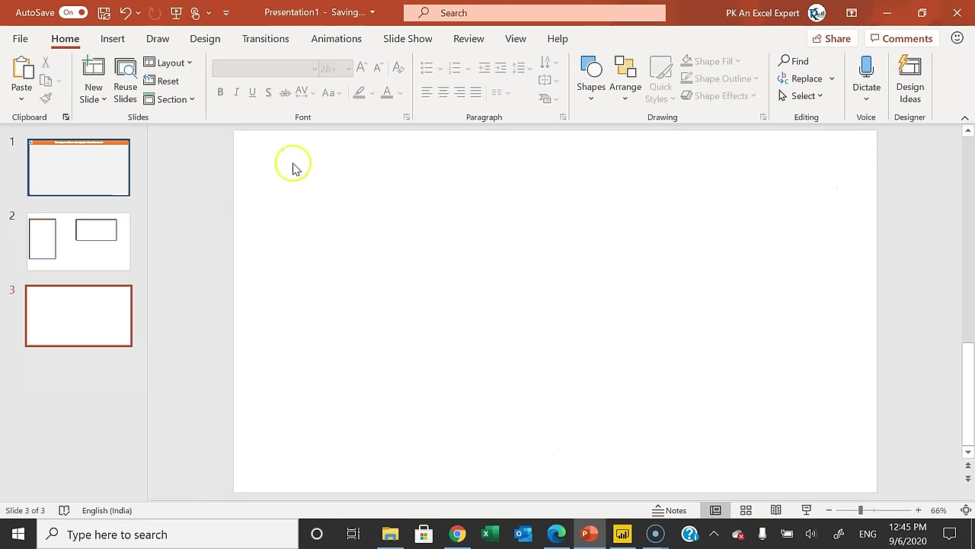
# Draw a rectangle covering the whole blank slide, about 33.87 cm wide and 19.05 cm high
pyautogui.click(114, 40)
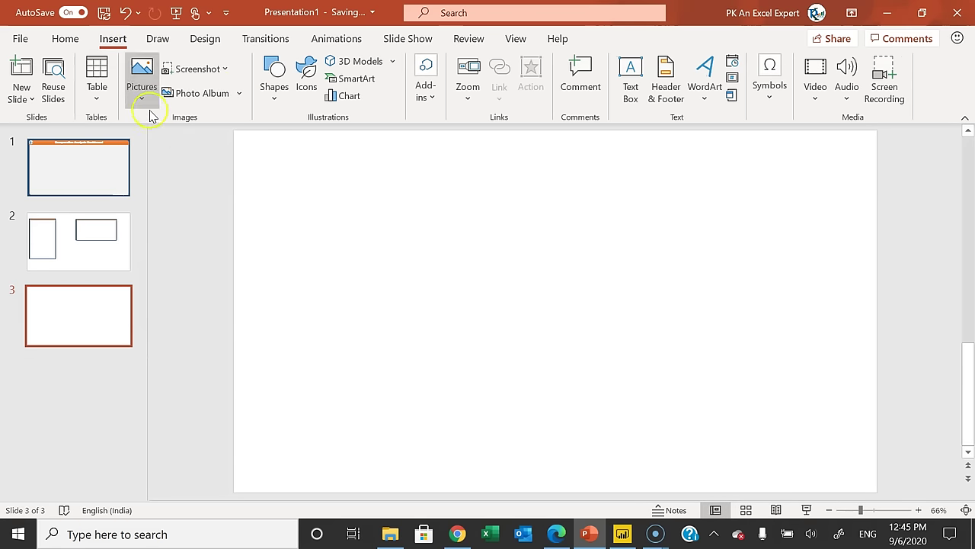
pyautogui.click(275, 80)
pyautogui.click(266, 245)
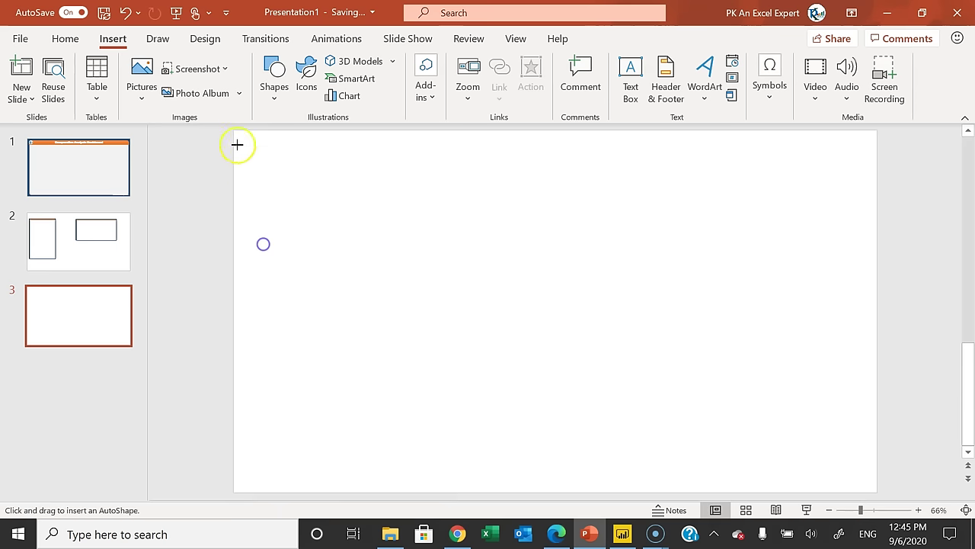
pyautogui.moveTo(234, 130); pyautogui.dragTo(878, 492)
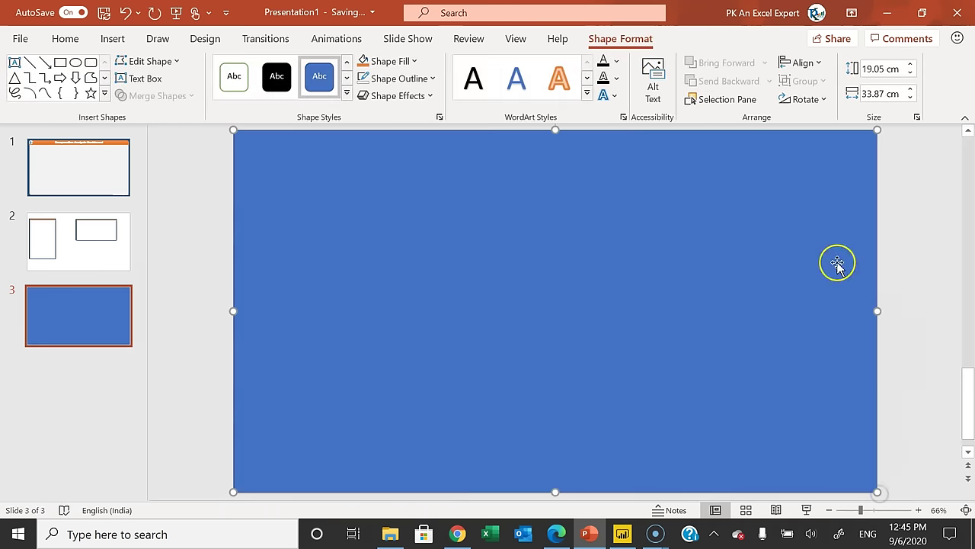
# Remove the full-slide rectangle's outline and fill it with a darker shade of the theme blue
pyautogui.click(401, 80)
pyautogui.click(404, 245)
pyautogui.click(385, 64)
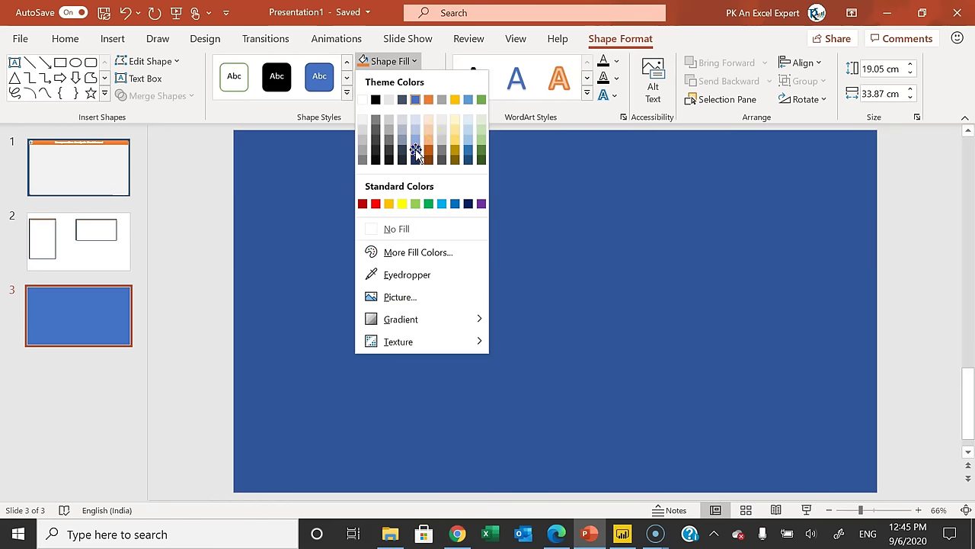
pyautogui.click(415, 154)
pyautogui.click(206, 165)
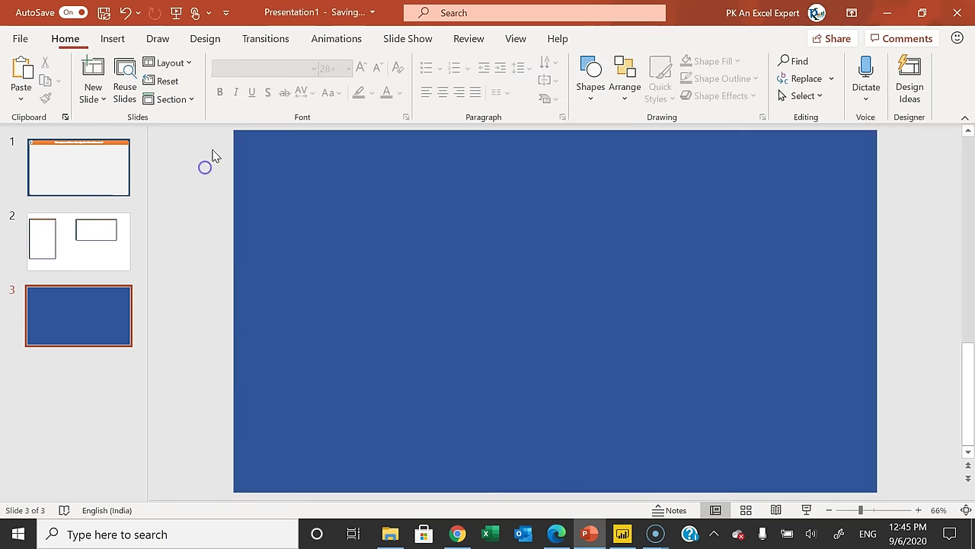
# Open the gallery of shapes available for insertion on slide 3
pyautogui.click(113, 39)
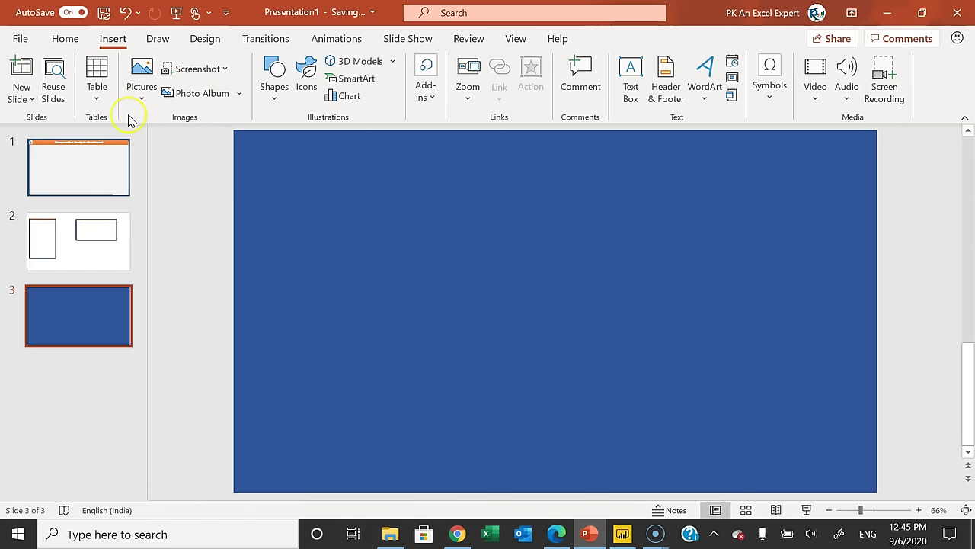
pyautogui.click(276, 90)
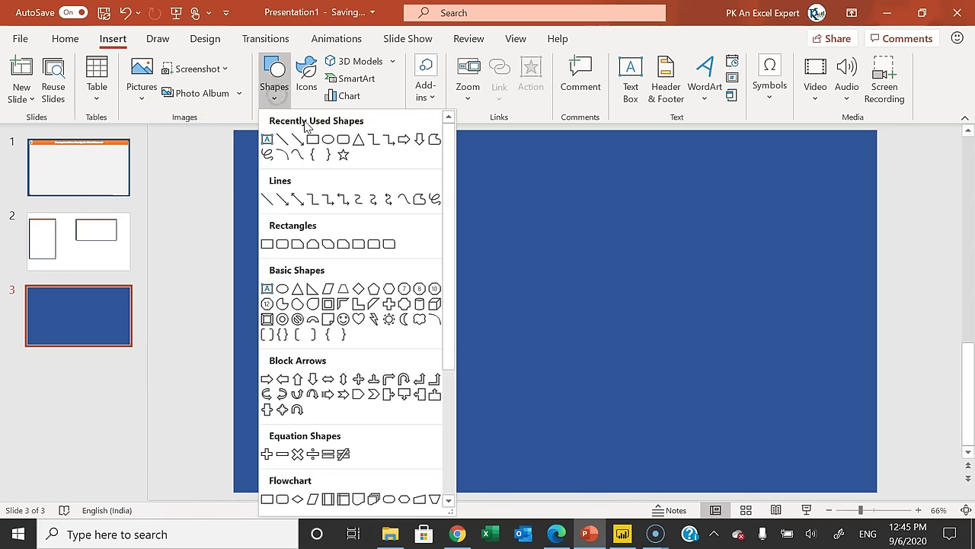
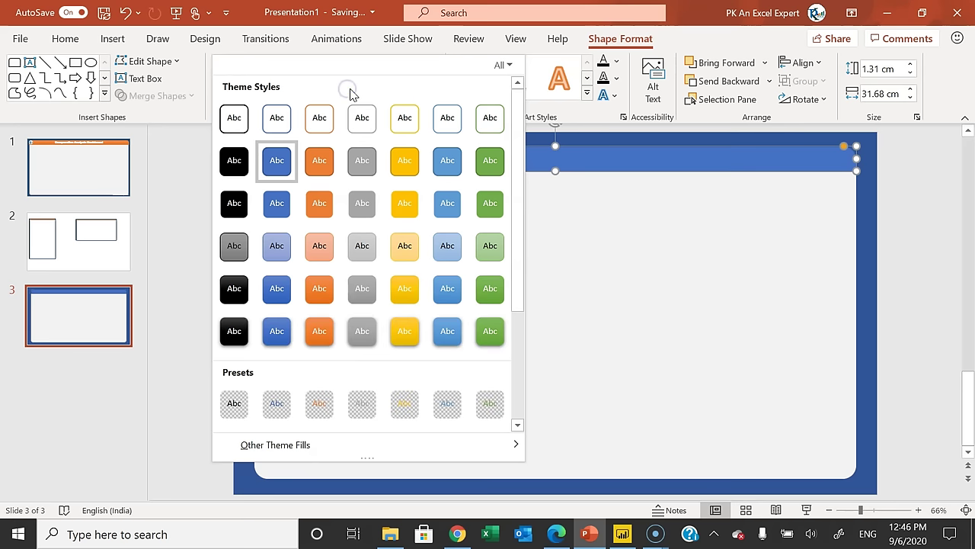
# Apply an orange gradient theme style to the header bar on slide 3 and remove its outline
pyautogui.click(320, 289)
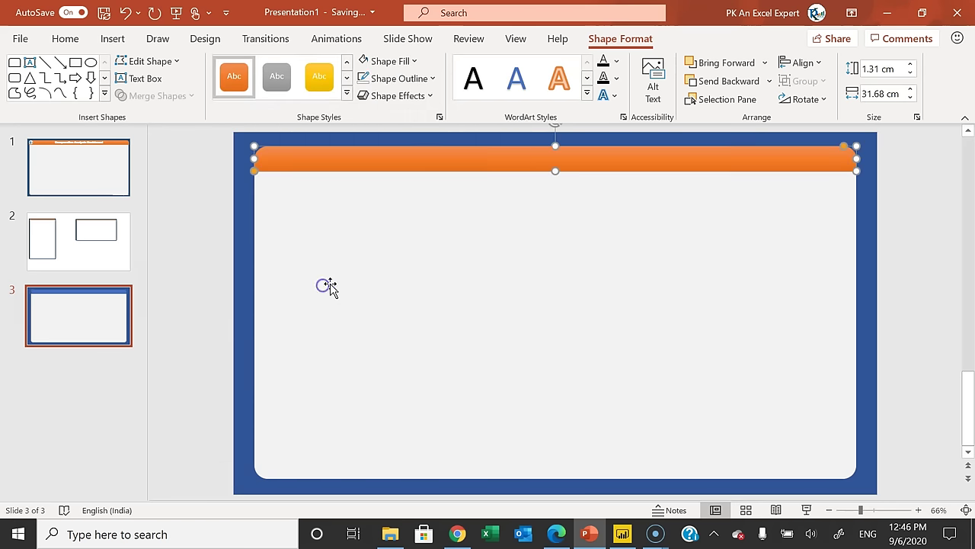
pyautogui.click(396, 82)
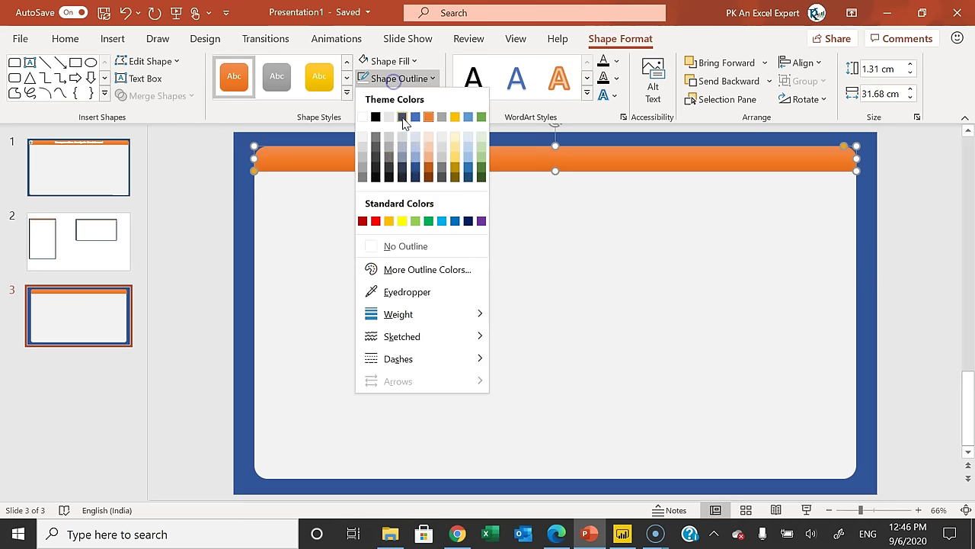
pyautogui.click(397, 245)
pyautogui.click(914, 213)
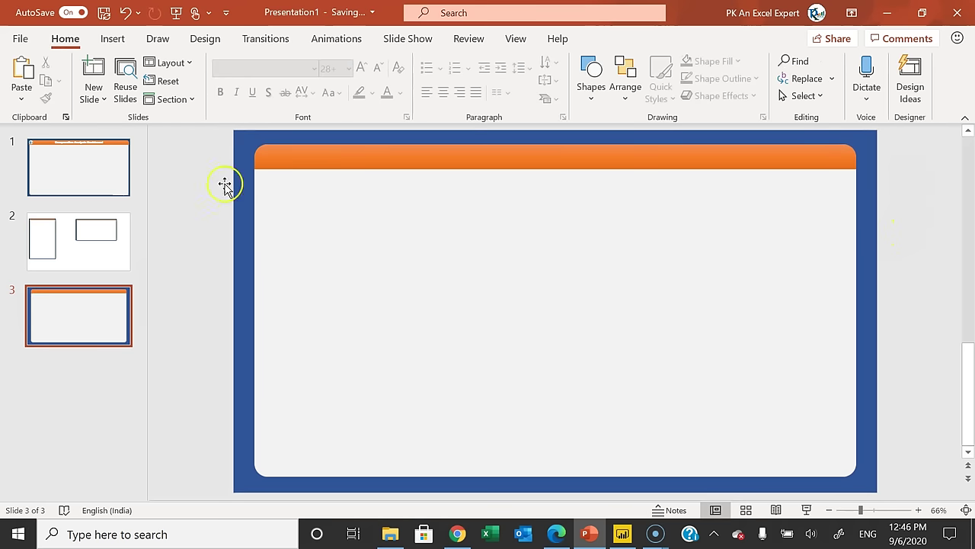
# Display slide 1 and select its Comparative Analysis Dashboard title text box
pyautogui.click(67, 164)
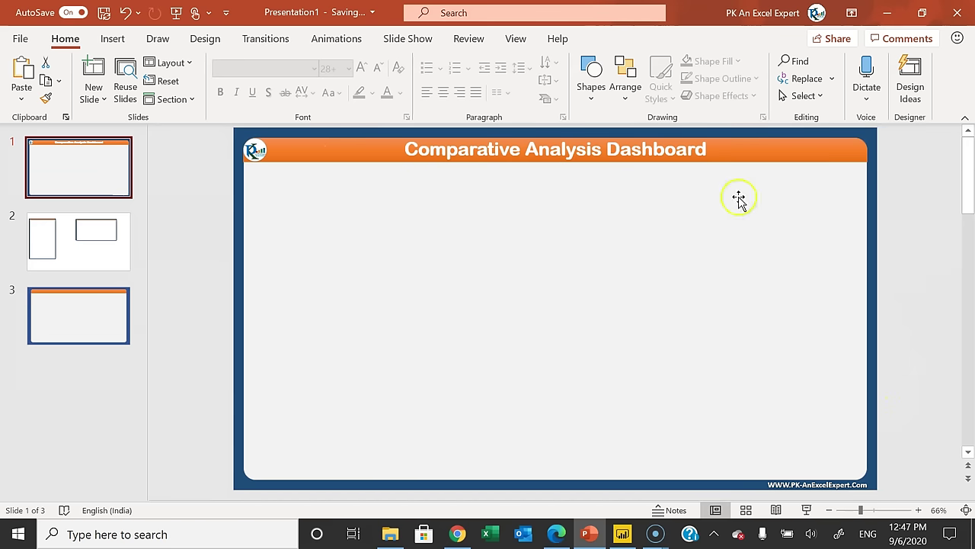
pyautogui.click(499, 149)
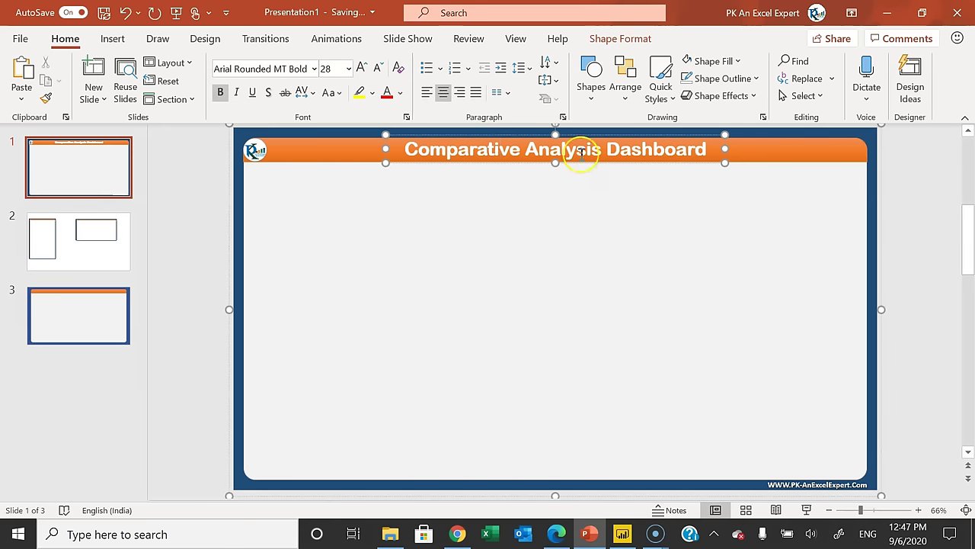
pyautogui.moveTo(405, 149); pyautogui.dragTo(707, 149)
pyautogui.click(959, 229)
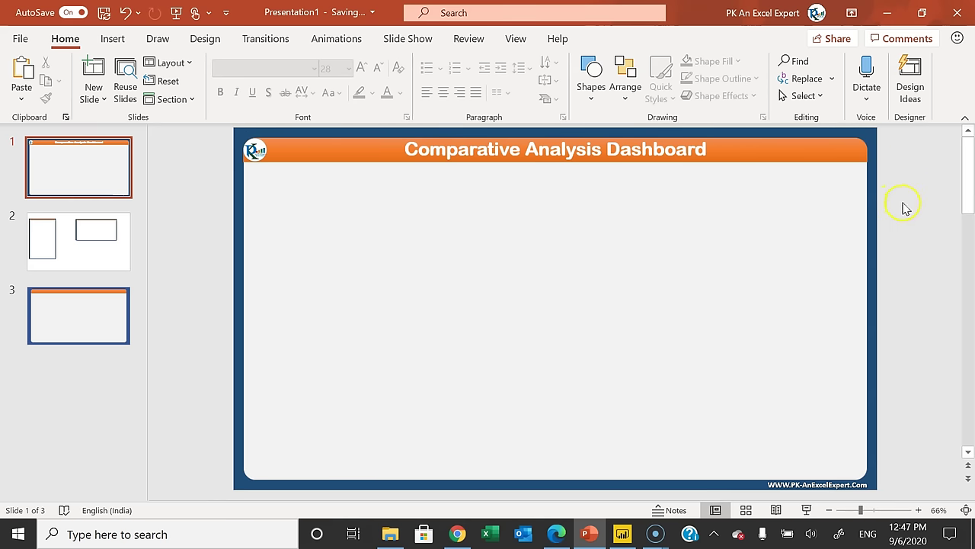
pyautogui.click(880, 179)
# Select all the shapes on slide 3 and open their grouping options
pyautogui.click(115, 315)
pyautogui.click(344, 247)
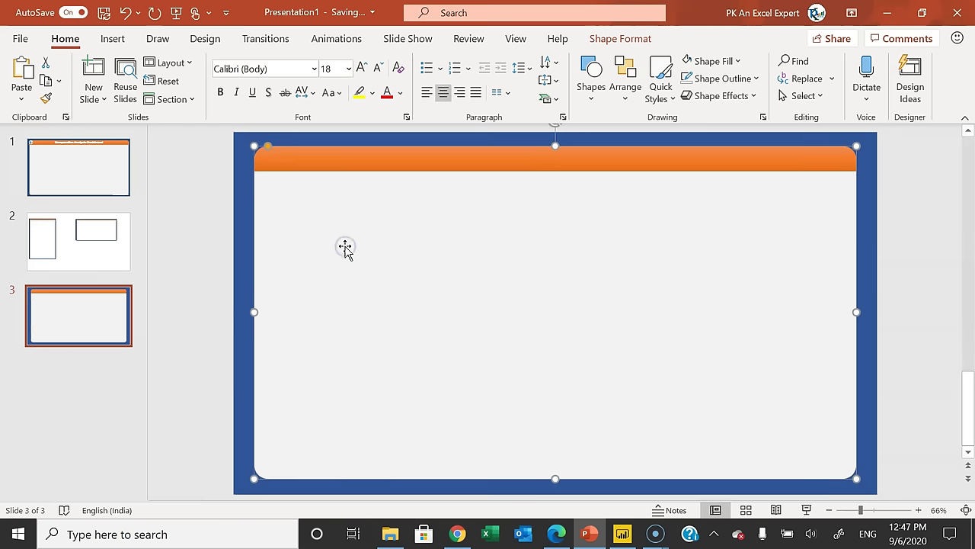
pyautogui.hotkey('ctrl', 'a')
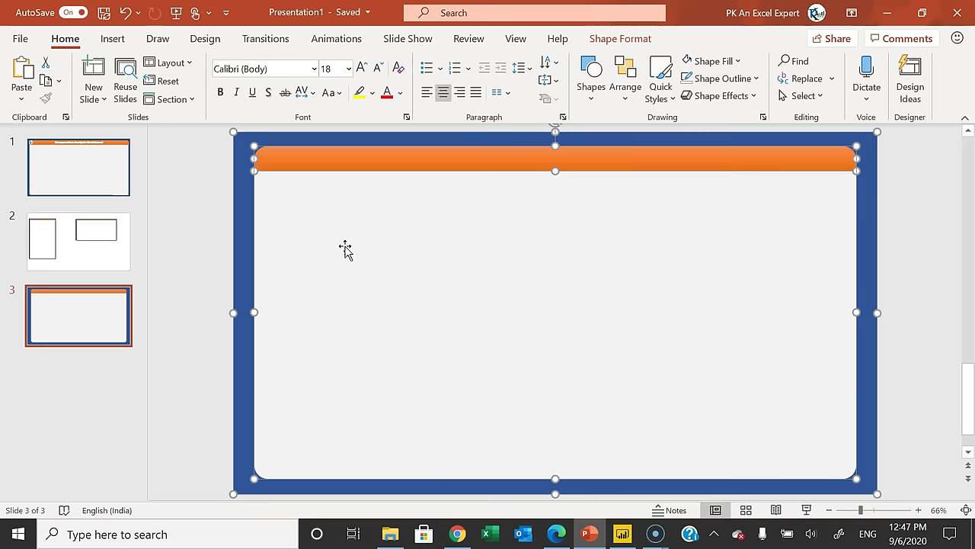
pyautogui.rightClick(475, 242)
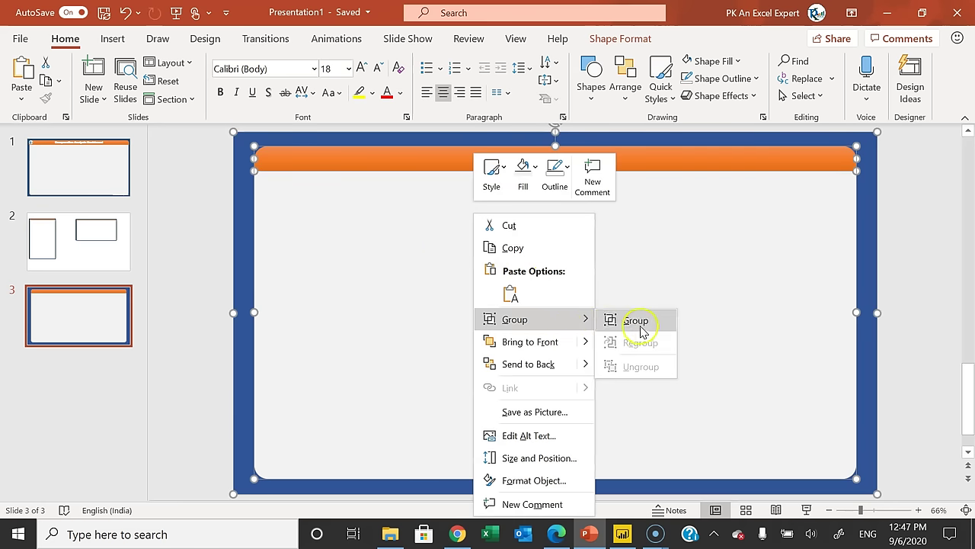
pyautogui.click(187, 174)
pyautogui.click(111, 163)
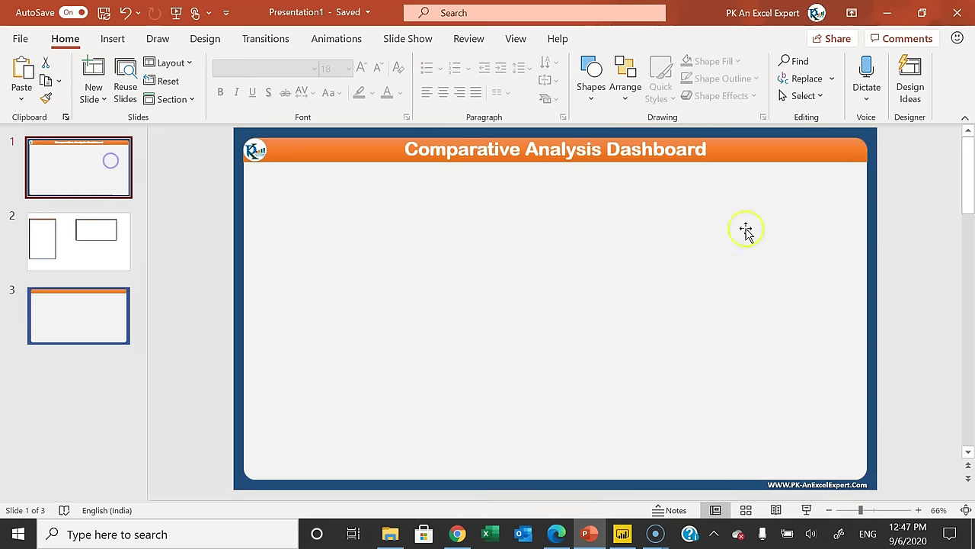
pyautogui.rightClick(828, 198)
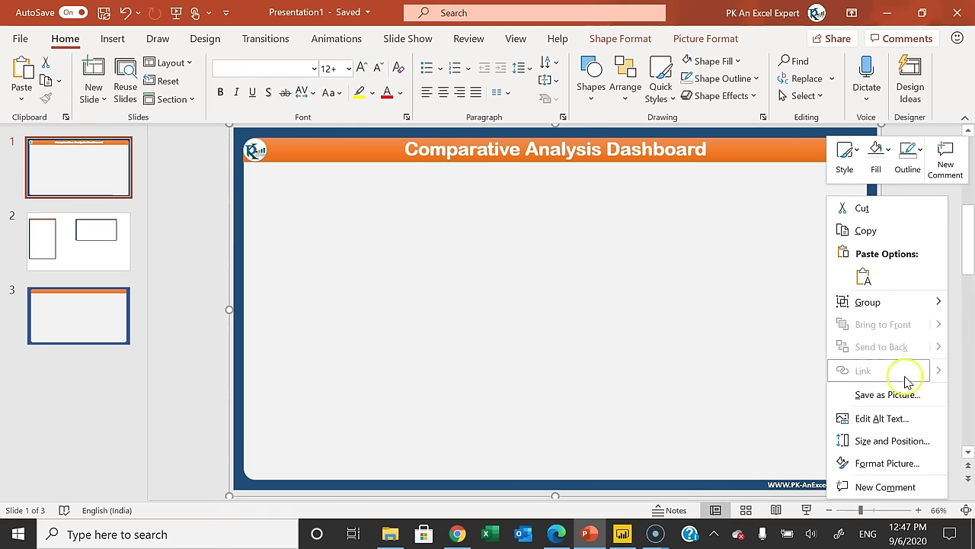
pyautogui.click(887, 394)
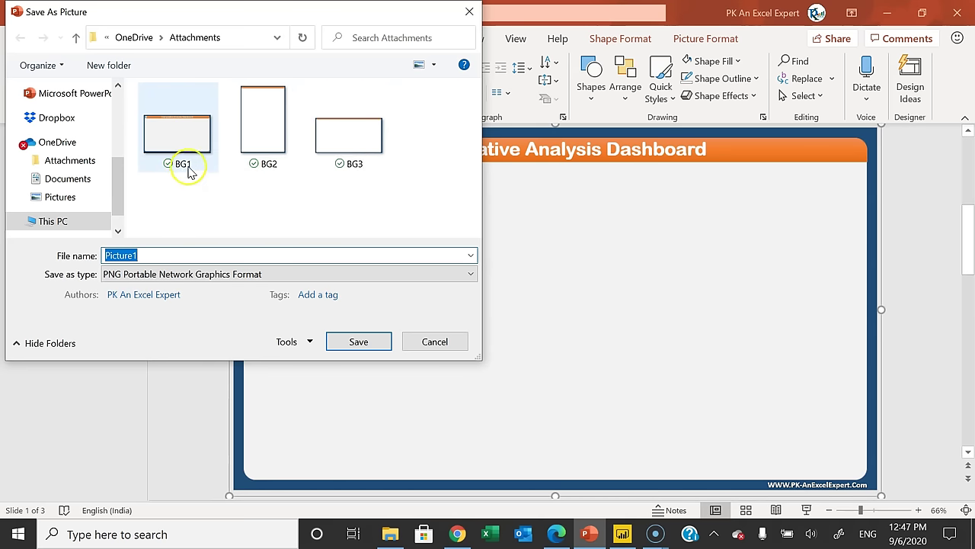
pyautogui.click(429, 345)
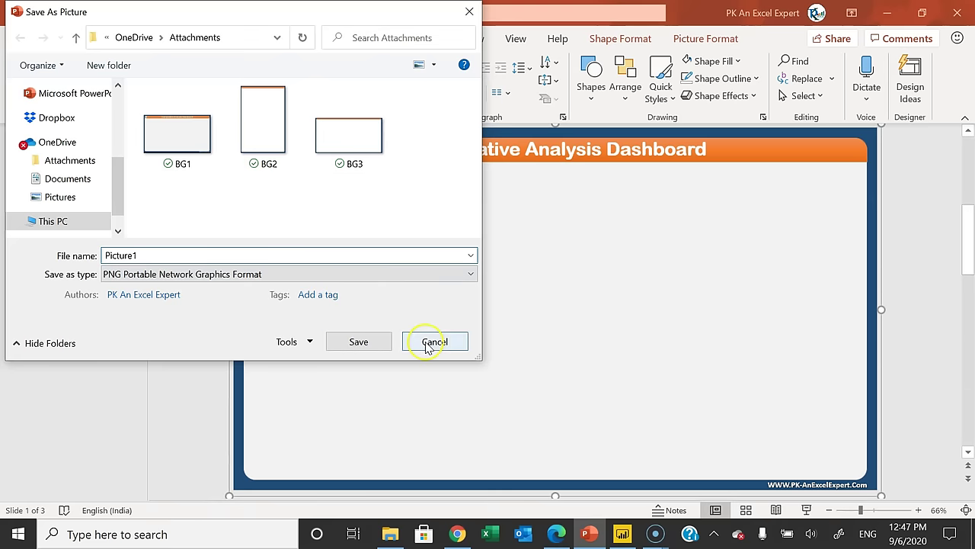
pyautogui.click(910, 253)
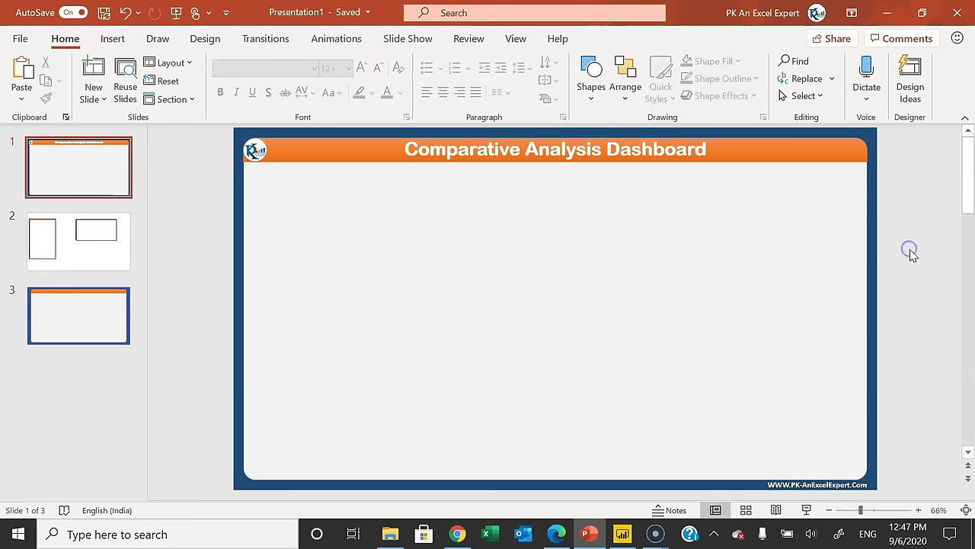
# Switch to Power BI Desktop and add the BG1 image from the Attachments folder as the background of Page 1
pyautogui.click(619, 538)
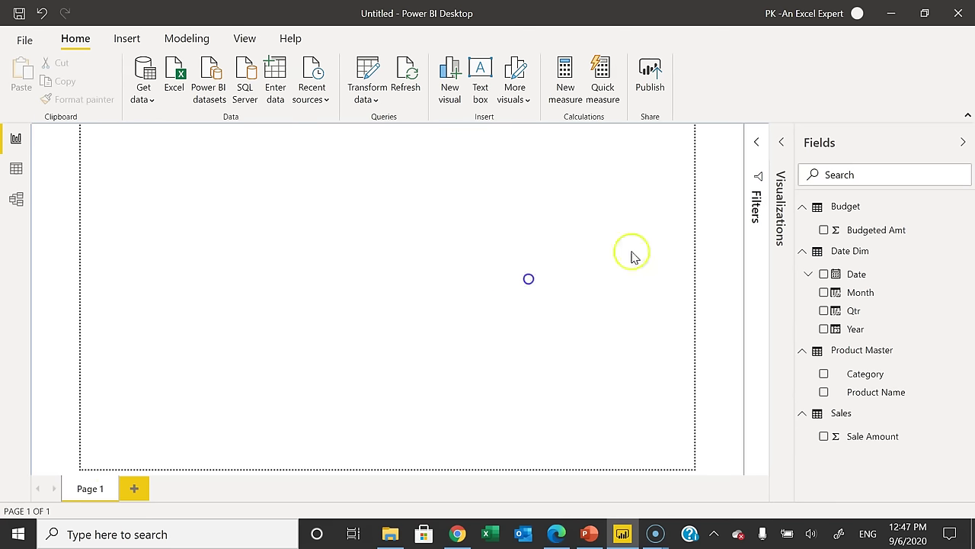
pyautogui.click(781, 143)
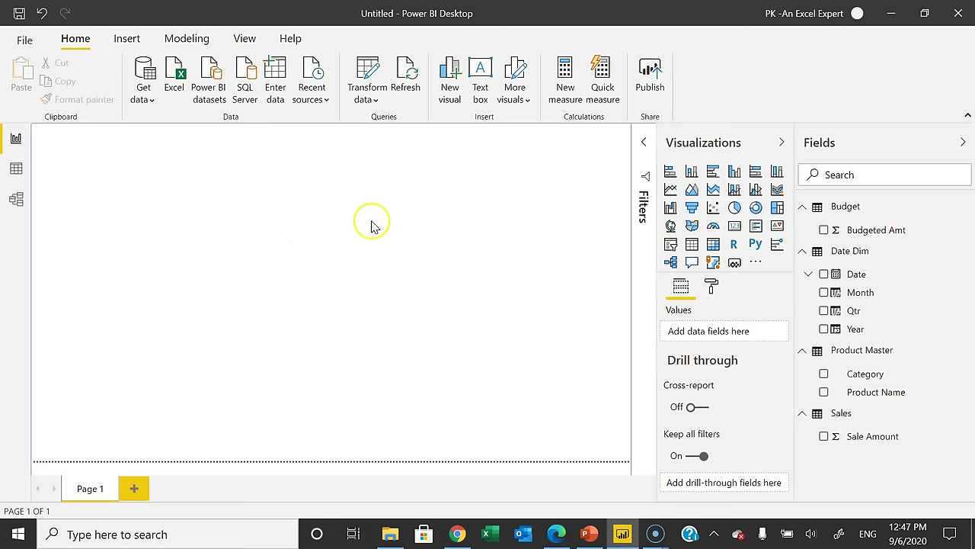
pyautogui.click(715, 288)
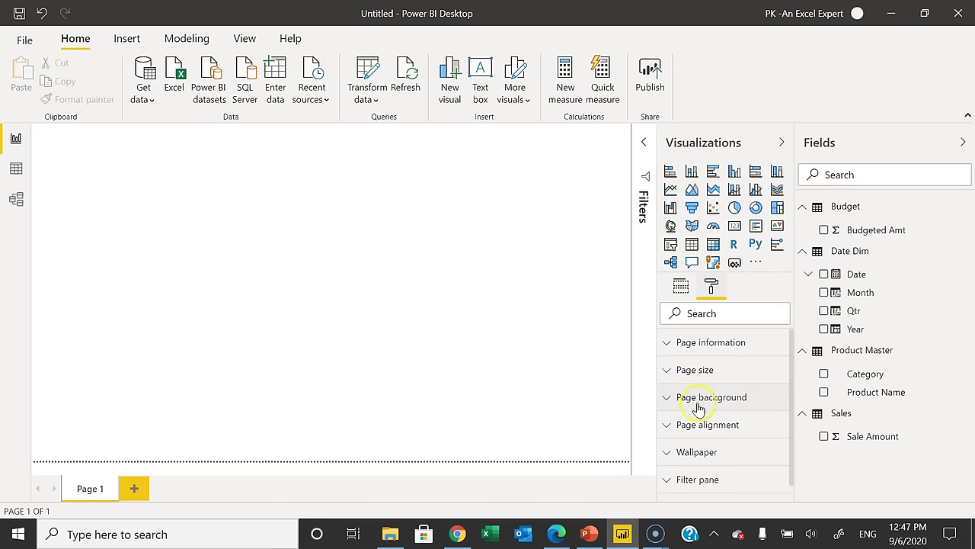
pyautogui.click(722, 409)
pyautogui.scroll(-2, 740, 422)
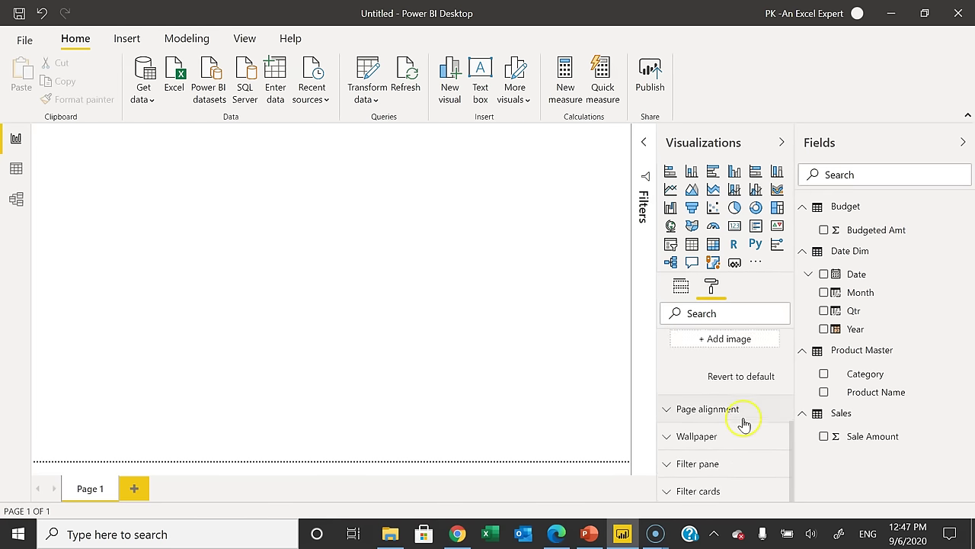
pyautogui.scroll(1, 739, 426)
pyautogui.click(738, 424)
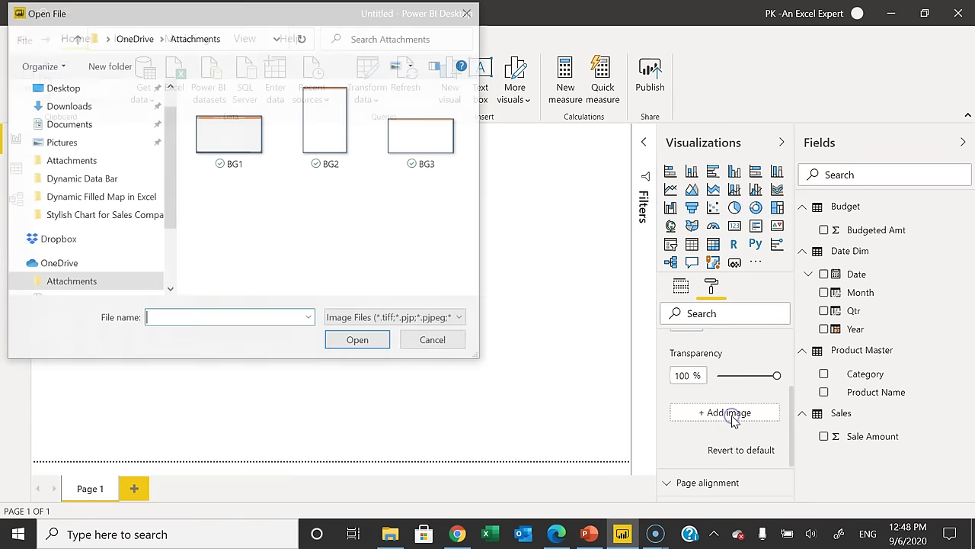
pyautogui.click(241, 139)
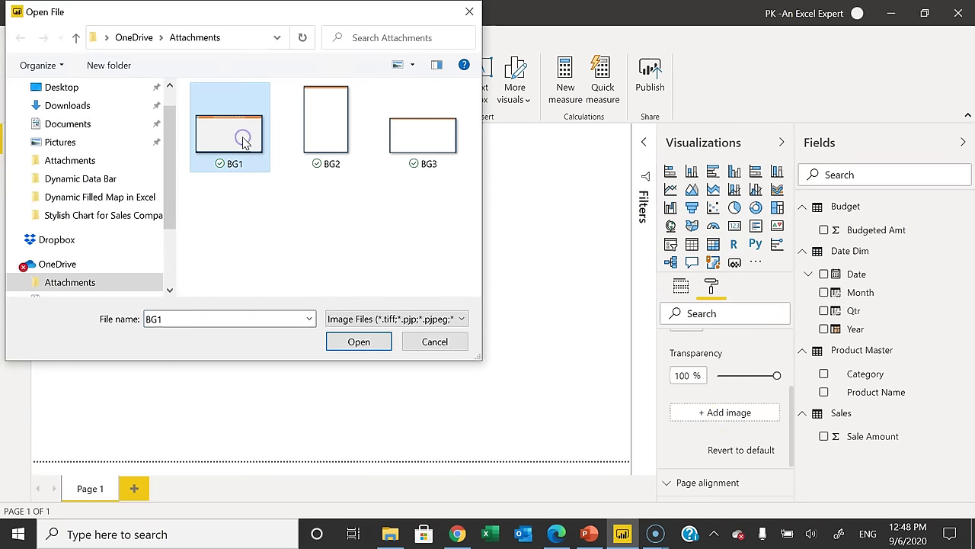
pyautogui.click(365, 340)
# Set the page background's transparency to 0% and its image fit to Fit, and collapse the visualization settings
pyautogui.scroll(-3, 681, 414)
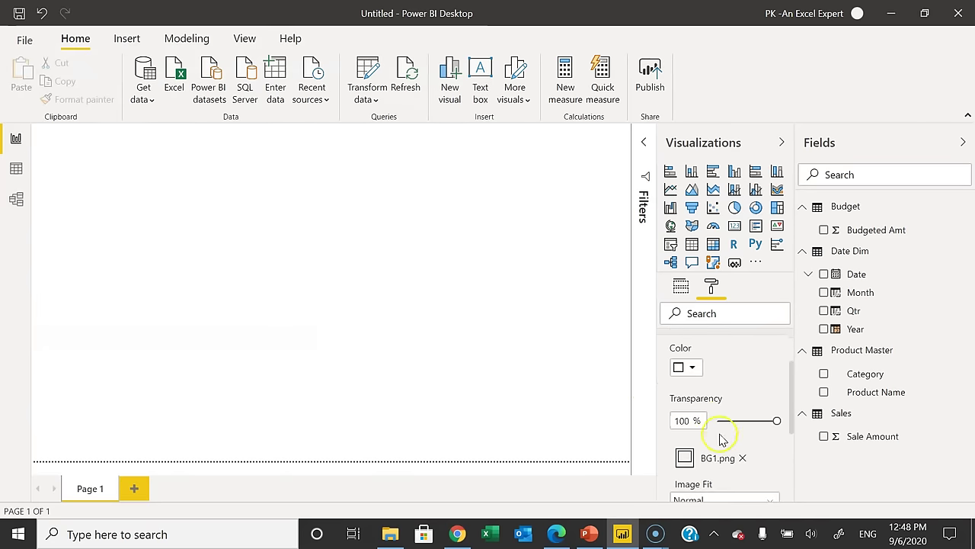
pyautogui.moveTo(777, 422); pyautogui.dragTo(752, 421)
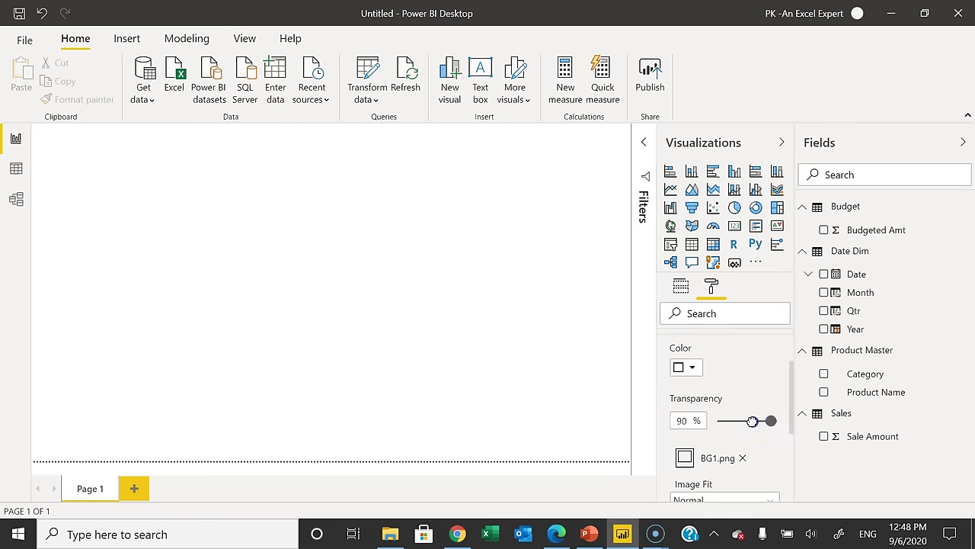
pyautogui.scroll(-2, 755, 369)
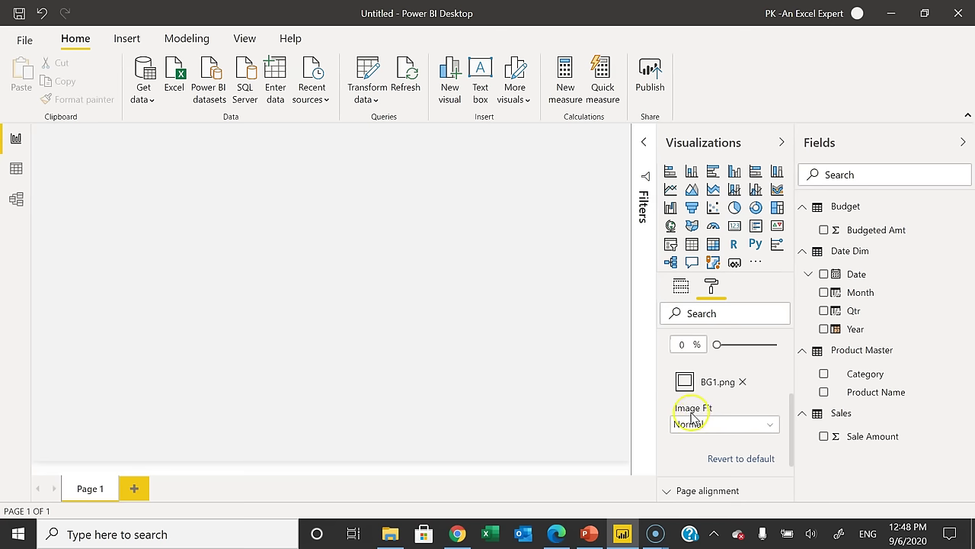
pyautogui.click(717, 432)
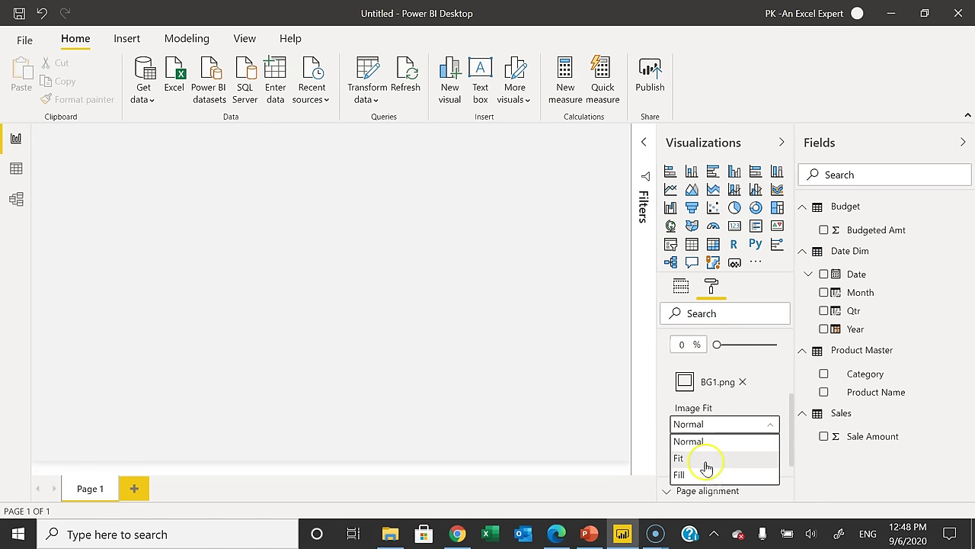
pyautogui.click(704, 460)
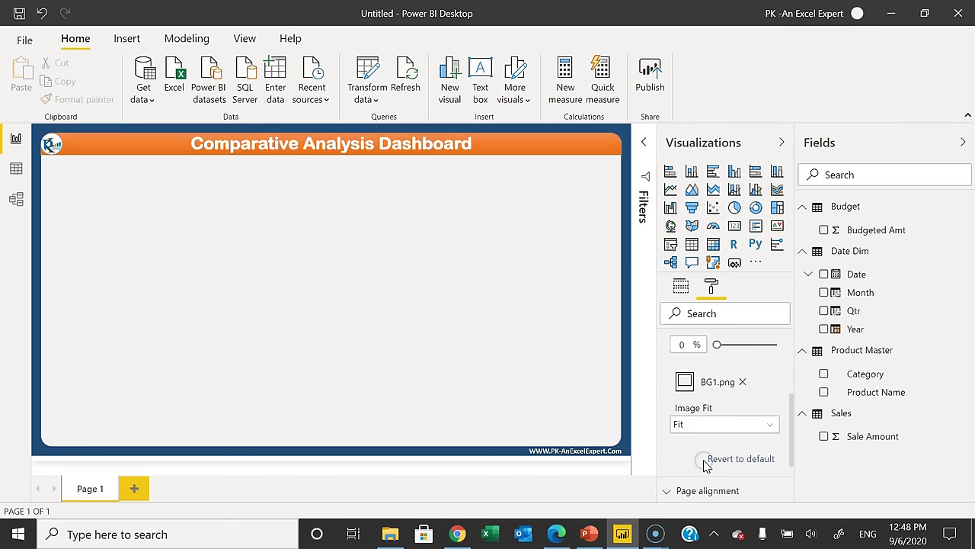
pyautogui.click(779, 145)
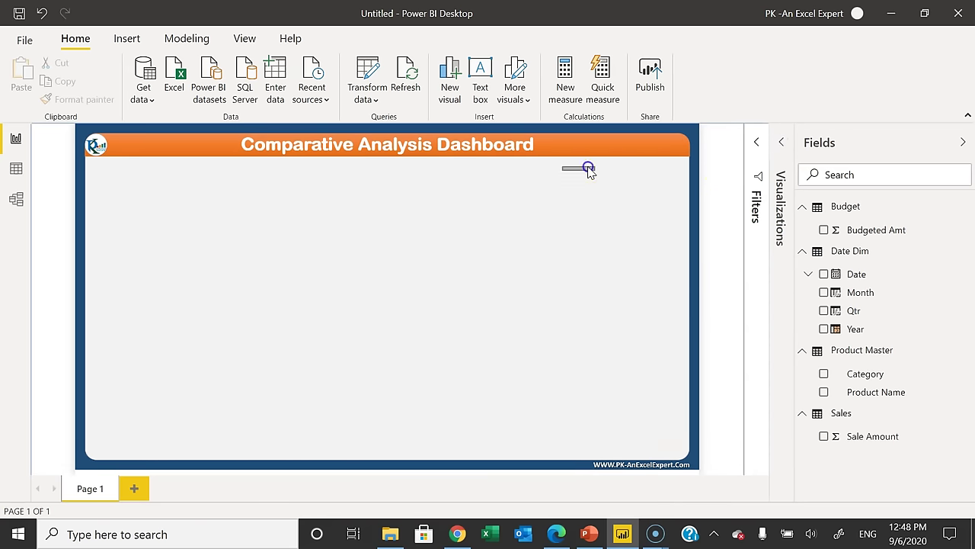
# Review the finished Comparative Analysis Dashboard in the browser and return to Power BI Desktop
pyautogui.moveTo(79, 151); pyautogui.dragTo(698, 390)
pyautogui.click(558, 532)
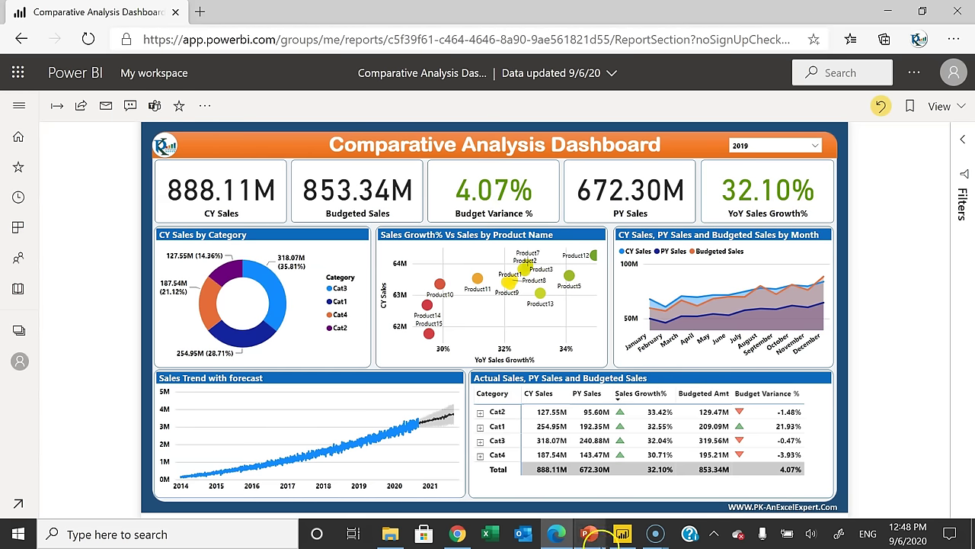
pyautogui.click(623, 533)
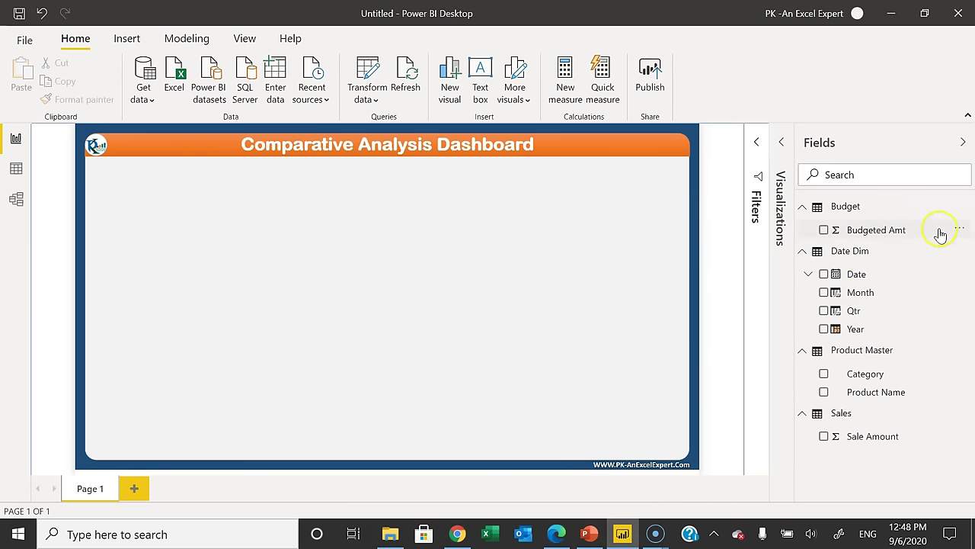
# Create a new measure in the Sales table and name it CY Sales
pyautogui.click(841, 414)
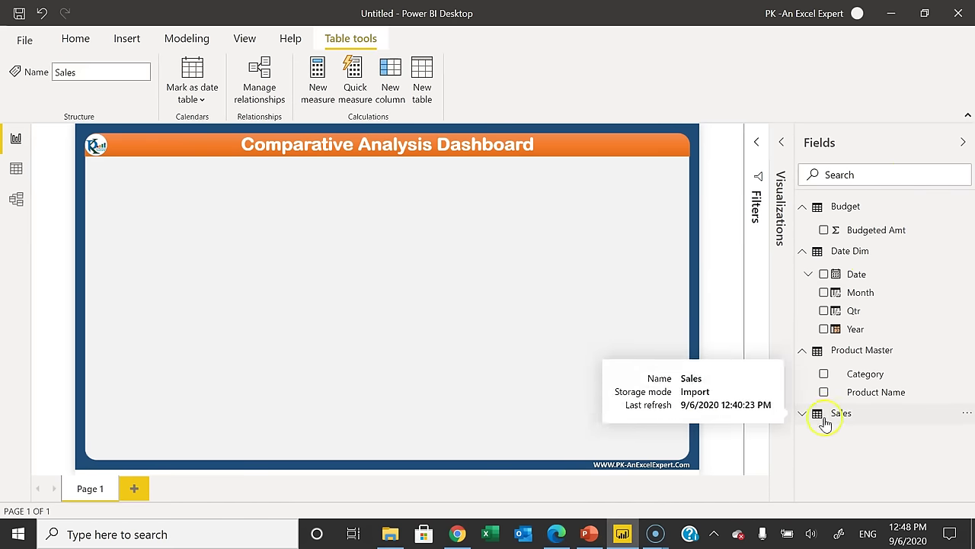
pyautogui.click(824, 416)
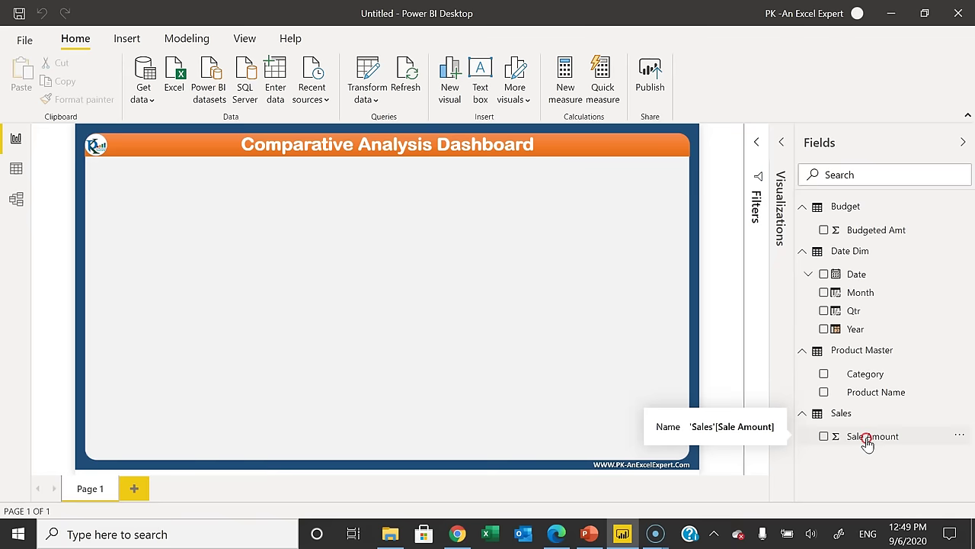
pyautogui.rightClick(867, 442)
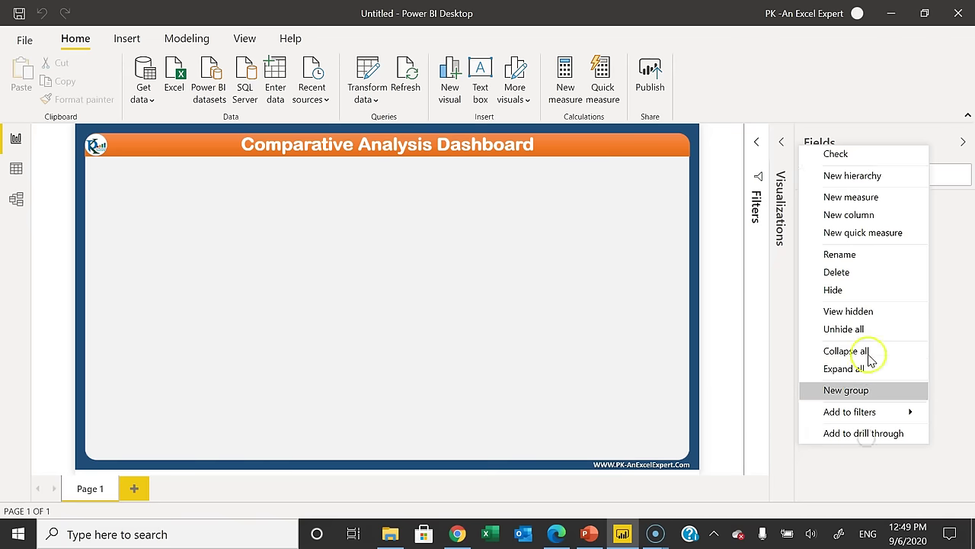
pyautogui.click(865, 200)
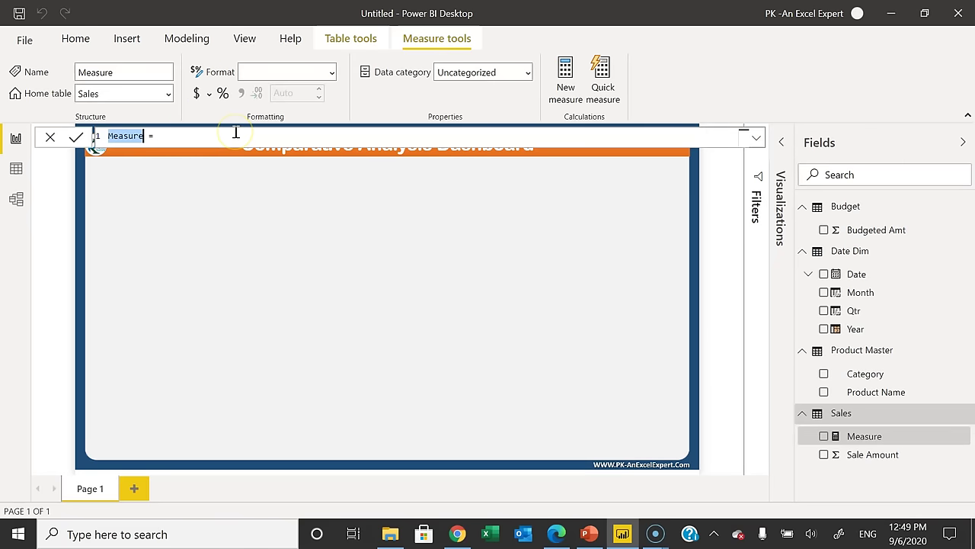
pyautogui.write('CY Sales')
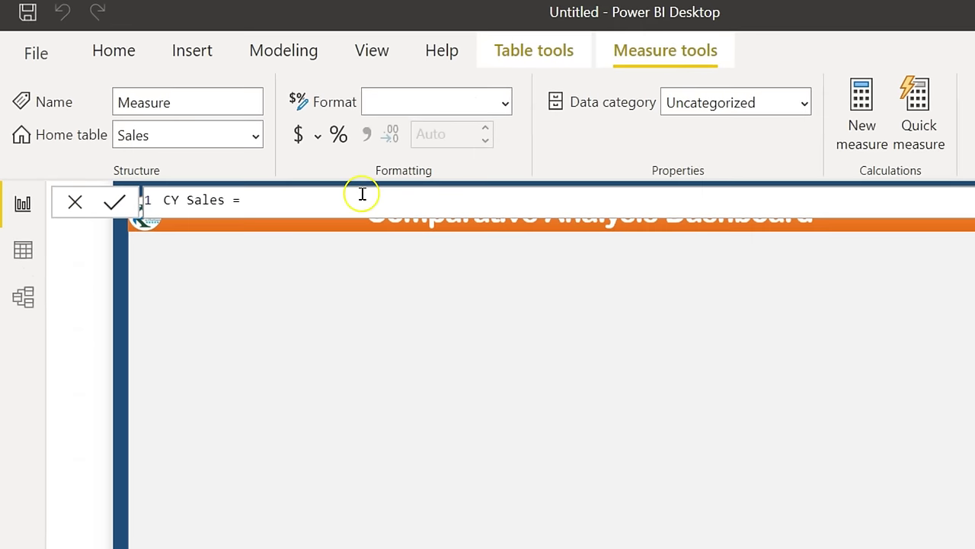
# Define a variable CY on a new line of the CY Sales formula as MAX('Date Dim'[Year])
pyautogui.hotkey('shift', 'Return')
pyautogui.hotkey('shift', 'Return')
pyautogui.hotkey('shift', 'Return')
pyautogui.hotkey('shift', 'Return')
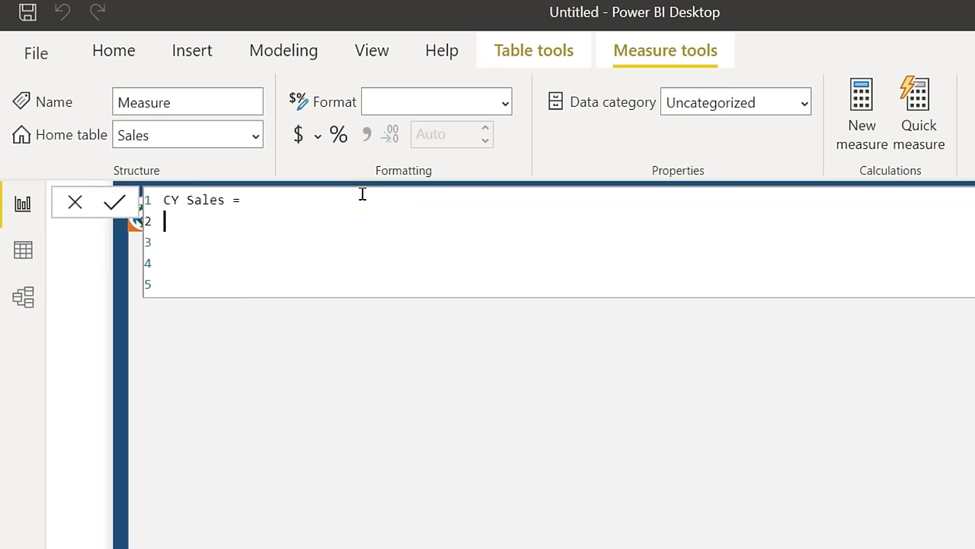
pyautogui.write('Var CY = ma')
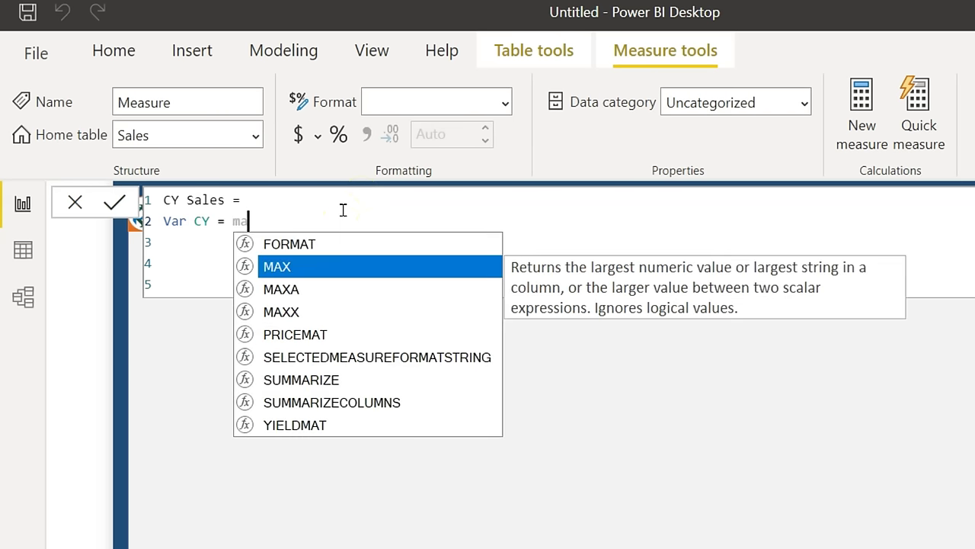
pyautogui.write('x(year')
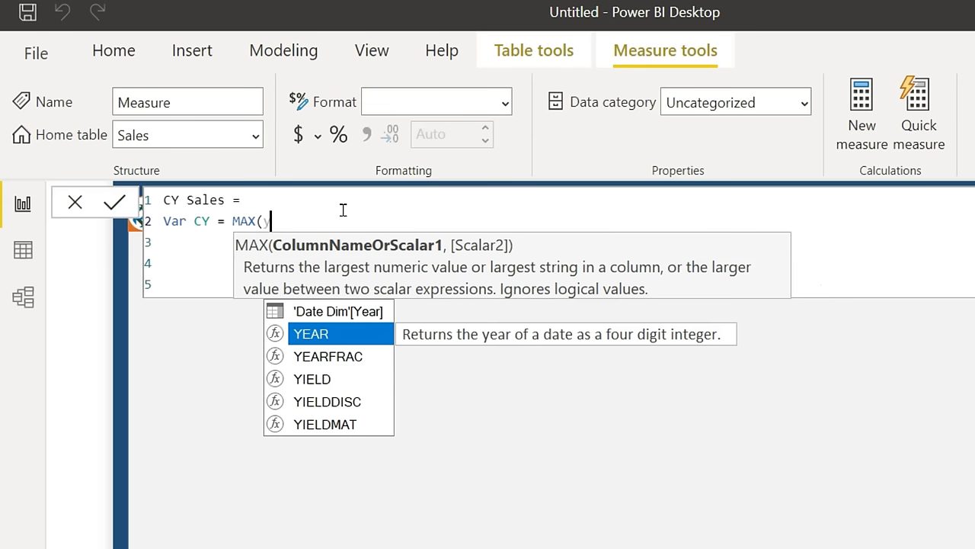
pyautogui.press('Up')
pyautogui.press('Up')
pyautogui.press('Up')
pyautogui.press('Up')
pyautogui.press('Up')
pyautogui.press('Up')
pyautogui.press('Up')
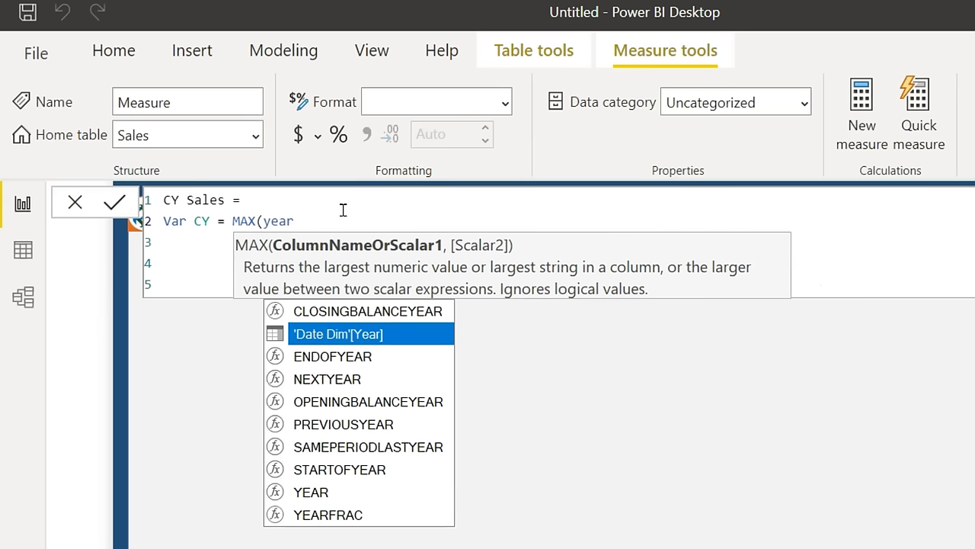
pyautogui.press('Tab')
pyautogui.write(')')
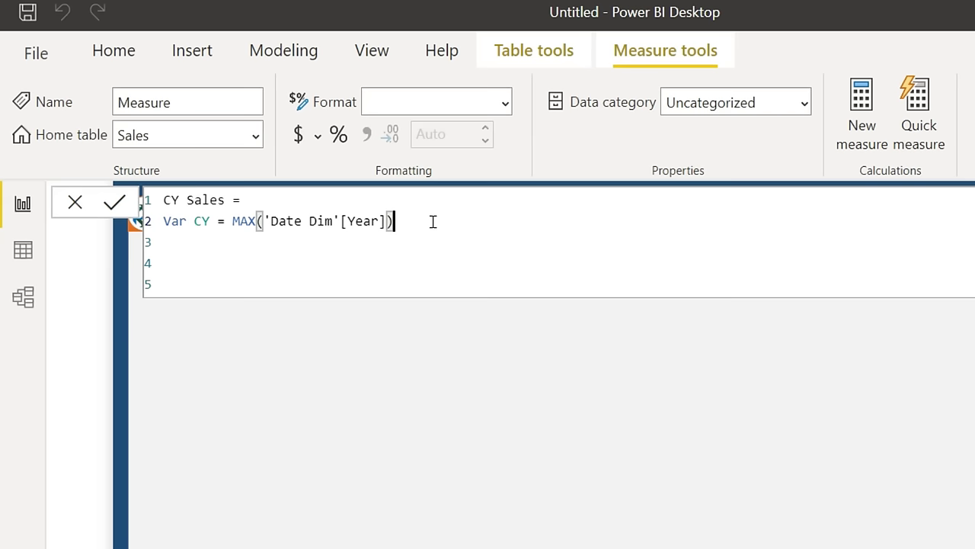
# Add a Return section to the CY Sales formula with CALCULATE over SUM(Sales[Sale Amount]) as its expression
pyautogui.hotkey('shift', 'Return')
pyautogui.hotkey('shift', 'Return')
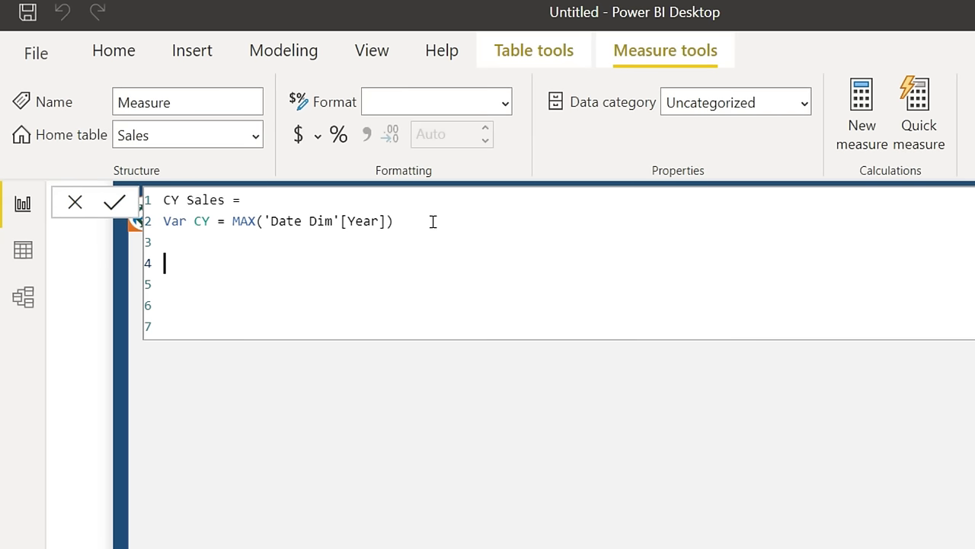
pyautogui.write('Return')
pyautogui.hotkey('shift', 'Return')
pyautogui.write('Cal')
pyautogui.press('Tab')
pyautogui.write('sum')
pyautogui.press('Tab')
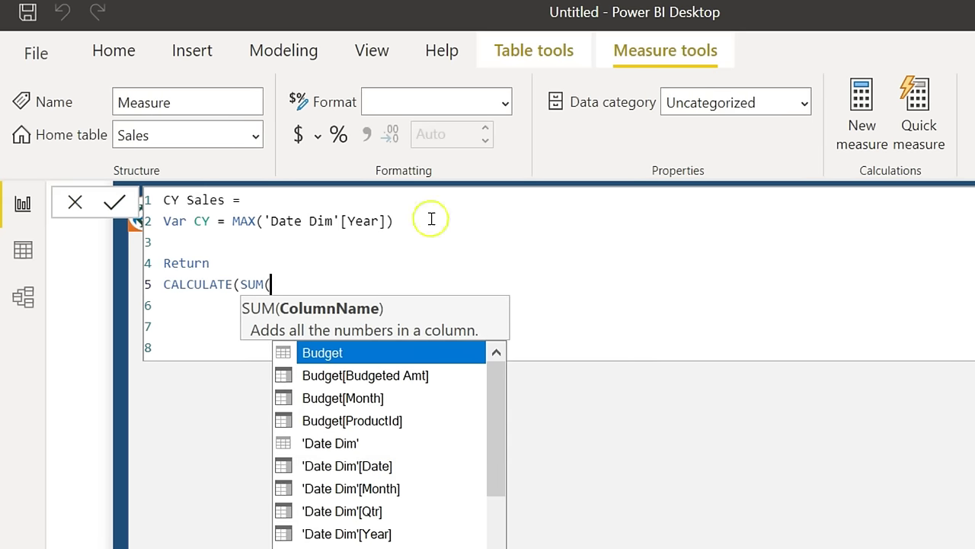
pyautogui.write('sale')
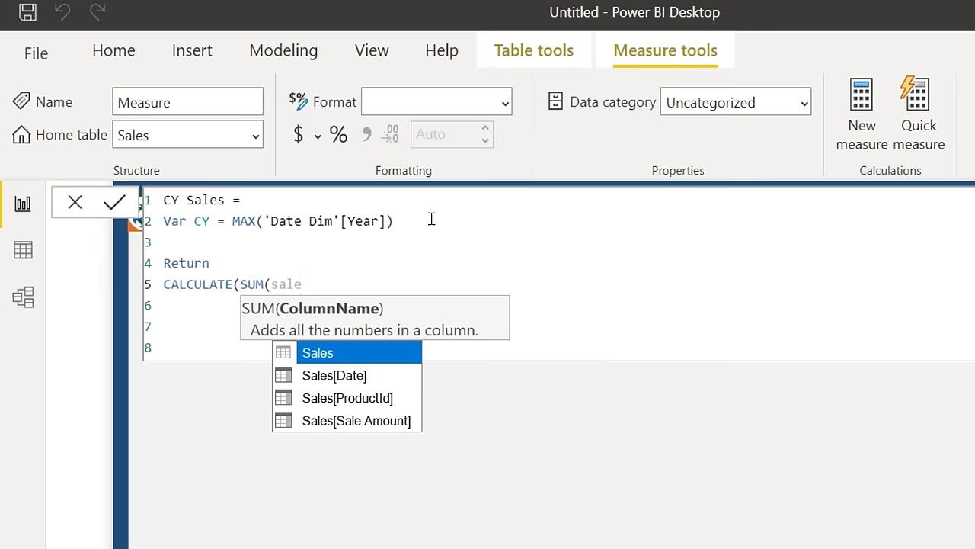
pyautogui.press('Down')
pyautogui.press('Down')
pyautogui.press('Down')
pyautogui.press('Tab')
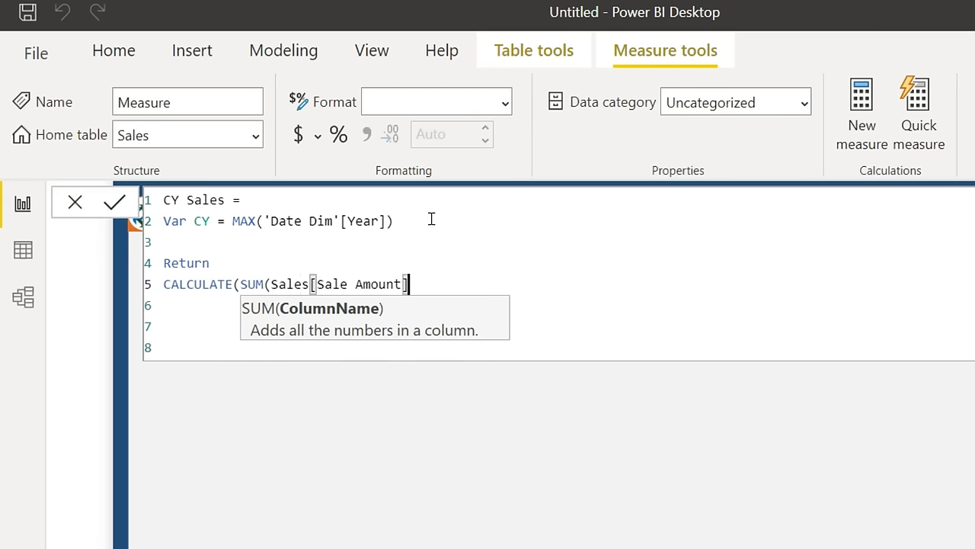
pyautogui.write('),')
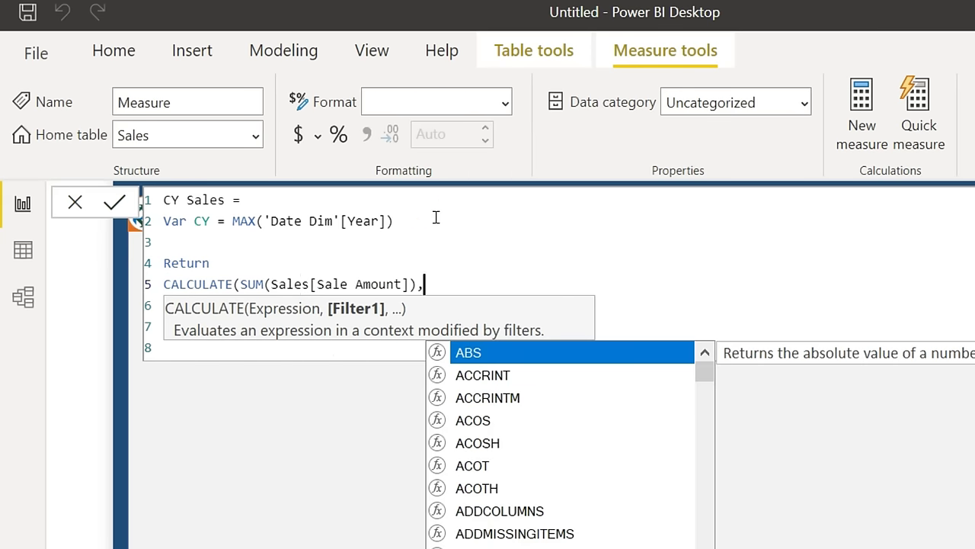
# Add the filter 'Date Dim'[Year]=CY to the CALCULATE expression and commit the CY Sales measure
pyautogui.write('date')
pyautogui.press('Down')
pyautogui.press('Down')
pyautogui.press('Down')
pyautogui.press('Down')
pyautogui.press('Down')
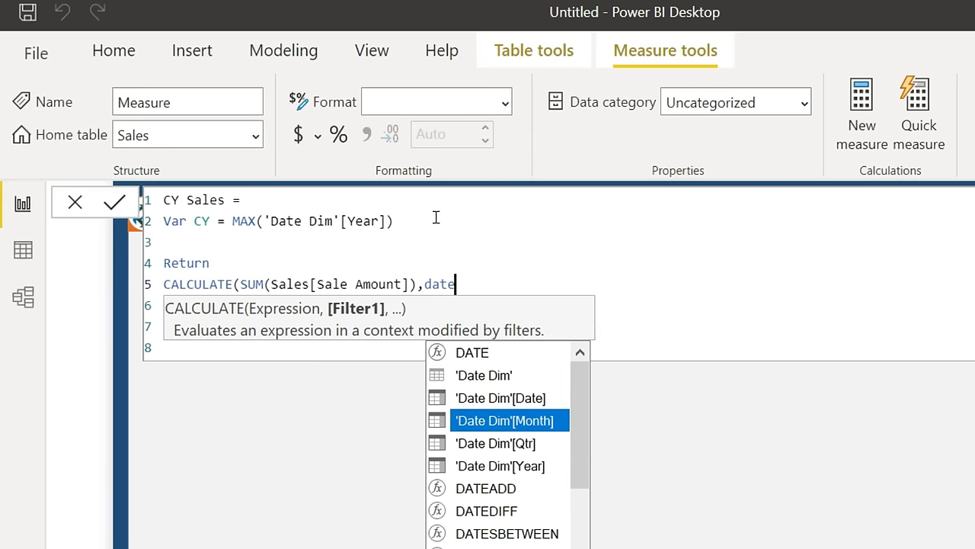
pyautogui.press('Tab')
pyautogui.write('=CY')
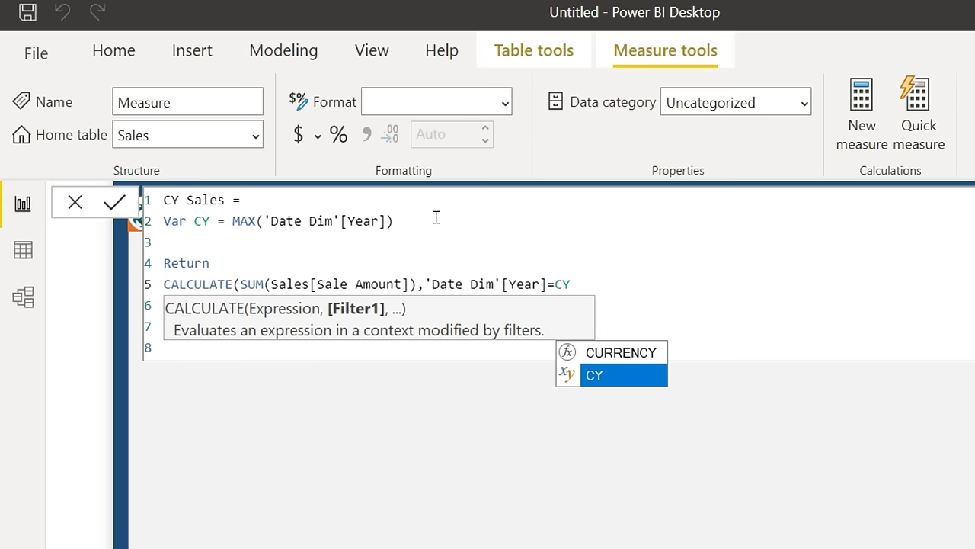
pyautogui.write(')')
pyautogui.click(503, 284)
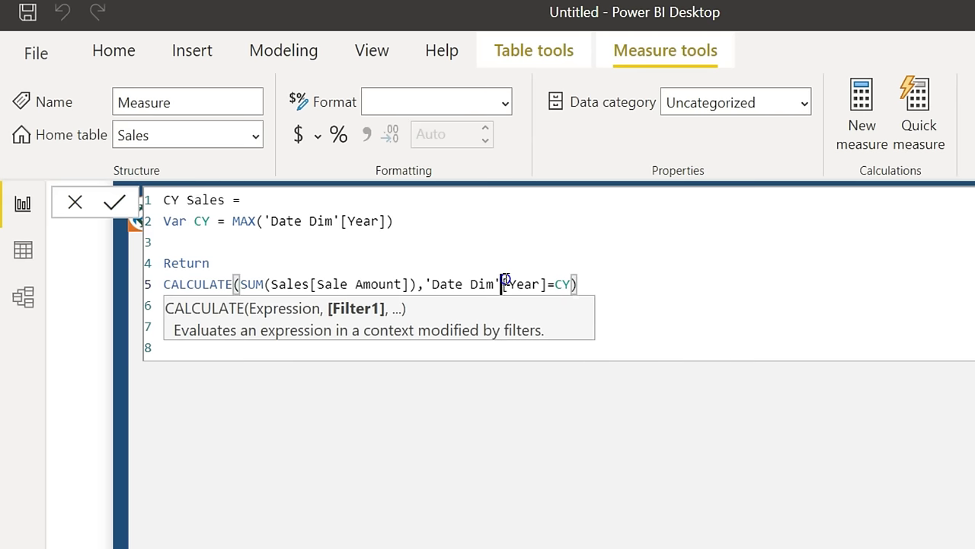
pyautogui.click(606, 286)
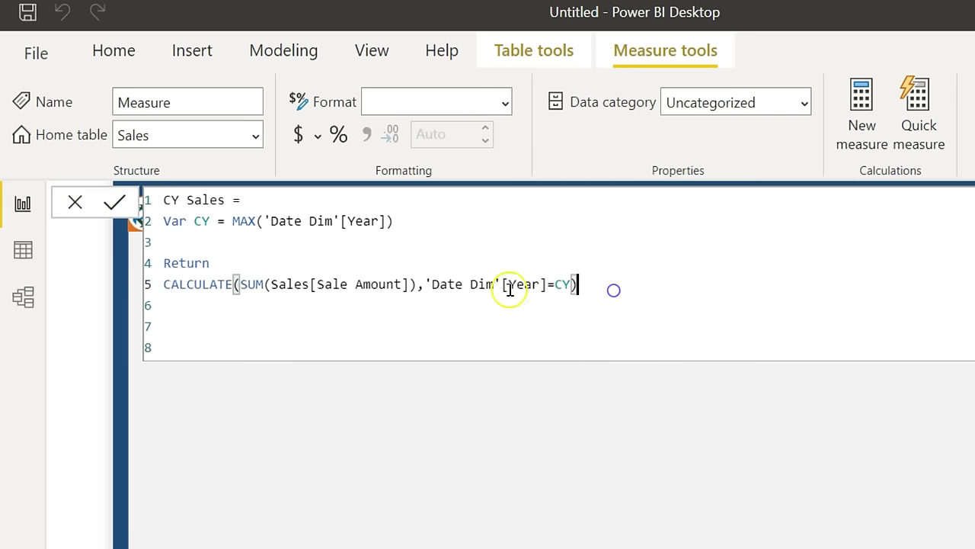
pyautogui.click(472, 283)
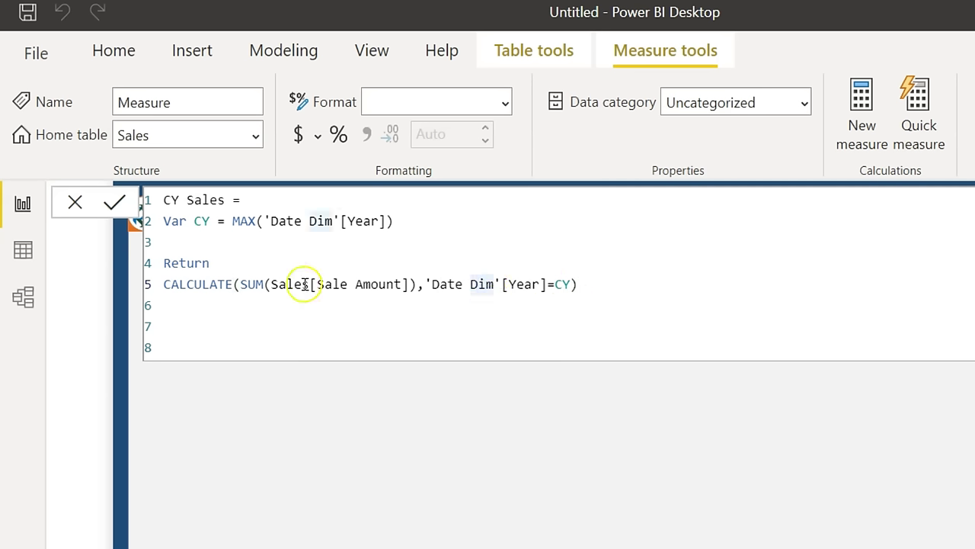
pyautogui.click(626, 283)
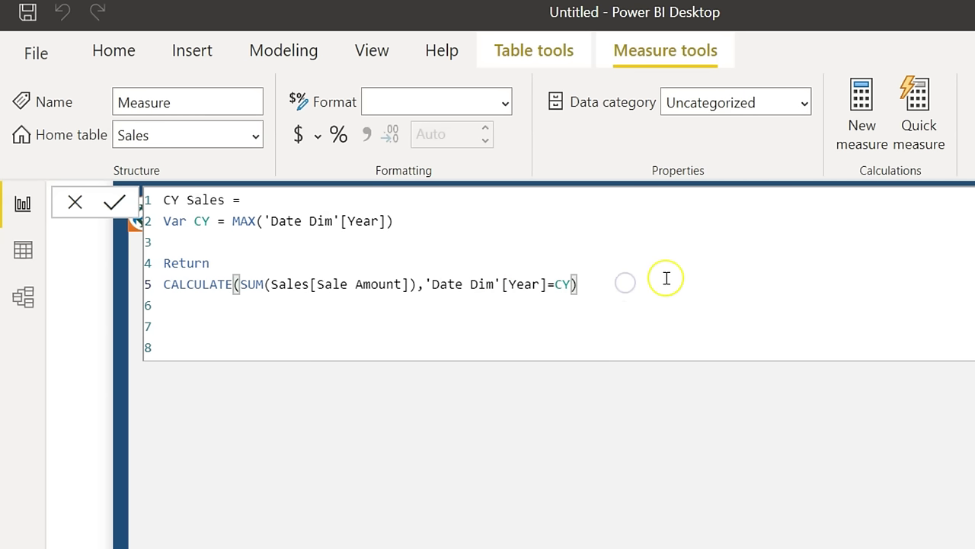
pyautogui.press('Return')
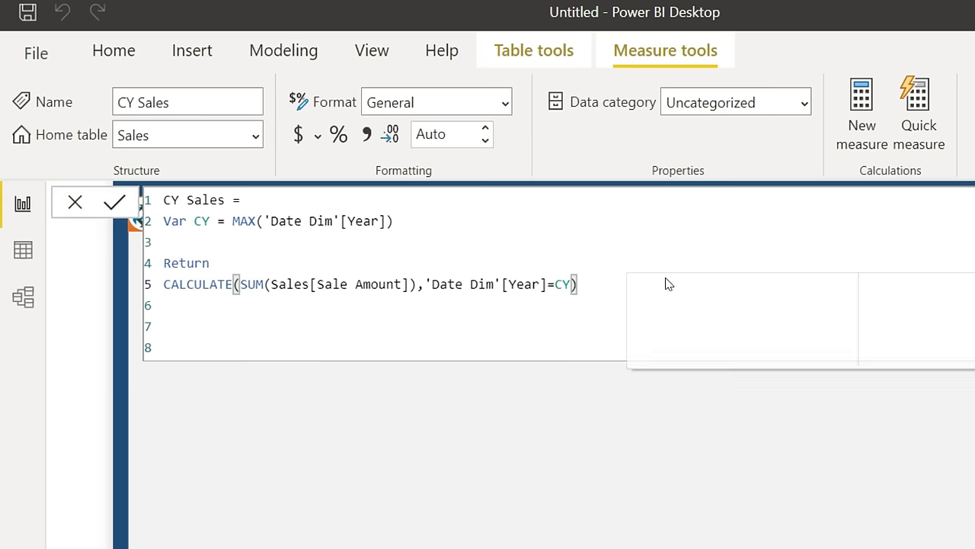
pyautogui.click(667, 249)
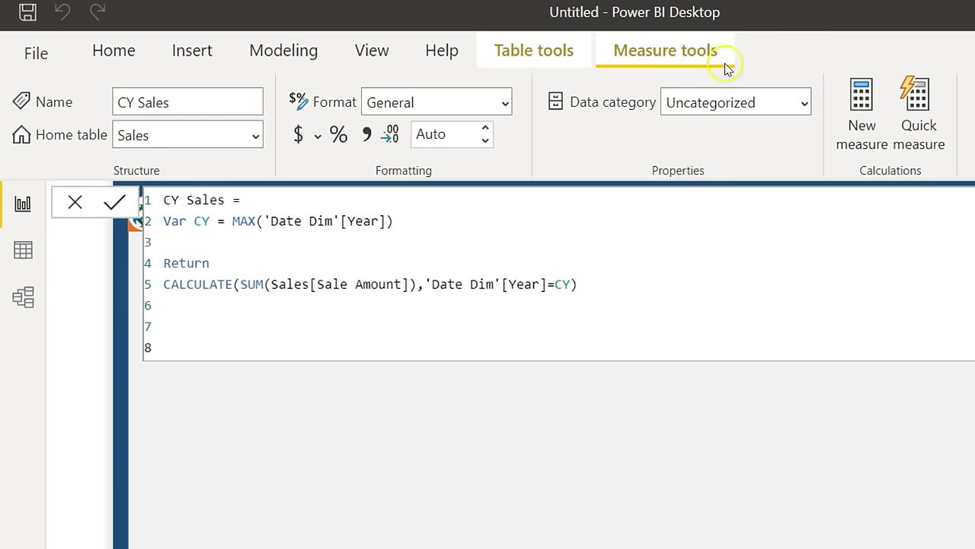
# Create another measure in the Sales table and name it PY Sales
pyautogui.click(869, 107)
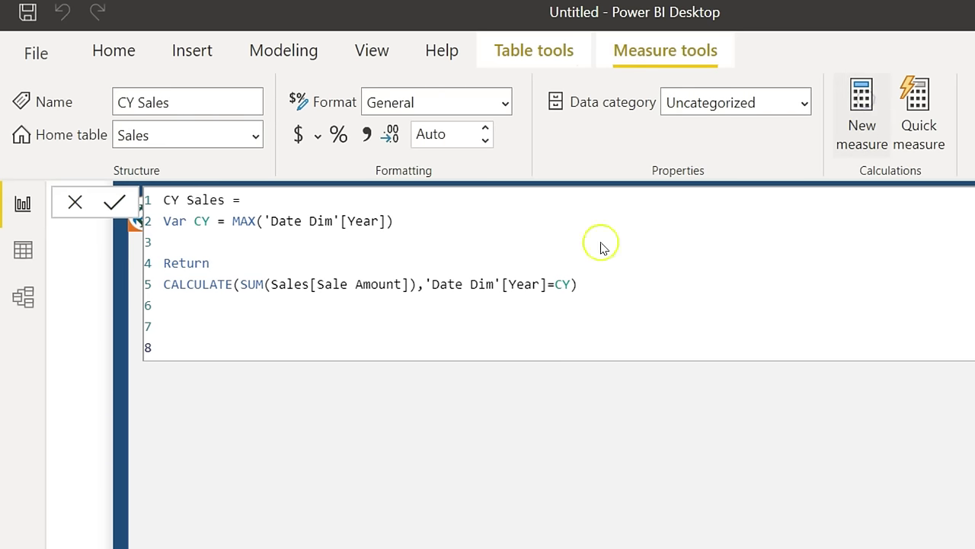
pyautogui.click(195, 186)
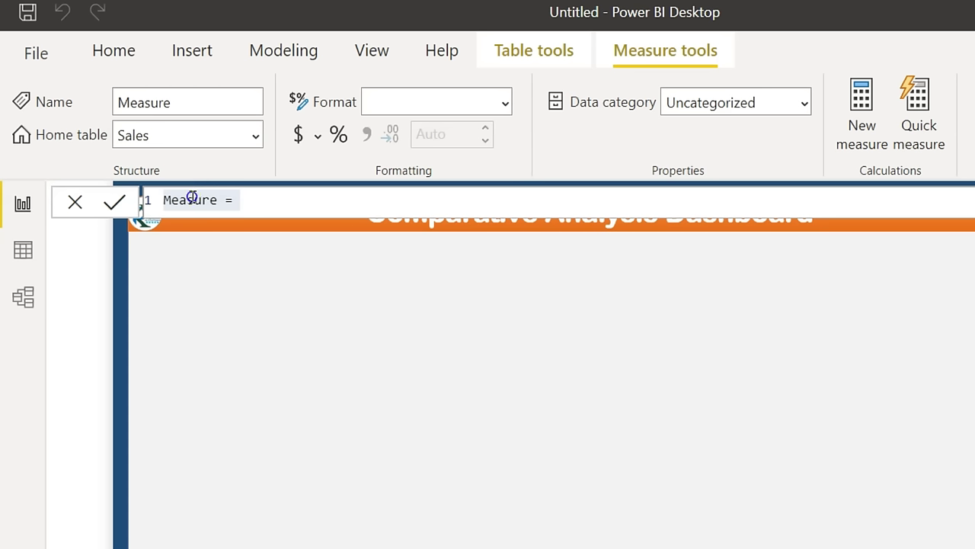
pyautogui.doubleClick(191, 199)
pyautogui.write('PY Sales')
pyautogui.click(385, 203)
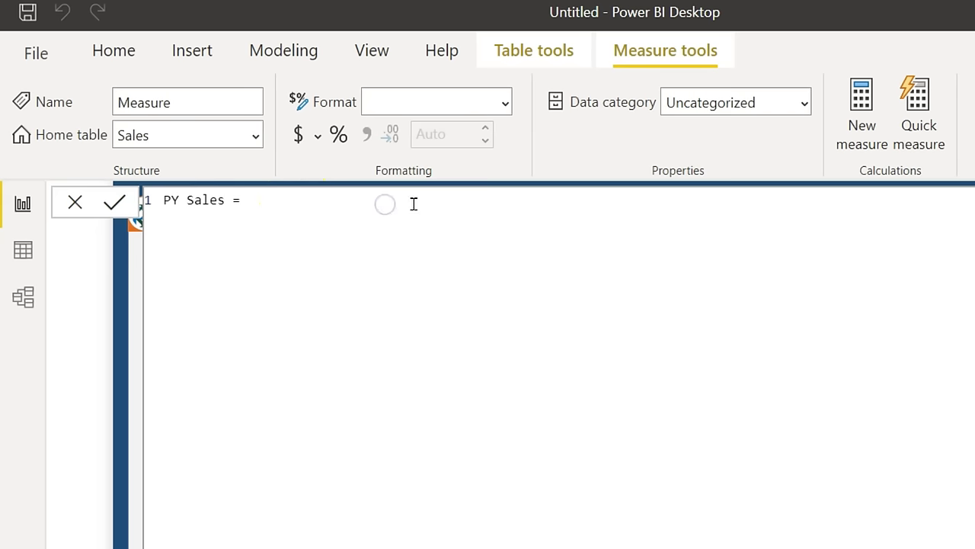
# Define PY Sales as CALCULATE([CY Sales],SAMEPERIODLASTYEAR('Date Dim'[Date])) and commit the measure
pyautogui.write('cal')
pyautogui.press('Tab')
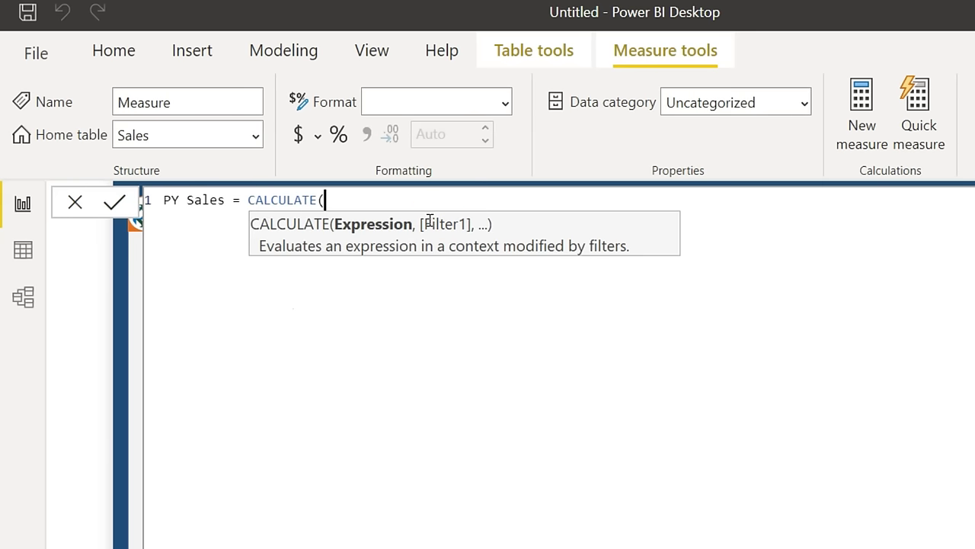
pyautogui.write('cy')
pyautogui.press('Tab')
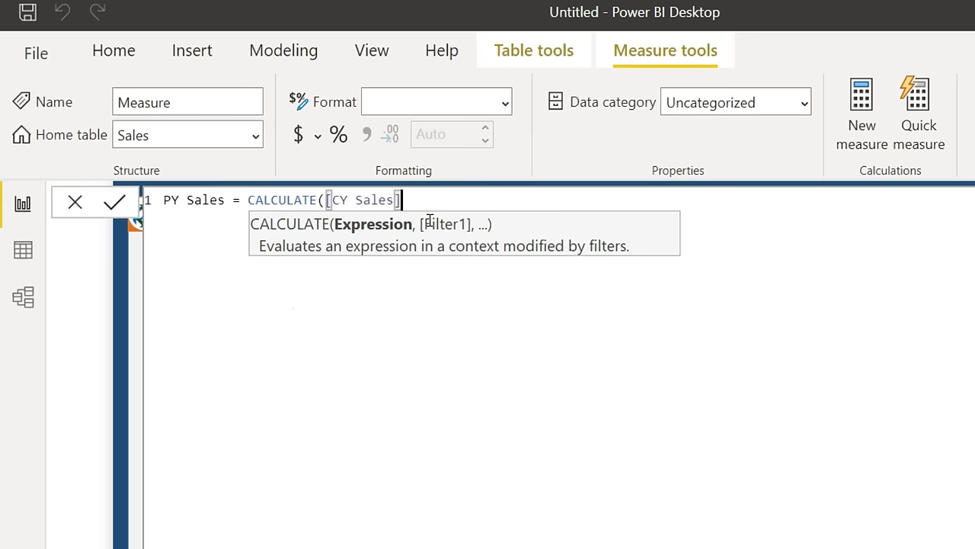
pyautogui.write(',sam')
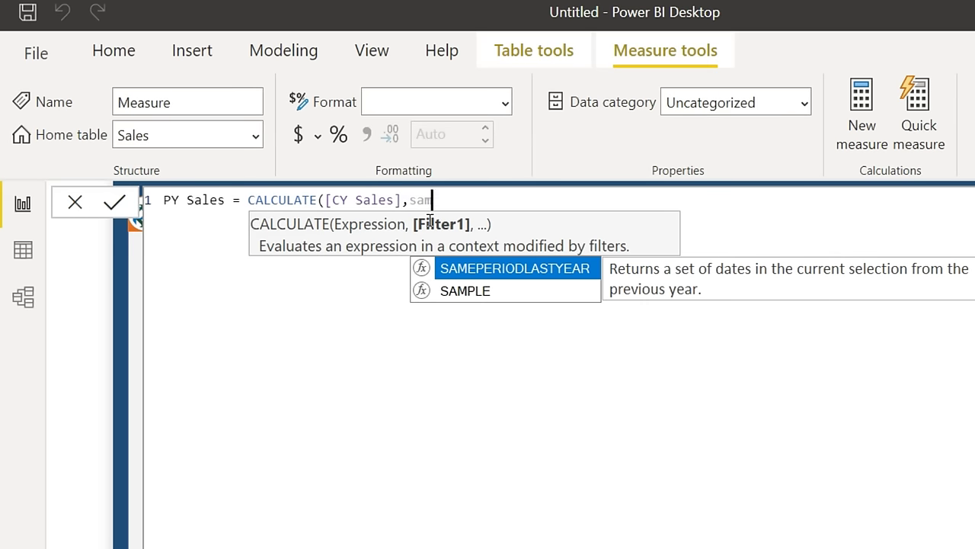
pyautogui.press('Tab')
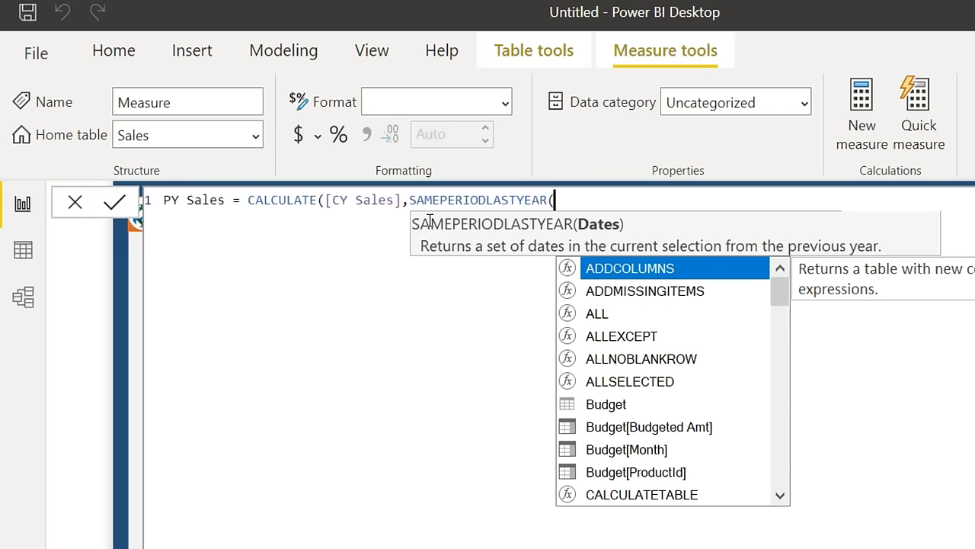
pyautogui.write('date')
pyautogui.press('Down')
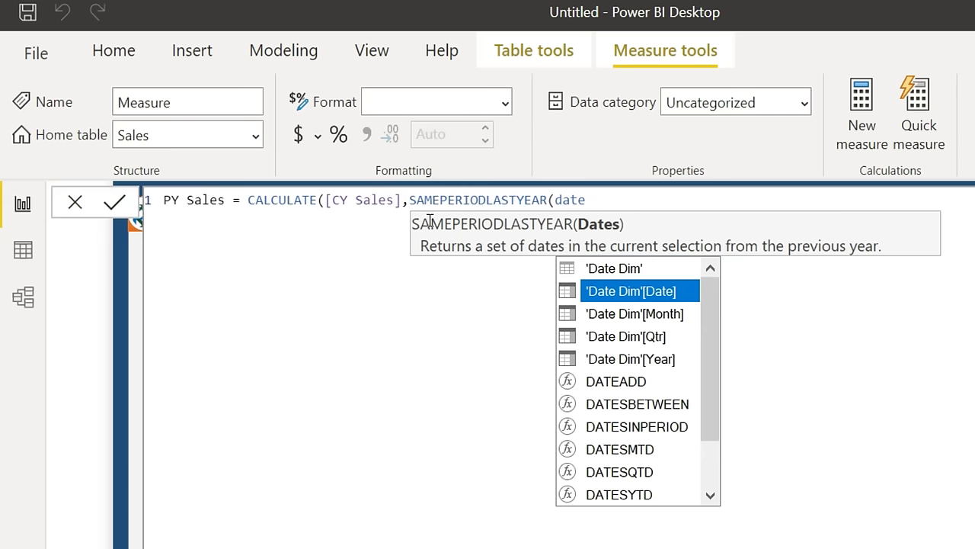
pyautogui.press('Tab')
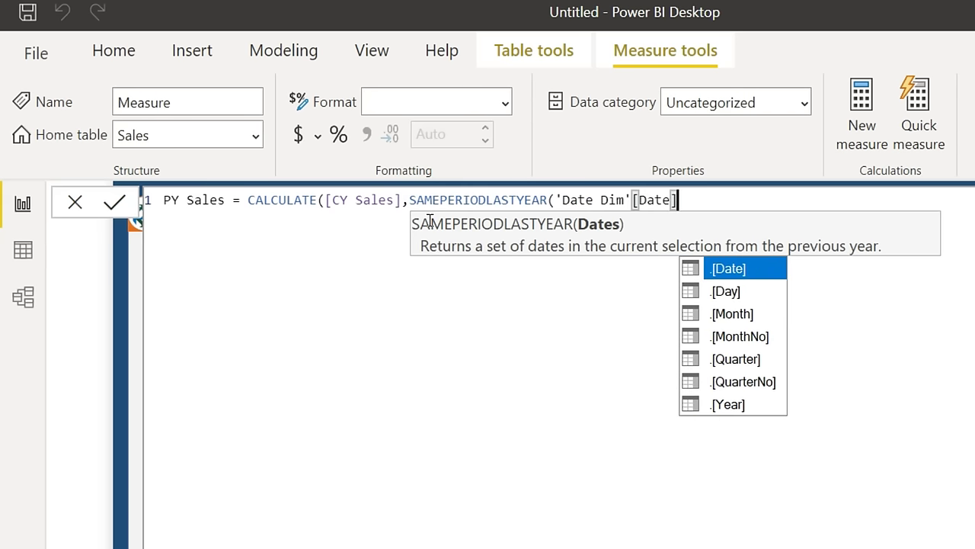
pyautogui.write('))')
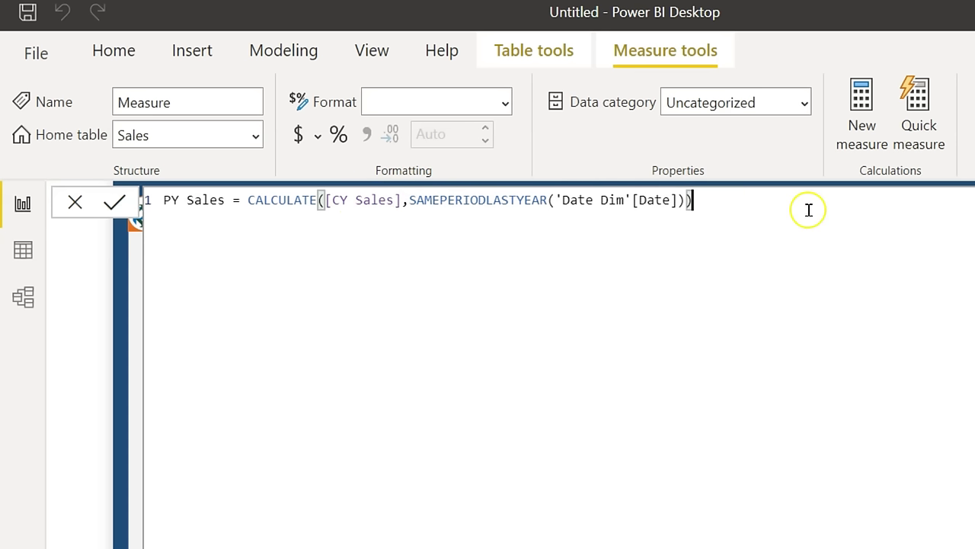
pyautogui.click(115, 202)
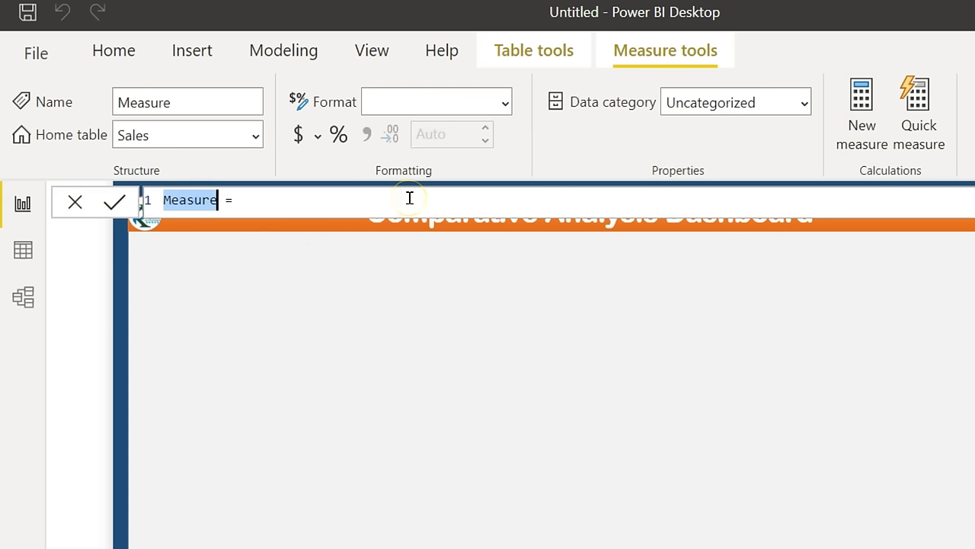
# Name the new measure YoY Sales Growth% and begin its DIVIDE formula with the numerator [CY Sales]-[PY Sales]
pyautogui.write('YoY Sales Growth% = ')
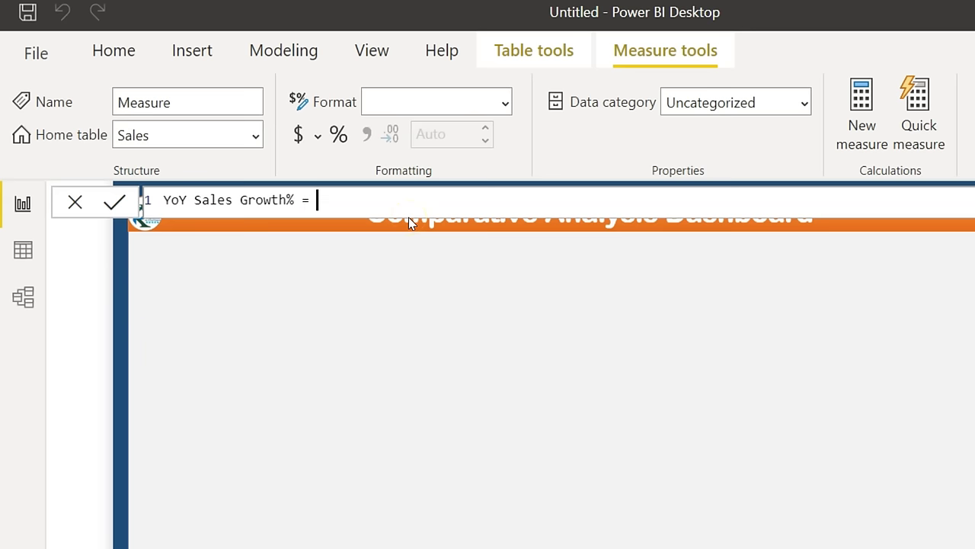
pyautogui.write('d')
pyautogui.press('BackSpace')
pyautogui.write('div')
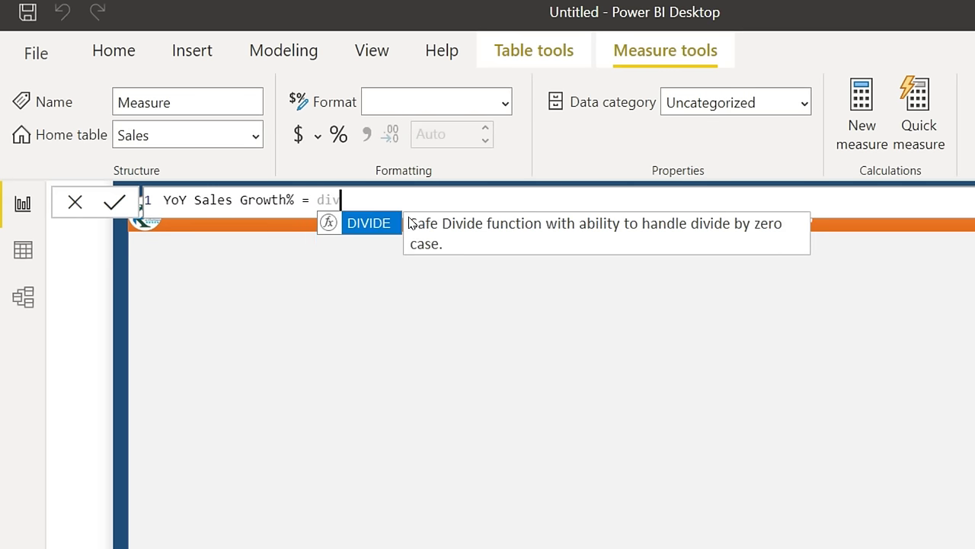
pyautogui.press('Tab')
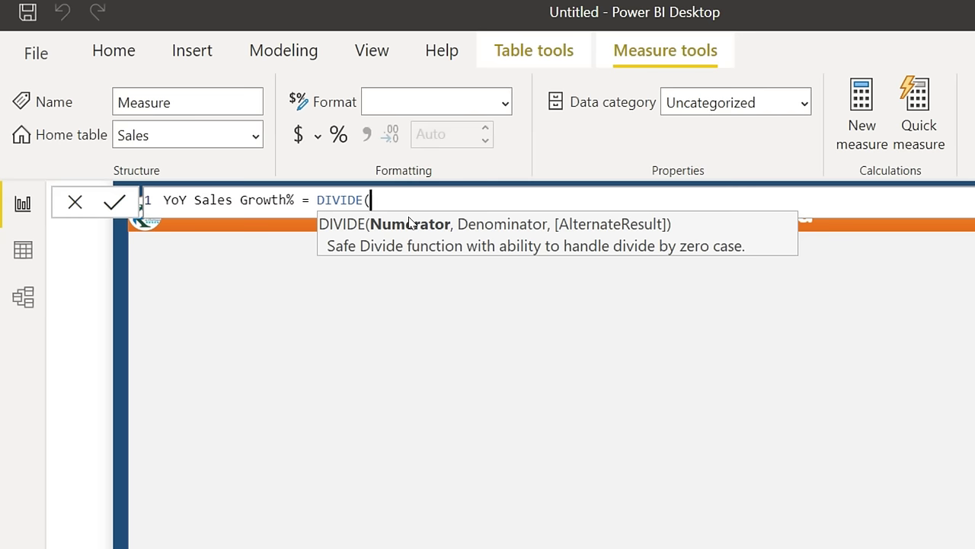
pyautogui.write('cy')
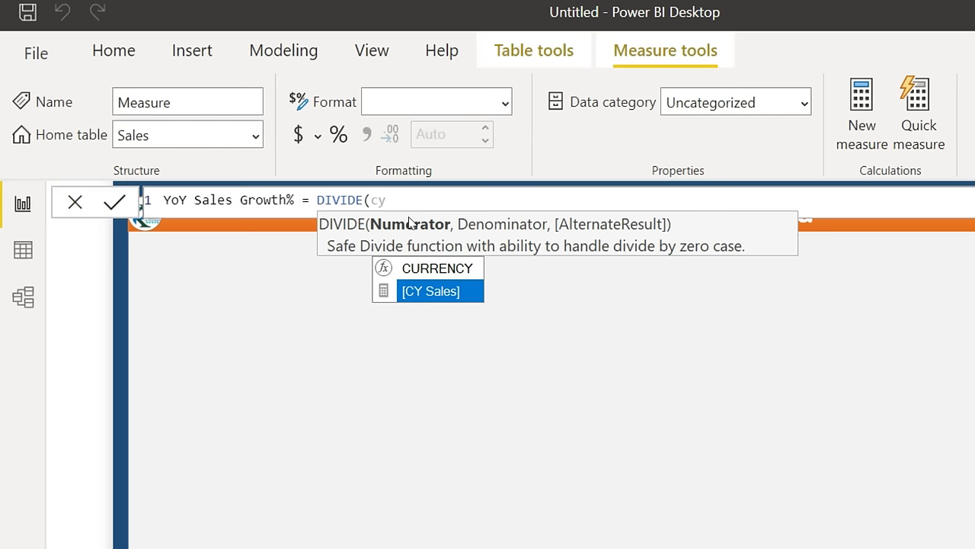
pyautogui.press('Tab')
pyautogui.write('-py')
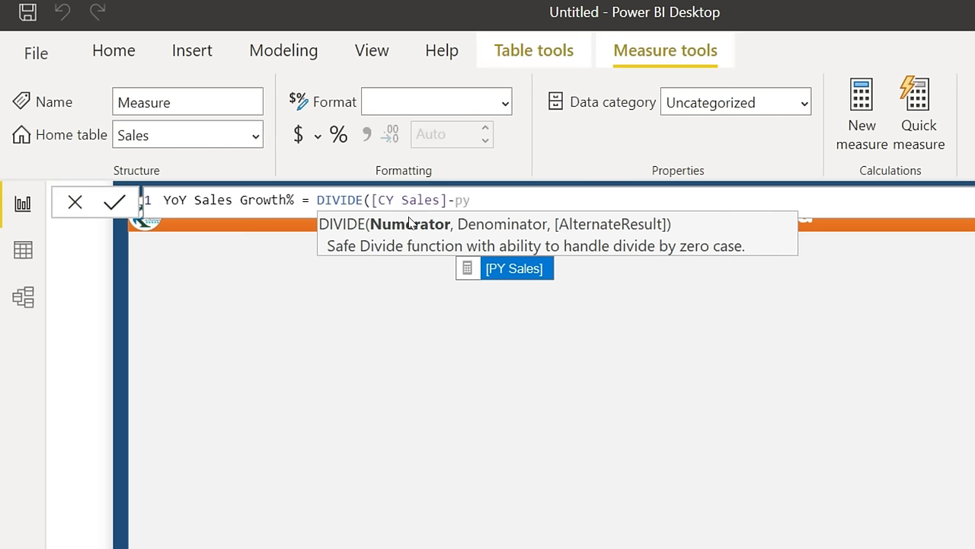
pyautogui.press('Tab')
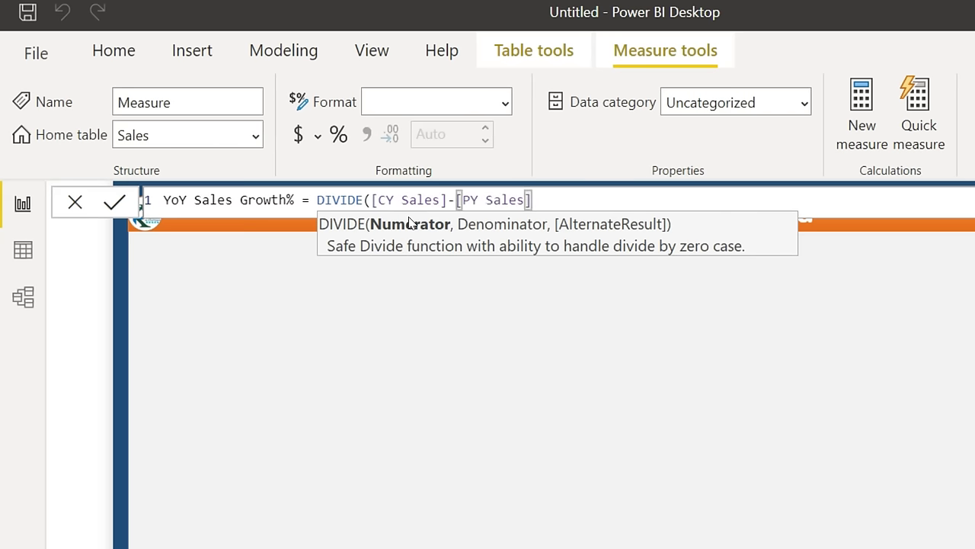
# Complete the DIVIDE formula with the denominator [PY Sales] and alternate result BLANK(), and commit the YoY Sales Growth% measure
pyautogui.write(',py')
pyautogui.press('Tab')
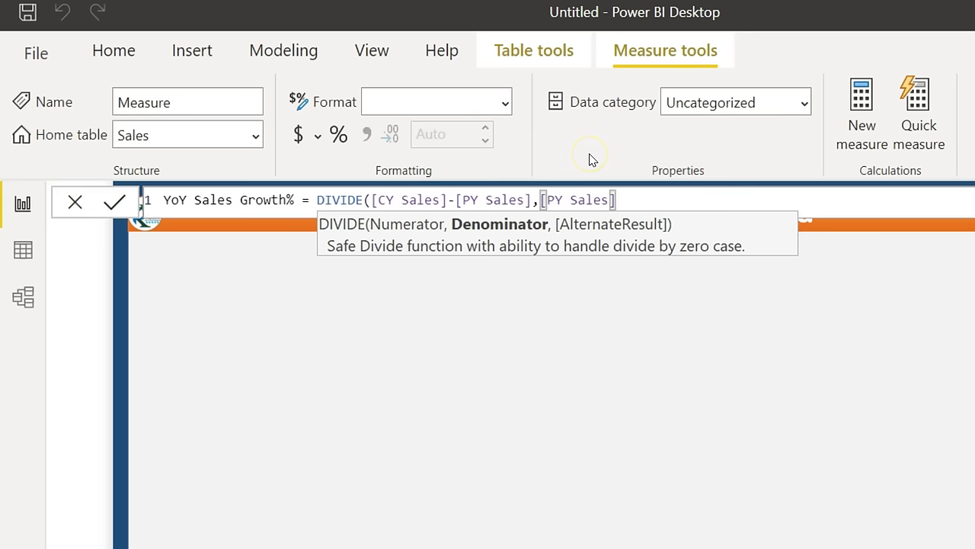
pyautogui.write(',bl')
pyautogui.press('Tab')
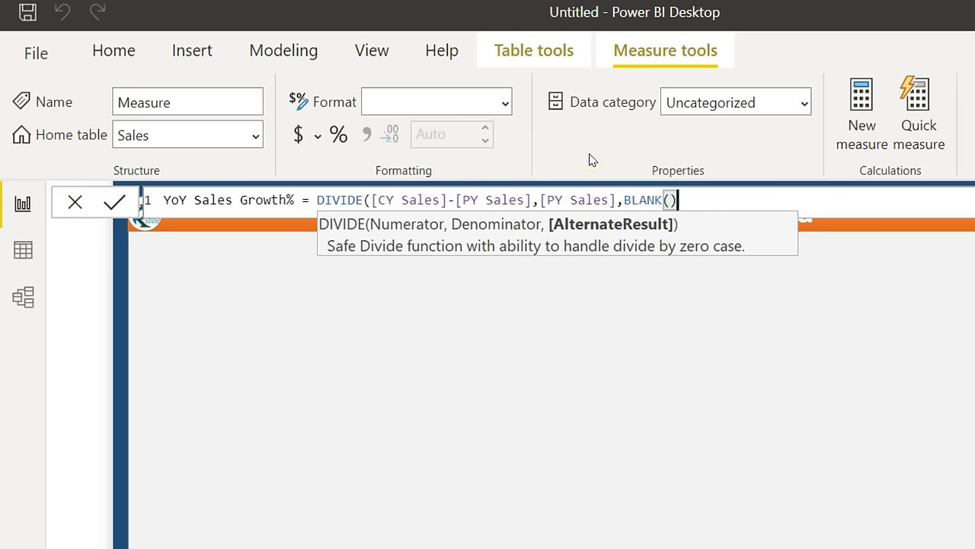
pyautogui.write(')')
pyautogui.moveTo(617, 200); pyautogui.dragTo(555, 201)
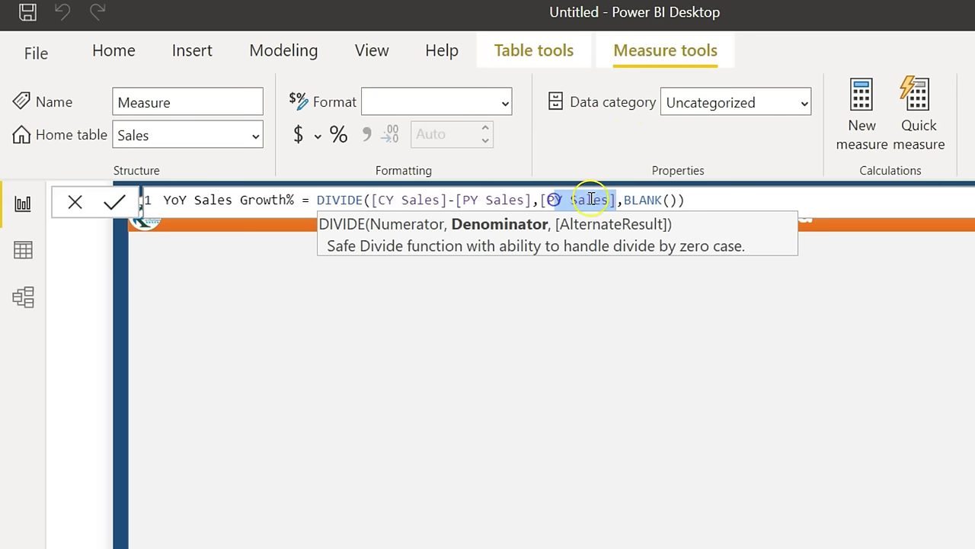
pyautogui.click(679, 200)
pyautogui.moveTo(624, 200); pyautogui.dragTo(680, 200)
pyautogui.click(765, 194)
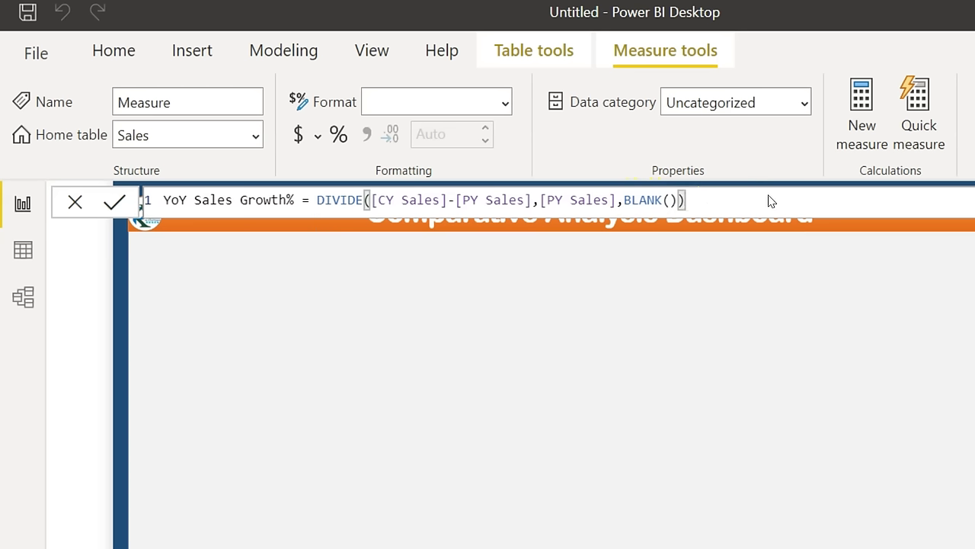
pyautogui.press('Return')
pyautogui.click(886, 281)
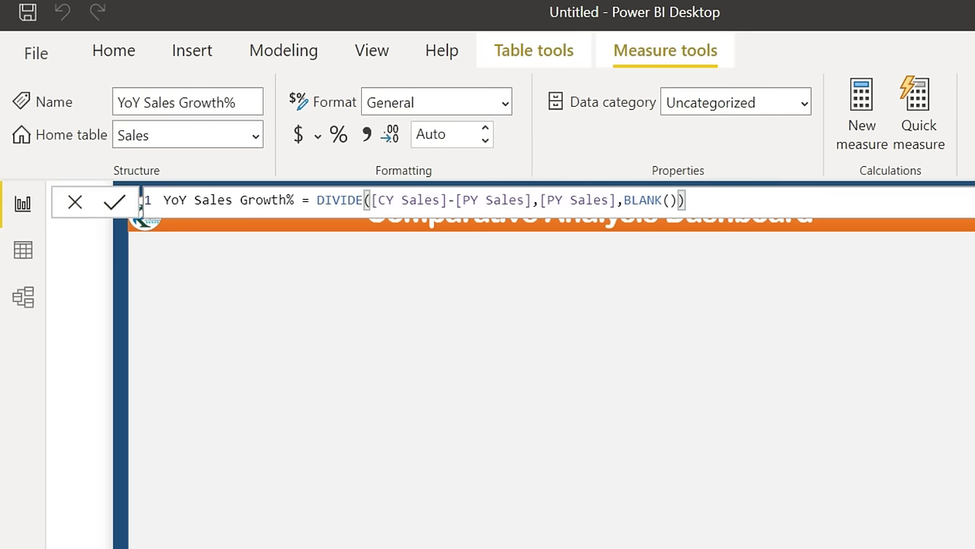
# Name the new measure Budgeted Sales and add three blank lines below its name in the formula
pyautogui.doubleClick(191, 200)
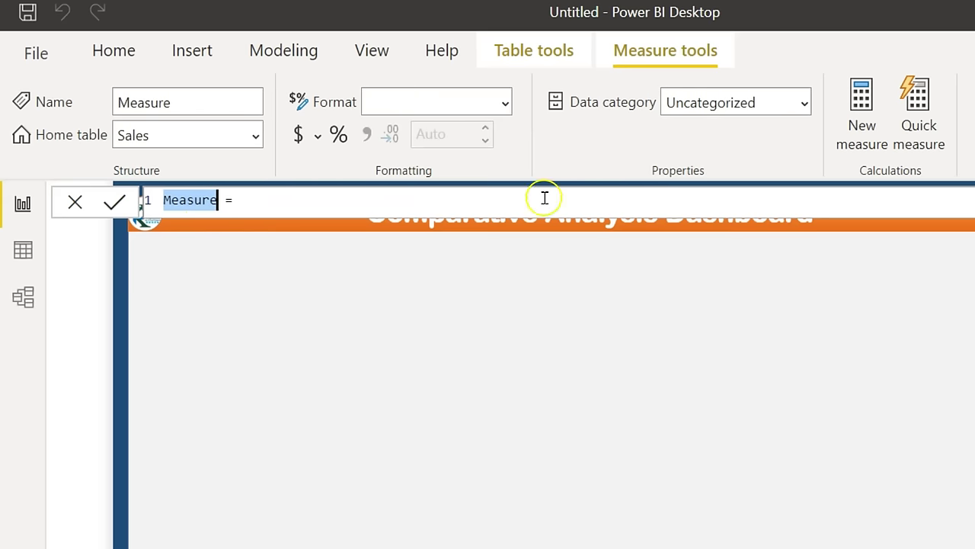
pyautogui.write('Budgeted Sales')
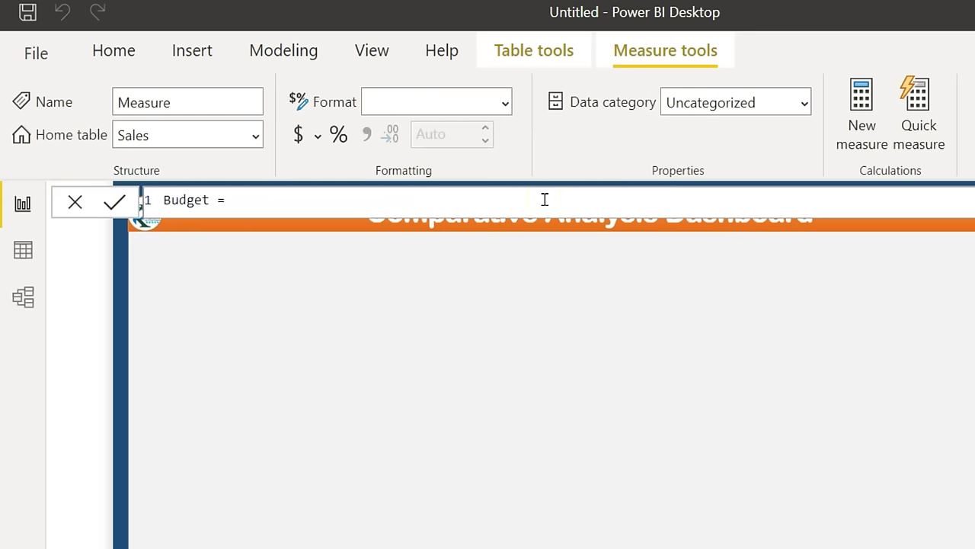
pyautogui.hotkey('shift', 'Return')
pyautogui.hotkey('shift', 'Return')
pyautogui.hotkey('shift', 'Return')
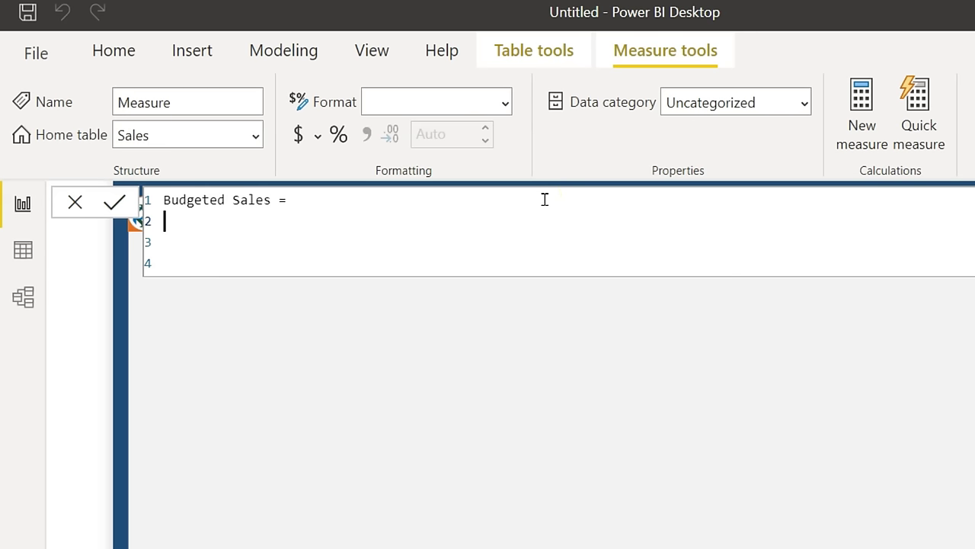
# Declare the variable CY in the Budgeted Sales formula as MAX('Date Dim'[Year])
pyautogui.write('Va')
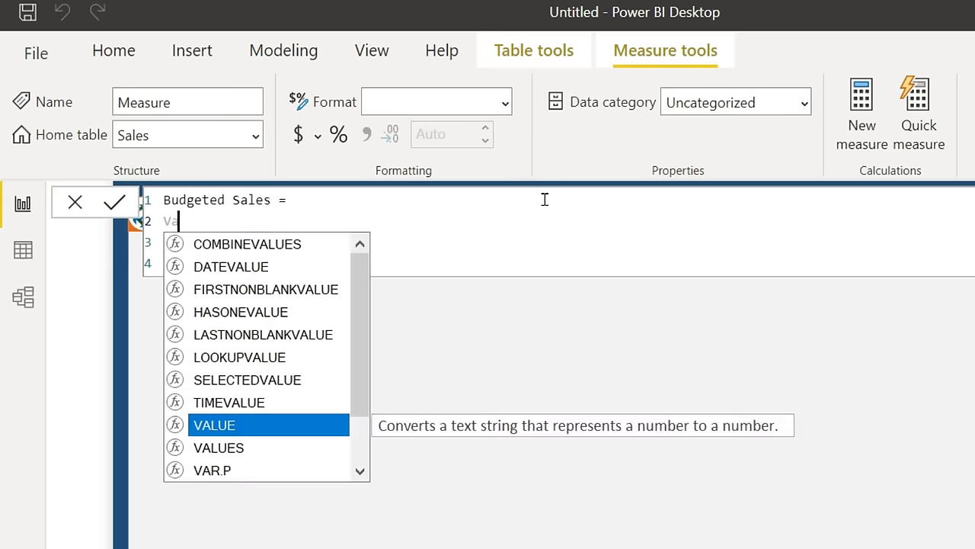
pyautogui.write('r CY = max(yea')
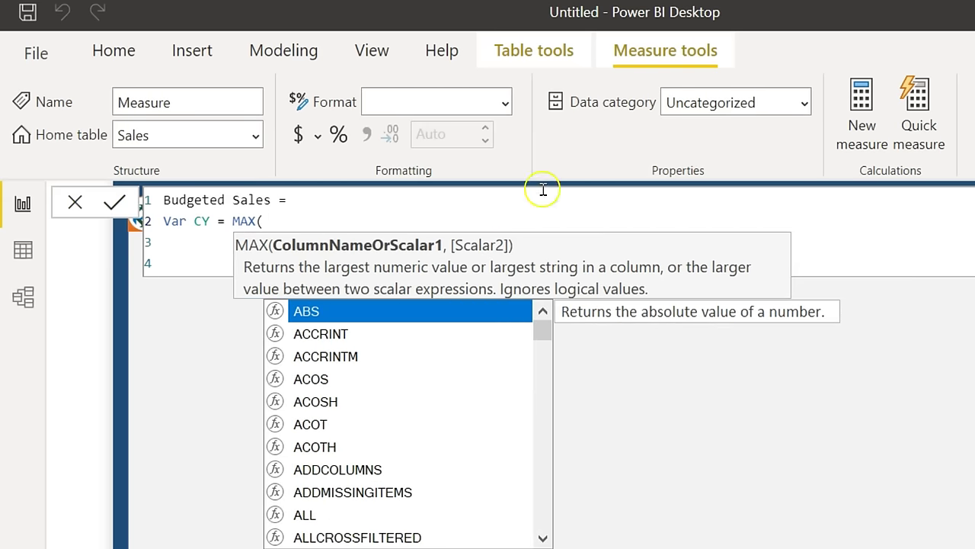
pyautogui.write('r')
pyautogui.press('Up')
pyautogui.press('Up')
pyautogui.press('Up')
pyautogui.press('Up')
pyautogui.press('Up')
pyautogui.press('Up')
pyautogui.press('Up')
pyautogui.press('Tab')
pyautogui.write(')')
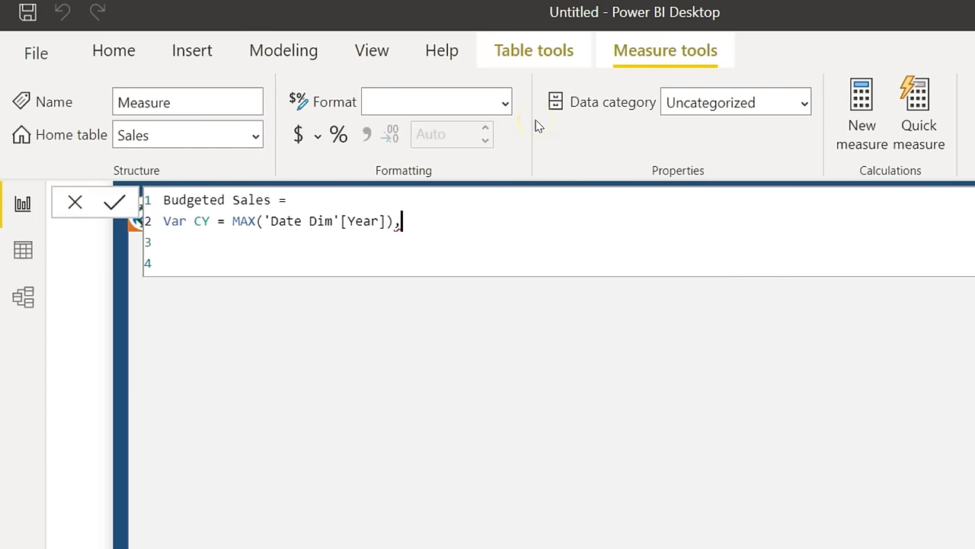
# Add a Return line below the CY variable and begin CALCULATE with the expression SUM(Budget[Budgeted Amt])
pyautogui.press('Return')
pyautogui.press('Return')
pyautogui.write('Return')
pyautogui.press('Return')
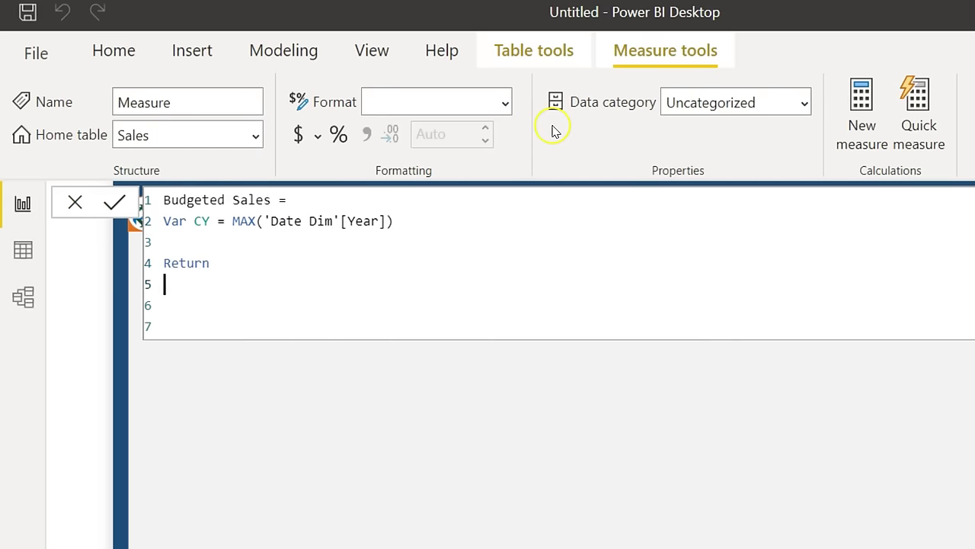
pyautogui.write('calculate(sum(b')
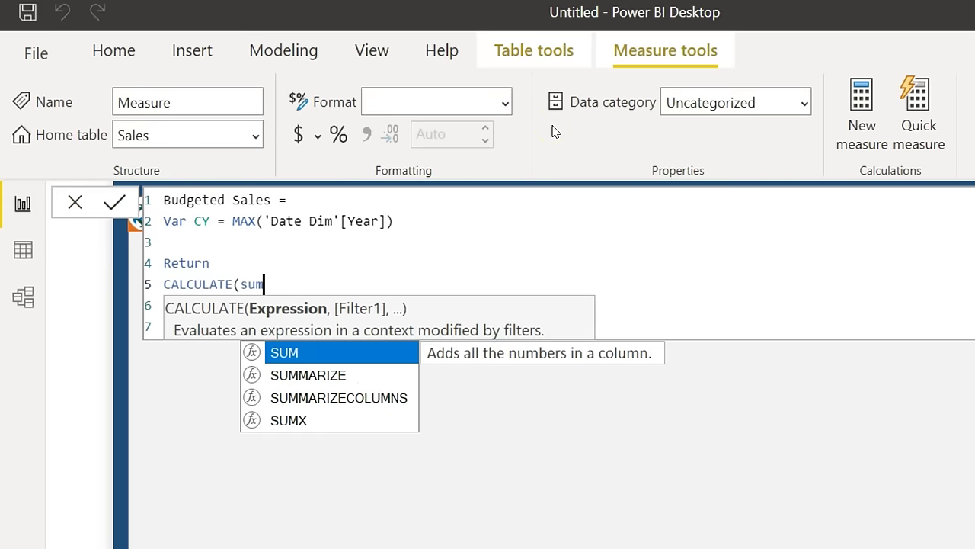
pyautogui.press('Down')
pyautogui.press('Tab')
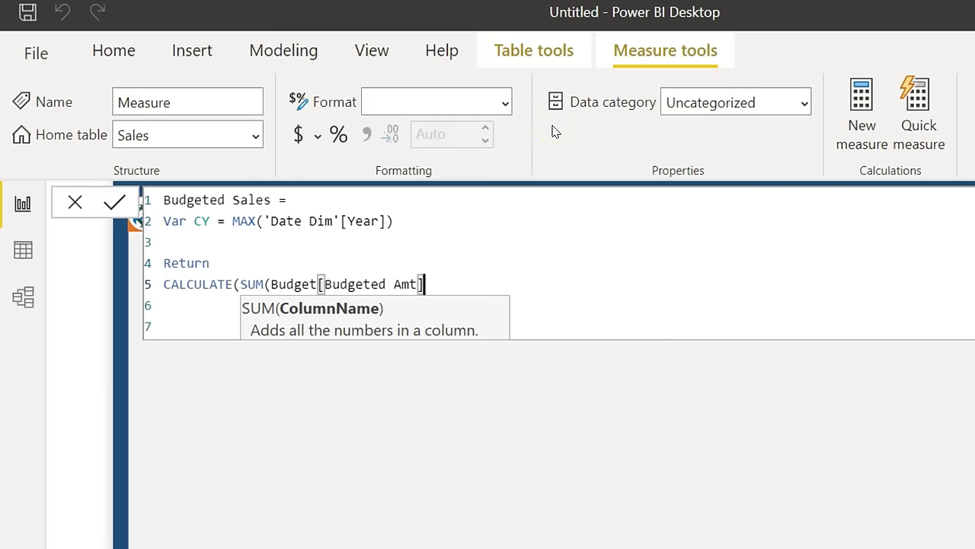
pyautogui.write(')')
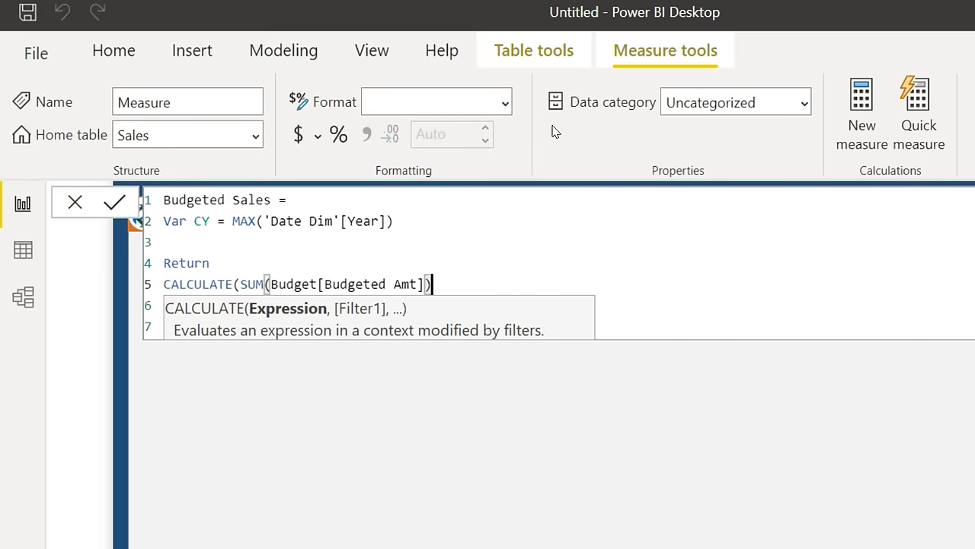
pyautogui.write(',')
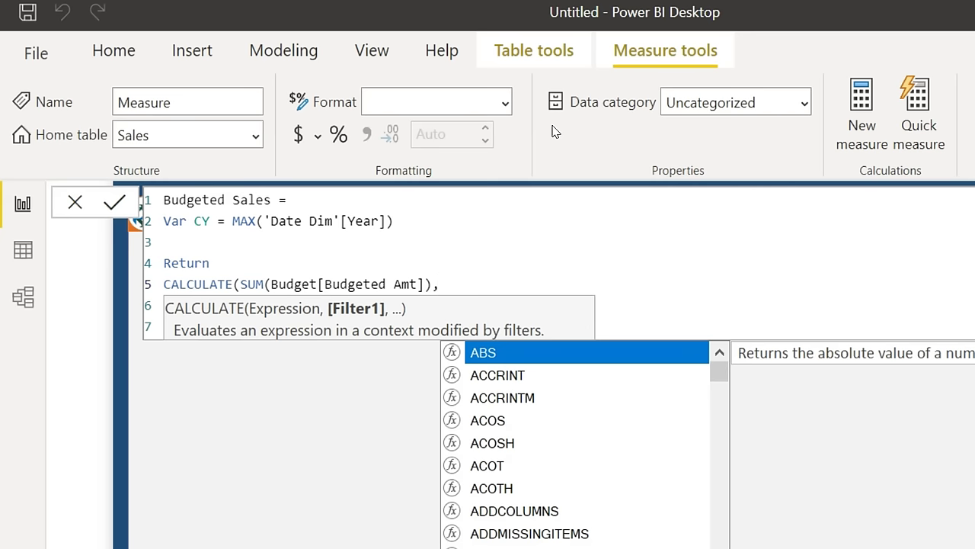
# Complete the CALCULATE formula with the filter 'Date Dim'[Year]=CY and commit the Budgeted Sales measure
pyautogui.write('year')
pyautogui.press('Up')
pyautogui.press('Up')
pyautogui.press('Up')
pyautogui.press('Up')
pyautogui.press('Up')
pyautogui.press('Up')
pyautogui.press('Up')
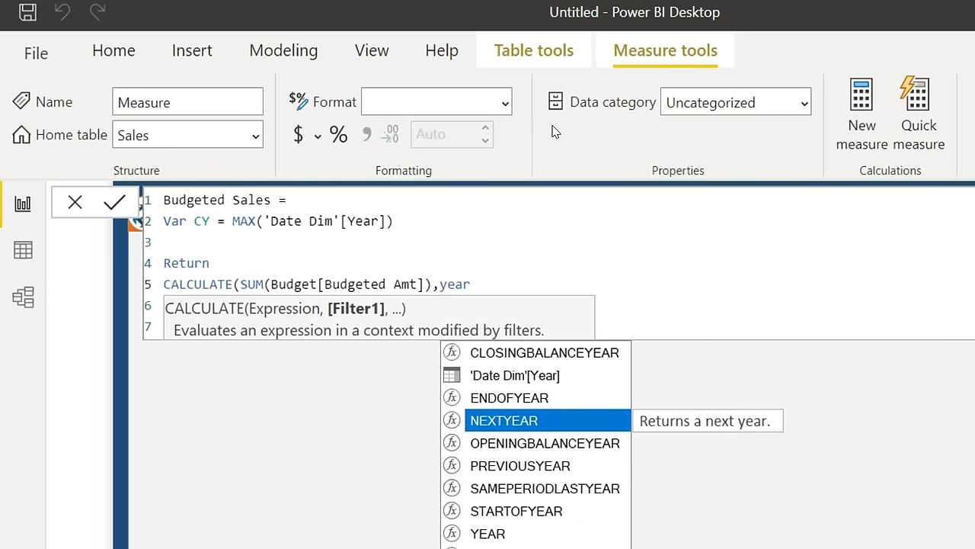
pyautogui.press('Tab')
pyautogui.write('=C')
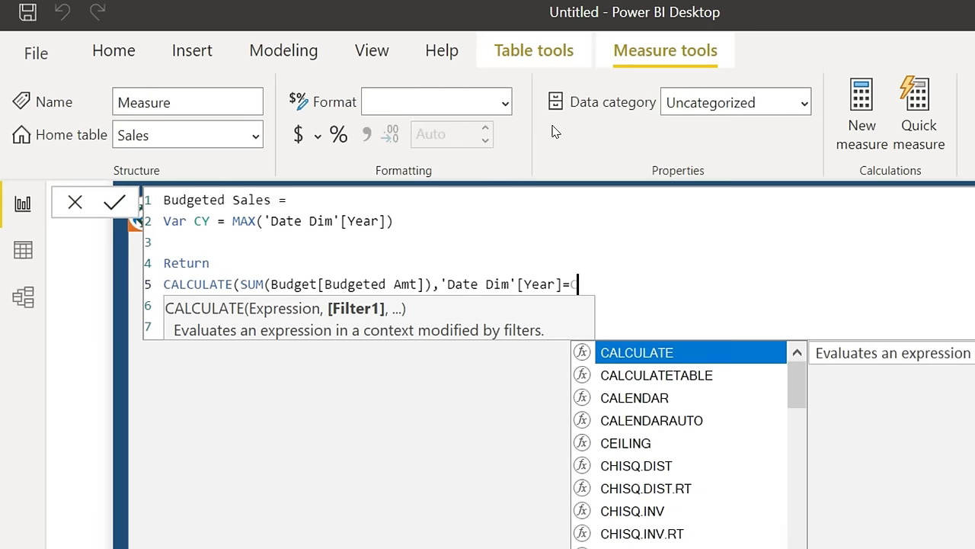
pyautogui.write('Y)')
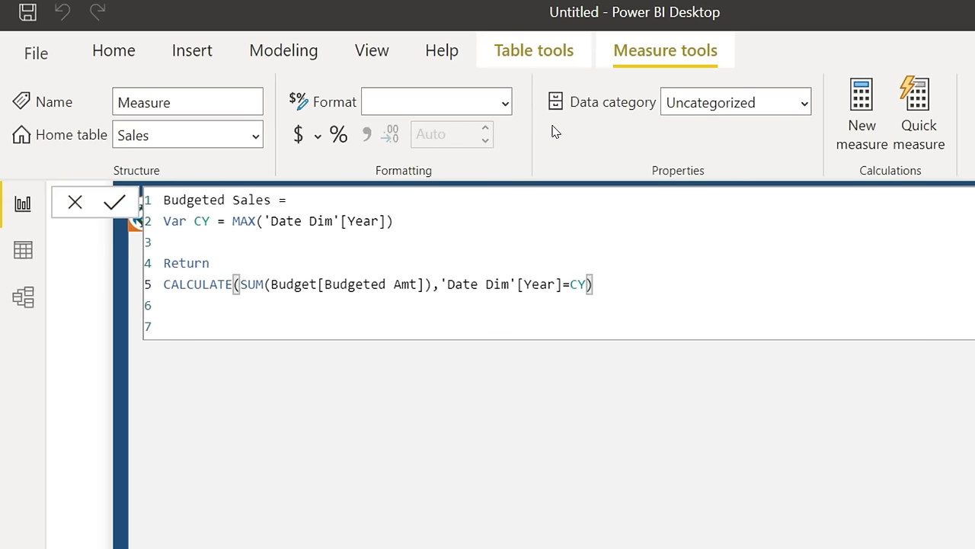
pyautogui.press('Return')
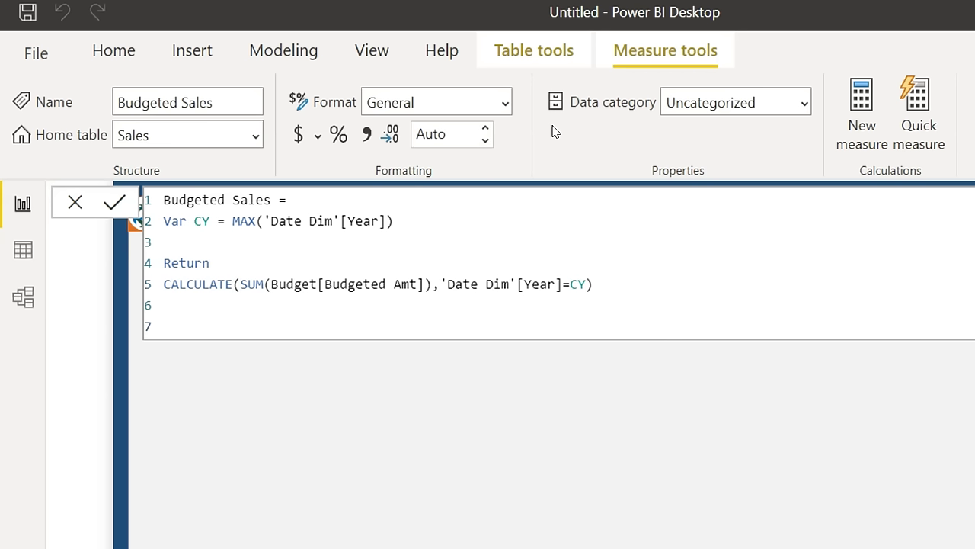
# Create another measure in the Sales table and name it Budget Variance%
pyautogui.click(668, 254)
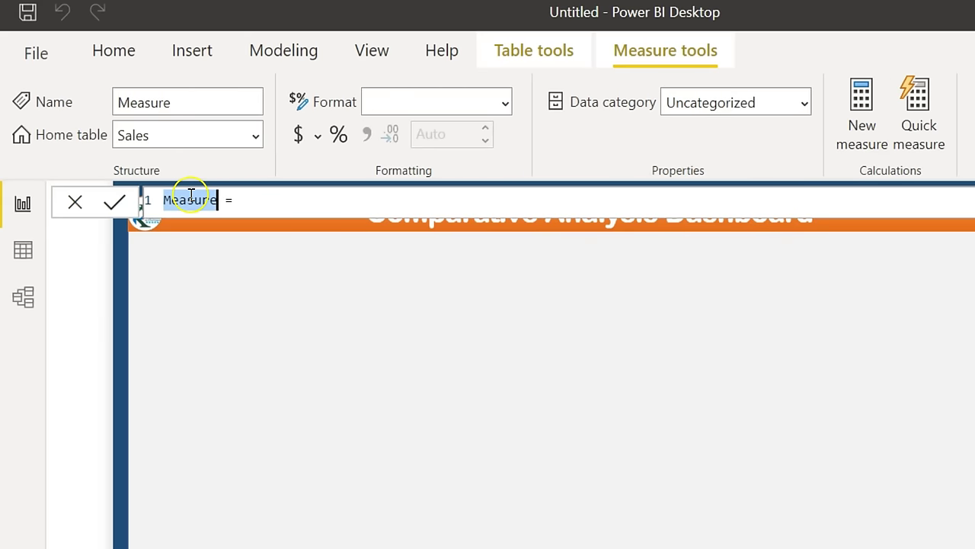
pyautogui.write('Bu')
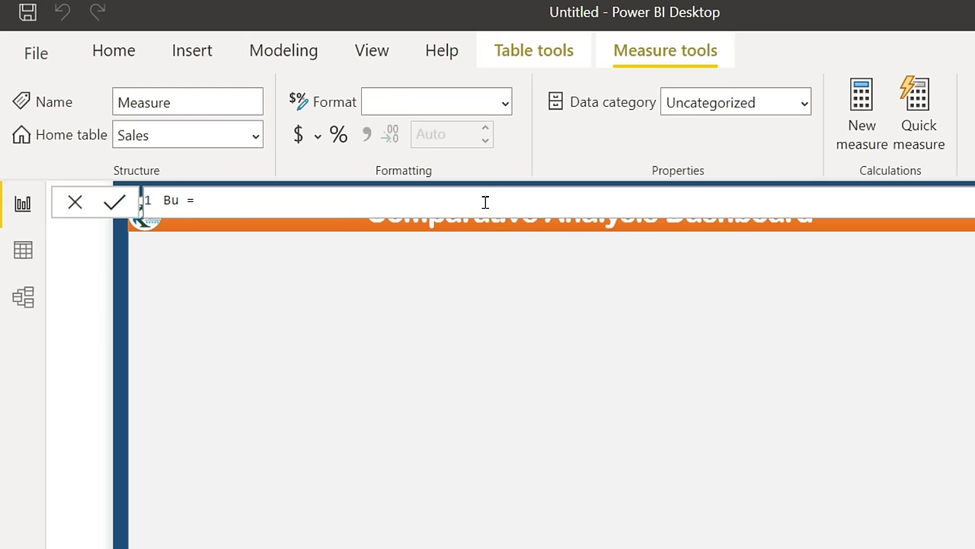
pyautogui.write('dget Variance%')
pyautogui.click(550, 196)
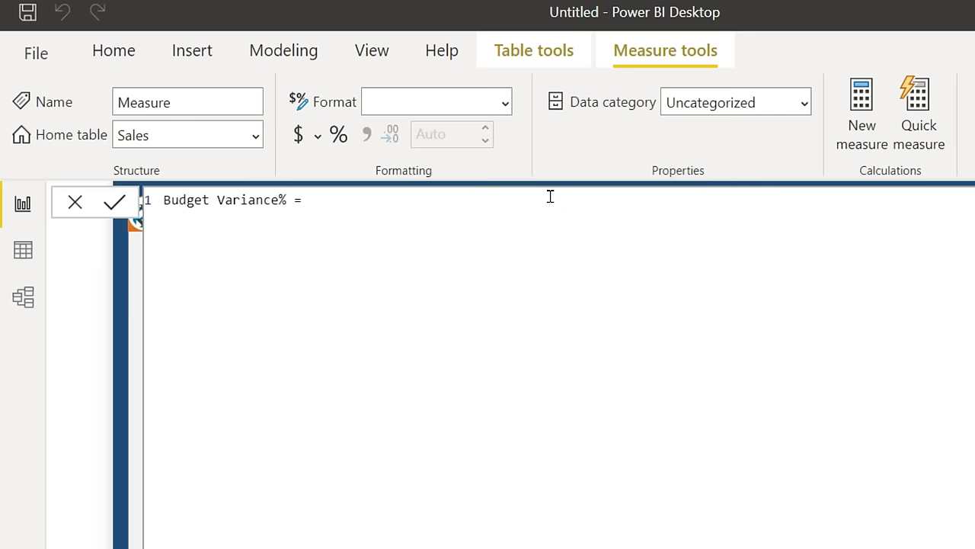
# Begin the Budget Variance% formula with DIVIDE and the numerator [CY Sales]-[Budgeted Sales]
pyautogui.write('div')
pyautogui.press('Tab')
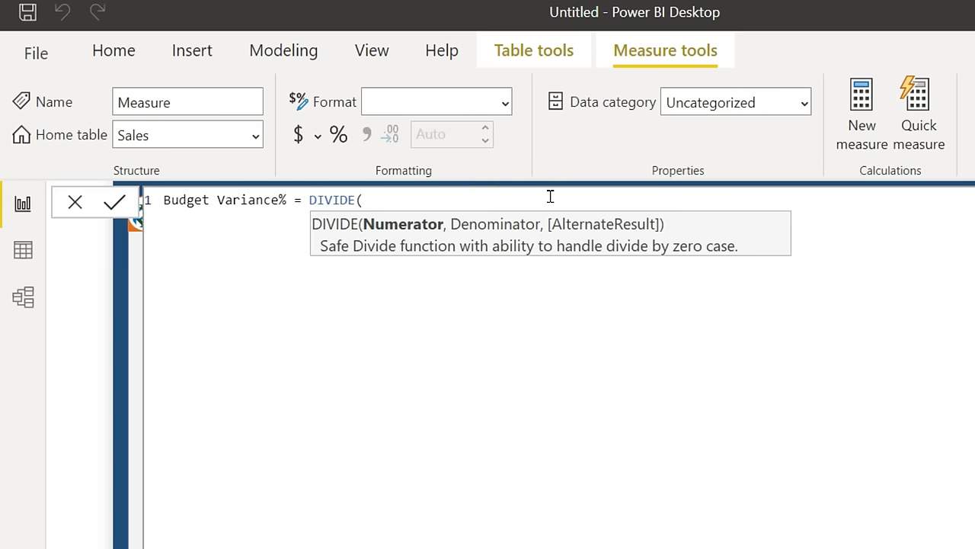
pyautogui.write('cy')
pyautogui.press('Tab')
pyautogui.write('-bu')
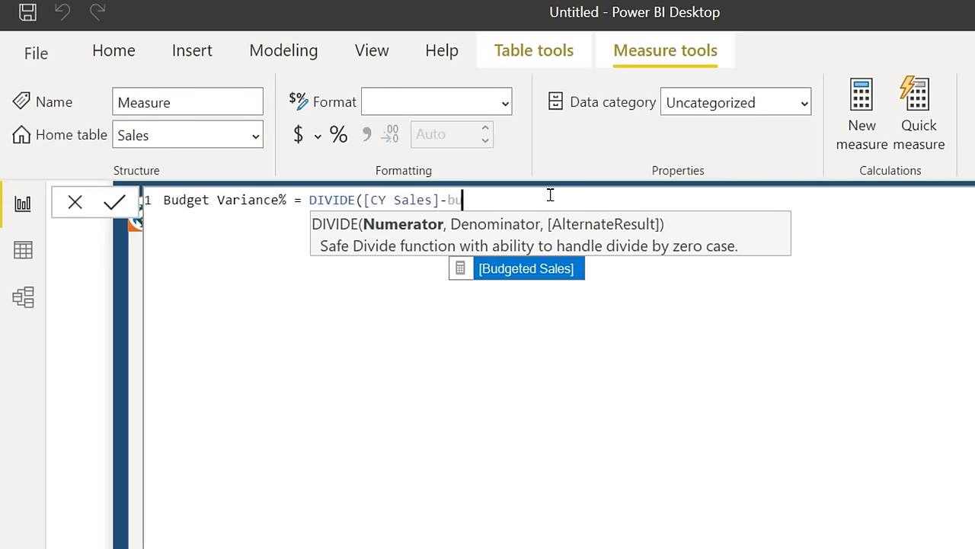
pyautogui.press('Tab')
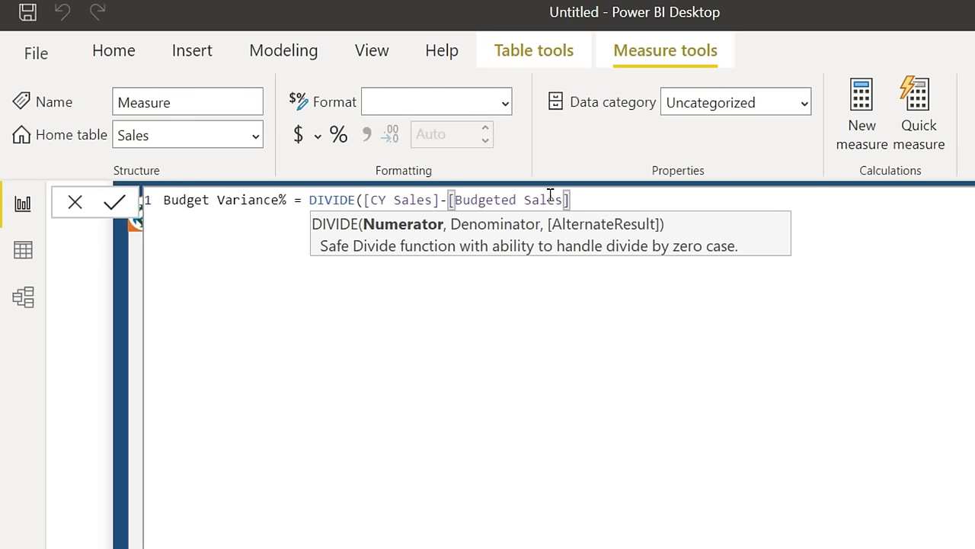
# Complete the DIVIDE formula with denominator [Budgeted Sales] and alternate result BLANK(), commit Budget Variance%, and collapse the formula editor
pyautogui.write(',bu')
pyautogui.press('Tab')
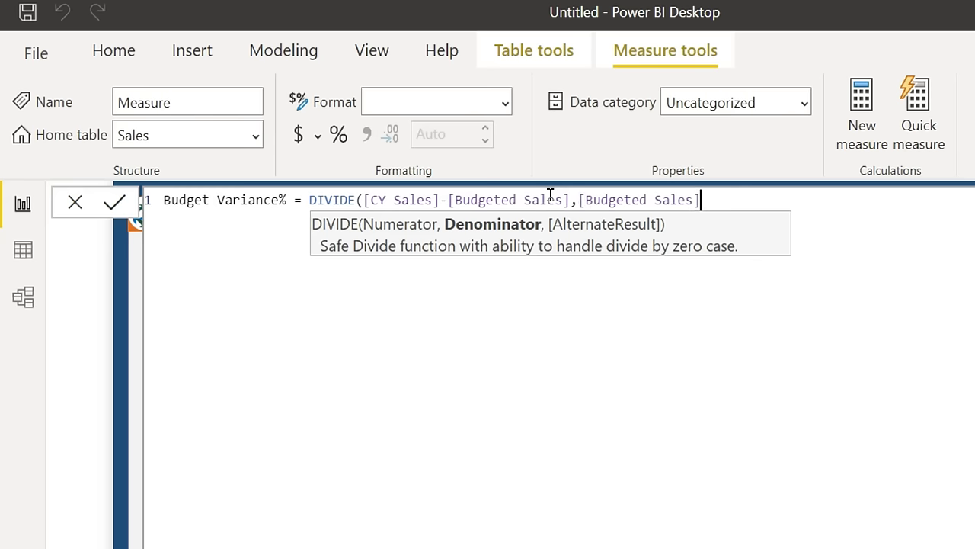
pyautogui.write(',bl')
pyautogui.press('Tab')
pyautogui.write(')')
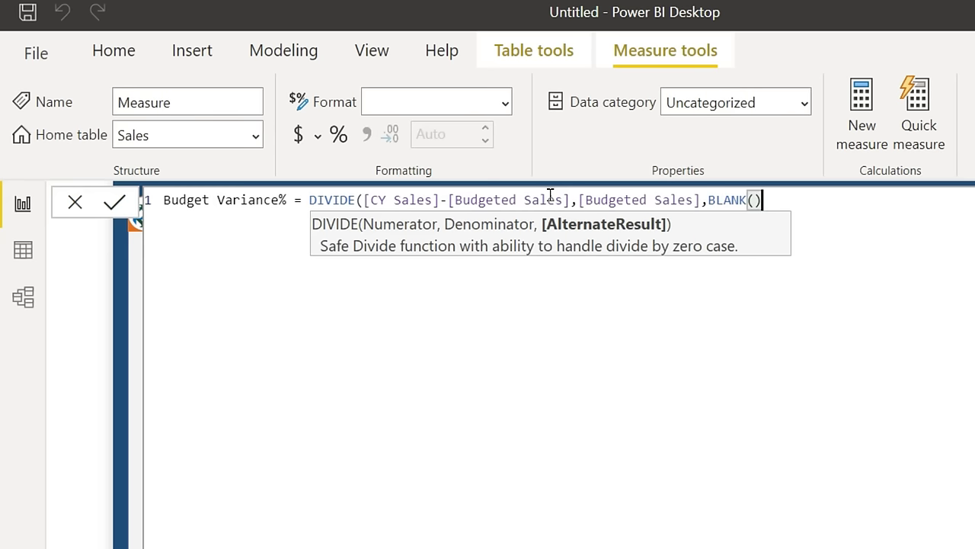
pyautogui.write(')')
pyautogui.click(577, 200)
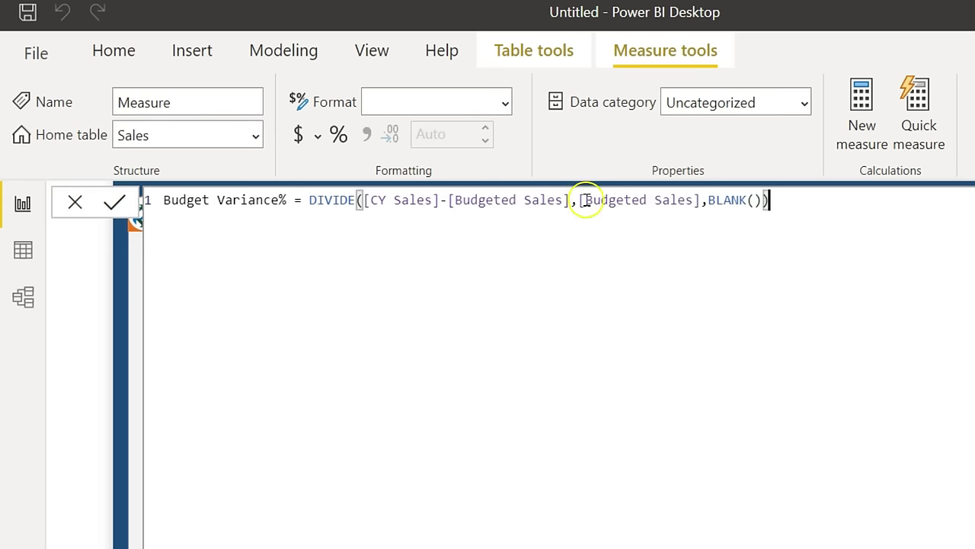
pyautogui.click(394, 200)
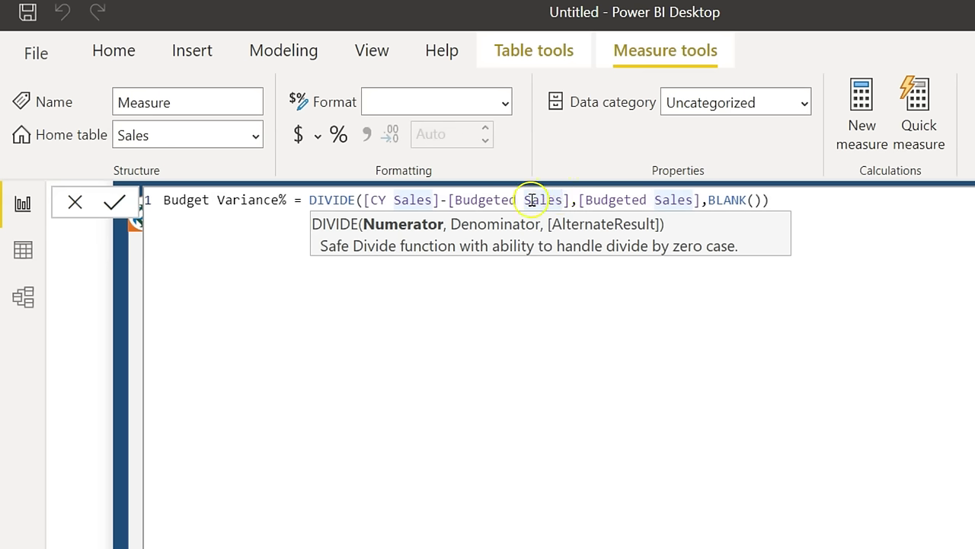
pyautogui.click(809, 196)
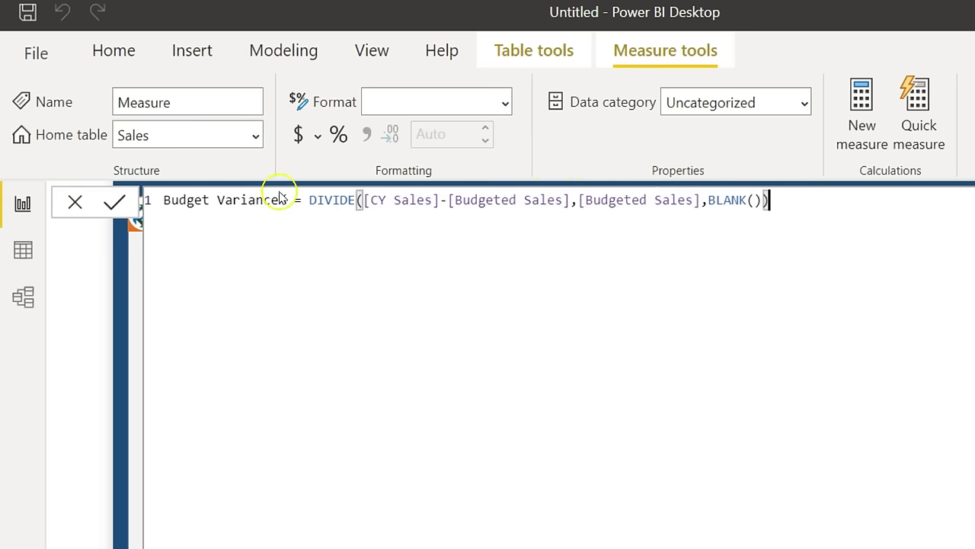
pyautogui.click(114, 201)
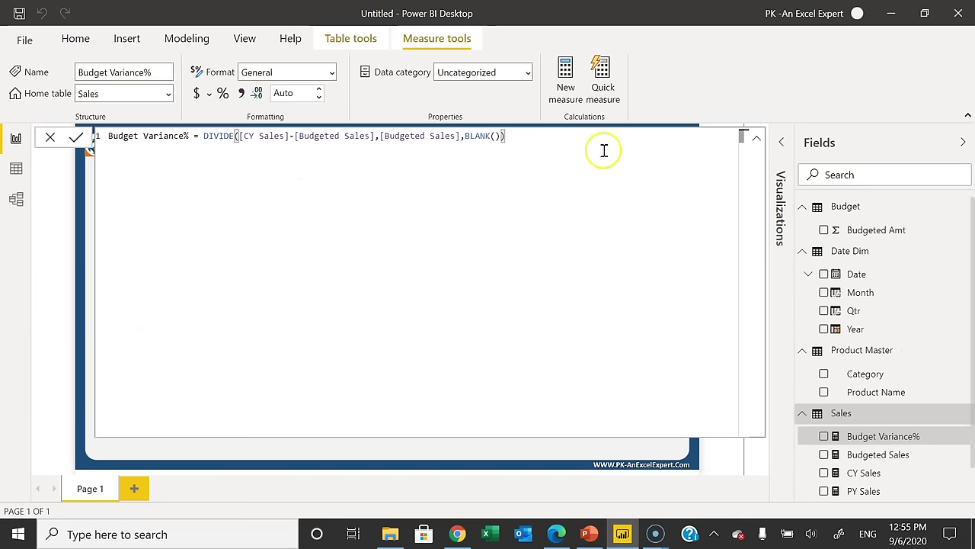
pyautogui.click(755, 139)
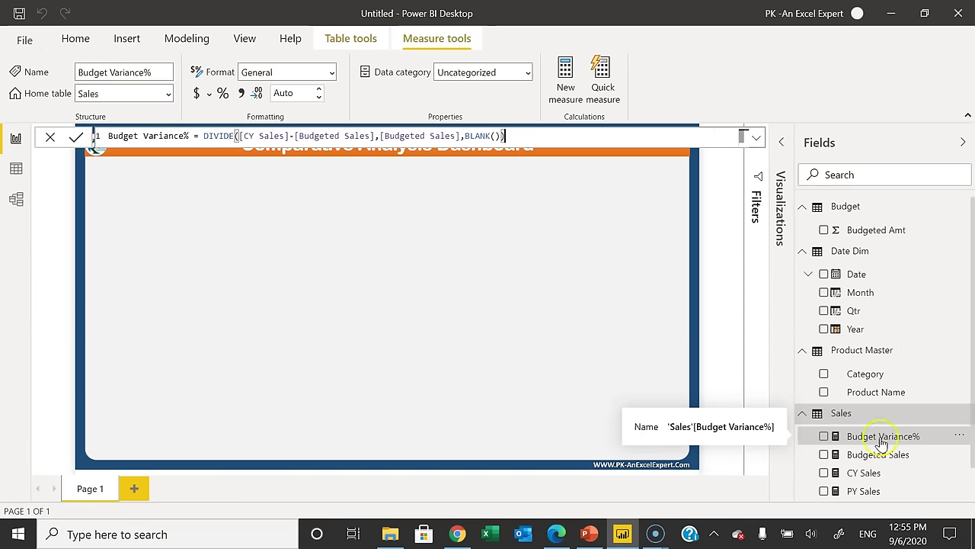
# Format the Budget Variance% and YoY Sales Growth% measures as percentages
pyautogui.click(223, 93)
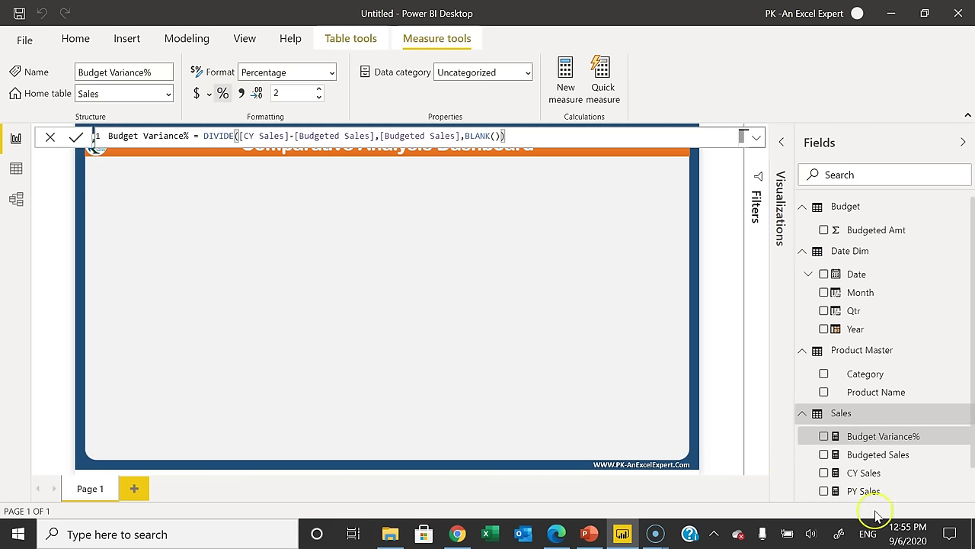
pyautogui.scroll(-1, 951, 450)
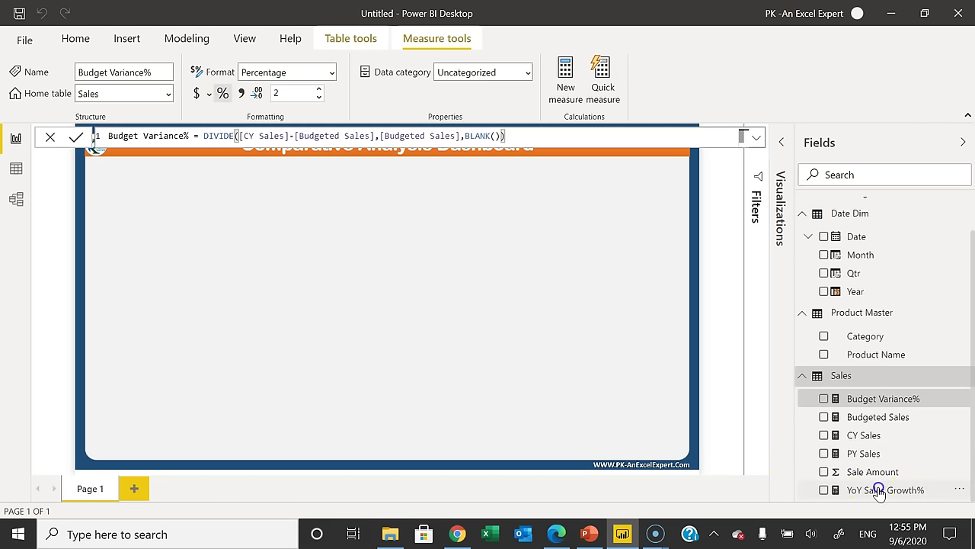
pyautogui.click(910, 490)
pyautogui.click(222, 93)
pyautogui.click(404, 224)
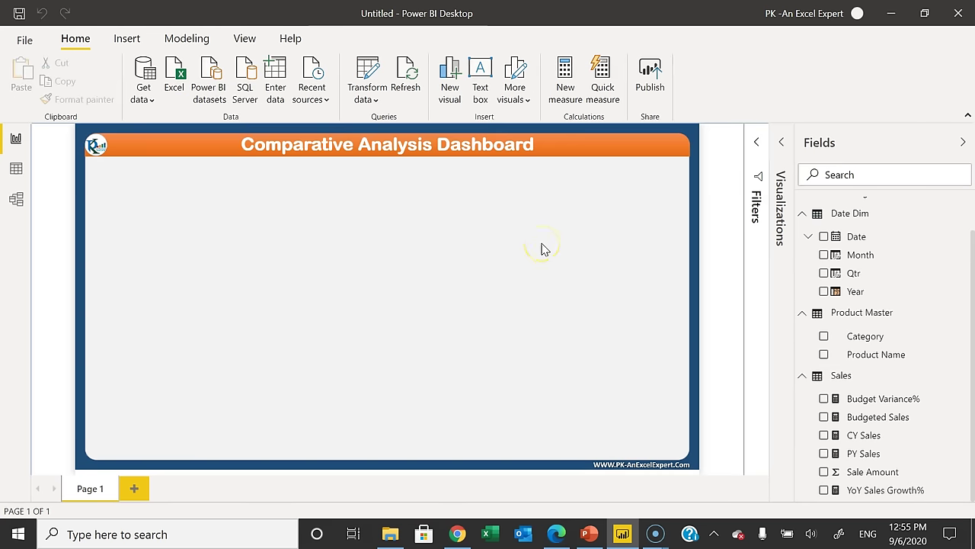
# Add a Card visual to the report page, shrink it, and place it just below the logo in the title banner
pyautogui.click(781, 142)
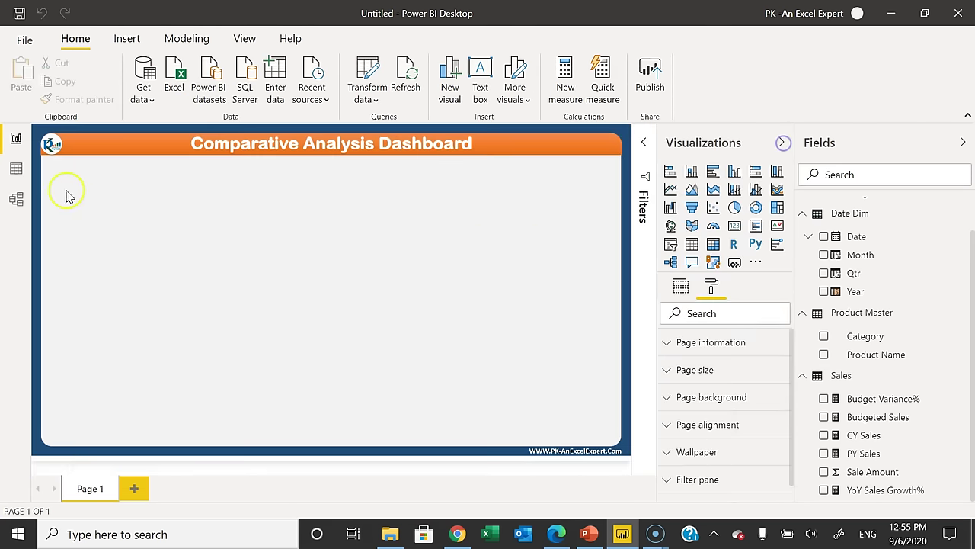
pyautogui.click(157, 223)
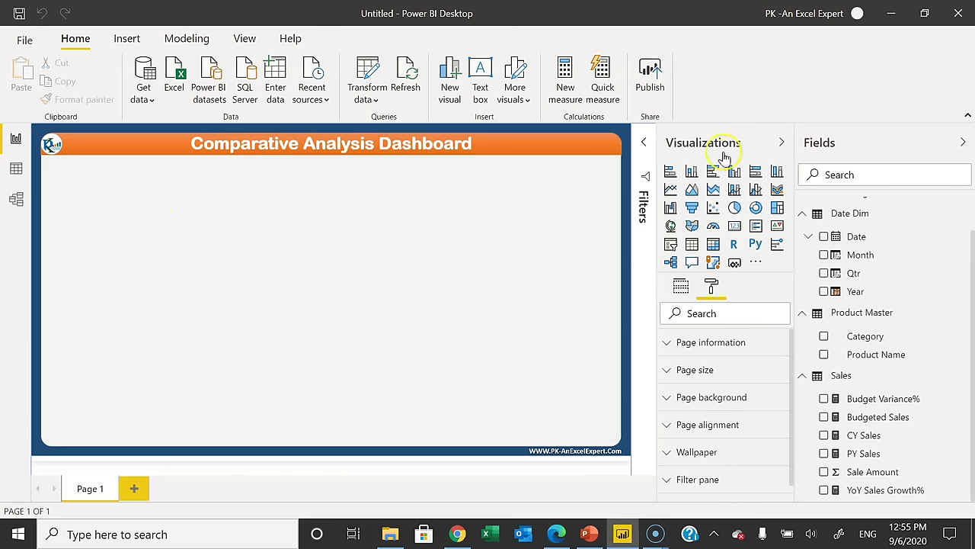
pyautogui.click(735, 227)
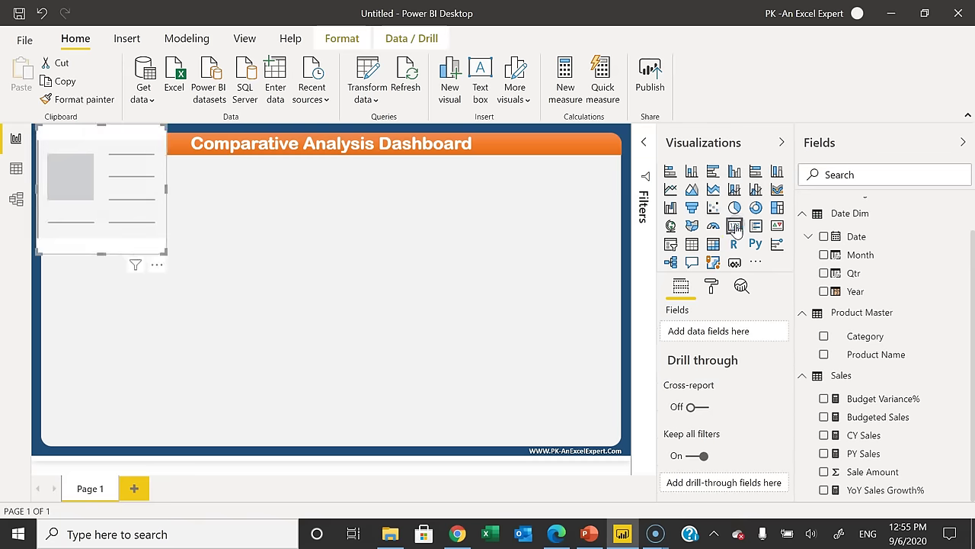
pyautogui.click(175, 294)
pyautogui.click(172, 281)
pyautogui.moveTo(175, 285); pyautogui.dragTo(146, 210)
pyautogui.click(114, 191)
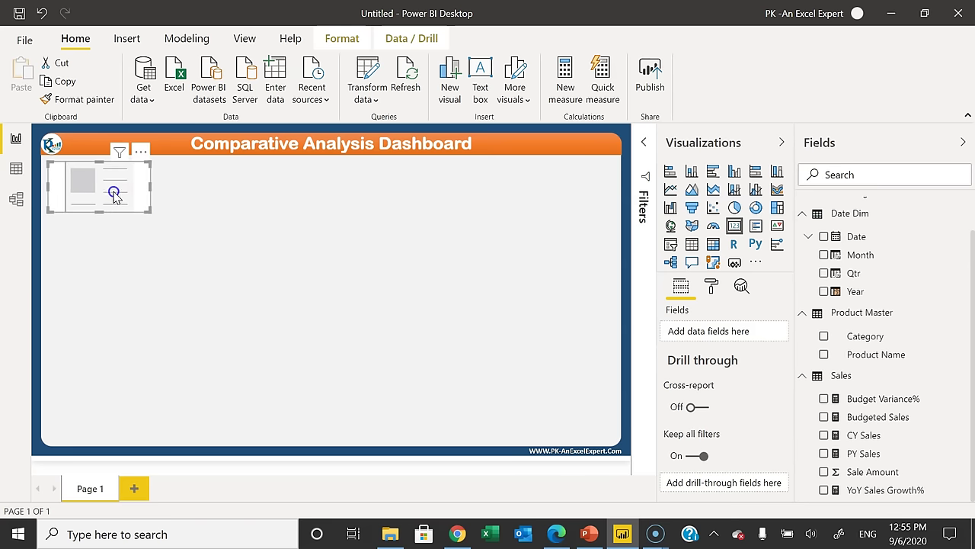
# Show the CY Sales measure in the card and widen the card until its full value fits
pyautogui.moveTo(869, 435); pyautogui.dragTo(736, 330)
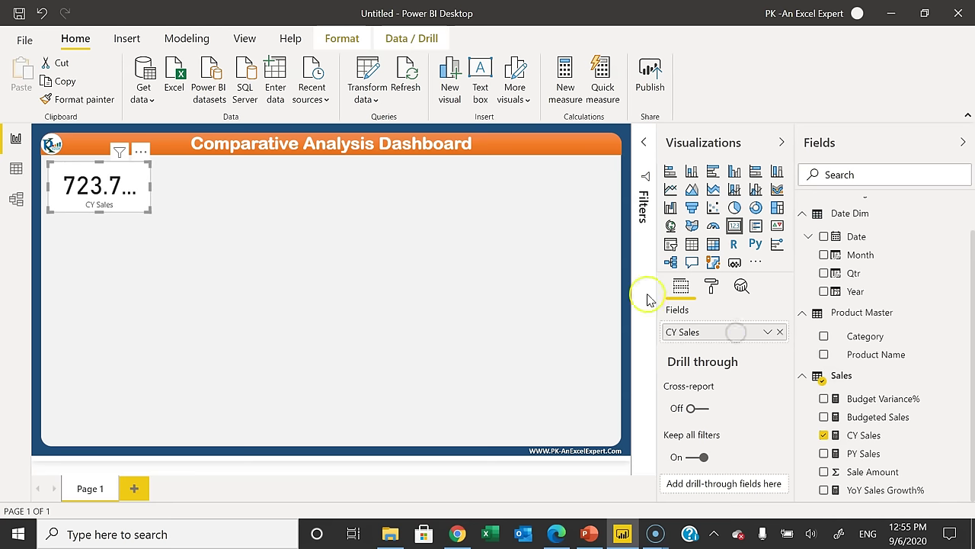
pyautogui.click(285, 226)
pyautogui.click(145, 183)
pyautogui.moveTo(151, 184); pyautogui.dragTo(163, 186)
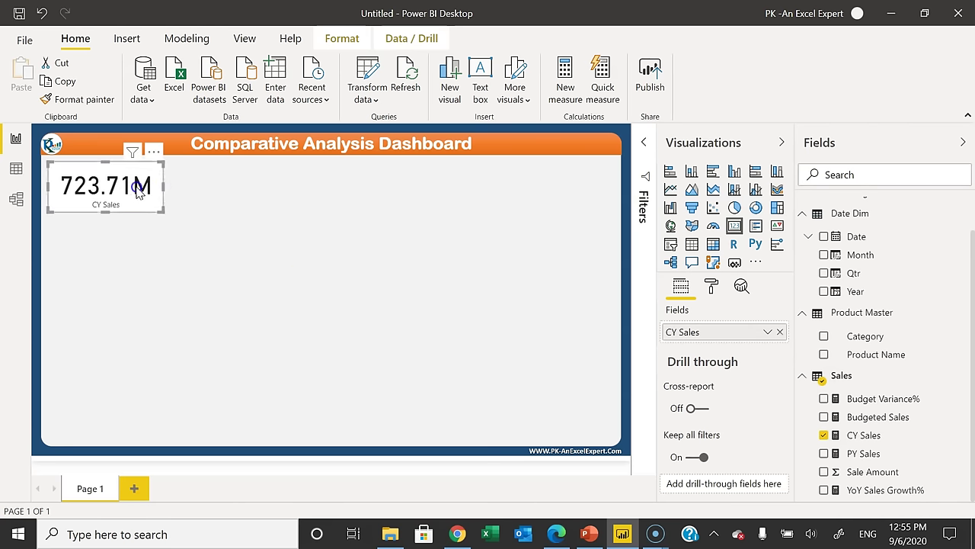
# Turn on the CY Sales card's border and set its corner radius to 5
pyautogui.click(713, 287)
pyautogui.click(713, 286)
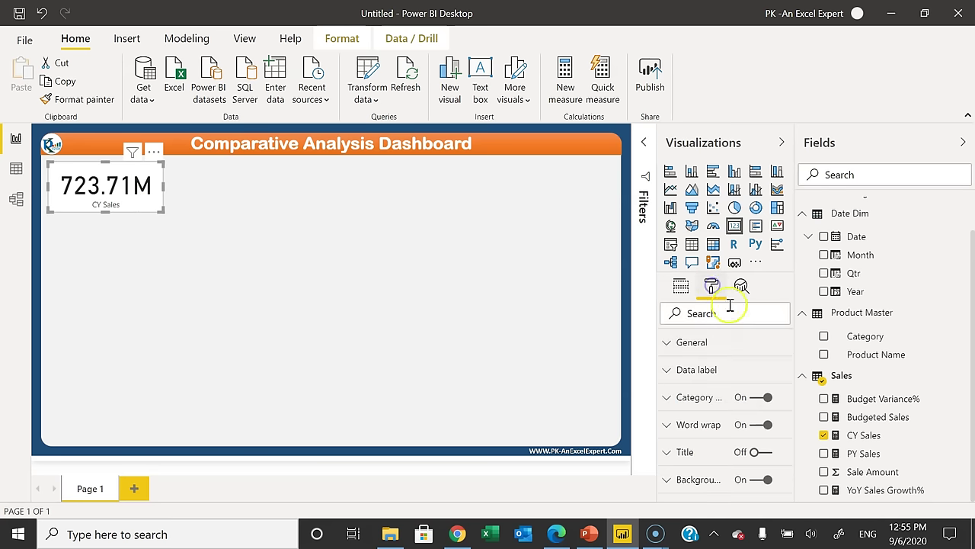
pyautogui.scroll(-3, 729, 435)
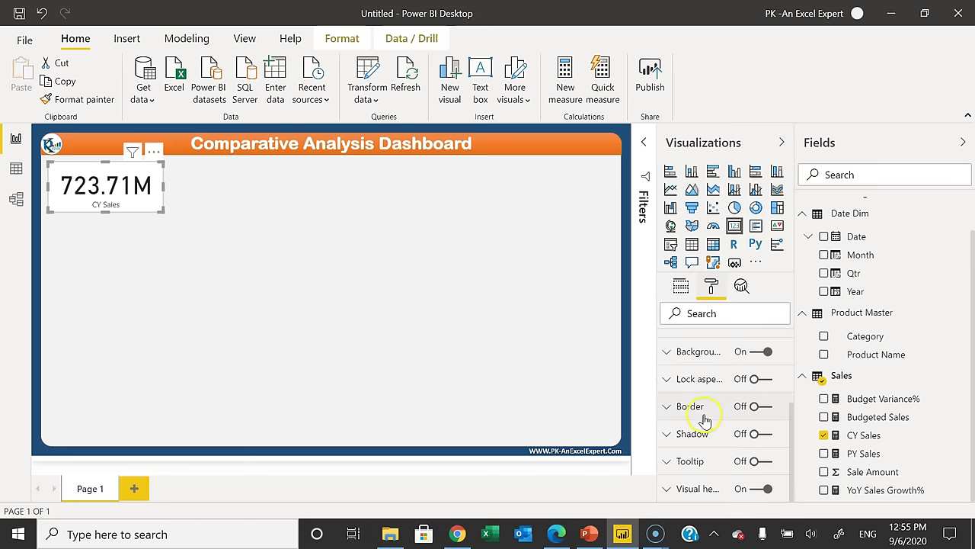
pyautogui.click(760, 406)
pyautogui.click(684, 411)
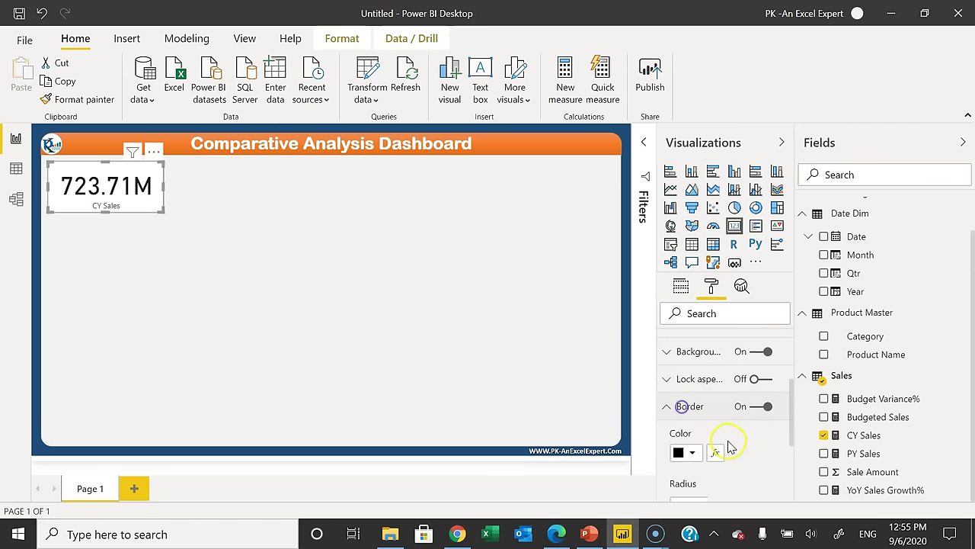
pyautogui.scroll(-1, 724, 438)
pyautogui.click(690, 429)
pyautogui.write('5')
pyautogui.click(256, 237)
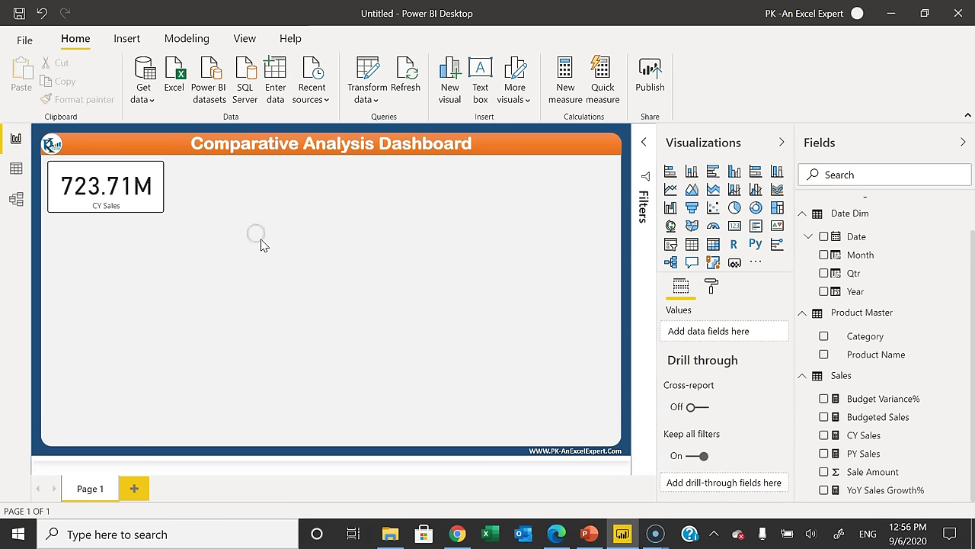
# Duplicate the CY Sales card, switch the copy to Budgeted Sales, and place it just beside the original with a small gap
pyautogui.click(148, 182)
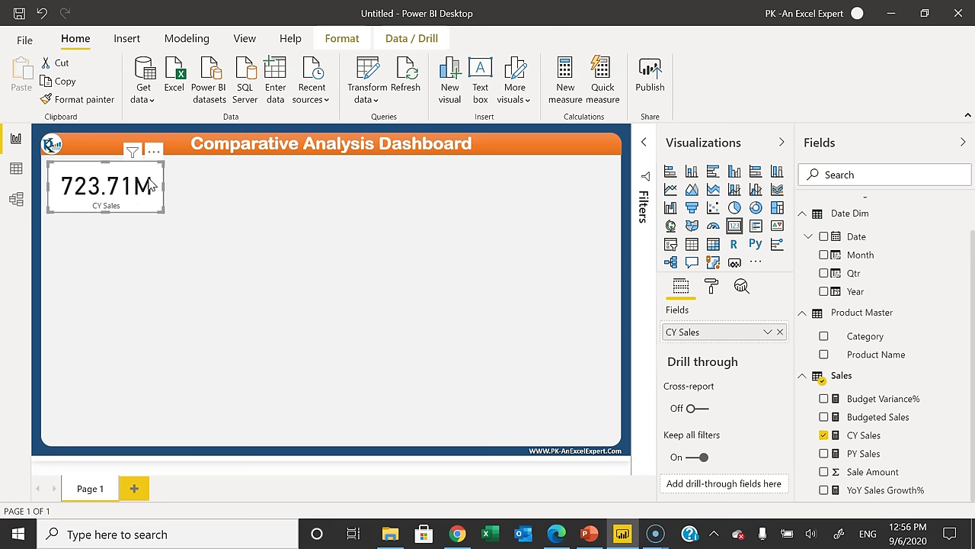
pyautogui.hotkey('ctrl', 'v')
pyautogui.moveTo(301, 187); pyautogui.dragTo(244, 179)
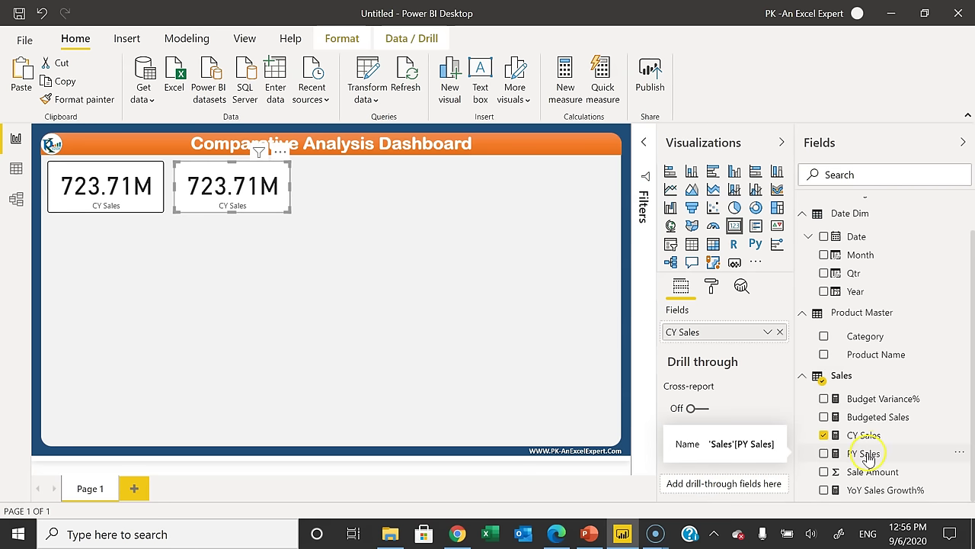
pyautogui.moveTo(892, 419); pyautogui.dragTo(722, 337)
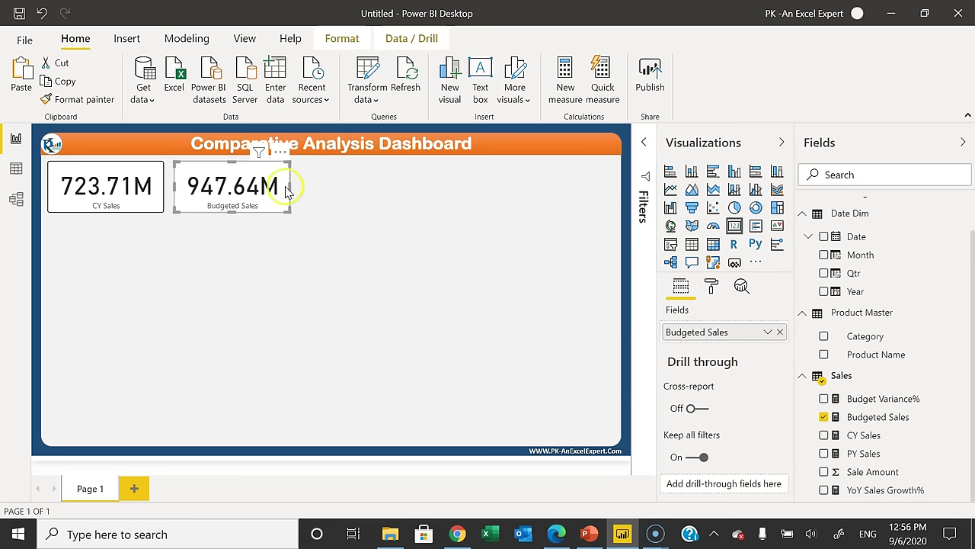
pyautogui.click(326, 190)
pyautogui.click(260, 187)
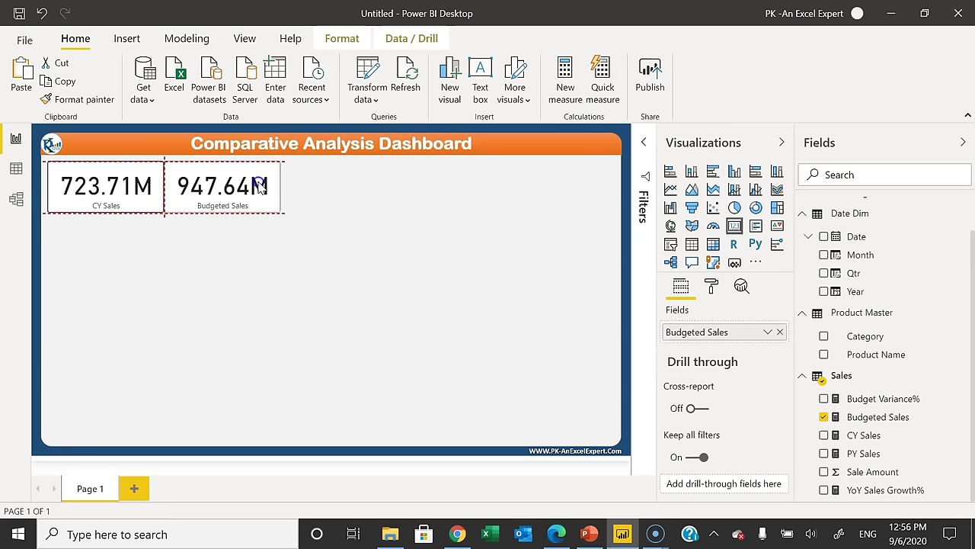
pyautogui.click(338, 196)
pyautogui.click(263, 187)
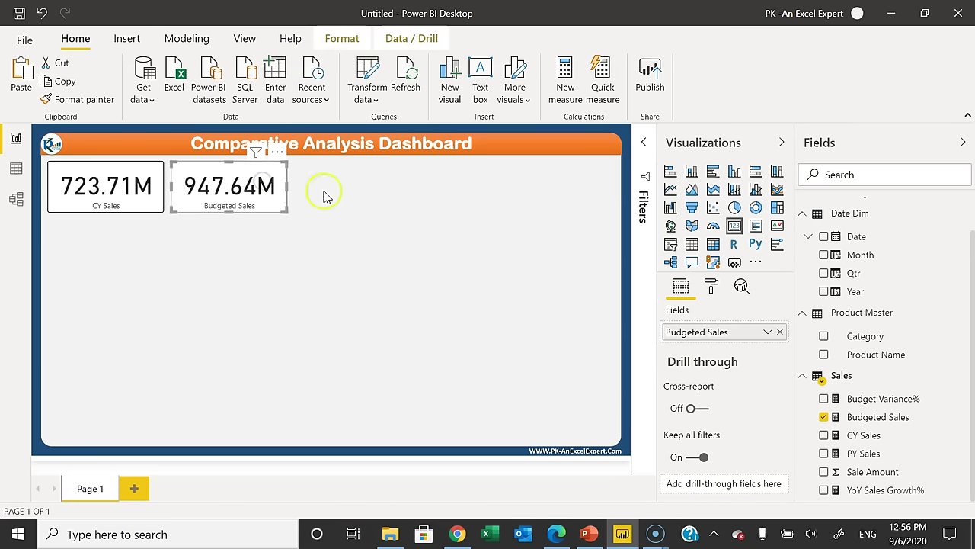
# Continue the card row with two more copies, one showing Budget Variance% and the next showing PY Sales
pyautogui.moveTo(371, 189); pyautogui.dragTo(383, 189)
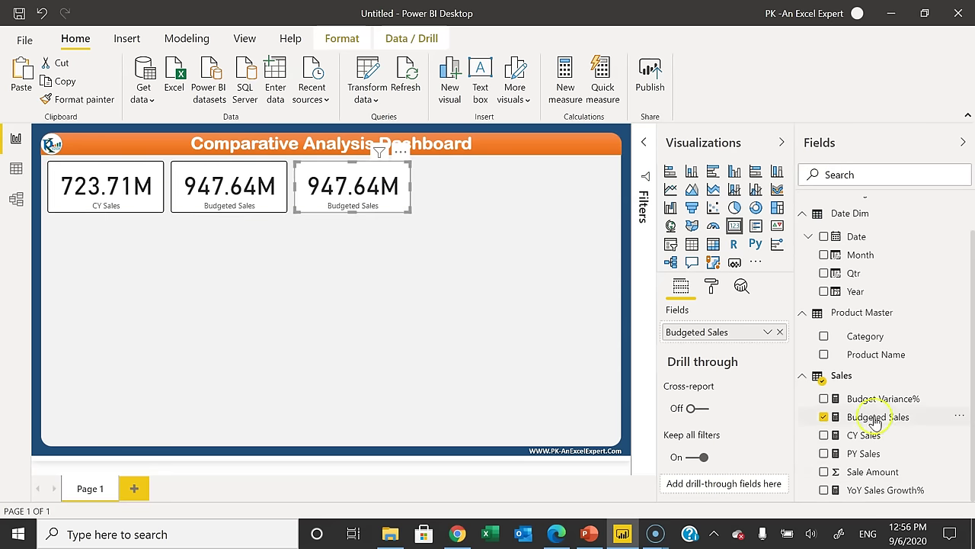
pyautogui.moveTo(911, 399); pyautogui.dragTo(740, 332)
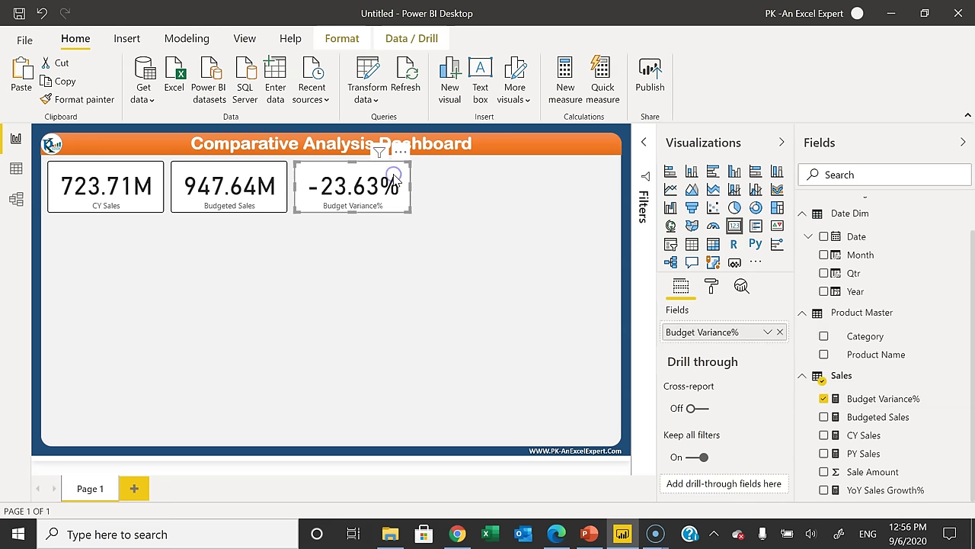
pyautogui.moveTo(397, 179); pyautogui.dragTo(479, 189)
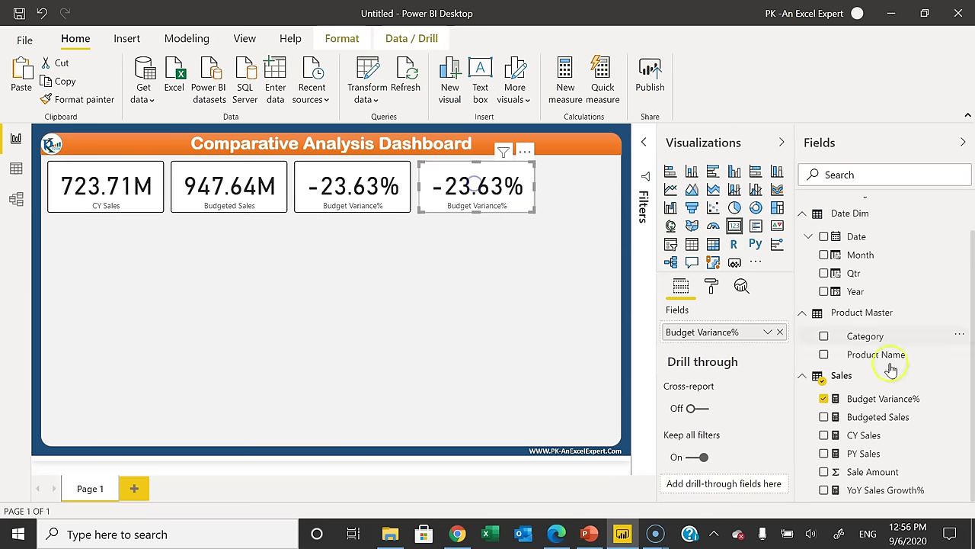
pyautogui.moveTo(863, 435); pyautogui.dragTo(738, 327)
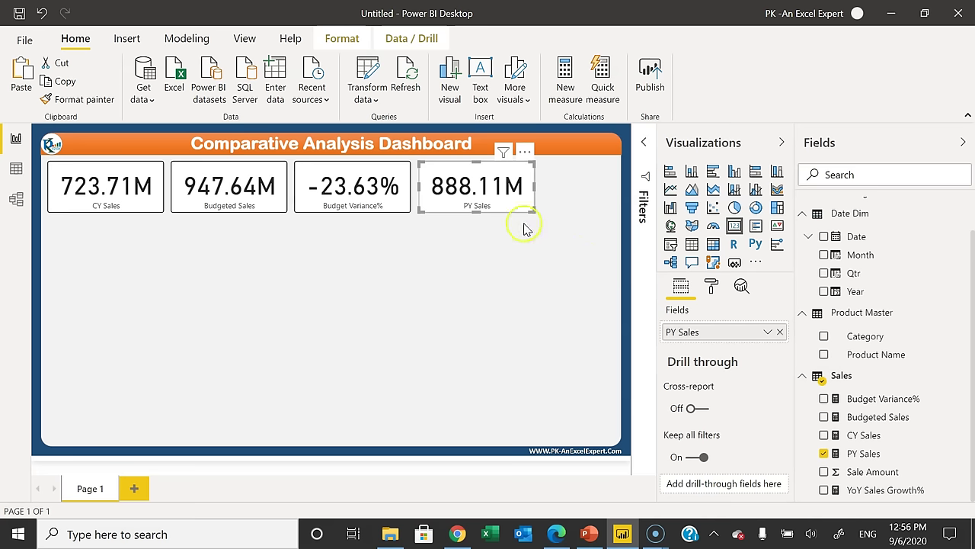
# Duplicate the PY Sales card, switch the copy to YoY Sales Growth%, and place it at the right end of the card row
pyautogui.hotkey('ctrl', 'v')
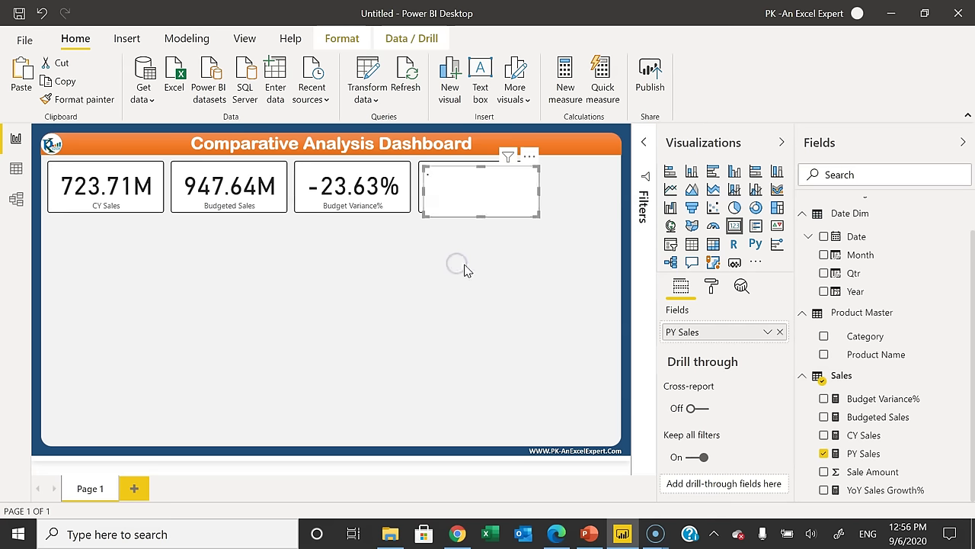
pyautogui.moveTo(494, 192); pyautogui.dragTo(496, 268)
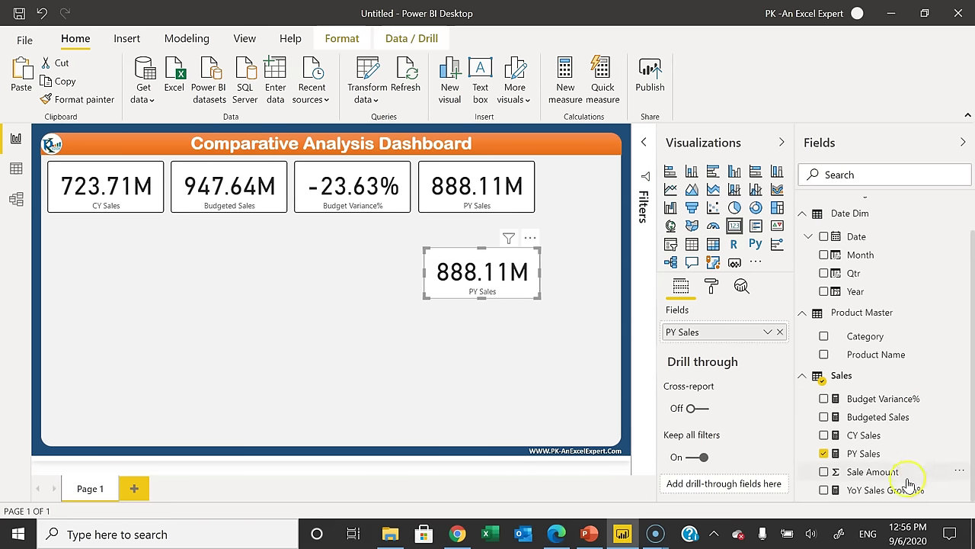
pyautogui.moveTo(890, 487); pyautogui.dragTo(740, 331)
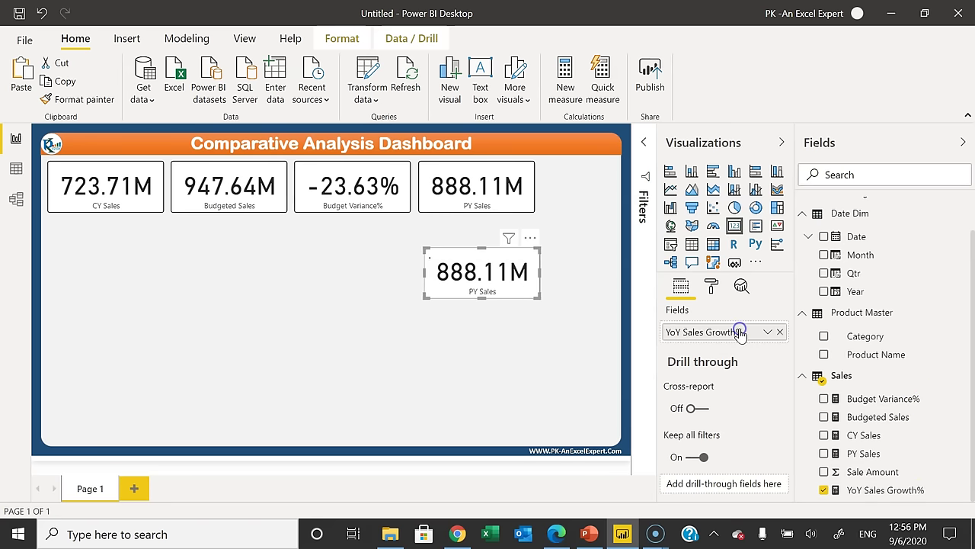
pyautogui.moveTo(496, 274); pyautogui.dragTo(579, 200)
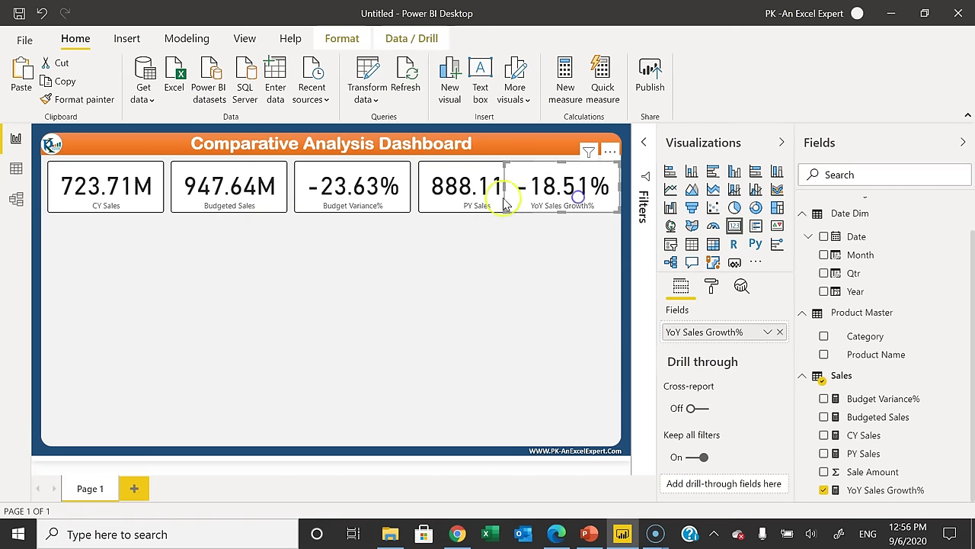
# Group the five cards, set edge to edge across the page, and narrow the whole group
pyautogui.click(455, 196)
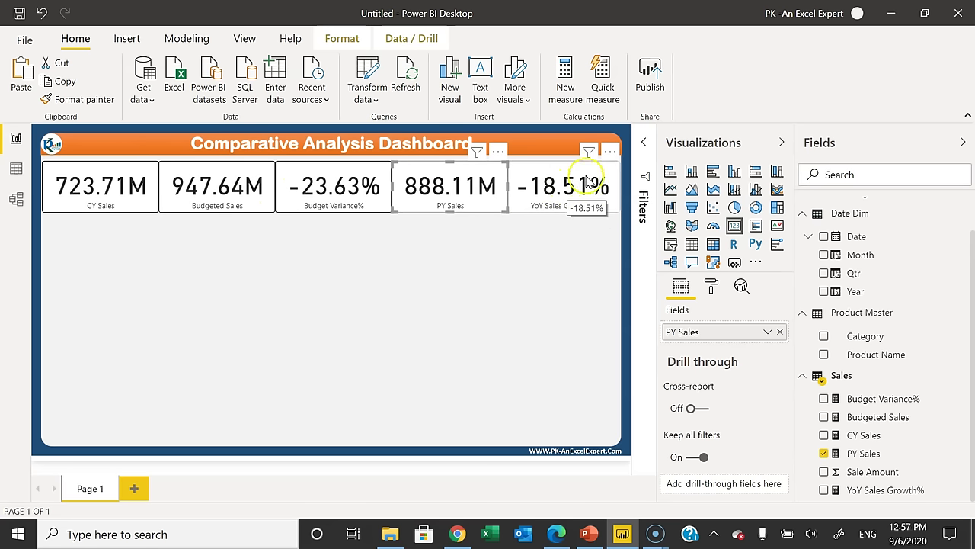
pyautogui.click(587, 180)
pyautogui.keyDown('ctrl'); pyautogui.click(458, 183); pyautogui.keyUp('ctrl')
pyautogui.keyDown('ctrl'); pyautogui.click(362, 183); pyautogui.keyUp('ctrl')
pyautogui.keyDown('ctrl'); pyautogui.click(229, 183); pyautogui.keyUp('ctrl')
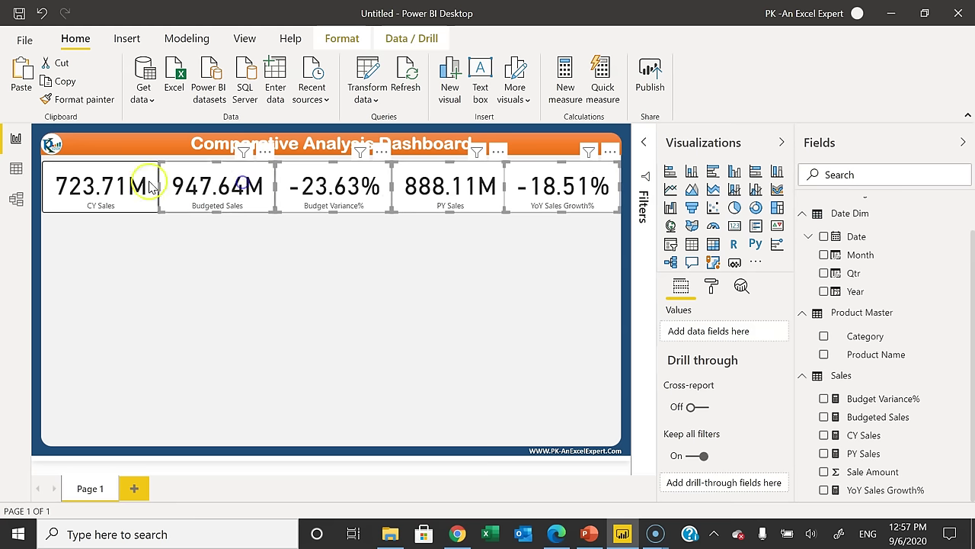
pyautogui.keyDown('ctrl'); pyautogui.click(150, 187); pyautogui.keyUp('ctrl')
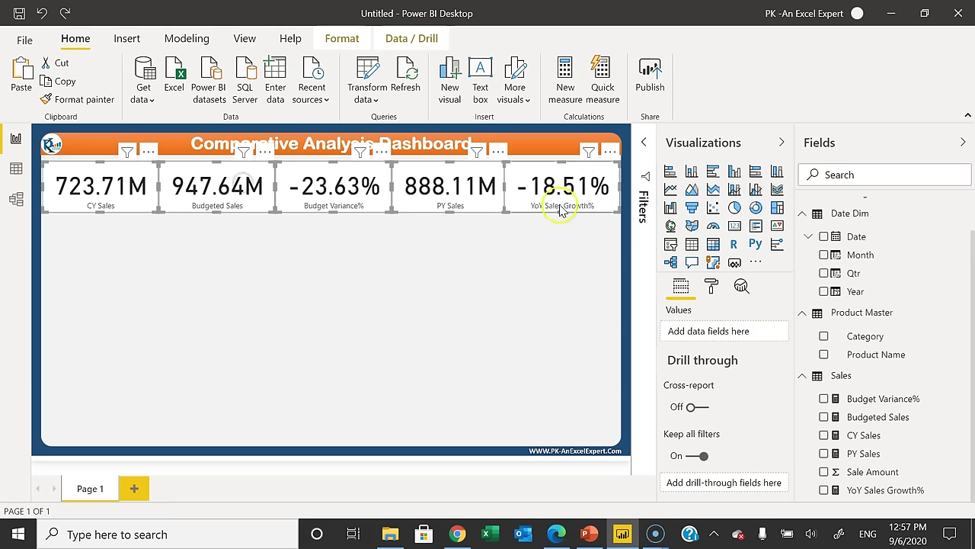
pyautogui.click(349, 44)
pyautogui.click(360, 92)
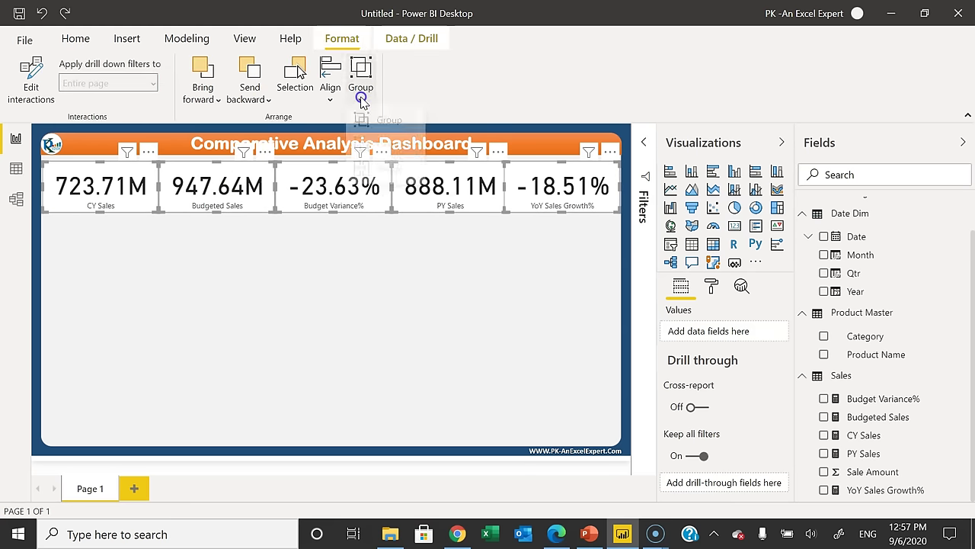
pyautogui.click(389, 126)
pyautogui.moveTo(618, 189); pyautogui.dragTo(577, 189)
# Spread the five cards across the page: move YoY Sales Growth% to the right edge, align all tops, and distribute them horizontally
pyautogui.click(523, 187)
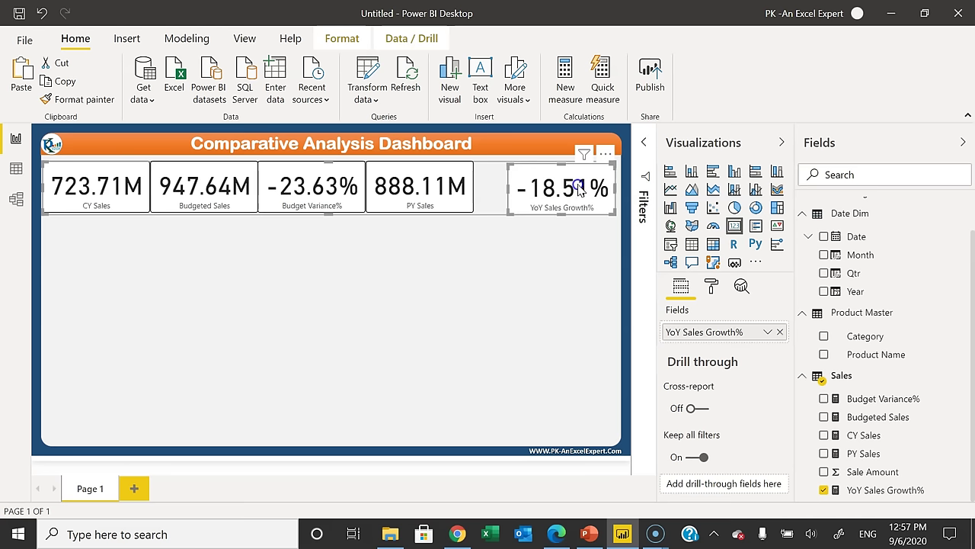
pyautogui.keyDown('ctrl'); pyautogui.click(445, 185); pyautogui.keyUp('ctrl')
pyautogui.keyDown('ctrl'); pyautogui.click(320, 186); pyautogui.keyUp('ctrl')
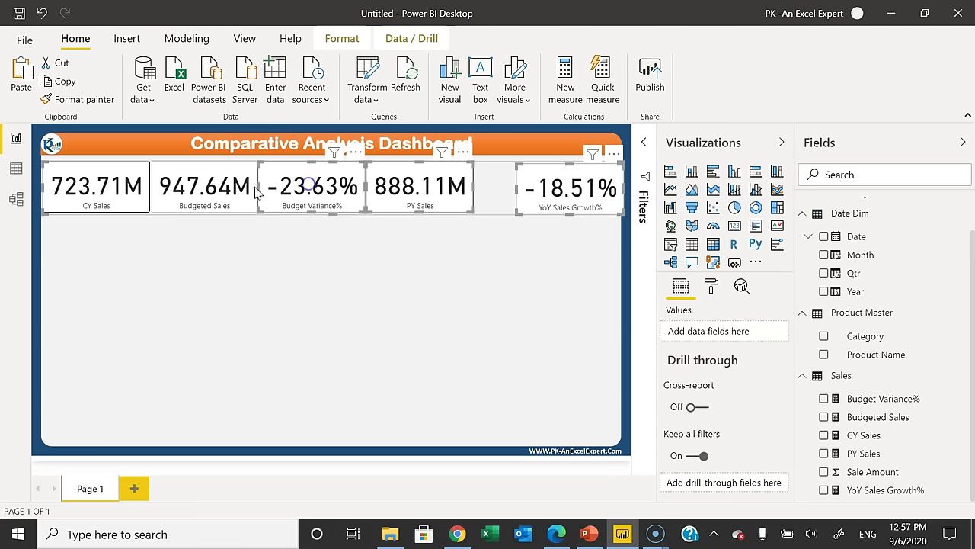
pyautogui.keyDown('ctrl'); pyautogui.click(207, 186); pyautogui.keyUp('ctrl')
pyautogui.keyDown('ctrl'); pyautogui.click(91, 195); pyautogui.keyUp('ctrl')
pyautogui.click(342, 38)
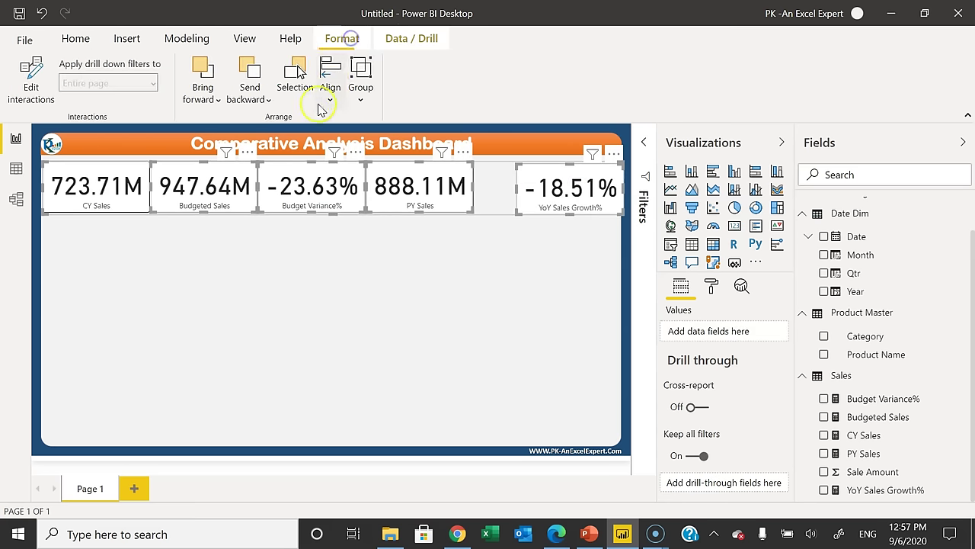
pyautogui.click(332, 98)
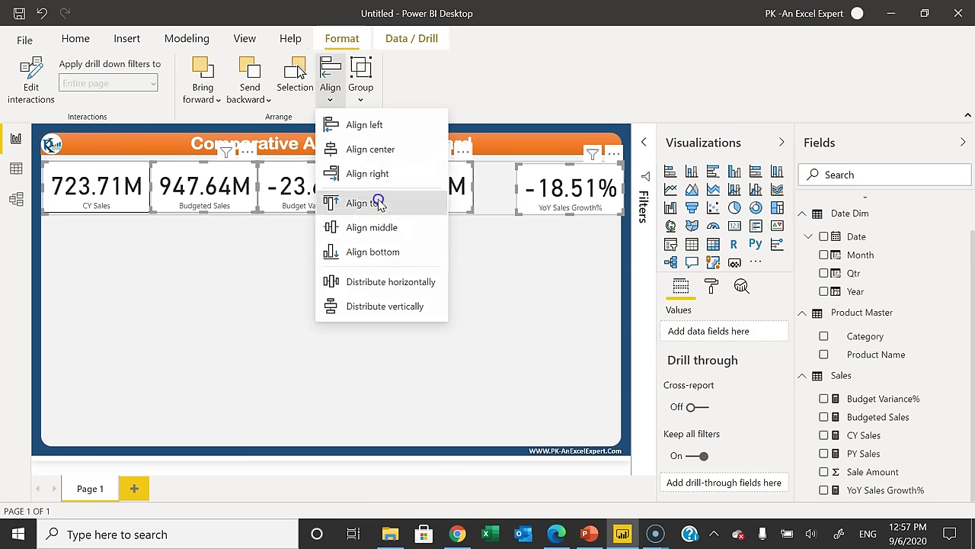
pyautogui.click(381, 202)
pyautogui.click(335, 87)
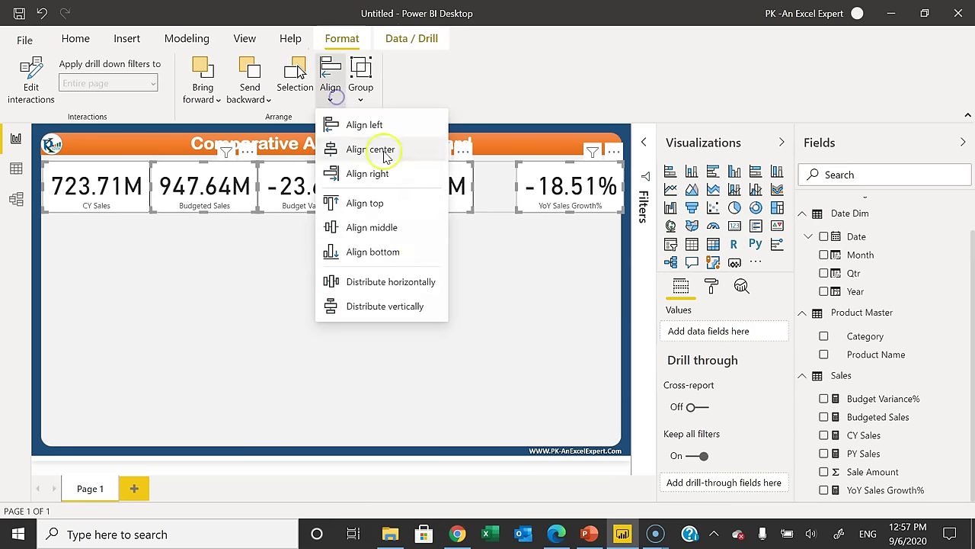
pyautogui.click(408, 288)
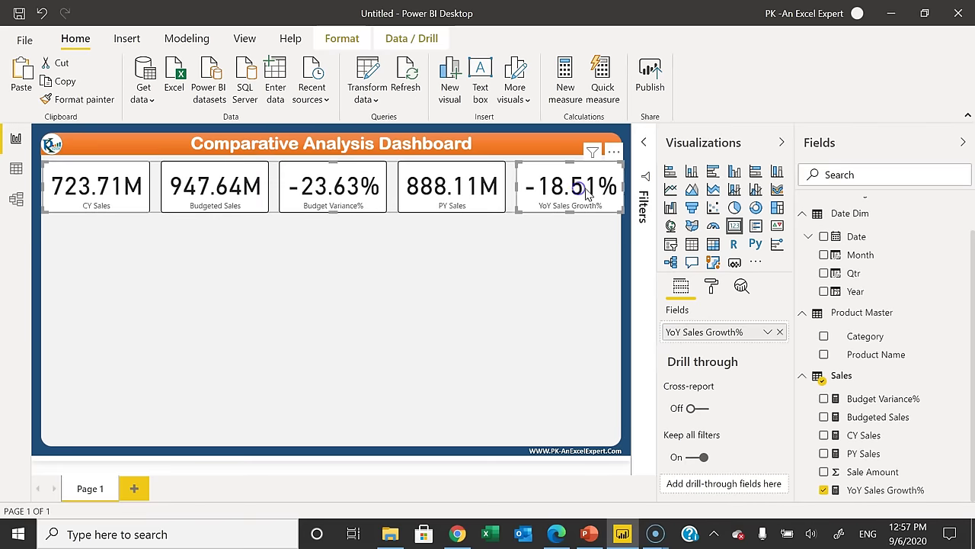
pyautogui.click(393, 279)
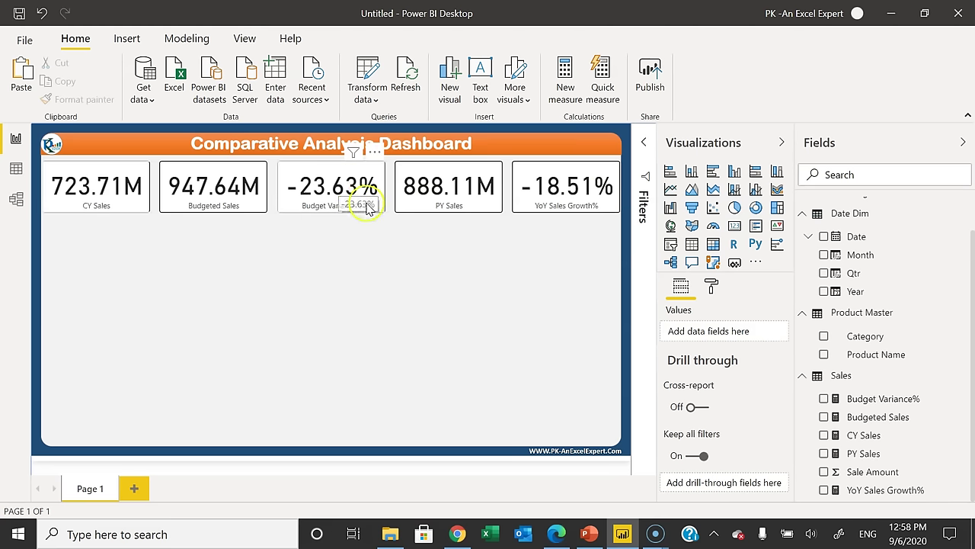
# Switch to color-hex.com in Chrome and copy the crimson swatch's colour code c3004f
pyautogui.hotkey('alt', 'Tab')
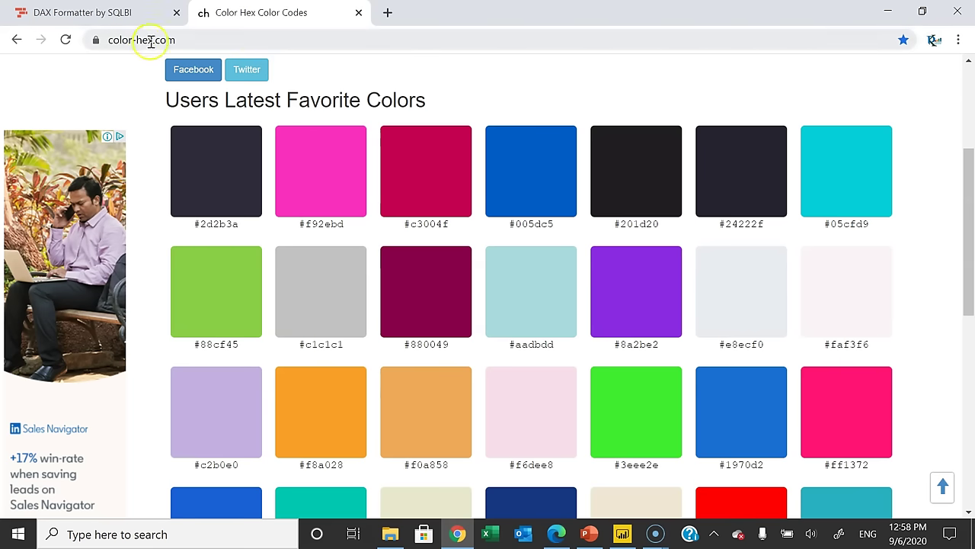
pyautogui.scroll(3, 686, 99)
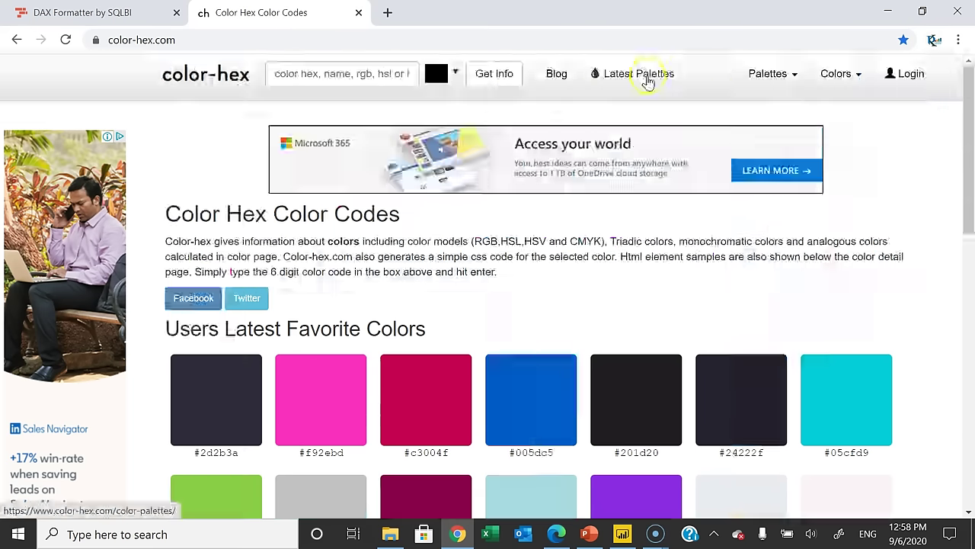
pyautogui.scroll(-1, 455, 383)
pyautogui.moveTo(452, 381); pyautogui.dragTo(419, 377)
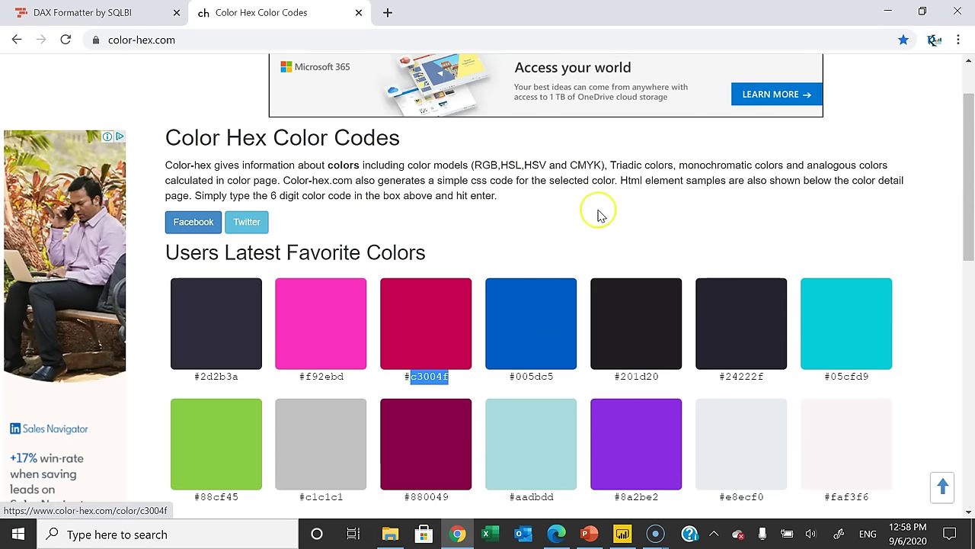
# Switch back to Power BI Desktop and open conditional formatting for the Budget Variance% card's data label color
pyautogui.hotkey('alt', 'Tab')
pyautogui.click(350, 191)
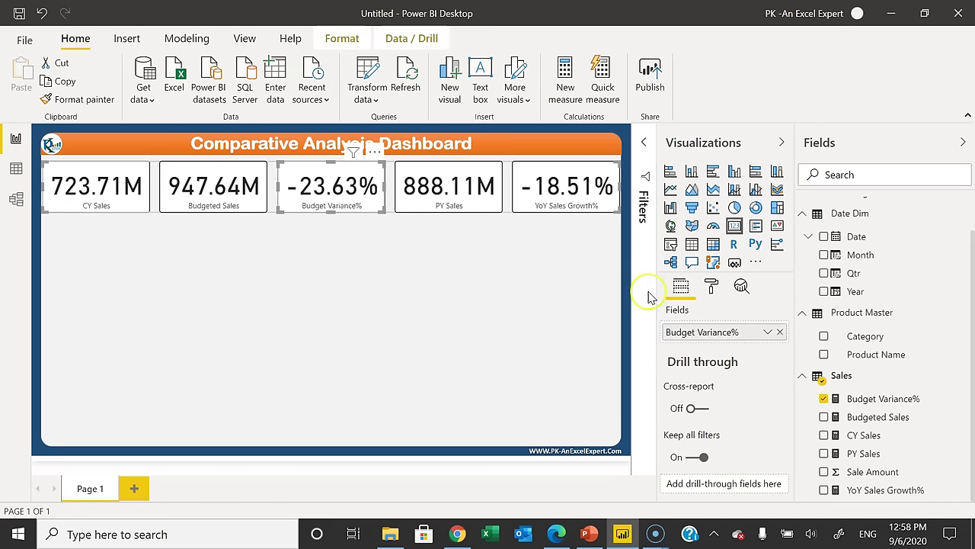
pyautogui.click(713, 286)
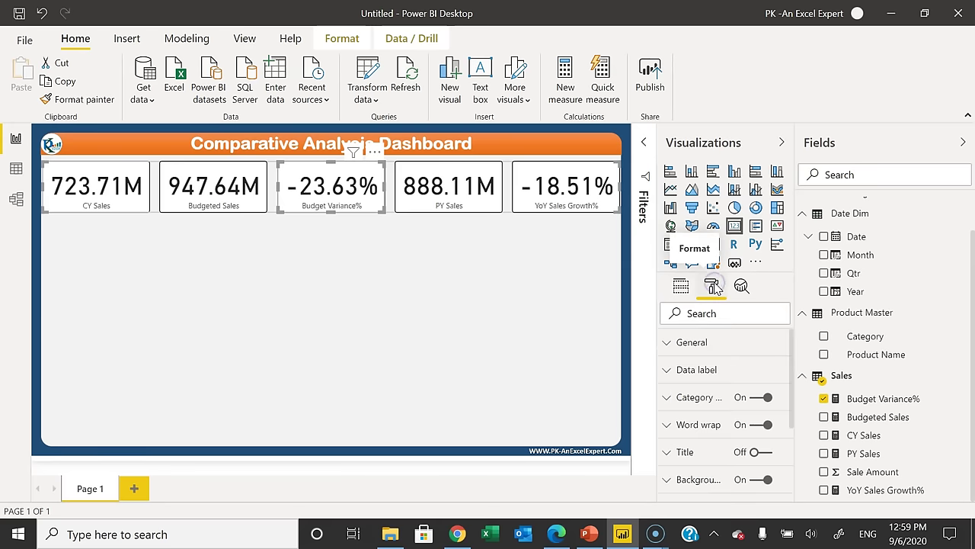
pyautogui.click(723, 372)
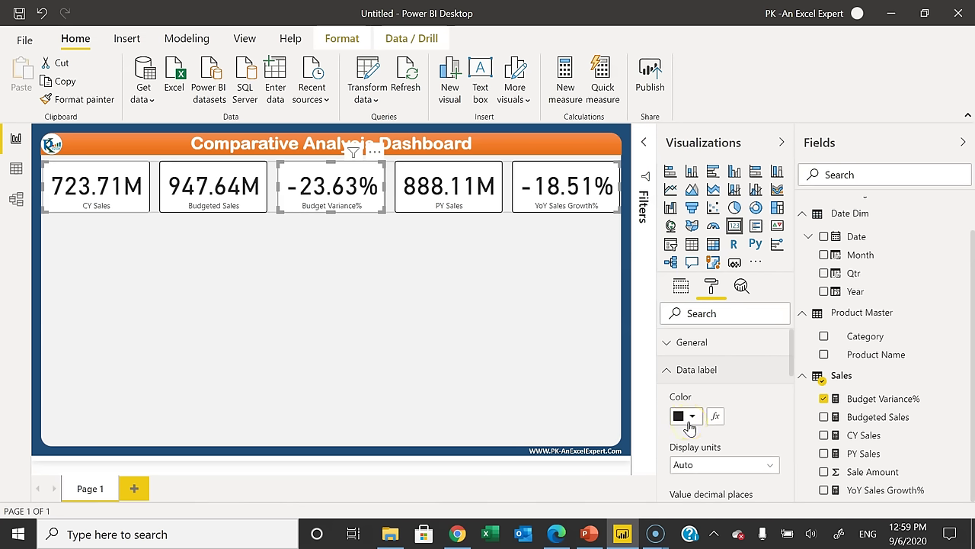
pyautogui.click(717, 420)
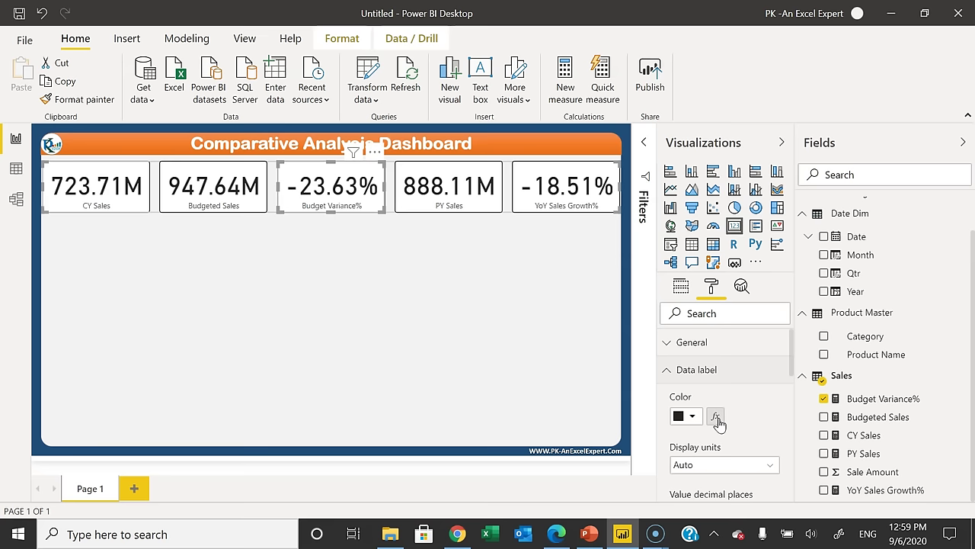
pyautogui.click(718, 419)
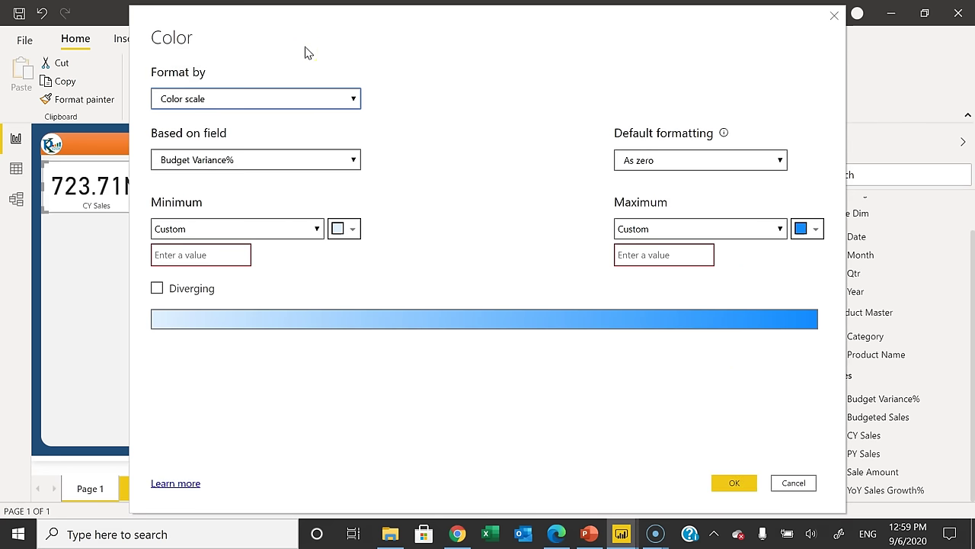
# Format the color by rules, with the first rule covering values from 0 with no maximum in custom color c3004f
pyautogui.click(282, 98)
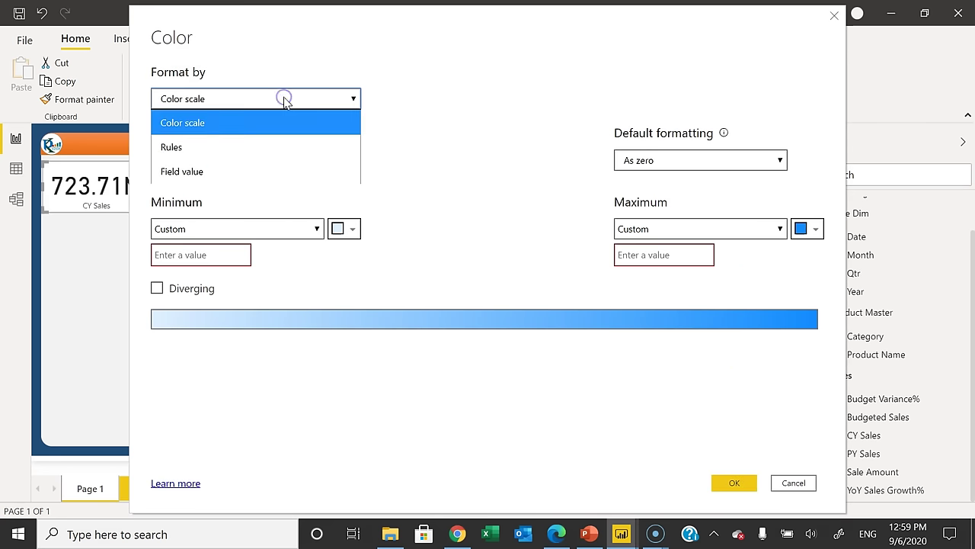
pyautogui.click(234, 147)
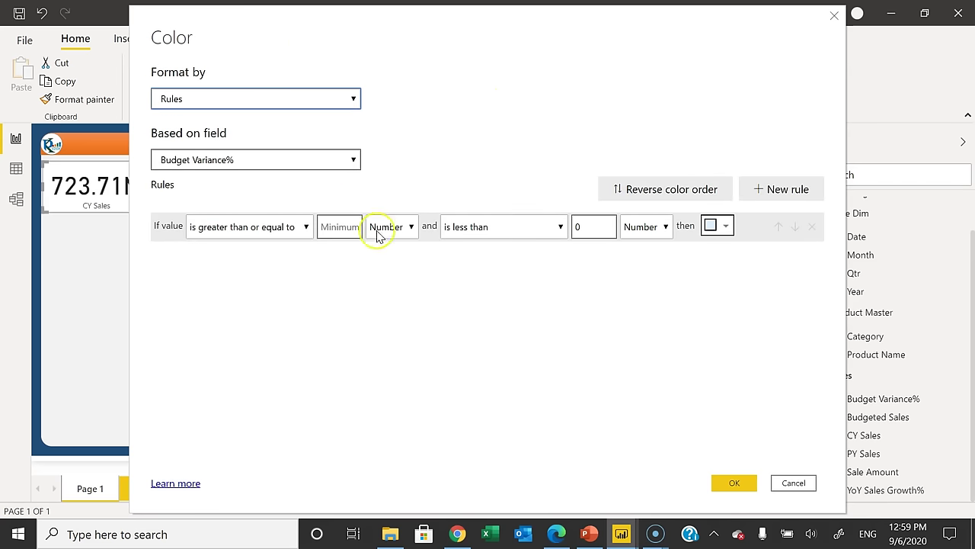
pyautogui.click(347, 226)
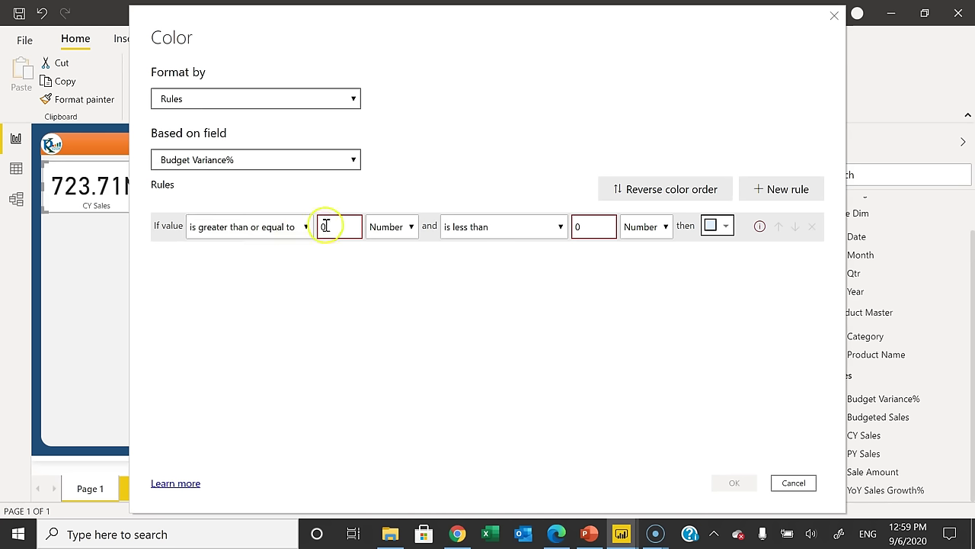
pyautogui.click(579, 227)
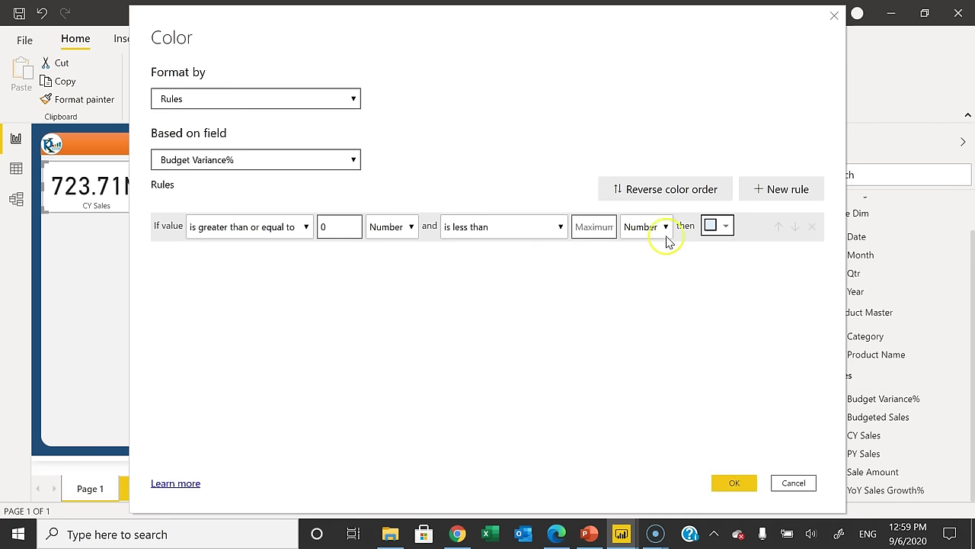
pyautogui.click(728, 226)
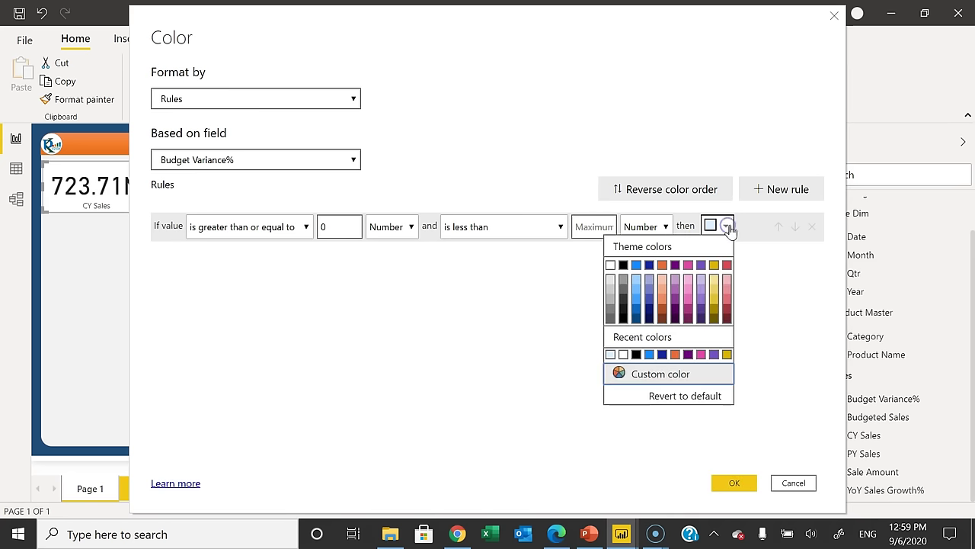
pyautogui.click(660, 375)
pyautogui.write('c3004f')
pyautogui.click(784, 348)
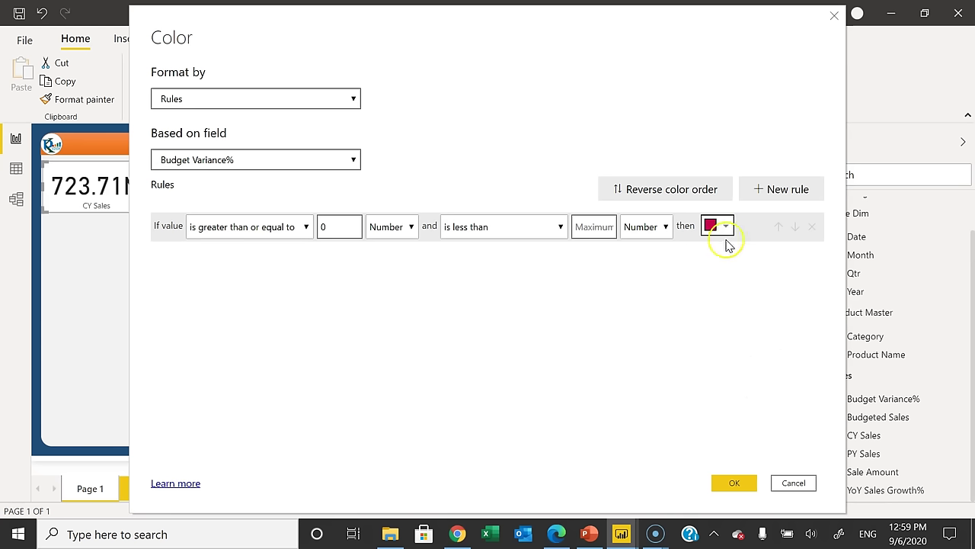
# Switch to color-hex.com in Chrome and copy the green swatch's color code 88cf45
pyautogui.click(457, 536)
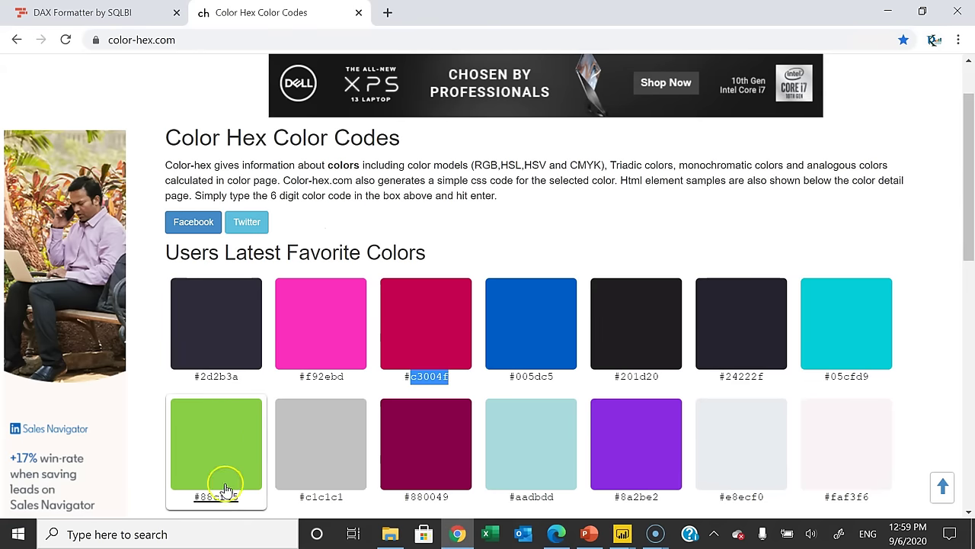
pyautogui.moveTo(242, 497); pyautogui.dragTo(201, 505)
pyautogui.hotkey('ctrl', 'c')
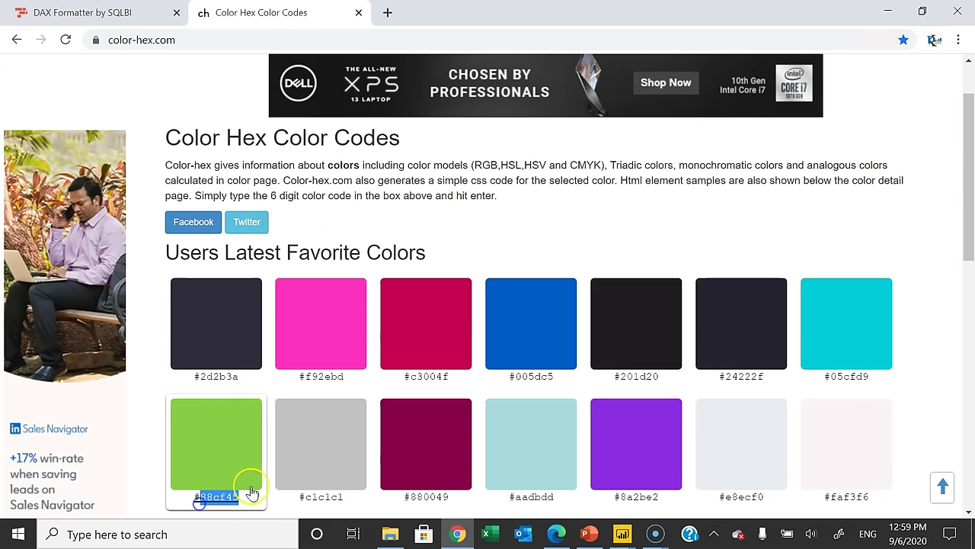
# Return to Power BI Desktop and replace the first rule's color with the copied custom color 88cf45
pyautogui.hotkey('alt', 'Tab')
pyautogui.click(725, 226)
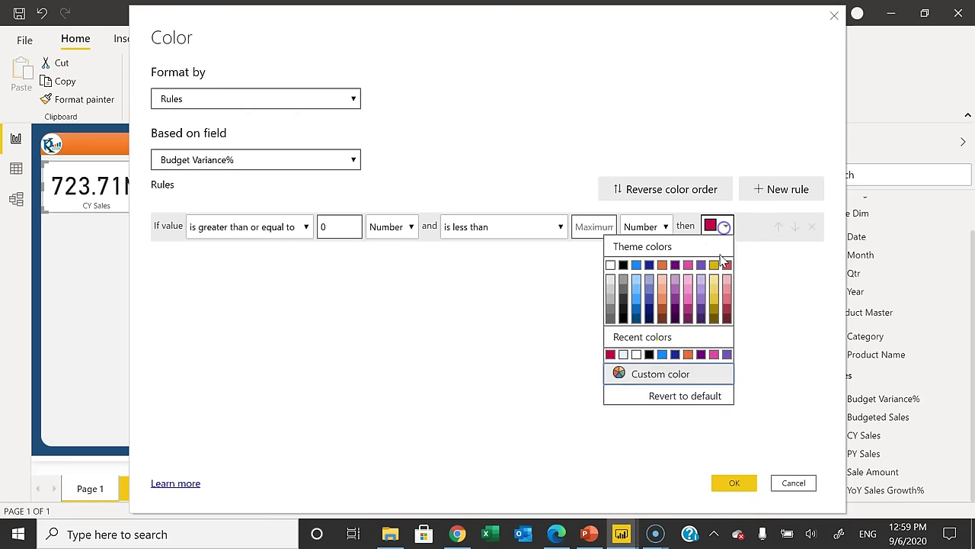
pyautogui.click(661, 379)
pyautogui.moveTo(660, 385); pyautogui.dragTo(614, 376)
pyautogui.hotkey('ctrl', 'v')
pyautogui.click(776, 304)
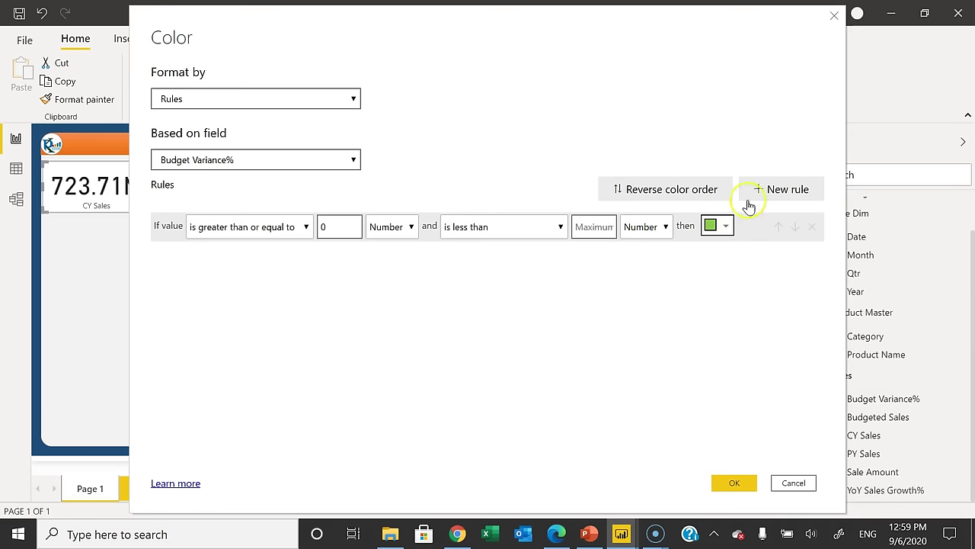
# Add a second rule coloring values less than 0, with no minimum, in the recent crimson, and apply the rules
pyautogui.click(775, 189)
pyautogui.click(299, 256)
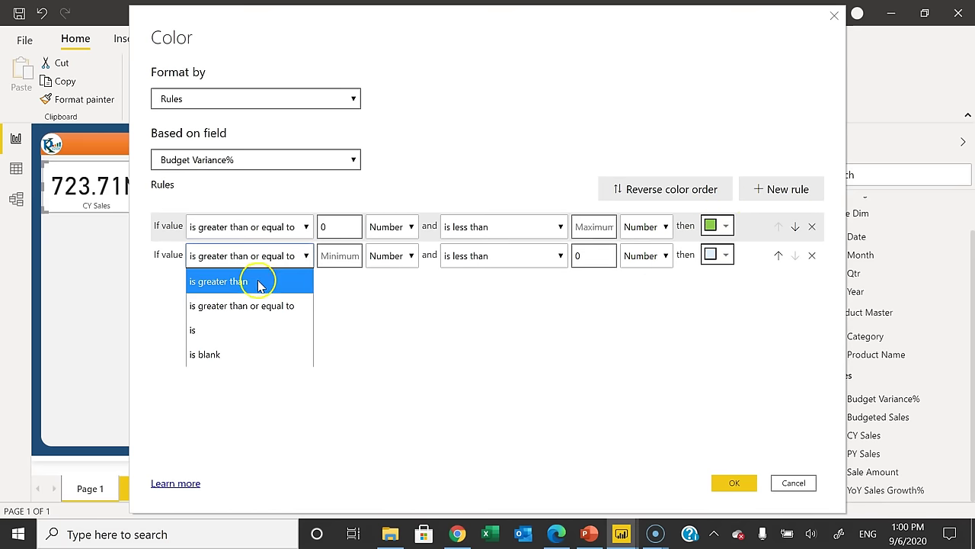
pyautogui.click(259, 305)
pyautogui.click(330, 256)
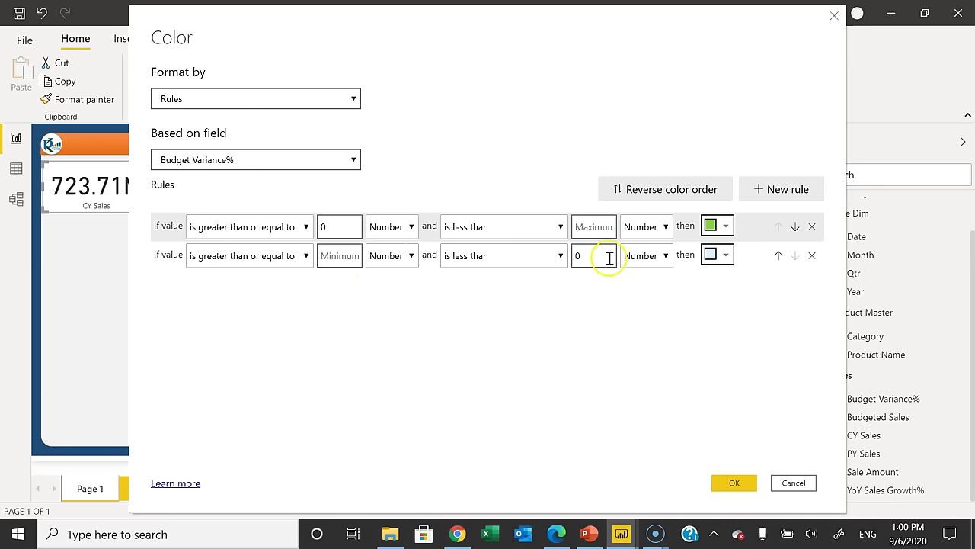
pyautogui.click(720, 255)
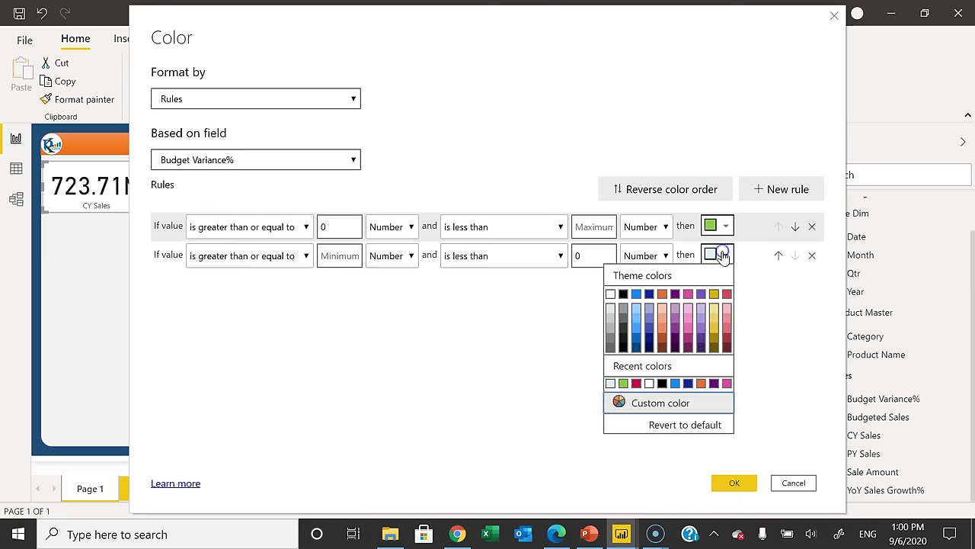
pyautogui.click(636, 383)
pyautogui.click(732, 483)
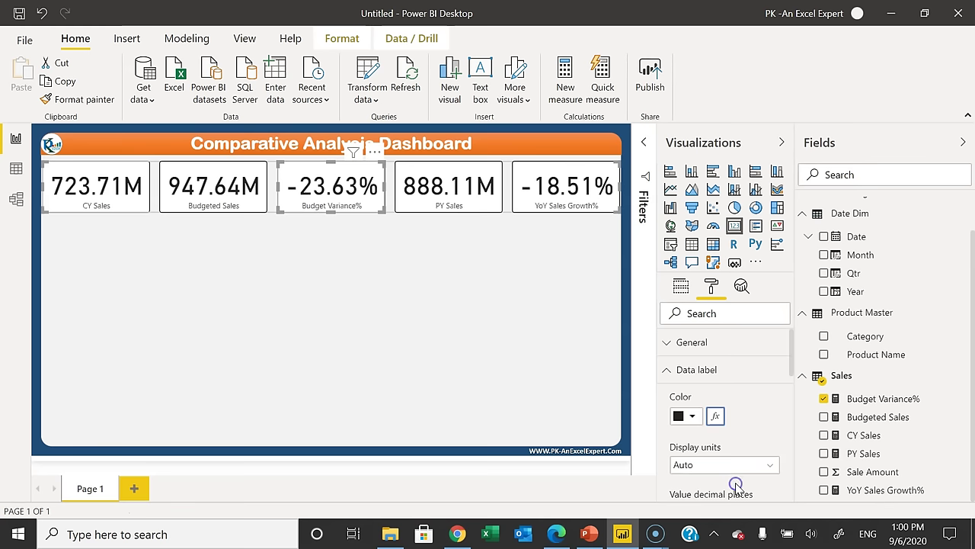
pyautogui.click(419, 263)
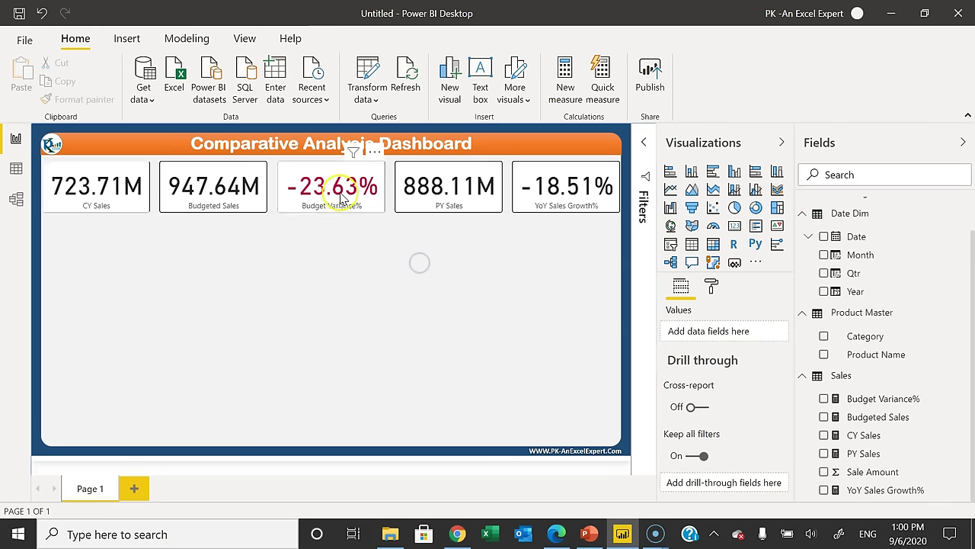
# Copy the Budget Variance% card's formatting onto the YoY Sales Growth% card with the Format painter
pyautogui.click(343, 177)
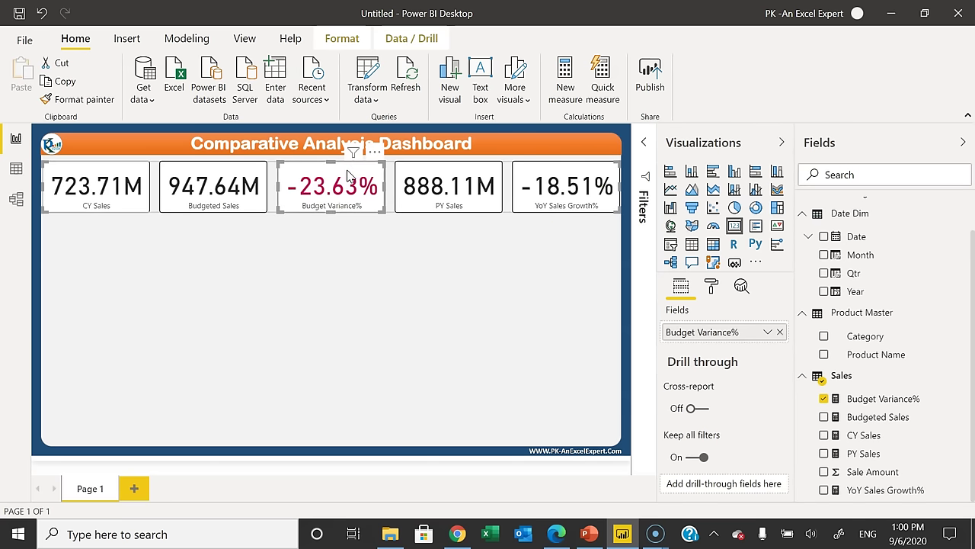
pyautogui.click(85, 99)
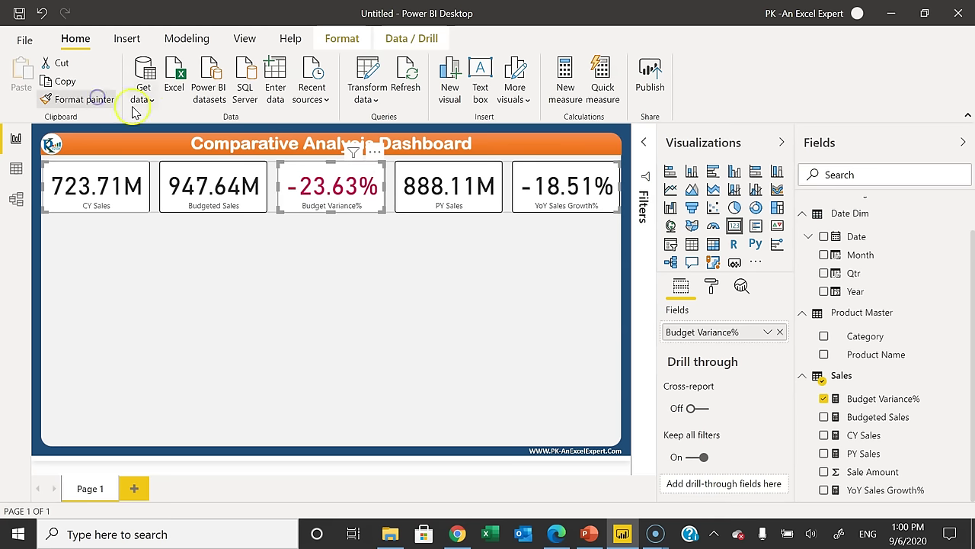
pyautogui.click(565, 181)
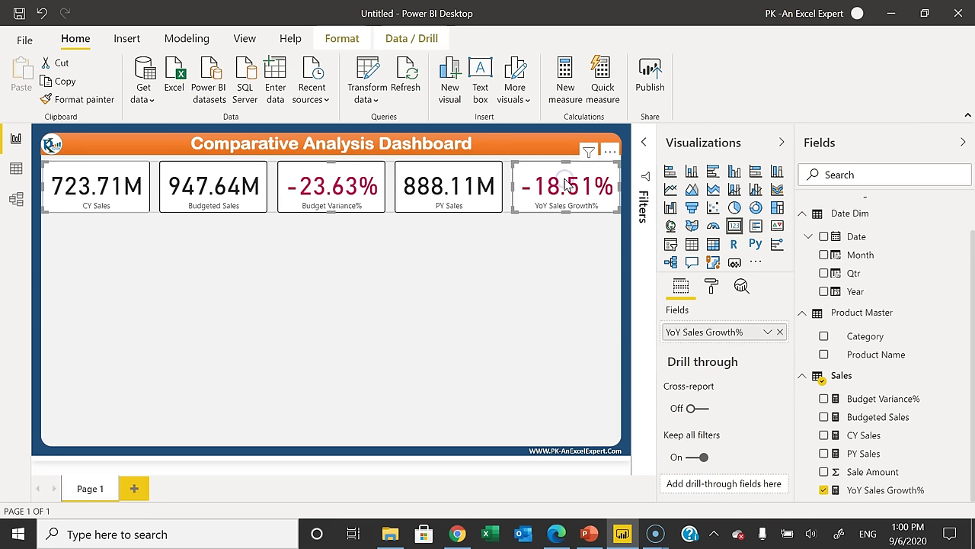
pyautogui.click(561, 259)
# Add a slicer with Year, Qtr and Month from Date Dim below the cards and enlarge it
pyautogui.click(672, 245)
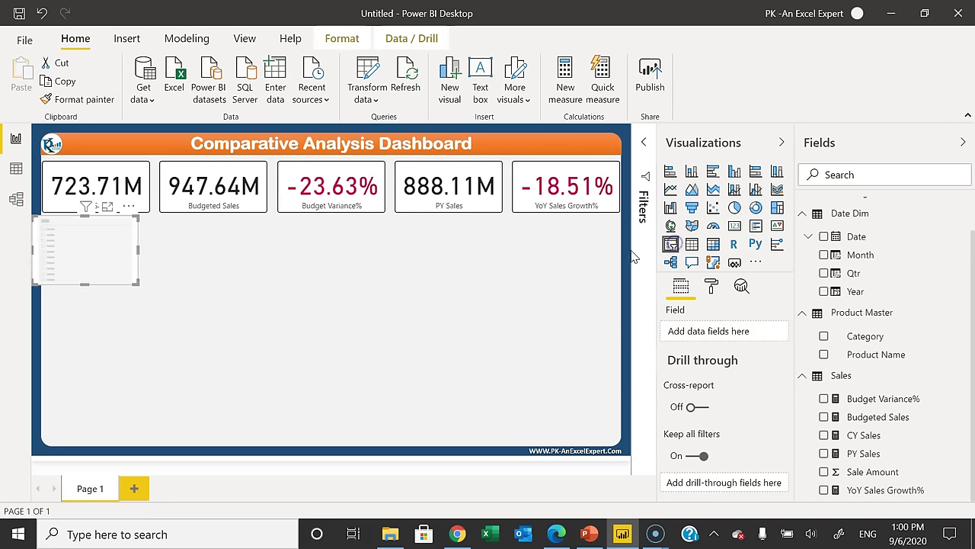
pyautogui.moveTo(104, 234); pyautogui.dragTo(177, 261)
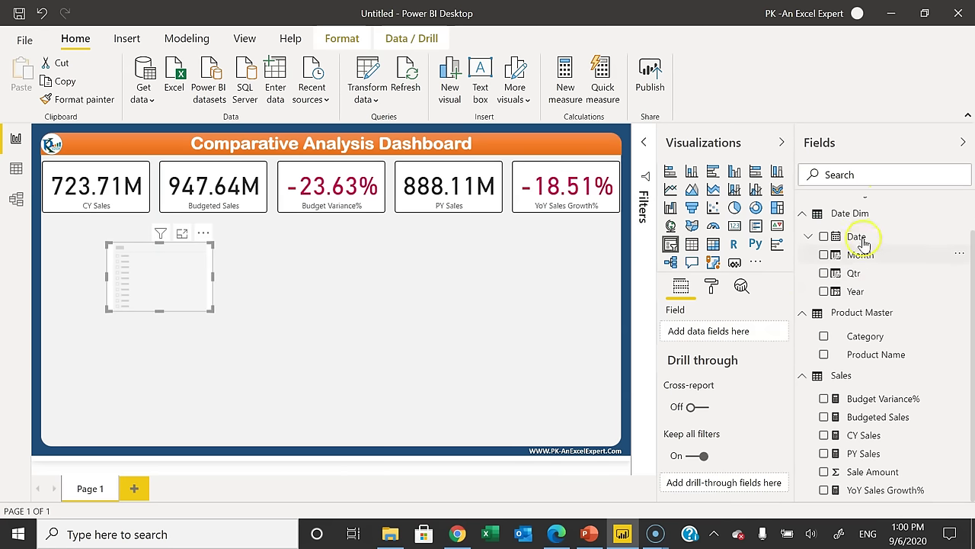
pyautogui.moveTo(855, 291); pyautogui.dragTo(724, 331)
pyautogui.moveTo(854, 273); pyautogui.dragTo(754, 339)
pyautogui.moveTo(860, 254); pyautogui.dragTo(724, 370)
pyautogui.moveTo(214, 310); pyautogui.dragTo(214, 327)
pyautogui.moveTo(203, 333); pyautogui.dragTo(213, 322)
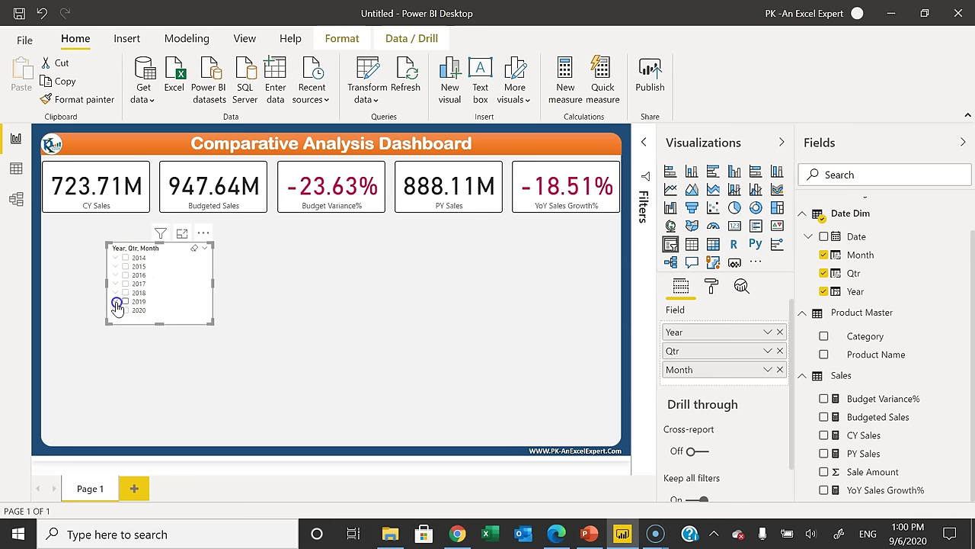
pyautogui.moveTo(213, 322); pyautogui.dragTo(224, 352)
# Try out the slicer by expanding 2019 down to the months of Qtr 1, collapsing it, and filtering by 2019
pyautogui.click(126, 310)
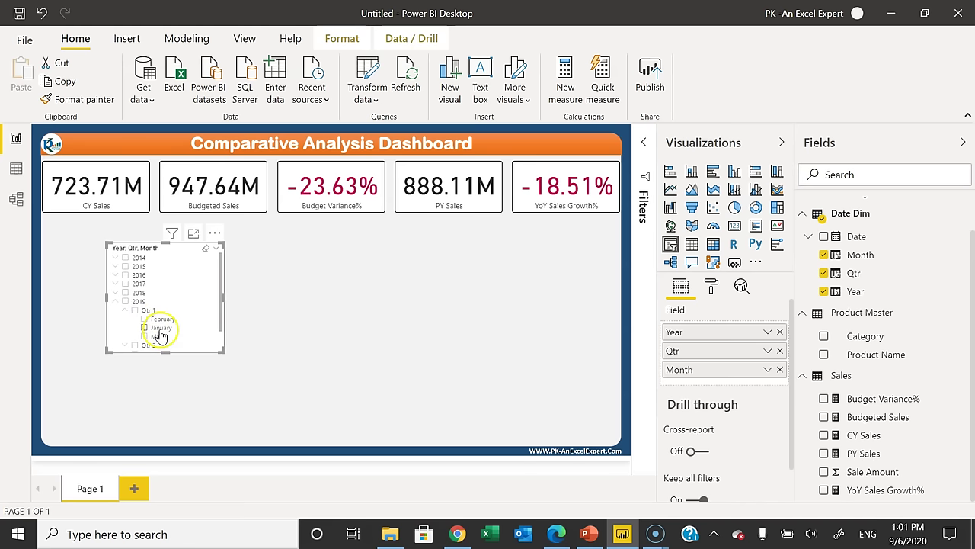
pyautogui.click(130, 312)
pyautogui.click(127, 302)
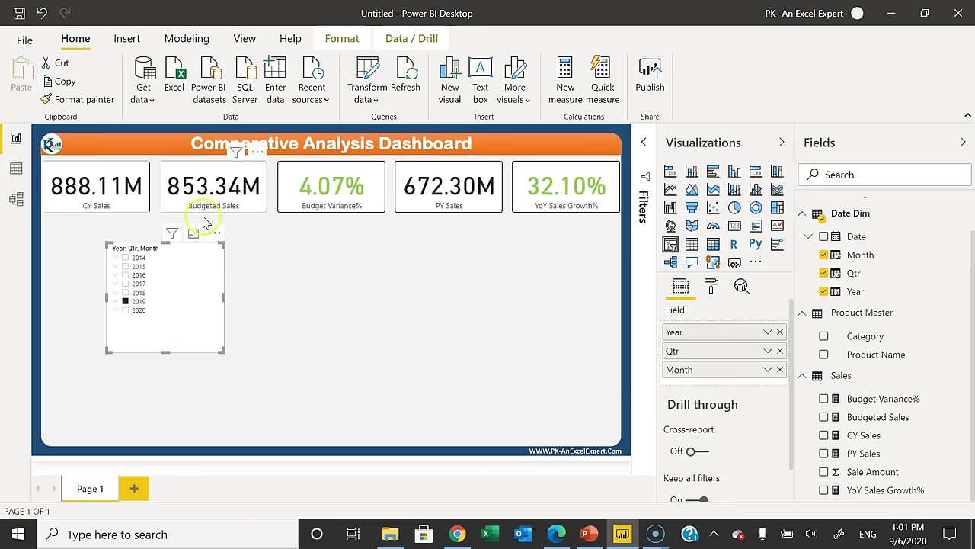
pyautogui.click(150, 297)
pyautogui.click(138, 302)
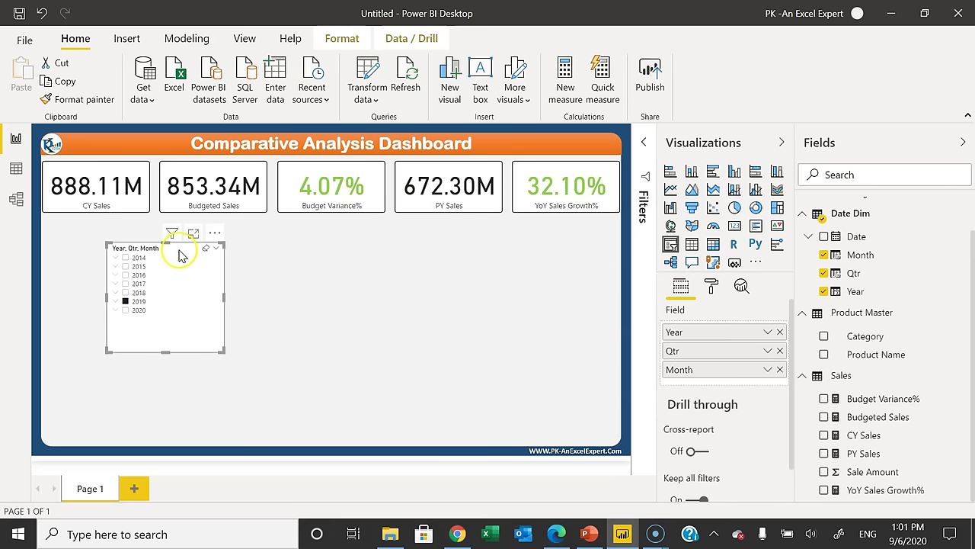
# Move the slicer slightly right, change it to a dropdown, and shrink its box to fit
pyautogui.moveTo(177, 254); pyautogui.dragTo(235, 259)
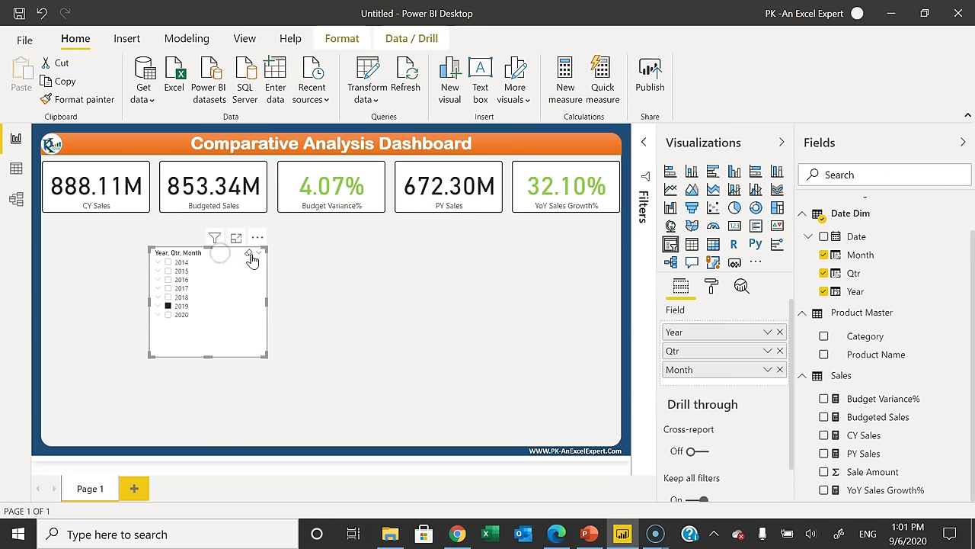
pyautogui.click(257, 259)
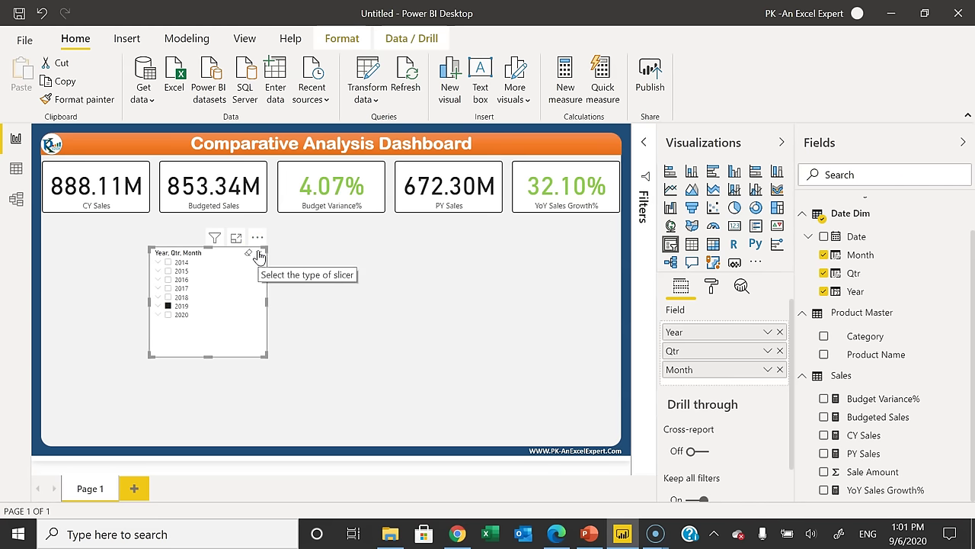
pyautogui.click(259, 256)
pyautogui.click(279, 282)
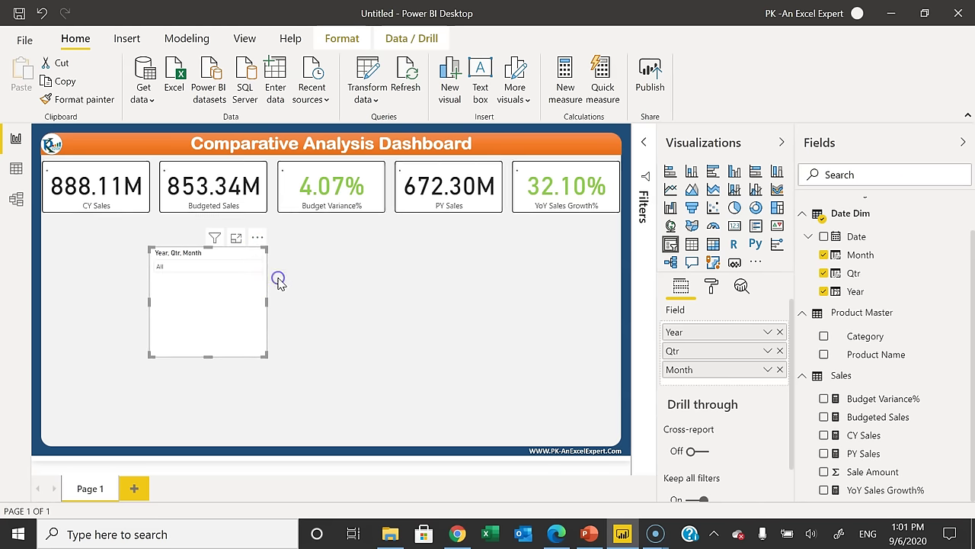
pyautogui.moveTo(266, 355); pyautogui.dragTo(238, 276)
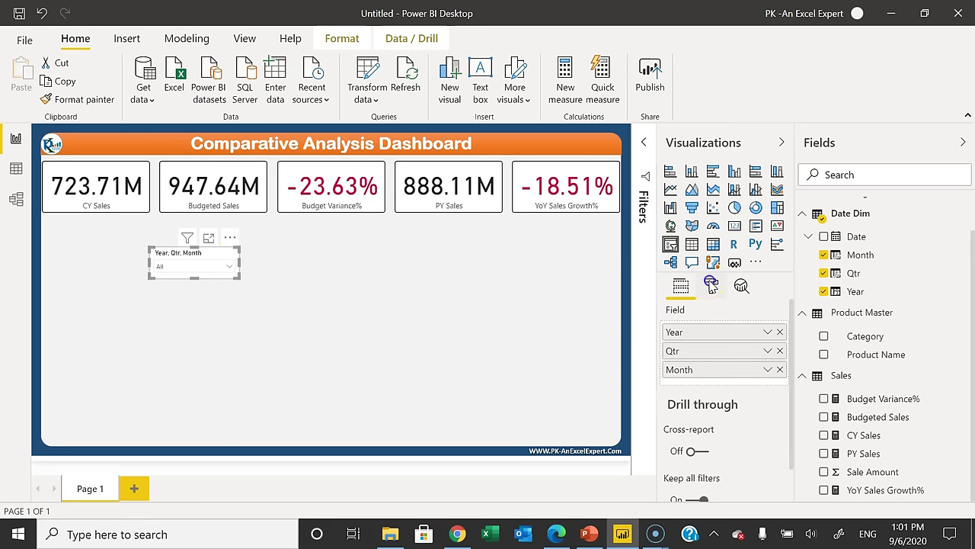
# Turn off the slicer's header and background, and reduce its height to a single row
pyautogui.click(711, 285)
pyautogui.click(758, 397)
pyautogui.moveTo(236, 278); pyautogui.dragTo(241, 269)
pyautogui.click(770, 480)
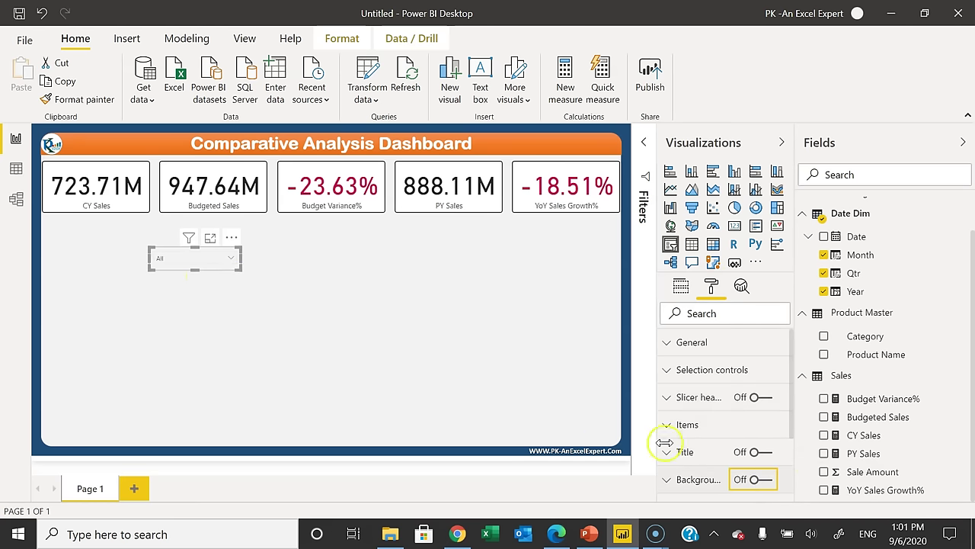
# Set the slicer items' background to white and move the slicer onto the right end of the orange title banner
pyautogui.click(680, 424)
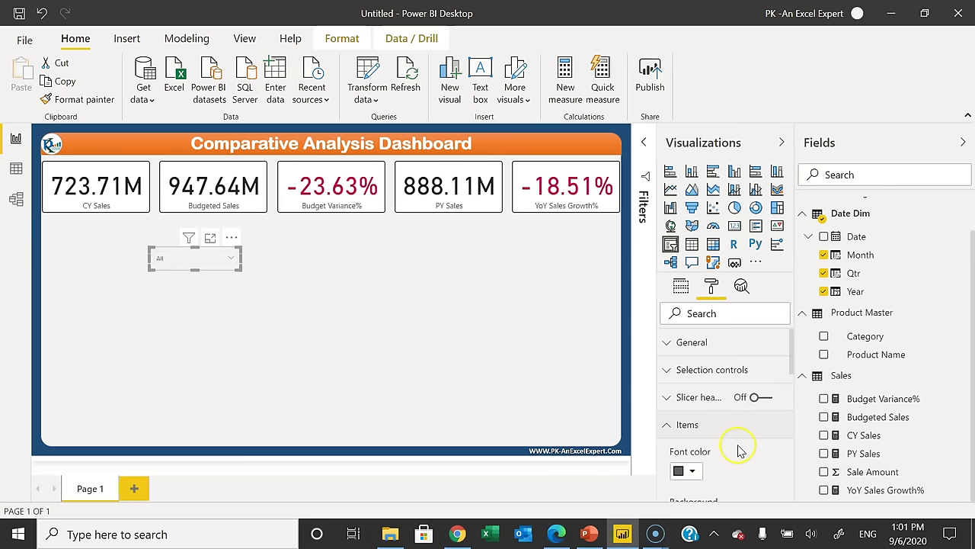
pyautogui.scroll(-1, 737, 449)
pyautogui.click(685, 446)
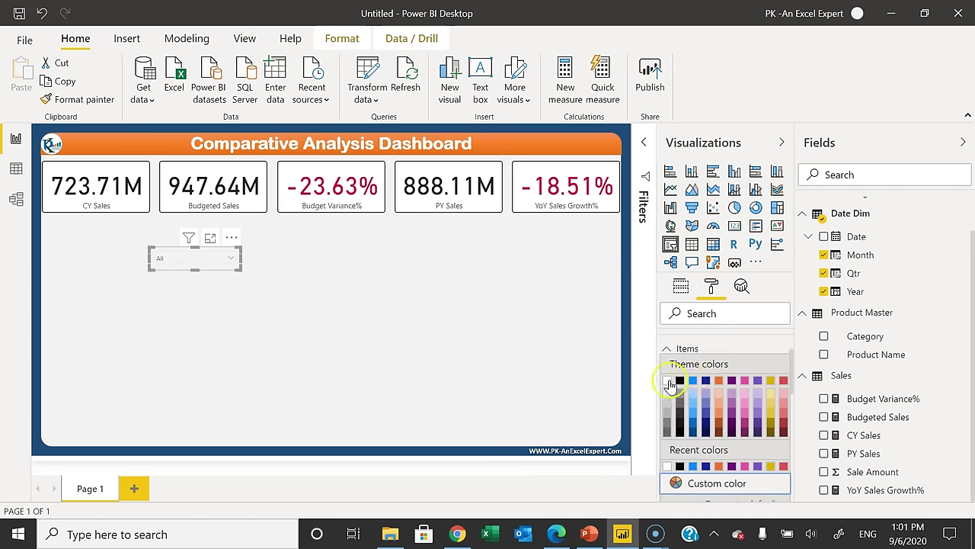
pyautogui.click(669, 381)
pyautogui.moveTo(211, 268); pyautogui.dragTo(601, 161)
# Filter the dashboard to 2019 using the slicer in the title banner
pyautogui.click(570, 145)
pyautogui.click(561, 200)
pyautogui.click(545, 285)
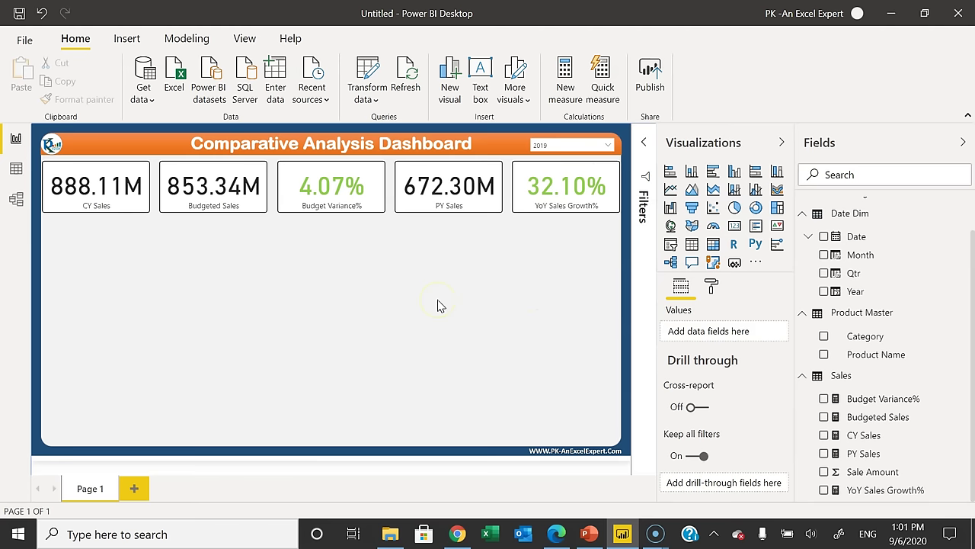
# Check the finished dashboard in Edge, and add an enlarged donut chart below the first two cards in Power BI Desktop
pyautogui.click(556, 534)
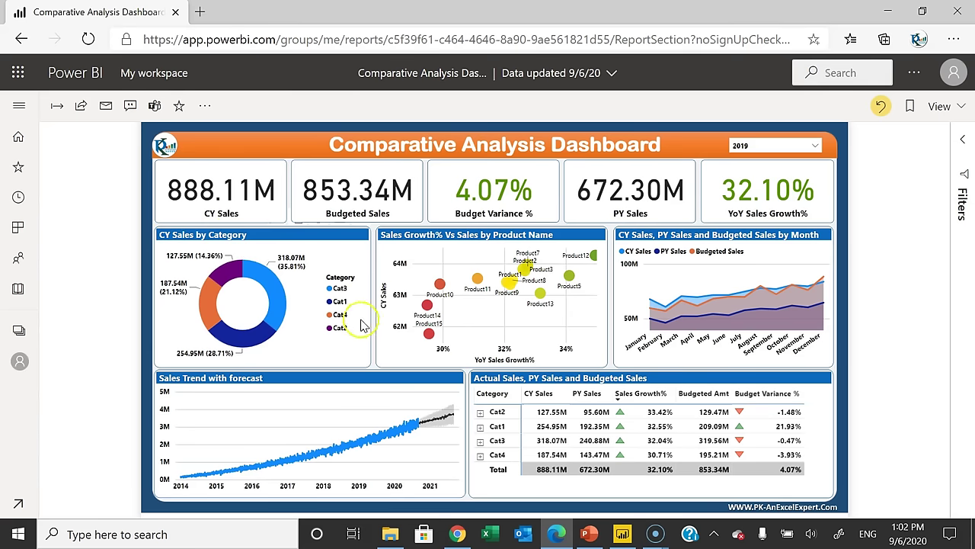
pyautogui.hotkey('alt', 'Tab')
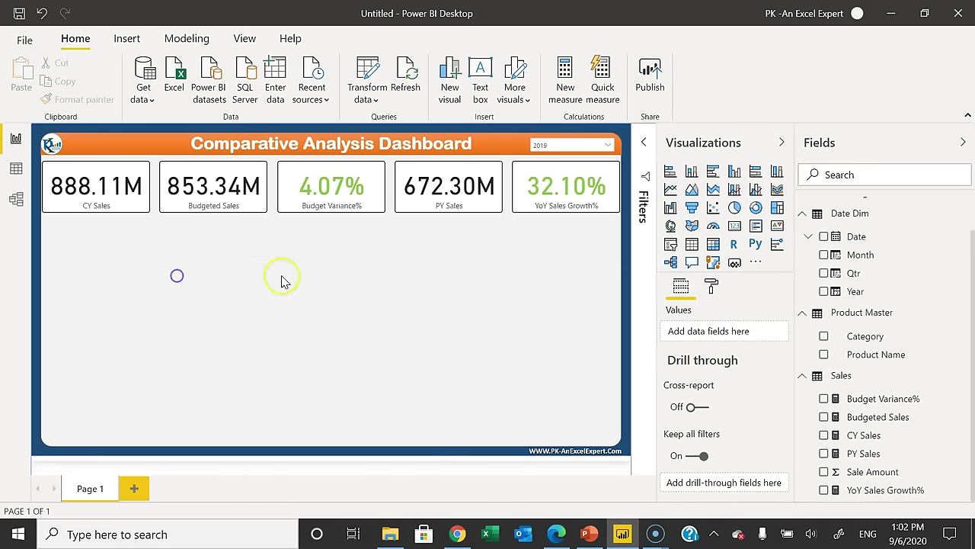
pyautogui.click(757, 208)
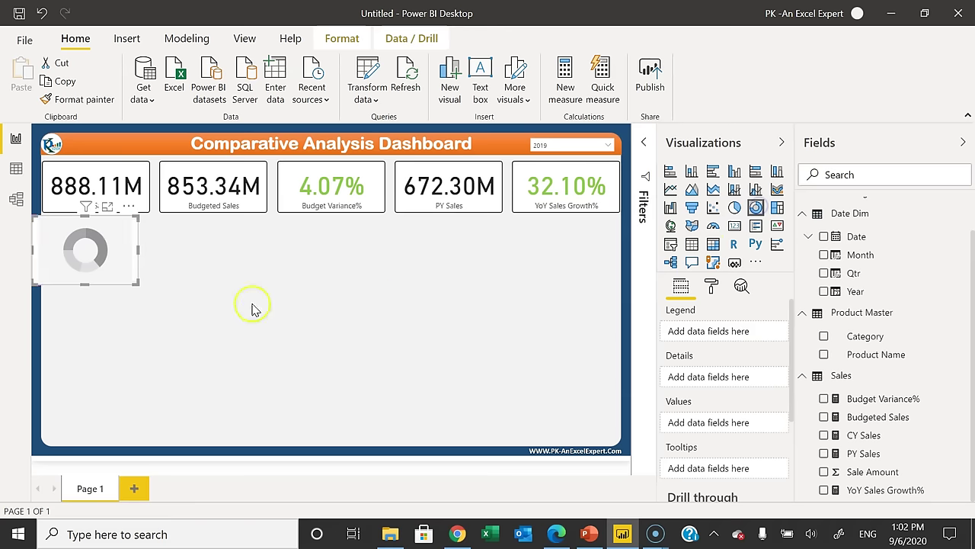
pyautogui.moveTo(149, 291); pyautogui.dragTo(239, 311)
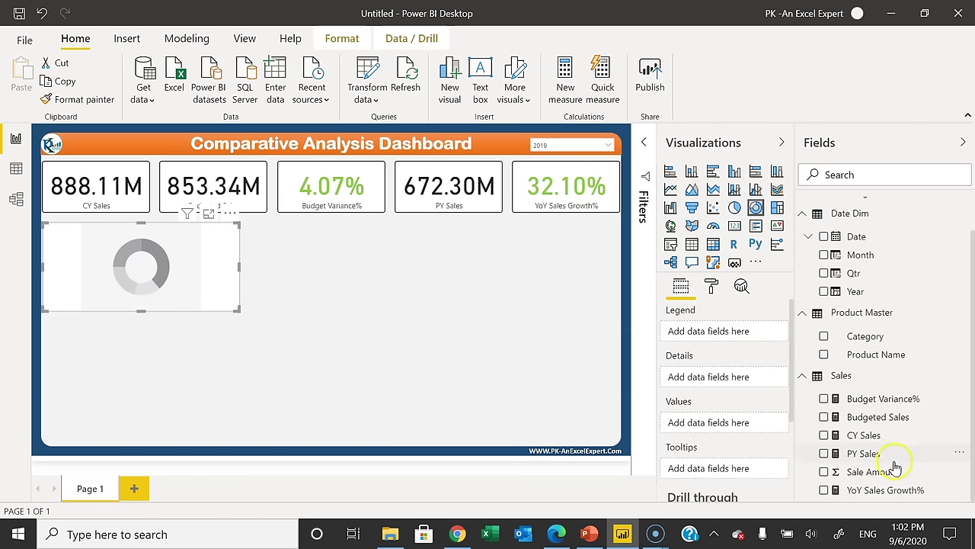
# Assign Category as the donut chart's legend and CY Sales as its values, and make the chart slightly taller
pyautogui.moveTo(869, 339); pyautogui.dragTo(706, 332)
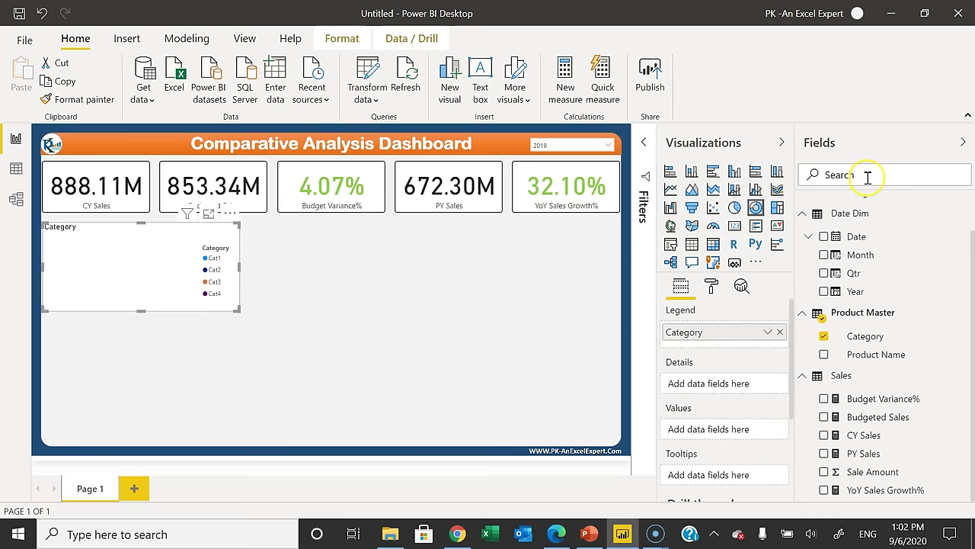
pyautogui.moveTo(863, 434); pyautogui.dragTo(729, 430)
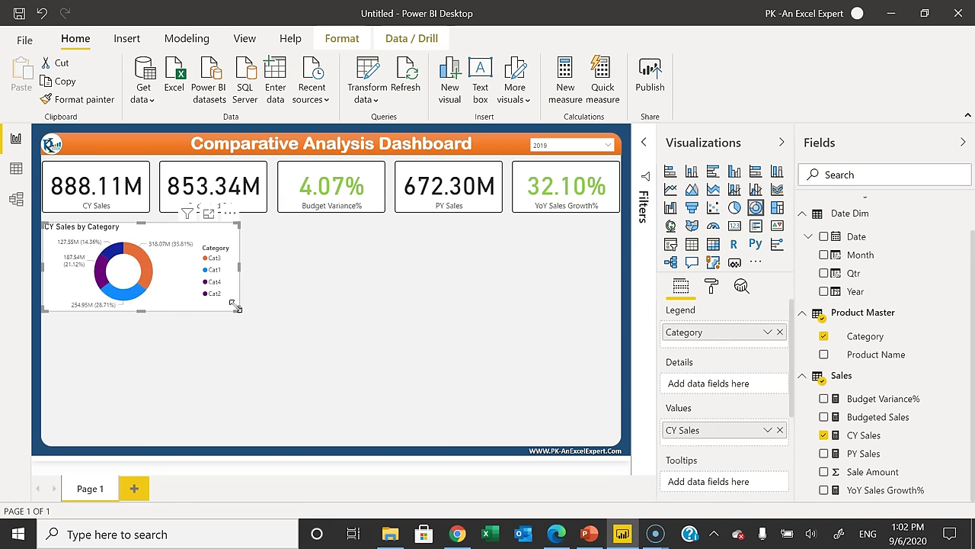
pyautogui.moveTo(236, 307); pyautogui.dragTo(236, 320)
pyautogui.moveTo(152, 235)
pyautogui.mouseDown()
pyautogui.moveTo(161, 232)
pyautogui.moveTo(152, 232)
pyautogui.mouseUp()
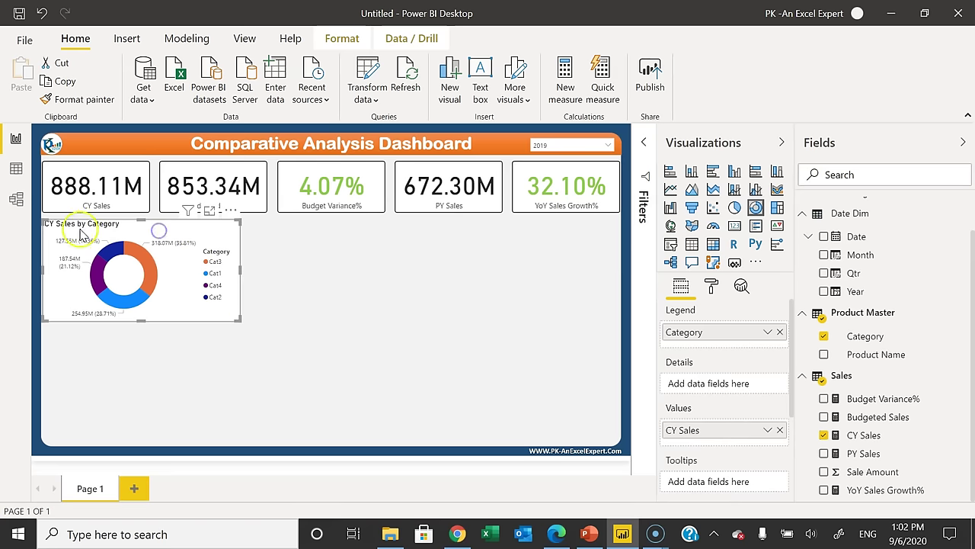
# Give the donut chart's title a #0d6abf background (Theme color 1, 25% darker) and a white font color
pyautogui.click(711, 287)
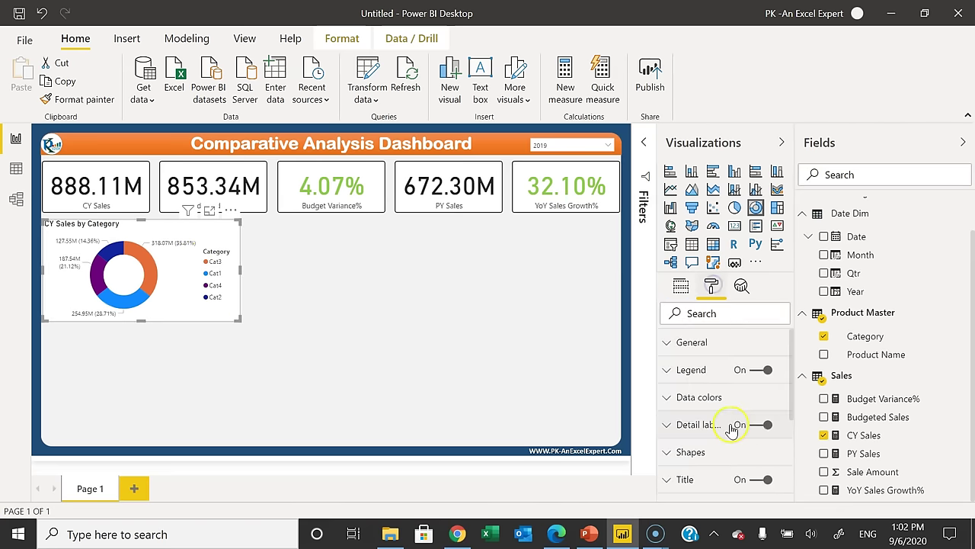
pyautogui.click(732, 477)
pyautogui.scroll(-2, 737, 448)
pyautogui.scroll(-3, 738, 448)
pyautogui.scroll(-2, 759, 455)
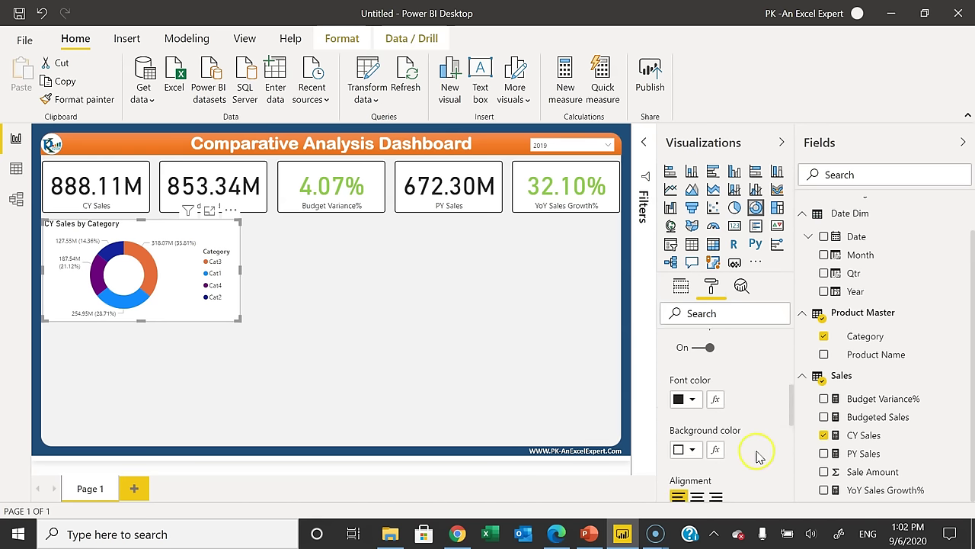
pyautogui.click(691, 451)
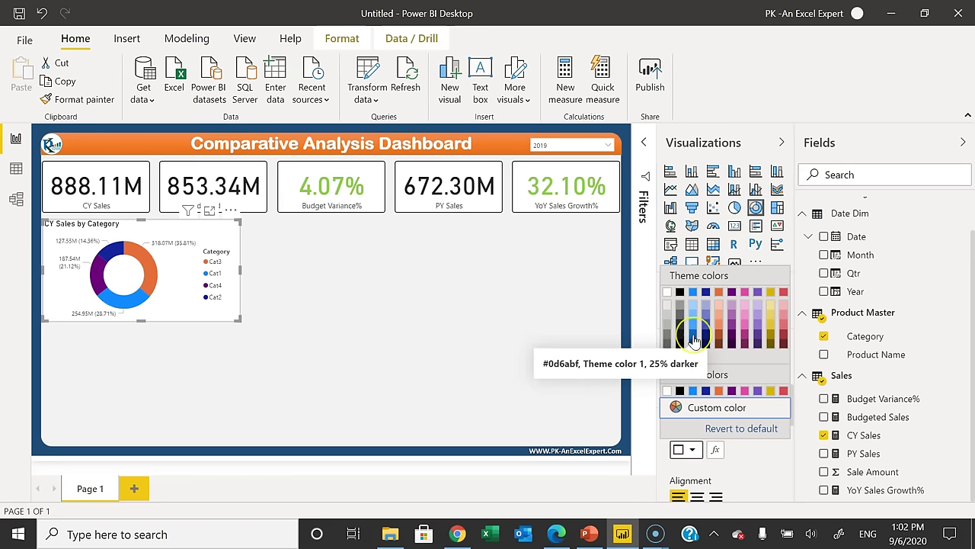
pyautogui.click(694, 340)
pyautogui.click(684, 396)
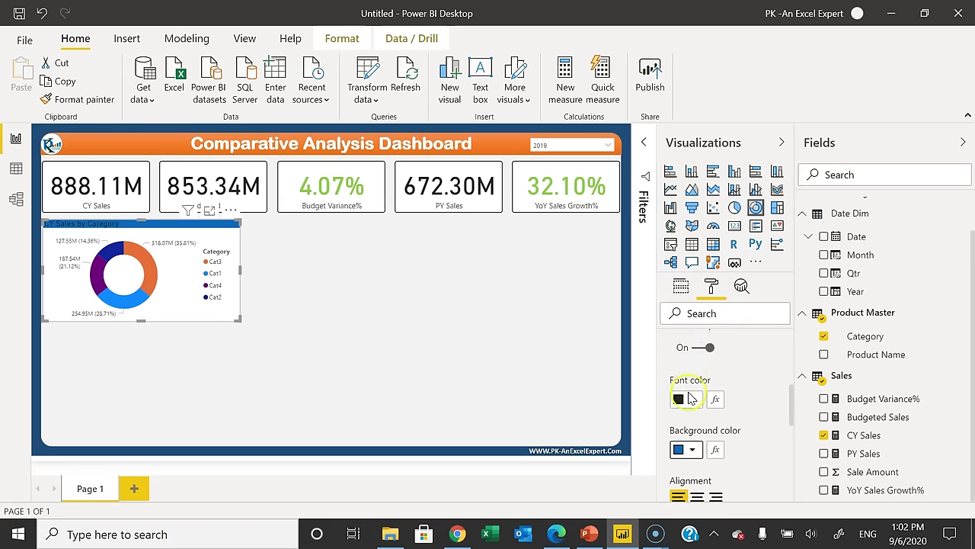
pyautogui.click(669, 260)
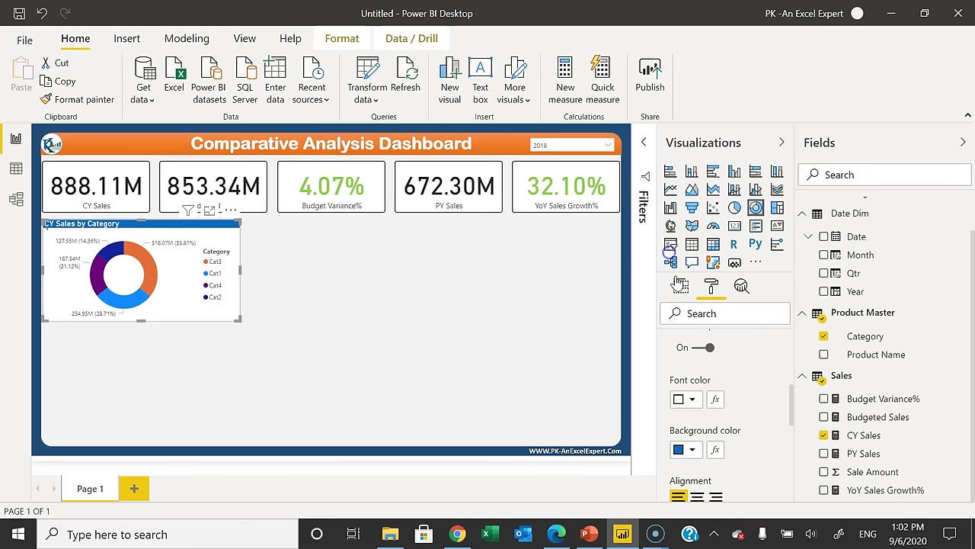
# Set the font family of the donut chart's title to Segoe (Bold)
pyautogui.scroll(-4, 759, 408)
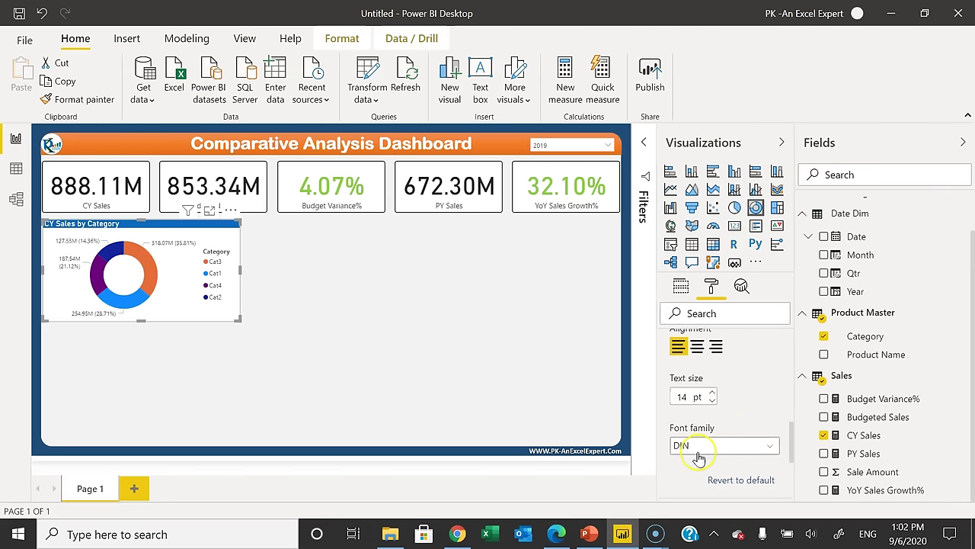
pyautogui.click(702, 446)
pyautogui.scroll(-3, 725, 305)
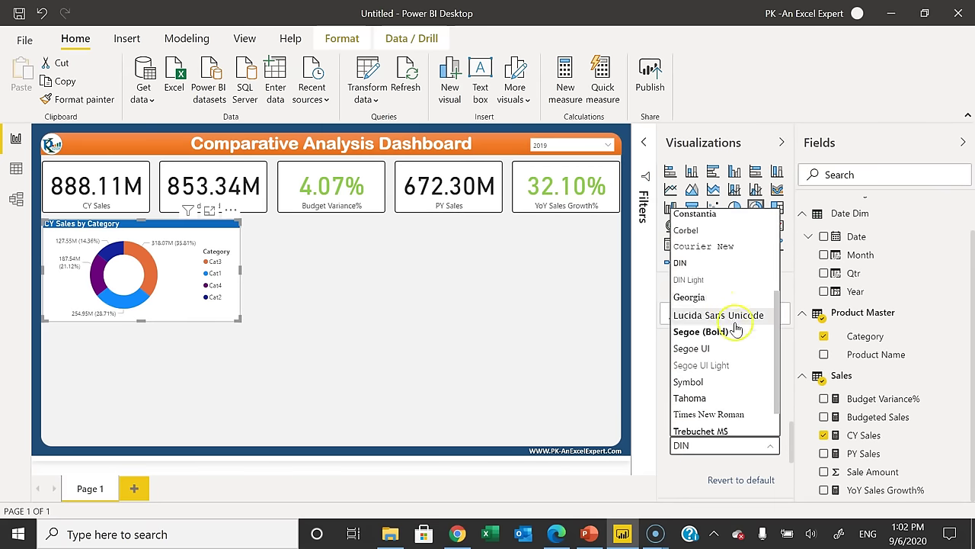
pyautogui.click(714, 336)
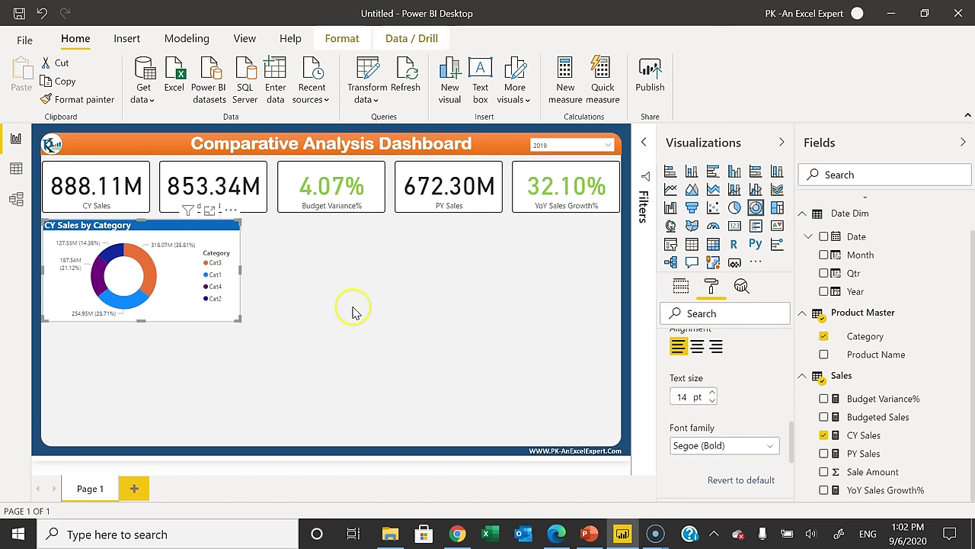
# Turn on a border with rounded corners for the donut chart and nudge the chart into place below the cards
pyautogui.scroll(-2, 771, 447)
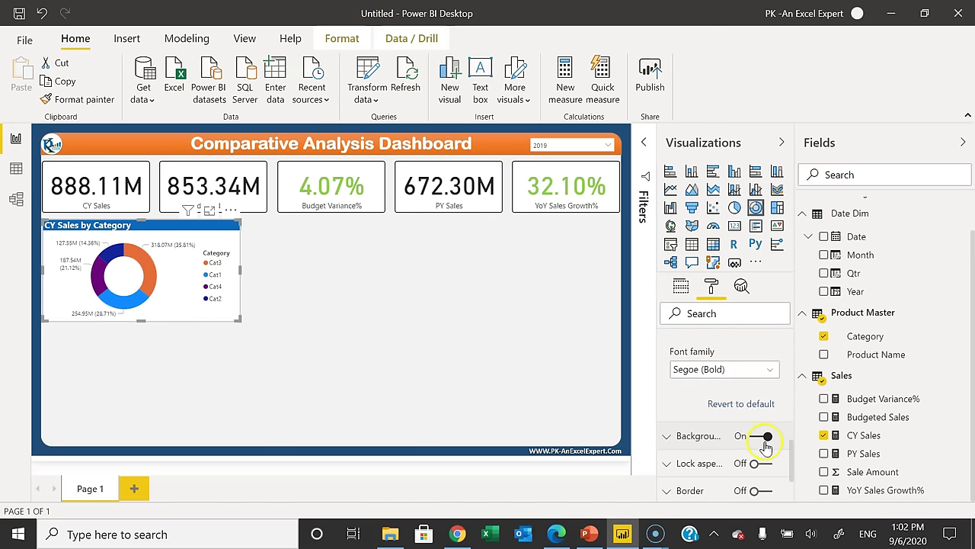
pyautogui.scroll(-2, 766, 447)
pyautogui.click(758, 406)
pyautogui.click(693, 406)
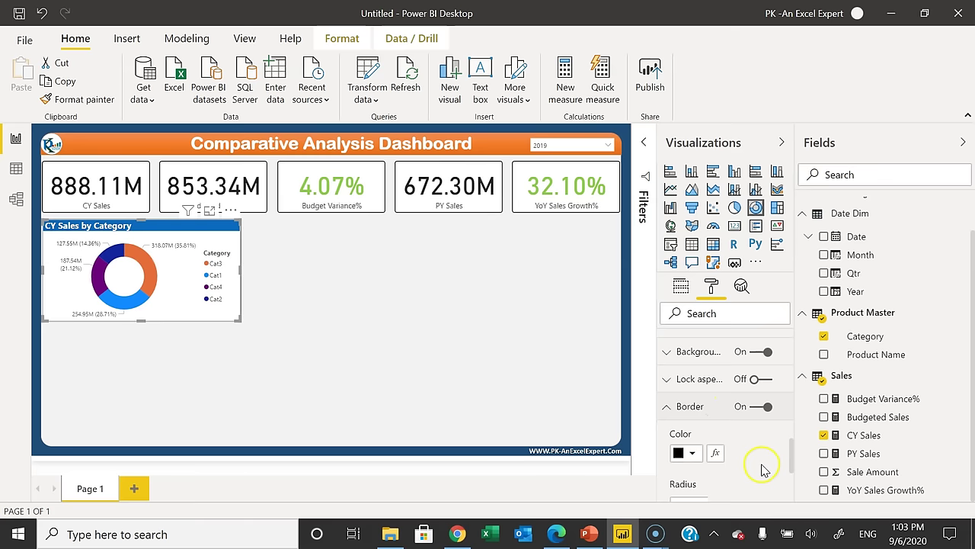
pyautogui.scroll(-2, 764, 470)
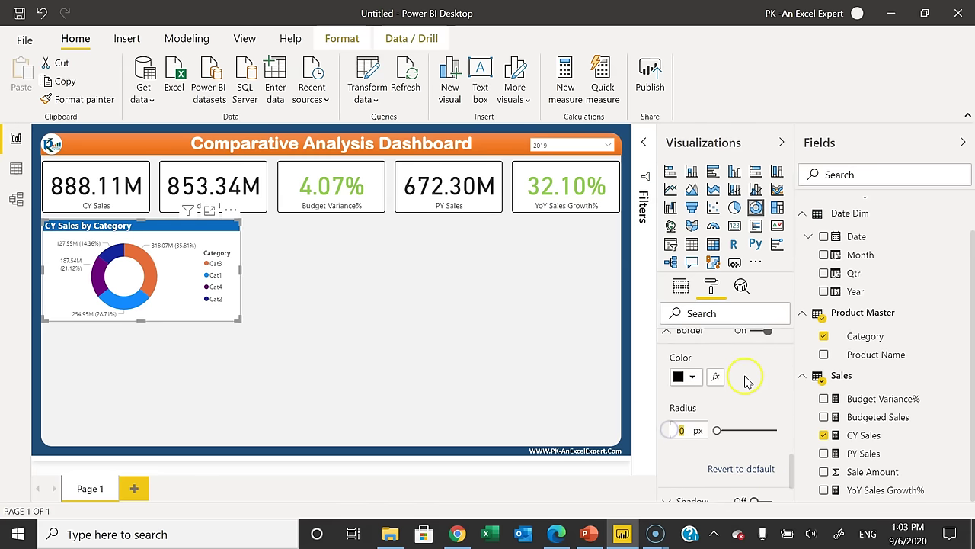
pyautogui.click(323, 326)
pyautogui.moveTo(192, 241)
pyautogui.mouseDown()
pyautogui.moveTo(200, 235)
pyautogui.moveTo(175, 243)
pyautogui.moveTo(183, 241)
pyautogui.mouseUp()
pyautogui.click(355, 266)
pyautogui.click(172, 242)
# Check the reference dashboard in Edge, and add a scatter chart beside the donut chart in Power BI Desktop
pyautogui.hotkey('alt', 'Tab')
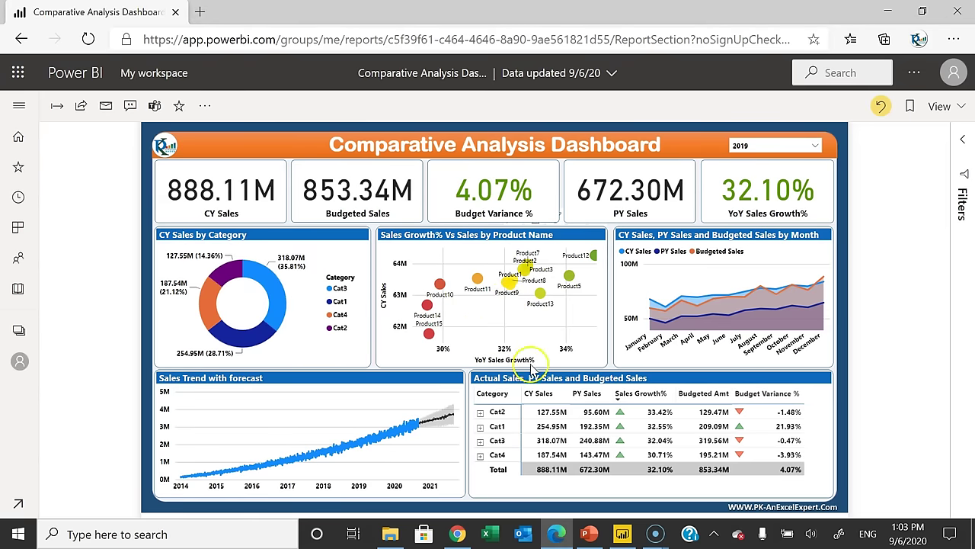
pyautogui.hotkey('alt', 'Tab')
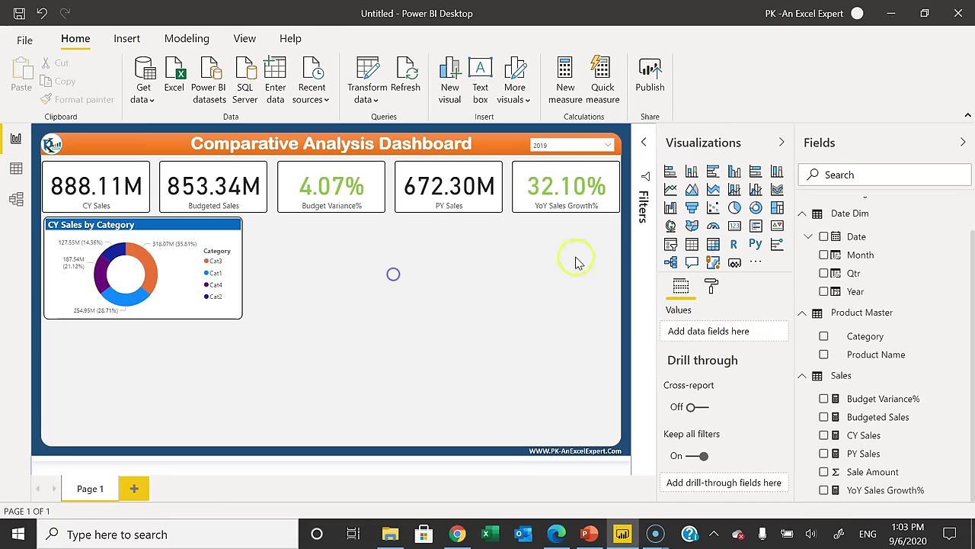
pyautogui.click(712, 212)
pyautogui.moveTo(172, 339); pyautogui.dragTo(378, 246)
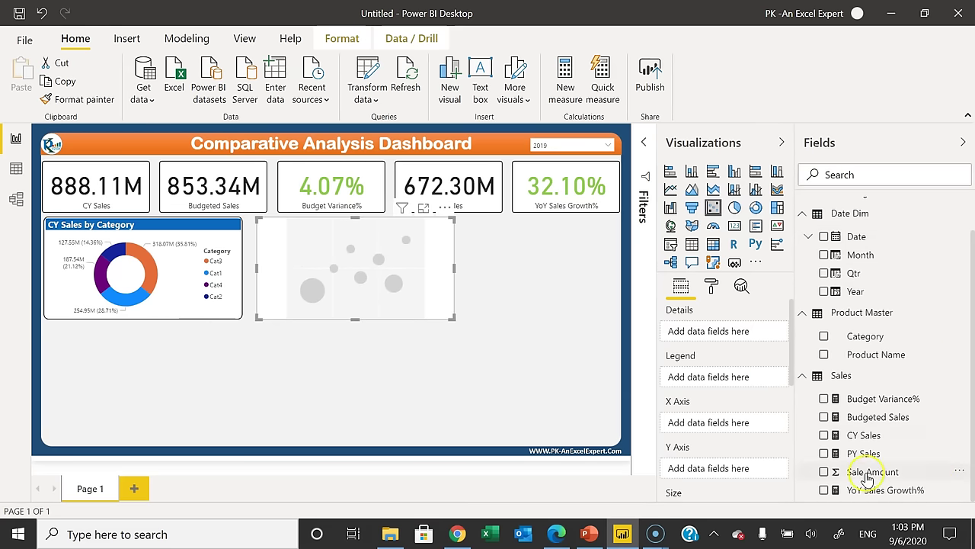
# Assign CY Sales to the scatter chart's Y axis, YoY Sales Growth% to its X axis, and Product Name to its details
pyautogui.moveTo(866, 435); pyautogui.dragTo(726, 469)
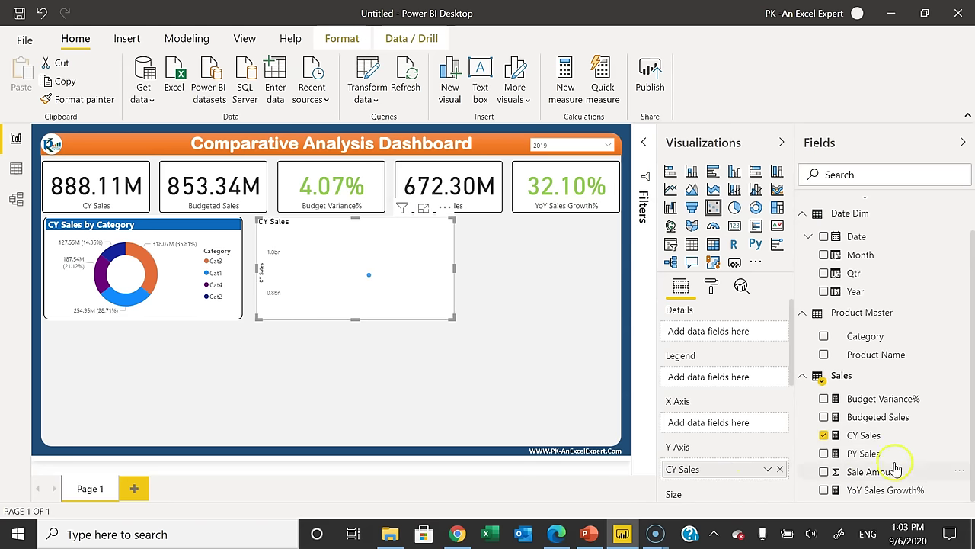
pyautogui.moveTo(889, 501); pyautogui.dragTo(745, 429)
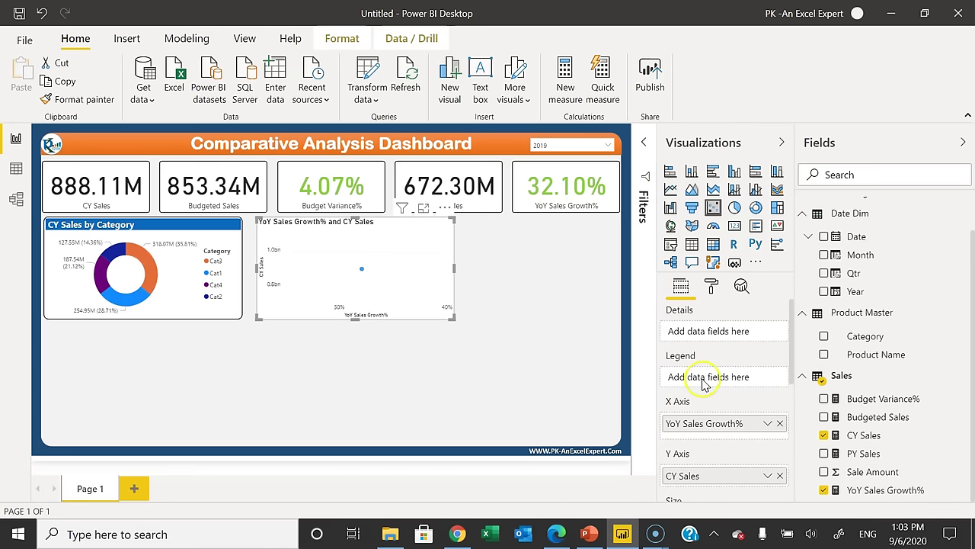
pyautogui.moveTo(882, 355); pyautogui.dragTo(738, 335)
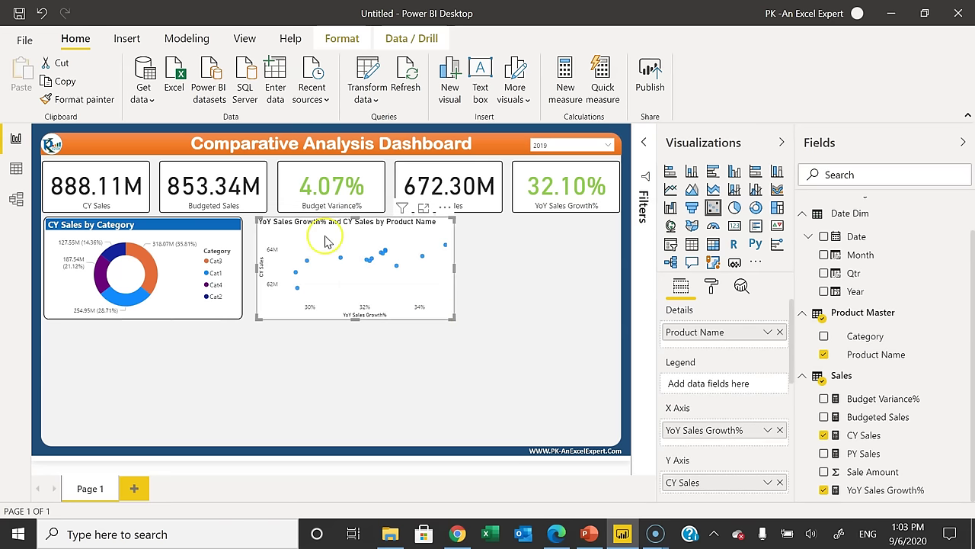
pyautogui.click(556, 251)
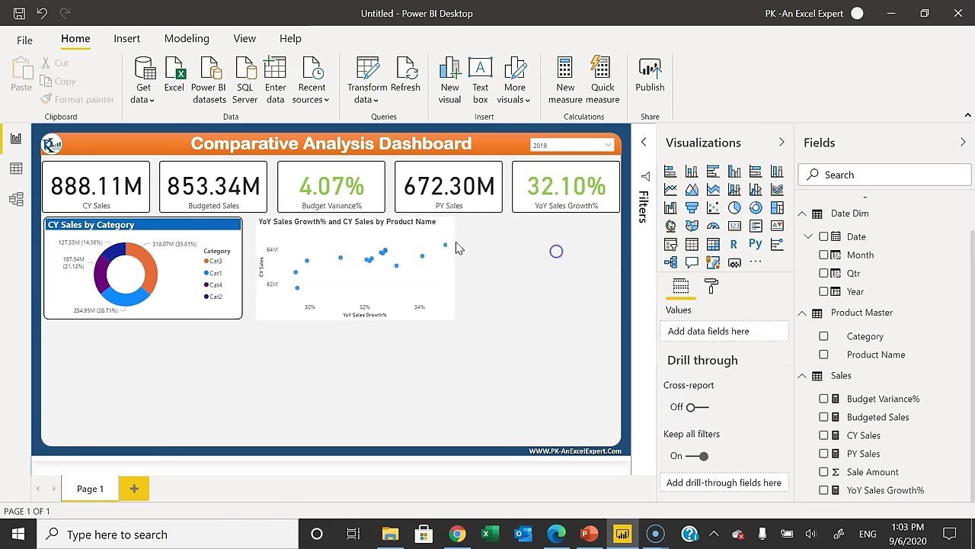
# Copy the donut chart's formatting onto the scatter chart with the Format painter
pyautogui.click(195, 233)
pyautogui.click(70, 99)
pyautogui.click(303, 233)
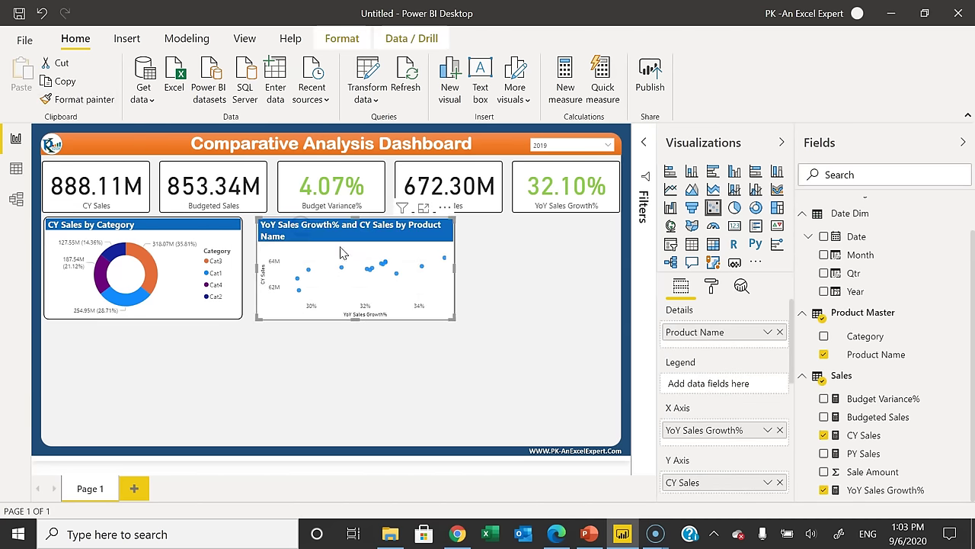
pyautogui.click(550, 271)
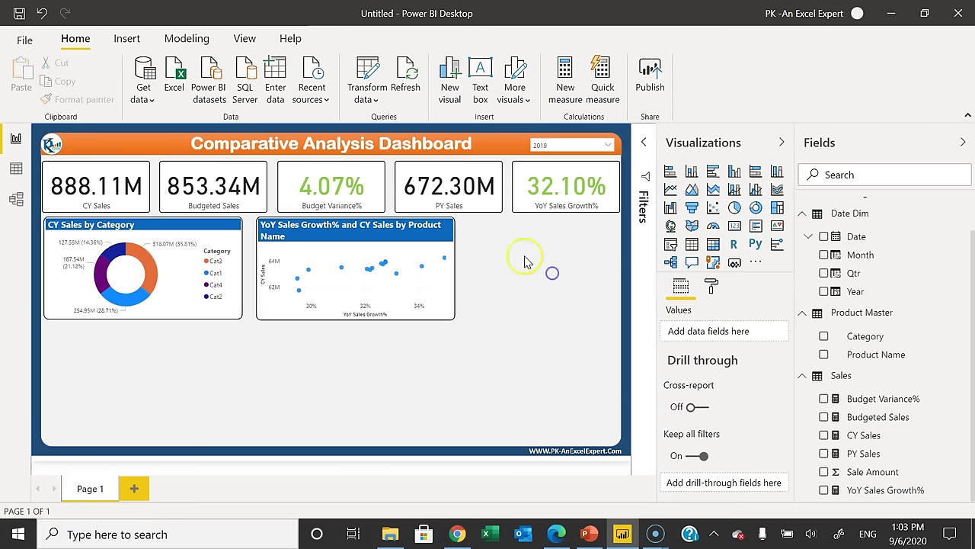
# Change the scatter chart's title to "YoY Sales Growth% Vs CY Sales by Product" and move the chart slightly closer to the donut chart
pyautogui.click(373, 241)
pyautogui.click(709, 287)
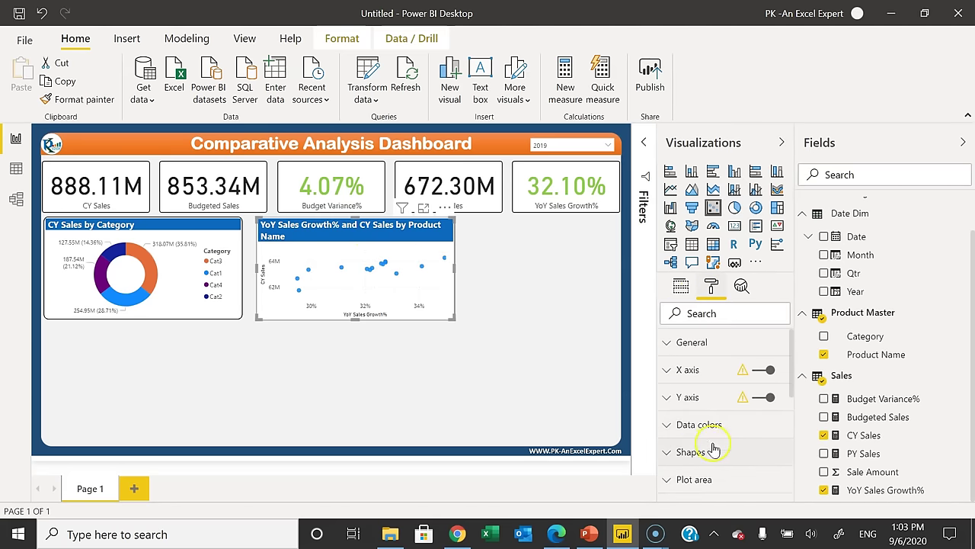
pyautogui.scroll(-5, 724, 427)
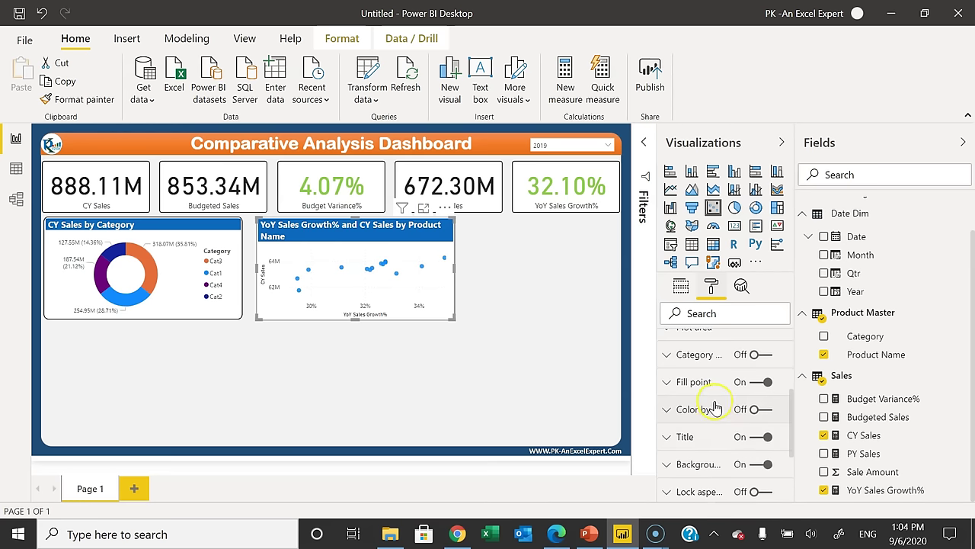
pyautogui.click(710, 426)
pyautogui.click(707, 406)
pyautogui.hotkey('ctrl', 'a')
pyautogui.write('YoY Sales Growth% Vs CY Sales by Product')
pyautogui.click(388, 255)
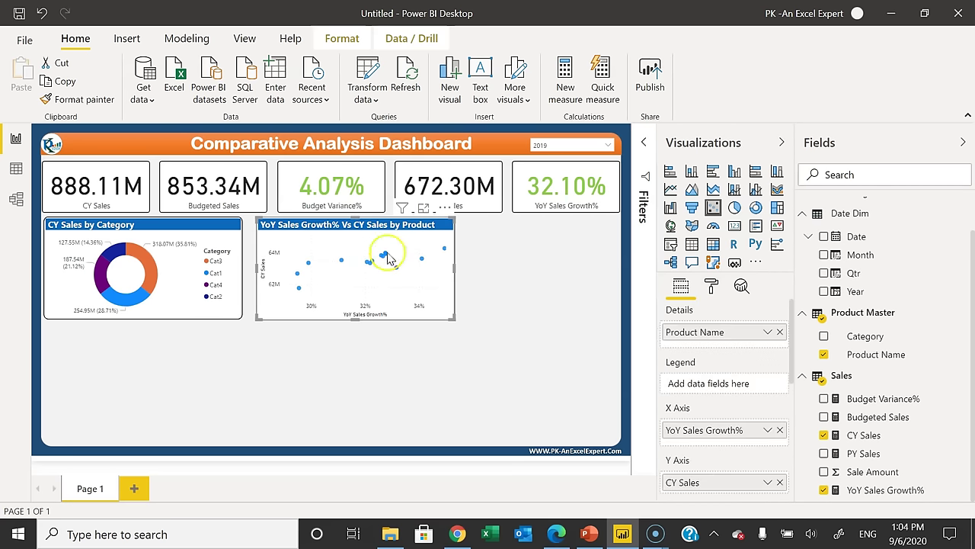
pyautogui.moveTo(388, 255); pyautogui.dragTo(390, 233)
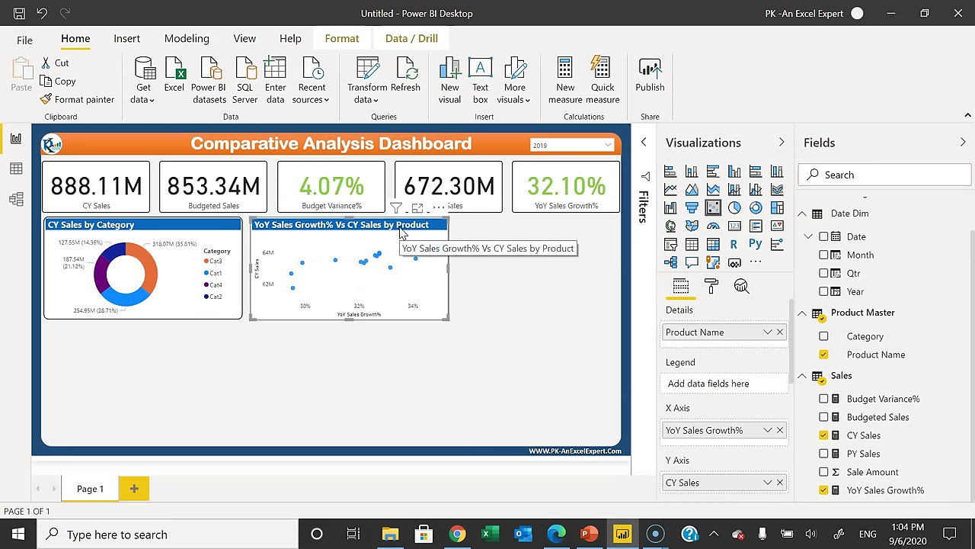
# Open the scatter chart's data color settings at the default color option
pyautogui.click(712, 286)
pyautogui.click(703, 427)
pyautogui.scroll(-2, 757, 455)
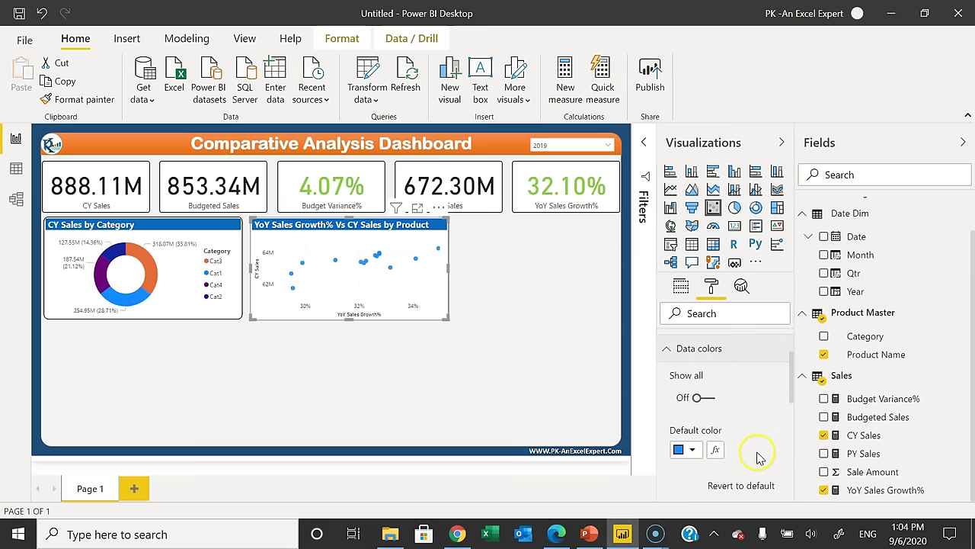
# Define the scatter chart's data colours as a diverging colour scale with crimson minimum, light yellow center and green maximum
pyautogui.click(717, 452)
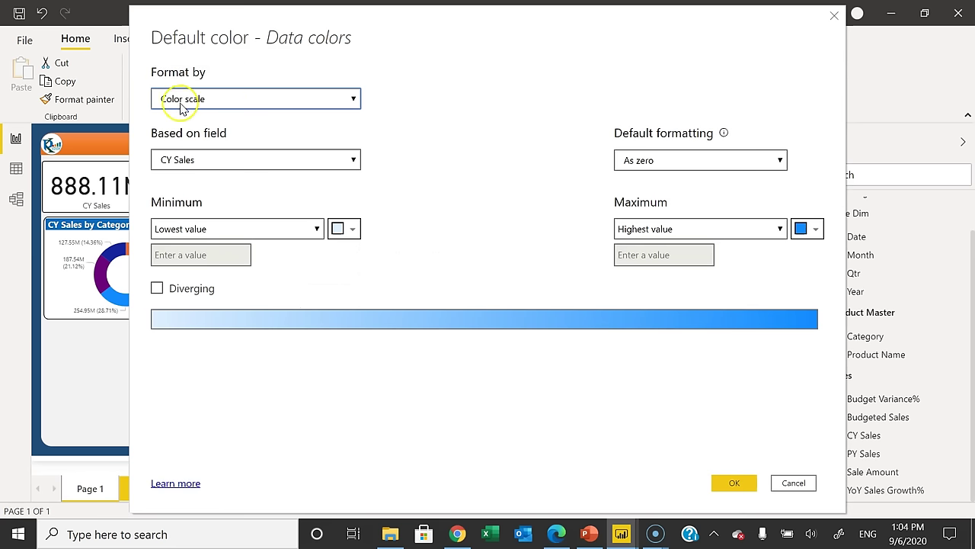
pyautogui.click(353, 230)
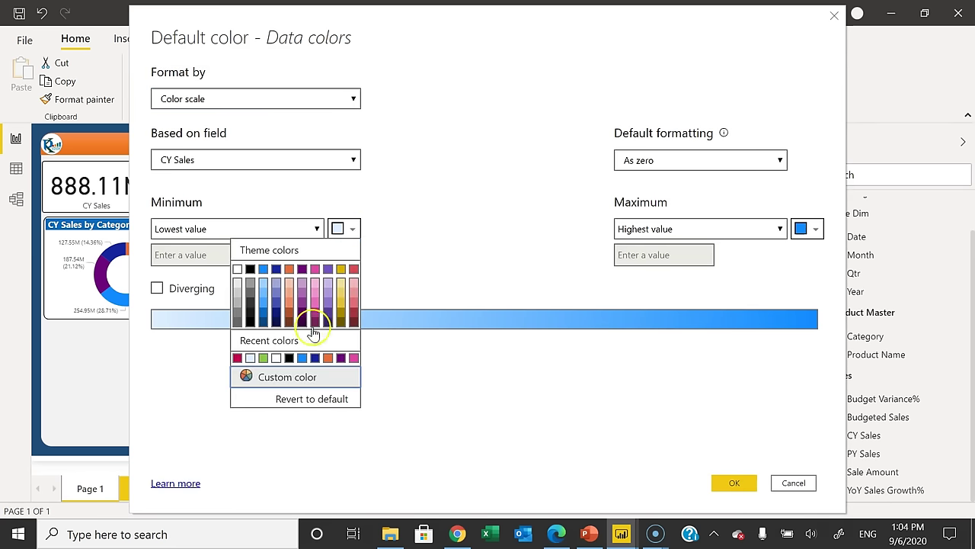
pyautogui.click(238, 358)
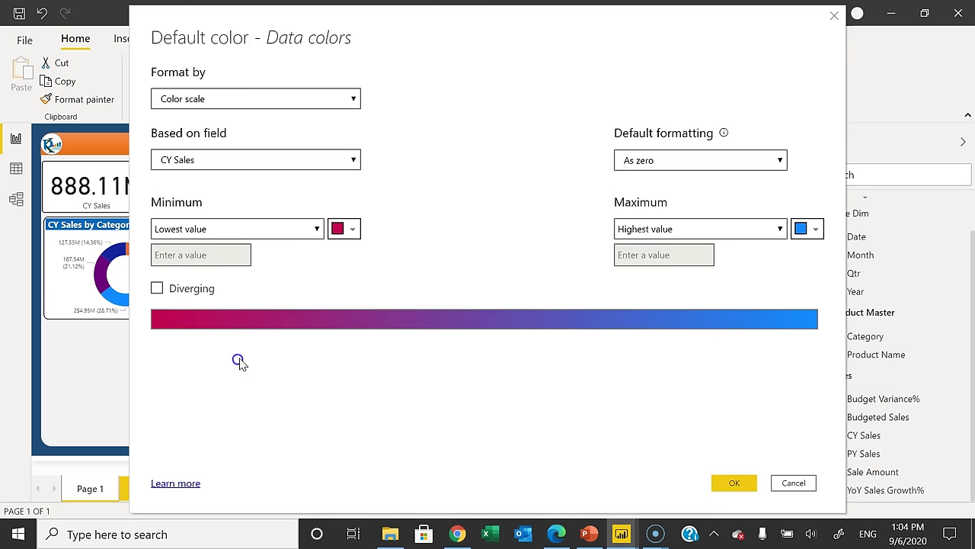
pyautogui.click(821, 231)
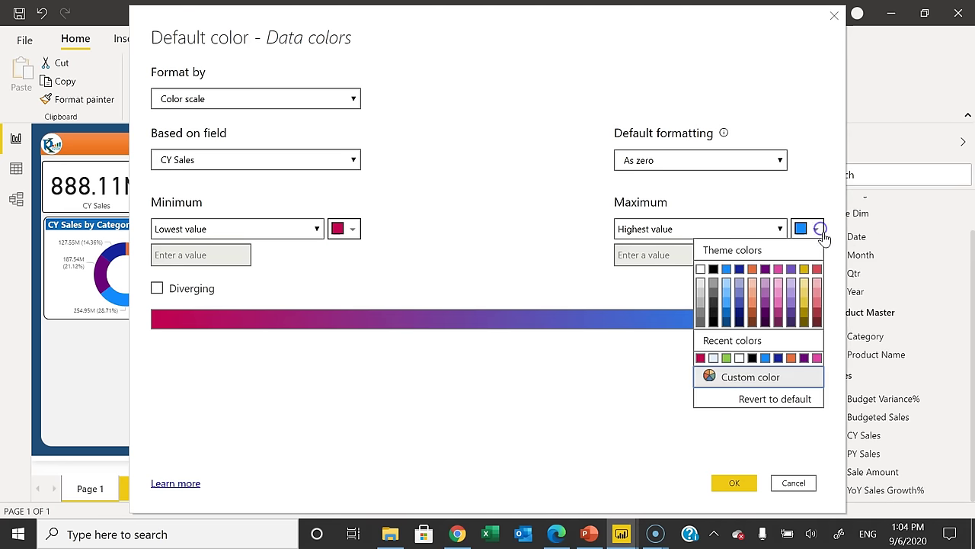
pyautogui.click(728, 357)
pyautogui.click(178, 288)
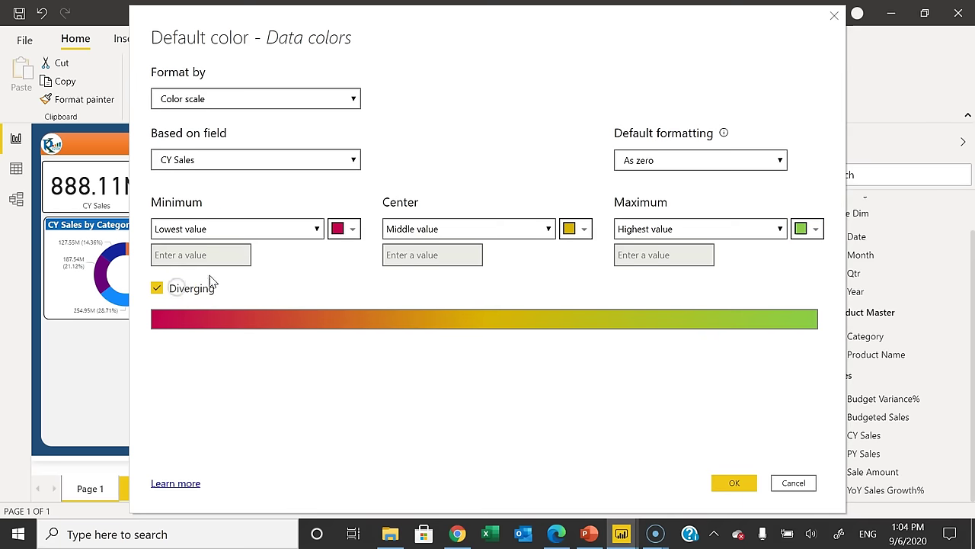
pyautogui.click(584, 232)
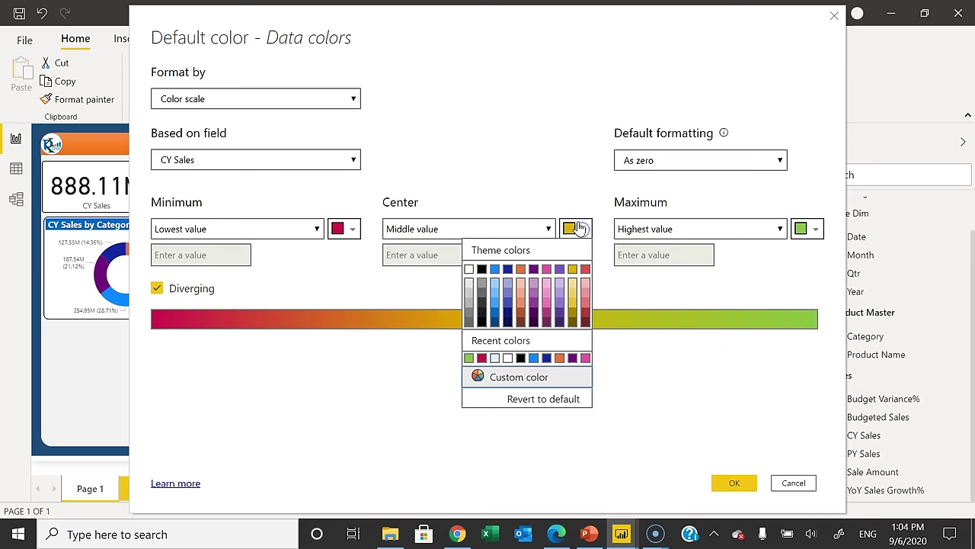
pyautogui.click(573, 286)
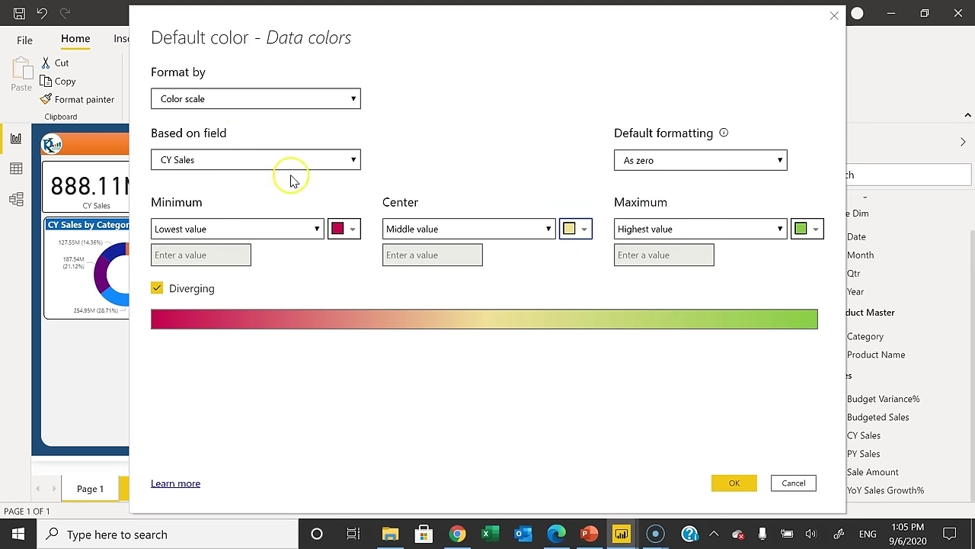
# Base the data colour scale on the YoY Sales Growth% measure from the Sales table and apply it
pyautogui.click(274, 157)
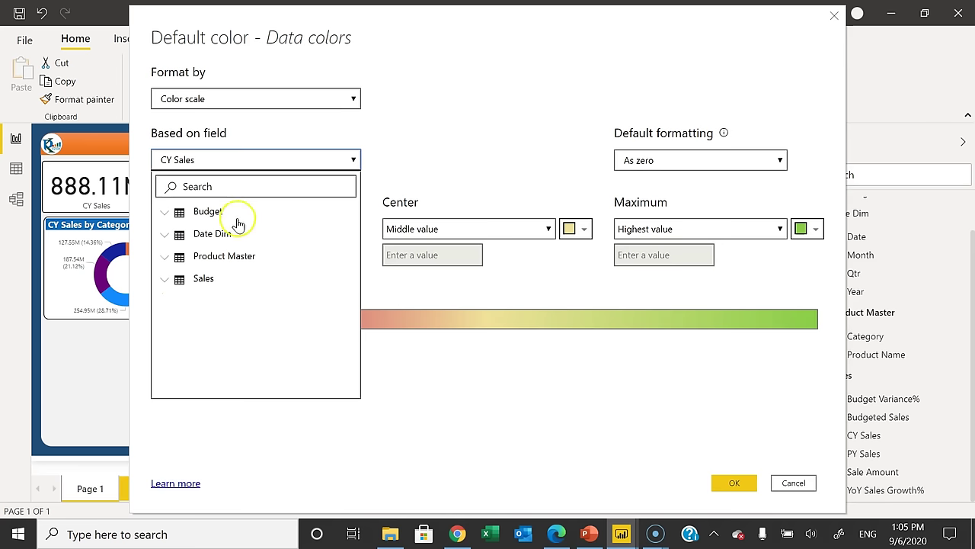
pyautogui.click(206, 278)
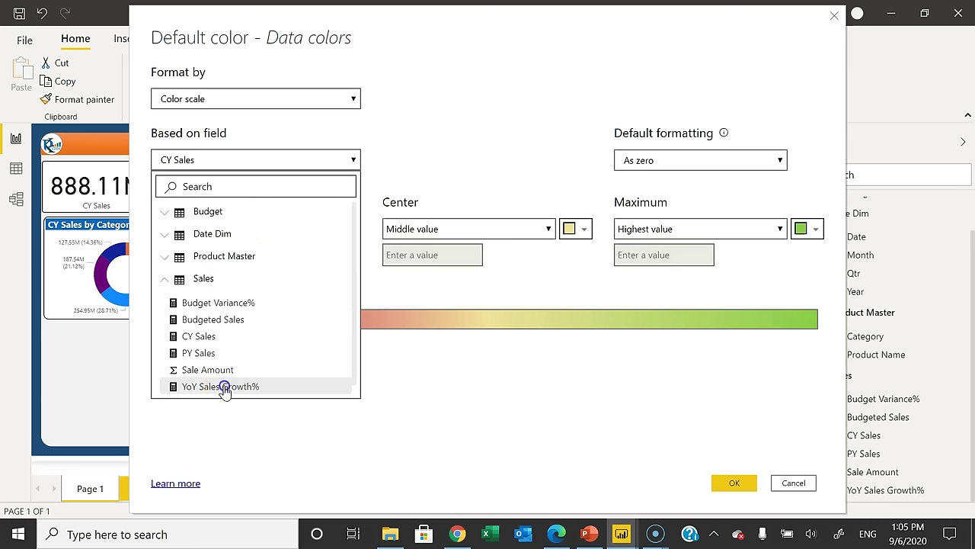
pyautogui.click(224, 387)
pyautogui.click(735, 481)
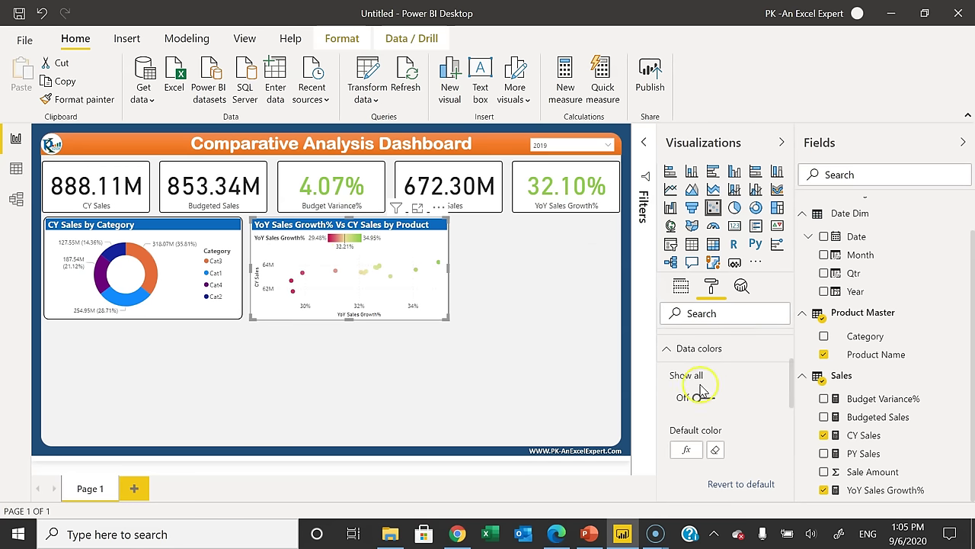
# Turn off the legend of the YoY Sales Growth% Vs CY Sales by Product scatter chart
pyautogui.click(700, 348)
pyautogui.scroll(2, 751, 391)
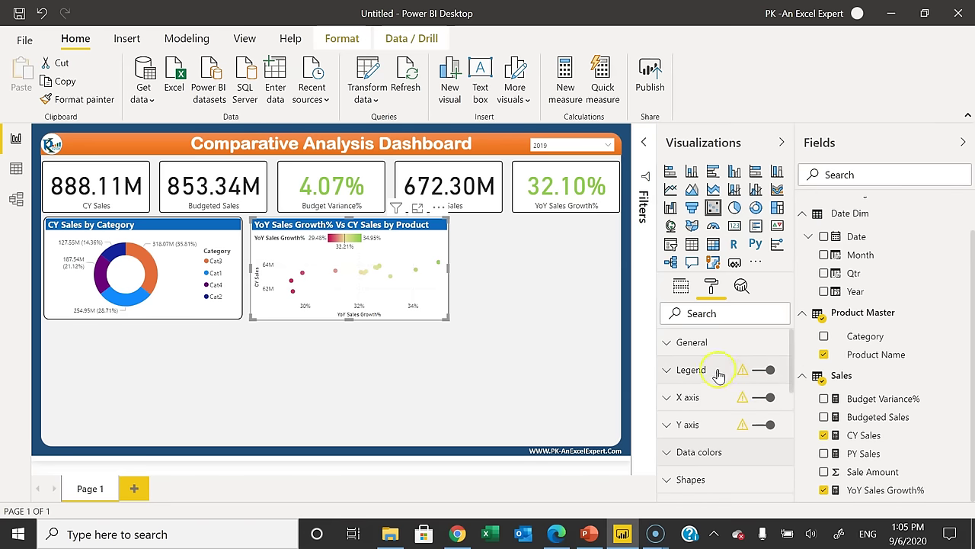
pyautogui.click(757, 372)
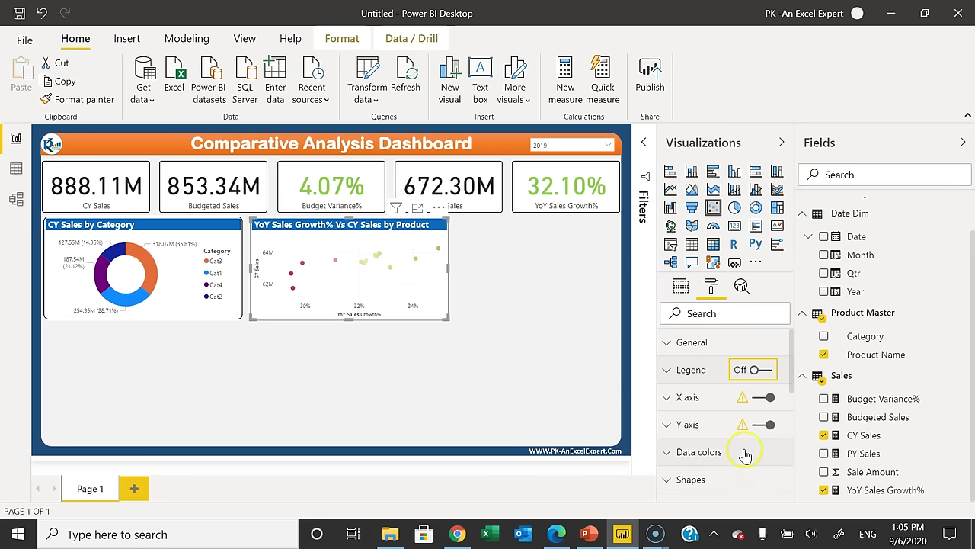
# Set the scatter chart's marker size to 15 in its shape settings
pyautogui.scroll(-1, 745, 455)
pyautogui.click(720, 404)
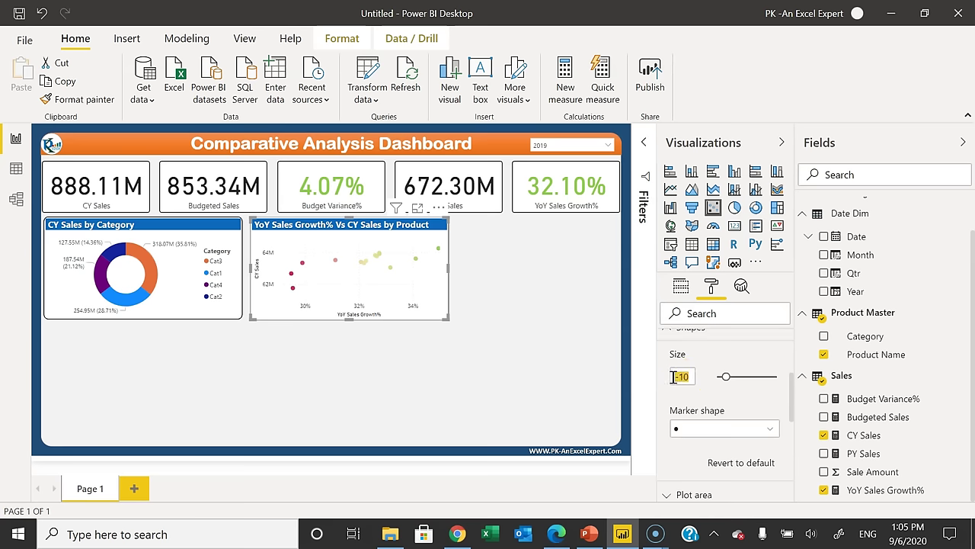
pyautogui.click(674, 376)
pyautogui.write('15')
pyautogui.press('Return')
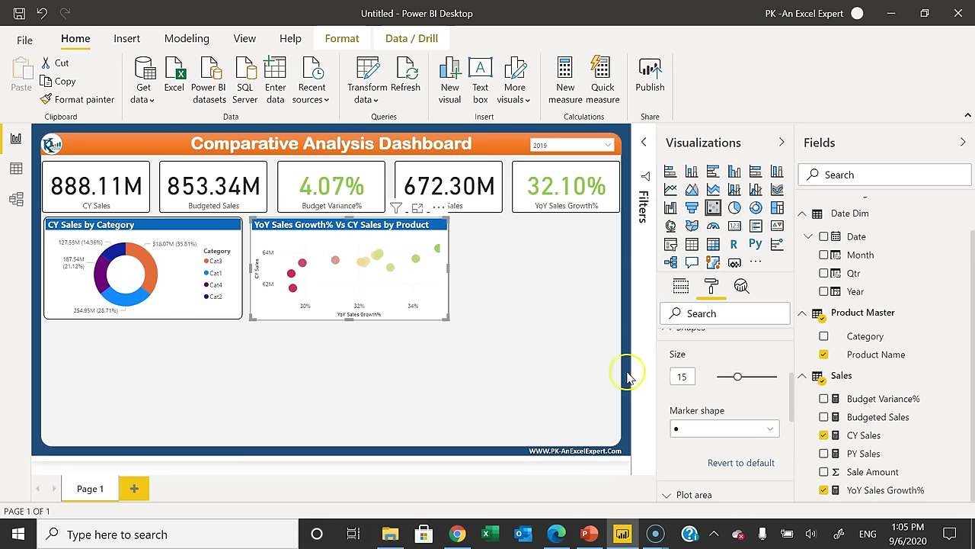
pyautogui.scroll(1, 699, 402)
pyautogui.click(695, 405)
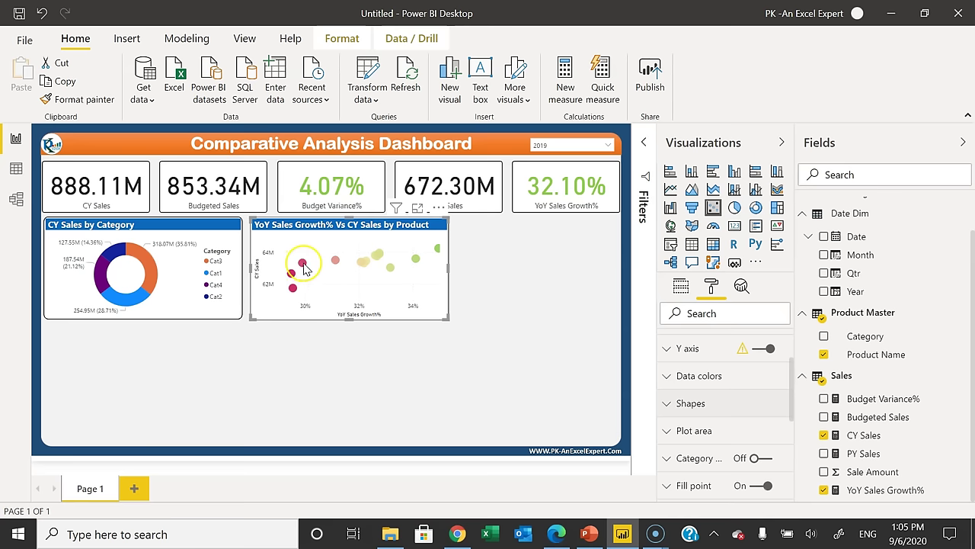
# Turn on category labels for the scatter chart's points and show the chart in focus mode
pyautogui.moveTo(304, 268)
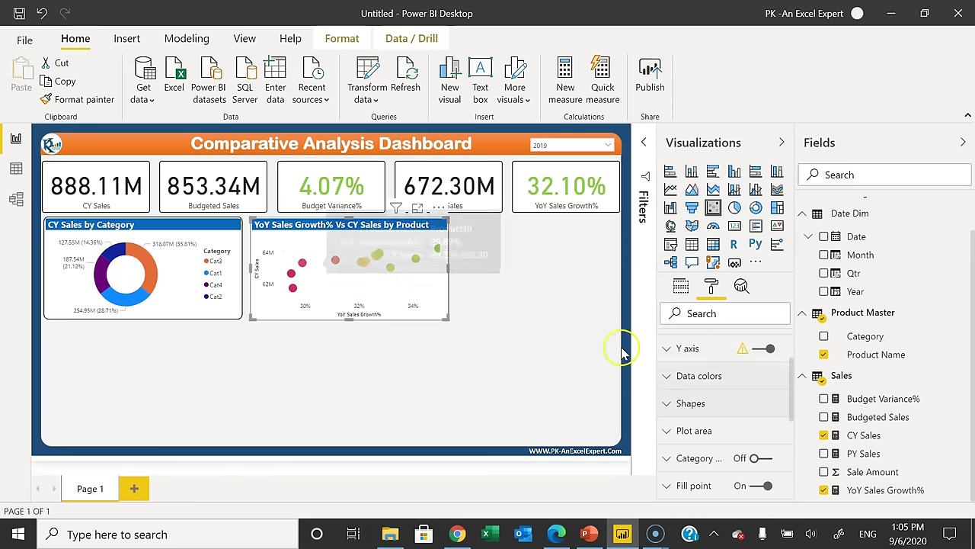
pyautogui.click(761, 458)
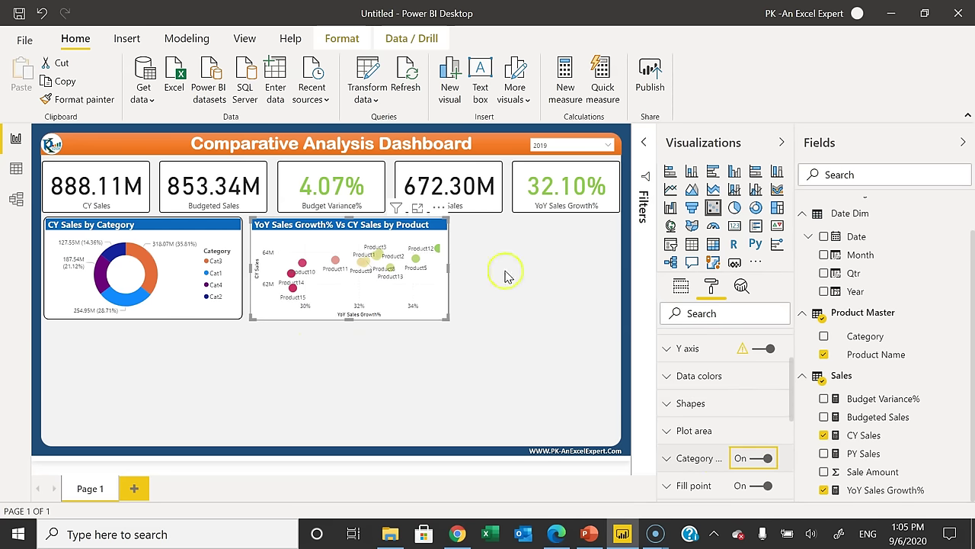
pyautogui.click(417, 208)
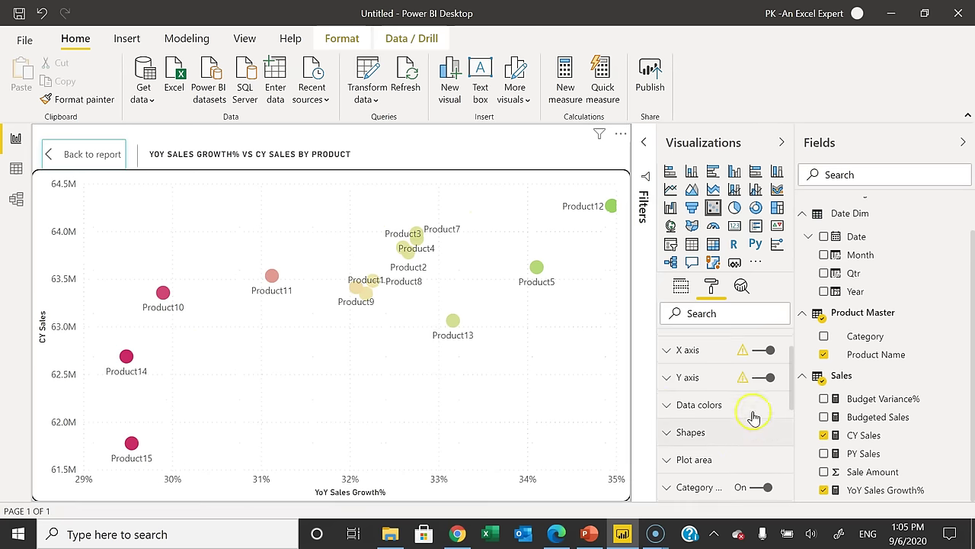
# Format the X axis gridlines of the scatter chart with a grey colour and the Solid line style
pyautogui.scroll(3, 749, 413)
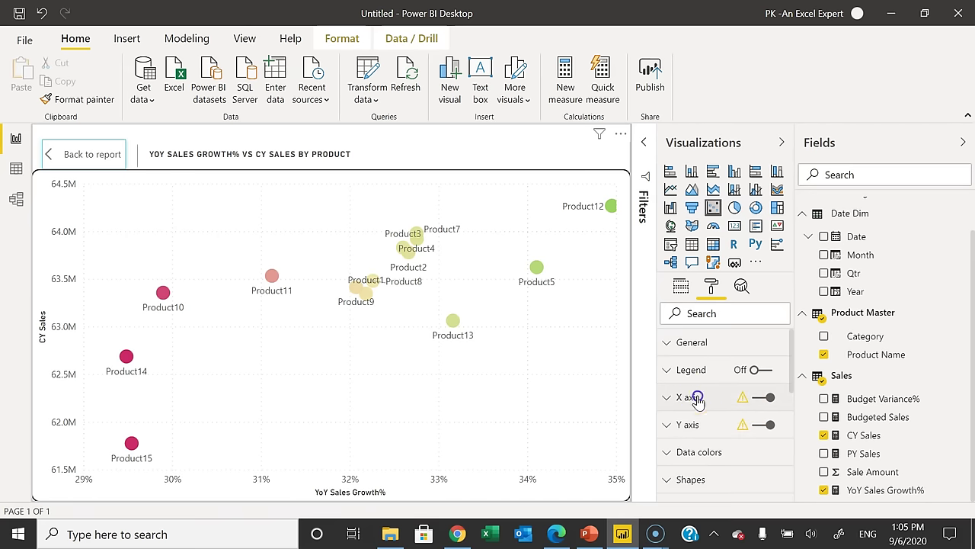
pyautogui.click(695, 398)
pyautogui.scroll(-5, 751, 431)
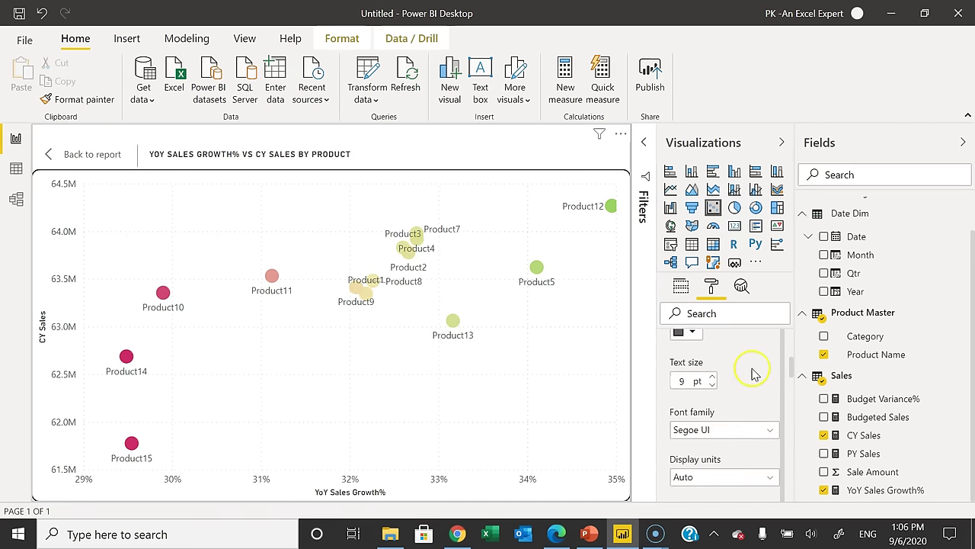
pyautogui.scroll(-3, 751, 381)
pyautogui.scroll(-2, 753, 390)
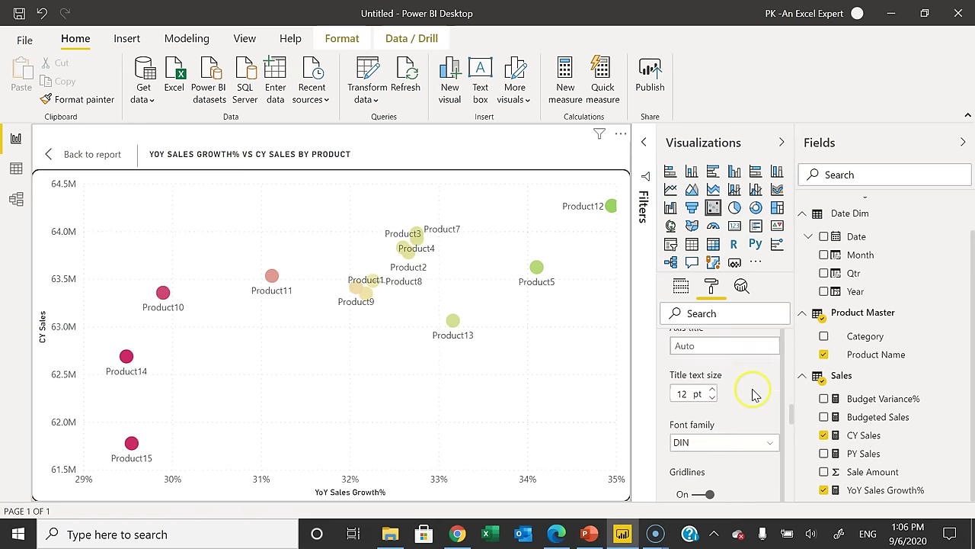
pyautogui.scroll(-4, 754, 394)
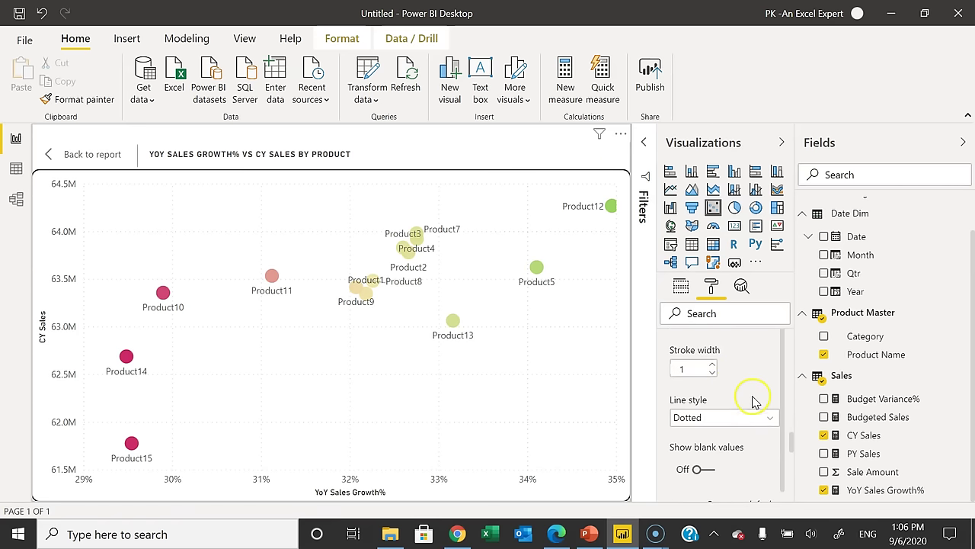
pyautogui.scroll(1, 724, 389)
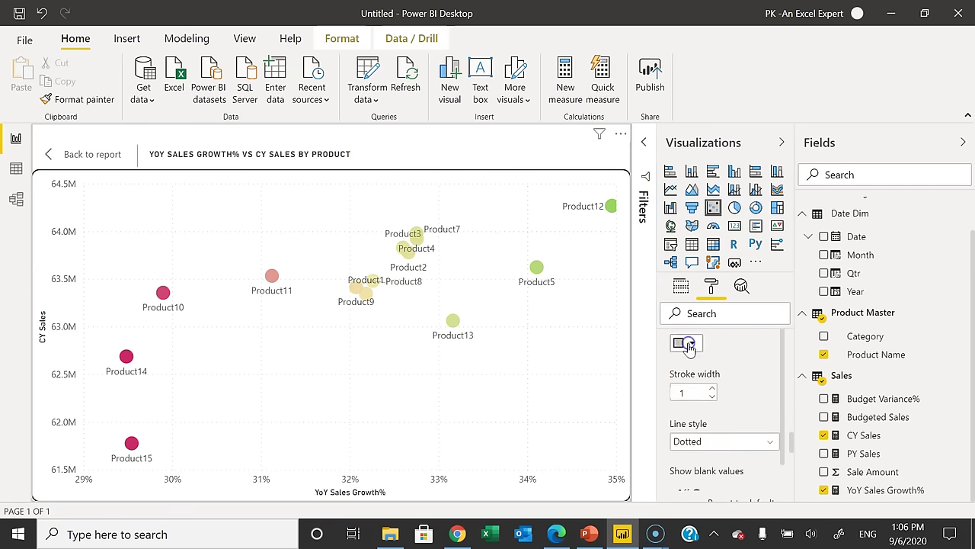
pyautogui.click(688, 346)
pyautogui.click(675, 221)
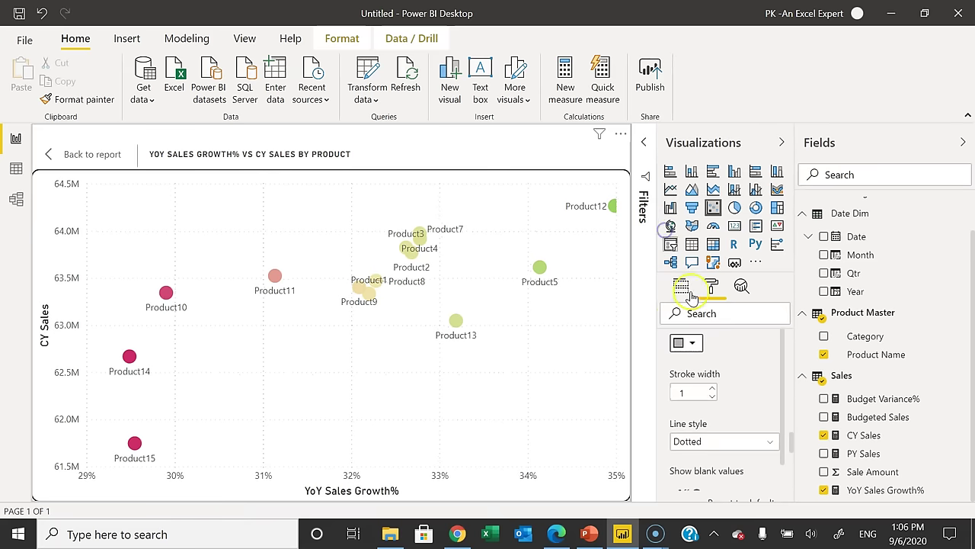
pyautogui.click(730, 445)
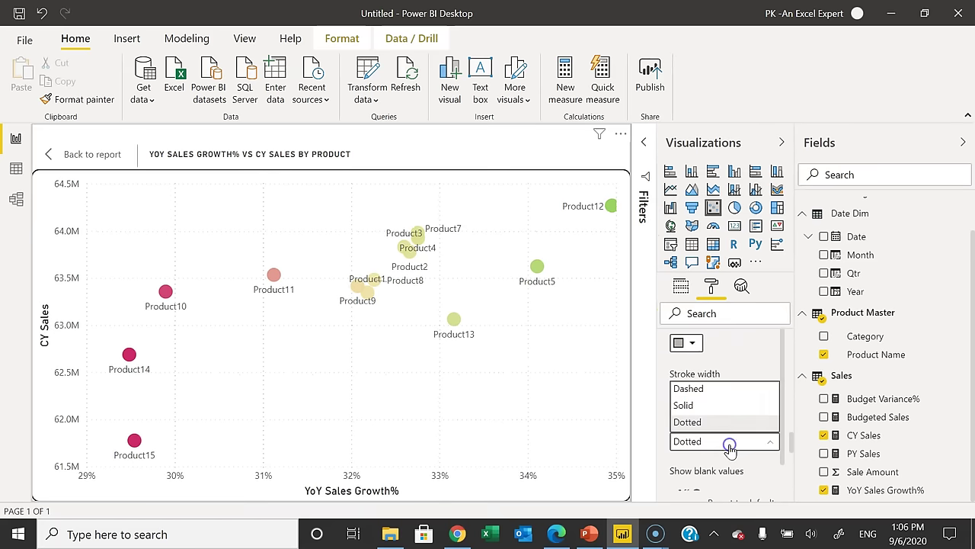
pyautogui.click(715, 406)
# Format the Y axis gridlines of the scatter chart with a grey colour and the Solid line style
pyautogui.scroll(-5, 756, 393)
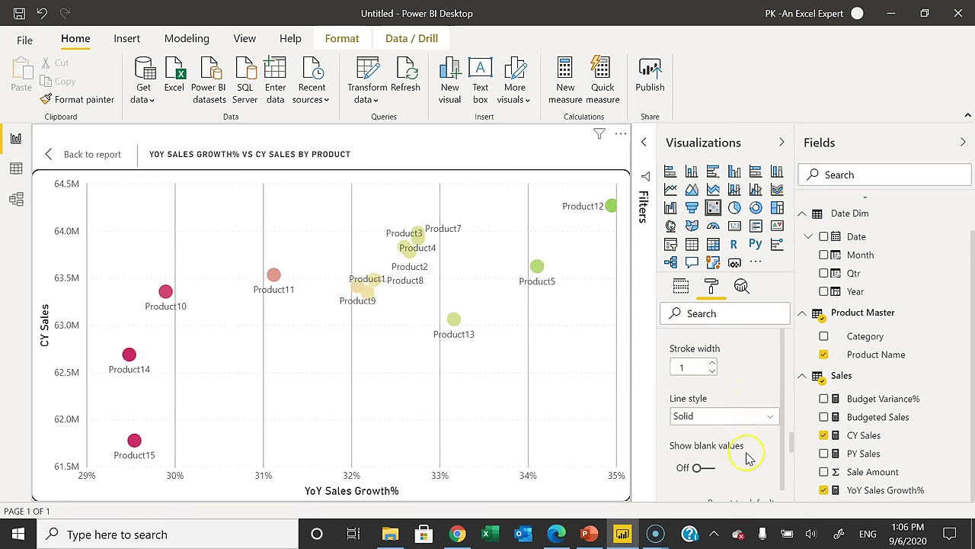
pyautogui.click(689, 381)
pyautogui.scroll(-5, 729, 429)
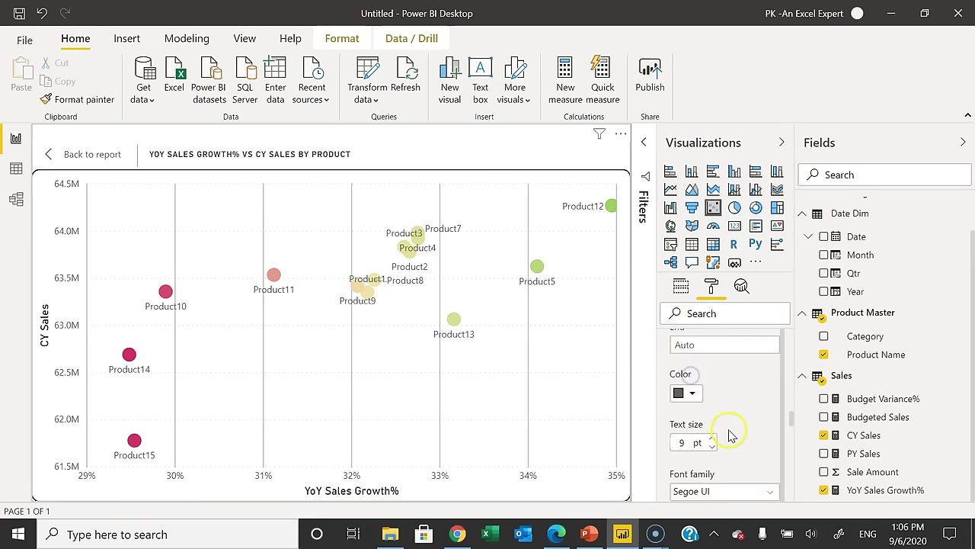
pyautogui.click(684, 381)
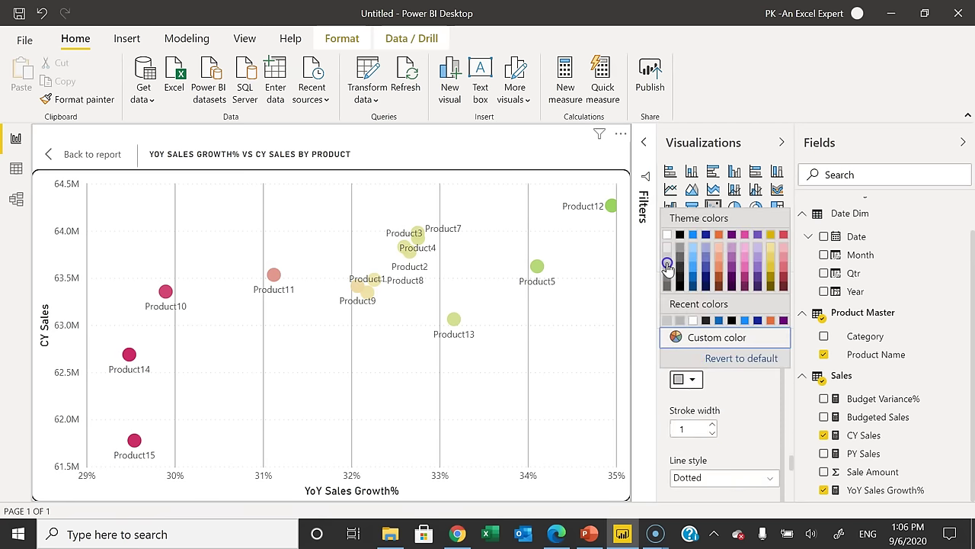
pyautogui.click(668, 263)
pyautogui.click(730, 476)
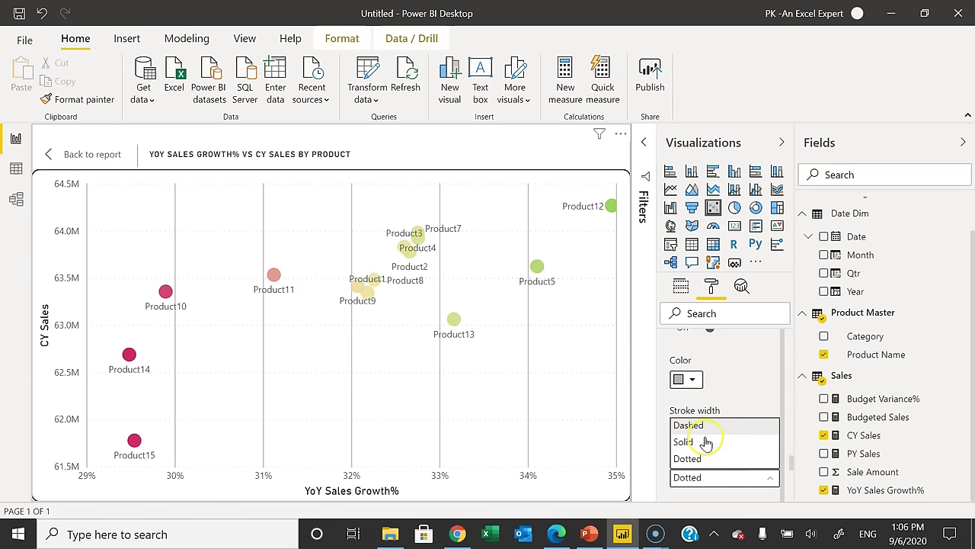
pyautogui.click(705, 441)
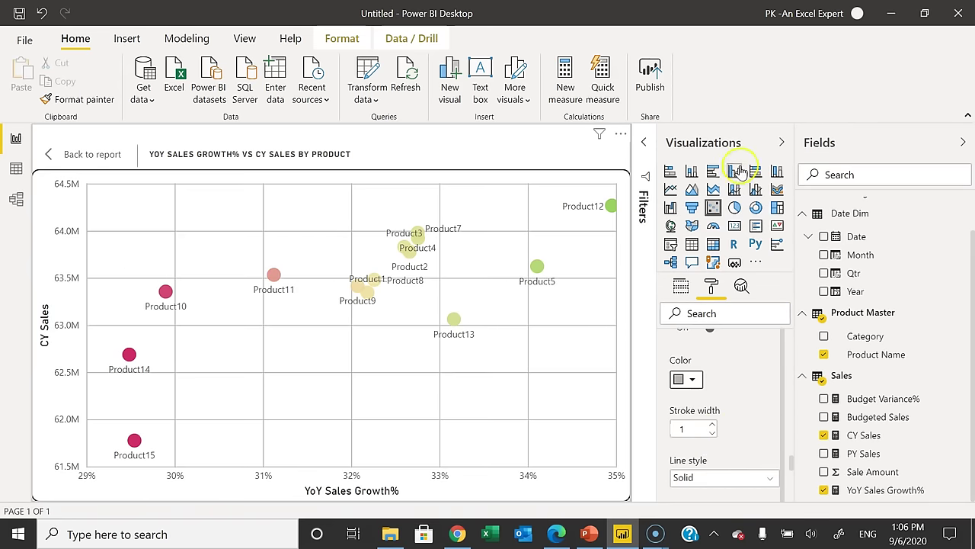
# Collapse the Visualizations pane, return to the report page and move the scatter chart slightly closer to the CY Sales by Category chart
pyautogui.click(781, 142)
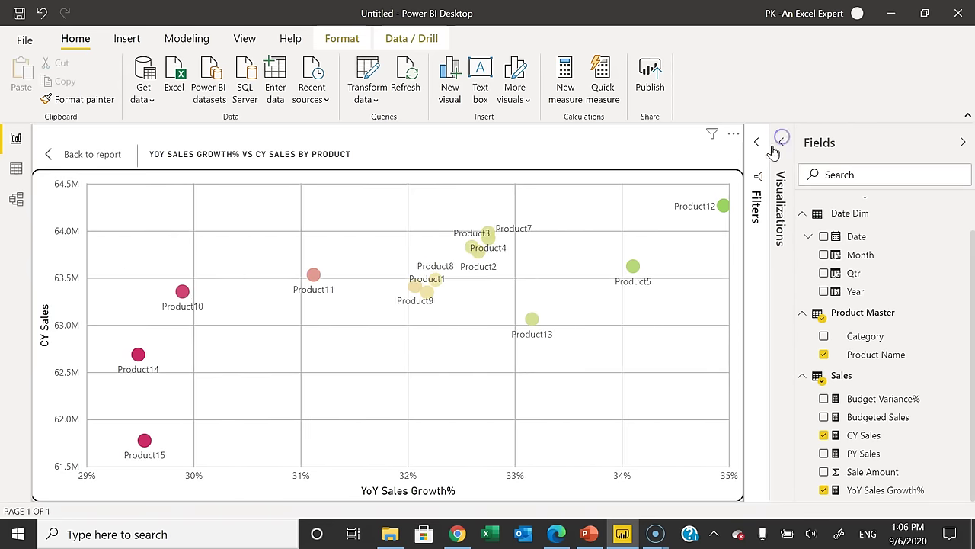
pyautogui.click(71, 155)
pyautogui.click(583, 284)
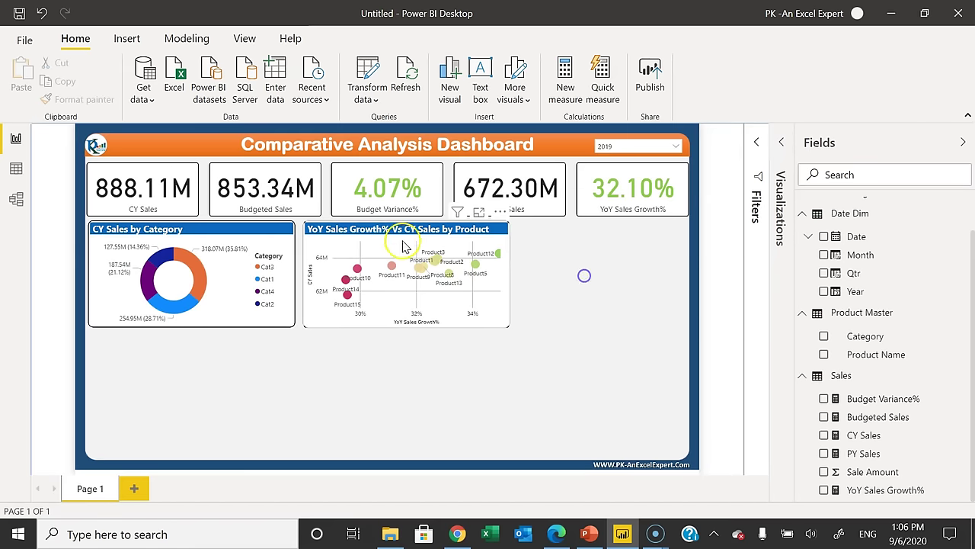
pyautogui.moveTo(401, 238); pyautogui.dragTo(399, 238)
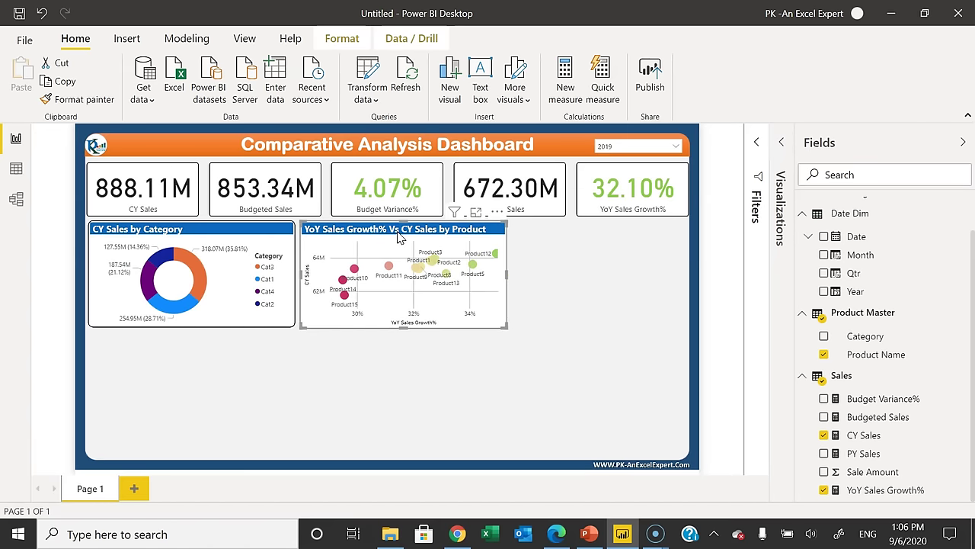
pyautogui.click(617, 294)
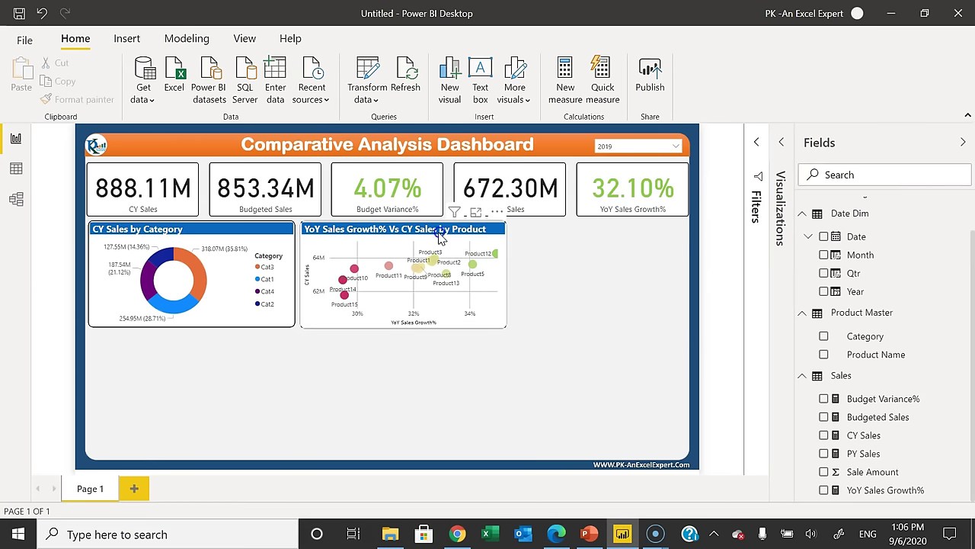
pyautogui.click(436, 230)
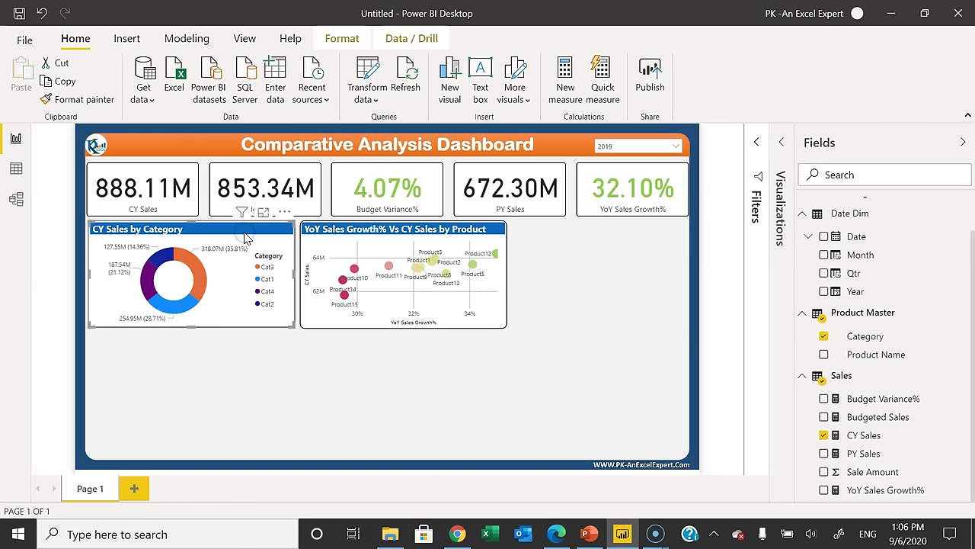
# Duplicate the CY Sales by Category donut chart, place the copy beside the scatter chart and resize the three visuals to fill the row
pyautogui.click(477, 355)
pyautogui.click(221, 229)
pyautogui.hotkey('ctrl', 'c')
pyautogui.hotkey('ctrl', 'v')
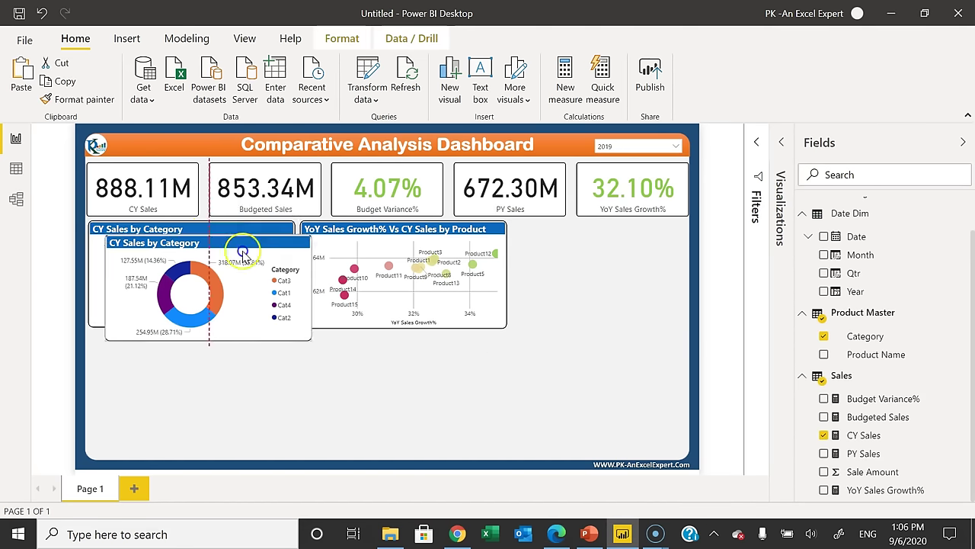
pyautogui.click(487, 272)
pyautogui.click(525, 263)
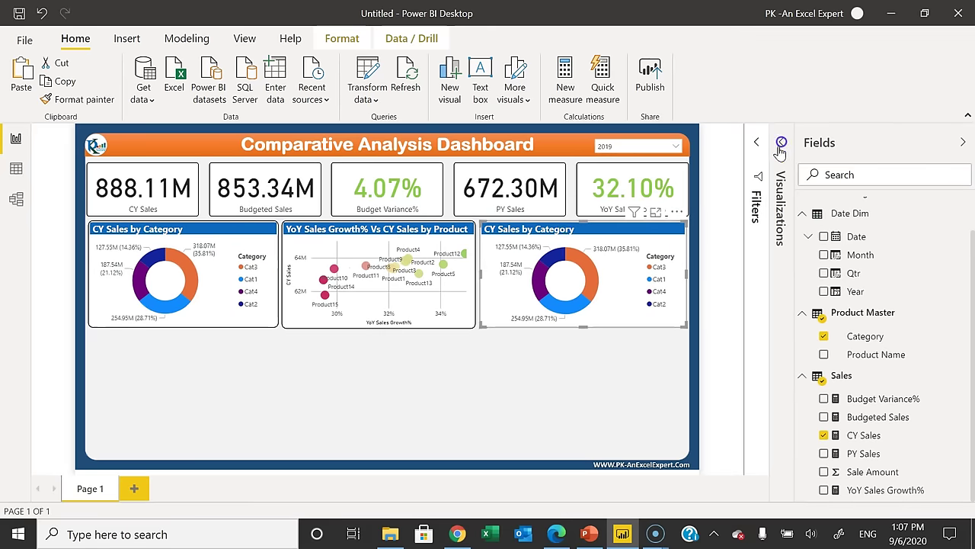
# Convert the copied donut chart to an area chart with Month instead of Category on the axis, adding PY Sales and Budgeted Sales as values
pyautogui.click(781, 142)
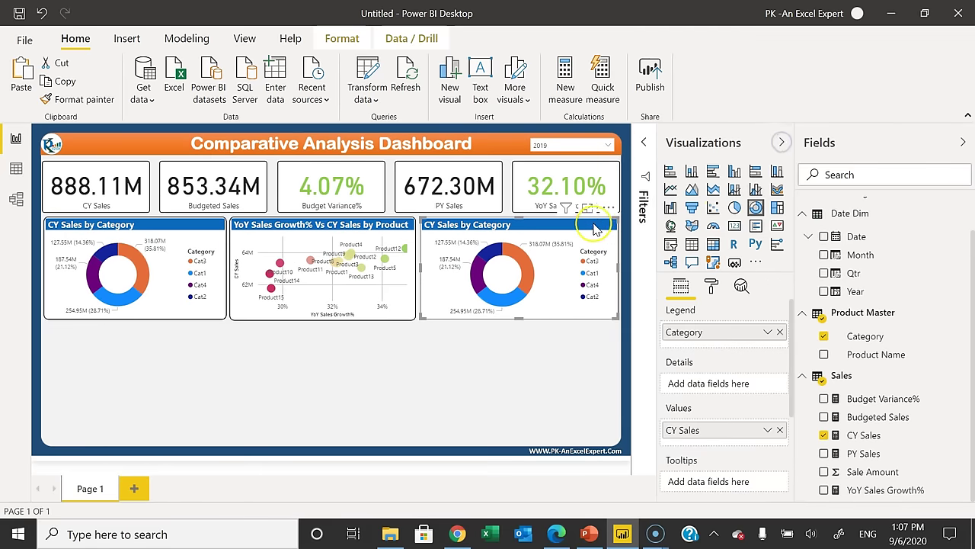
pyautogui.click(691, 190)
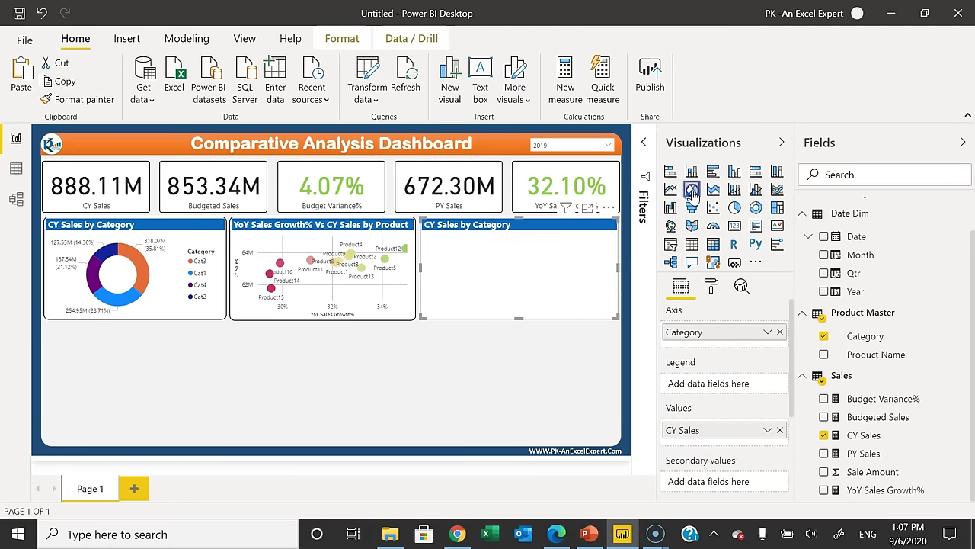
pyautogui.click(780, 333)
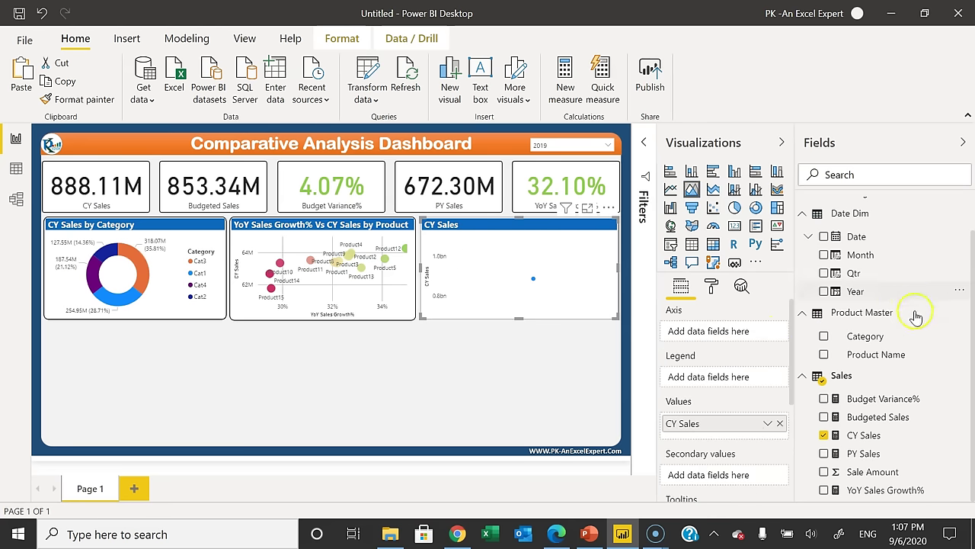
pyautogui.moveTo(867, 259); pyautogui.dragTo(745, 338)
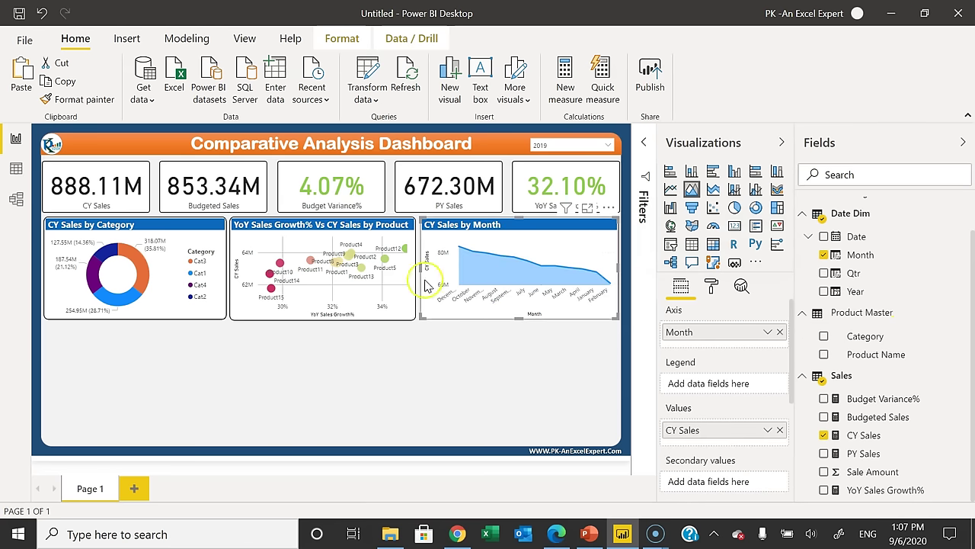
pyautogui.moveTo(861, 457); pyautogui.dragTo(747, 447)
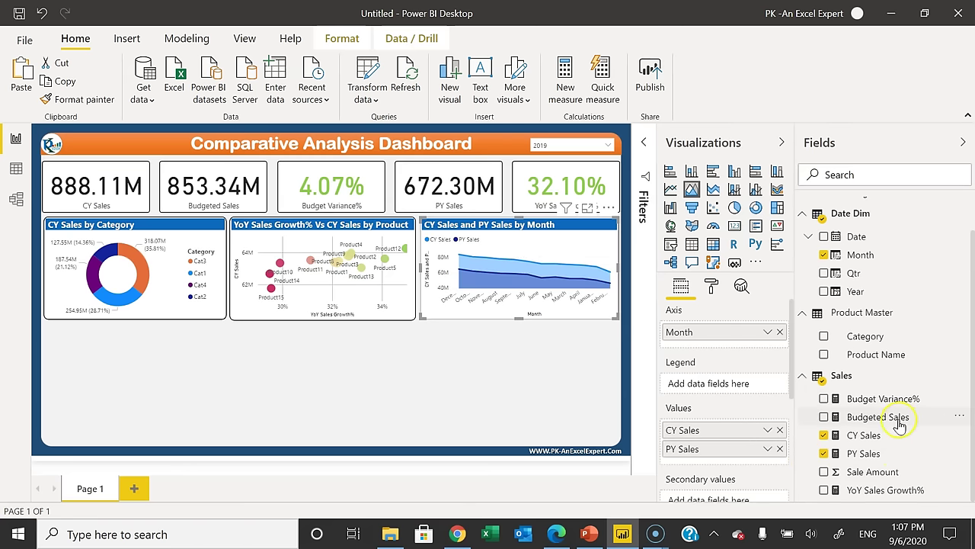
pyautogui.moveTo(899, 423); pyautogui.dragTo(736, 461)
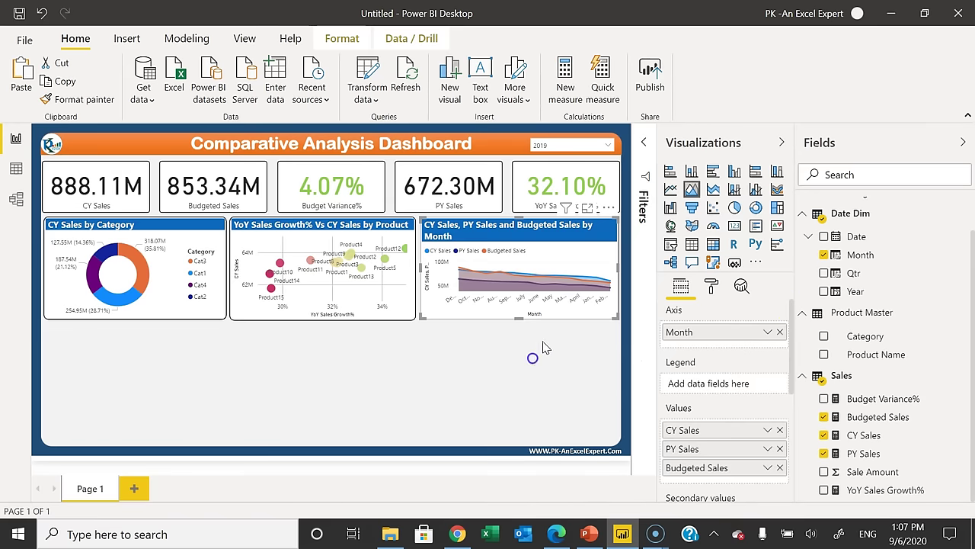
# Sort the area chart by Month in ascending order in focus mode, and return to the report page
pyautogui.click(587, 209)
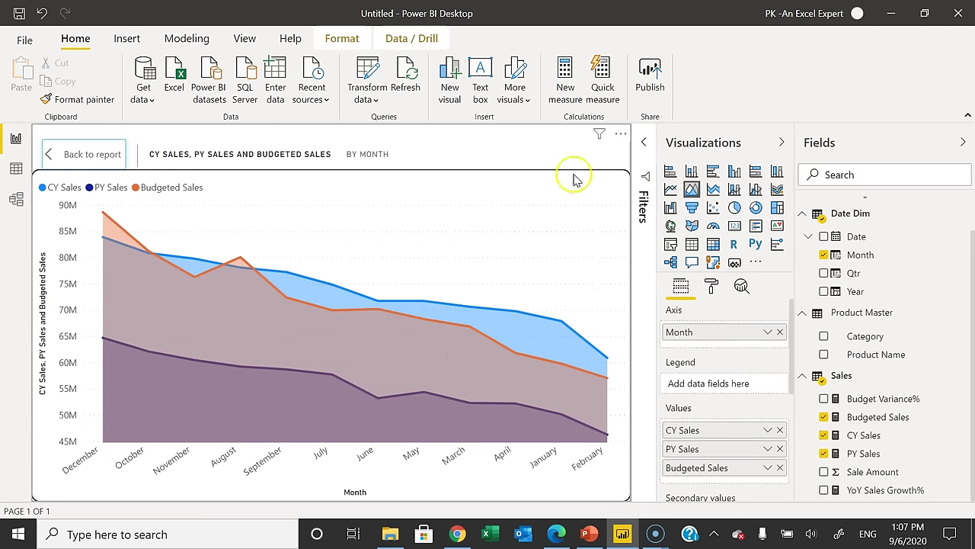
pyautogui.click(621, 135)
pyautogui.click(683, 242)
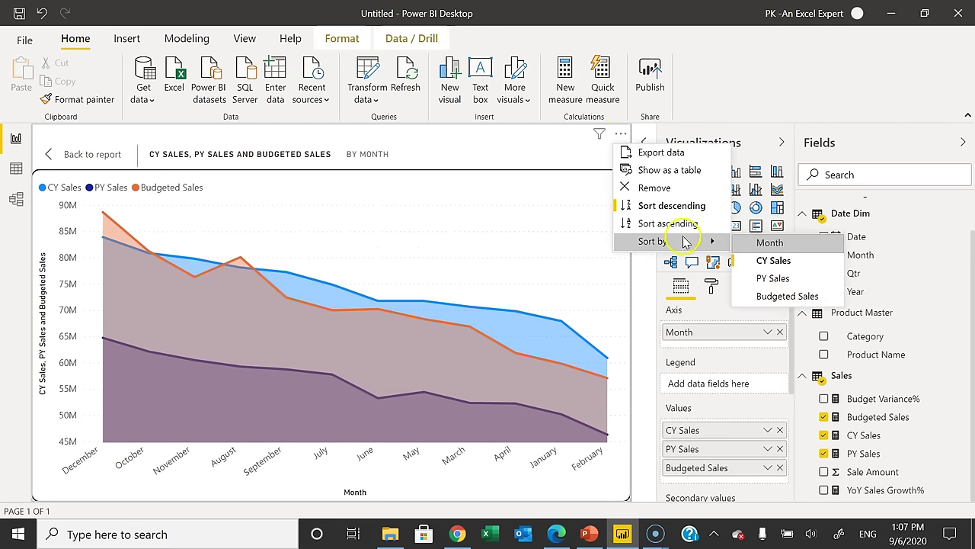
pyautogui.click(777, 249)
pyautogui.click(620, 135)
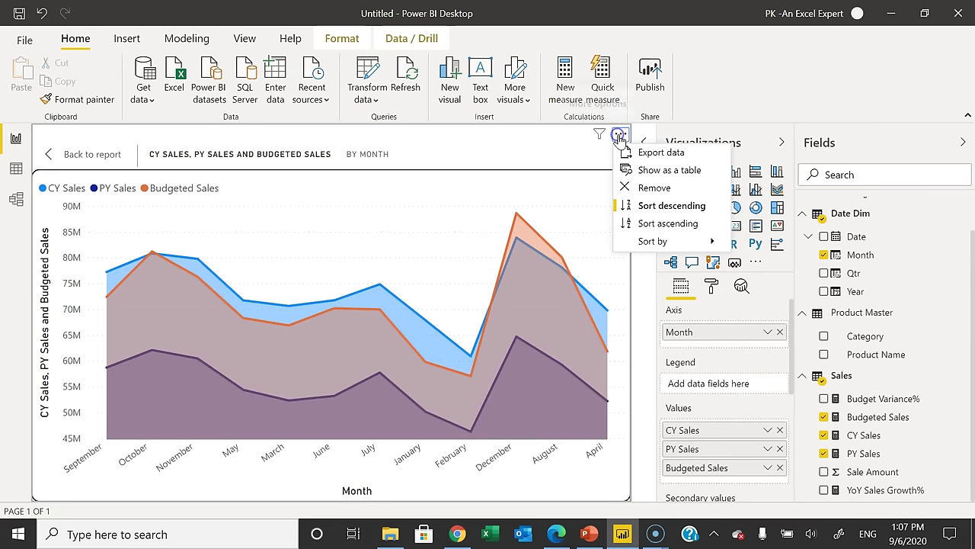
pyautogui.click(663, 224)
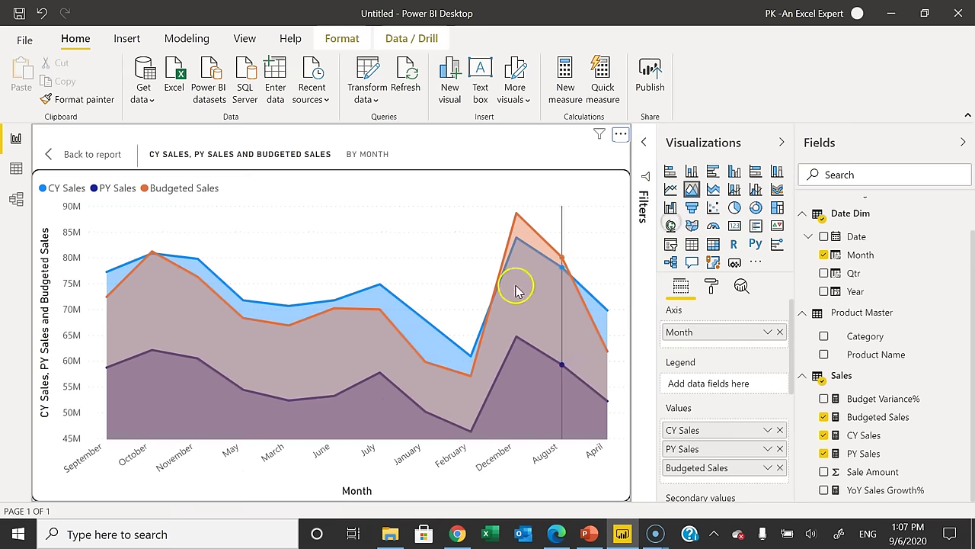
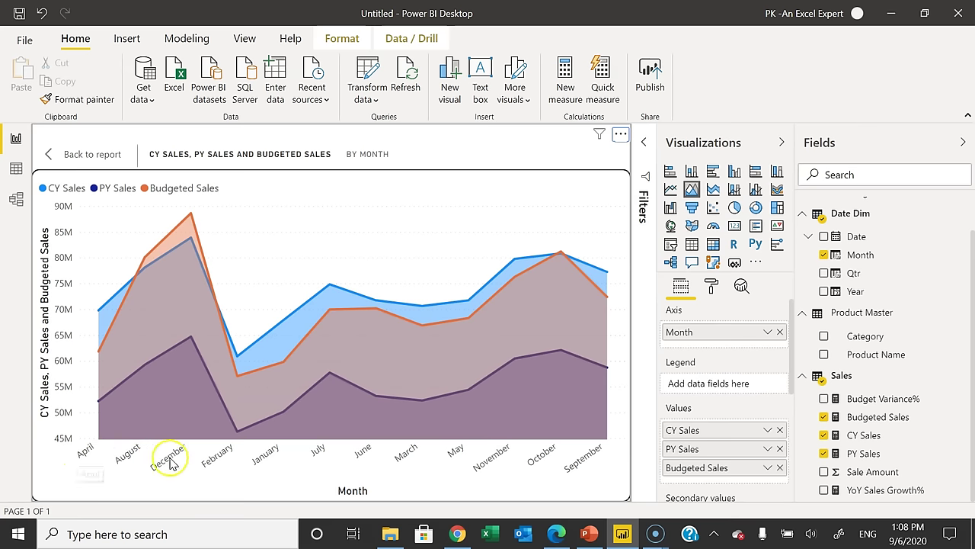
pyautogui.click(100, 153)
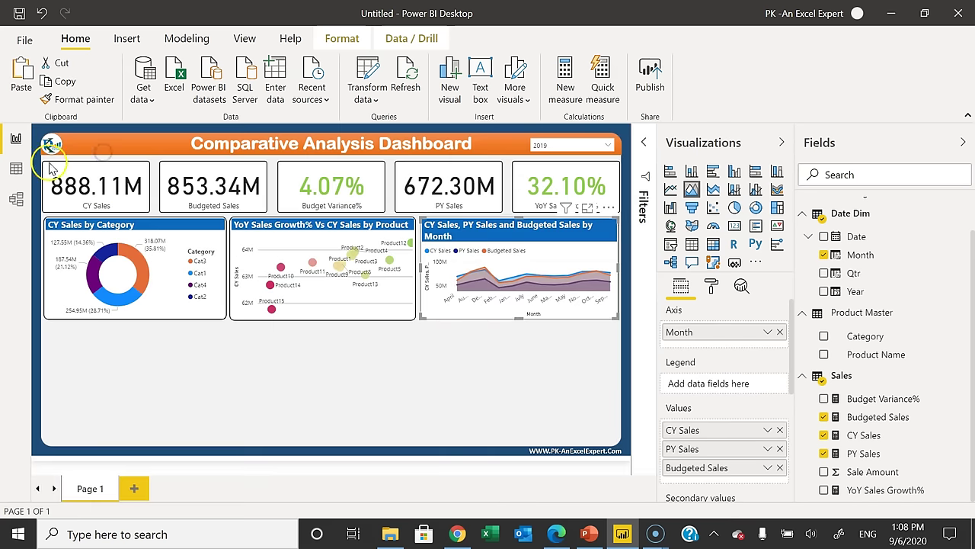
# Add a calculated column to the Date Dim table with the formula Month No. = 'Date Dim'[Date].[MonthNo]
pyautogui.click(16, 169)
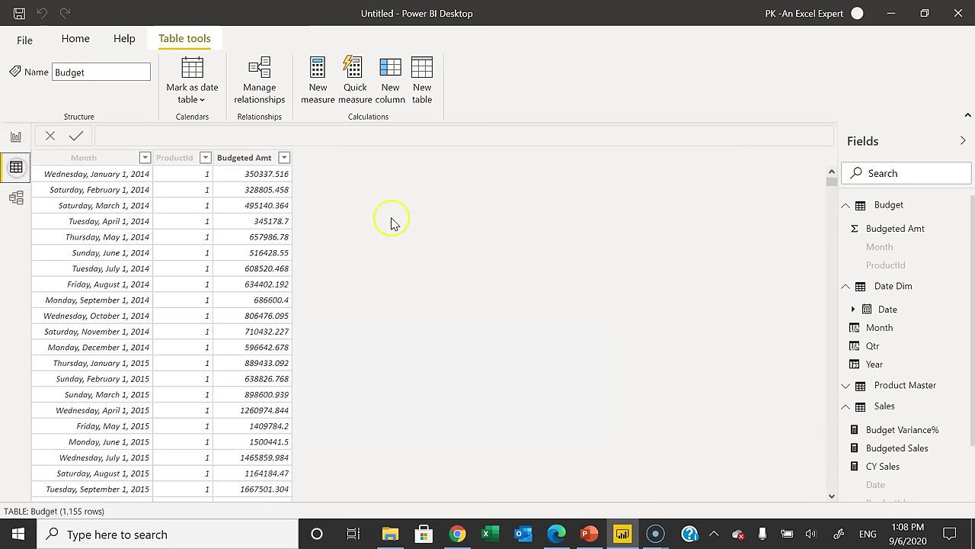
pyautogui.click(894, 286)
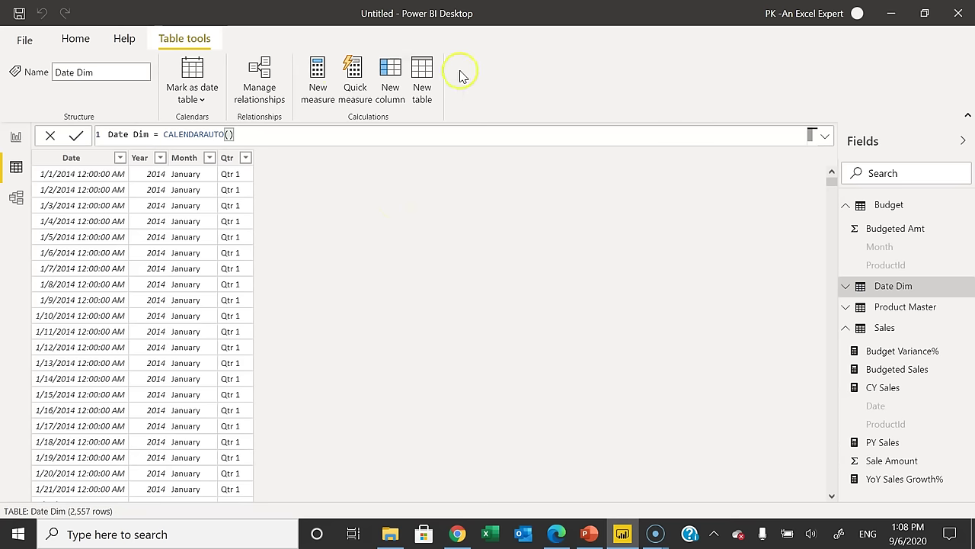
pyautogui.click(399, 68)
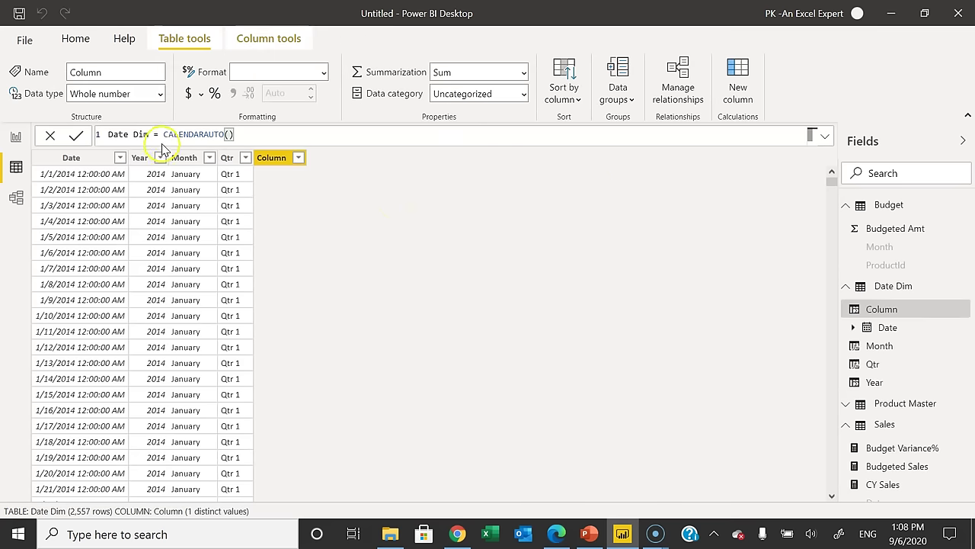
pyautogui.click(122, 134)
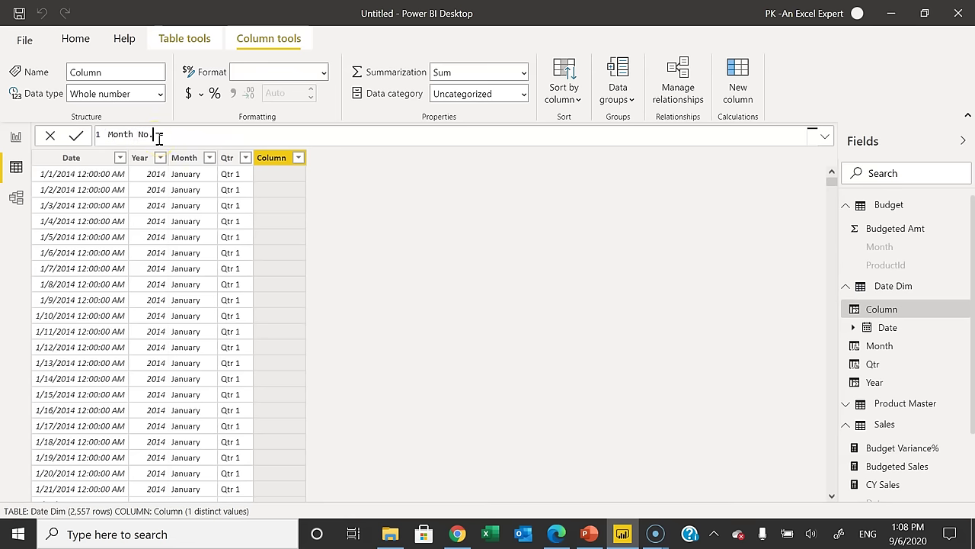
pyautogui.write('Month No. = date')
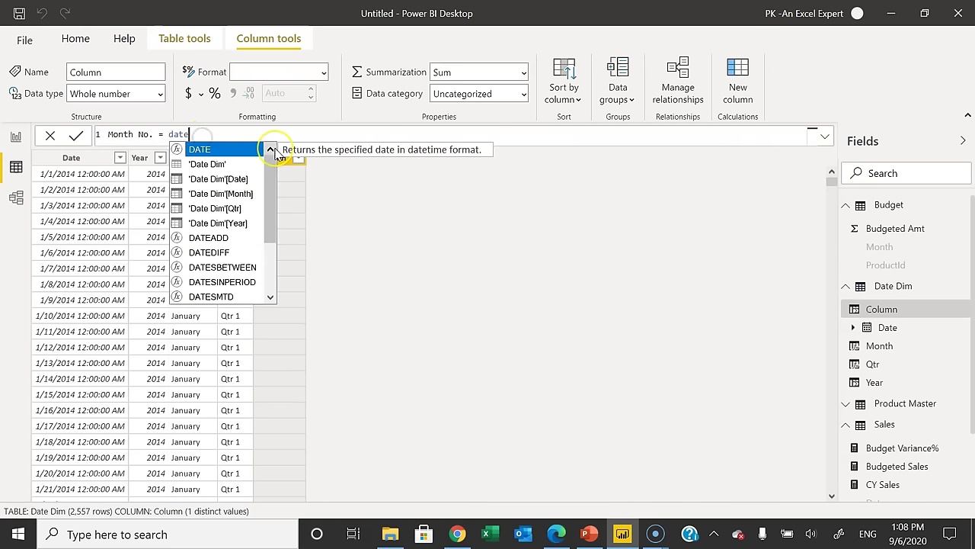
pyautogui.press('Down')
pyautogui.press('Down')
pyautogui.press('Tab')
pyautogui.press('Down')
pyautogui.press('Down')
pyautogui.press('Down')
pyautogui.press('Tab')
pyautogui.press('Return')
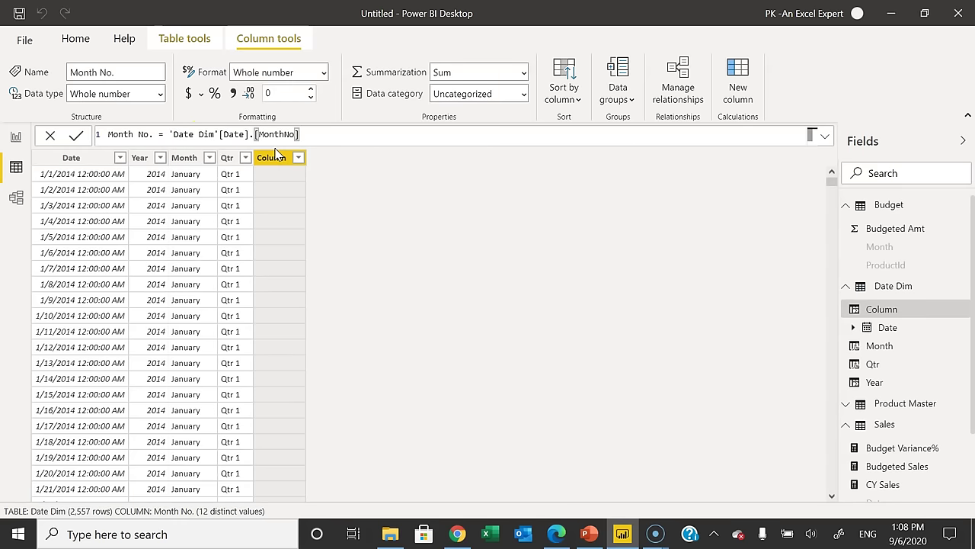
pyautogui.click(438, 183)
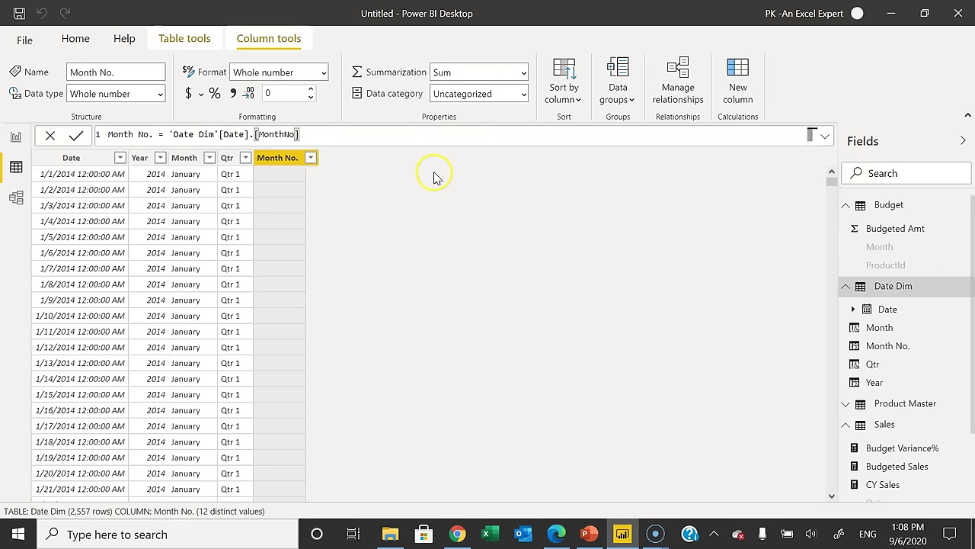
# Sort the Date Dim table's Month column by Month No. and check the area chart's month order in focus mode
pyautogui.click(183, 157)
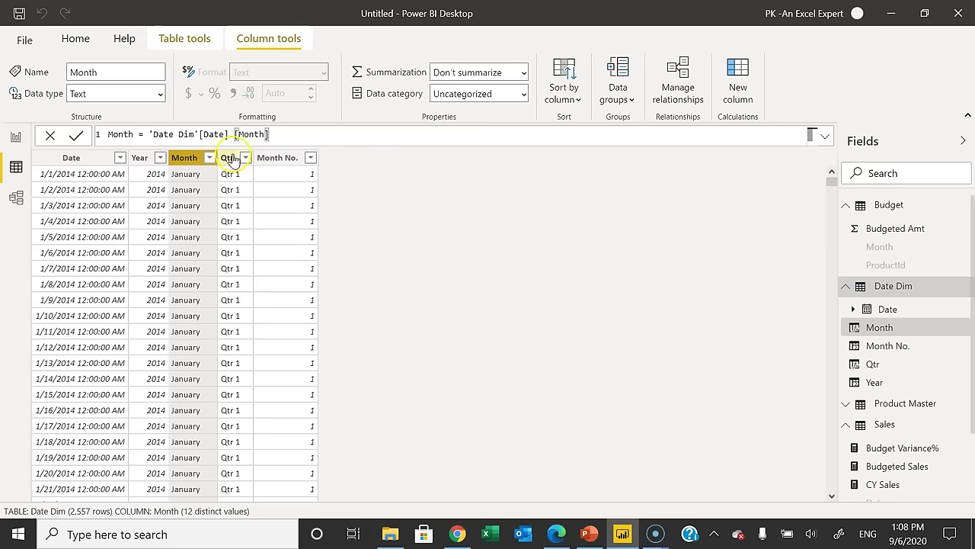
pyautogui.click(582, 100)
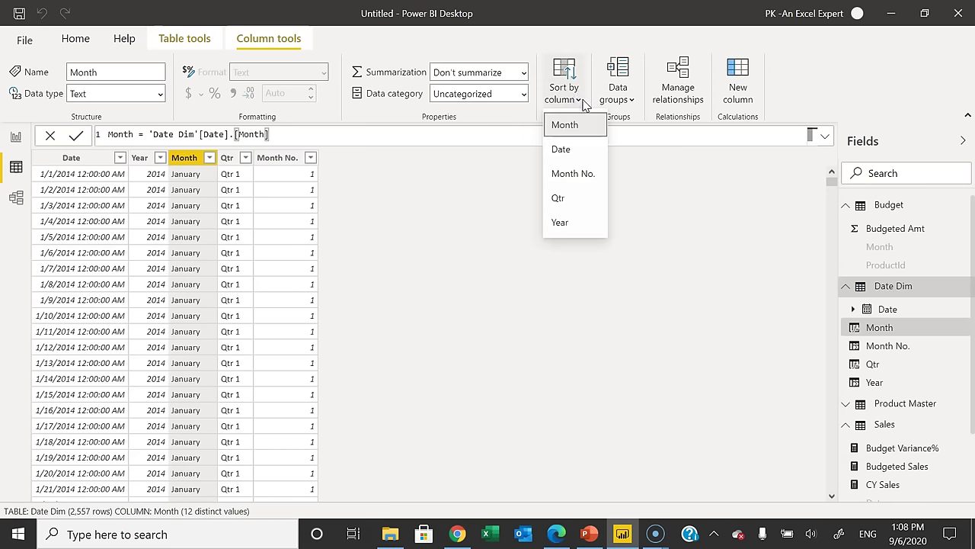
pyautogui.click(586, 176)
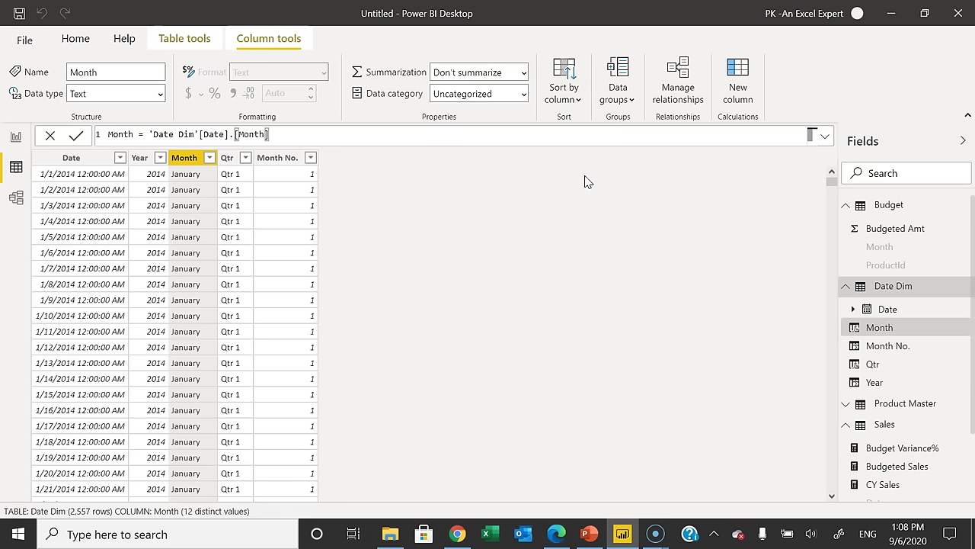
pyautogui.click(16, 137)
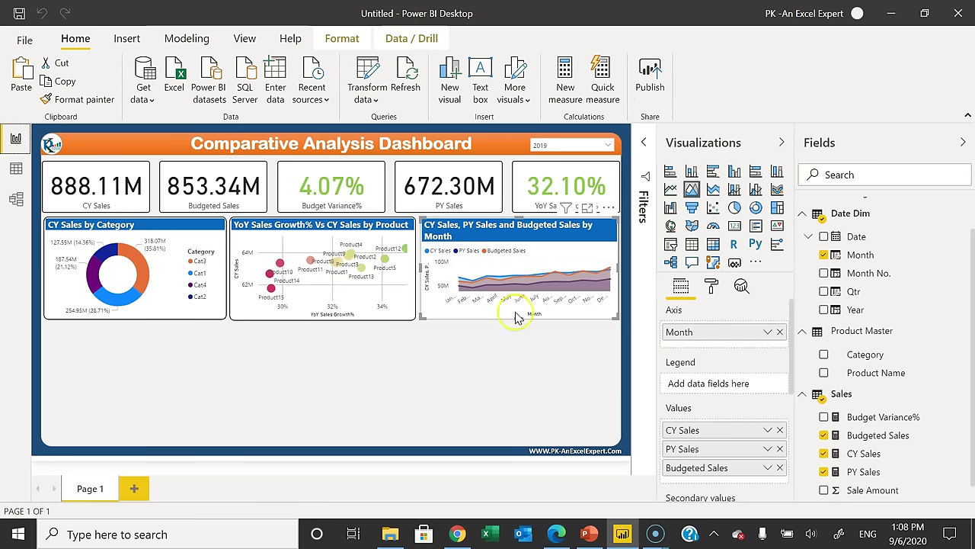
pyautogui.click(587, 208)
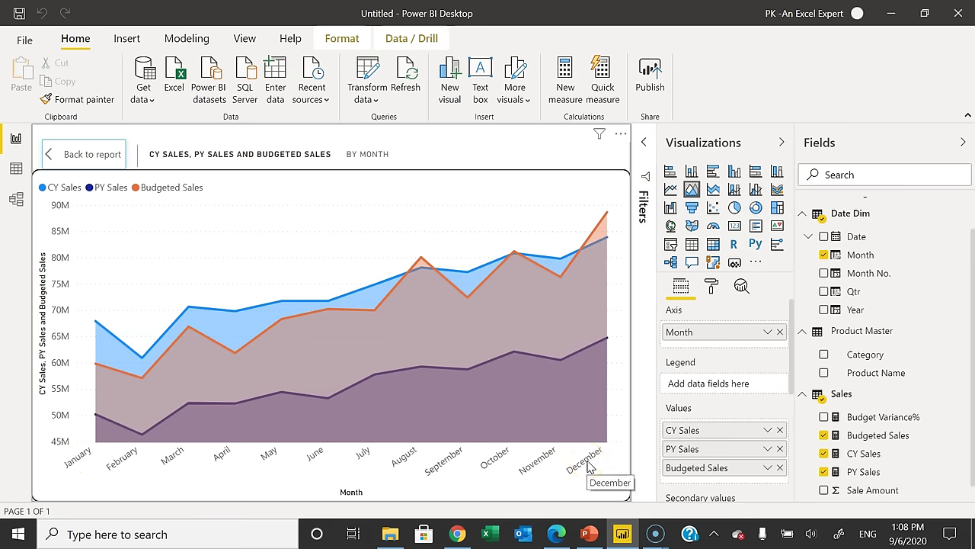
pyautogui.click(78, 153)
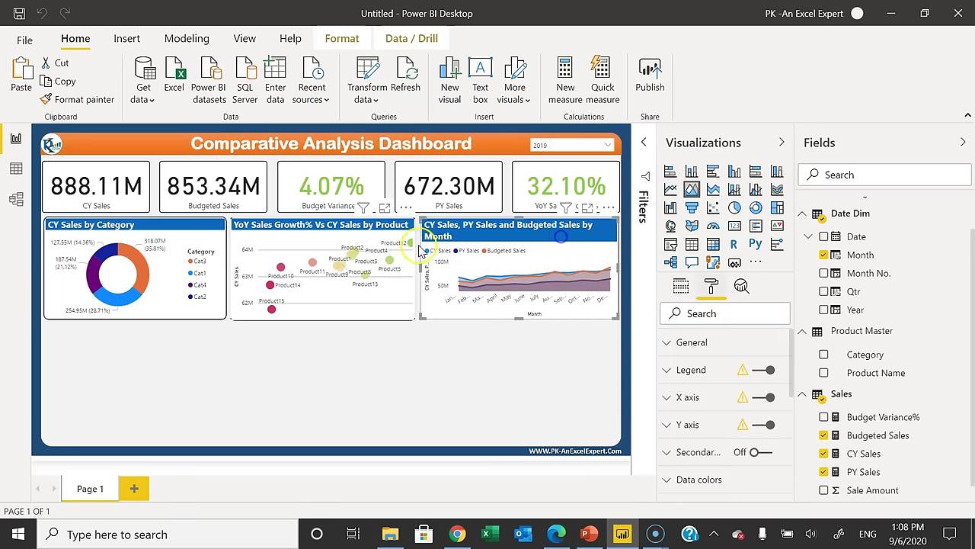
# Set the title text size of the CY Sales, PY Sales and Budgeted Sales by Month chart to 12 pt
pyautogui.scroll(-4, 727, 464)
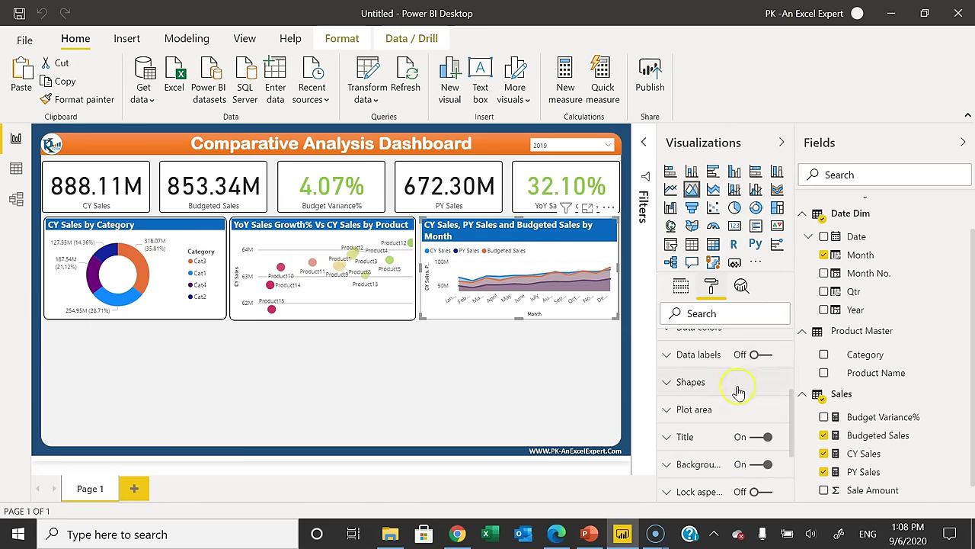
pyautogui.click(693, 437)
pyautogui.scroll(-5, 723, 457)
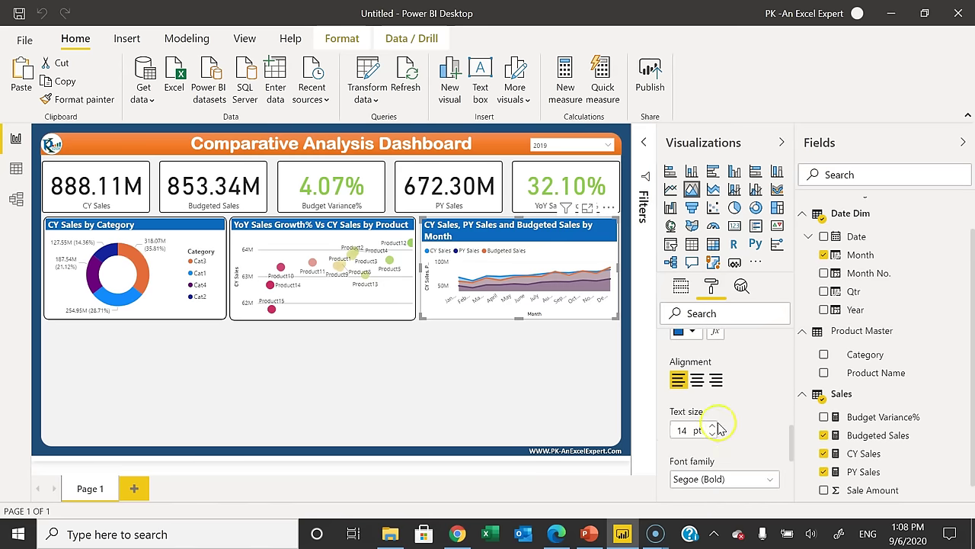
pyautogui.click(712, 436)
pyautogui.click(712, 437)
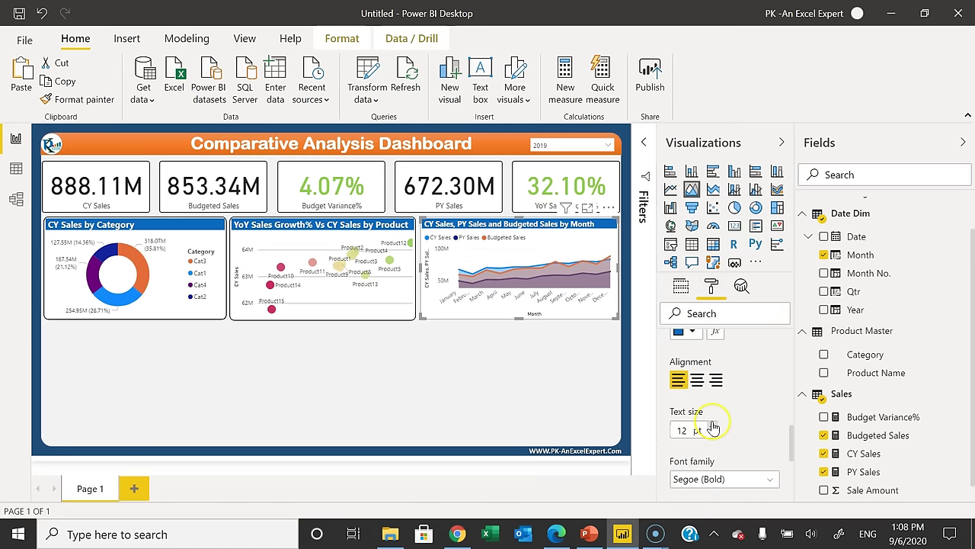
# Reduce the title text size of the scatter chart and the CY Sales by Category donut chart to match the area chart
pyautogui.click(388, 221)
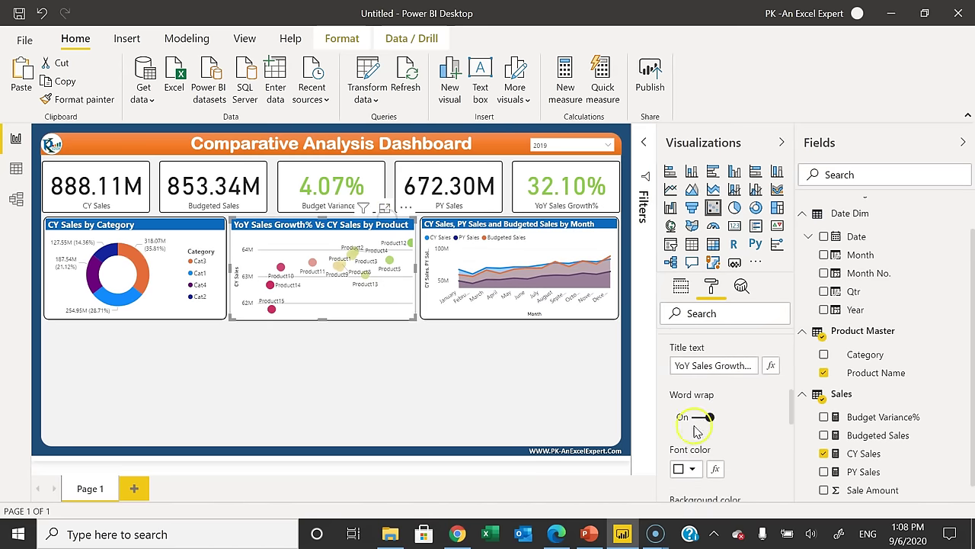
pyautogui.scroll(-3, 729, 434)
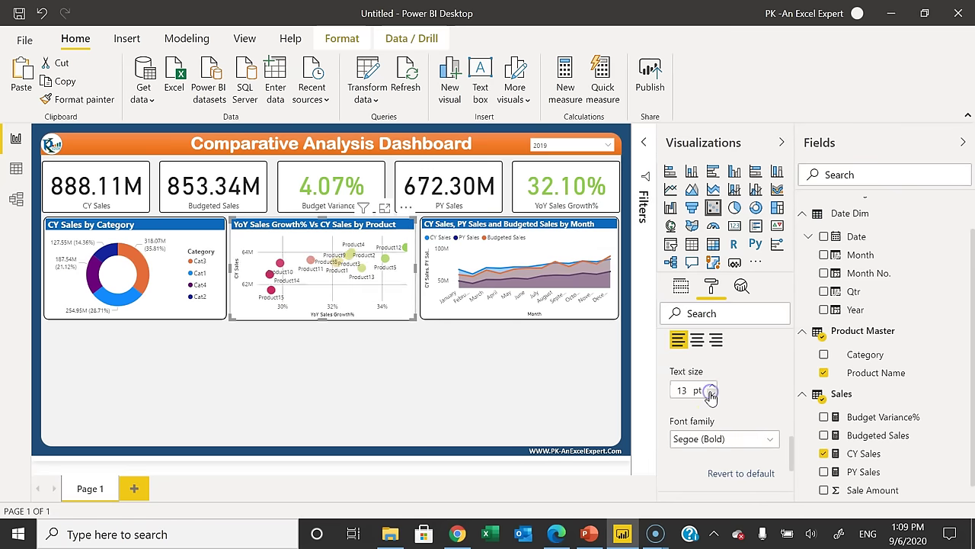
pyautogui.click(161, 230)
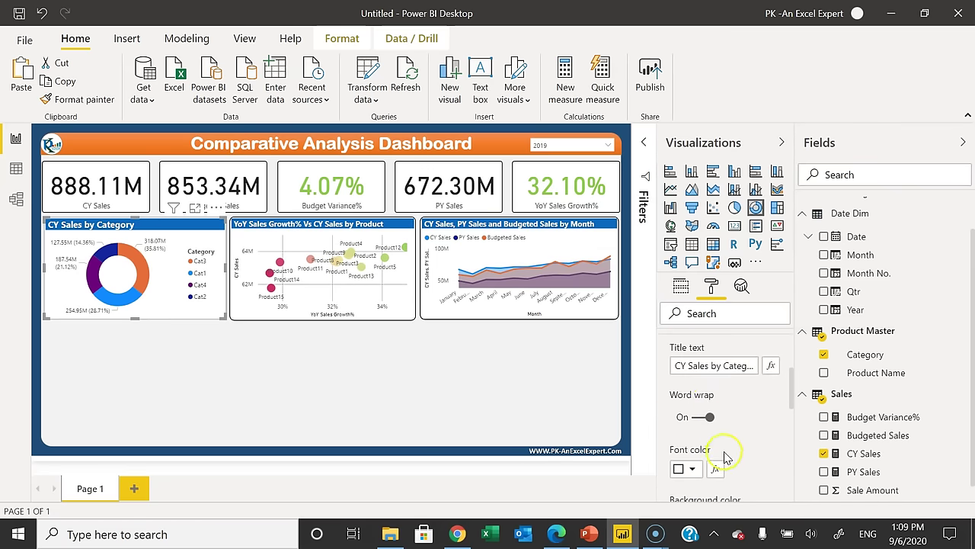
pyautogui.scroll(-3, 727, 442)
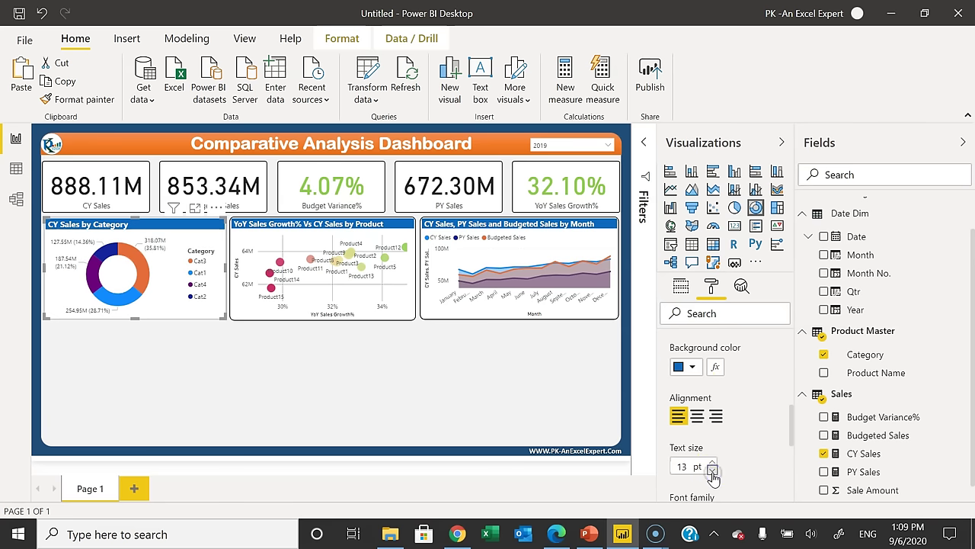
pyautogui.click(338, 363)
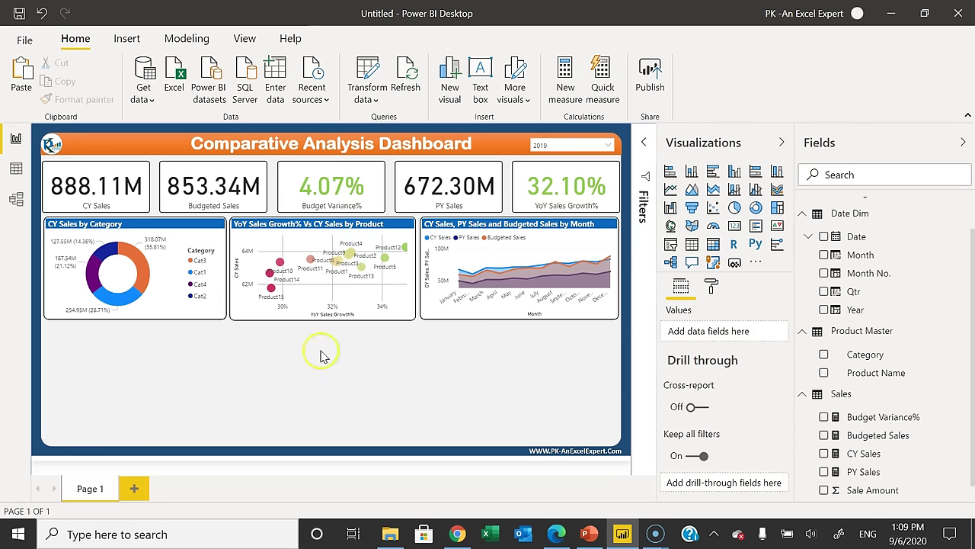
# Duplicate the CY Sales, PY Sales and Budgeted Sales by Month area chart, place it below the donut chart and enlarge it
pyautogui.click(499, 225)
pyautogui.click(263, 371)
pyautogui.moveTo(498, 234); pyautogui.dragTo(124, 340)
pyautogui.moveTo(248, 430); pyautogui.dragTo(256, 439)
pyautogui.moveTo(152, 337); pyautogui.dragTo(168, 346)
pyautogui.click(265, 455)
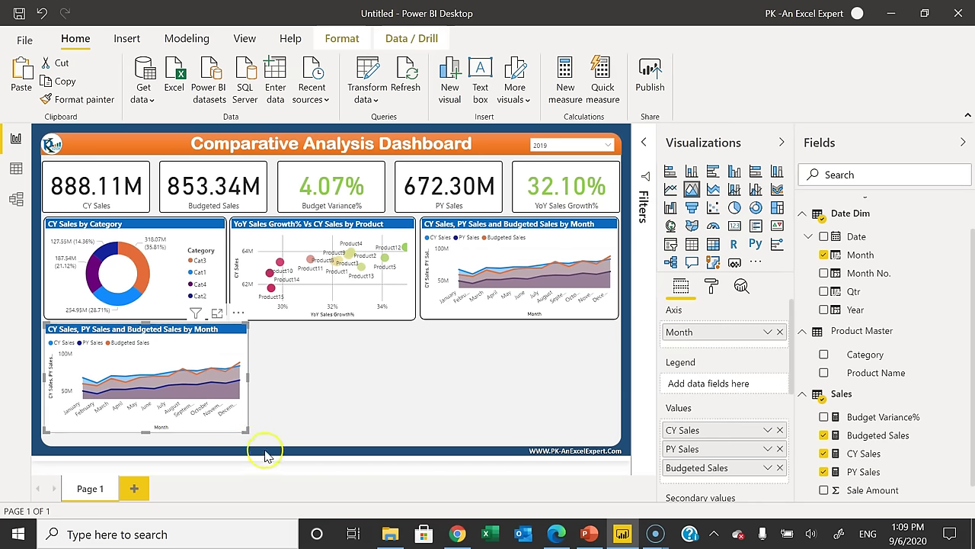
pyautogui.moveTo(246, 431); pyautogui.dragTo(257, 441)
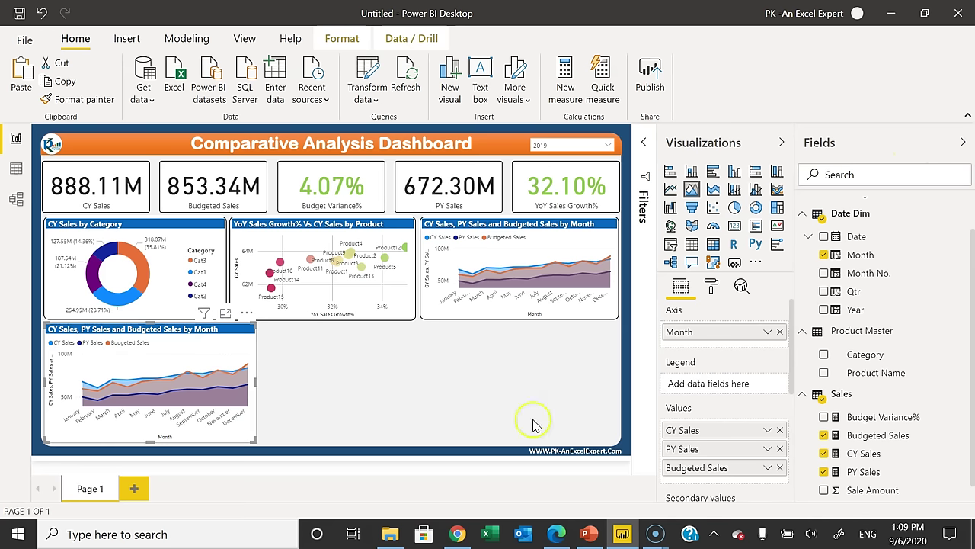
# Replace Month with the Date field on the copied chart's axis, using plain Date instead of Date Hierarchy
pyautogui.click(779, 335)
pyautogui.moveTo(857, 237); pyautogui.dragTo(724, 333)
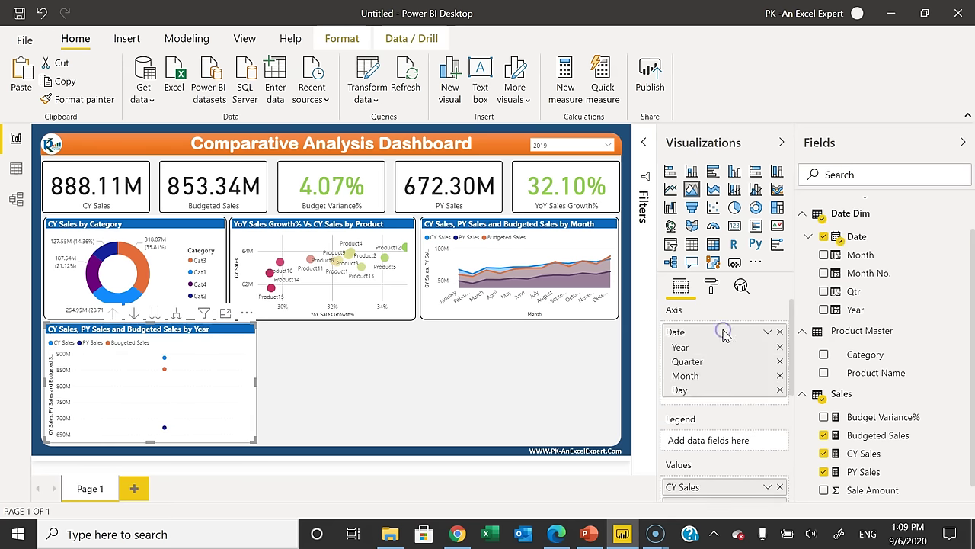
pyautogui.click(768, 333)
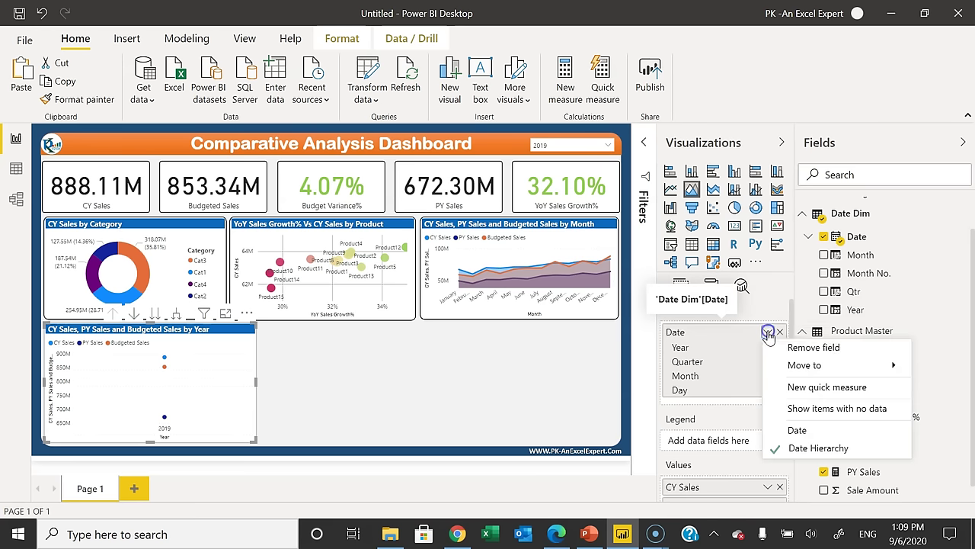
pyautogui.click(811, 431)
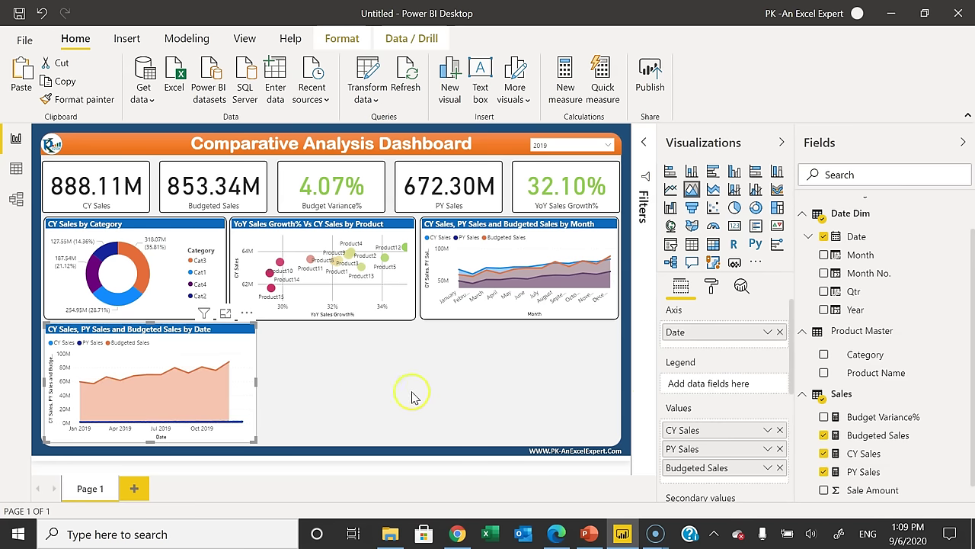
# Remove PY Sales and Budgeted Sales from the copied chart, leaving CY Sales, and widen the chart
pyautogui.click(267, 378)
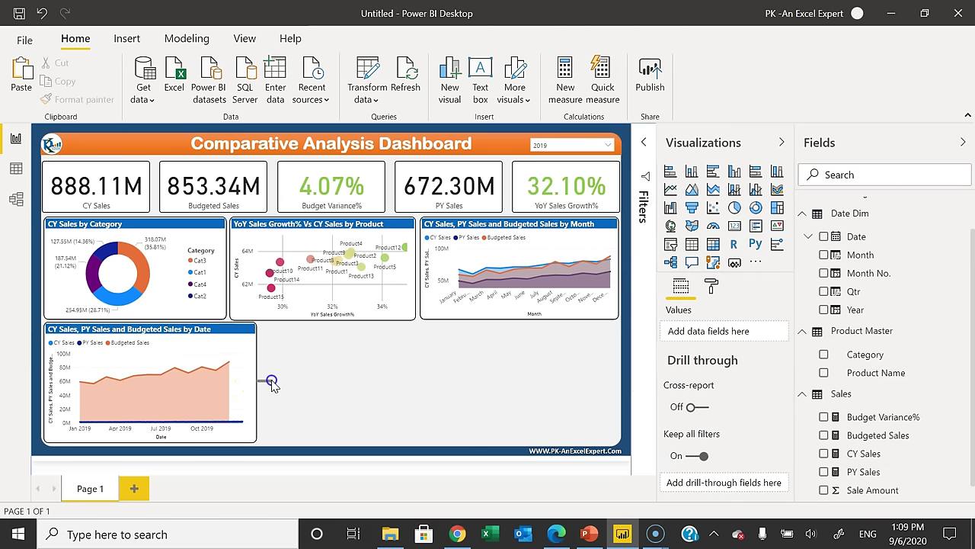
pyautogui.click(256, 364)
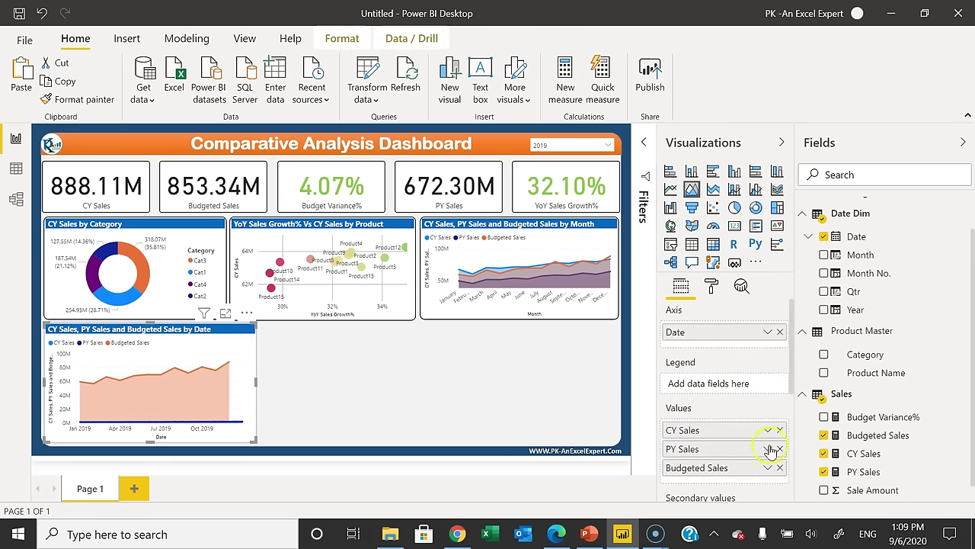
pyautogui.click(780, 449)
pyautogui.click(779, 449)
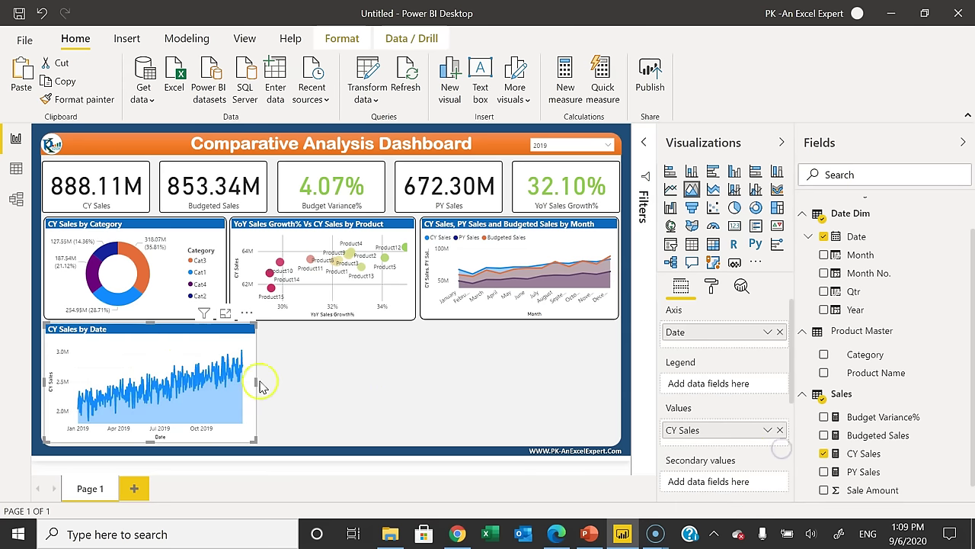
pyautogui.moveTo(257, 383); pyautogui.dragTo(297, 384)
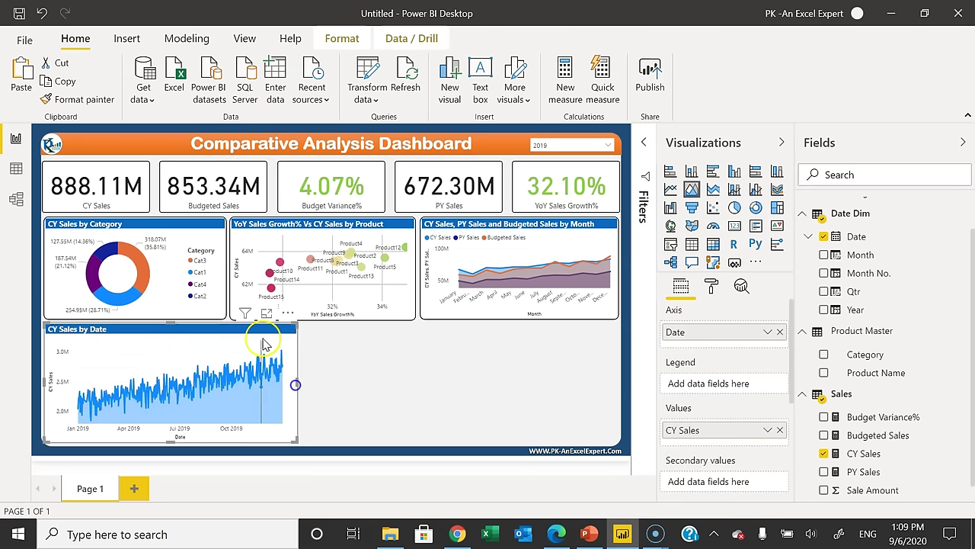
# Convert the CY Sales by Date area chart to a line chart so that its analytics offer a forecast
pyautogui.click(742, 289)
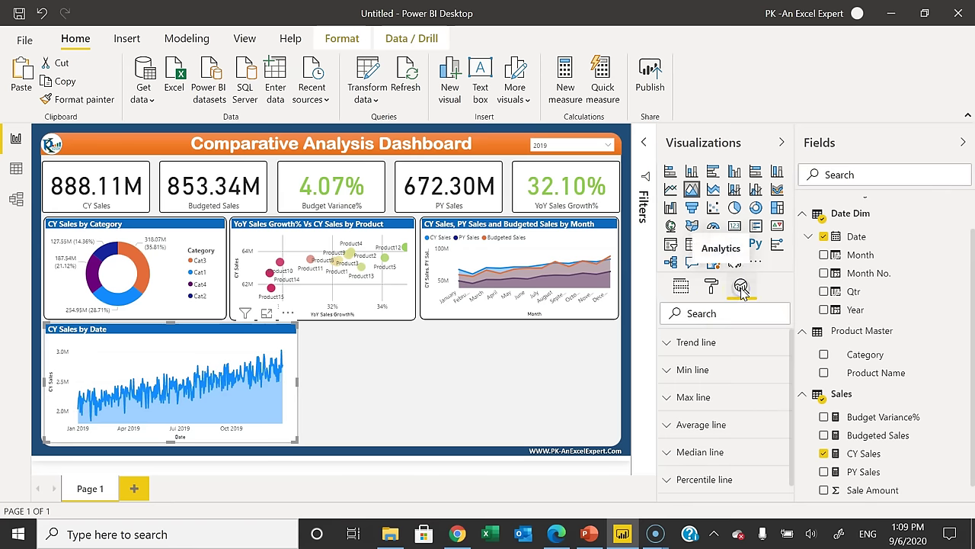
pyautogui.scroll(-1, 732, 449)
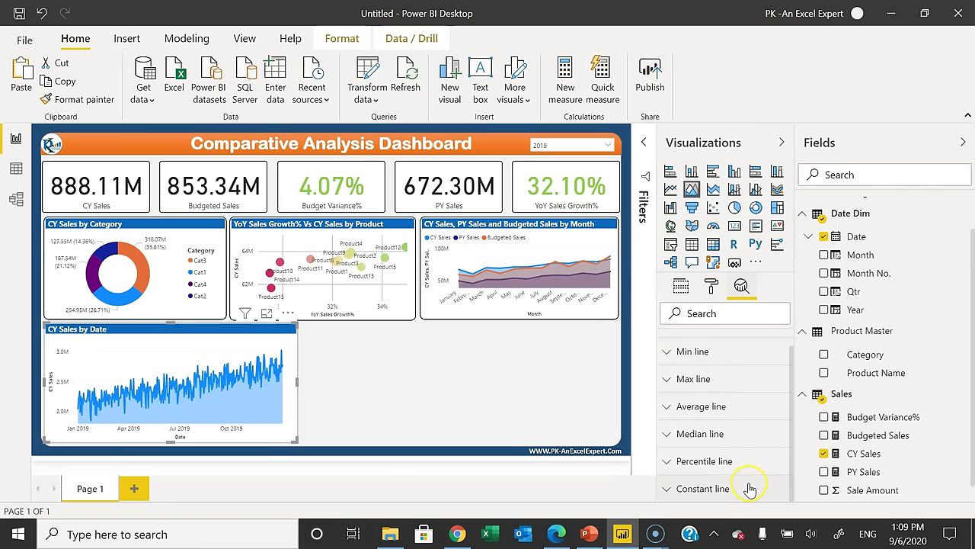
pyautogui.scroll(1, 734, 469)
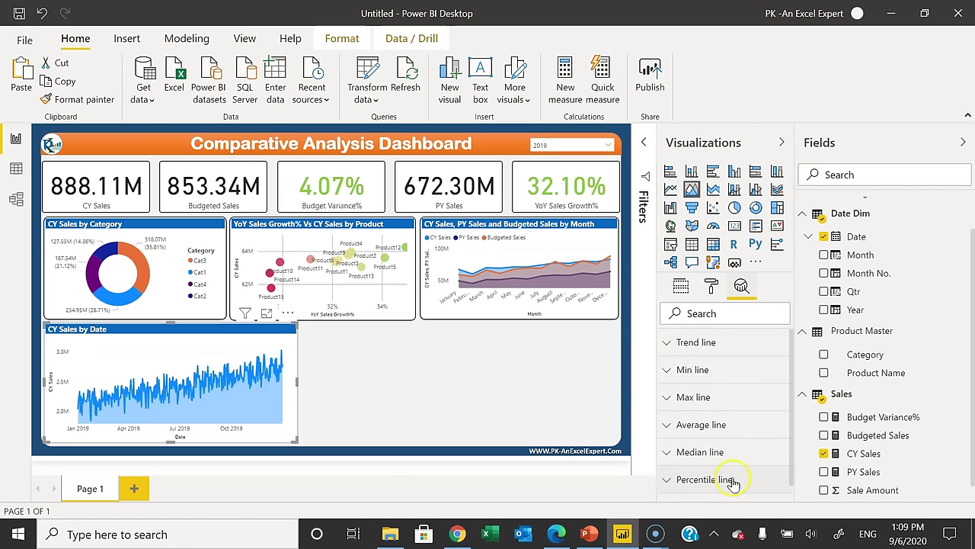
pyautogui.click(671, 190)
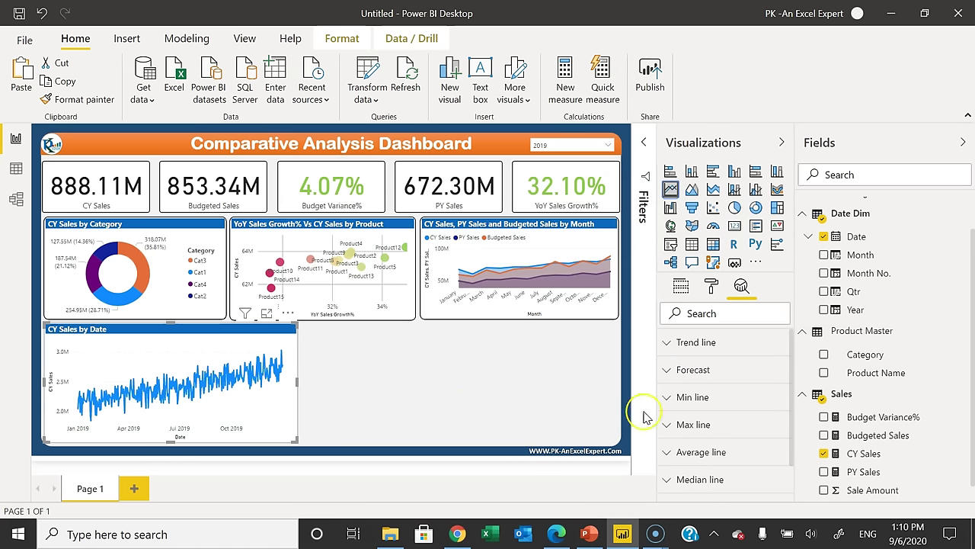
pyautogui.scroll(-2, 727, 404)
pyautogui.scroll(2, 725, 395)
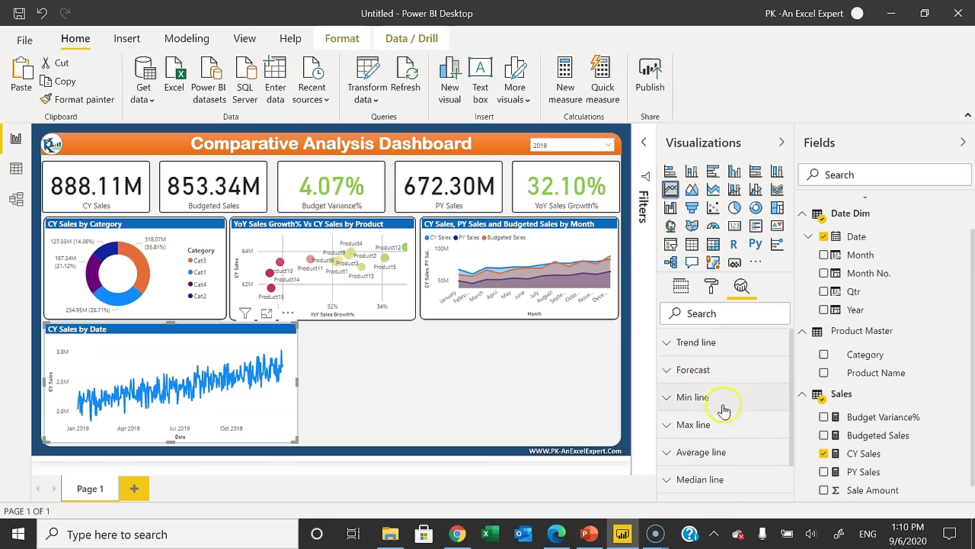
# Add a forecast to the CY Sales by Date line chart with a forecast length of 1 year
pyautogui.click(682, 371)
pyautogui.click(695, 408)
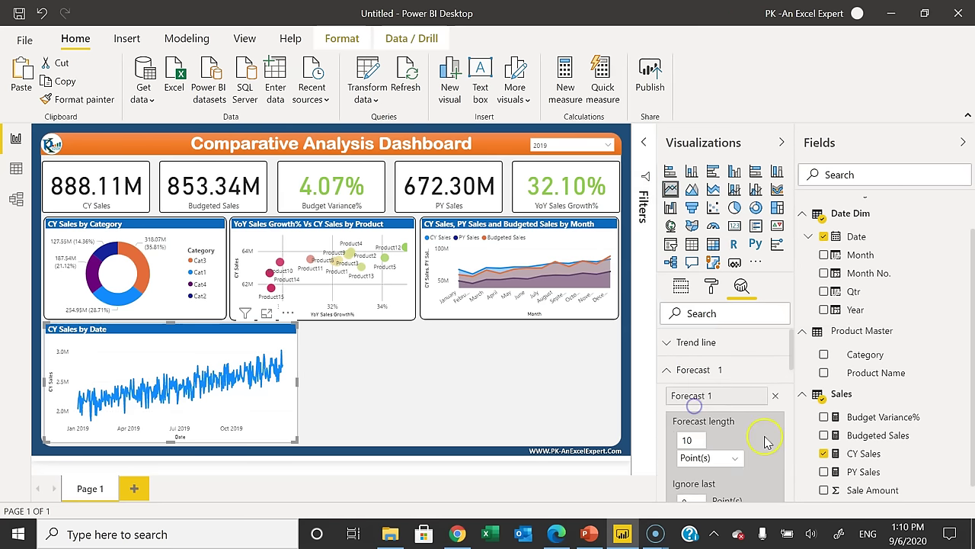
pyautogui.scroll(-1, 751, 442)
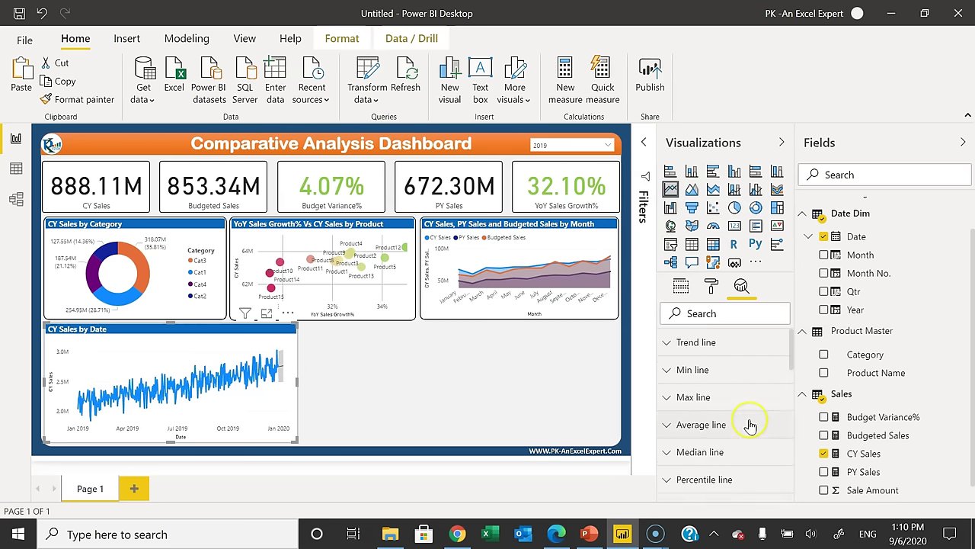
pyautogui.scroll(-3, 750, 428)
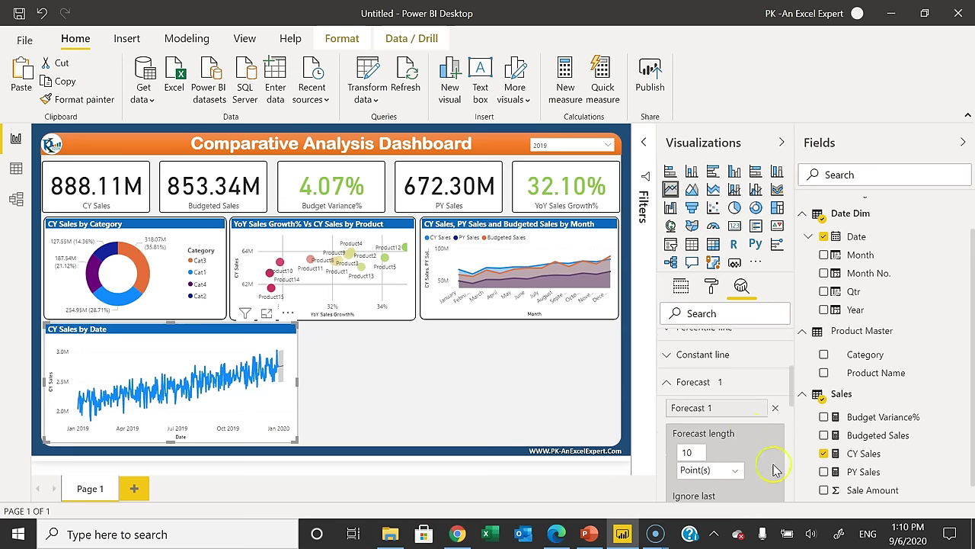
pyautogui.click(715, 472)
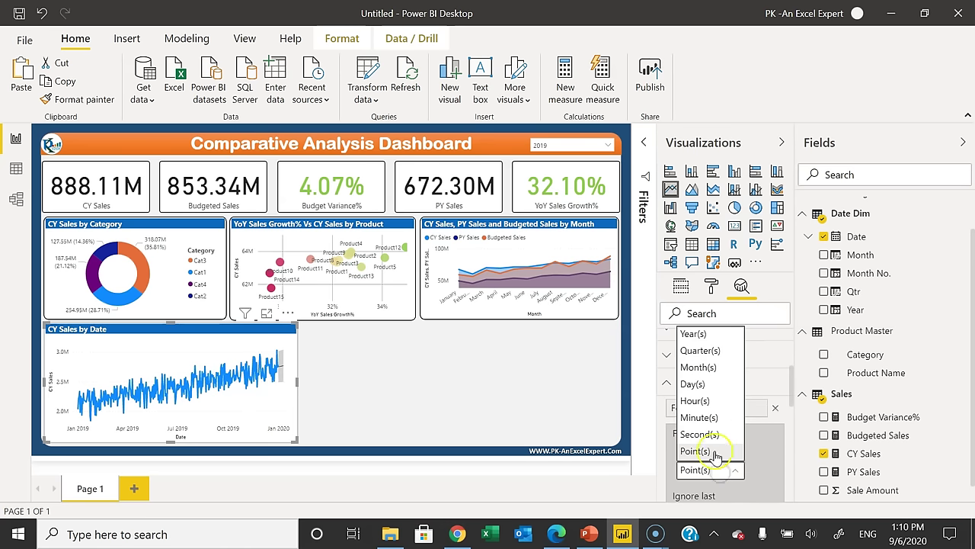
pyautogui.click(695, 334)
pyautogui.moveTo(696, 455); pyautogui.dragTo(668, 450)
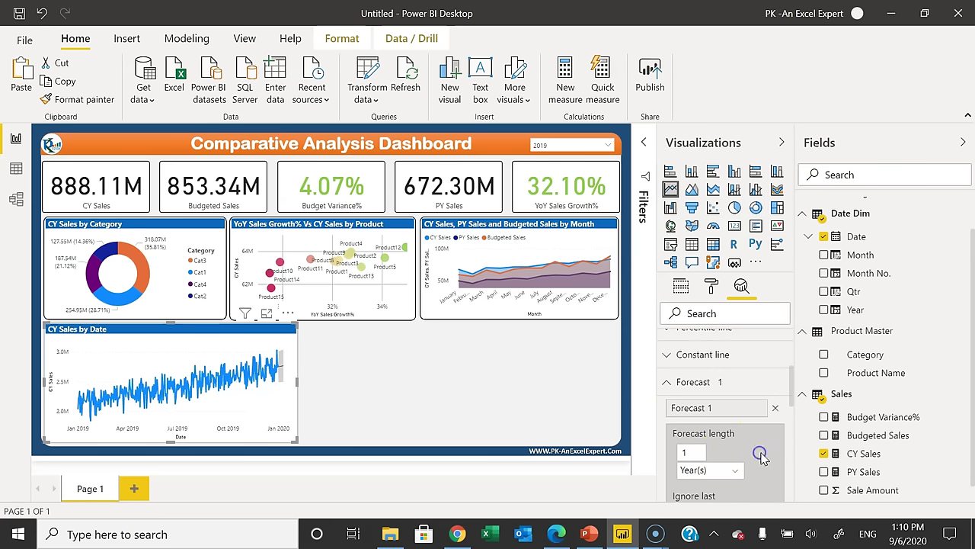
pyautogui.scroll(-3, 761, 454)
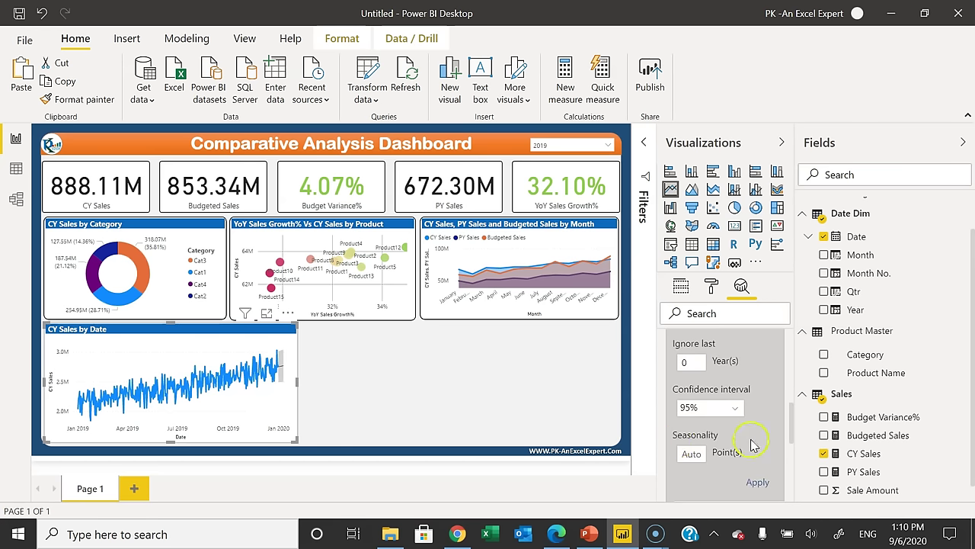
pyautogui.click(758, 483)
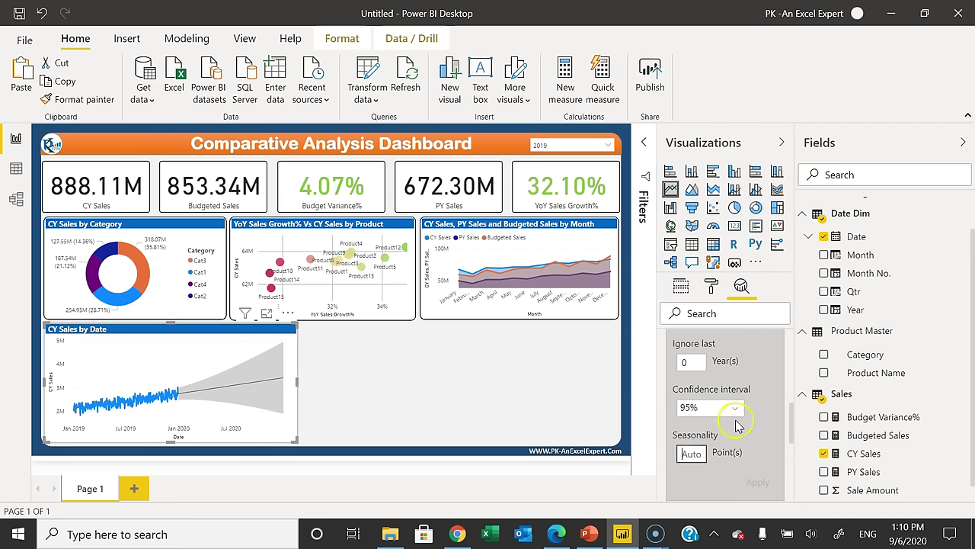
# Set the seasonality of the CY Sales by Date forecast to 365 points and apply it
pyautogui.click(715, 450)
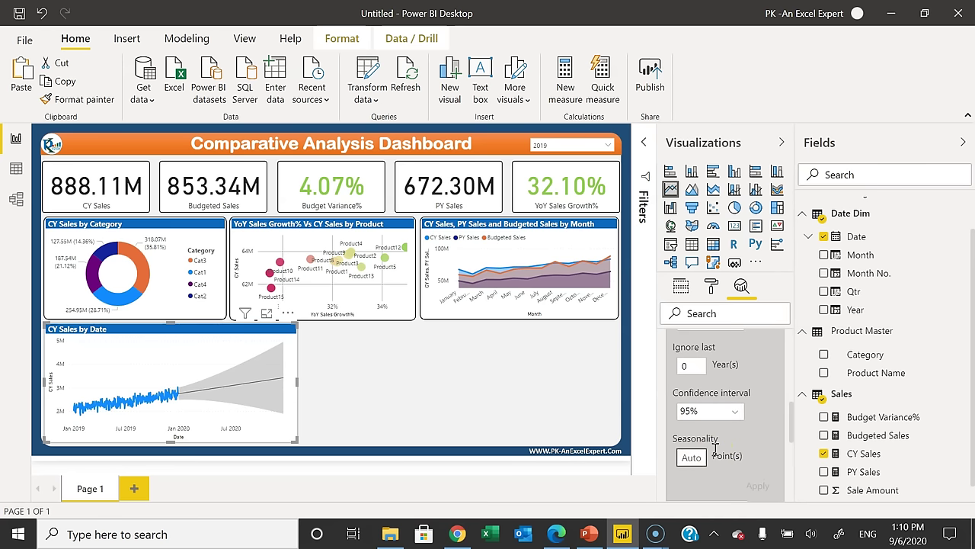
pyautogui.write('36')
pyautogui.scroll(1, 714, 455)
pyautogui.scroll(-1, 715, 455)
pyautogui.click(699, 416)
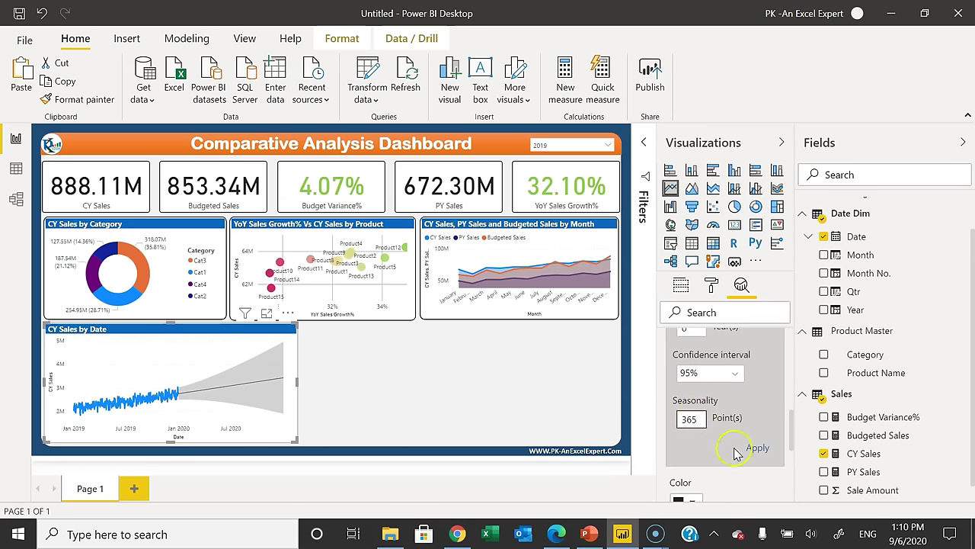
pyautogui.click(759, 449)
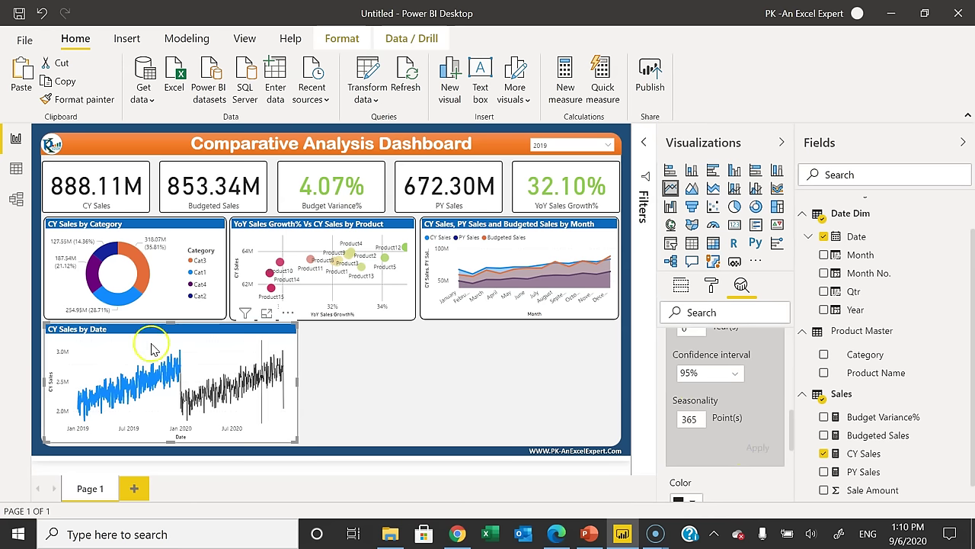
pyautogui.click(374, 344)
pyautogui.click(270, 331)
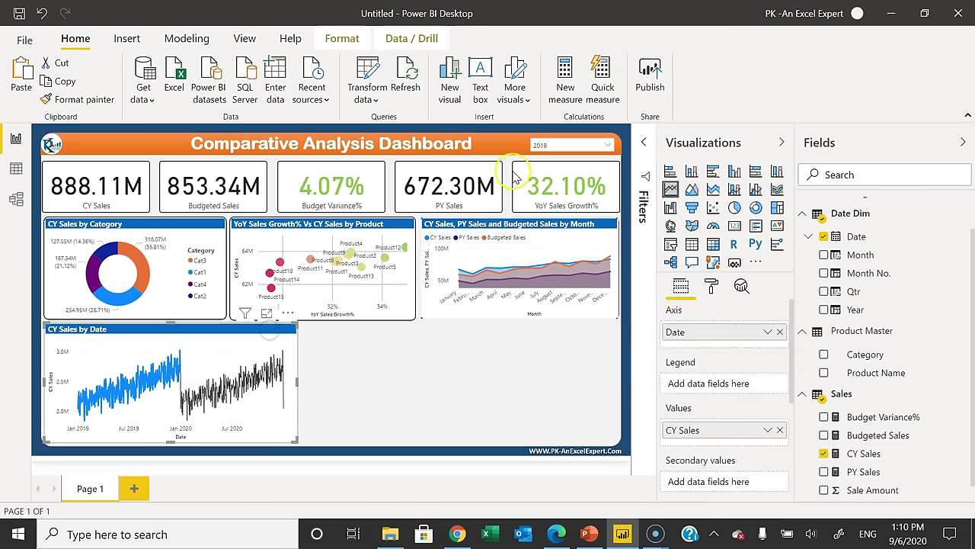
# Try the year slicer with all years, 2020 and 2019 to compare the forecast, ending with no year selected
pyautogui.click(560, 144)
pyautogui.click(557, 199)
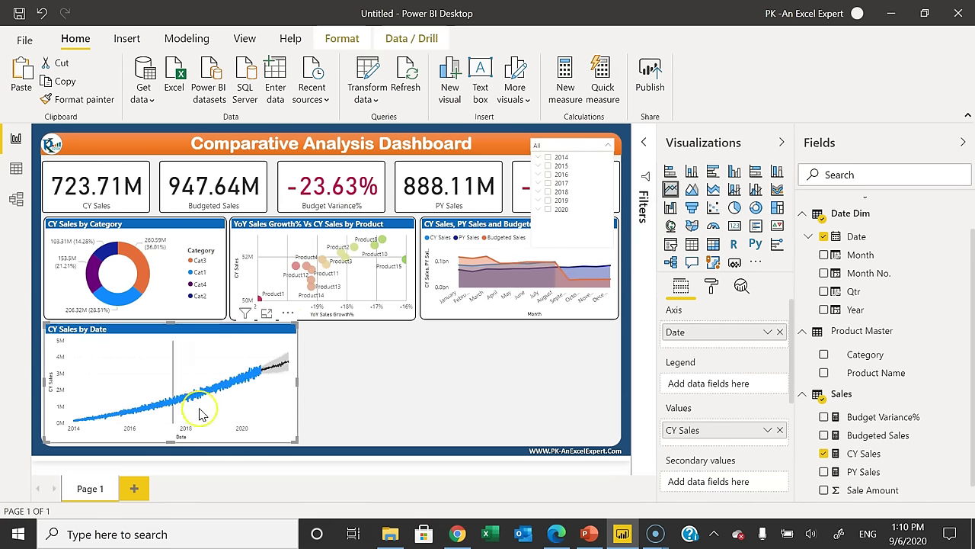
pyautogui.click(556, 210)
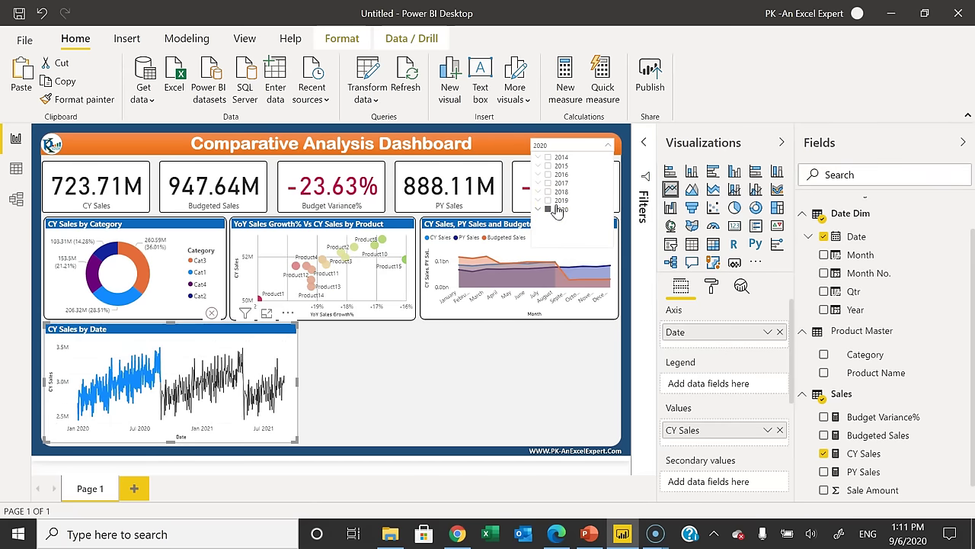
pyautogui.click(557, 201)
pyautogui.click(557, 201)
pyautogui.click(583, 144)
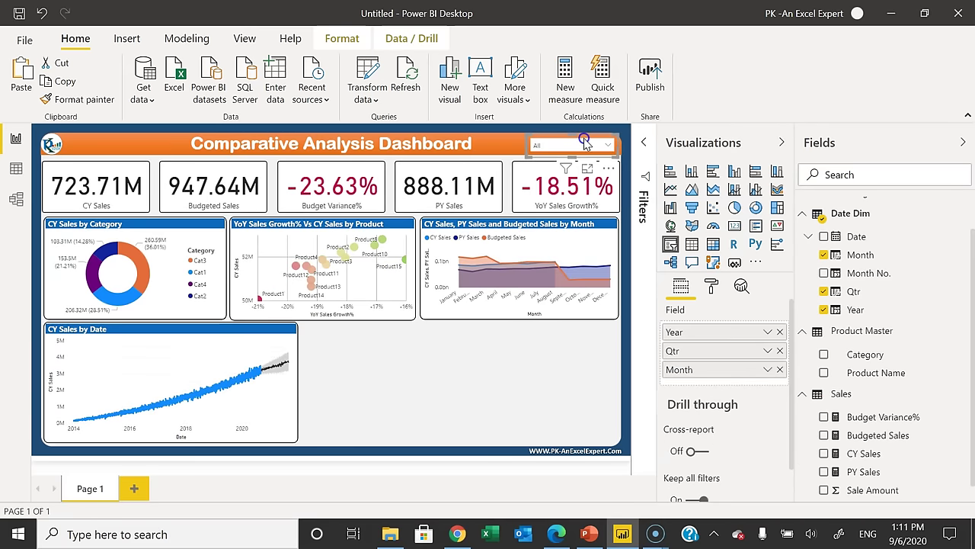
# Edit the year slicer's interactions so that it does not filter the CY Sales by Date chart
pyautogui.click(357, 39)
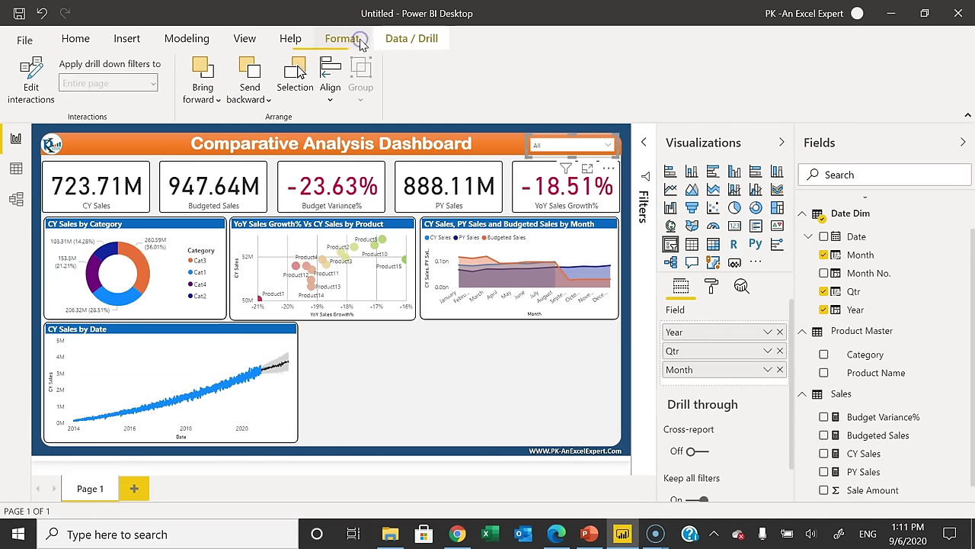
pyautogui.click(36, 80)
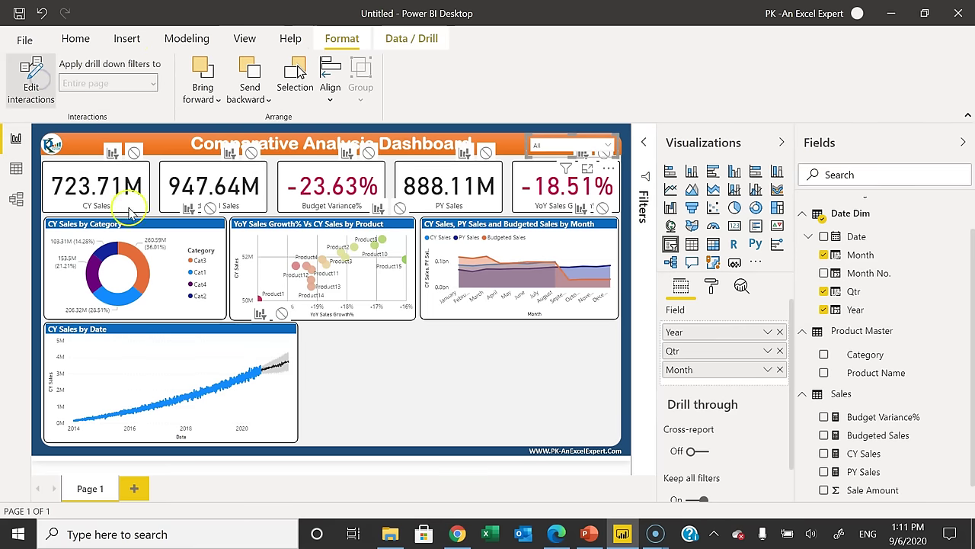
pyautogui.click(281, 315)
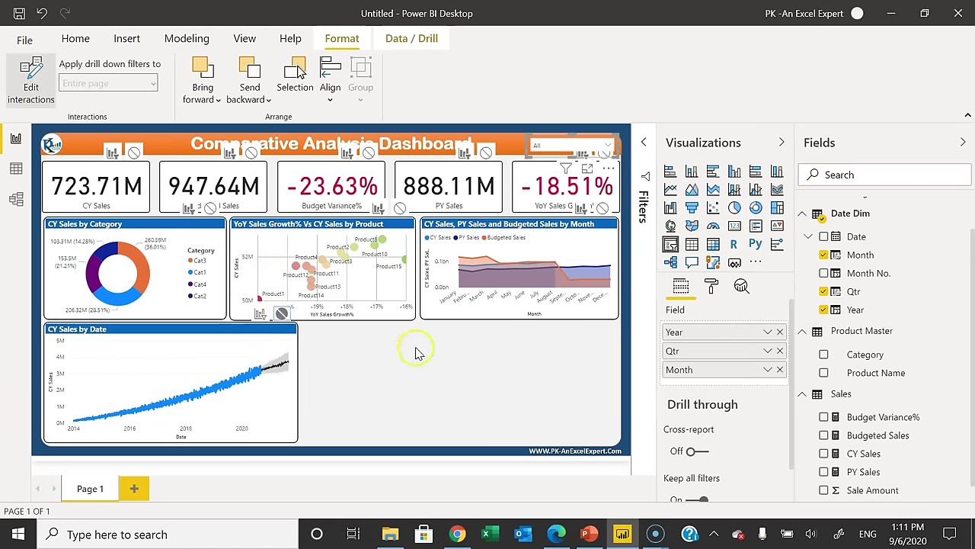
pyautogui.click(31, 80)
# Select 2019 in the year slicer and switch to the published Comparative Analysis Dashboard in the Edge browser
pyautogui.click(586, 144)
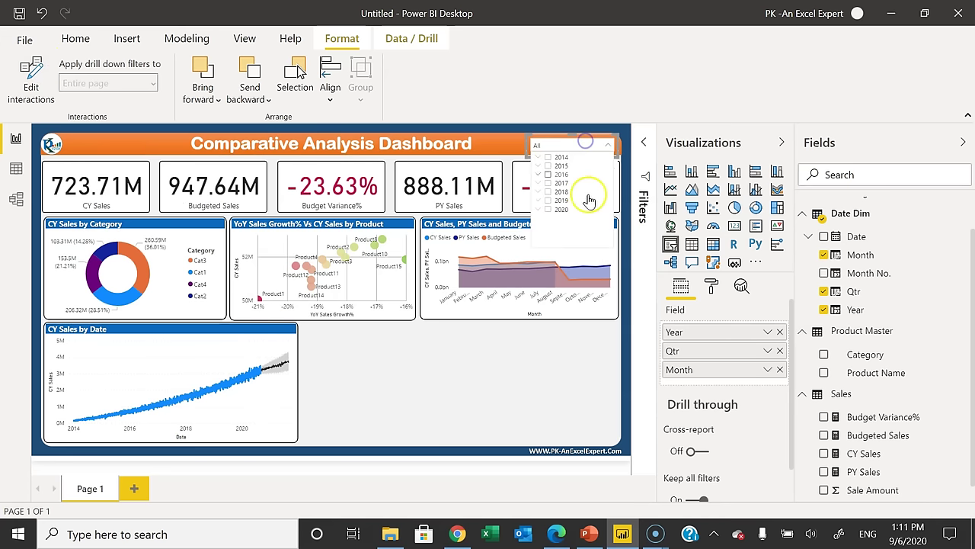
pyautogui.click(562, 200)
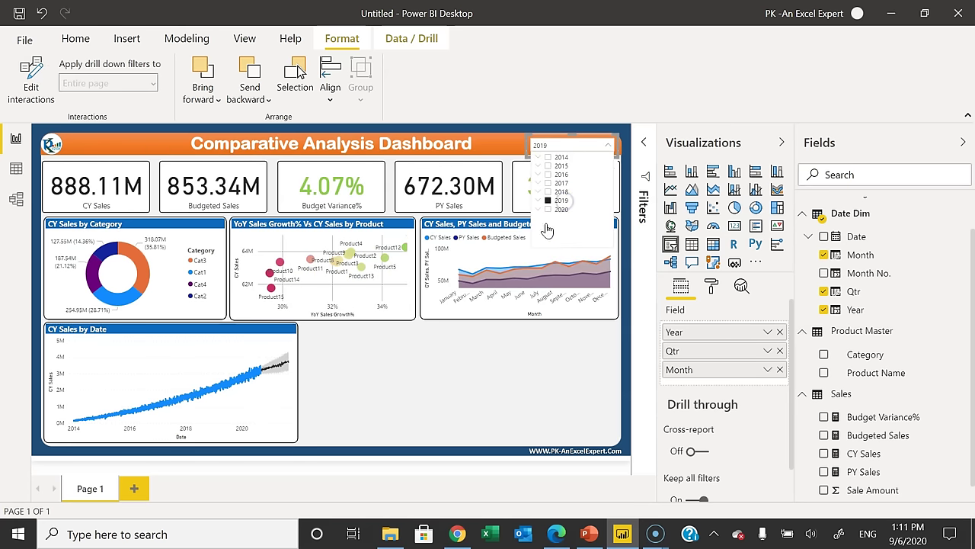
pyautogui.click(408, 379)
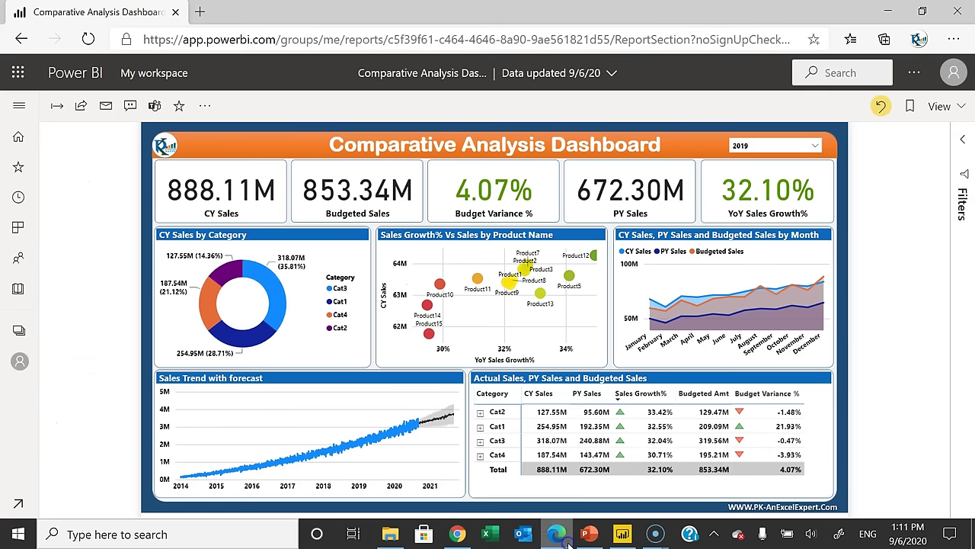
pyautogui.click(556, 533)
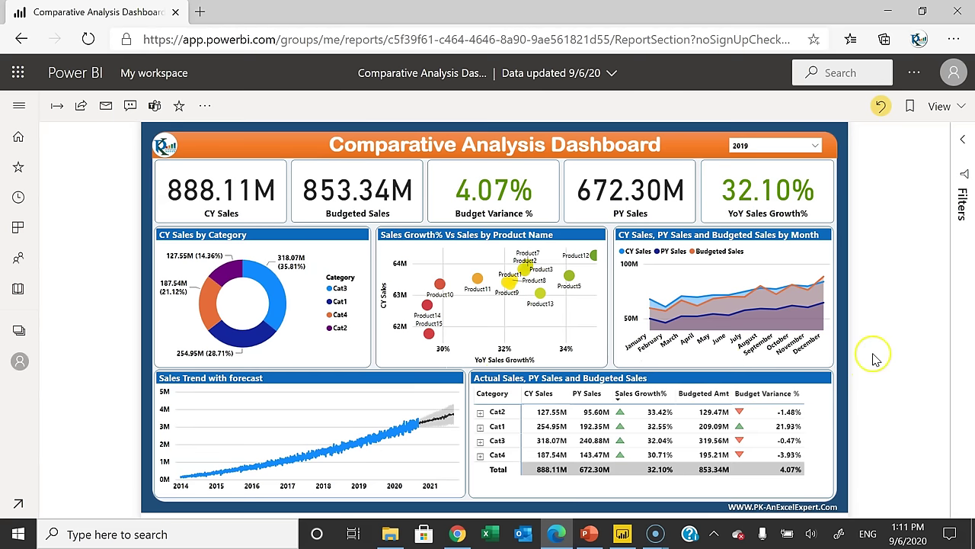
# Switch to Power BI Desktop and insert a matrix beside the CY Sales by Date chart, widened to fill the remaining space
pyautogui.click(556, 533)
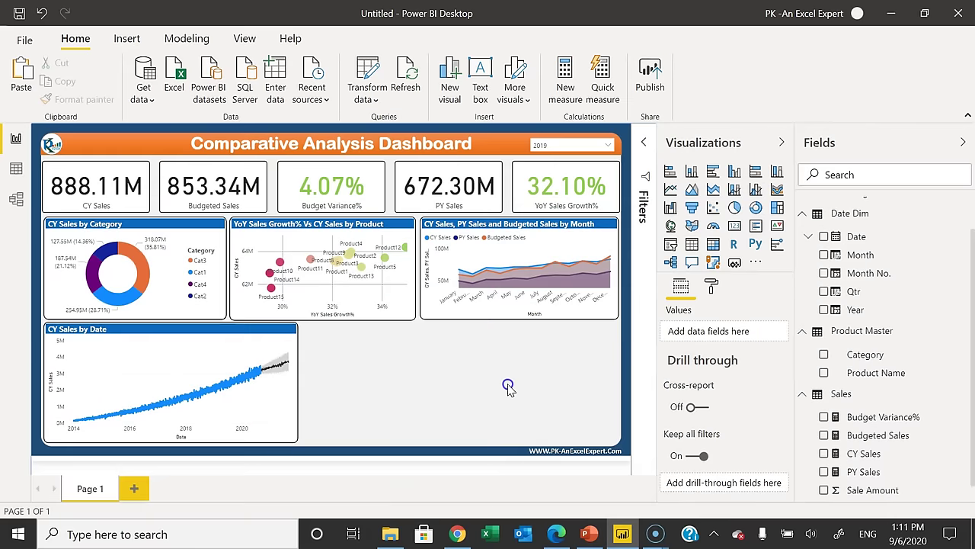
pyautogui.click(672, 245)
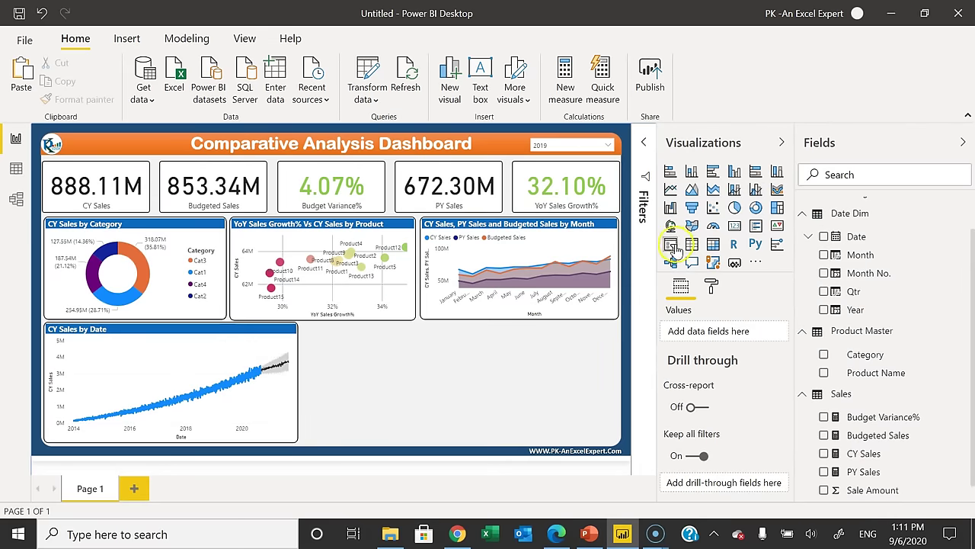
pyautogui.click(713, 246)
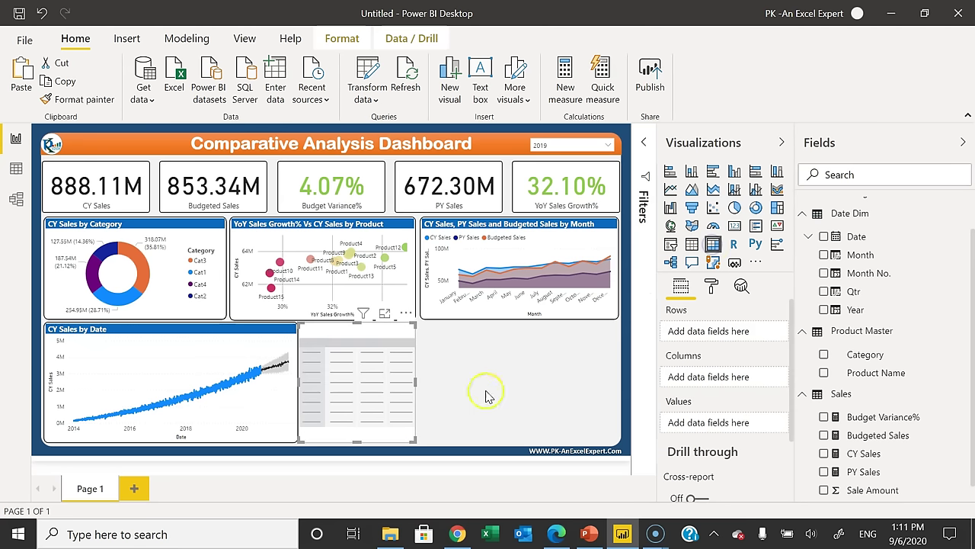
pyautogui.moveTo(418, 381); pyautogui.dragTo(614, 381)
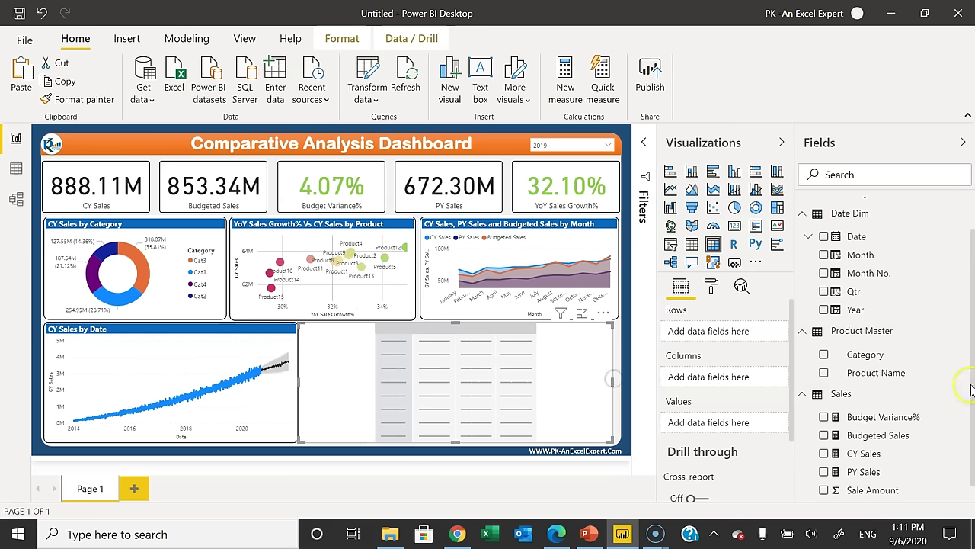
# Add Category and Product Name as matrix rows and CY Sales, PY Sales, YoY Sales Growth%, Budgeted Sales and Budget Variance% as values, in that order
pyautogui.moveTo(865, 358); pyautogui.dragTo(724, 331)
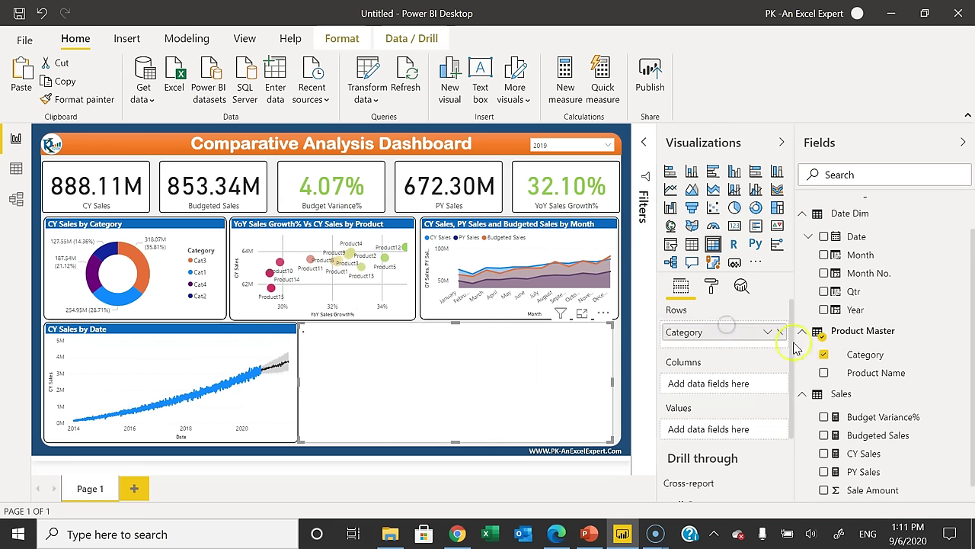
pyautogui.moveTo(878, 375); pyautogui.dragTo(757, 349)
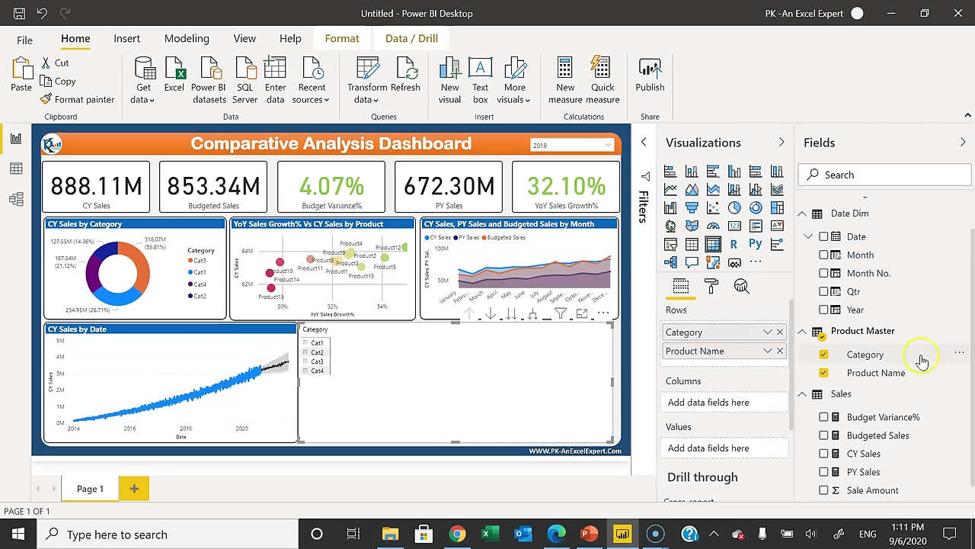
pyautogui.scroll(-1, 925, 364)
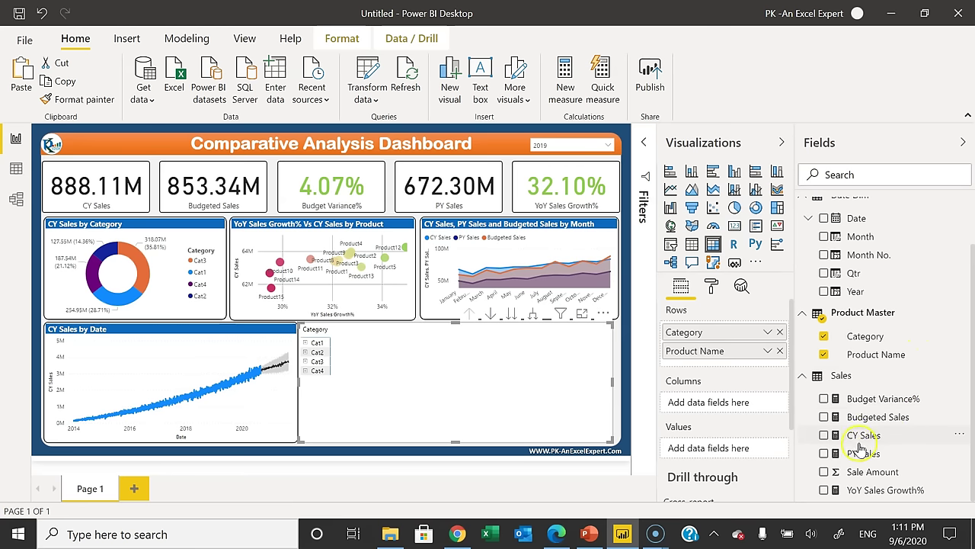
pyautogui.moveTo(851, 441); pyautogui.dragTo(714, 450)
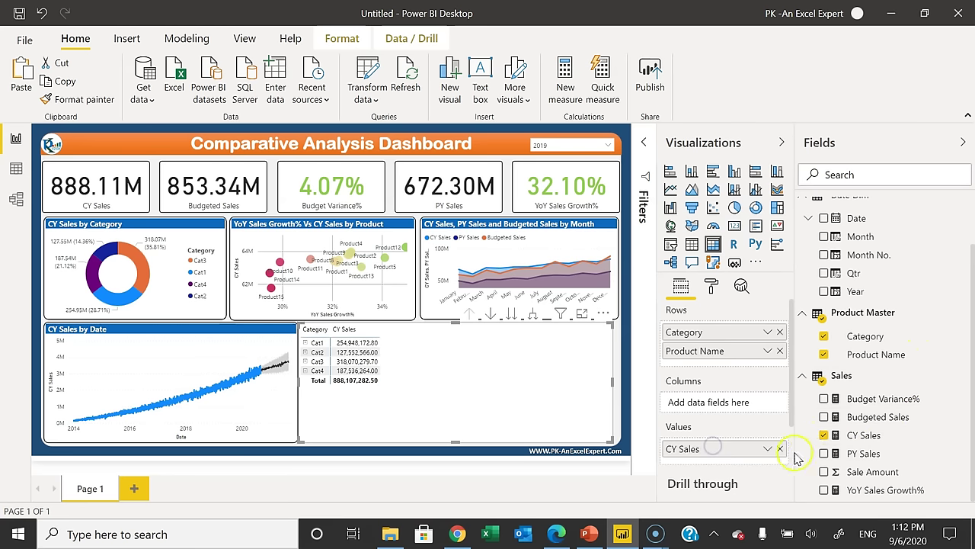
pyautogui.moveTo(853, 453); pyautogui.dragTo(761, 465)
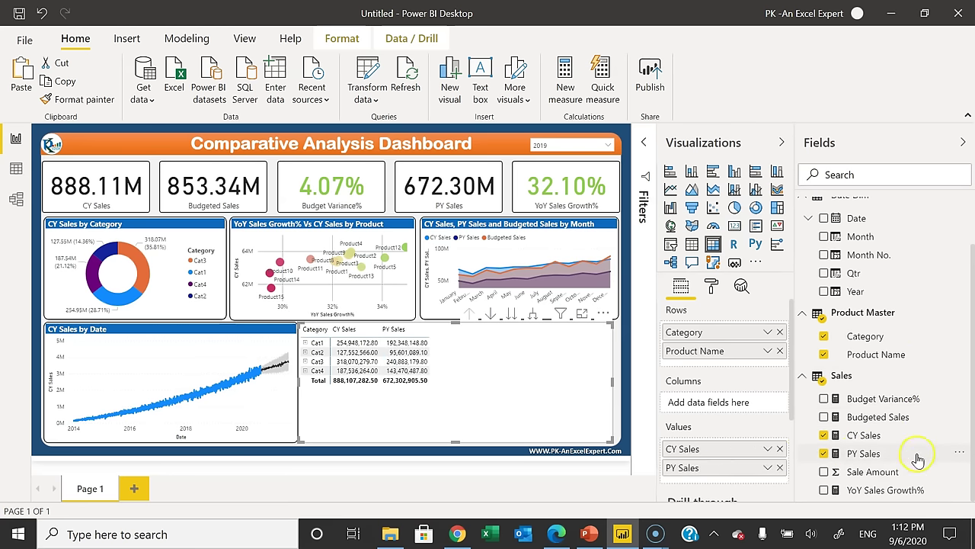
pyautogui.moveTo(882, 494); pyautogui.dragTo(761, 457)
pyautogui.scroll(-3, 792, 446)
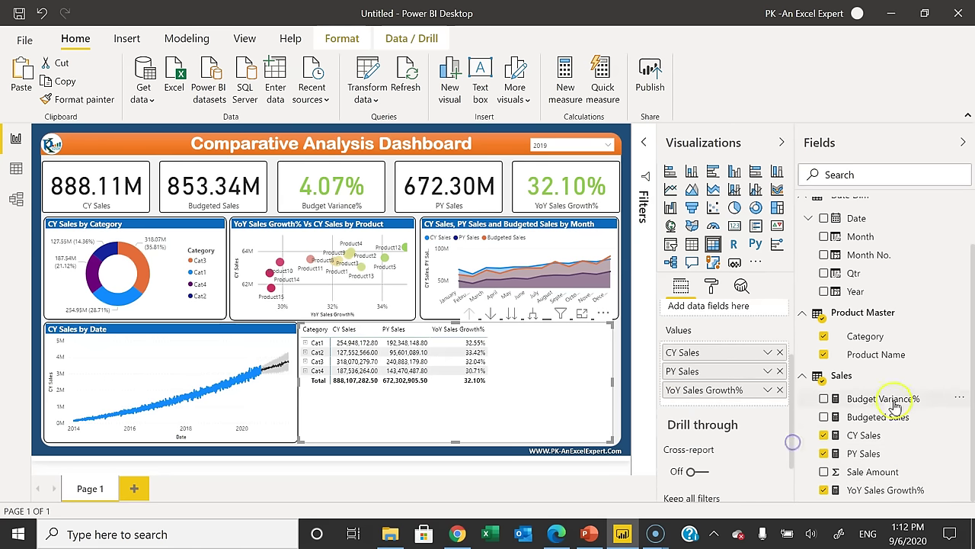
pyautogui.moveTo(877, 417); pyautogui.dragTo(771, 400)
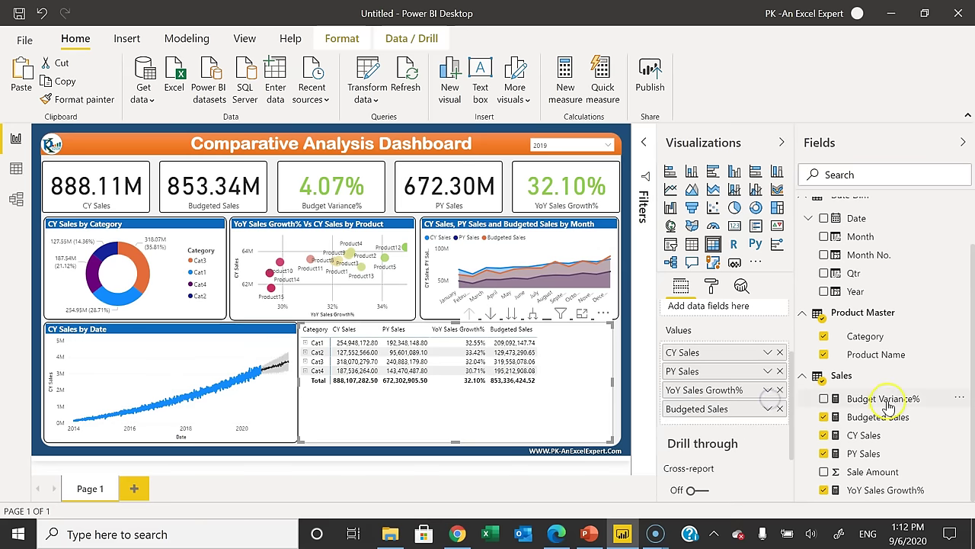
pyautogui.moveTo(888, 405); pyautogui.dragTo(741, 421)
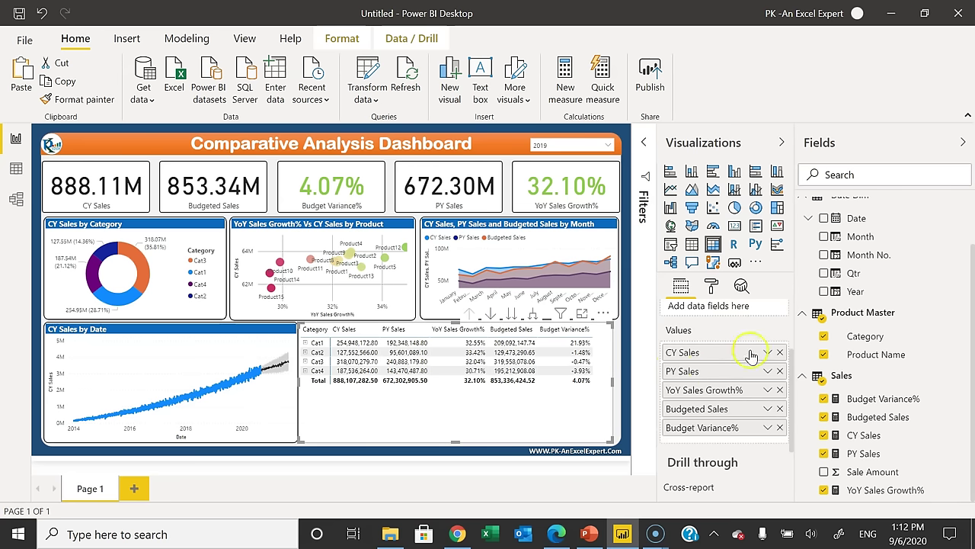
# Set the style of the new matrix to Minimal
pyautogui.click(711, 288)
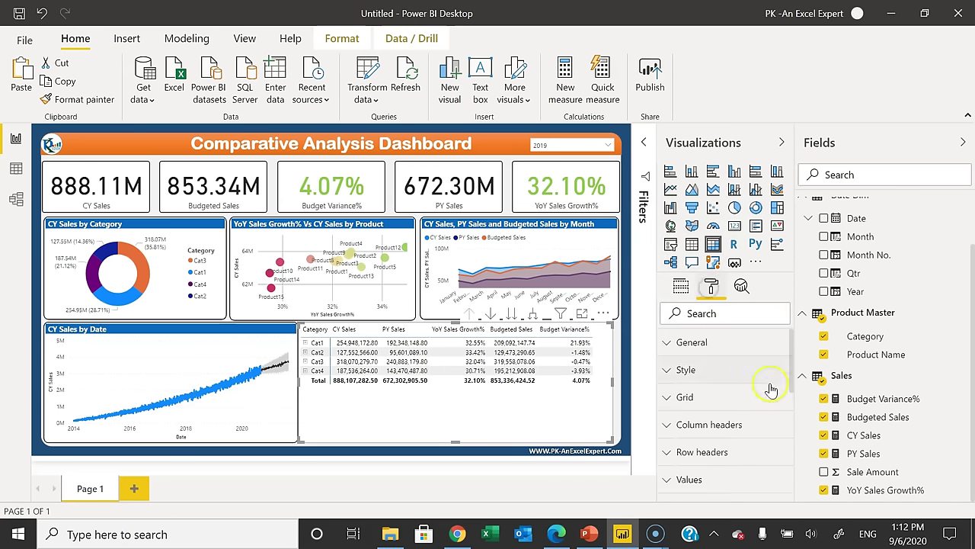
pyautogui.click(713, 368)
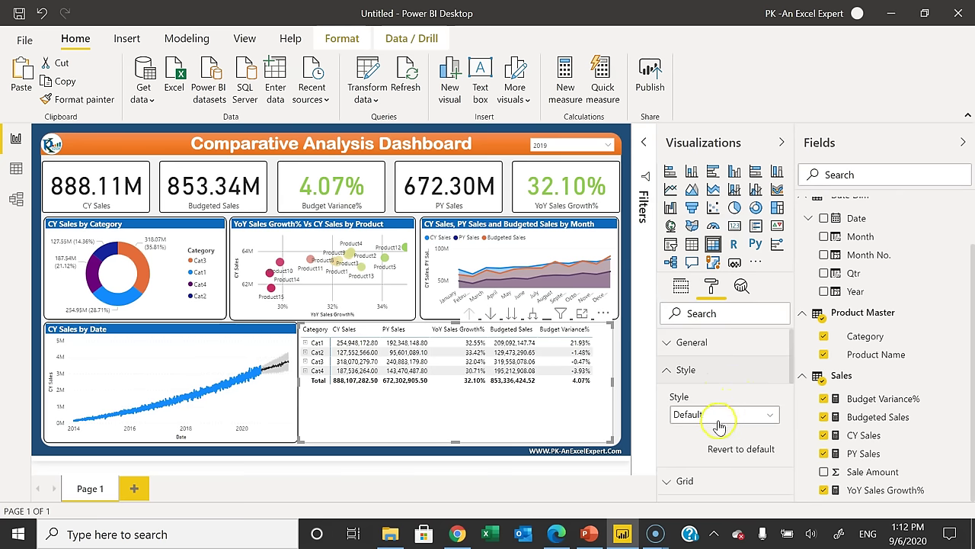
pyautogui.click(721, 415)
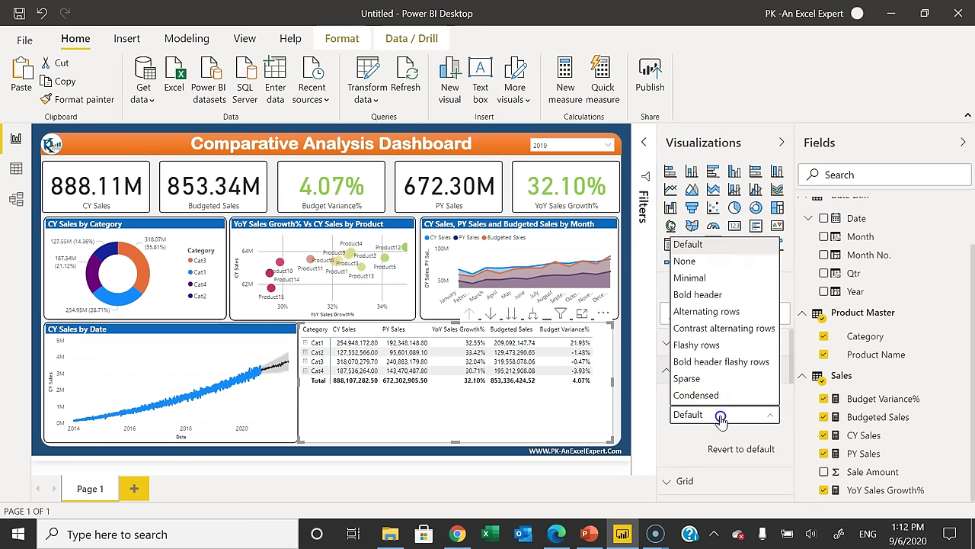
pyautogui.click(709, 279)
pyautogui.click(701, 371)
# Give the matrix column headers a darker theme blue background and a white font color
pyautogui.click(709, 424)
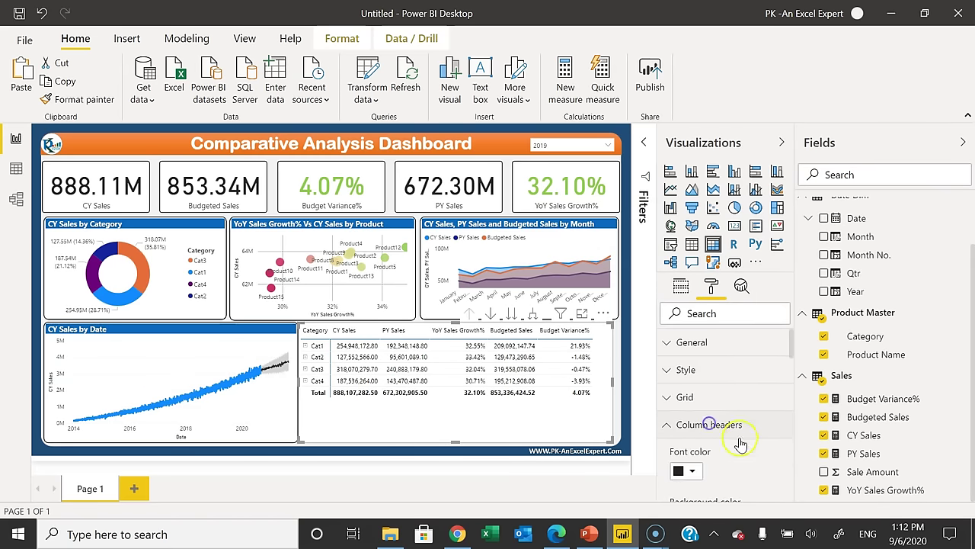
pyautogui.scroll(-1, 754, 440)
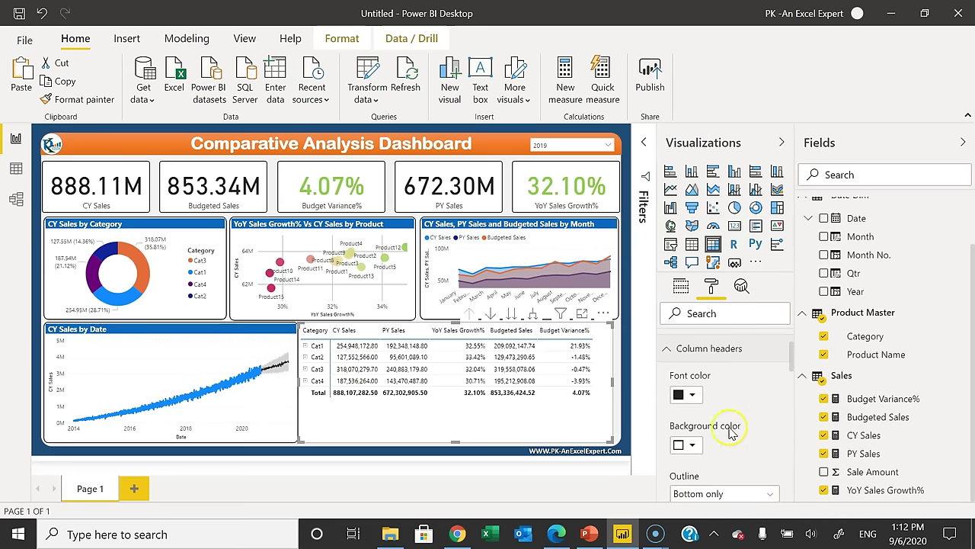
pyautogui.click(693, 448)
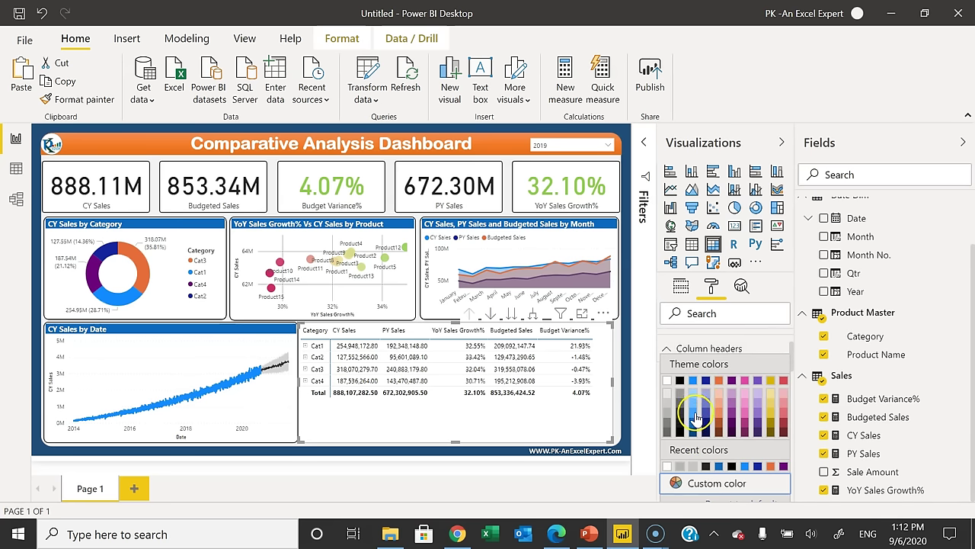
pyautogui.click(693, 424)
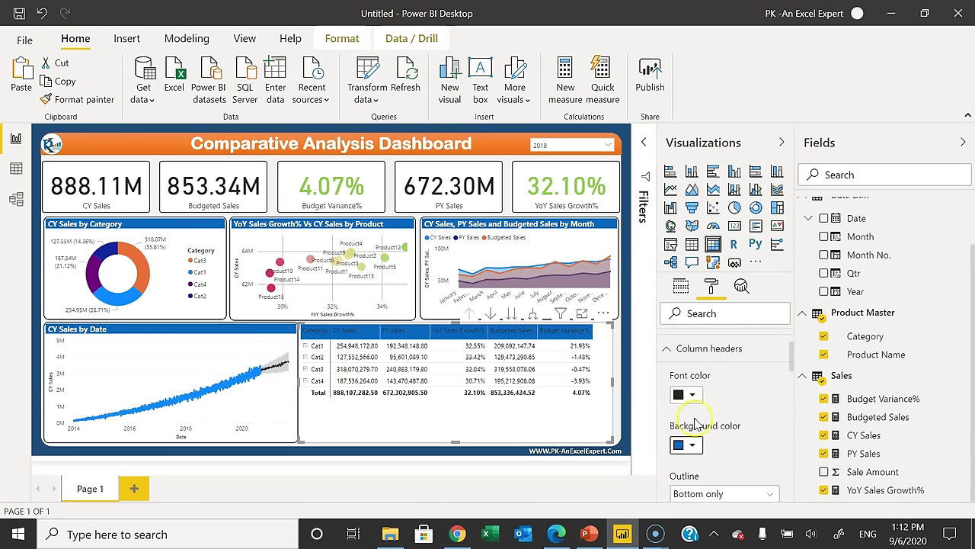
pyautogui.click(689, 395)
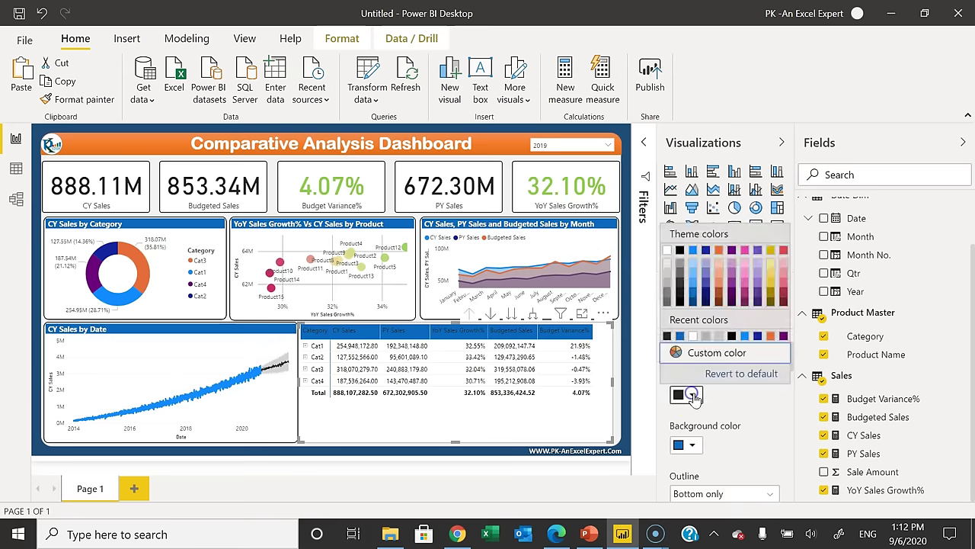
pyautogui.click(668, 253)
# Set the font family of the matrix column headers to Segoe (Bold)
pyautogui.scroll(-2, 754, 396)
pyautogui.scroll(-2, 766, 416)
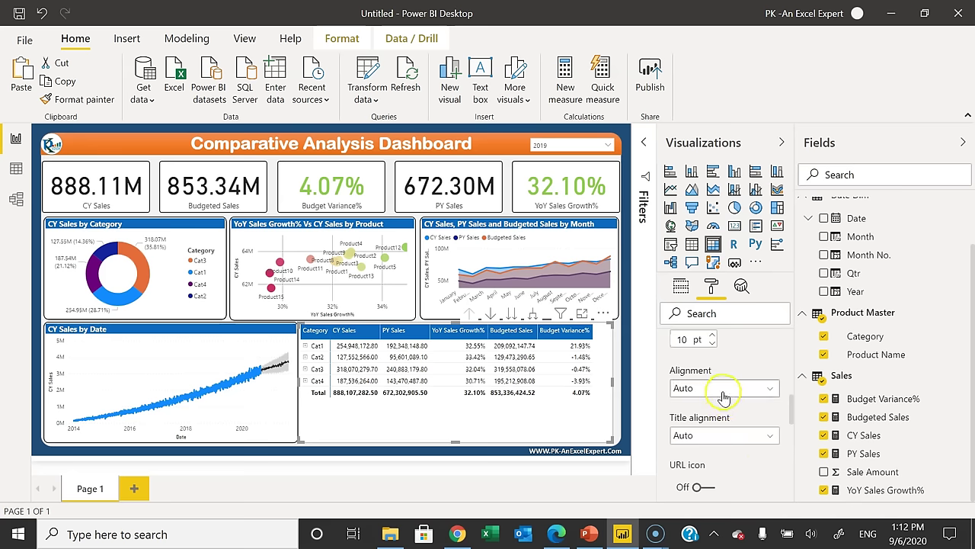
pyautogui.scroll(2, 746, 415)
pyautogui.click(724, 443)
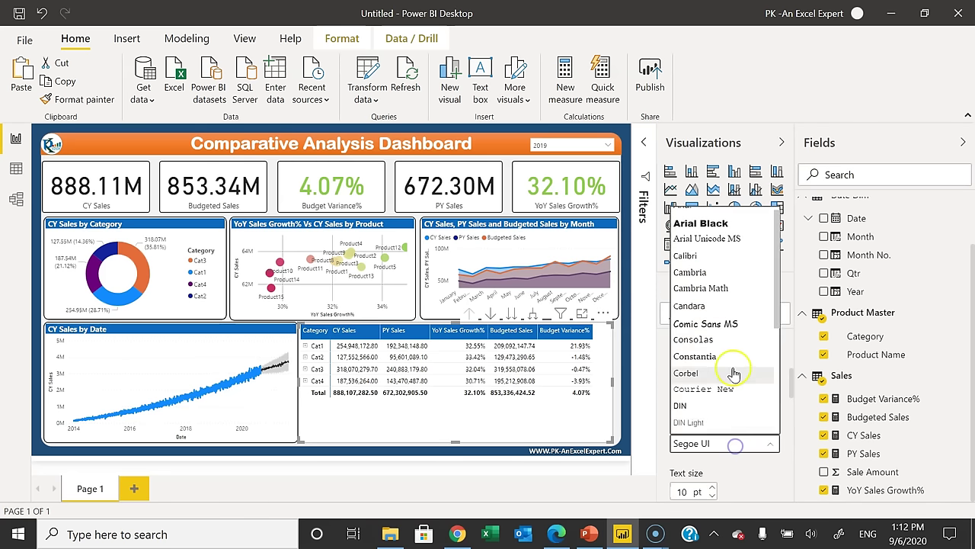
pyautogui.scroll(-2, 731, 381)
pyautogui.click(728, 400)
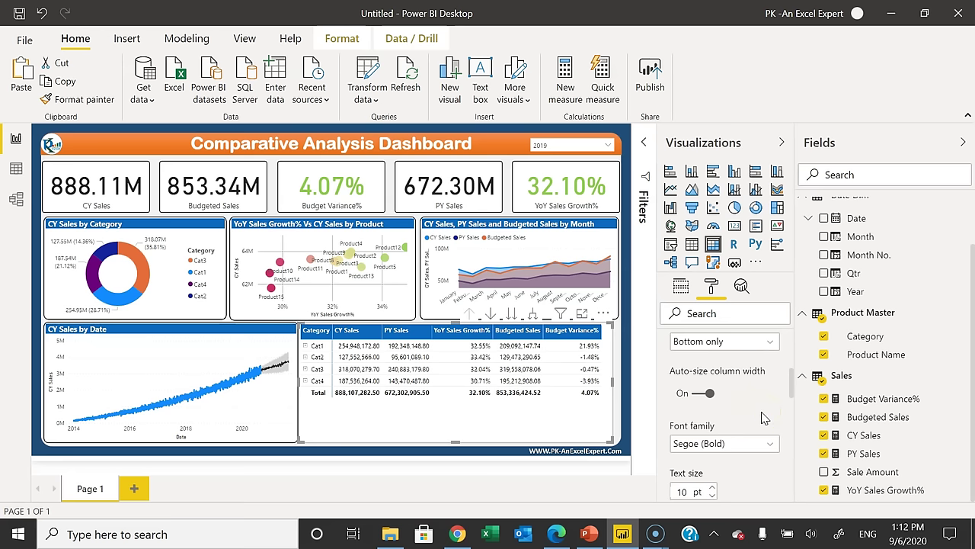
# Turn off stepped layout for the matrix row headers, expanding and collapsing Cat1 before and after to compare the layouts
pyautogui.scroll(-2, 765, 417)
pyautogui.scroll(-4, 764, 417)
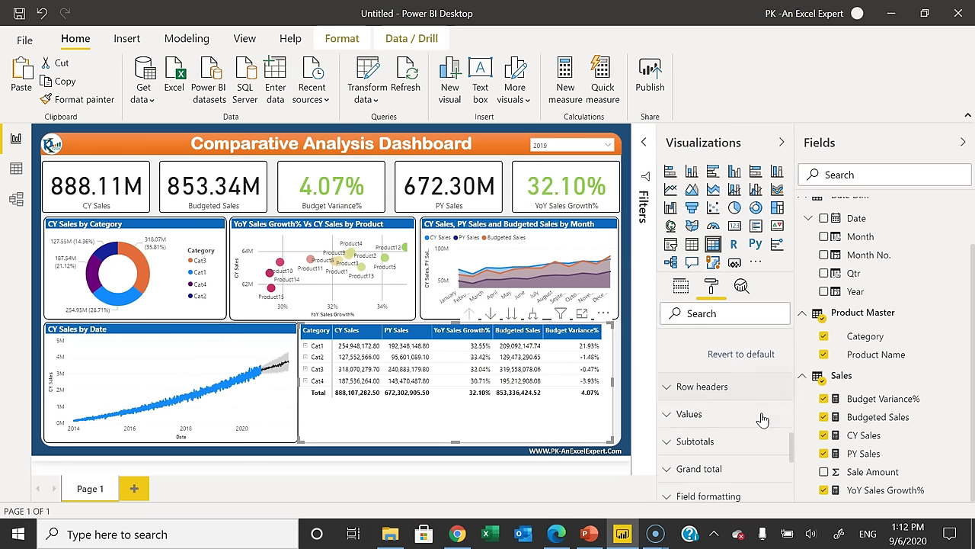
pyautogui.click(723, 392)
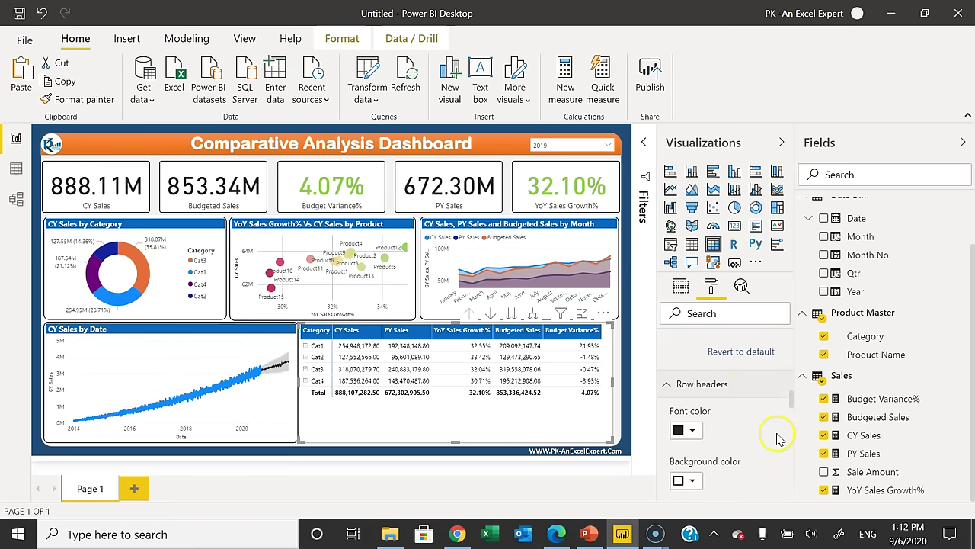
pyautogui.scroll(-3, 772, 435)
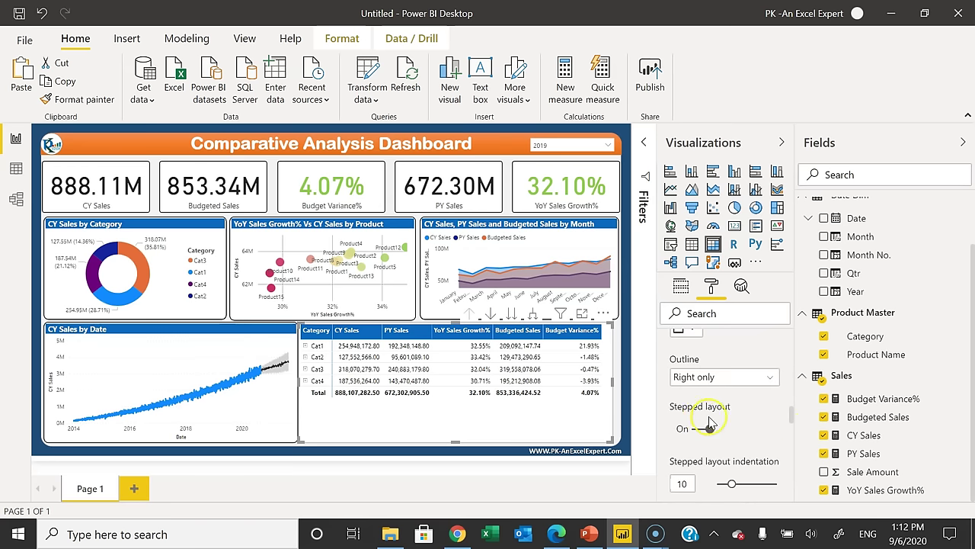
pyautogui.click(305, 346)
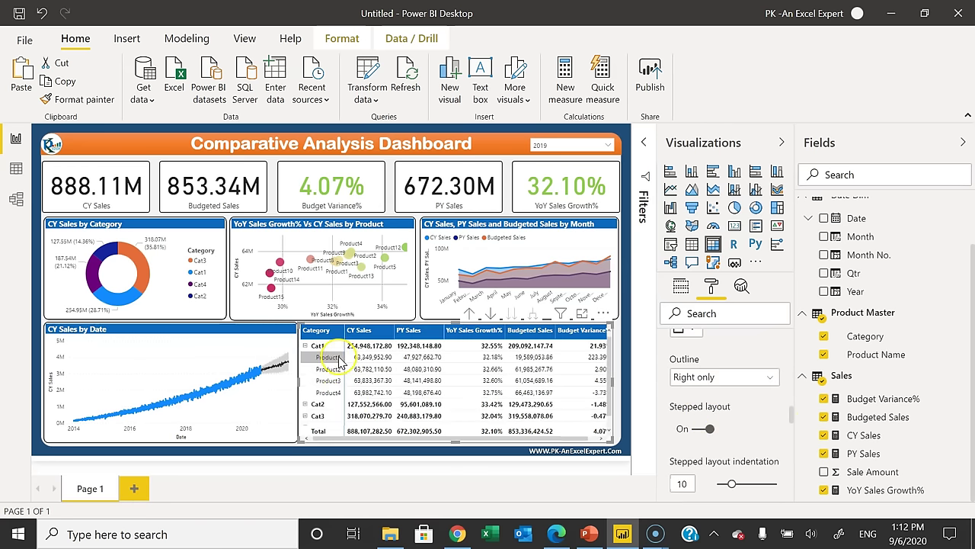
pyautogui.click(306, 346)
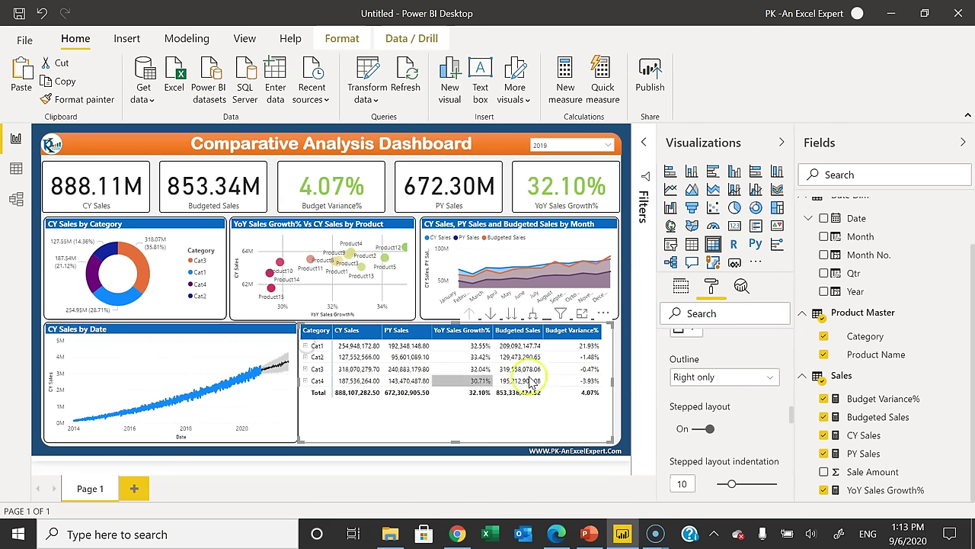
pyautogui.click(701, 430)
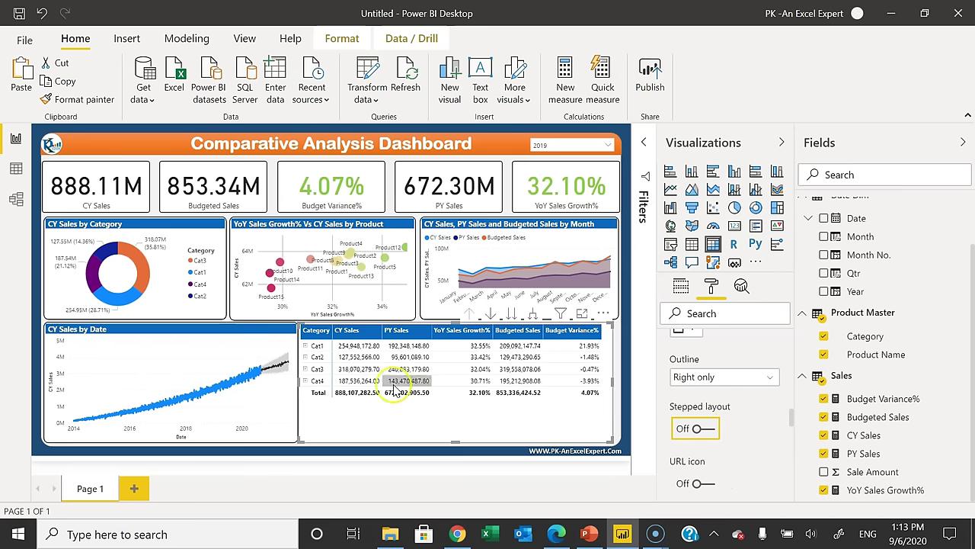
pyautogui.click(305, 346)
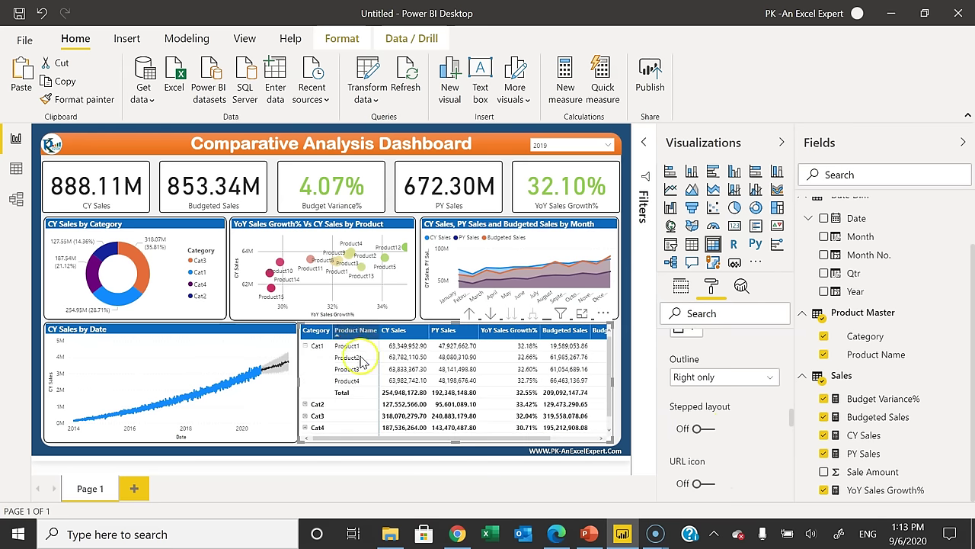
pyautogui.click(307, 347)
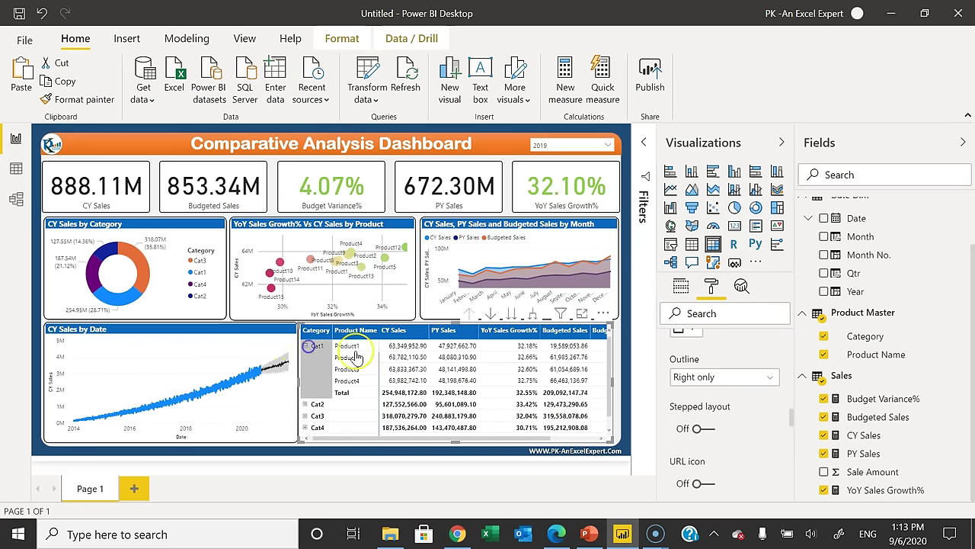
# Give the matrix row subtotals a light gray background from the theme colors
pyautogui.scroll(-2, 766, 416)
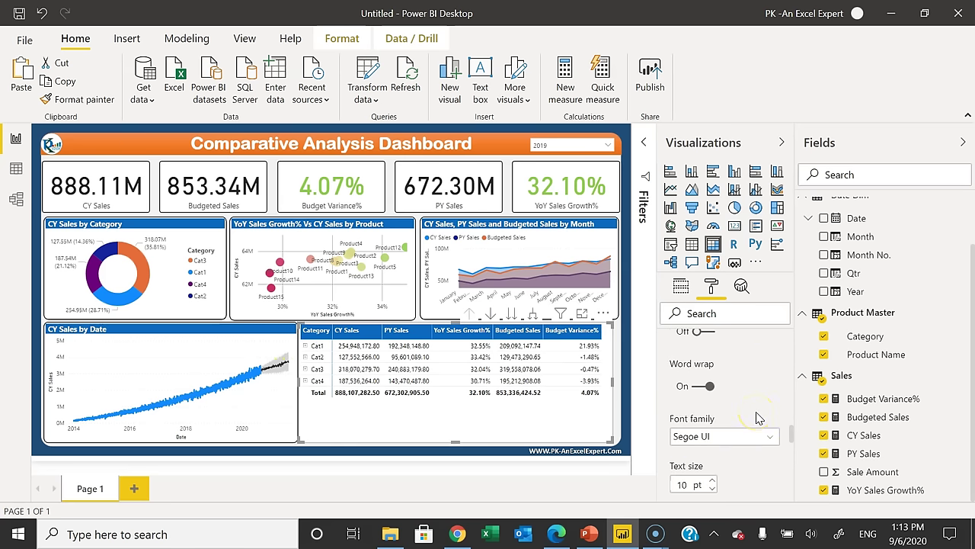
pyautogui.scroll(-5, 758, 418)
pyautogui.click(712, 401)
pyautogui.scroll(-3, 768, 451)
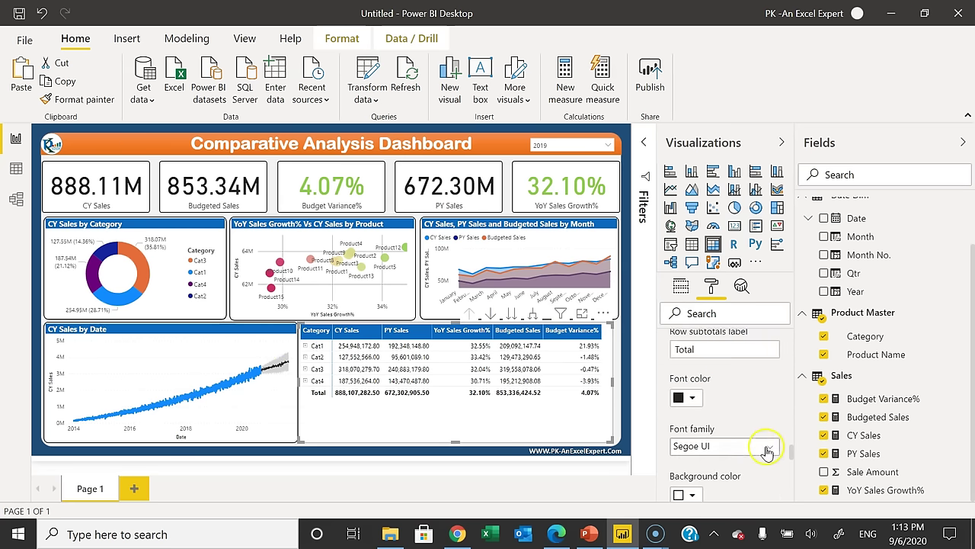
pyautogui.scroll(-2, 761, 448)
pyautogui.scroll(2, 750, 442)
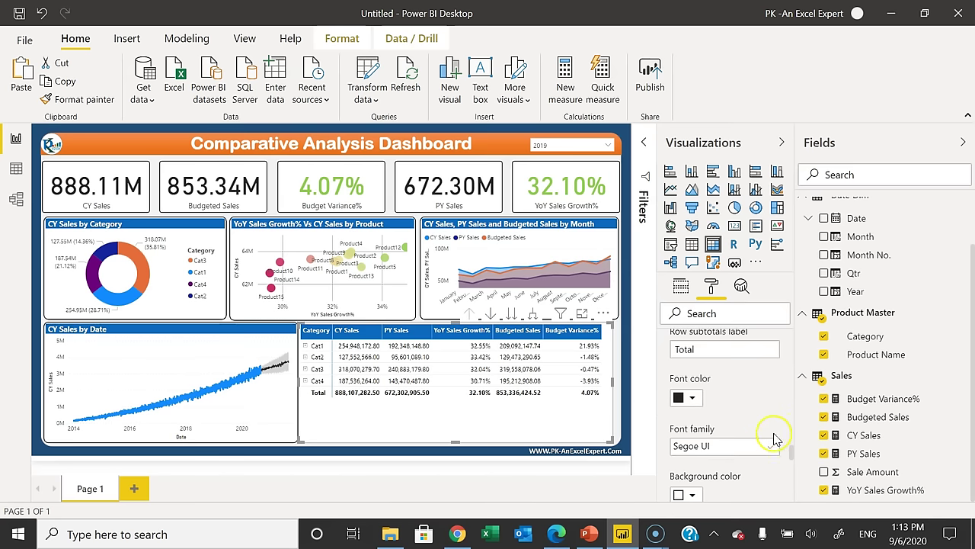
pyautogui.scroll(-2, 773, 441)
pyautogui.click(695, 419)
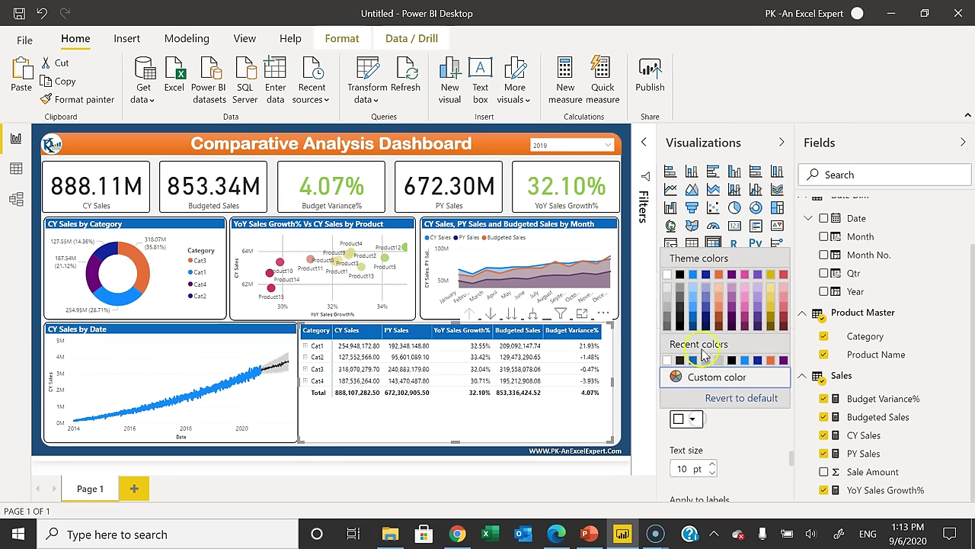
pyautogui.click(667, 291)
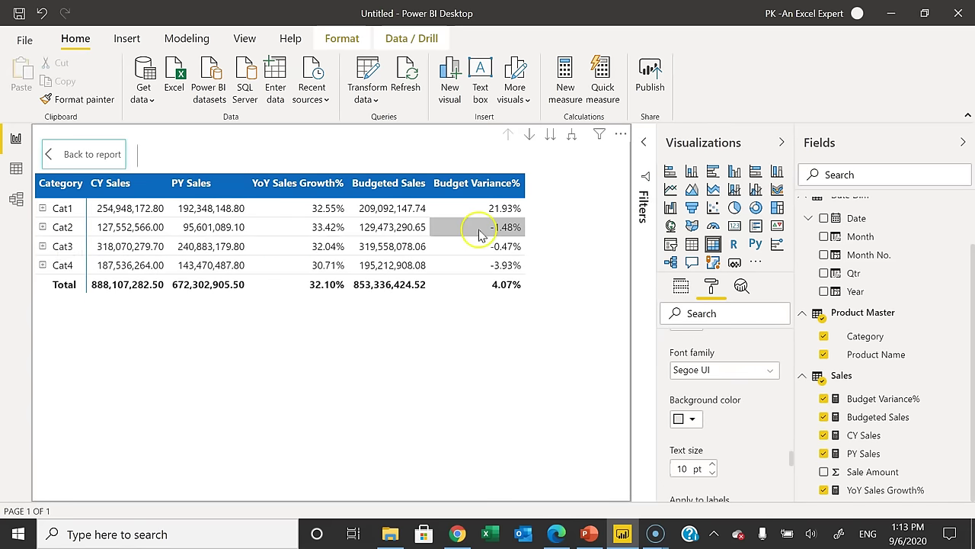
# Expand and collapse Cat2 in the enlarged matrix to check its subtotal shading, and expand all categories down to product level
pyautogui.click(43, 227)
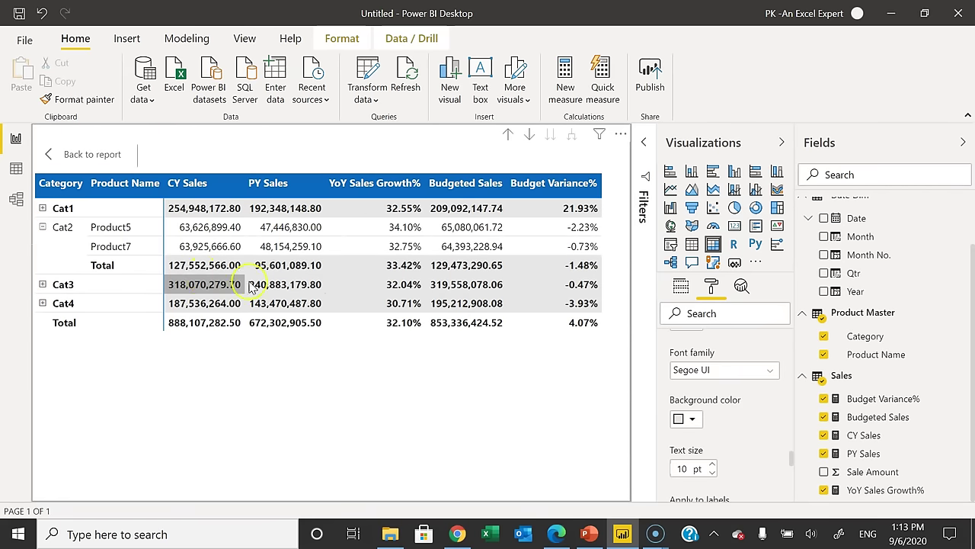
pyautogui.click(43, 227)
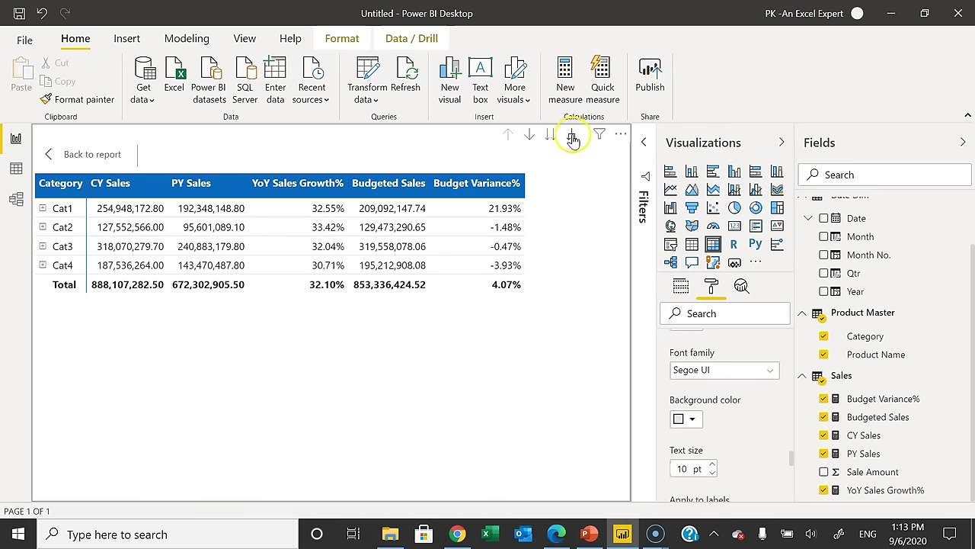
pyautogui.click(572, 135)
pyautogui.scroll(-1, 400, 327)
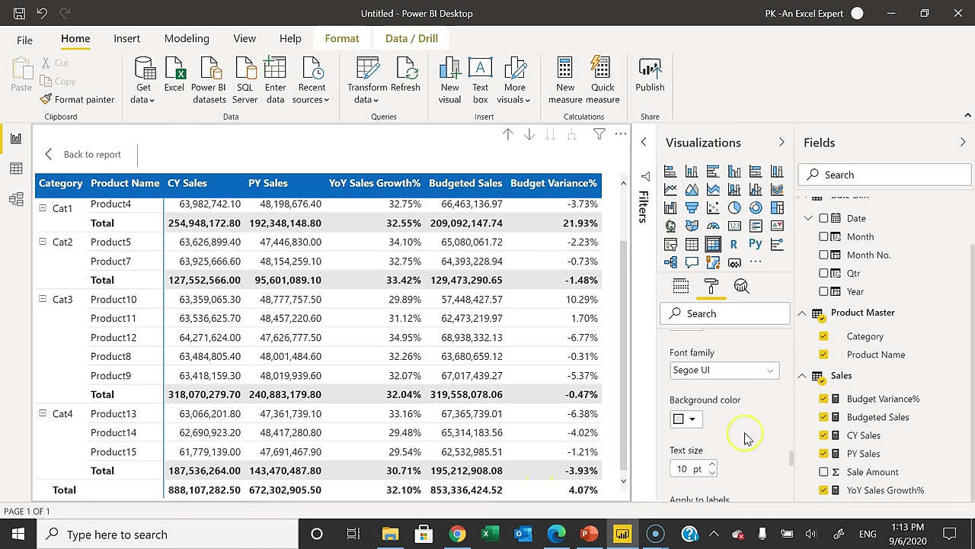
# Give the matrix grand total row a darker gray theme background than the subtotals
pyautogui.scroll(-5, 752, 428)
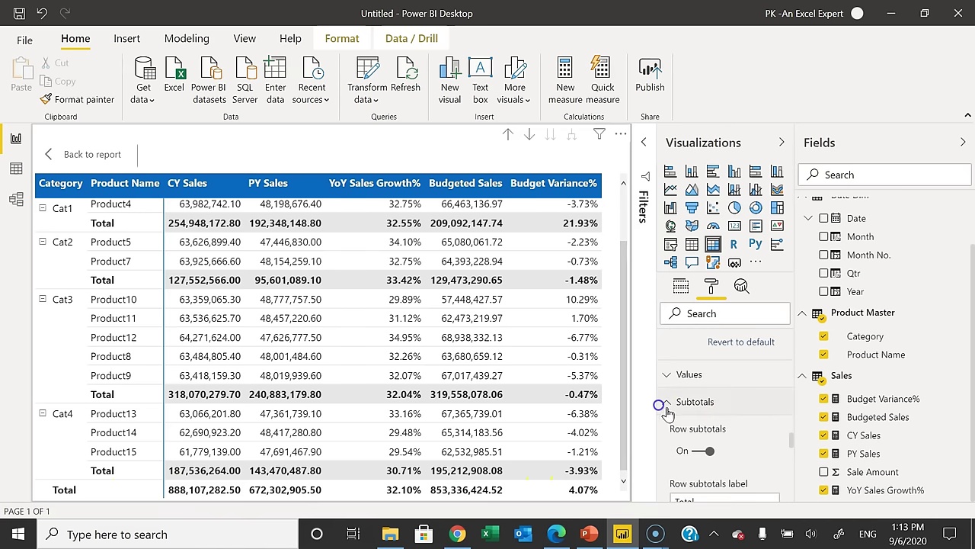
pyautogui.click(717, 430)
pyautogui.scroll(-1, 743, 431)
pyautogui.scroll(-1, 736, 415)
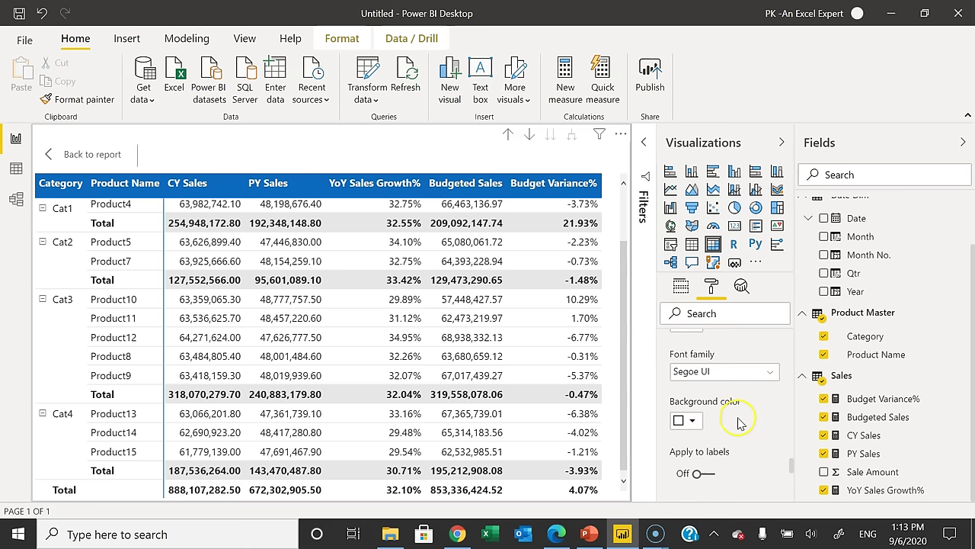
pyautogui.click(692, 422)
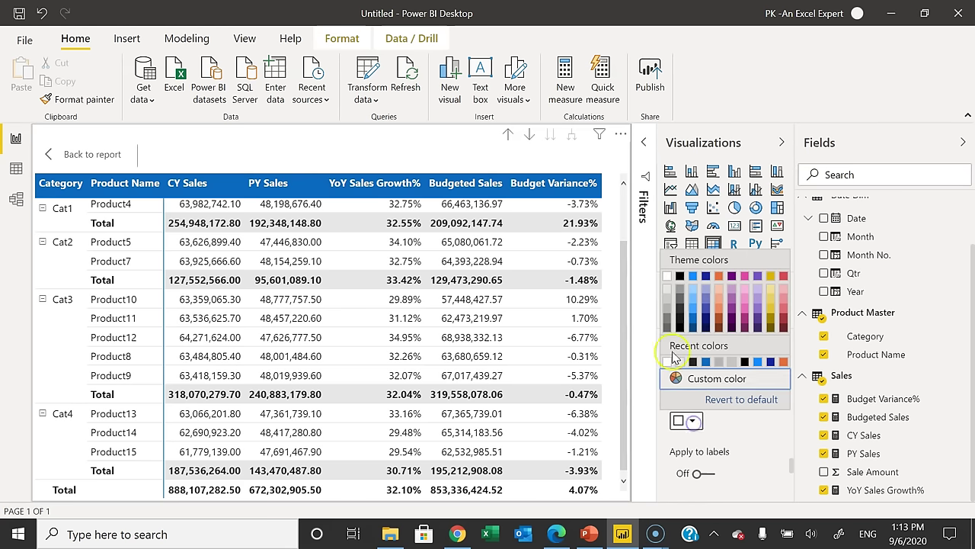
pyautogui.click(668, 306)
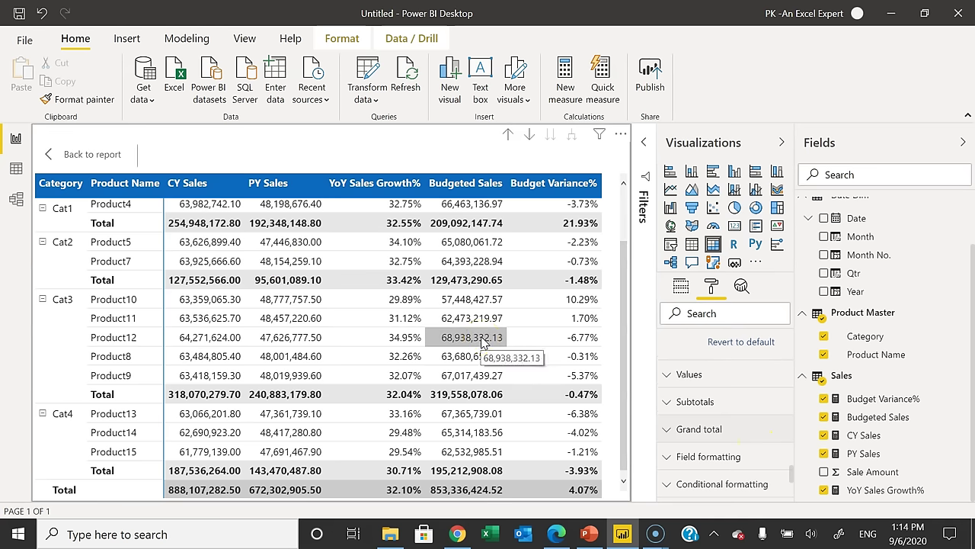
# Set the display units of the CY Sales field in the matrix to Millions
pyautogui.scroll(3, 765, 406)
pyautogui.scroll(8, 765, 406)
pyautogui.scroll(3, 735, 411)
pyautogui.click(696, 462)
pyautogui.scroll(-3, 741, 463)
pyautogui.click(689, 417)
pyautogui.scroll(-2, 731, 423)
pyautogui.click(720, 371)
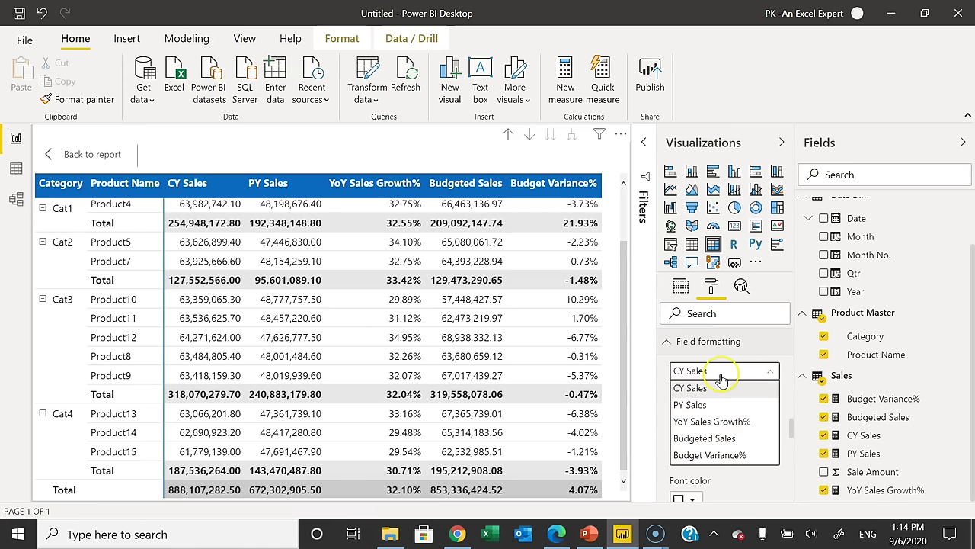
pyautogui.click(716, 390)
pyautogui.scroll(-3, 751, 393)
pyautogui.scroll(3, 751, 393)
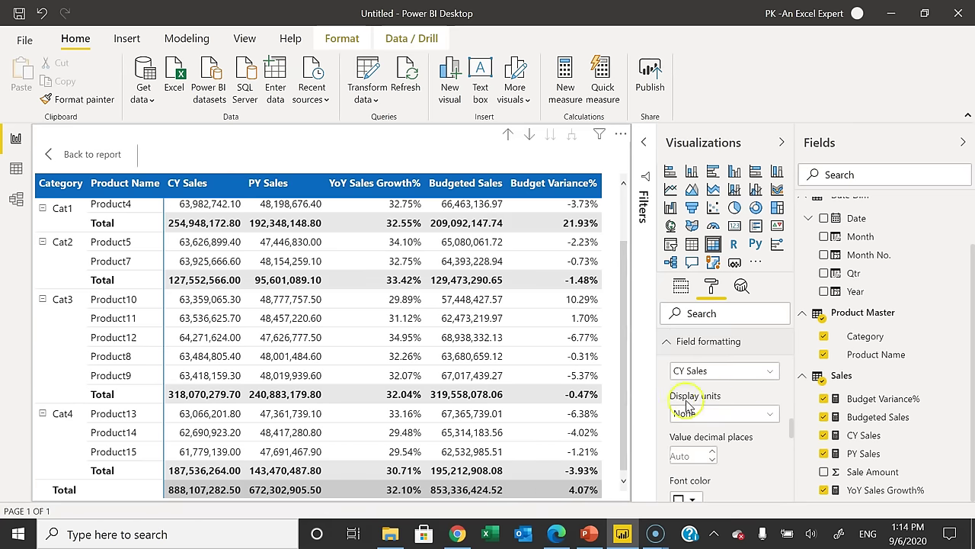
pyautogui.click(735, 415)
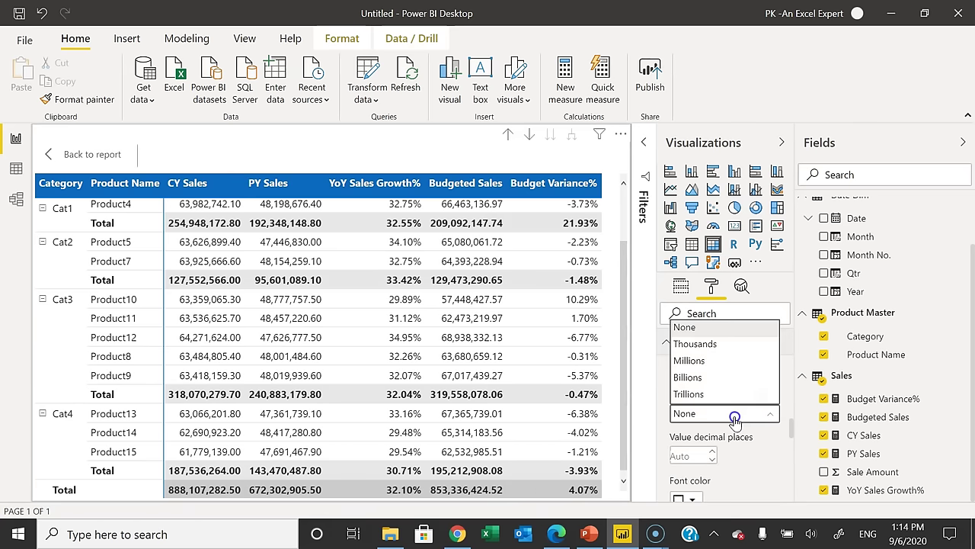
pyautogui.click(714, 363)
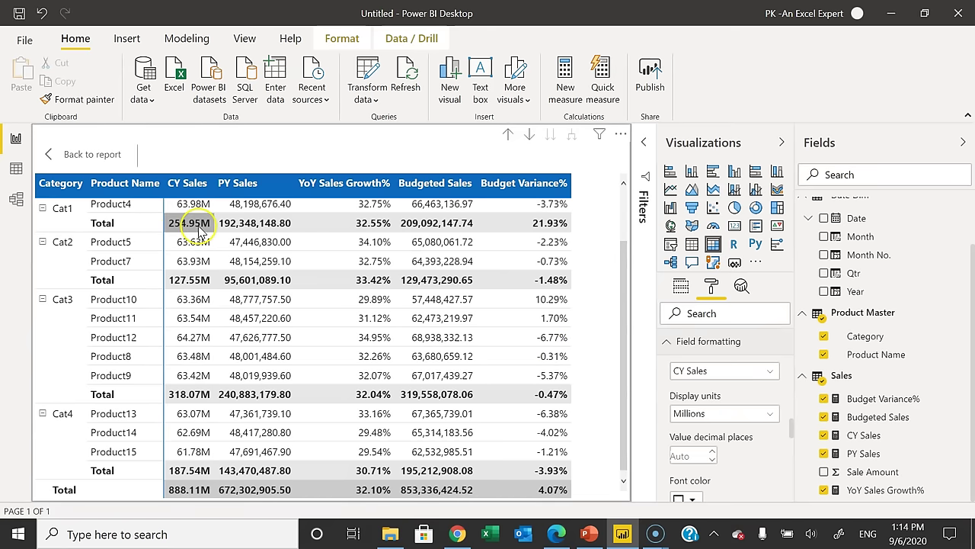
# Set the display units of the PY Sales and Budgeted Sales fields in the matrix to Millions
pyautogui.click(694, 370)
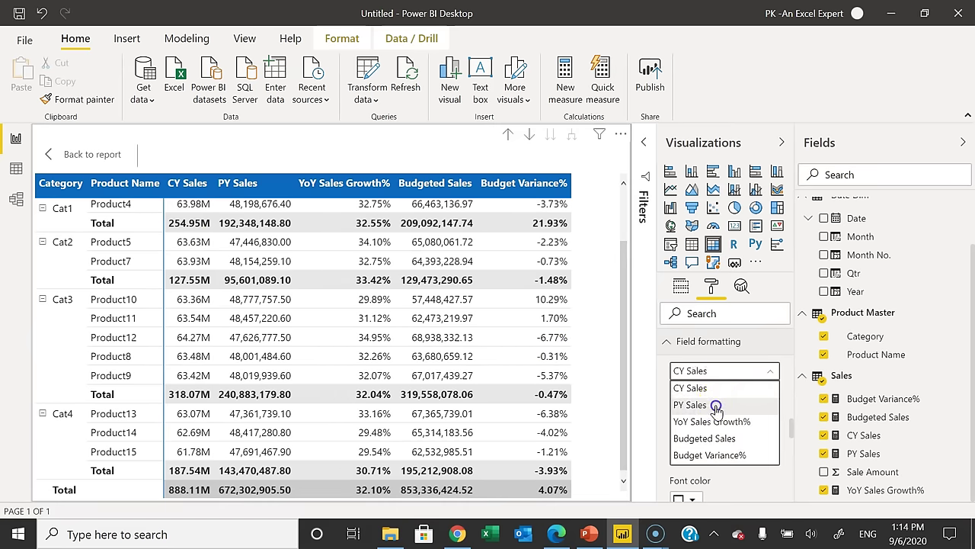
pyautogui.click(694, 404)
pyautogui.click(733, 413)
pyautogui.click(692, 365)
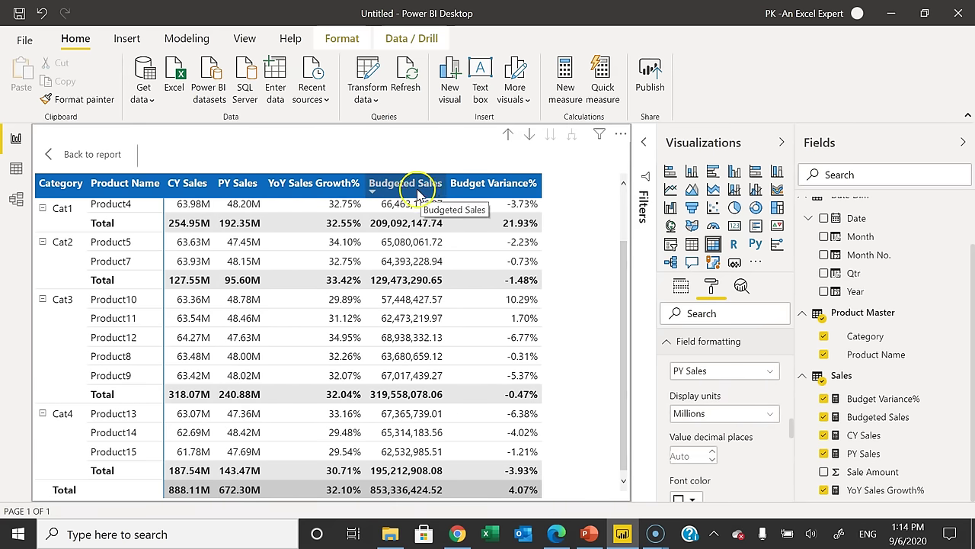
pyautogui.click(728, 371)
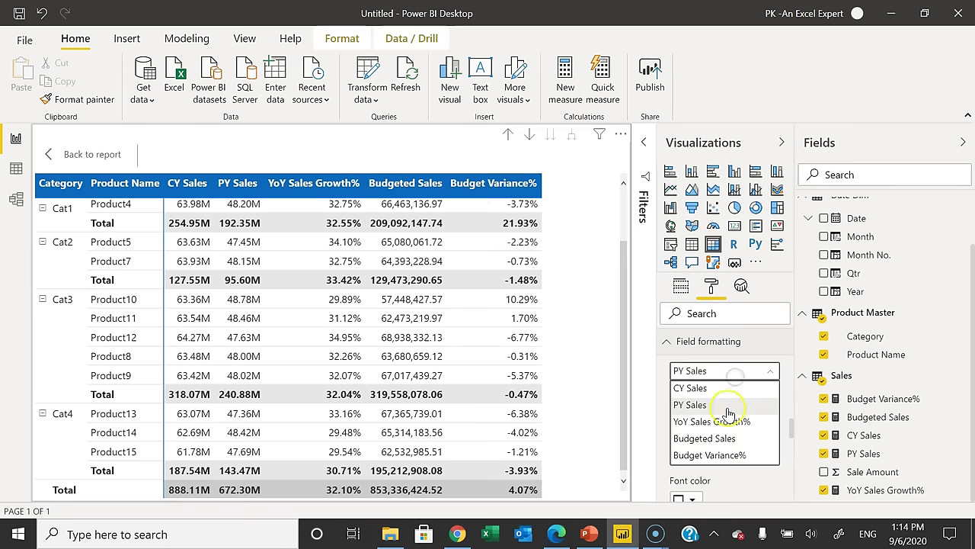
pyautogui.click(725, 439)
pyautogui.click(724, 413)
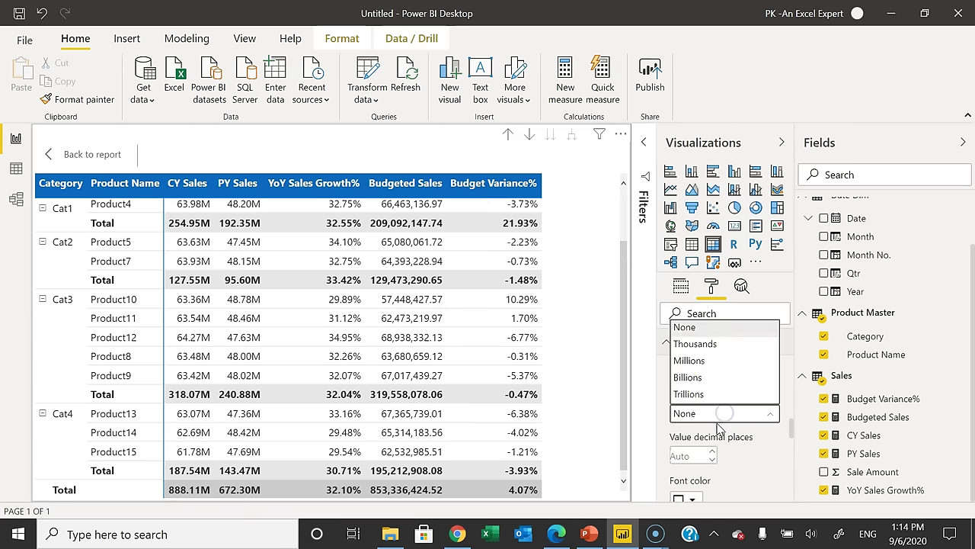
pyautogui.click(701, 361)
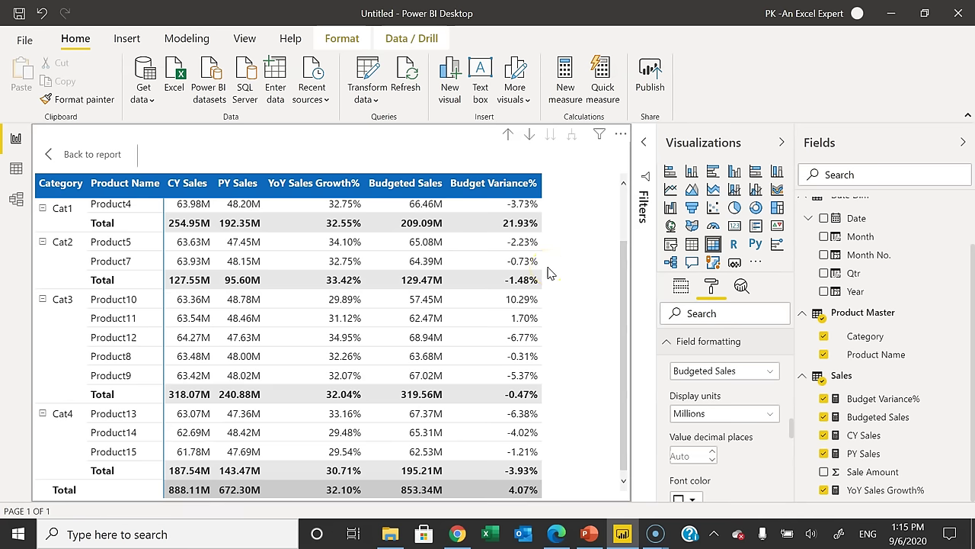
# Turn on conditional formatting icons for the YoY Sales Growth% field of the matrix
pyautogui.click(686, 341)
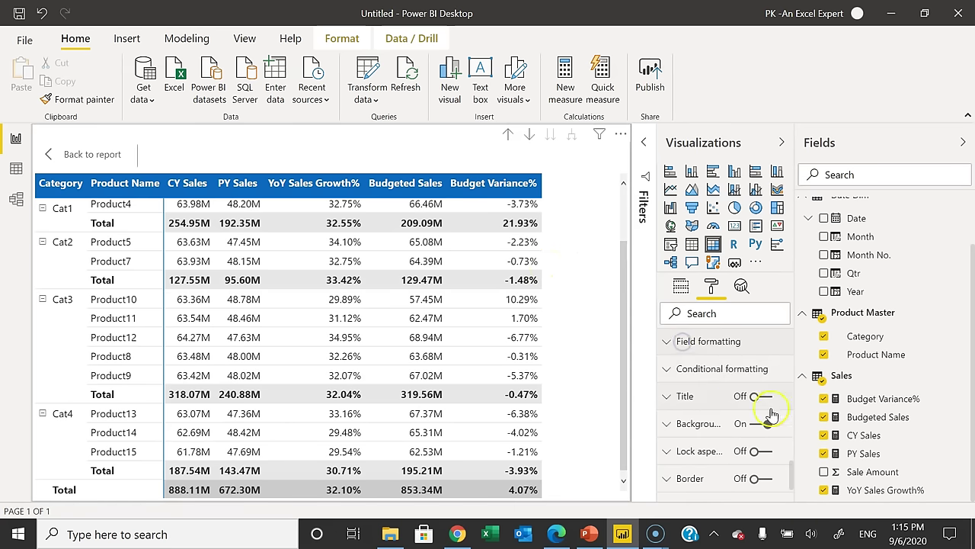
pyautogui.click(695, 373)
pyautogui.scroll(-2, 758, 442)
pyautogui.scroll(3, 759, 442)
pyautogui.scroll(2, 760, 444)
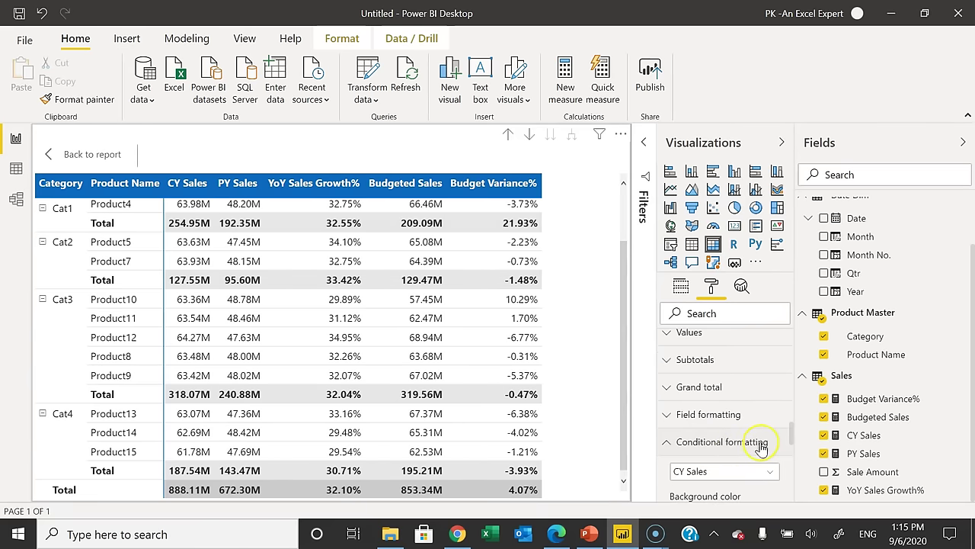
pyautogui.scroll(-3, 762, 446)
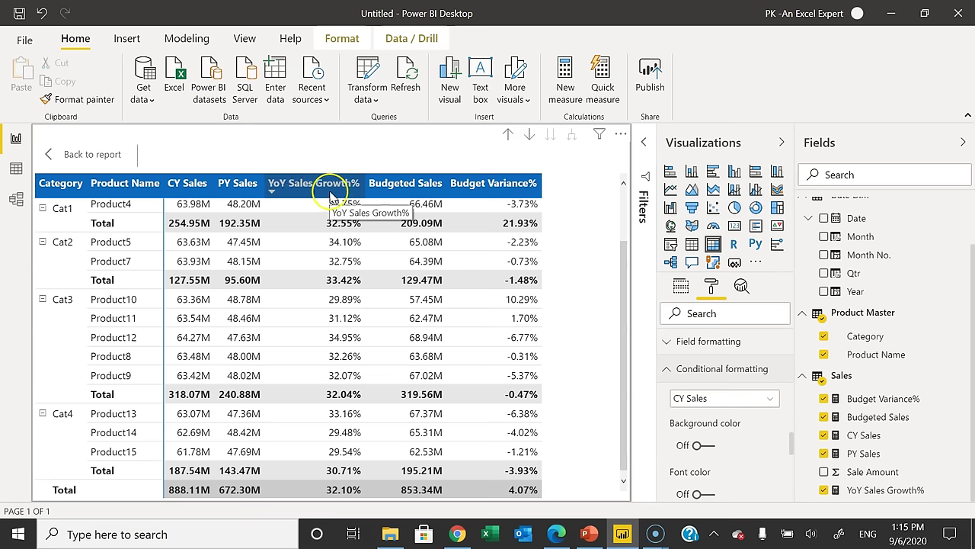
pyautogui.click(706, 399)
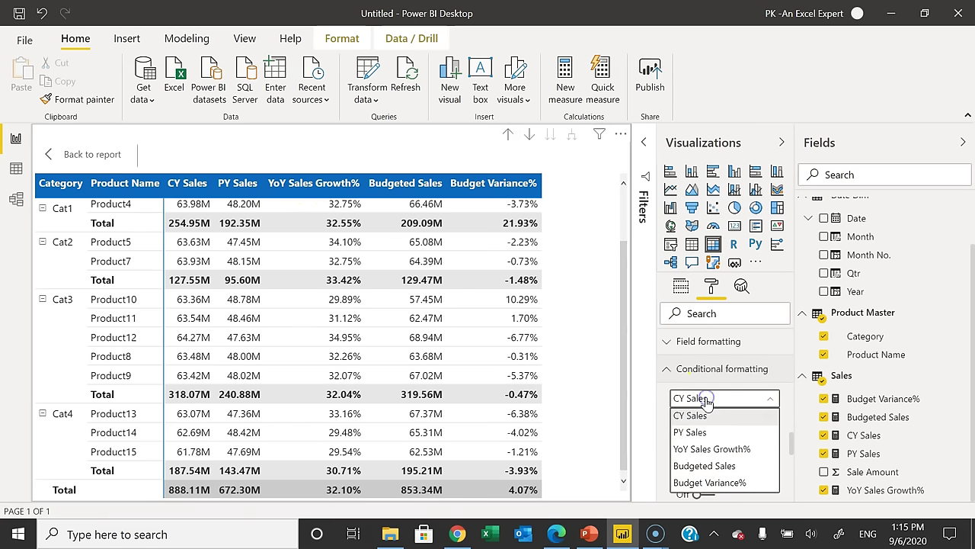
pyautogui.click(722, 451)
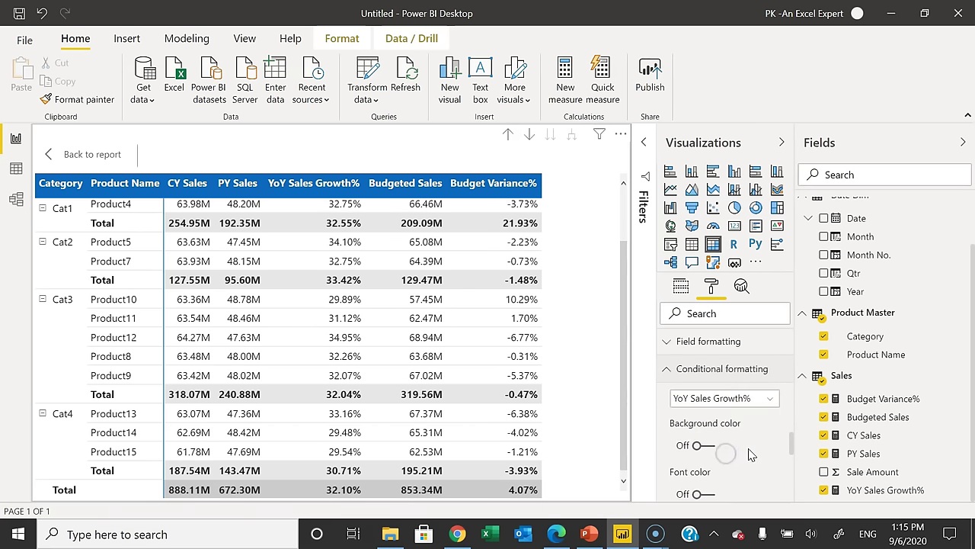
pyautogui.scroll(-2, 748, 454)
pyautogui.scroll(-2, 749, 454)
pyautogui.click(711, 441)
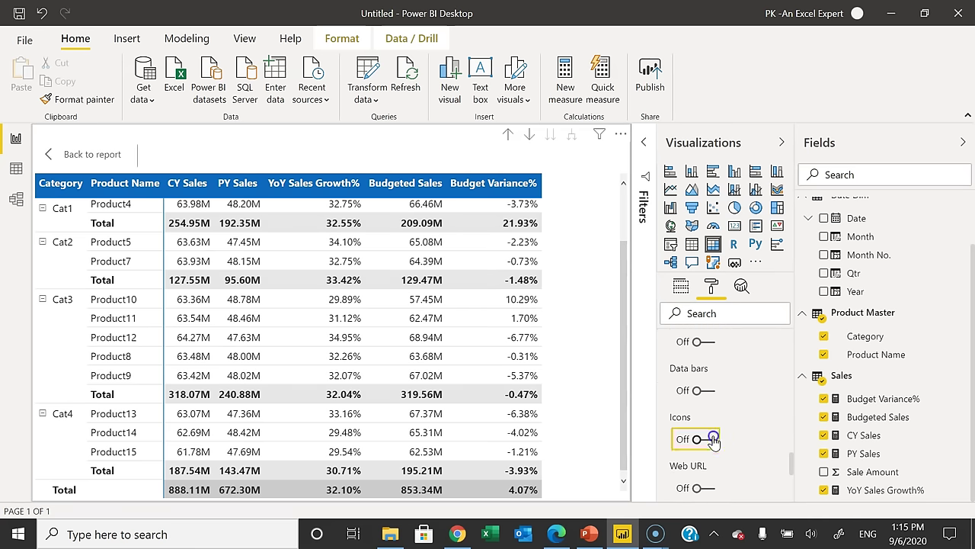
pyautogui.click(713, 440)
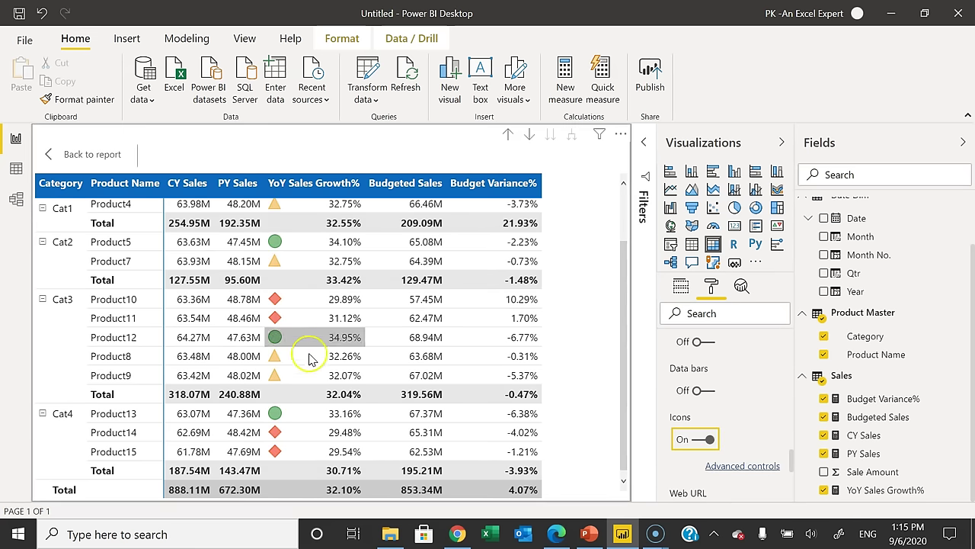
# In the advanced icon settings for YoY Sales Growth%, switch both bounds of all three rules from Percent to Number
pyautogui.click(746, 468)
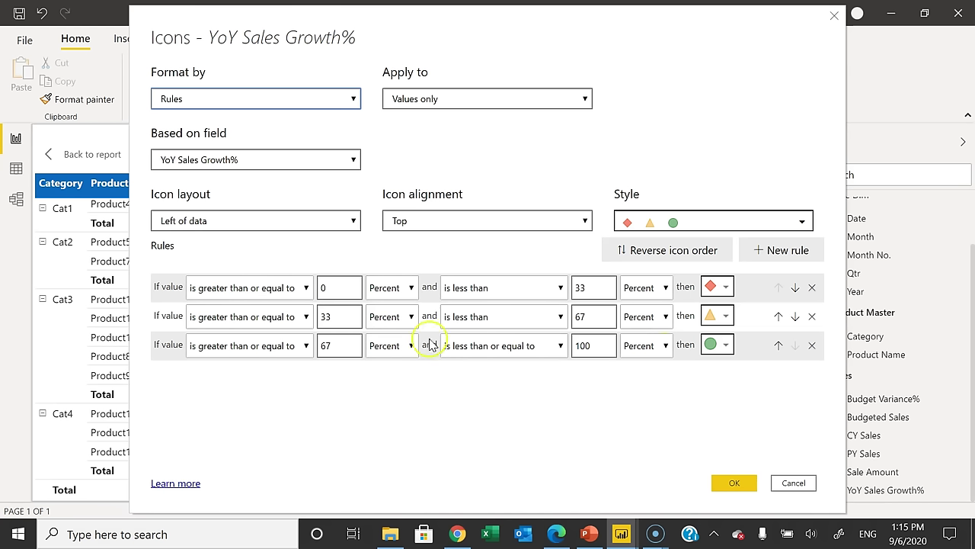
pyautogui.click(412, 293)
pyautogui.click(400, 314)
pyautogui.click(404, 316)
pyautogui.click(399, 343)
pyautogui.click(393, 345)
pyautogui.click(390, 371)
pyautogui.click(646, 287)
pyautogui.click(643, 314)
pyautogui.click(646, 316)
pyautogui.click(640, 342)
pyautogui.click(647, 345)
pyautogui.click(653, 374)
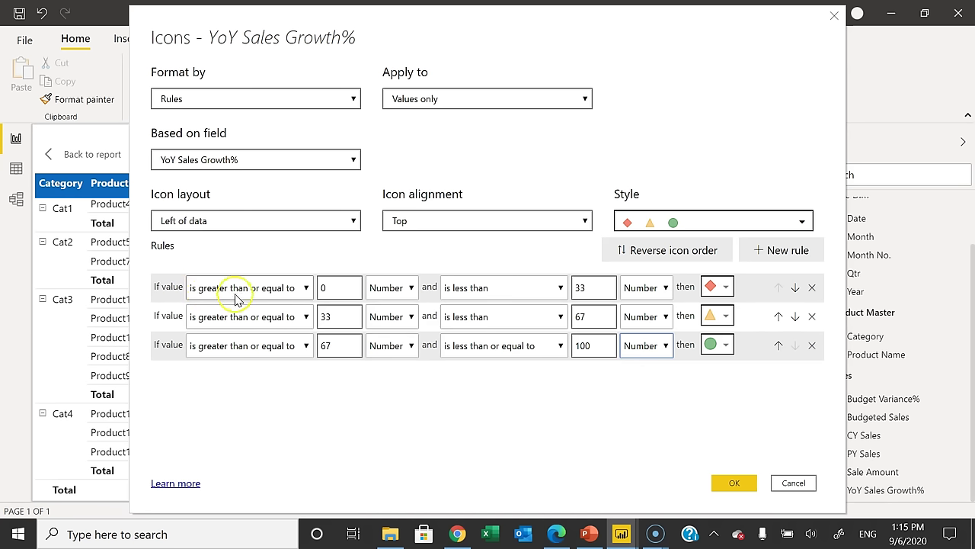
# Make the first icon rule show a green up triangle for values greater than 0, leaving its upper limit blank
pyautogui.click(303, 291)
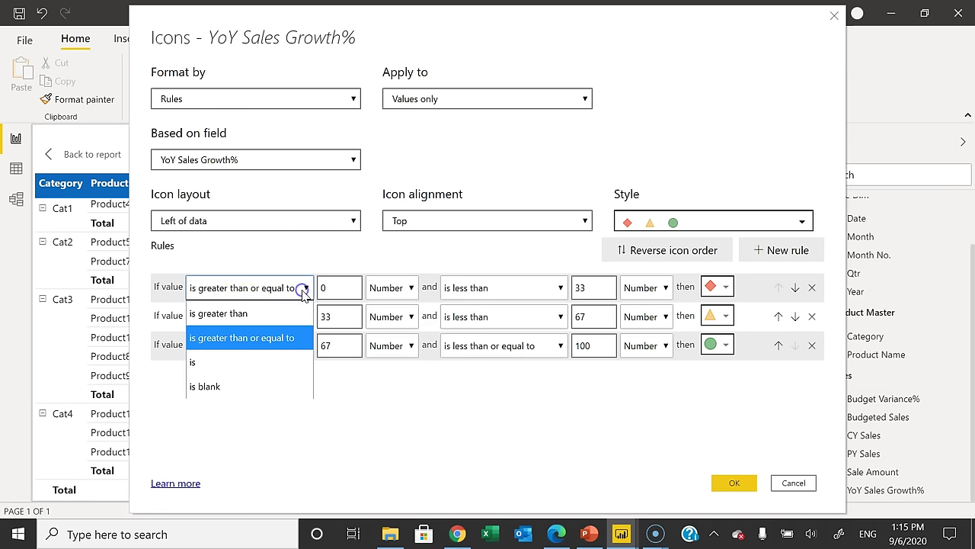
pyautogui.click(273, 315)
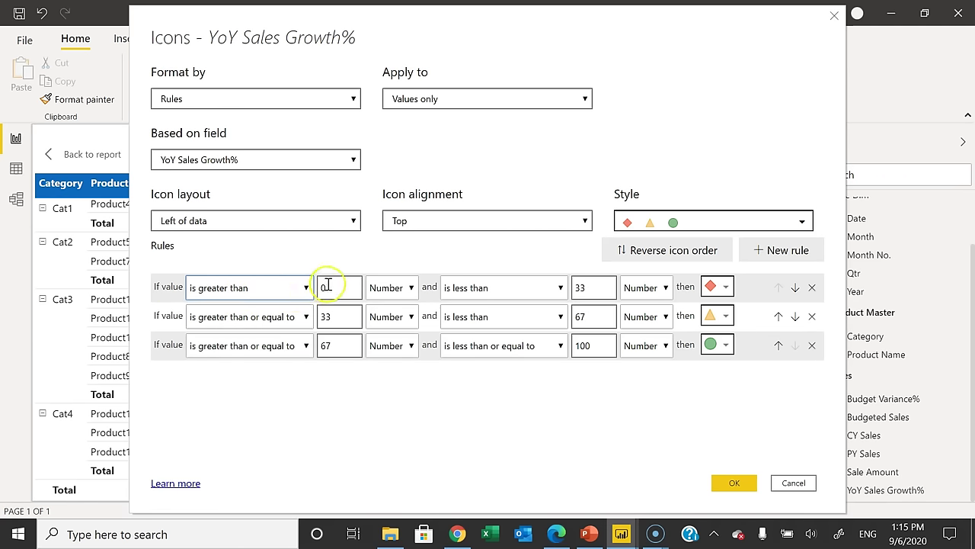
pyautogui.click(582, 288)
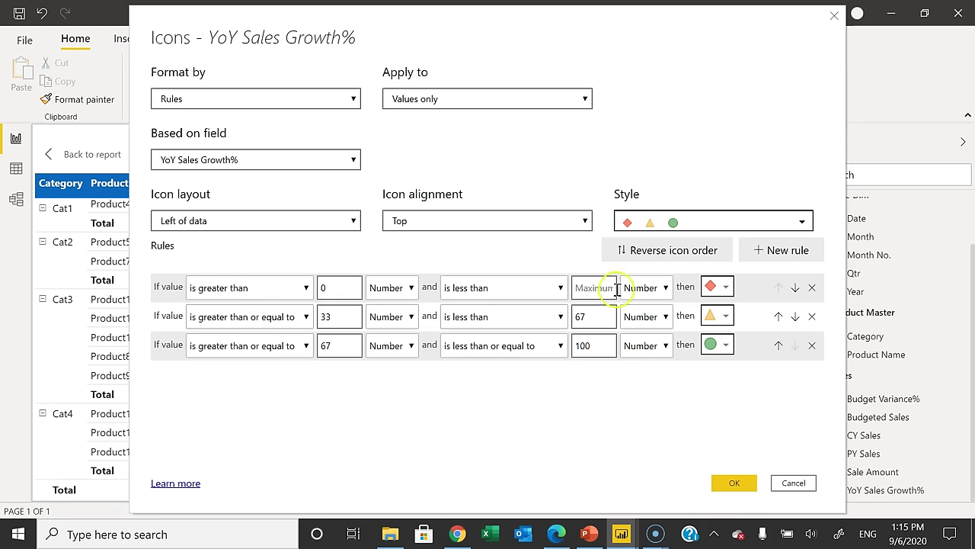
pyautogui.click(720, 288)
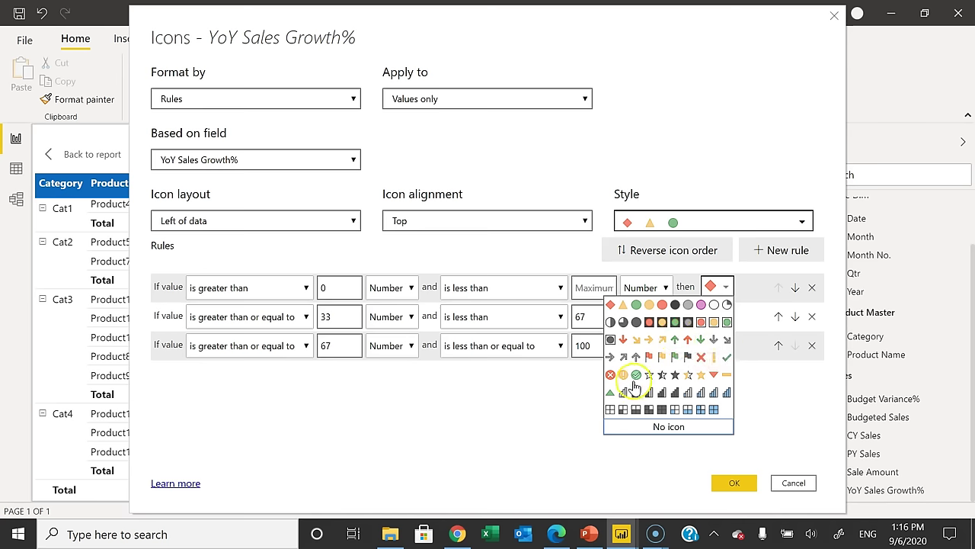
pyautogui.click(611, 394)
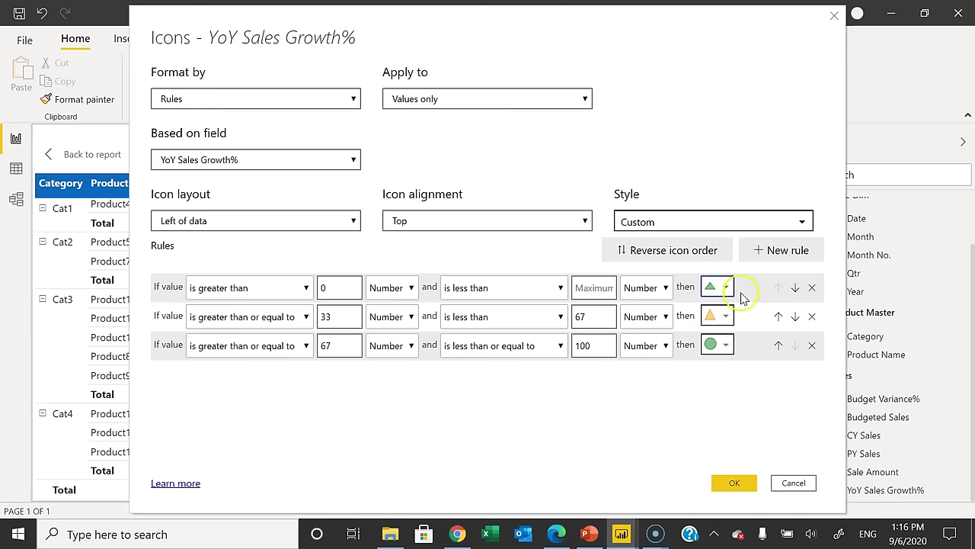
# Make the second icon rule for YoY Sales Growth% show a yellow dash when the value is 0
pyautogui.click(286, 316)
pyautogui.click(233, 391)
pyautogui.doubleClick(336, 316)
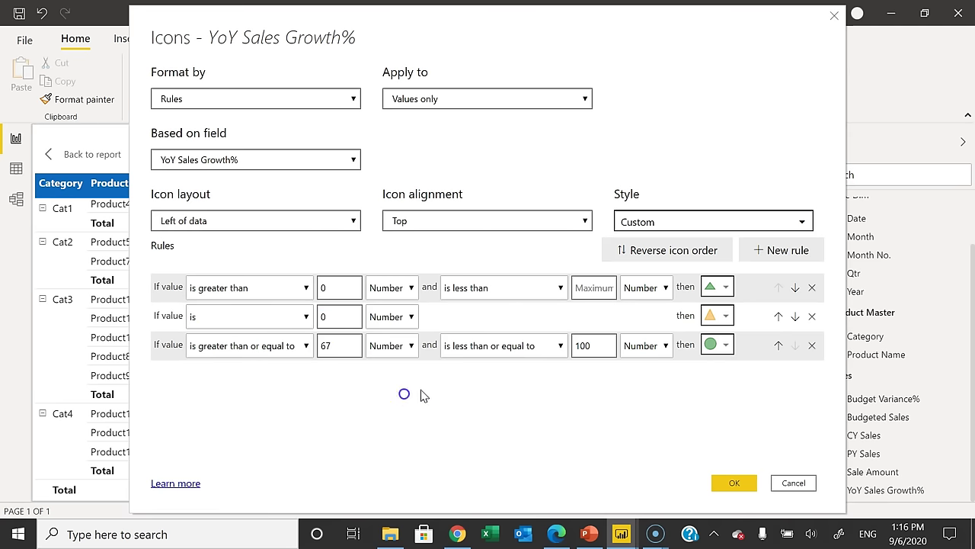
pyautogui.click(733, 317)
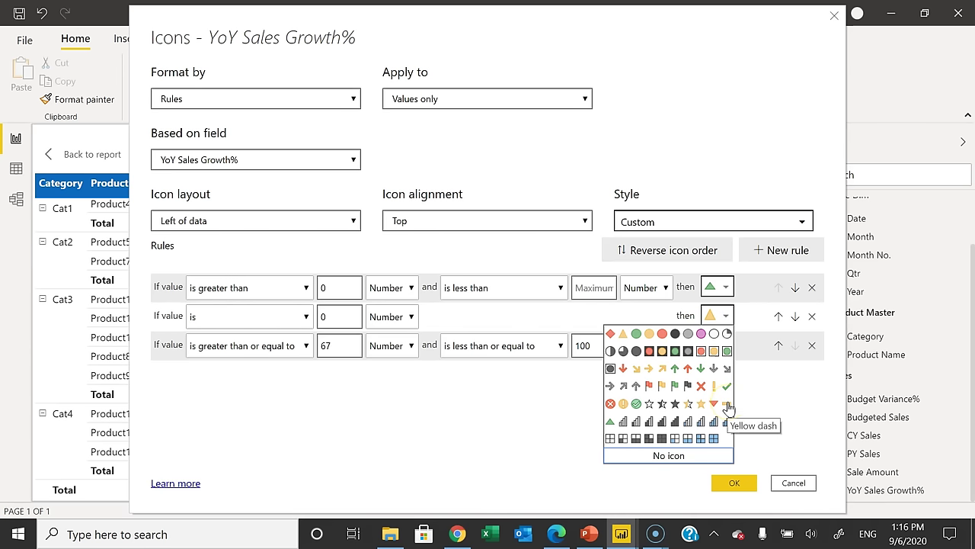
pyautogui.click(727, 404)
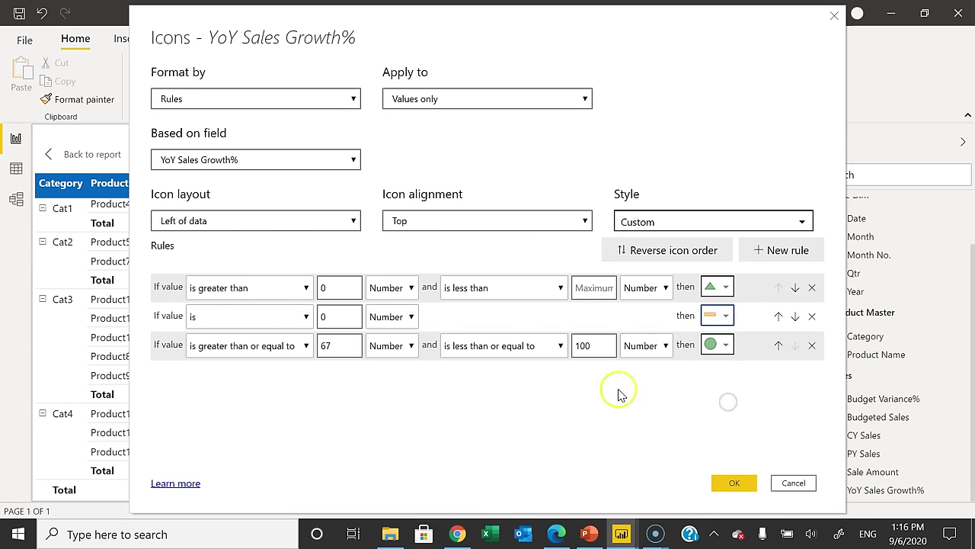
# Make the third rule show a red down triangle for values less than 0 with a blank minimum, and apply the YoY Sales Growth% icon rules
pyautogui.click(284, 351)
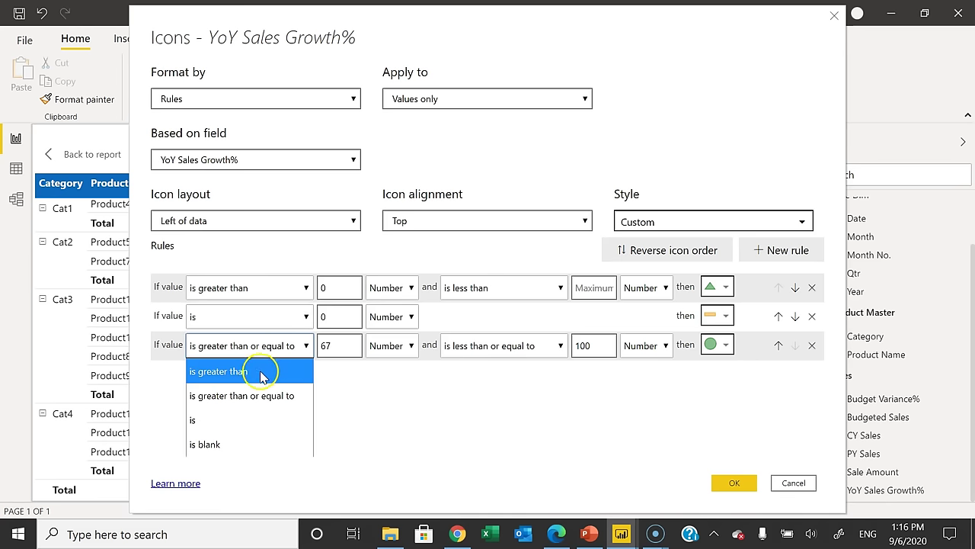
pyautogui.click(256, 395)
pyautogui.doubleClick(318, 345)
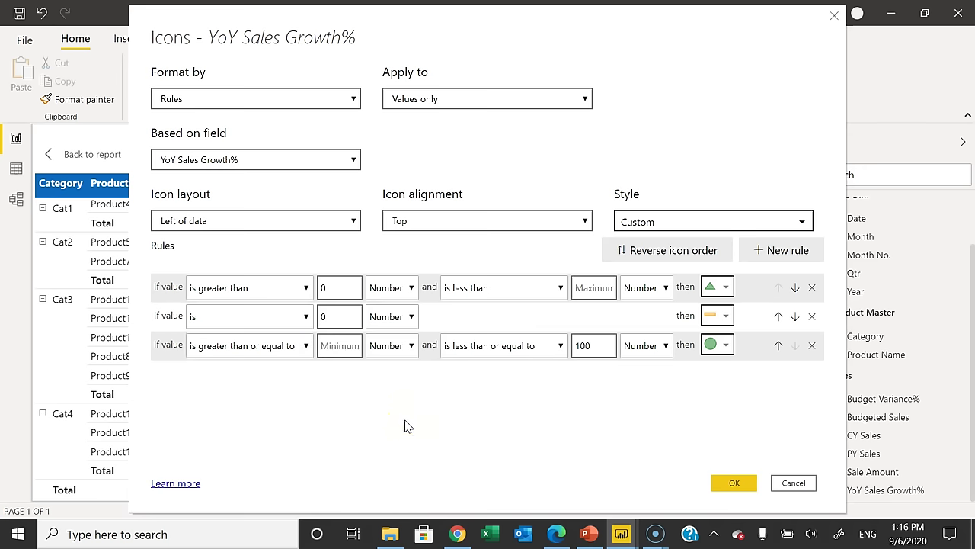
pyautogui.click(505, 345)
pyautogui.click(510, 378)
pyautogui.doubleClick(577, 345)
pyautogui.click(723, 348)
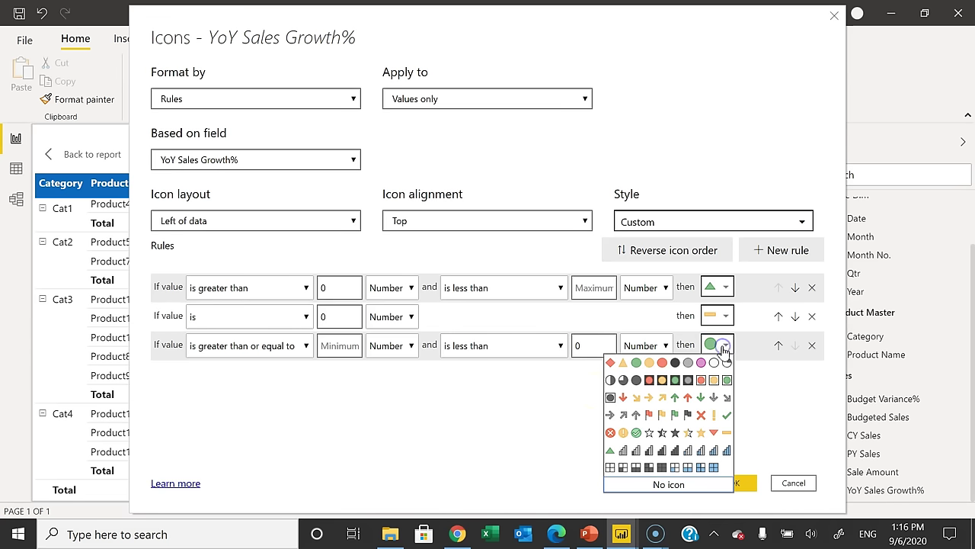
pyautogui.click(714, 434)
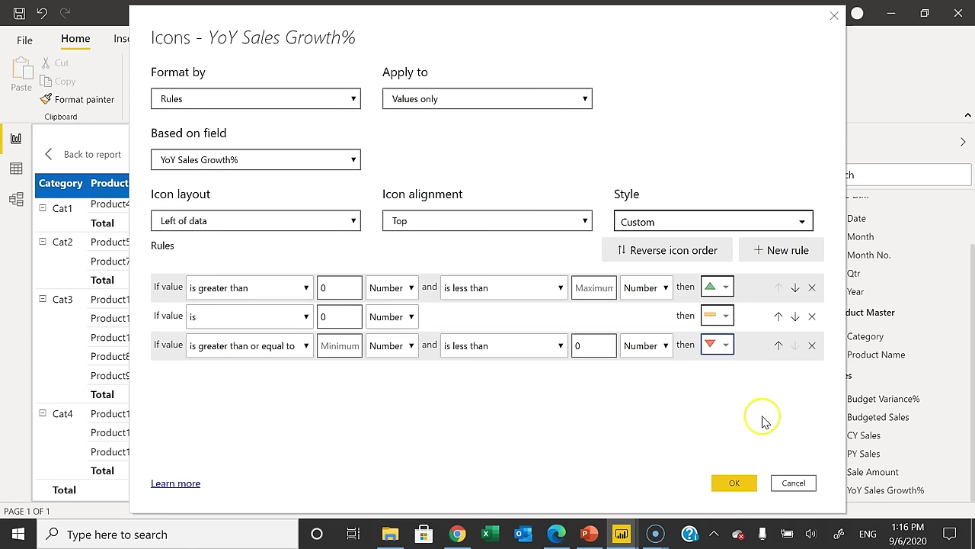
pyautogui.click(733, 483)
# Turn on conditional formatting icons for the Budget Variance% field of the matrix
pyautogui.scroll(2, 332, 280)
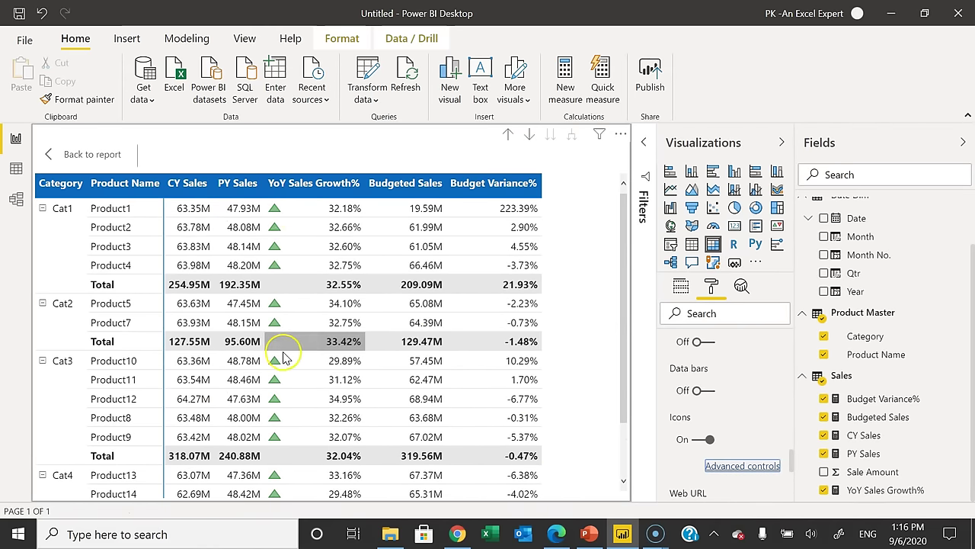
pyautogui.scroll(-2, 285, 358)
pyautogui.scroll(2, 279, 412)
pyautogui.scroll(-2, 280, 419)
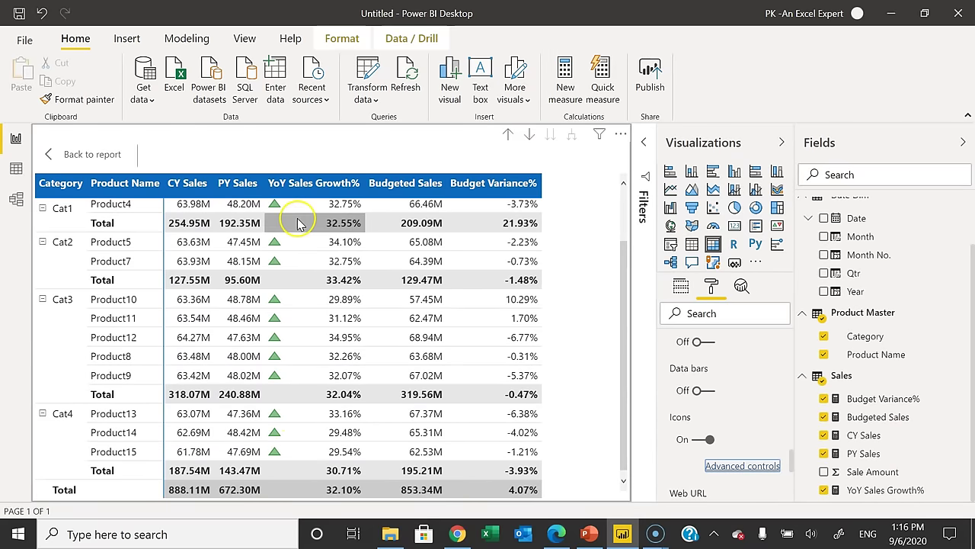
pyautogui.scroll(2, 297, 223)
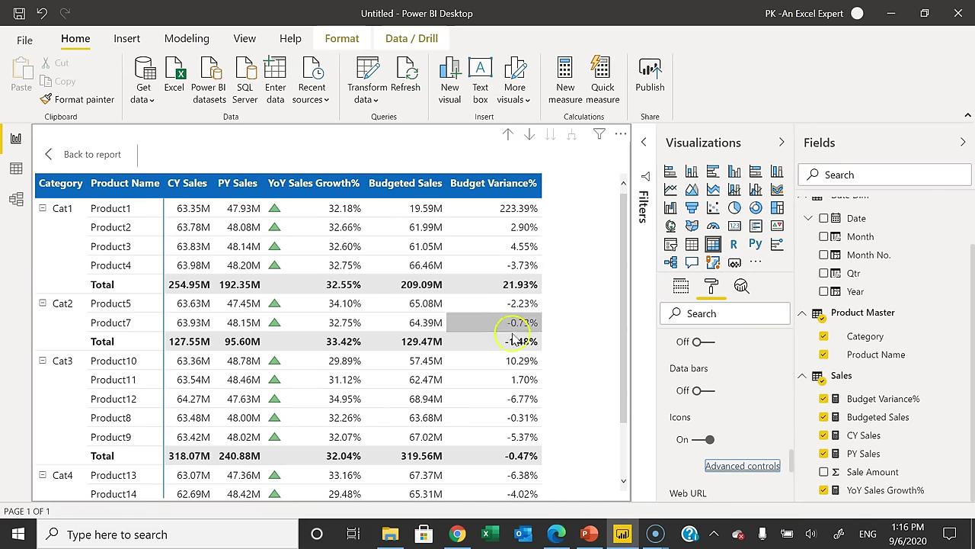
pyautogui.scroll(2, 766, 405)
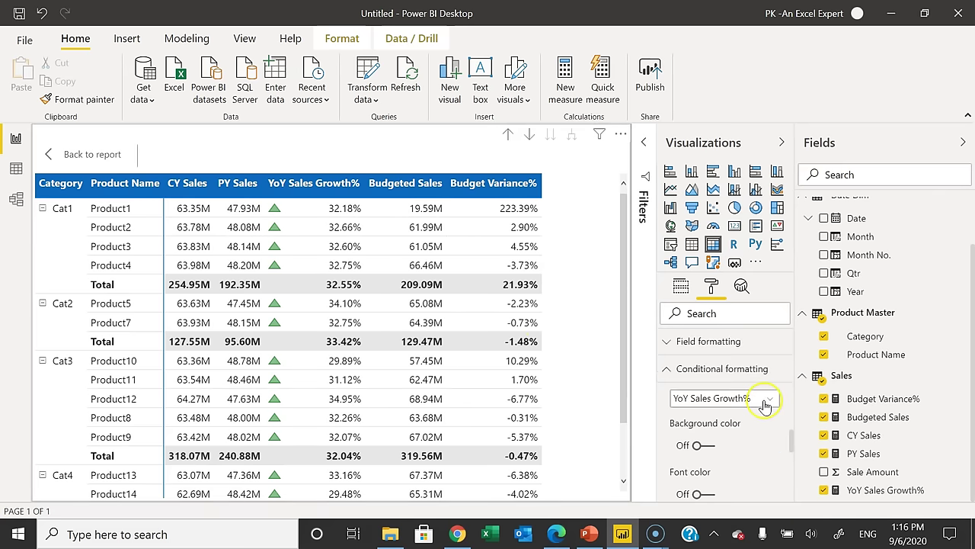
pyautogui.click(746, 399)
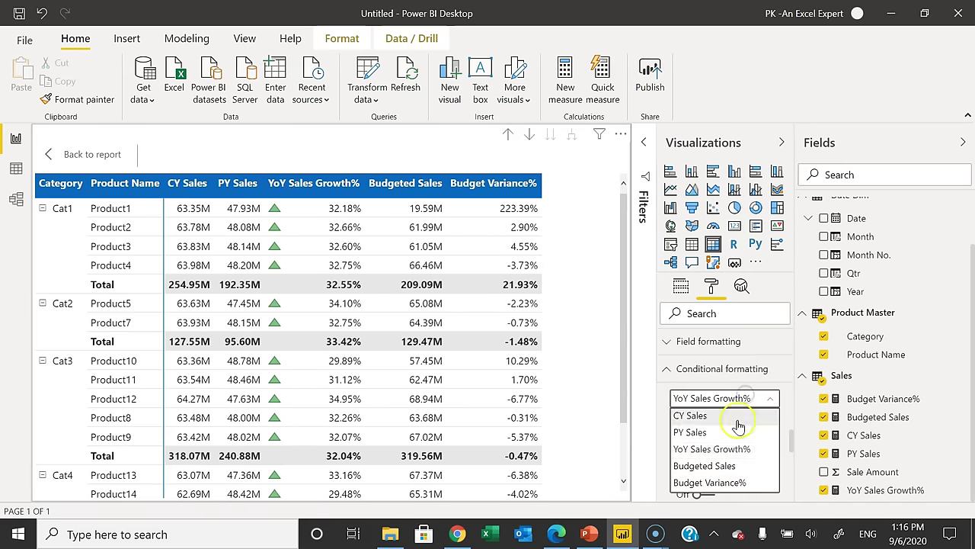
pyautogui.click(736, 482)
pyautogui.scroll(-5, 736, 462)
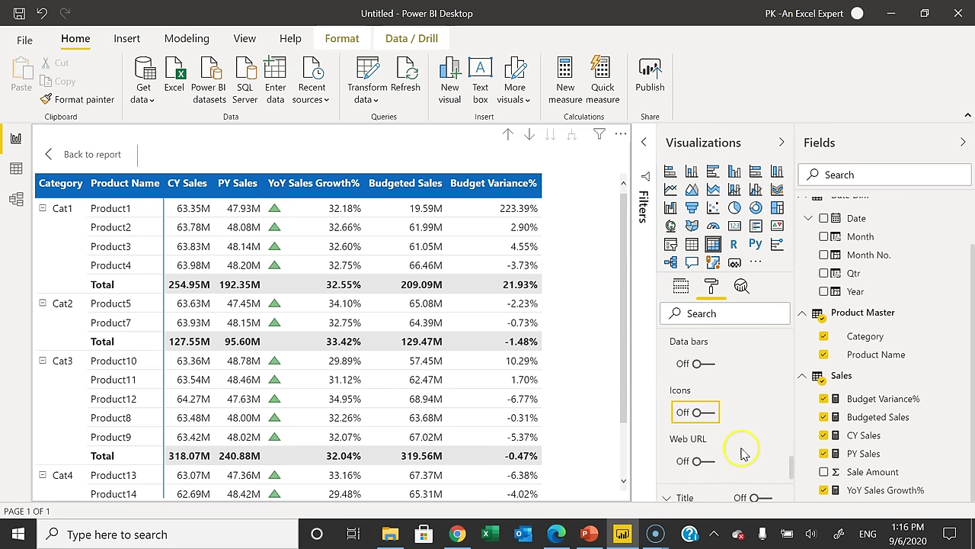
pyautogui.scroll(2, 732, 392)
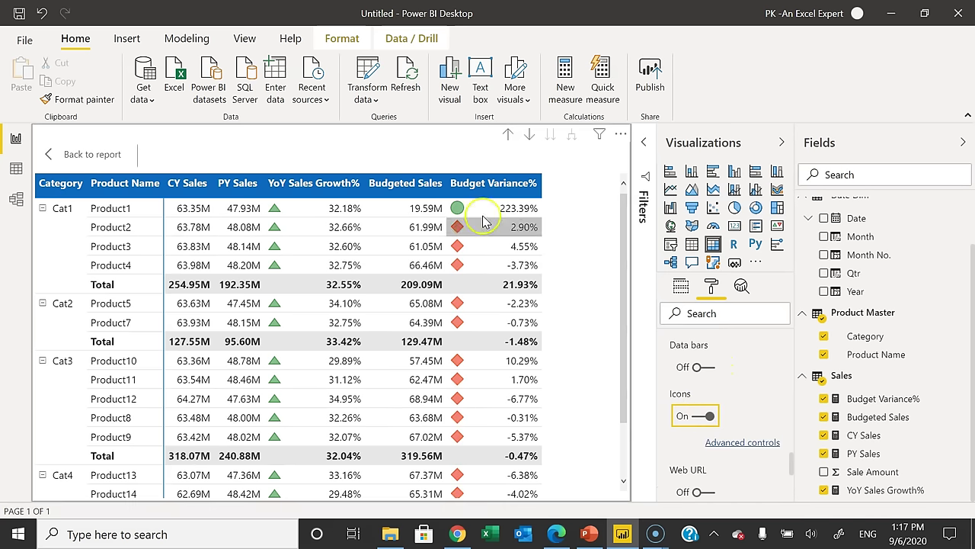
# In the advanced icon settings for Budget Variance%, switch both bounds of all three rules from Percent to Number
pyautogui.click(743, 443)
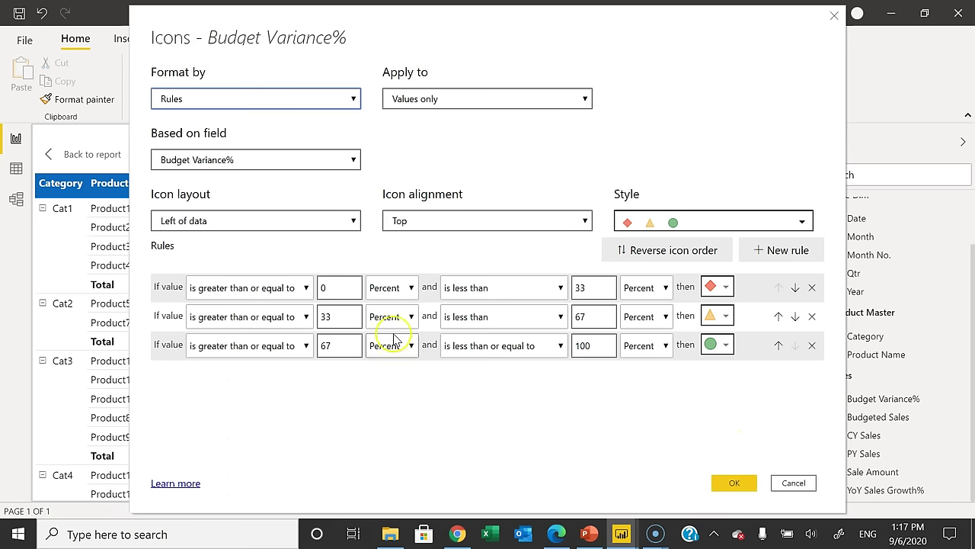
pyautogui.click(385, 290)
pyautogui.click(401, 313)
pyautogui.click(642, 288)
pyautogui.click(642, 311)
# Make the first Budget Variance% rule show a green up triangle for values greater than 0, leaving its upper limit blank
pyautogui.click(294, 290)
pyautogui.click(280, 313)
pyautogui.doubleClick(573, 287)
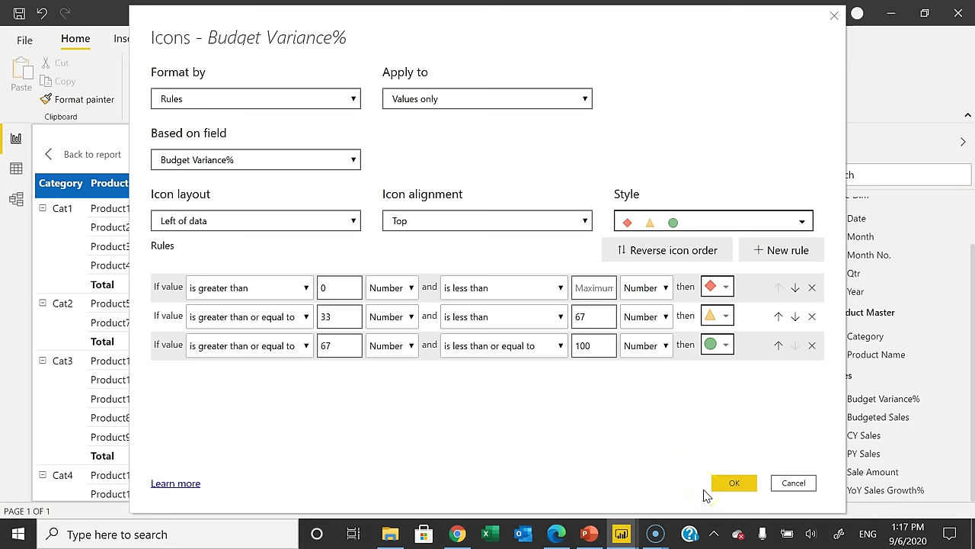
pyautogui.click(724, 287)
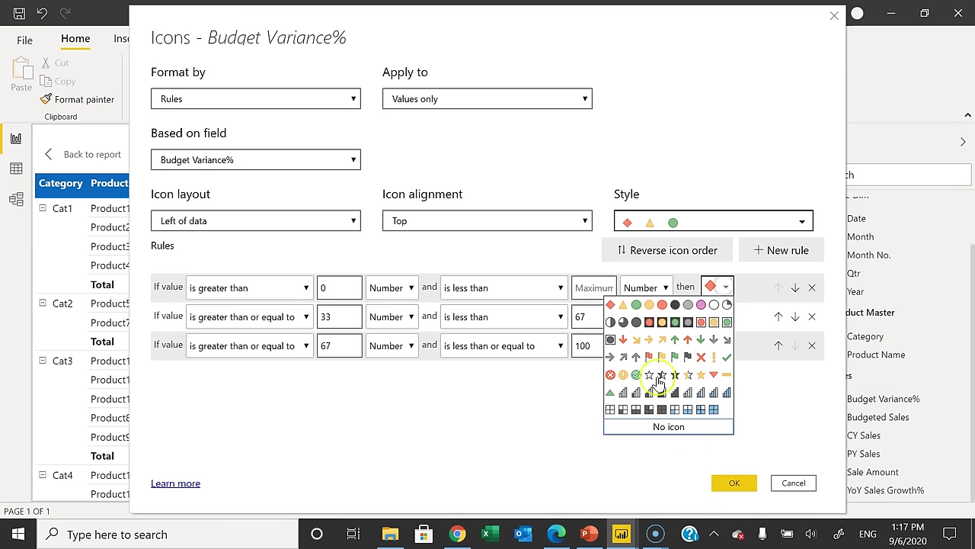
pyautogui.click(611, 392)
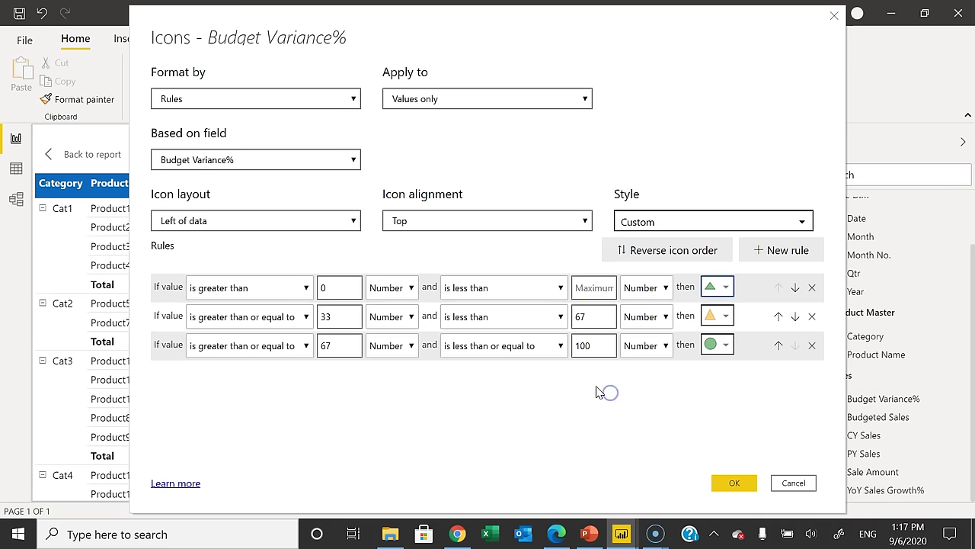
# Make the second Budget Variance% rule show a yellow dash when the value is 0
pyautogui.click(307, 320)
pyautogui.click(232, 392)
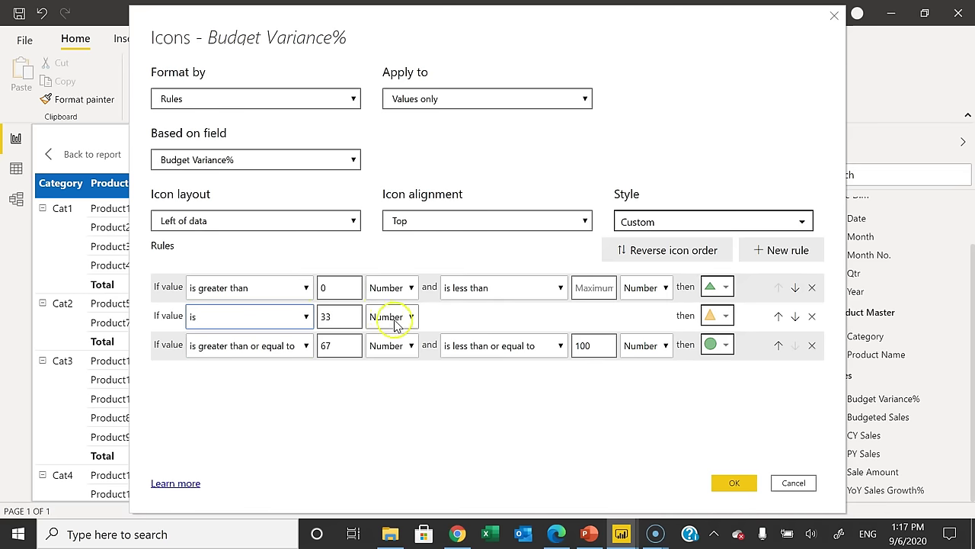
pyautogui.doubleClick(328, 316)
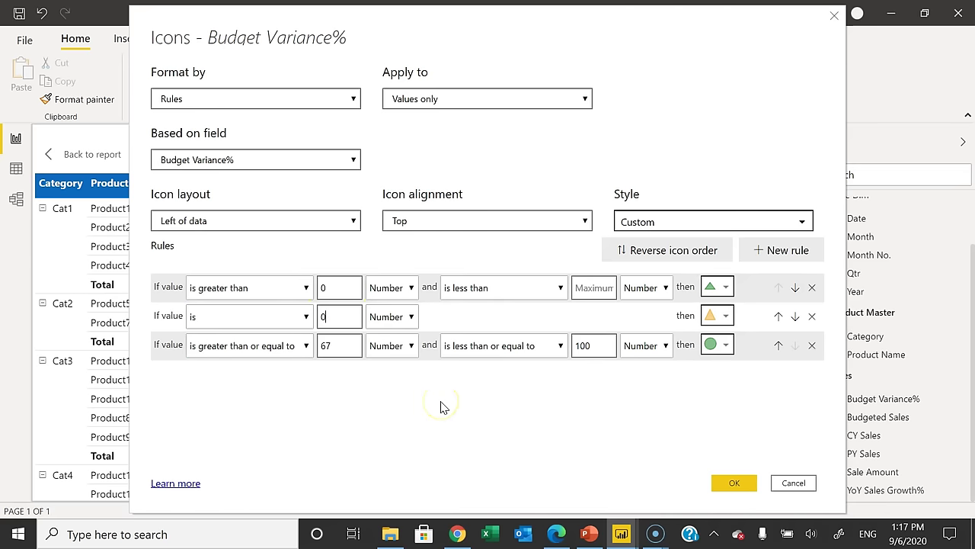
pyautogui.click(719, 316)
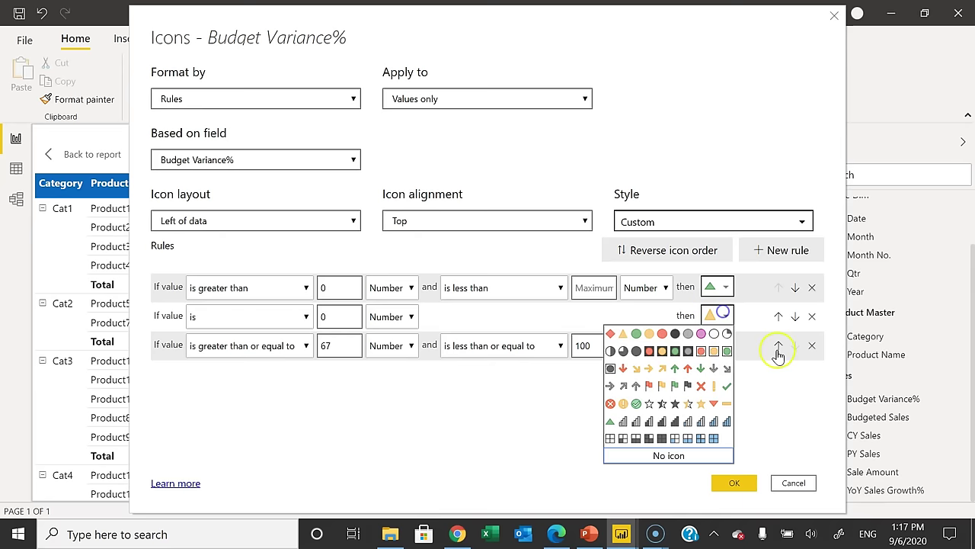
pyautogui.click(727, 404)
# Make the third Budget Variance% rule show a red down triangle for values less than 0 with a blank minimum, and apply the rules
pyautogui.click(267, 347)
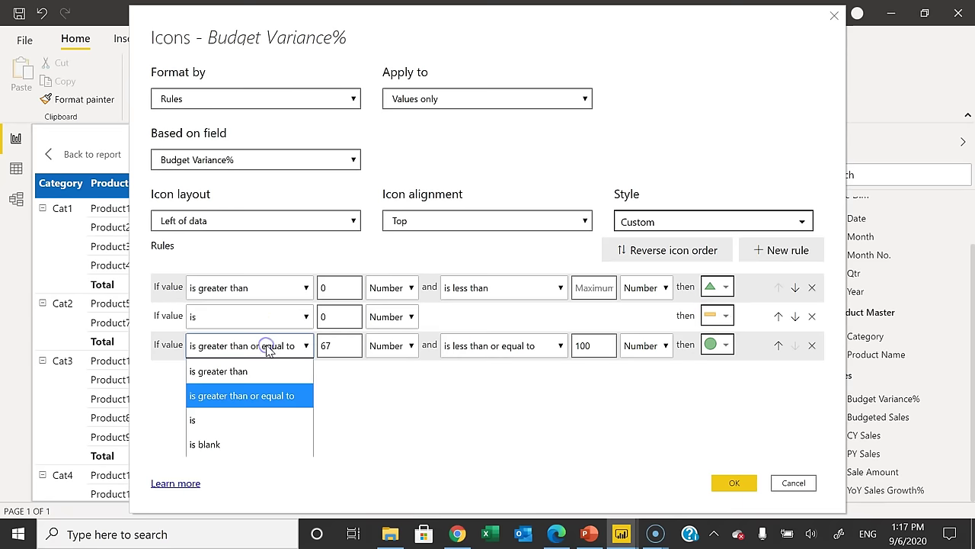
pyautogui.click(277, 397)
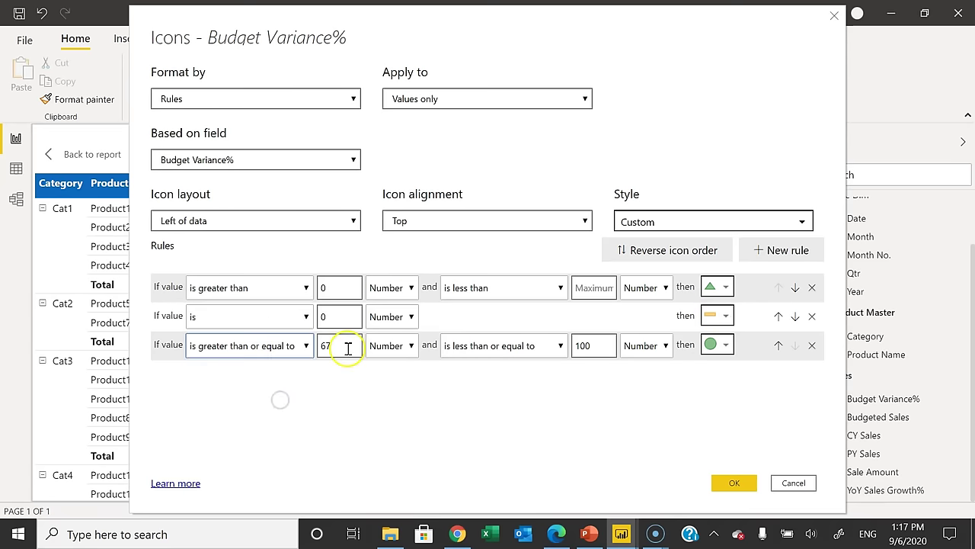
pyautogui.click(549, 345)
pyautogui.click(523, 371)
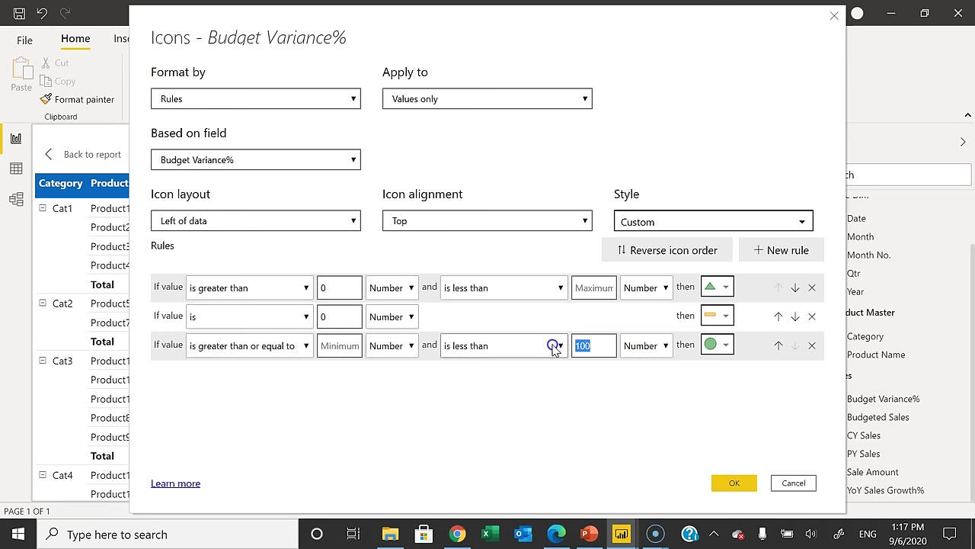
pyautogui.click(732, 346)
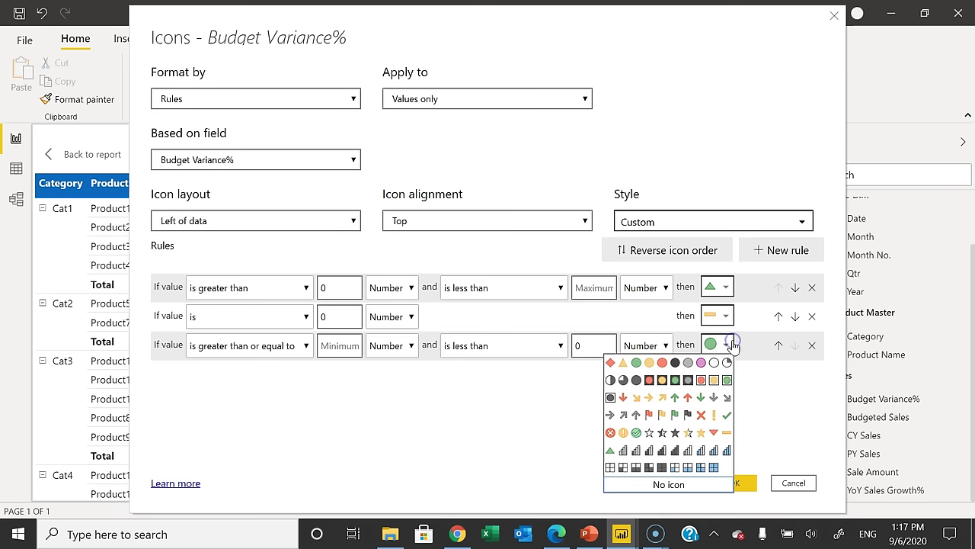
pyautogui.click(714, 432)
pyautogui.click(734, 483)
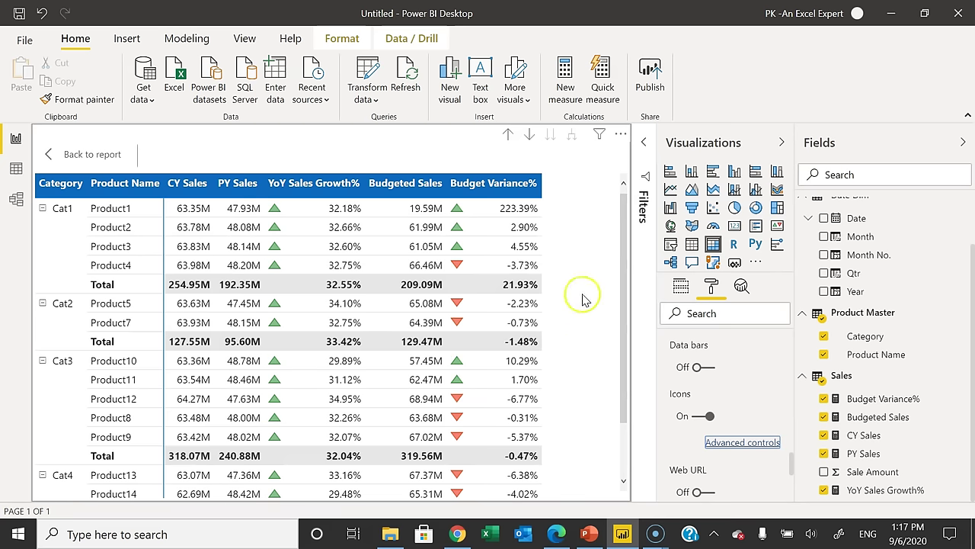
# Return to the report page and give the matrix a border with a 10 px corner radius
pyautogui.click(76, 155)
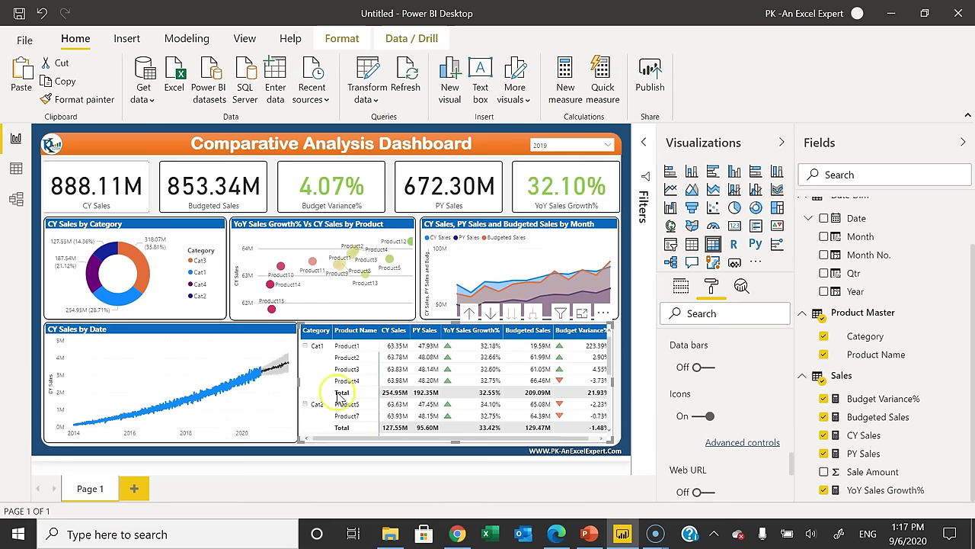
pyautogui.click(625, 396)
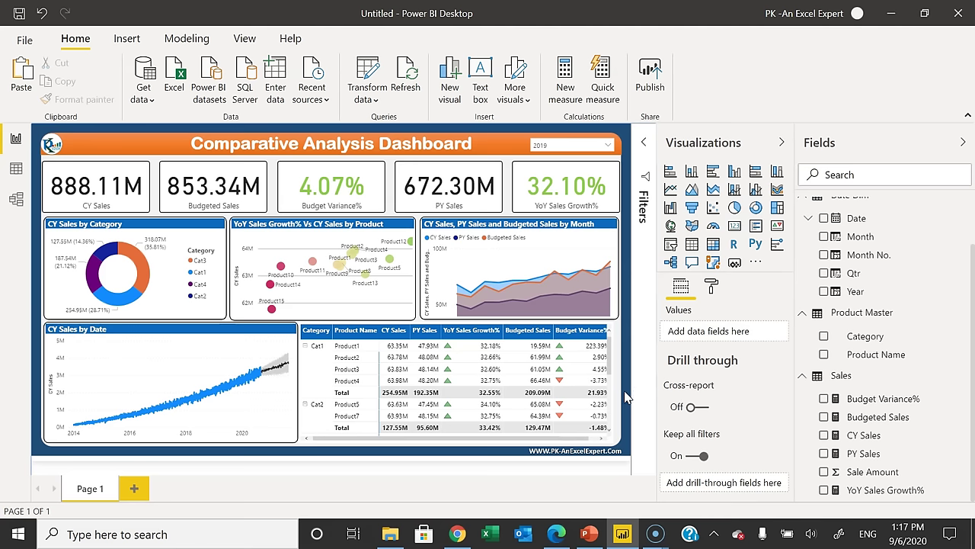
pyautogui.click(598, 360)
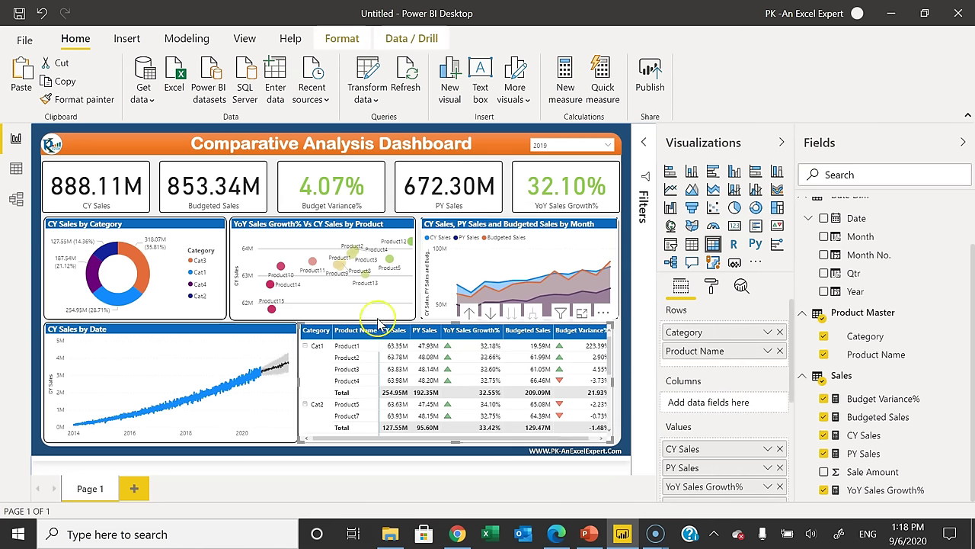
pyautogui.click(717, 294)
pyautogui.scroll(-8, 750, 426)
pyautogui.click(762, 406)
pyautogui.scroll(-2, 728, 478)
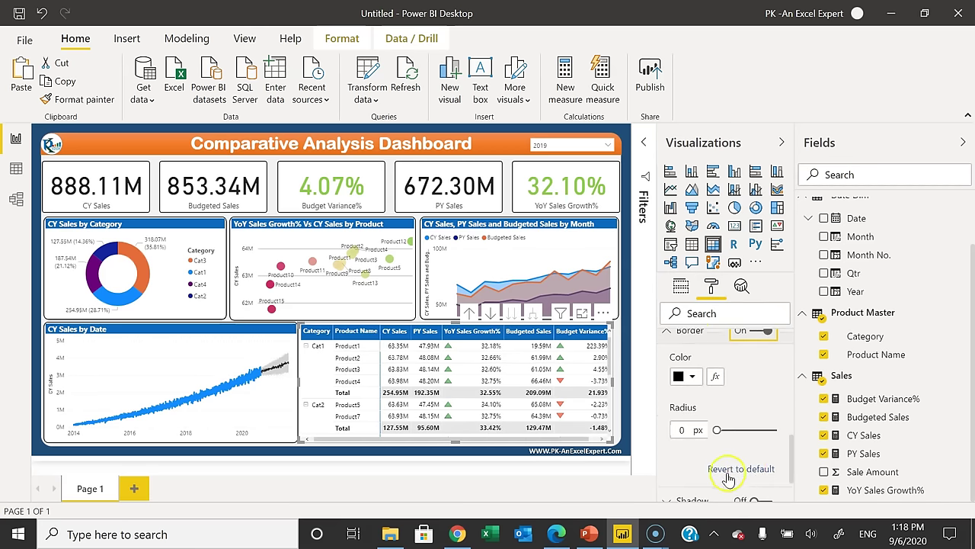
pyautogui.click(684, 430)
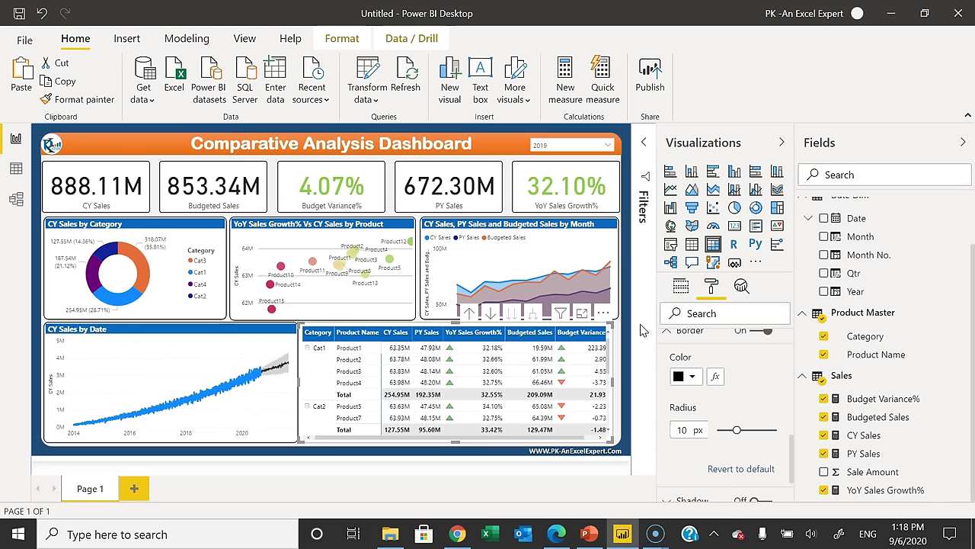
# Drill the matrix up to category level in focus mode, trying the product-only level before returning to categories
pyautogui.click(473, 312)
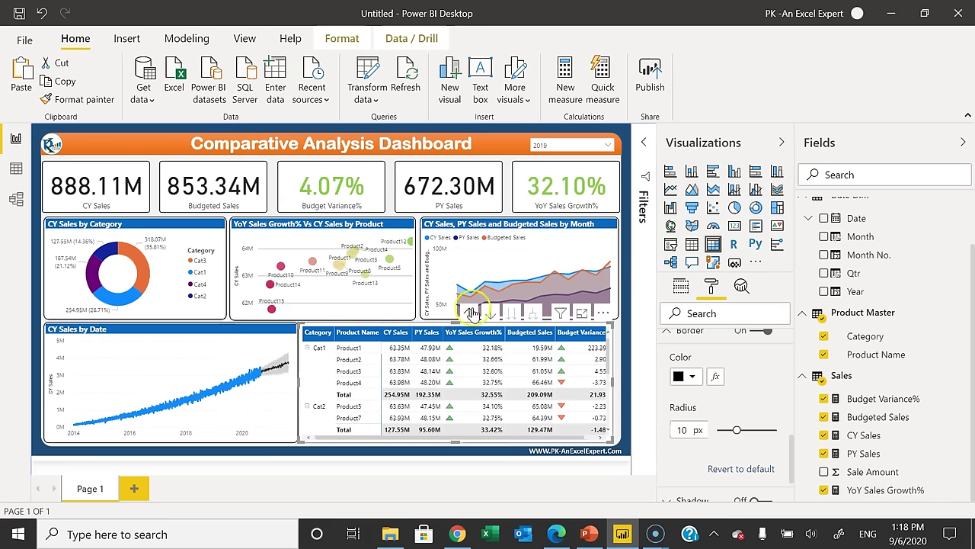
pyautogui.click(581, 312)
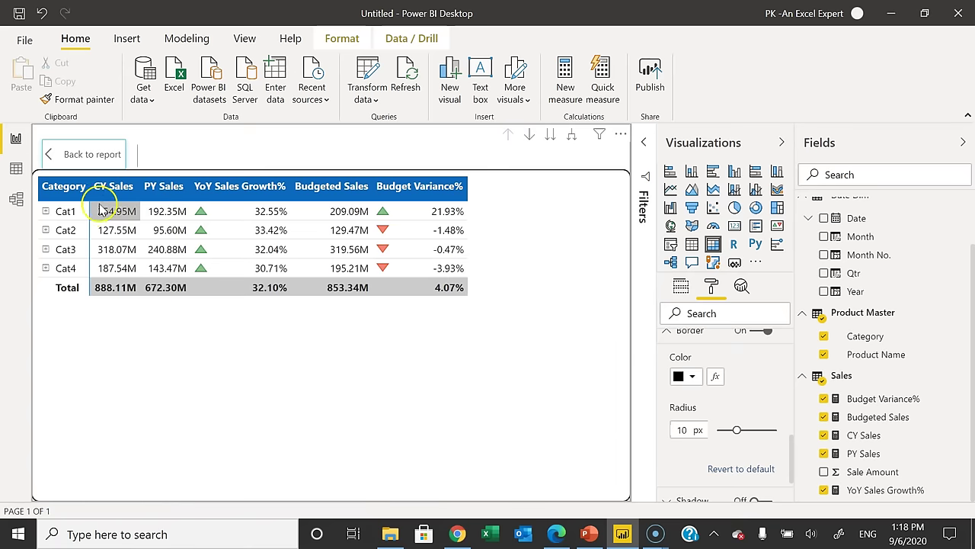
pyautogui.click(549, 135)
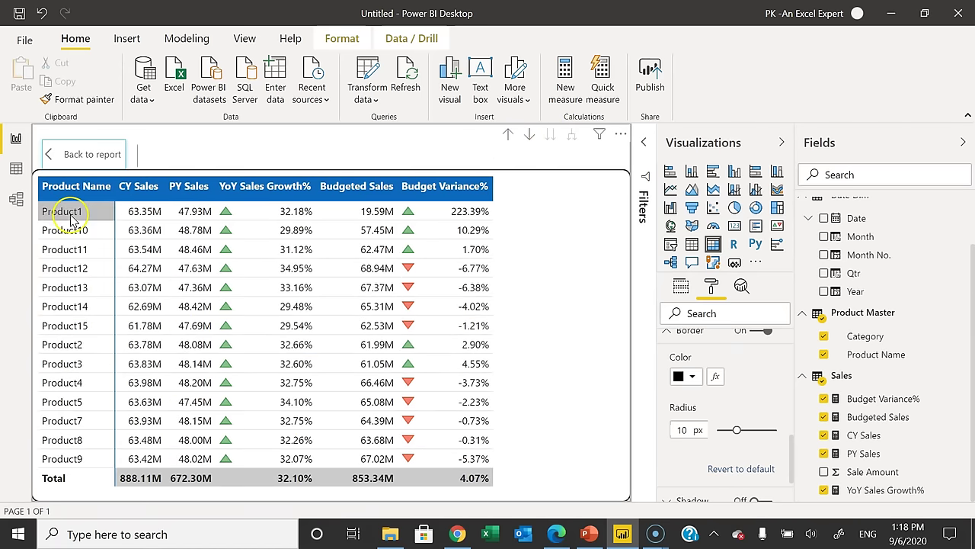
pyautogui.click(508, 135)
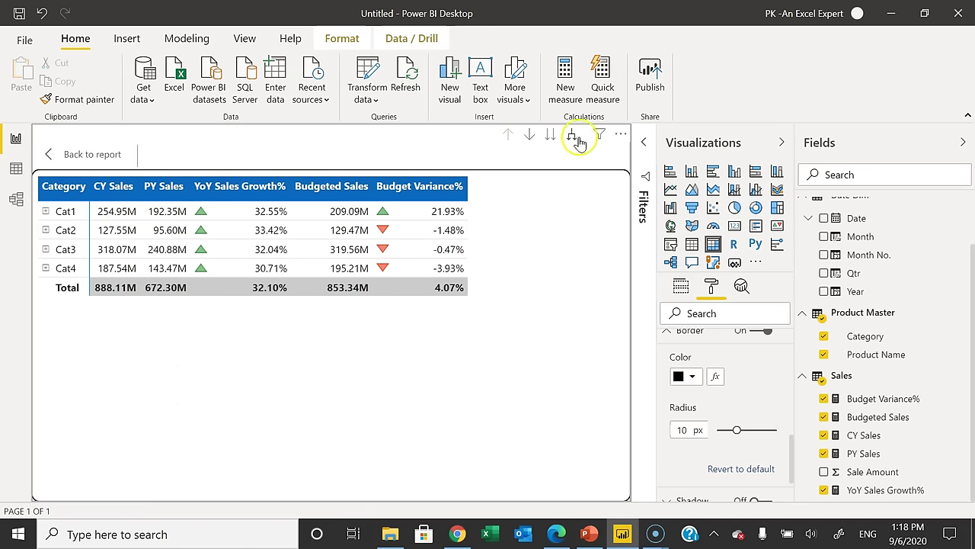
# Expand the matrix one level down to show products under each category, and return to the report page
pyautogui.click(571, 137)
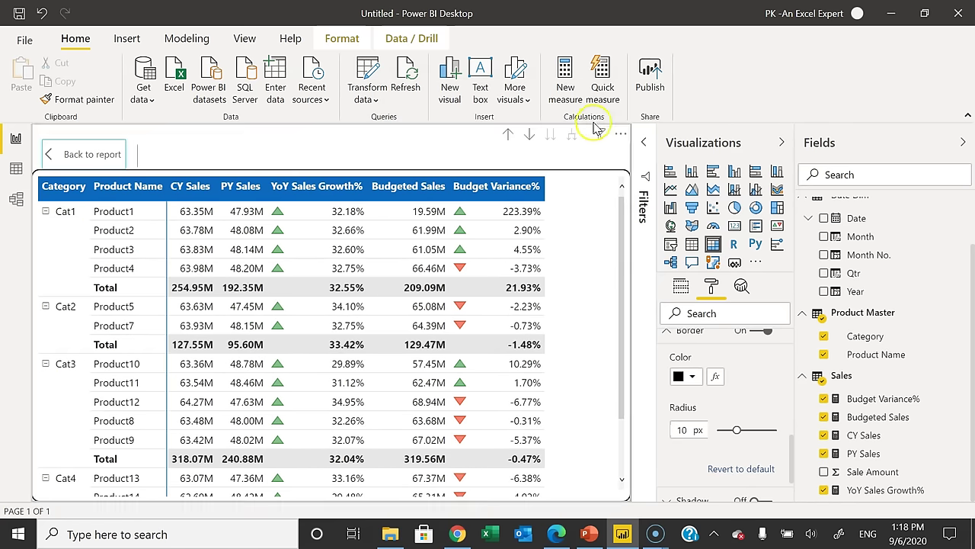
pyautogui.click(74, 156)
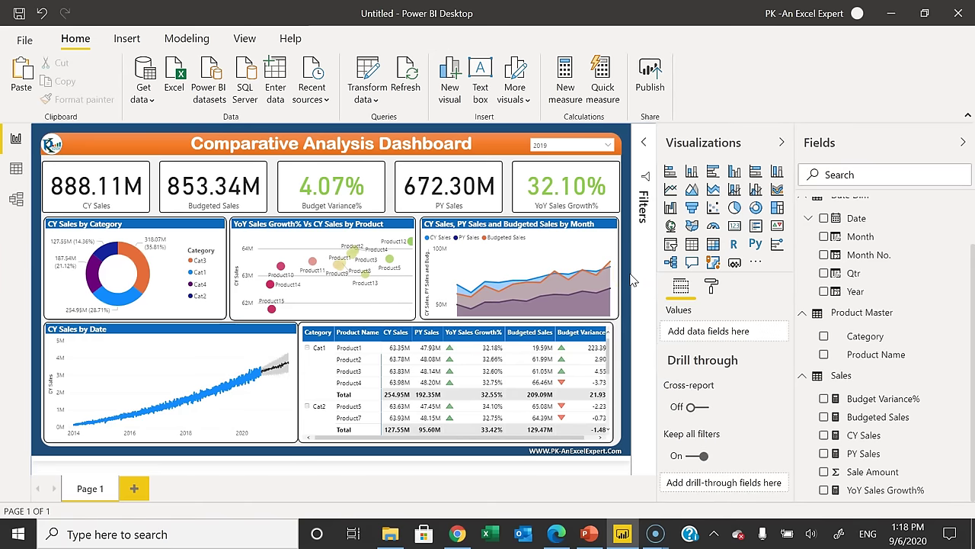
pyautogui.moveTo(609, 301)
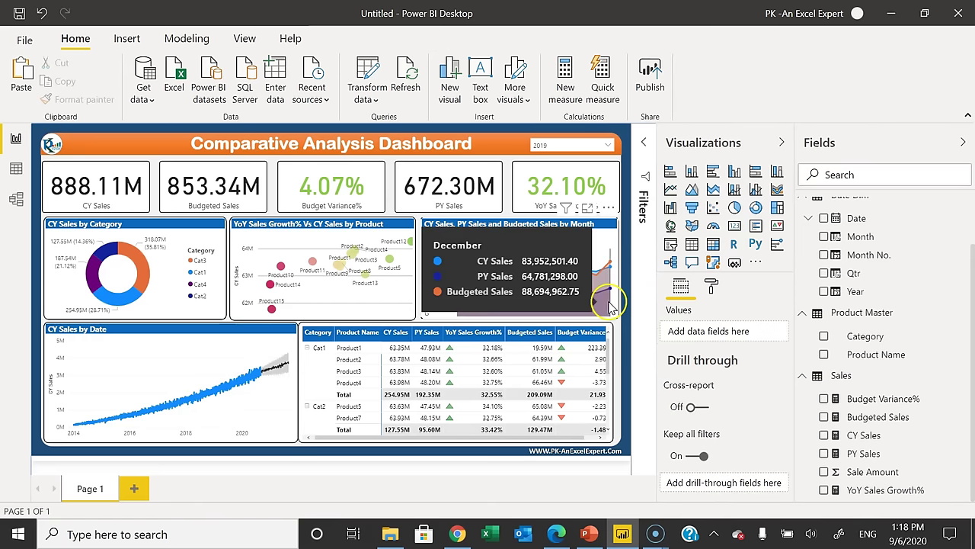
# Edit the product scatter chart's interactions so that selecting Product15 filters the CY Sales by Category donut instead of highlighting it
pyautogui.click(273, 309)
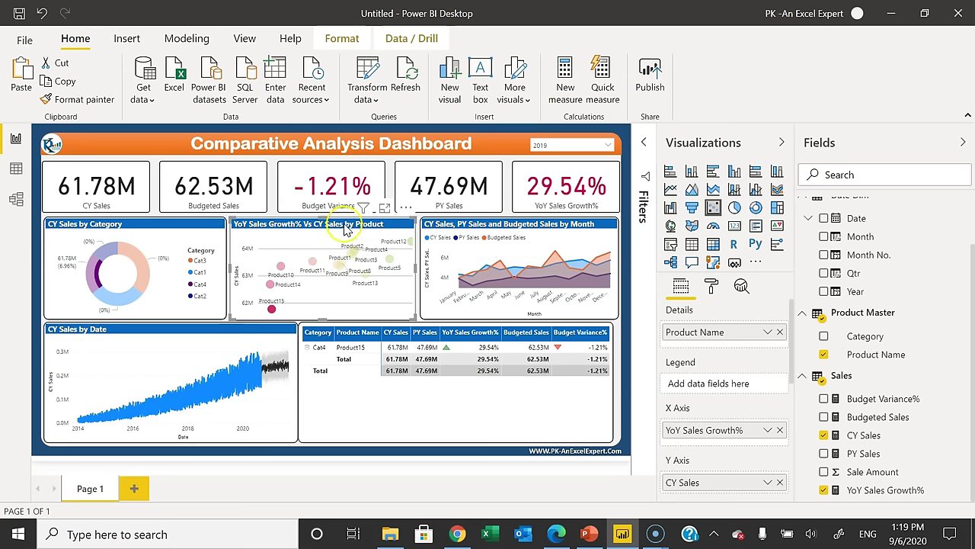
pyautogui.click(342, 38)
pyautogui.click(30, 78)
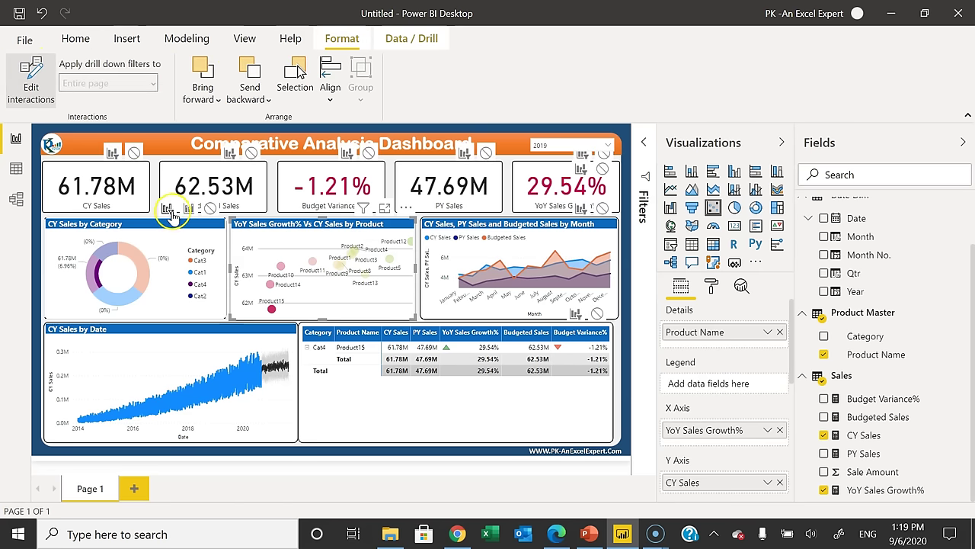
pyautogui.click(167, 209)
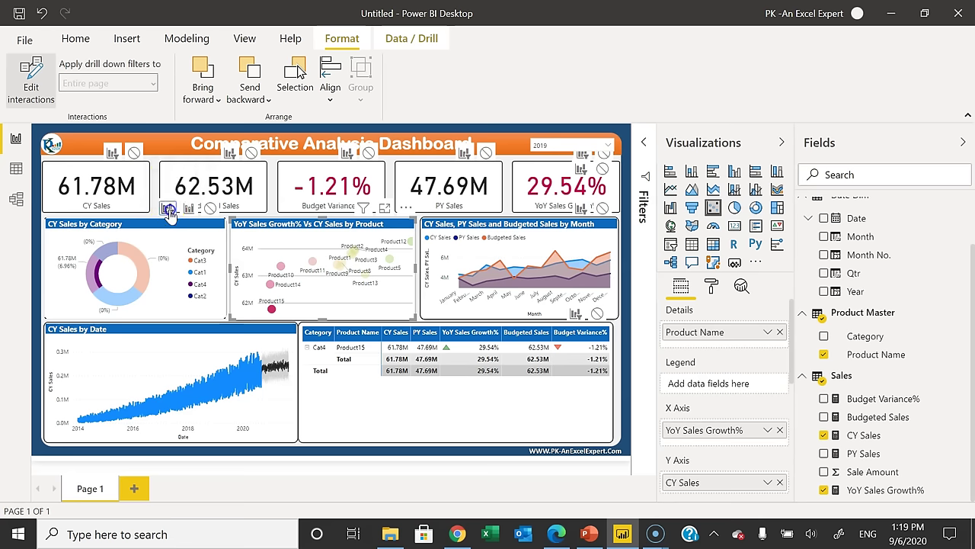
pyautogui.click(168, 214)
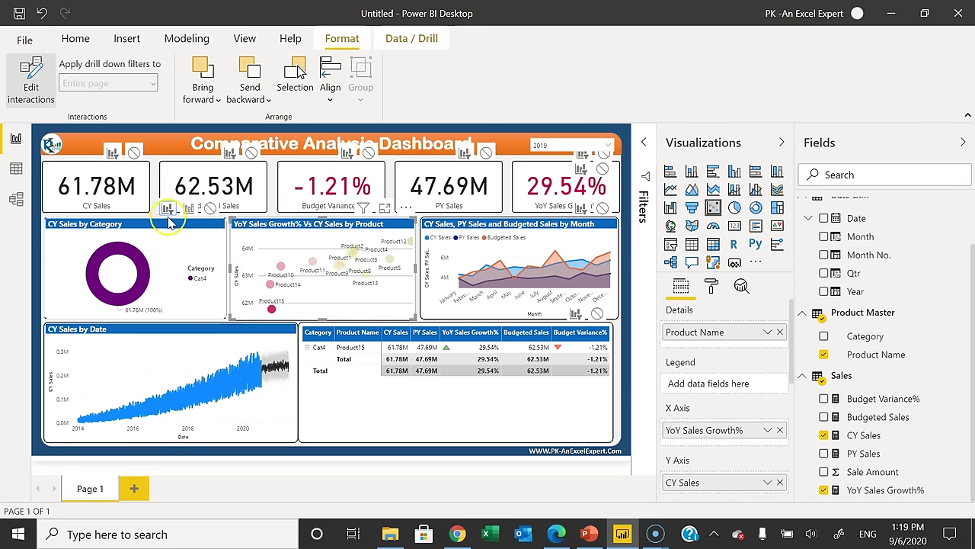
# Make the matrix and the monthly sales area chart filter the category donut too, and turn off interaction editing
pyautogui.click(407, 327)
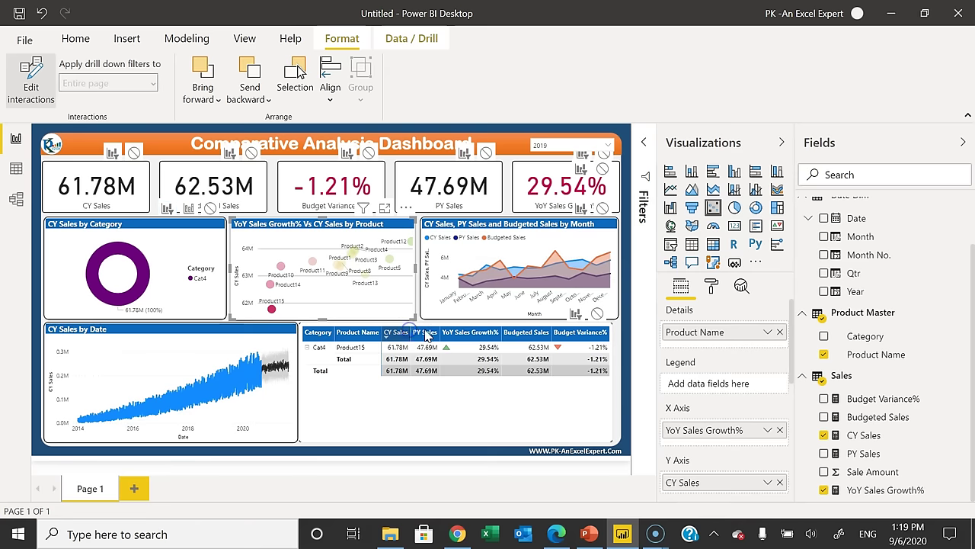
pyautogui.click(441, 326)
pyautogui.click(167, 208)
pyautogui.click(494, 228)
pyautogui.click(169, 207)
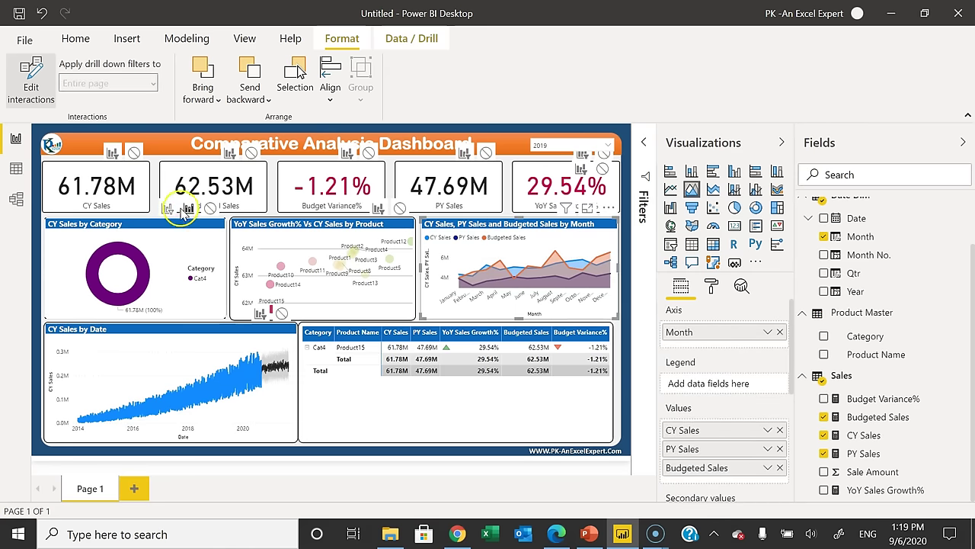
pyautogui.click(29, 113)
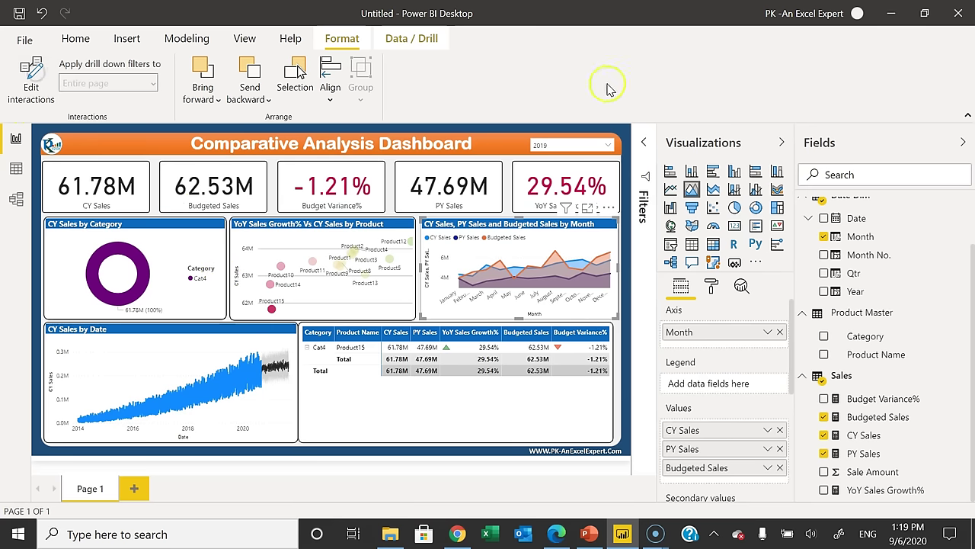
# Test cross-filtering of the dashboard by selecting the Product15 bubble and several category slices of the donut, and clear the selection
pyautogui.click(271, 308)
pyautogui.click(335, 288)
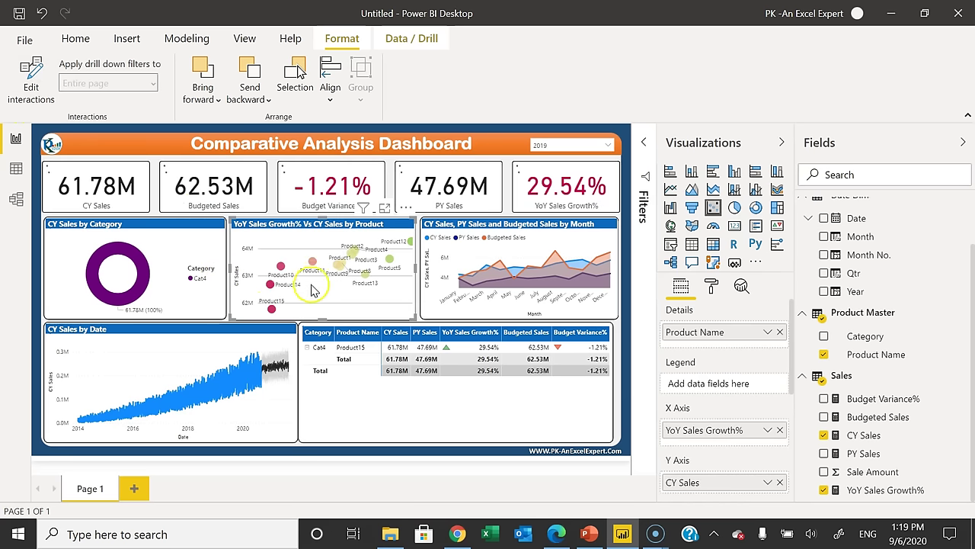
pyautogui.click(274, 308)
pyautogui.click(149, 266)
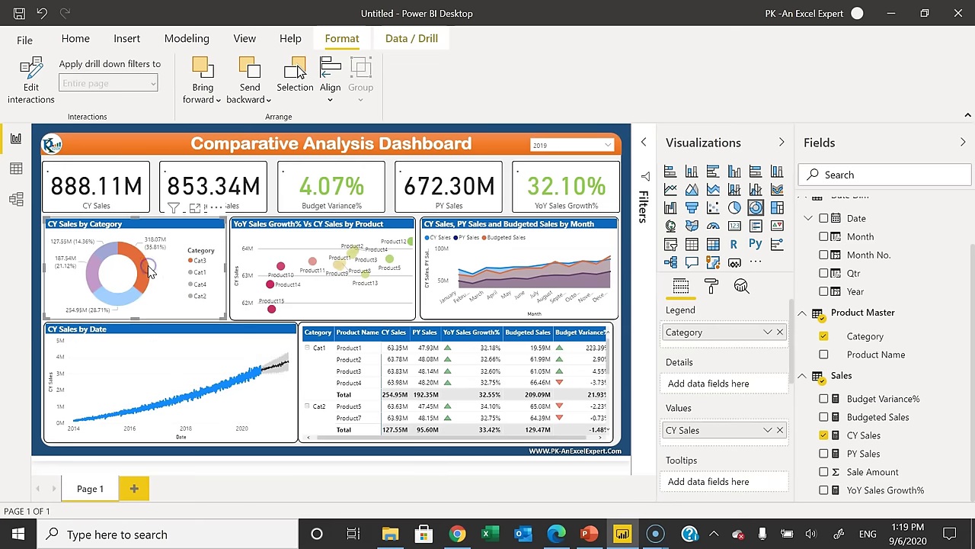
pyautogui.click(131, 294)
pyautogui.click(99, 252)
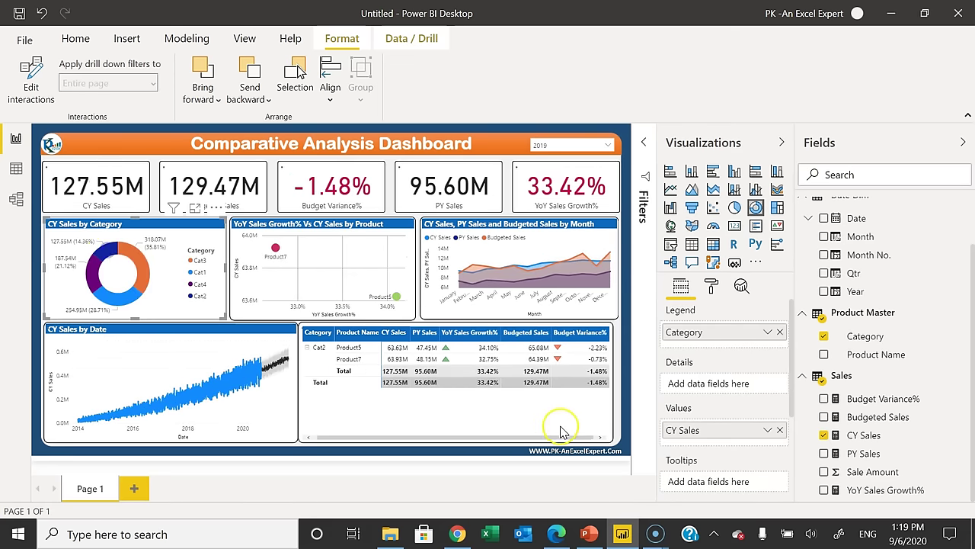
pyautogui.click(436, 394)
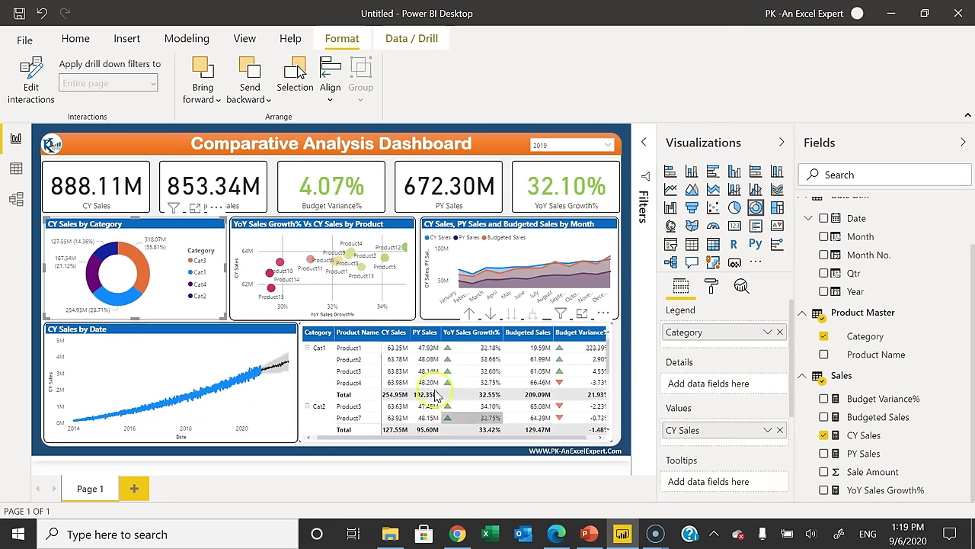
# Test cross-filtering from the matrix by selecting Product3 and Cat1, clearing each selection
pyautogui.click(357, 376)
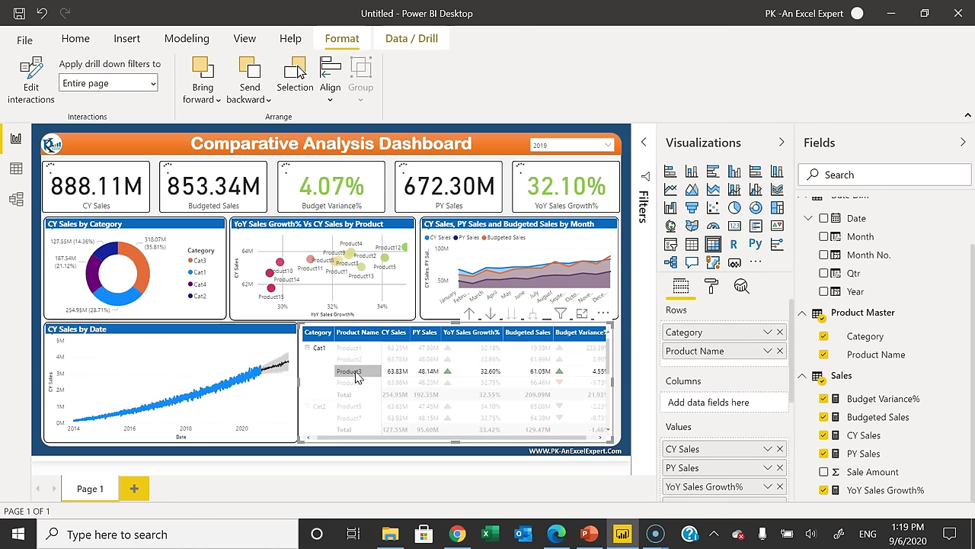
pyautogui.click(363, 379)
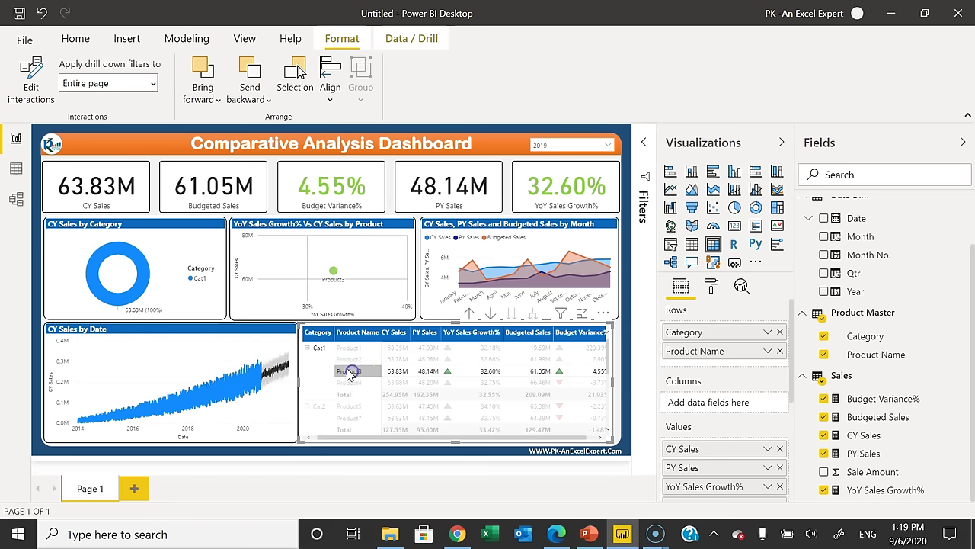
pyautogui.click(320, 349)
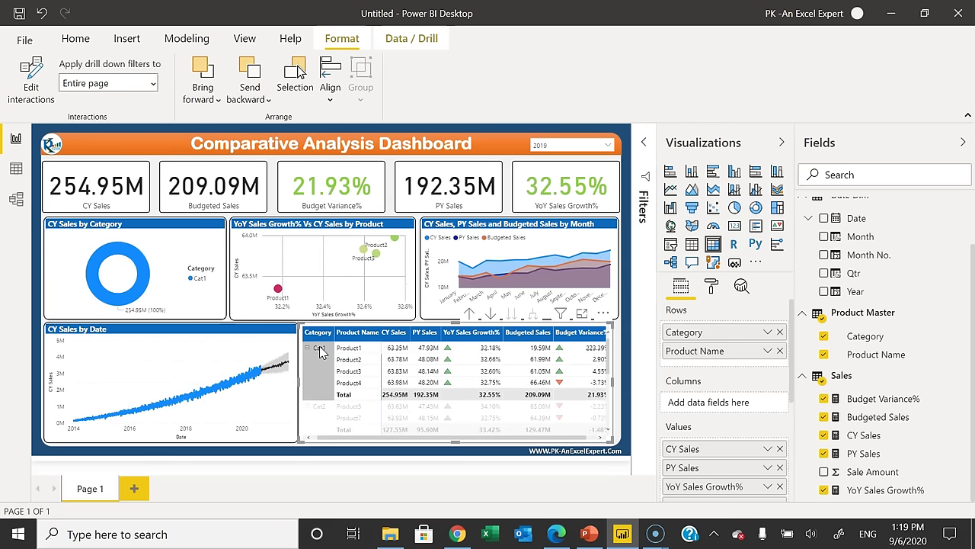
pyautogui.click(320, 348)
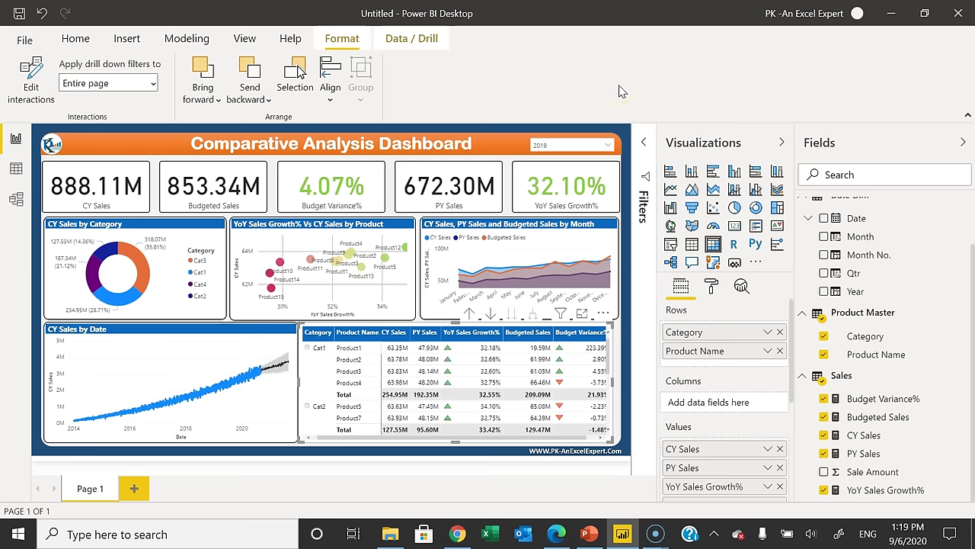
# Examine the donut and scatter chart tooltips on the published dashboard in the browser, and return to Power BI Desktop
pyautogui.click(557, 533)
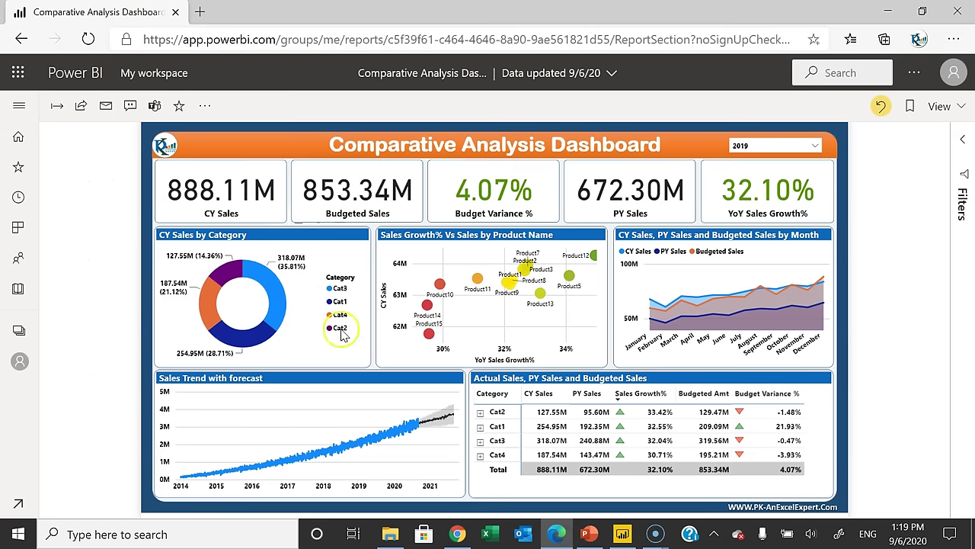
pyautogui.moveTo(268, 343)
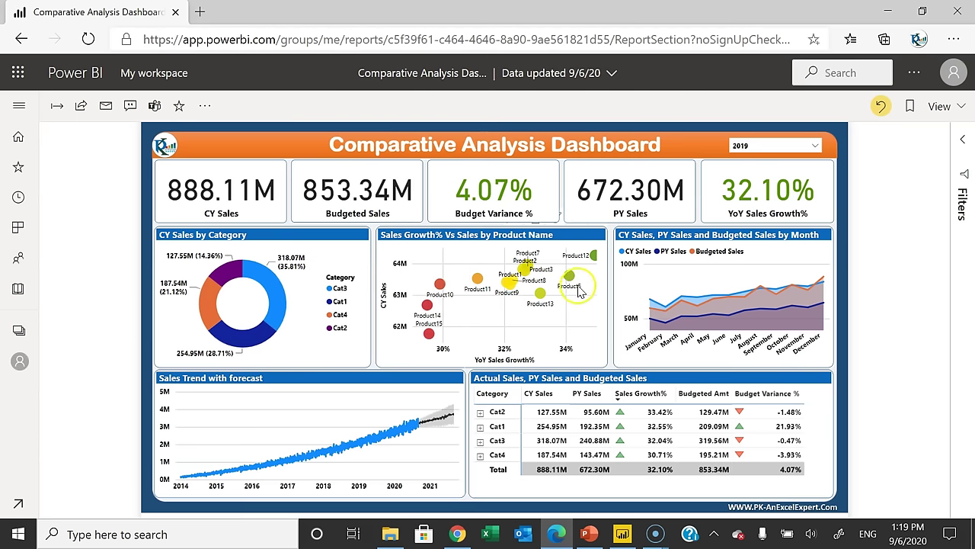
pyautogui.moveTo(573, 278)
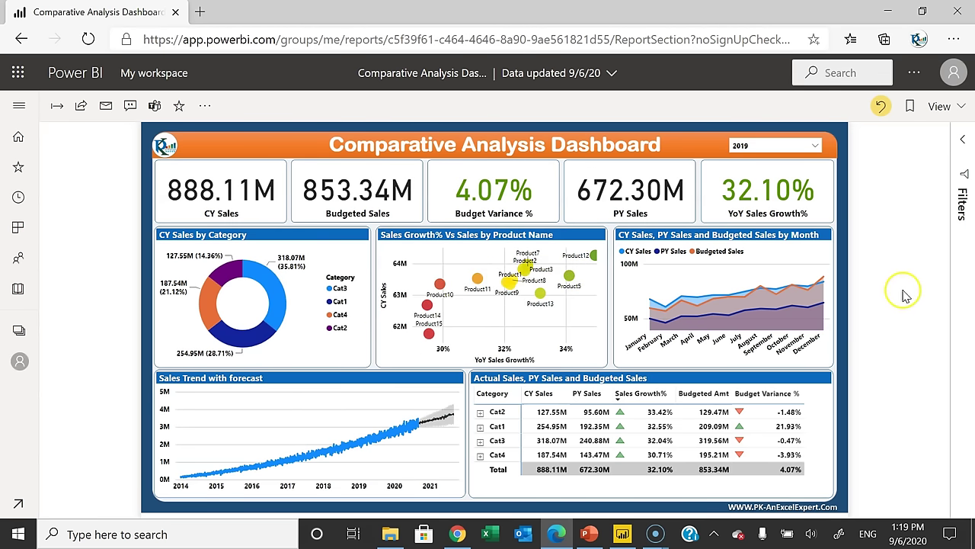
pyautogui.click(622, 533)
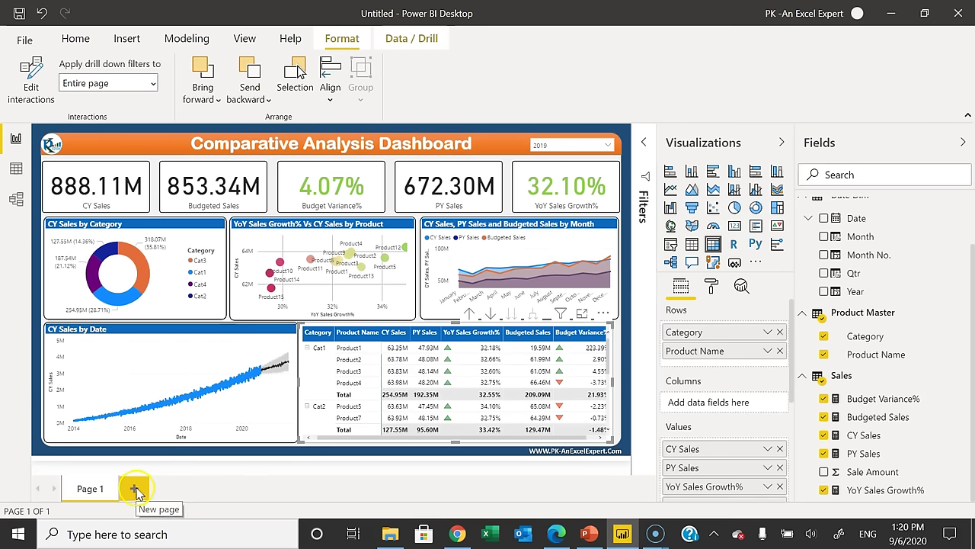
# Add a new report page and rename Page 1 as Dashboard
pyautogui.click(130, 488)
pyautogui.click(93, 487)
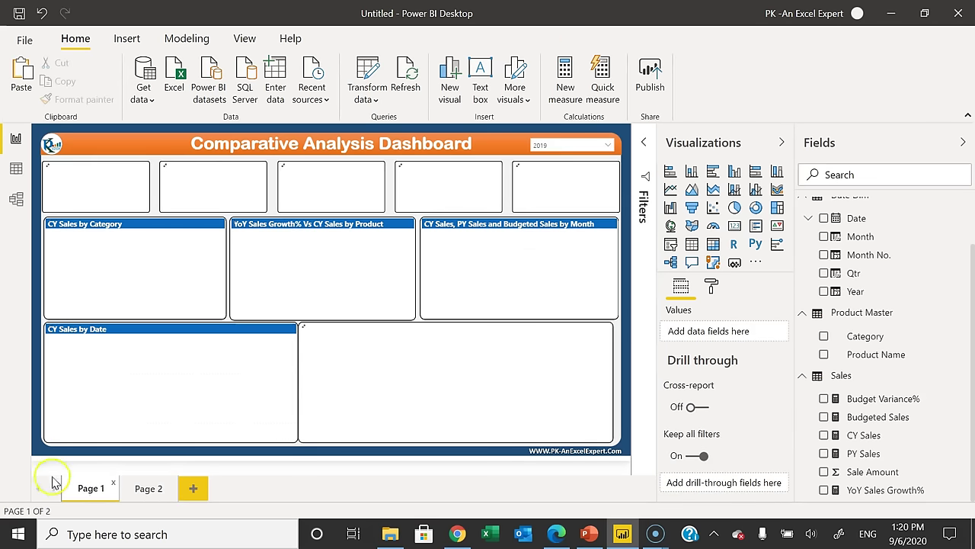
pyautogui.write('Dashboard')
# Rename Page 2 as Product Tooltip
pyautogui.click(169, 491)
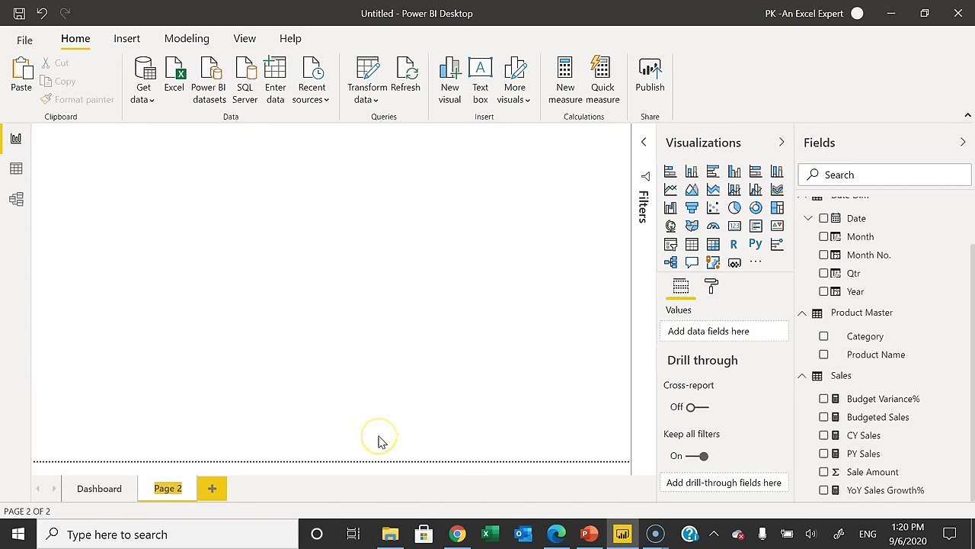
pyautogui.write('ltip')
pyautogui.press('Return')
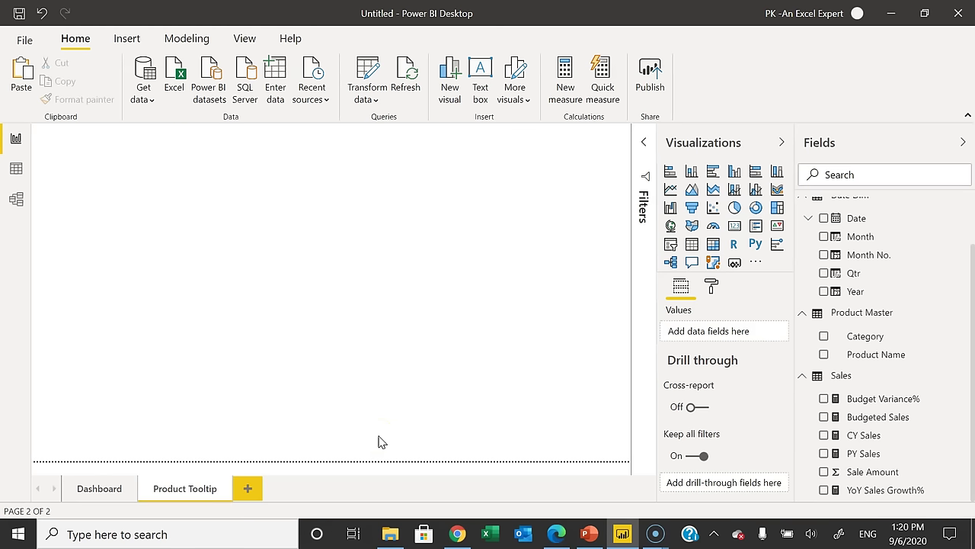
# Allow the Product Tooltip page to be used as a tooltip in its page information settings
pyautogui.click(713, 288)
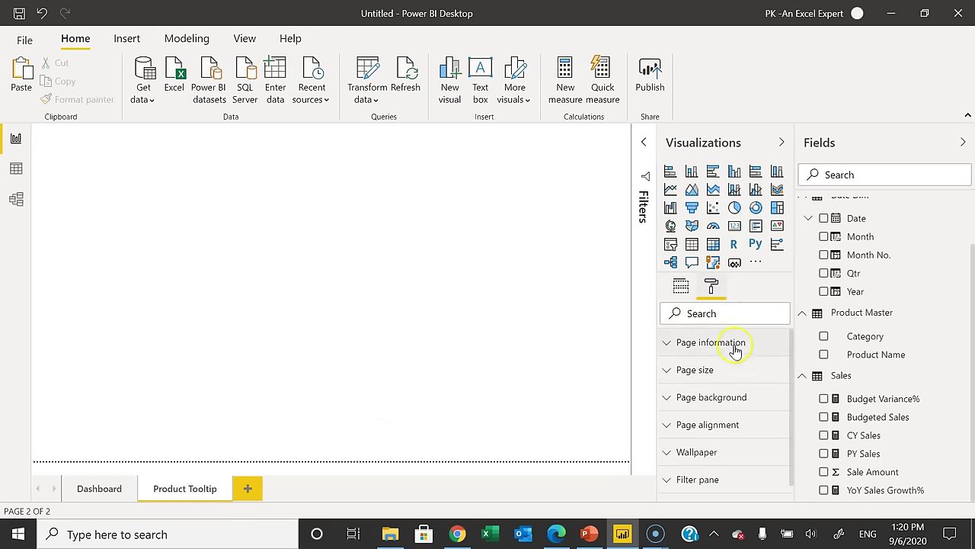
pyautogui.click(735, 342)
pyautogui.click(705, 439)
pyautogui.click(685, 348)
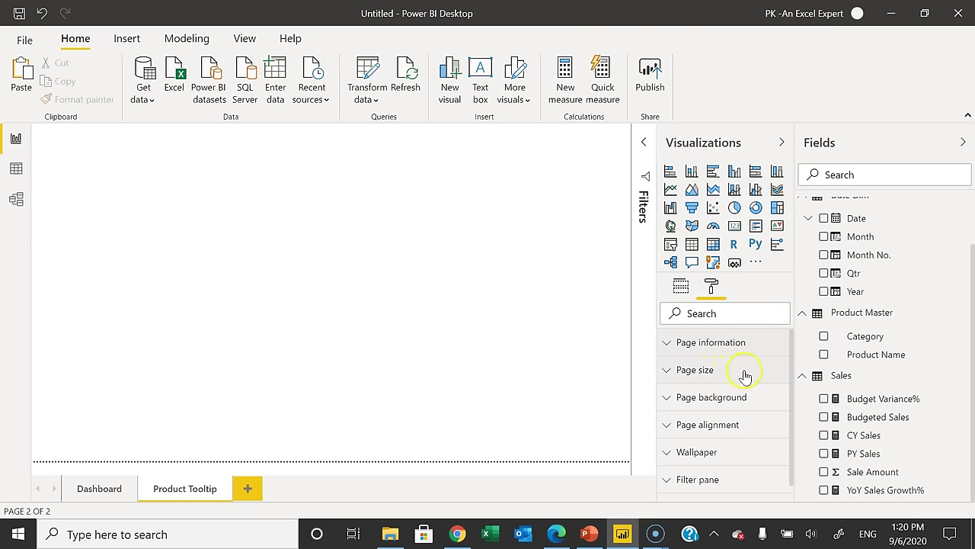
# Set the Product Tooltip page's size type to Tooltip
pyautogui.click(695, 371)
pyautogui.click(732, 415)
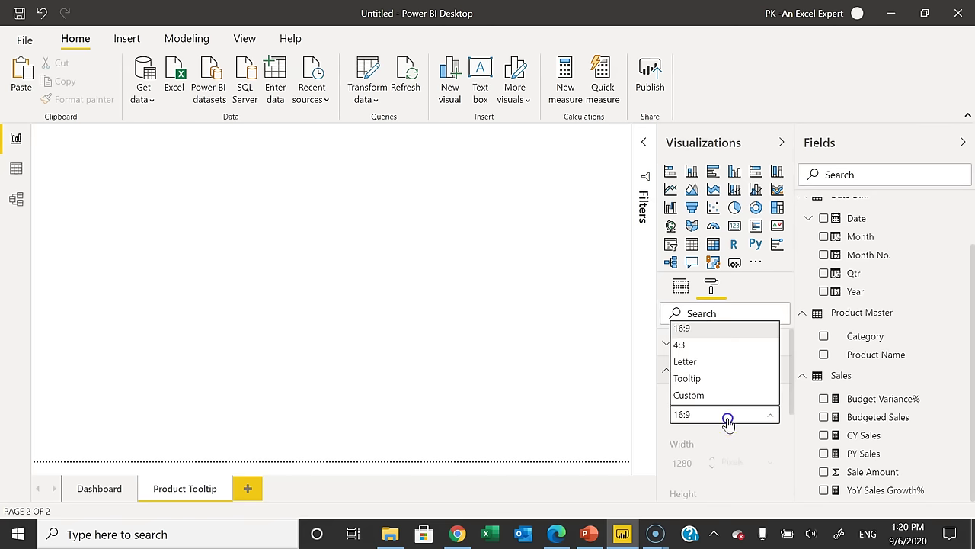
pyautogui.click(714, 378)
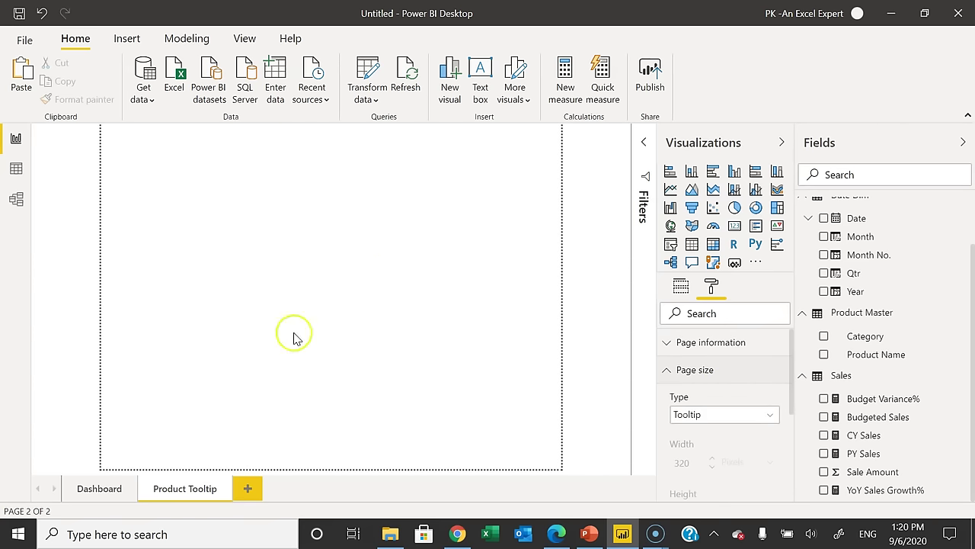
# Examine the size and layout of the donut chart's tooltip on the published dashboard in the browser, and return to Power BI Desktop
pyautogui.click(556, 533)
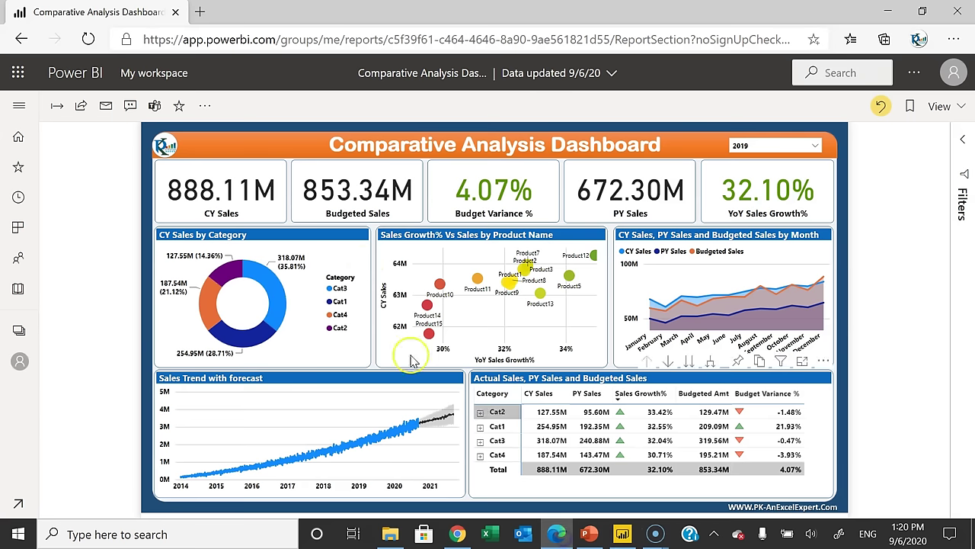
pyautogui.moveTo(270, 288)
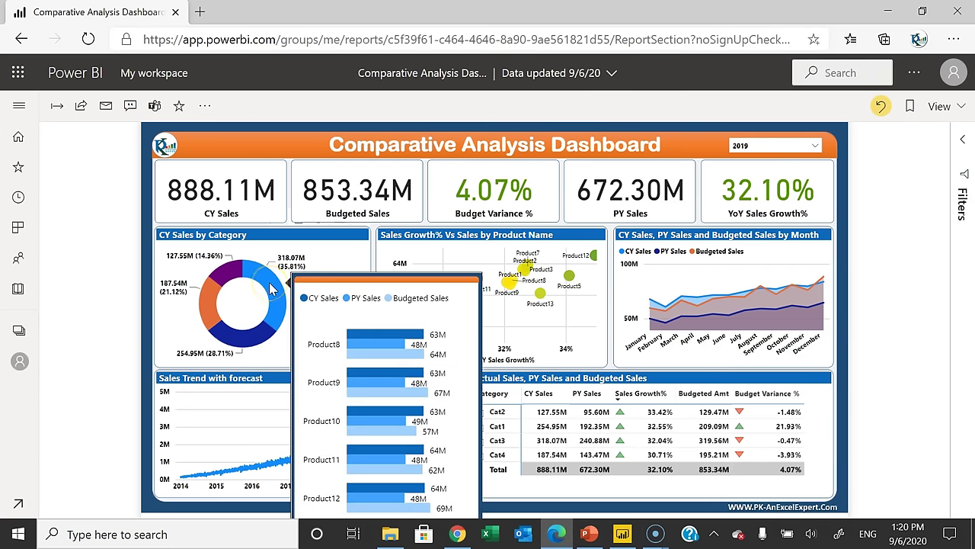
pyautogui.click(621, 534)
# Give the Product Tooltip page a Custom size, 250 pixels wide and 350 pixels high
pyautogui.click(707, 413)
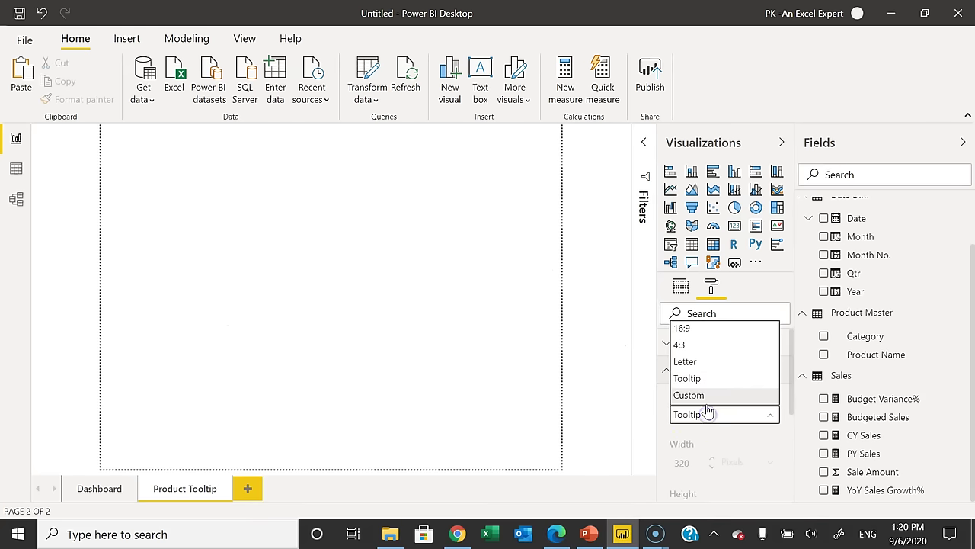
pyautogui.click(706, 402)
pyautogui.scroll(-1, 777, 431)
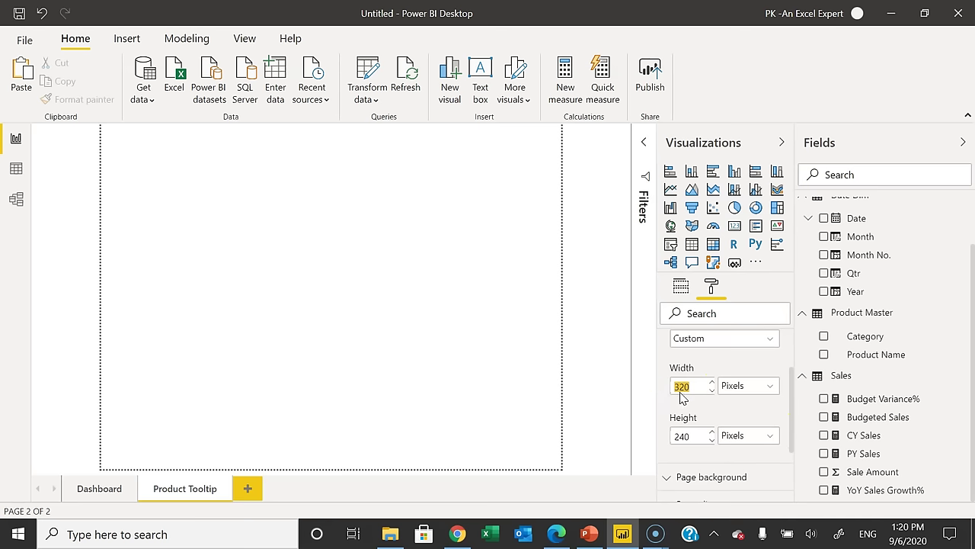
pyautogui.write('250')
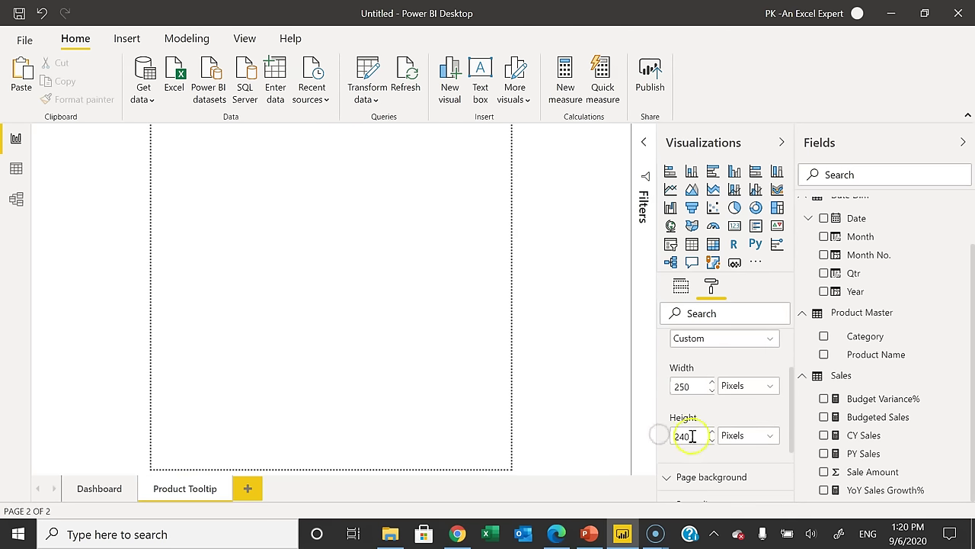
pyautogui.write('350')
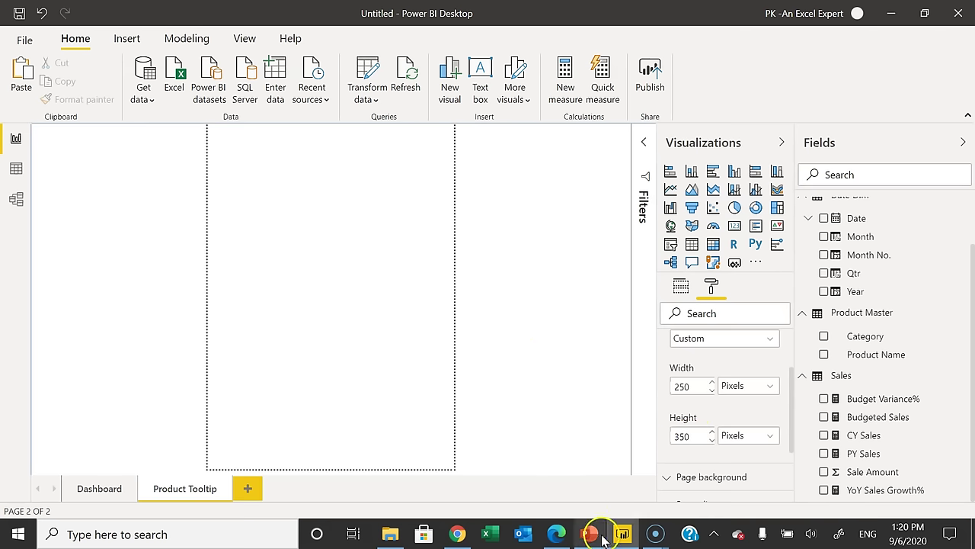
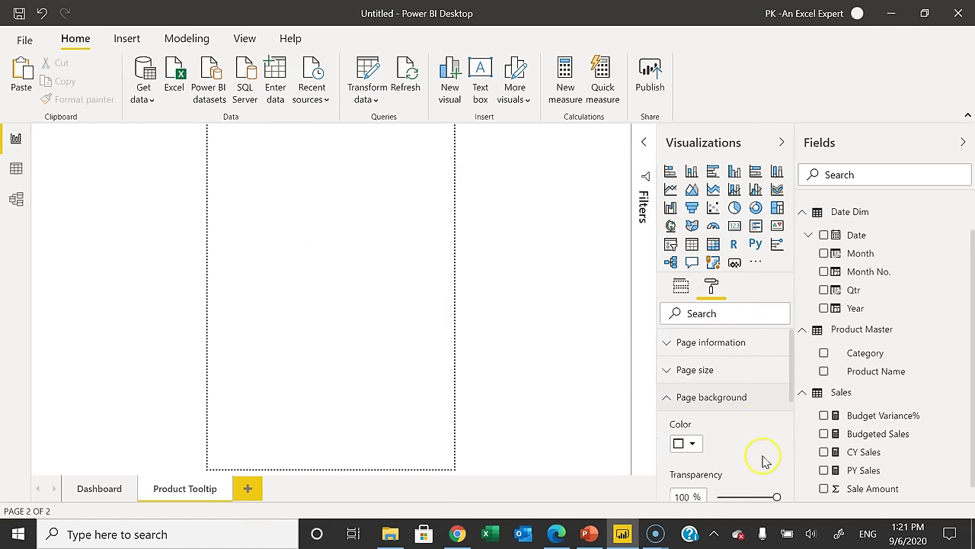
# Set the Product Tooltip page background to 0% transparency and the BG2.png image fit to Fit
pyautogui.moveTo(776, 494); pyautogui.dragTo(705, 496)
pyautogui.scroll(-4, 766, 442)
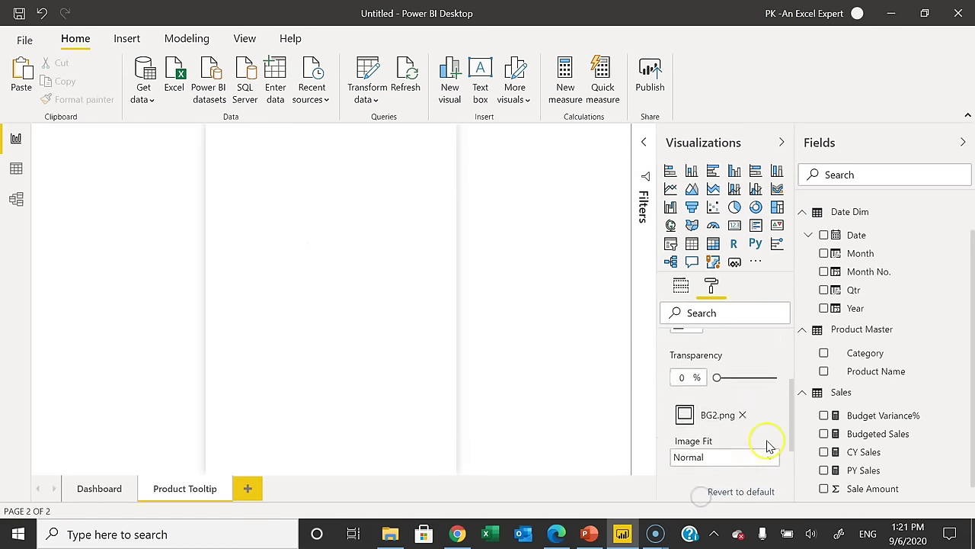
pyautogui.scroll(2, 766, 445)
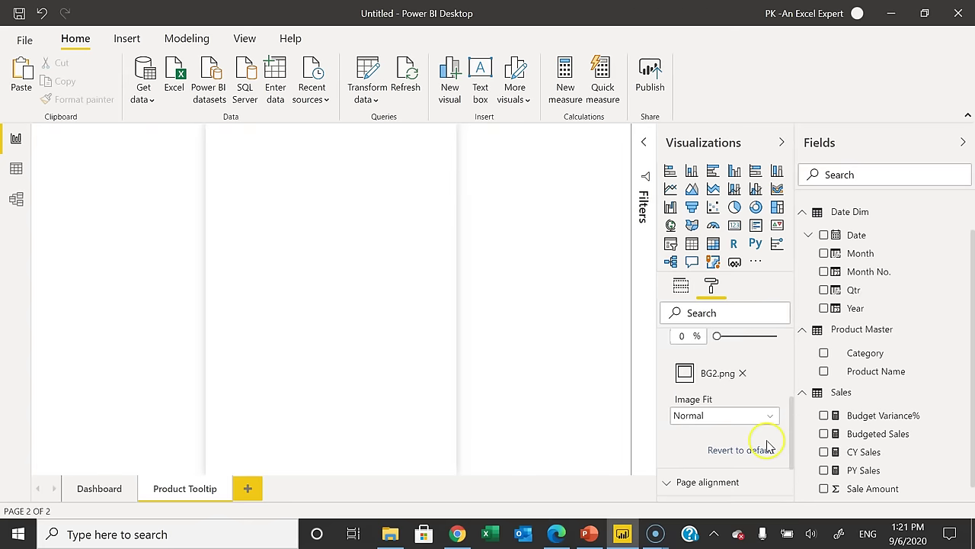
pyautogui.click(729, 421)
pyautogui.click(703, 451)
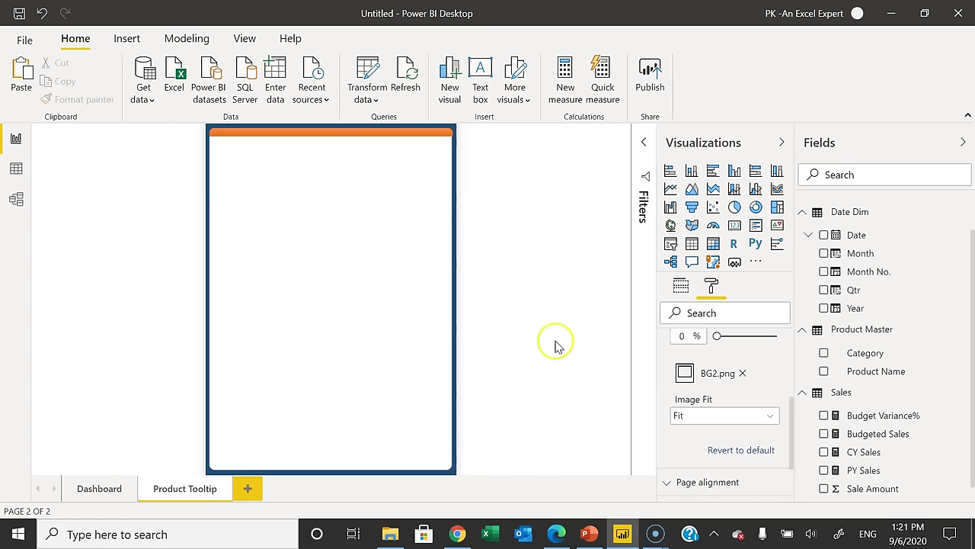
pyautogui.scroll(2, 717, 372)
pyautogui.scroll(2, 720, 375)
pyautogui.click(689, 388)
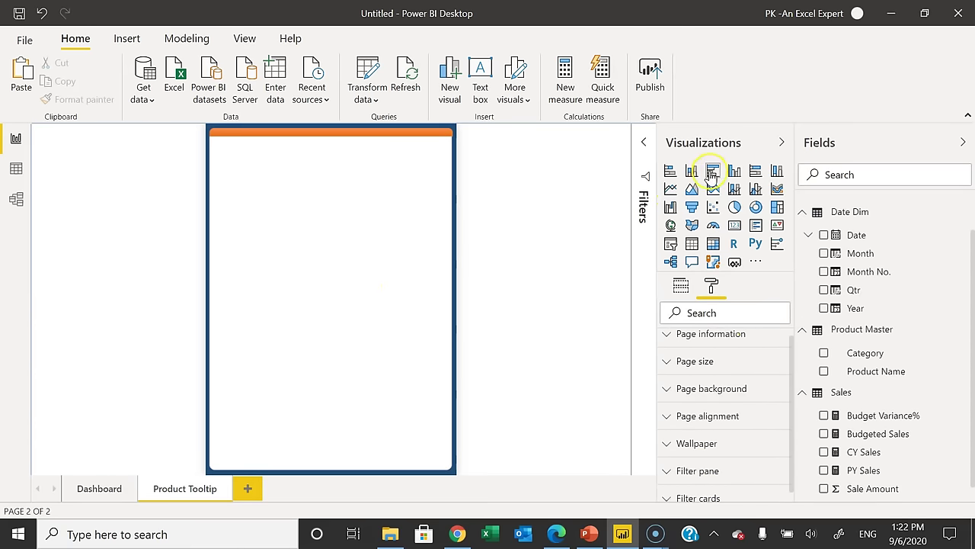
# Add a clustered bar chart to the Product Tooltip page and size it to fill the white area below the orange band
pyautogui.click(712, 172)
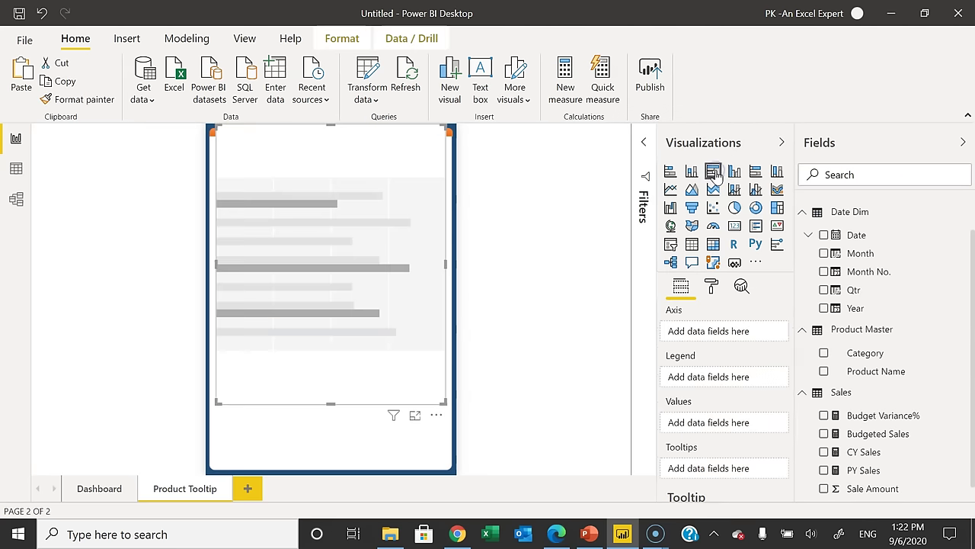
pyautogui.moveTo(404, 300); pyautogui.dragTo(381, 267)
pyautogui.moveTo(435, 418); pyautogui.dragTo(447, 462)
pyautogui.moveTo(207, 299); pyautogui.dragTo(216, 303)
# Use Product Name as the bar chart's axis and CY Sales, PY Sales and Budgeted Sales as its values
pyautogui.moveTo(876, 373); pyautogui.dragTo(708, 327)
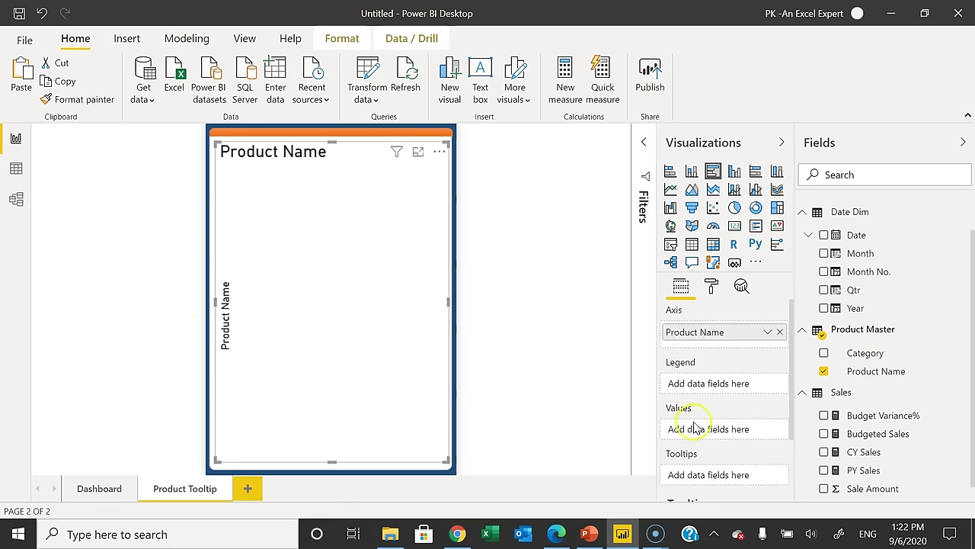
pyautogui.scroll(-1, 868, 371)
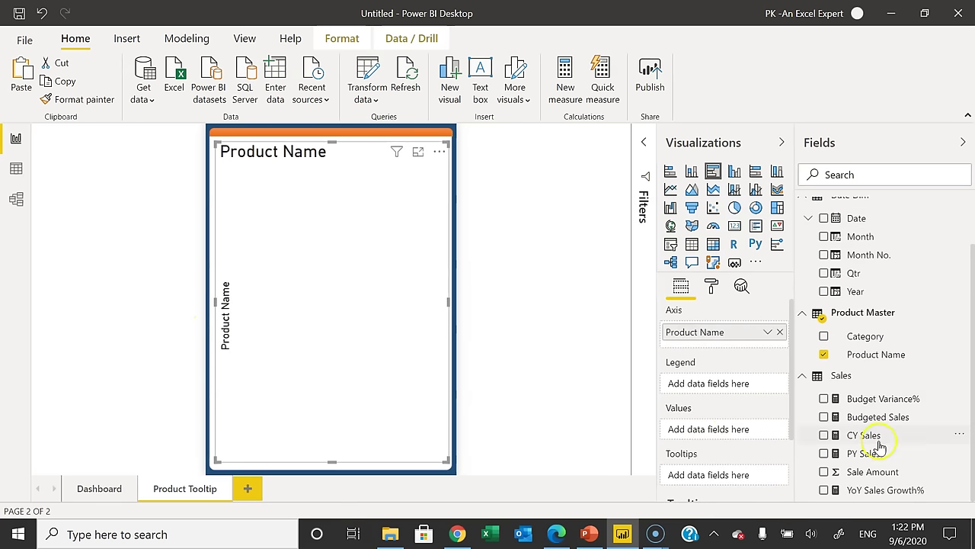
pyautogui.moveTo(805, 436); pyautogui.dragTo(737, 435)
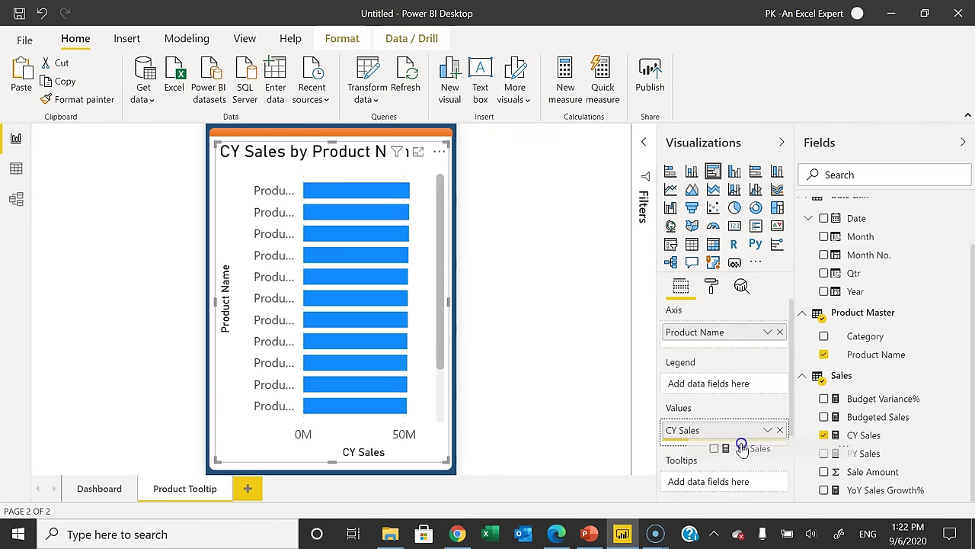
pyautogui.click(864, 454)
pyautogui.moveTo(886, 421); pyautogui.dragTo(760, 450)
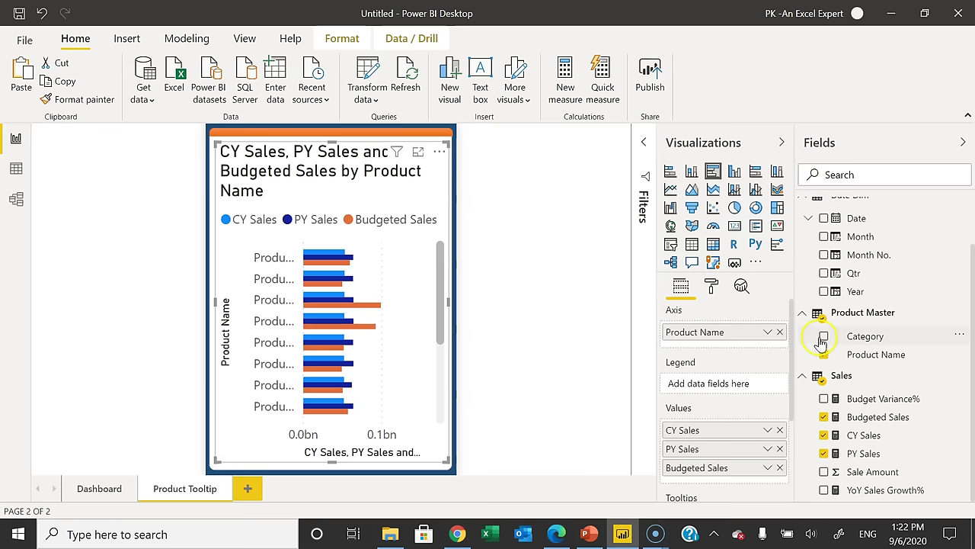
# Turn off the title of the product bar chart
pyautogui.click(710, 287)
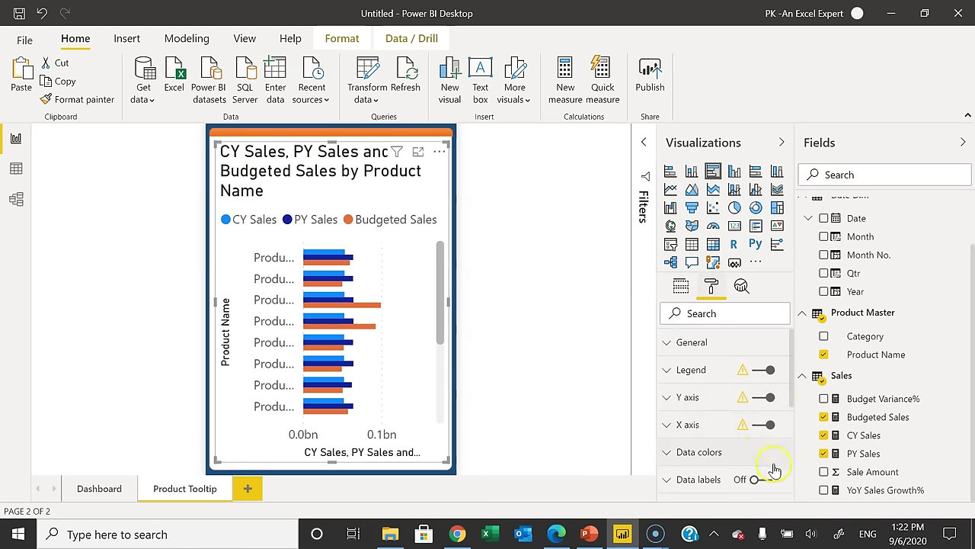
pyautogui.scroll(-2, 773, 476)
pyautogui.scroll(-4, 762, 476)
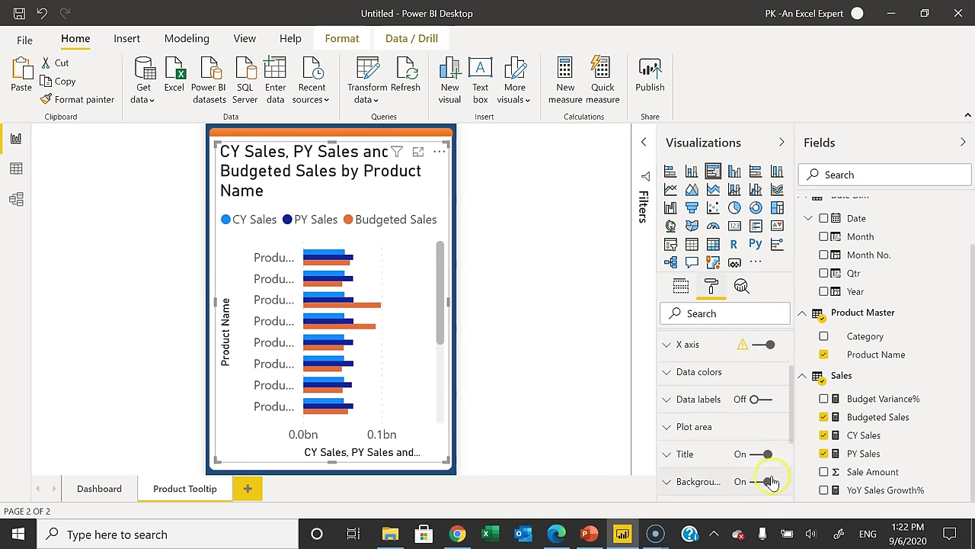
pyautogui.scroll(2, 750, 479)
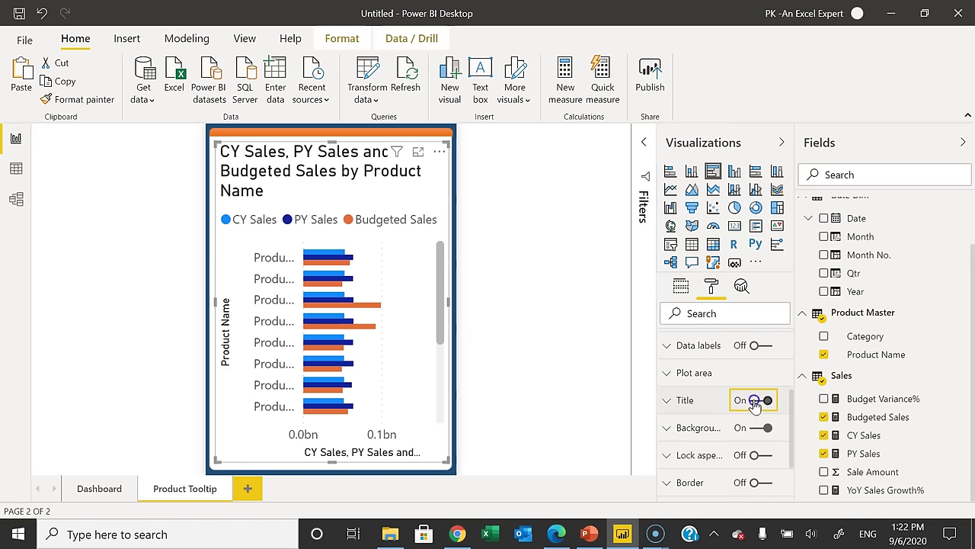
pyautogui.click(753, 401)
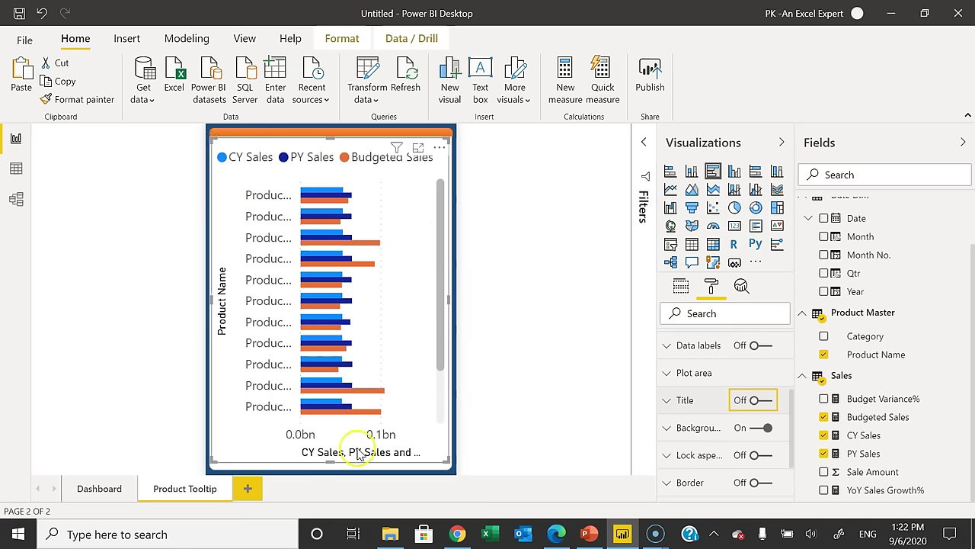
# Turn off the bar chart's X axis and turn on its data labels
pyautogui.scroll(3, 748, 390)
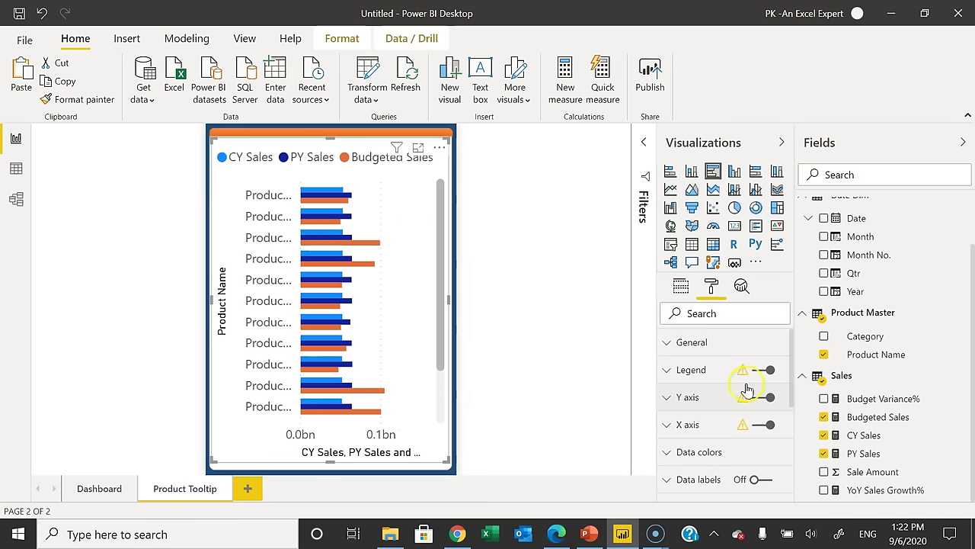
pyautogui.click(762, 424)
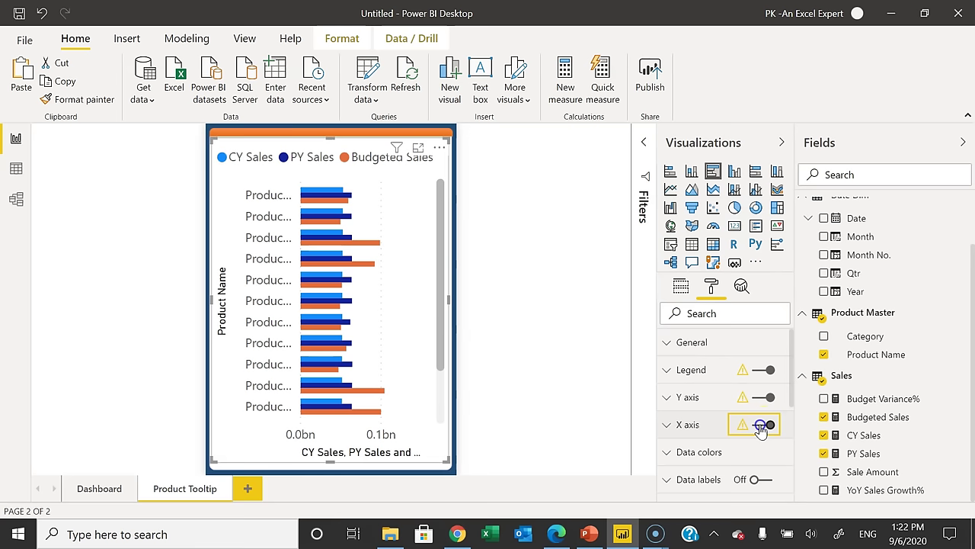
pyautogui.click(772, 482)
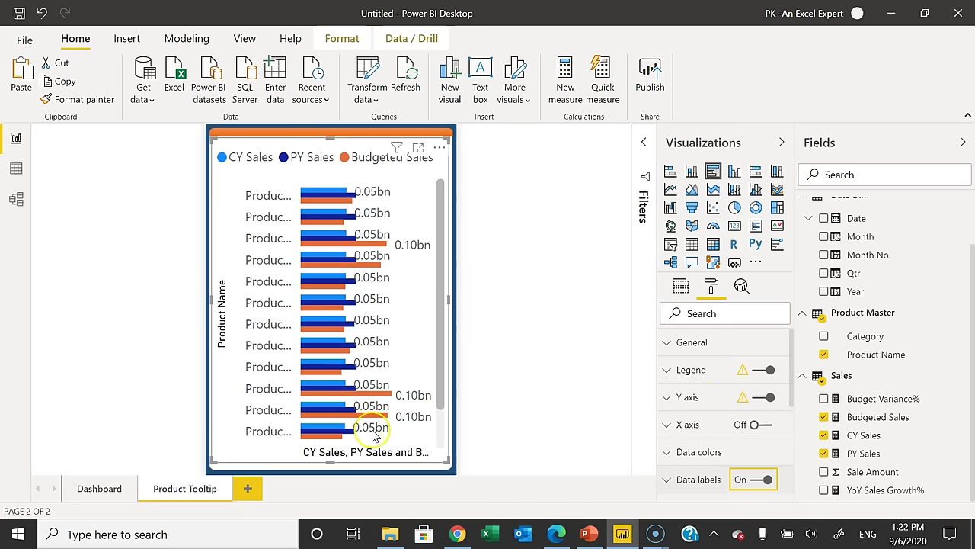
# Set the Y axis maximum size to 50% on the product bar chart
pyautogui.click(690, 402)
pyautogui.scroll(-8, 736, 412)
pyautogui.scroll(3, 752, 429)
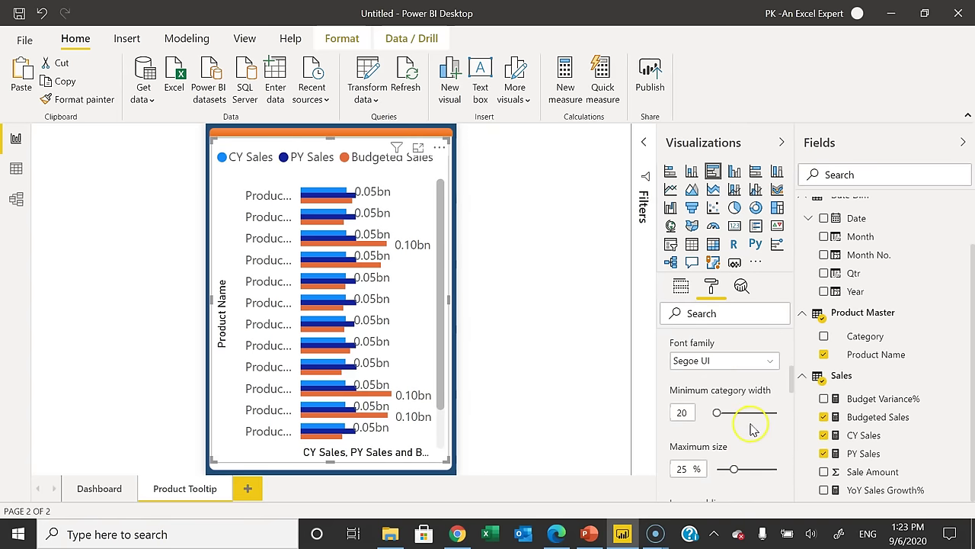
pyautogui.scroll(-2, 743, 415)
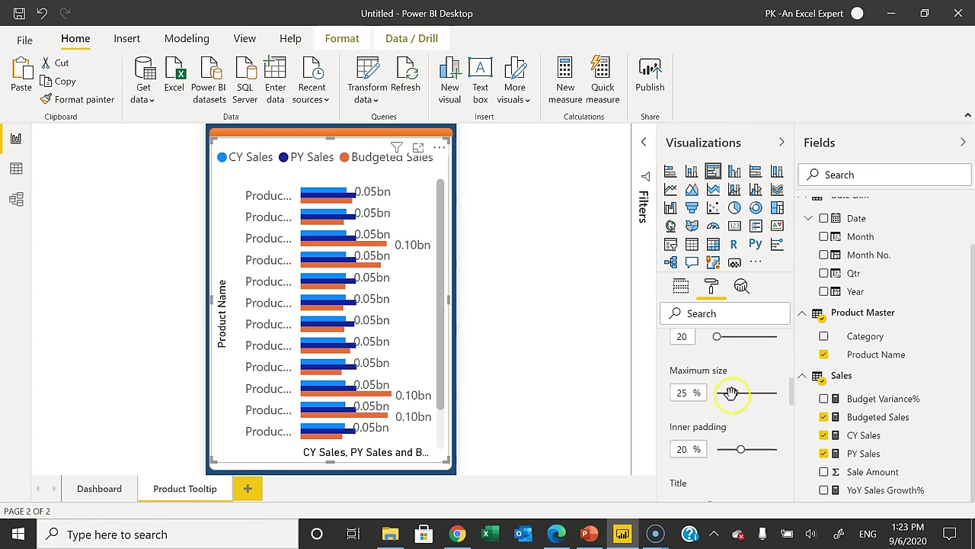
pyautogui.moveTo(789, 400); pyautogui.dragTo(783, 393)
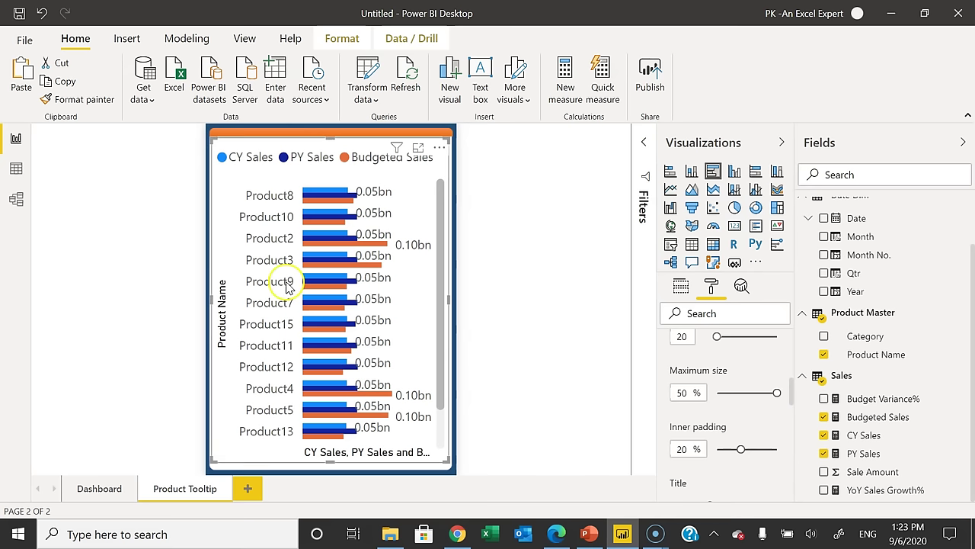
# Turn off the Y axis title and the X axis title of the product bar chart
pyautogui.scroll(-2, 777, 412)
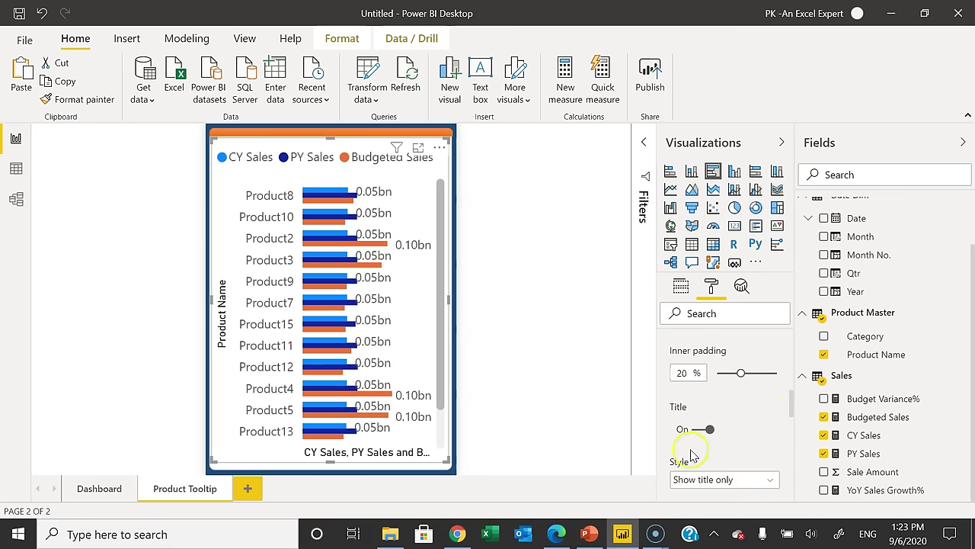
pyautogui.click(693, 429)
pyautogui.scroll(-3, 746, 415)
pyautogui.click(693, 350)
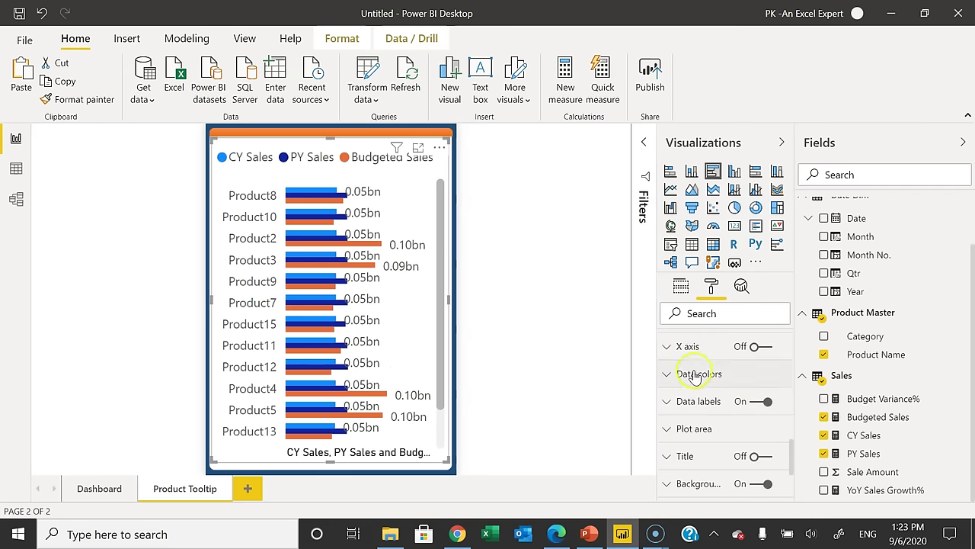
pyautogui.scroll(-2, 767, 404)
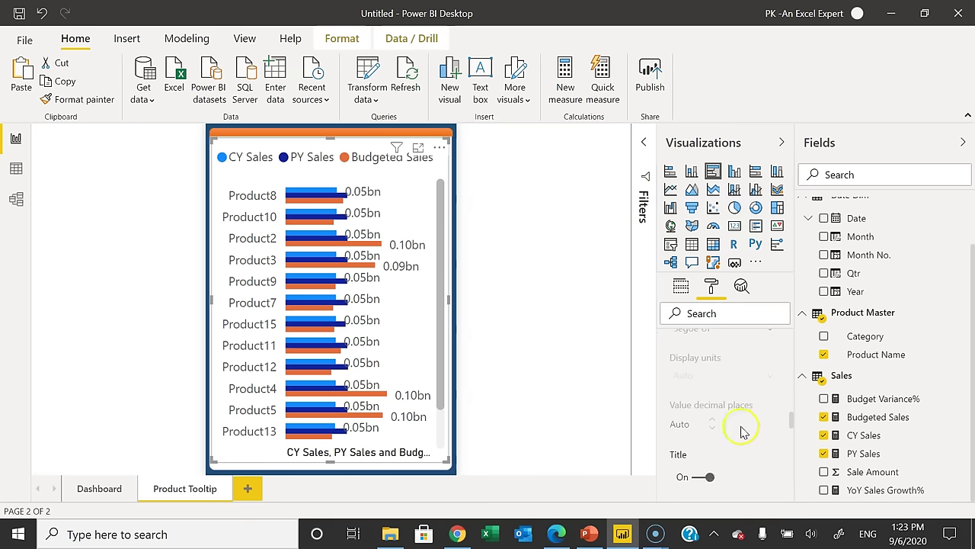
pyautogui.click(695, 477)
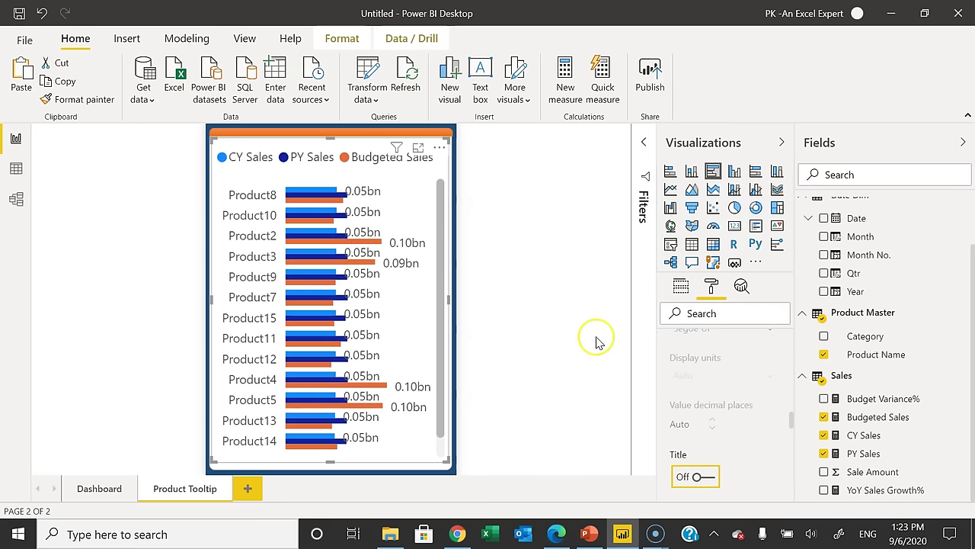
# Color the bars in shades of blue: dark blue for CY Sales, #41a4ff for PY Sales and light blue for Budgeted Sales
pyautogui.scroll(-2, 788, 413)
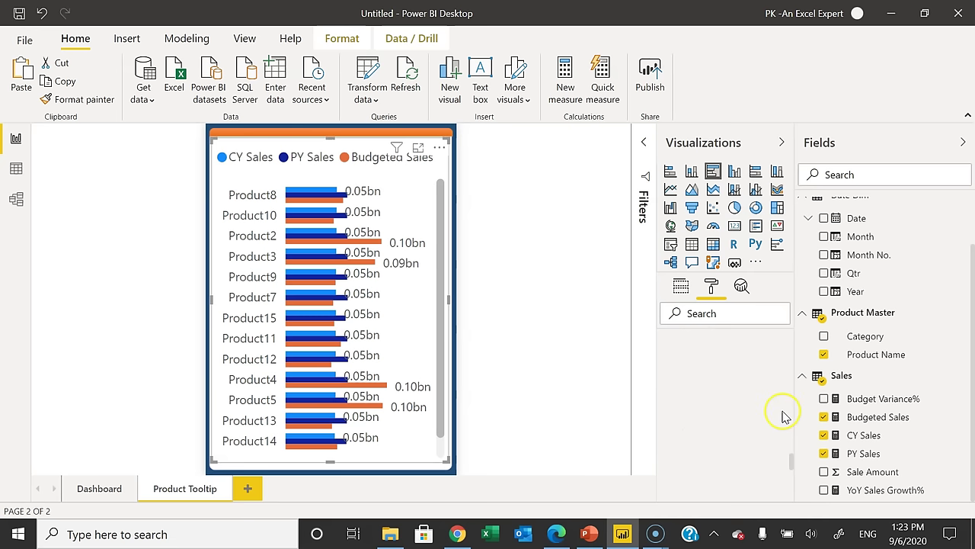
pyautogui.click(698, 383)
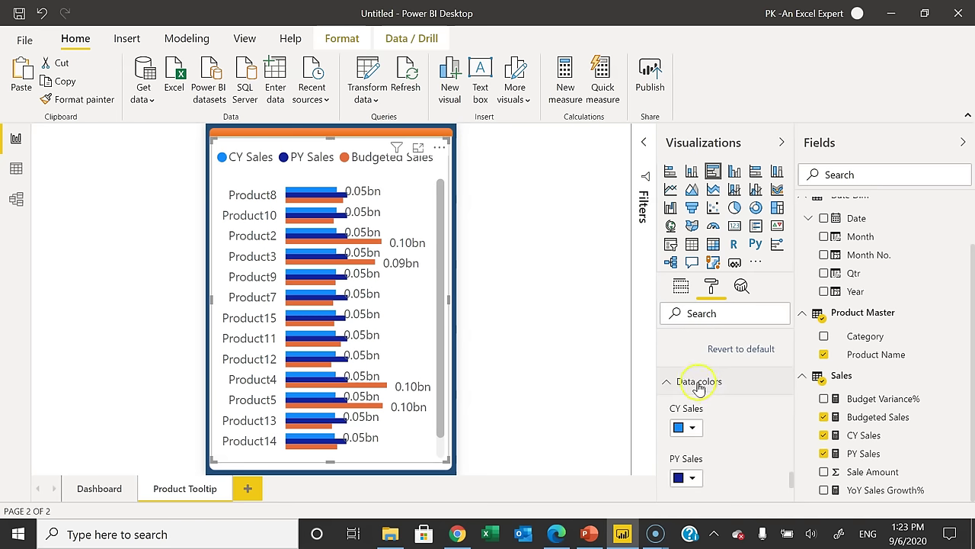
pyautogui.click(697, 429)
pyautogui.click(695, 329)
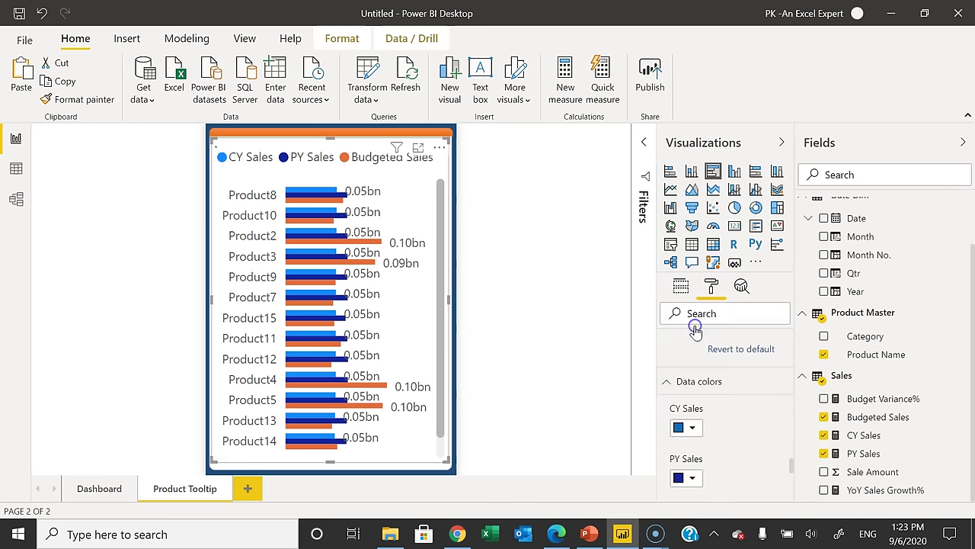
pyautogui.click(691, 480)
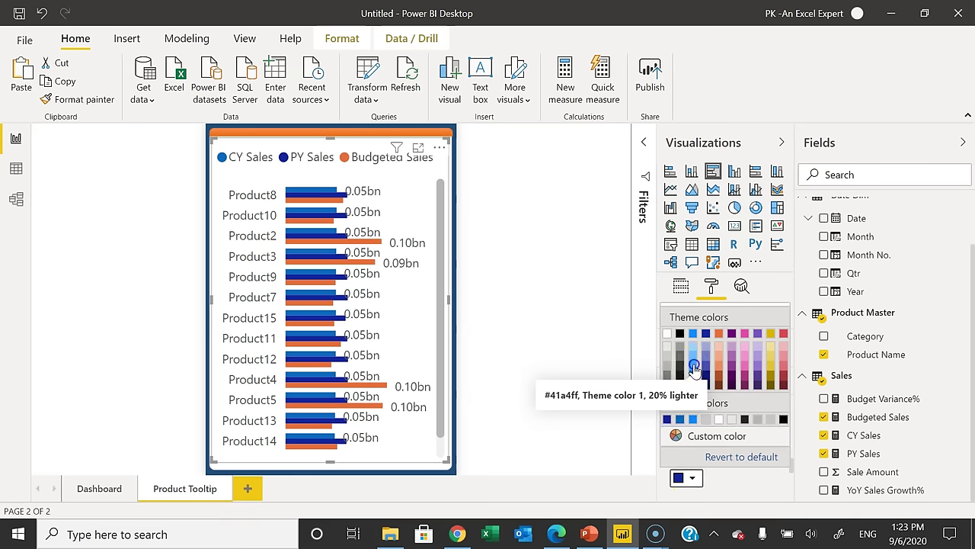
pyautogui.click(695, 368)
pyautogui.scroll(-2, 743, 431)
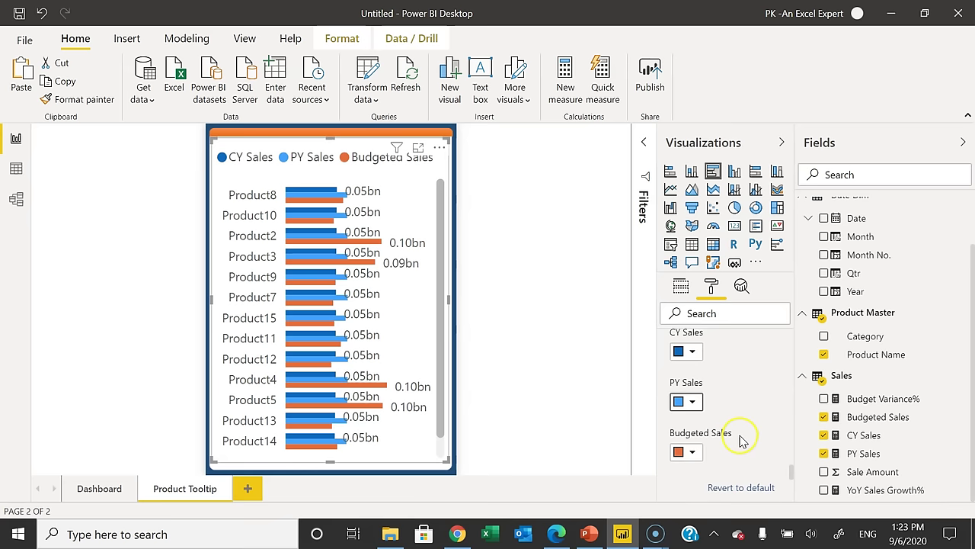
pyautogui.click(694, 452)
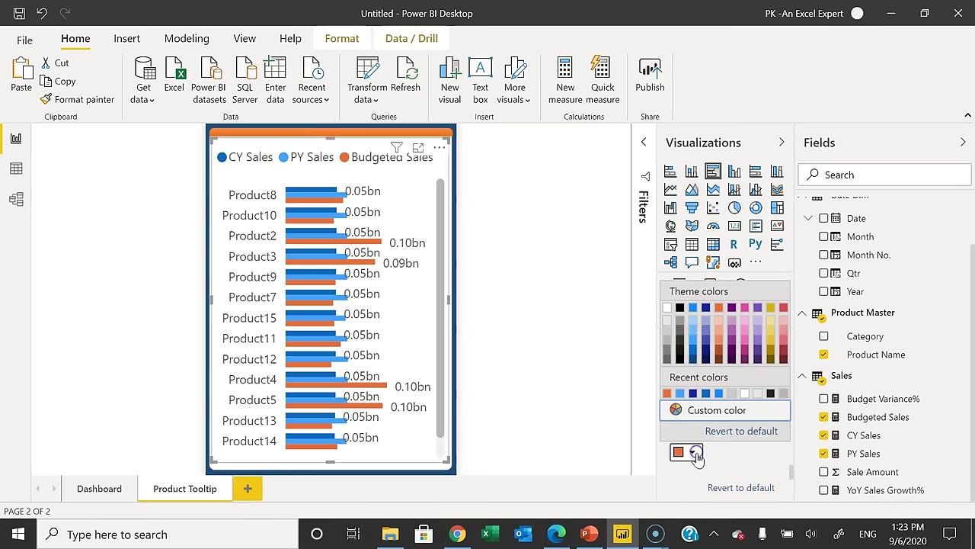
pyautogui.click(694, 325)
pyautogui.click(537, 229)
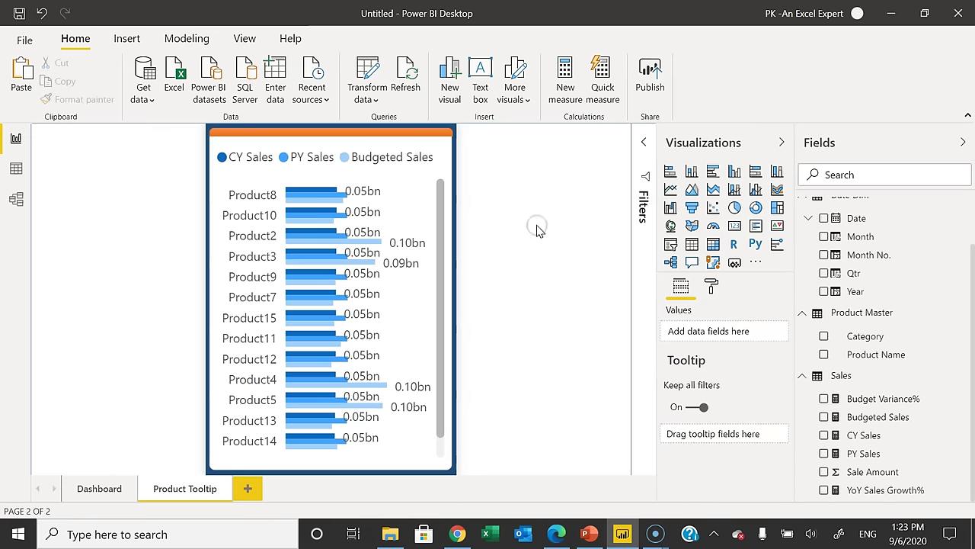
# Set the CY Sales by Category donut chart on the Dashboard page to use the Product Tooltip page as its report page tooltip
pyautogui.click(115, 493)
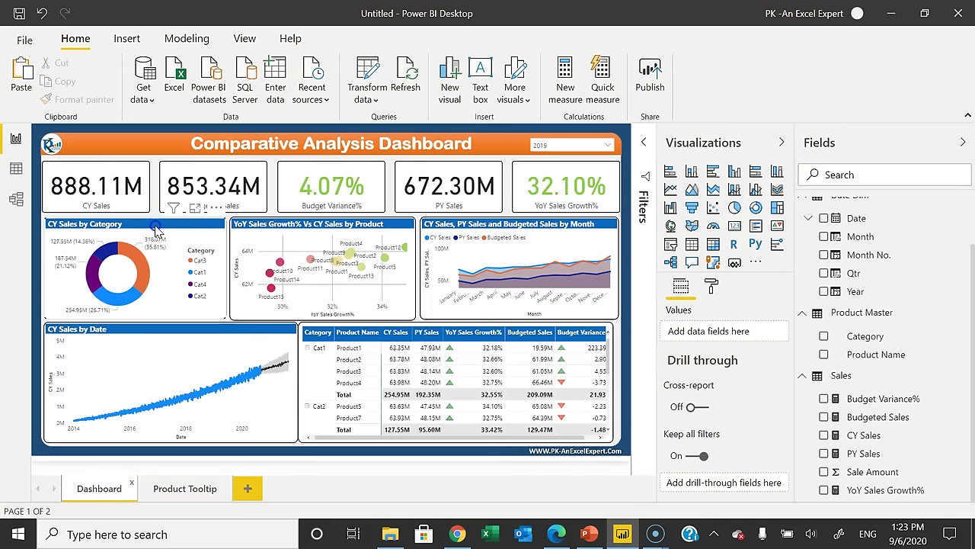
pyautogui.click(158, 230)
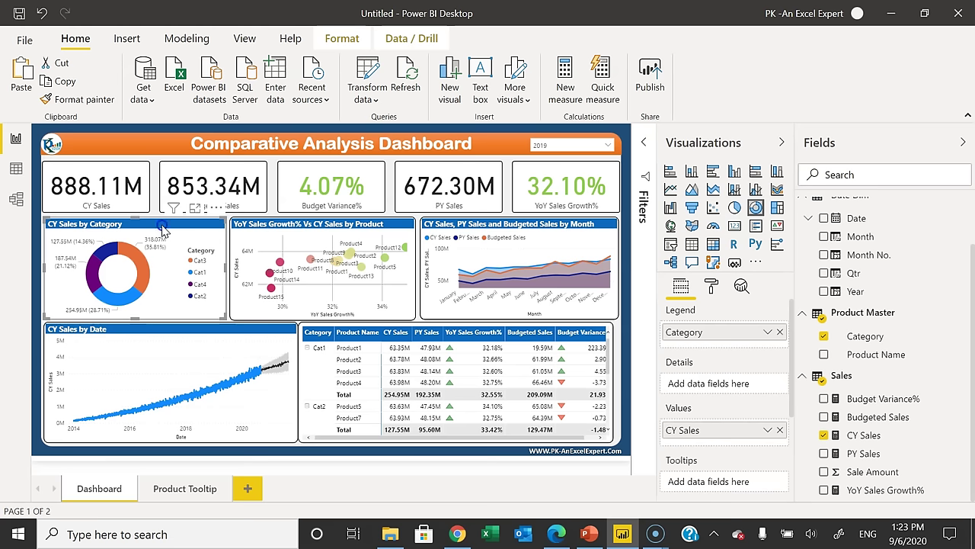
pyautogui.click(712, 288)
pyautogui.scroll(-5, 739, 403)
pyautogui.click(696, 466)
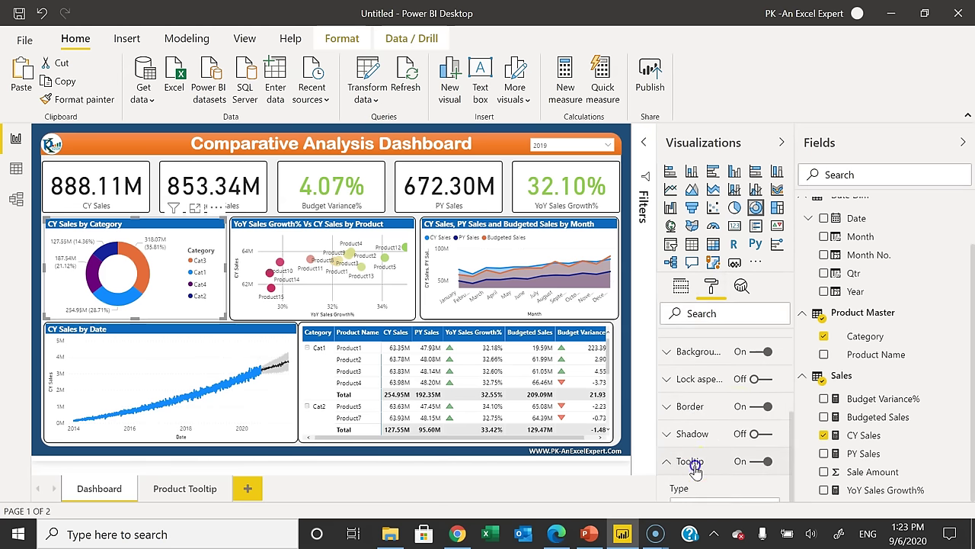
pyautogui.scroll(-4, 720, 457)
pyautogui.scroll(-1, 762, 450)
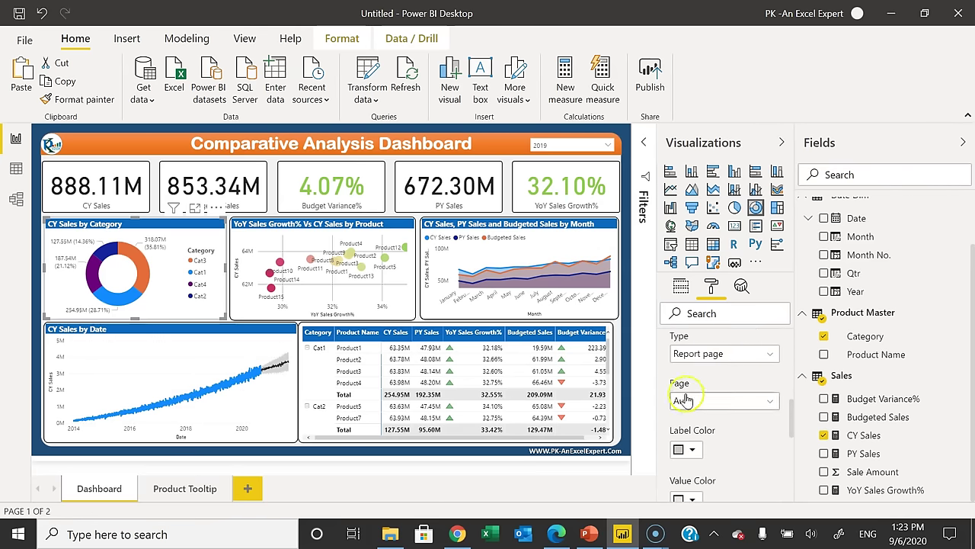
pyautogui.click(720, 402)
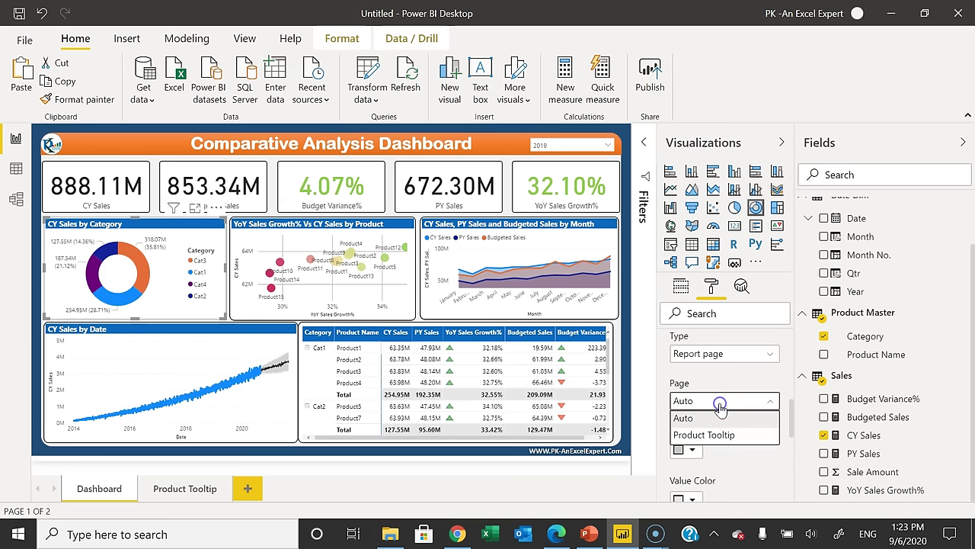
pyautogui.click(722, 435)
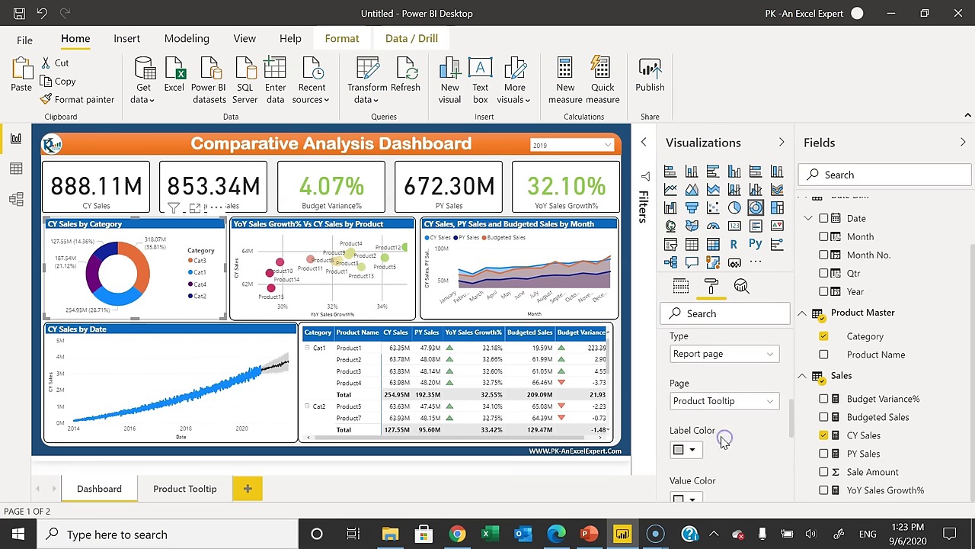
pyautogui.moveTo(139, 263)
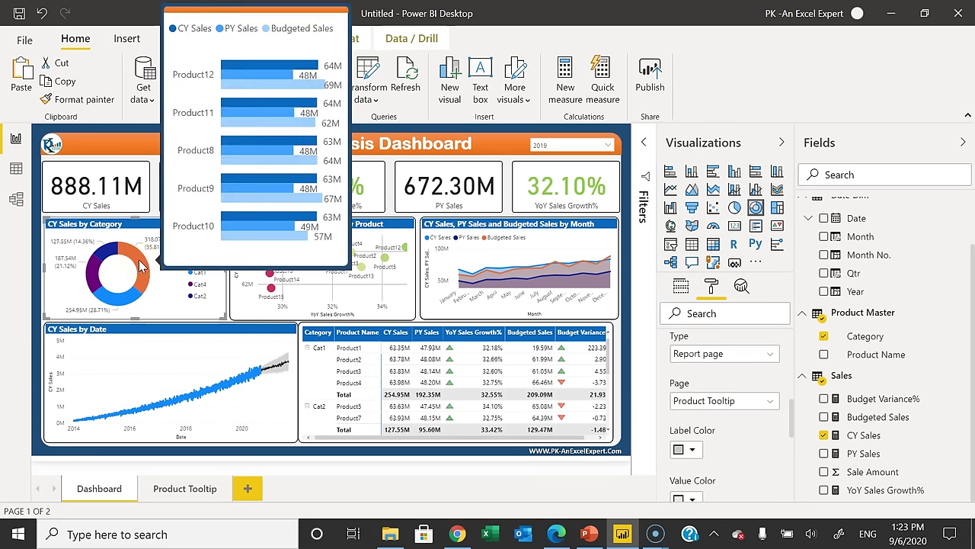
pyautogui.moveTo(120, 304)
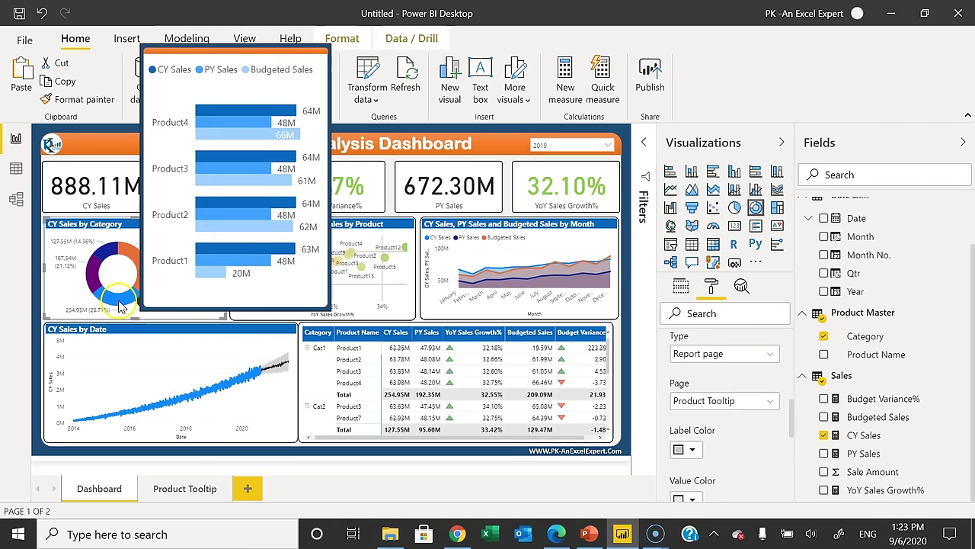
pyautogui.moveTo(109, 253)
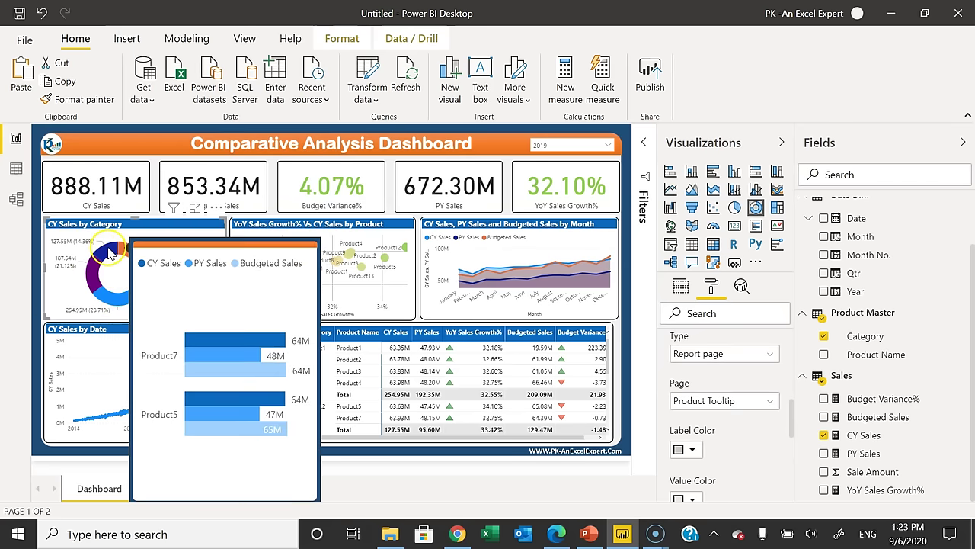
# Duplicate the Product Tooltip page
pyautogui.click(189, 490)
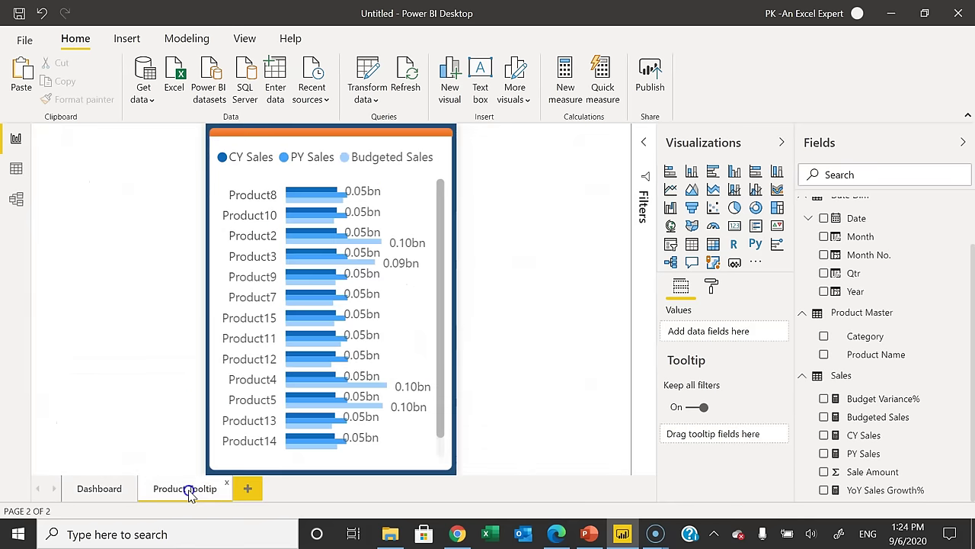
pyautogui.rightClick(202, 490)
pyautogui.click(204, 490)
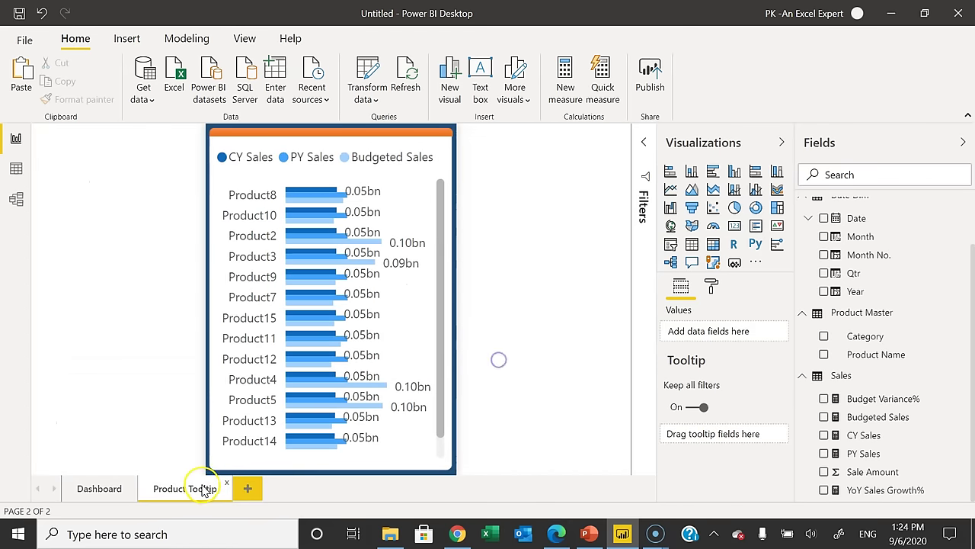
pyautogui.rightClick(196, 488)
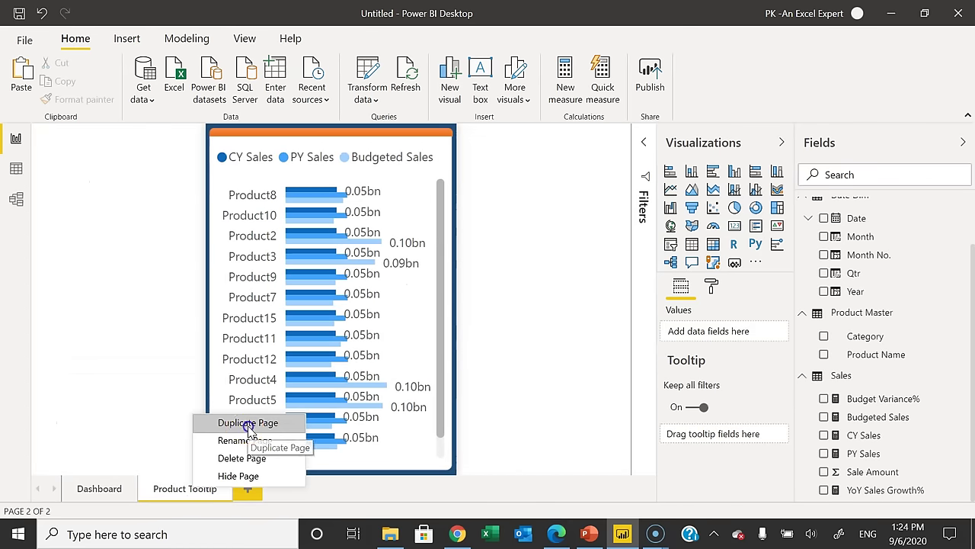
pyautogui.click(249, 424)
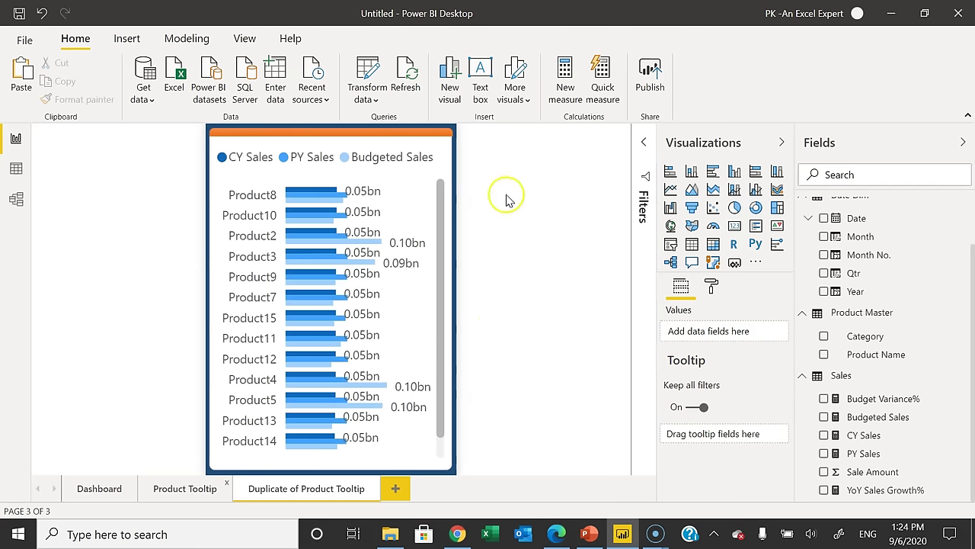
# Set the duplicated page's custom size to 350 pixels wide and 200 pixels high
pyautogui.click(711, 285)
pyautogui.click(713, 370)
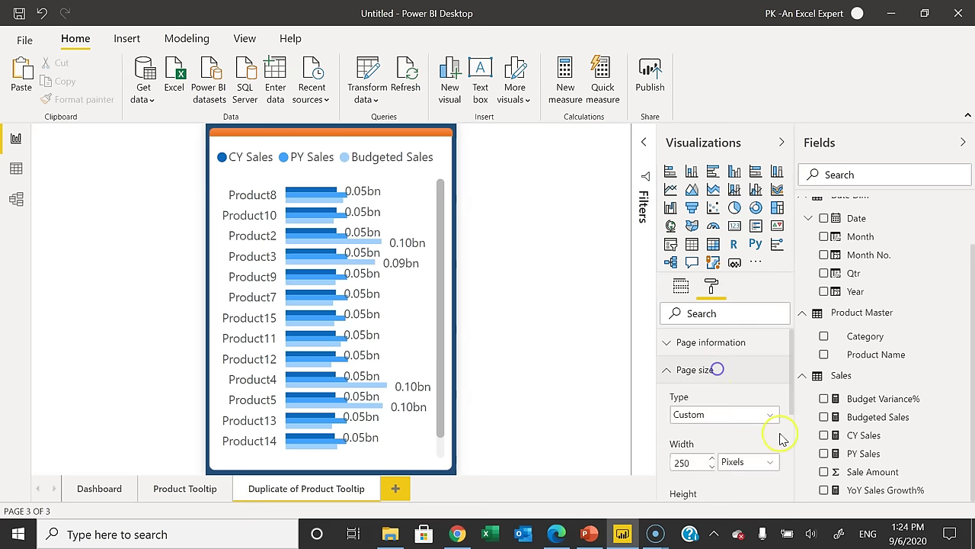
pyautogui.scroll(-1, 743, 460)
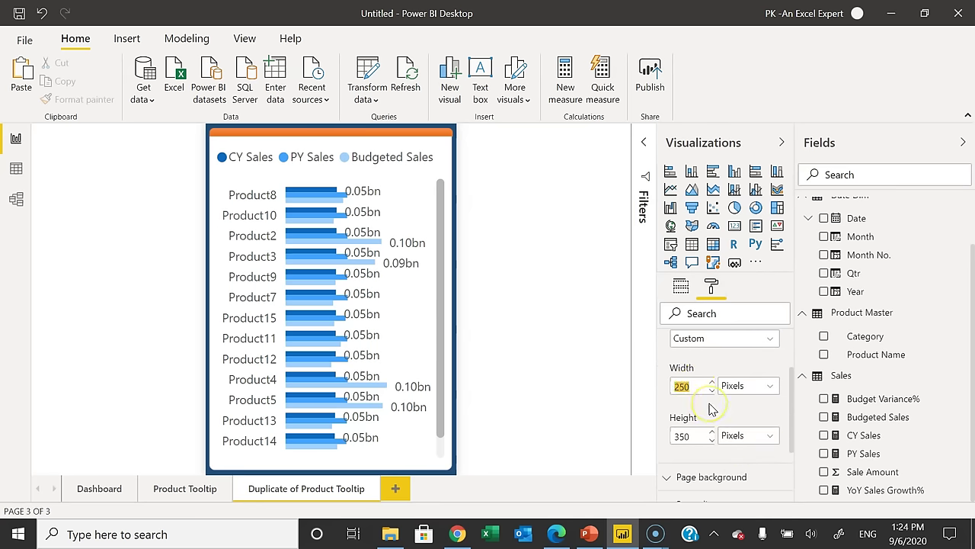
pyautogui.write('350')
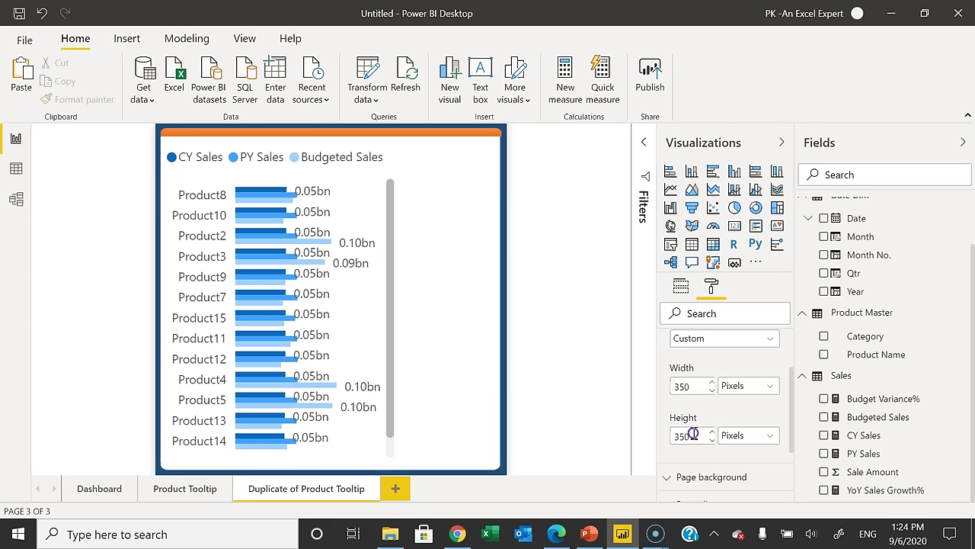
pyautogui.write('200')
# Convert the bar chart to a clustered column chart and resize it to fill the white area of the tooltip page
pyautogui.moveTo(441, 259); pyautogui.dragTo(438, 236)
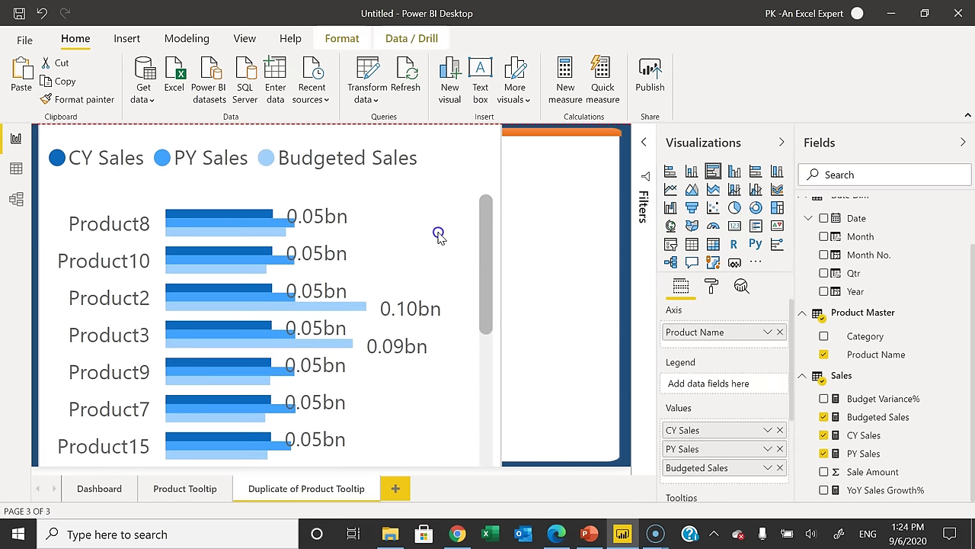
pyautogui.moveTo(499, 125); pyautogui.dragTo(559, 316)
pyautogui.moveTo(470, 327); pyautogui.dragTo(495, 199)
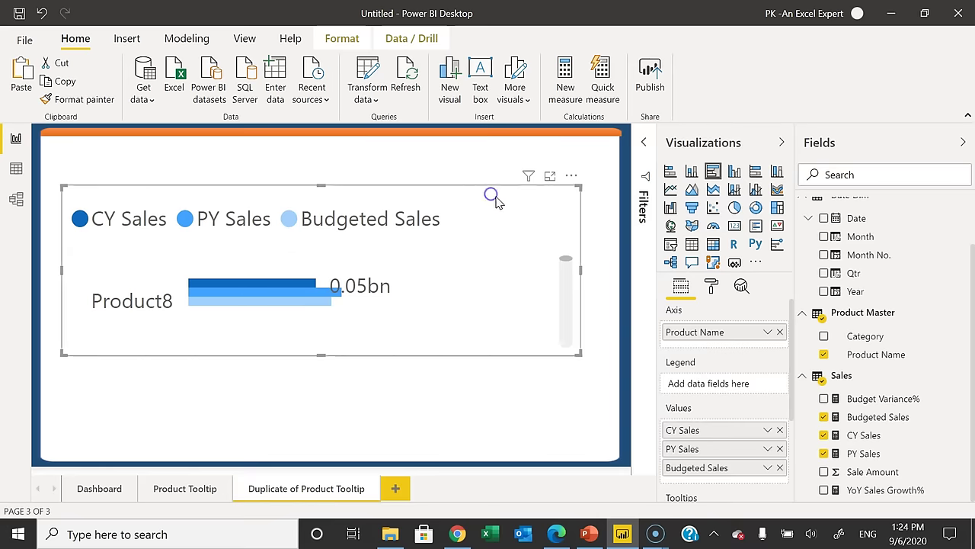
pyautogui.click(735, 172)
pyautogui.moveTo(581, 351); pyautogui.dragTo(614, 455)
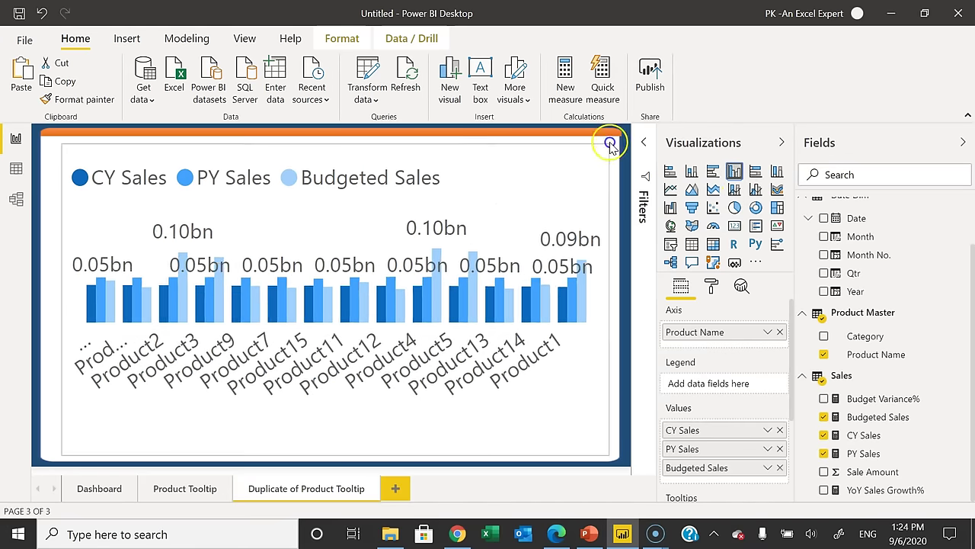
pyautogui.moveTo(613, 295); pyautogui.dragTo(619, 297)
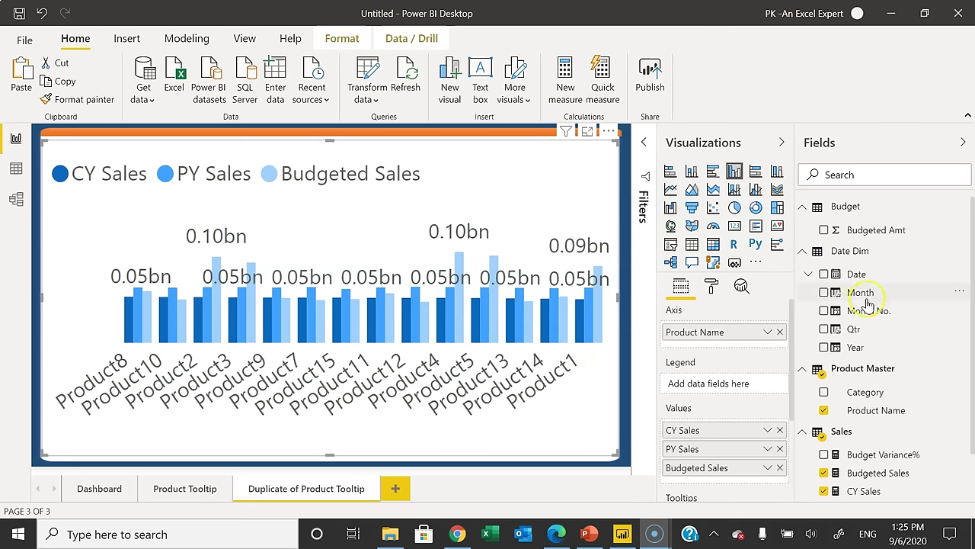
# Replace Product Name with Month on the column chart's axis and make Budget Variance% its only value
pyautogui.moveTo(861, 295); pyautogui.dragTo(746, 351)
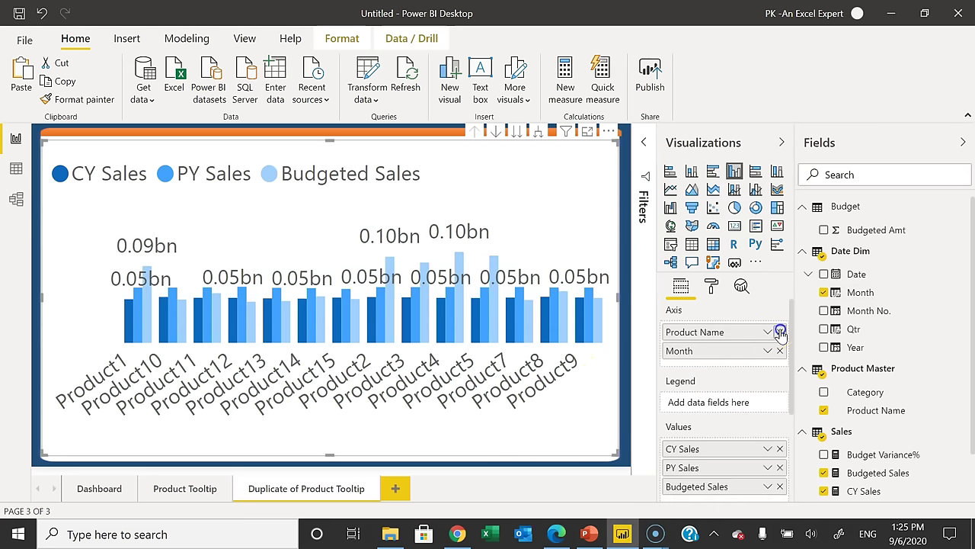
pyautogui.click(780, 331)
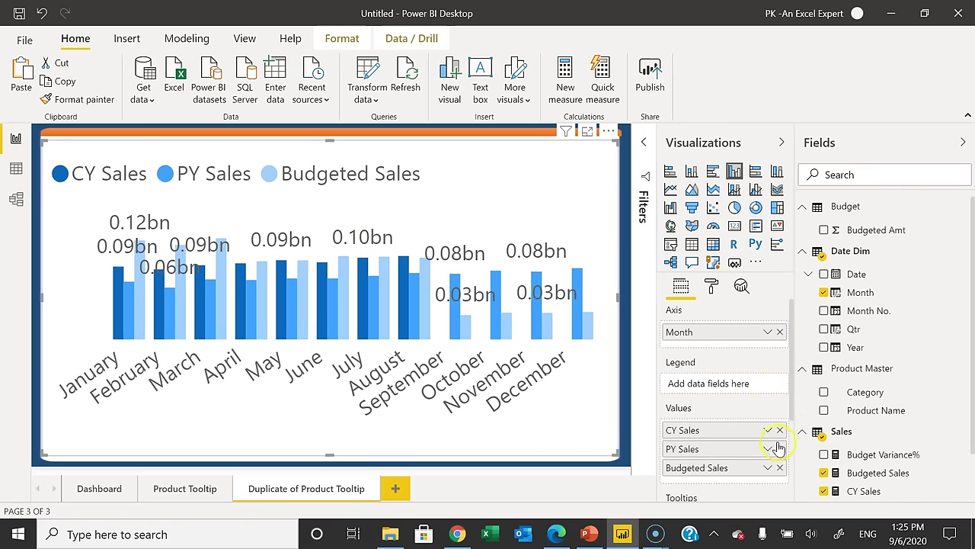
pyautogui.click(779, 430)
pyautogui.click(780, 431)
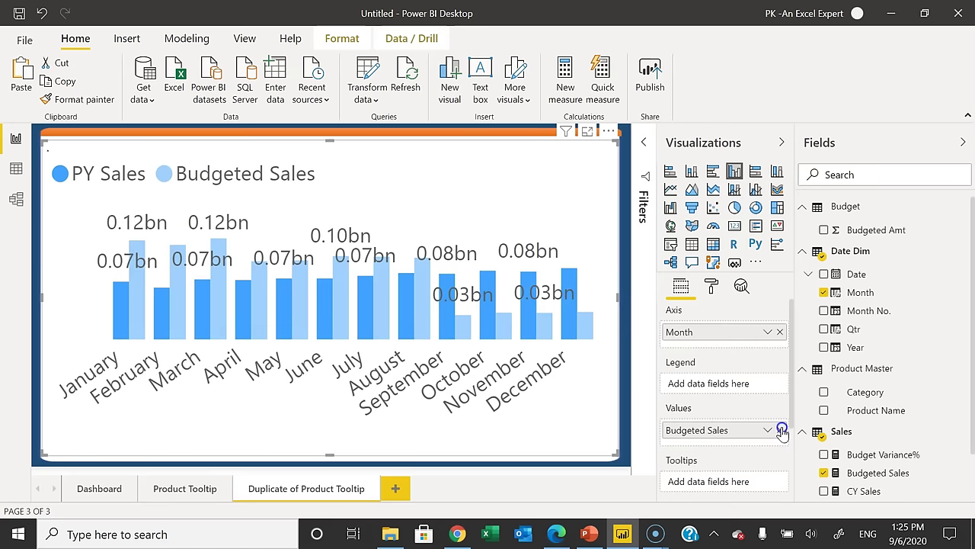
pyautogui.moveTo(811, 455); pyautogui.dragTo(743, 446)
pyautogui.click(779, 431)
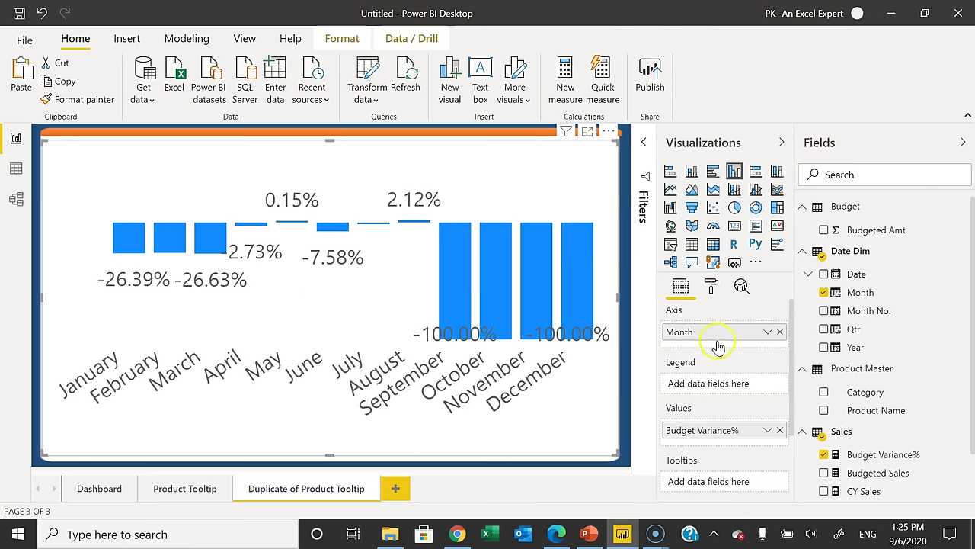
# Set the columns' default color to conditional formatting by rules, based on the Budget Variance% field
pyautogui.click(711, 285)
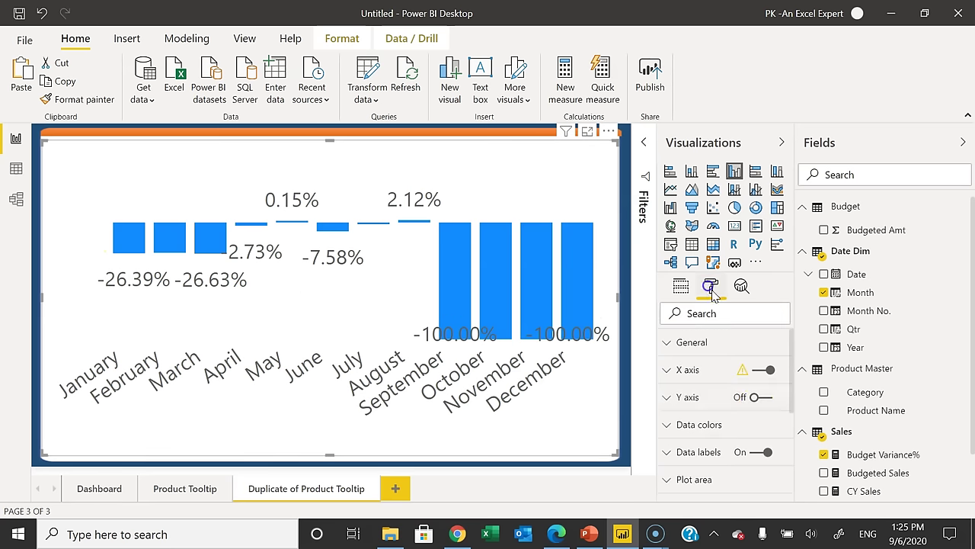
pyautogui.click(708, 424)
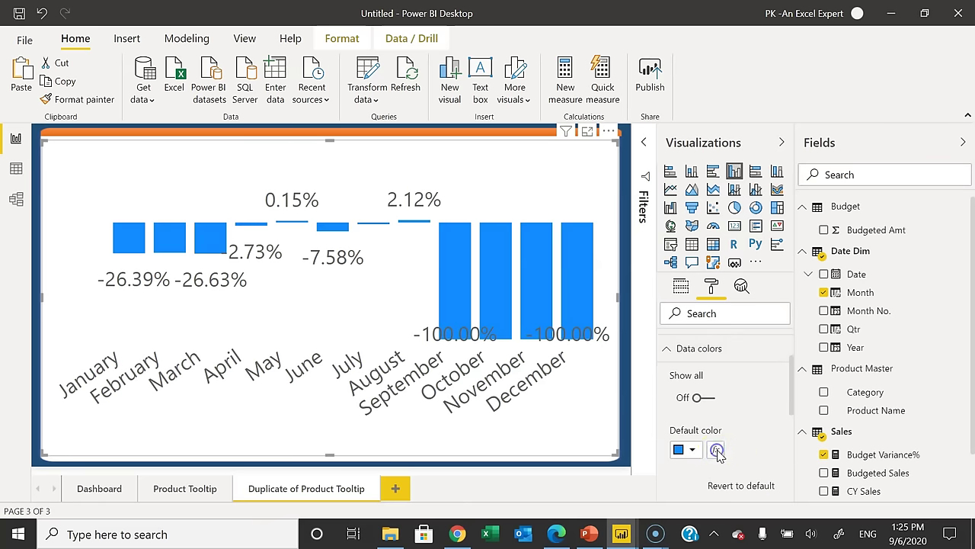
pyautogui.click(717, 451)
pyautogui.click(274, 99)
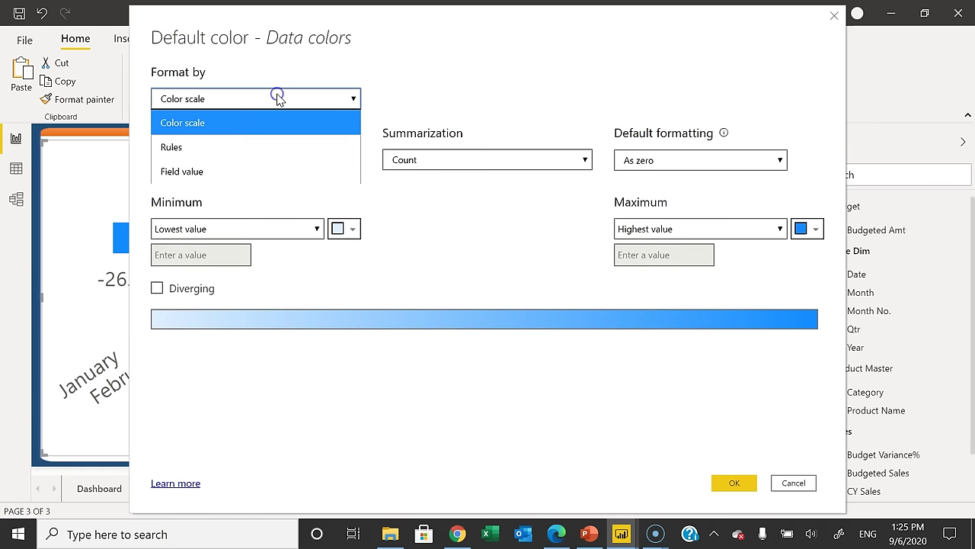
pyautogui.click(244, 146)
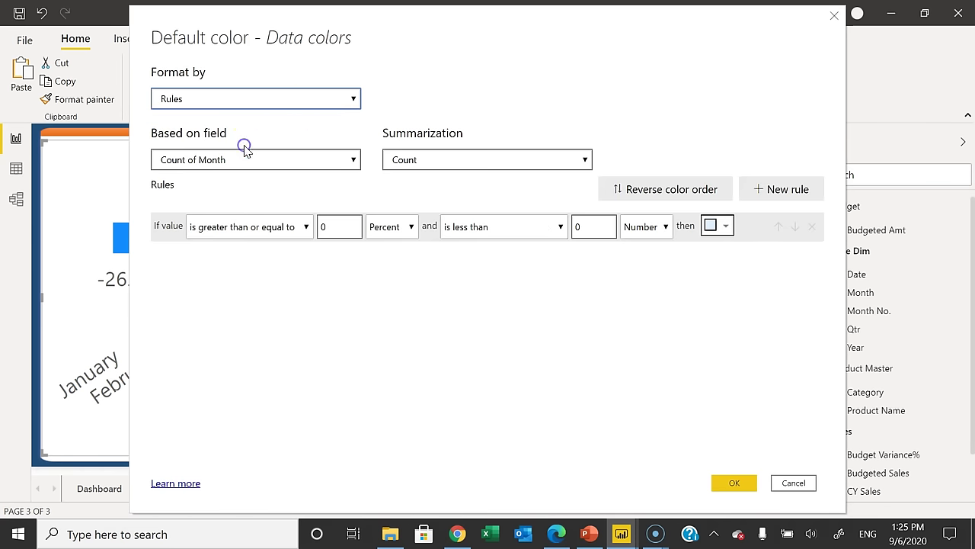
pyautogui.click(302, 160)
pyautogui.click(240, 188)
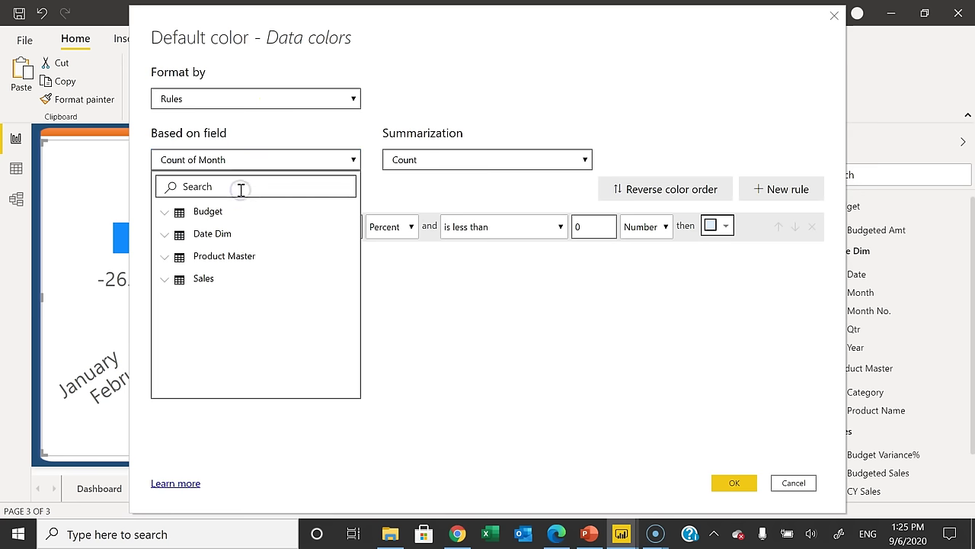
pyautogui.write('va')
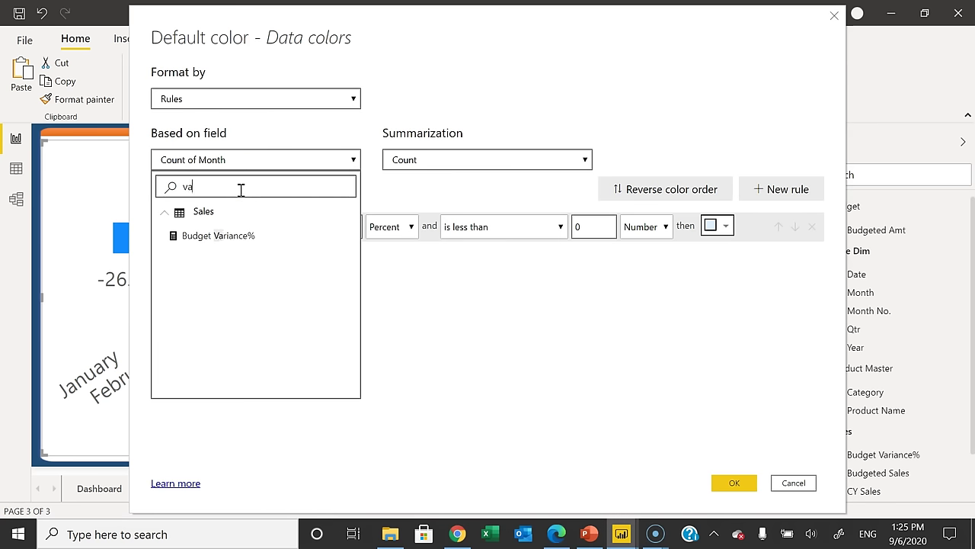
pyautogui.click(230, 236)
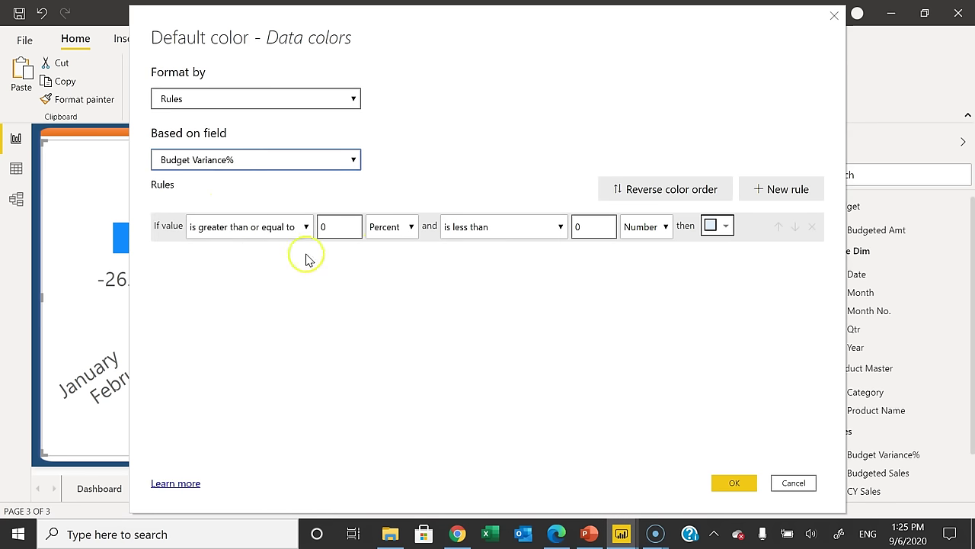
# Define the first color rule as green for values greater than or equal to 0 (Number) and less than the Maximum (Number)
pyautogui.click(293, 229)
pyautogui.click(272, 273)
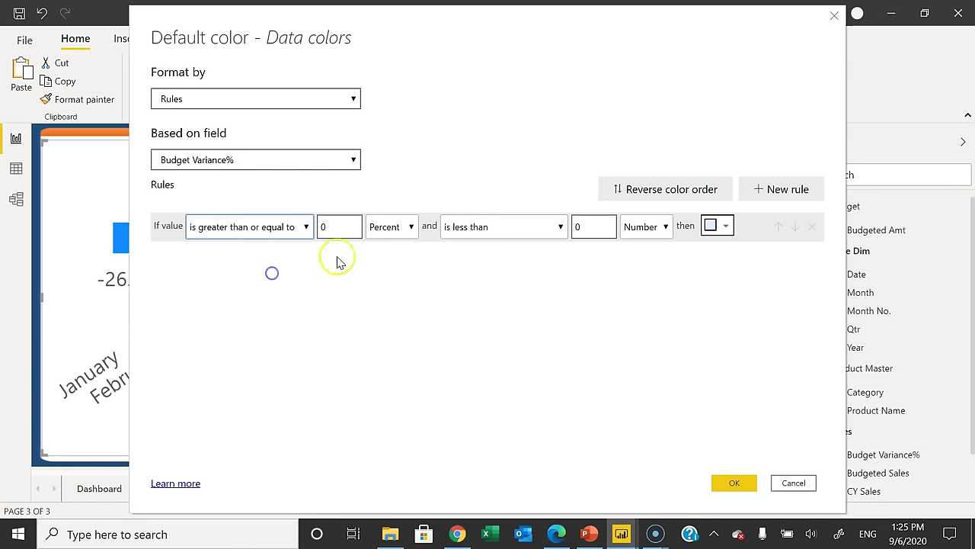
pyautogui.click(404, 227)
pyautogui.click(393, 252)
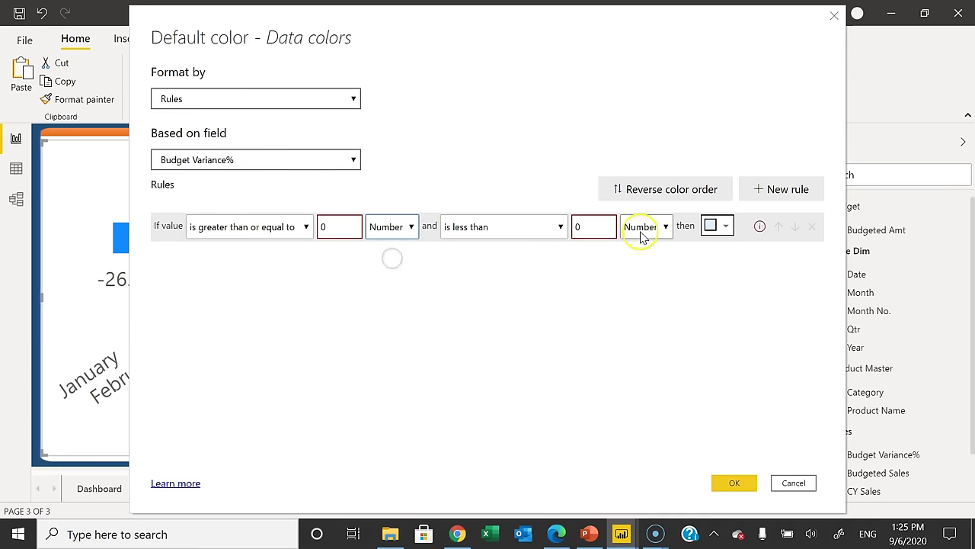
pyautogui.click(596, 228)
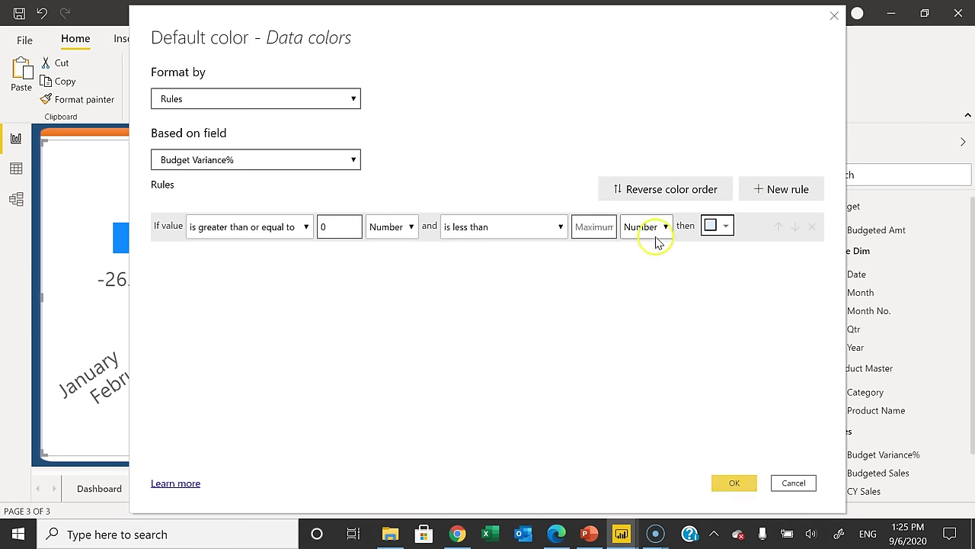
pyautogui.click(726, 227)
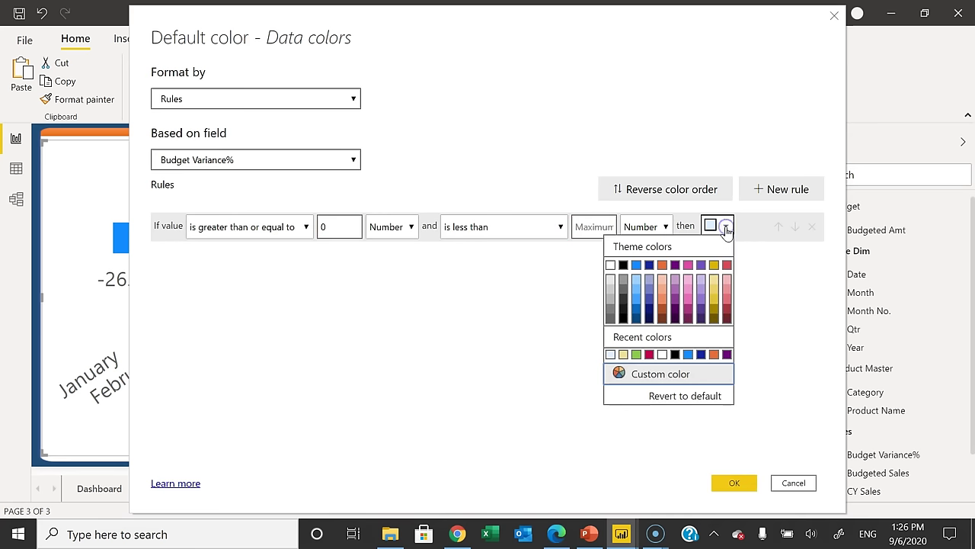
pyautogui.click(636, 355)
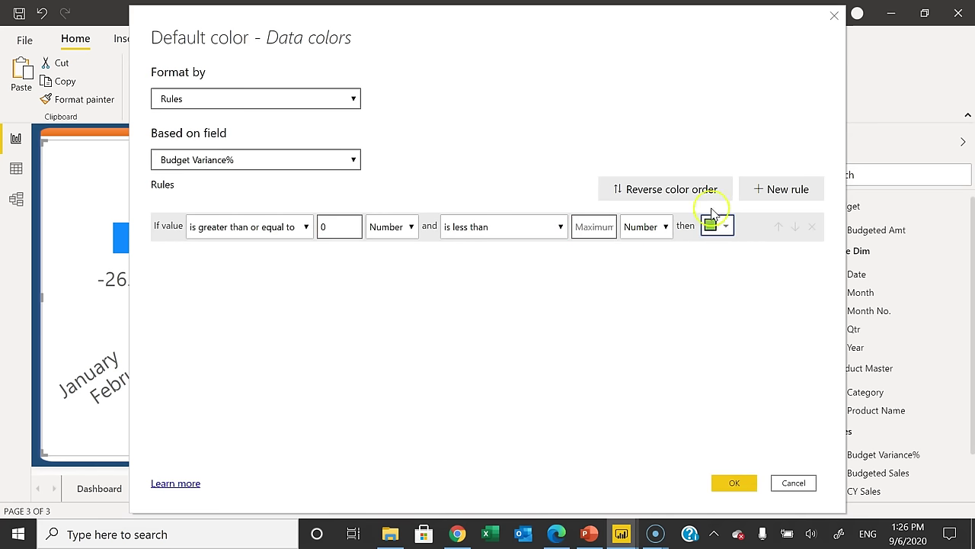
# Add a second rule coloring values from the Minimum up to less than 0 (Number) crimson, and apply the color rules
pyautogui.click(774, 189)
pyautogui.click(282, 257)
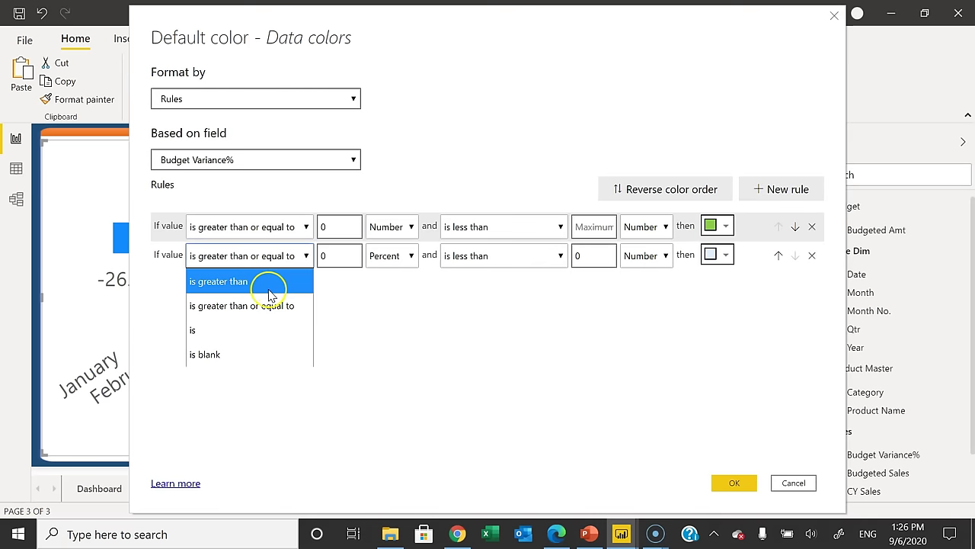
pyautogui.click(266, 305)
pyautogui.click(335, 255)
pyautogui.press('BackSpace')
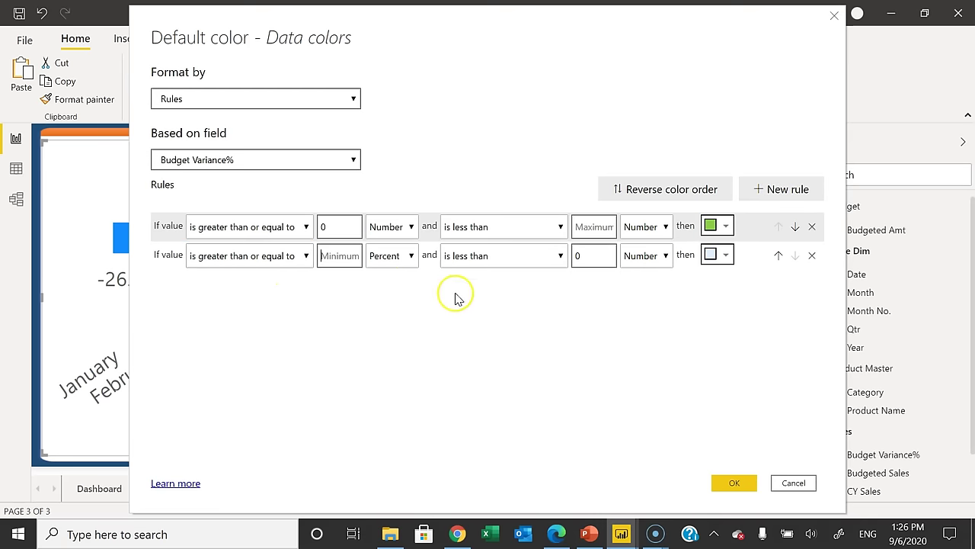
pyautogui.click(393, 256)
pyautogui.click(388, 280)
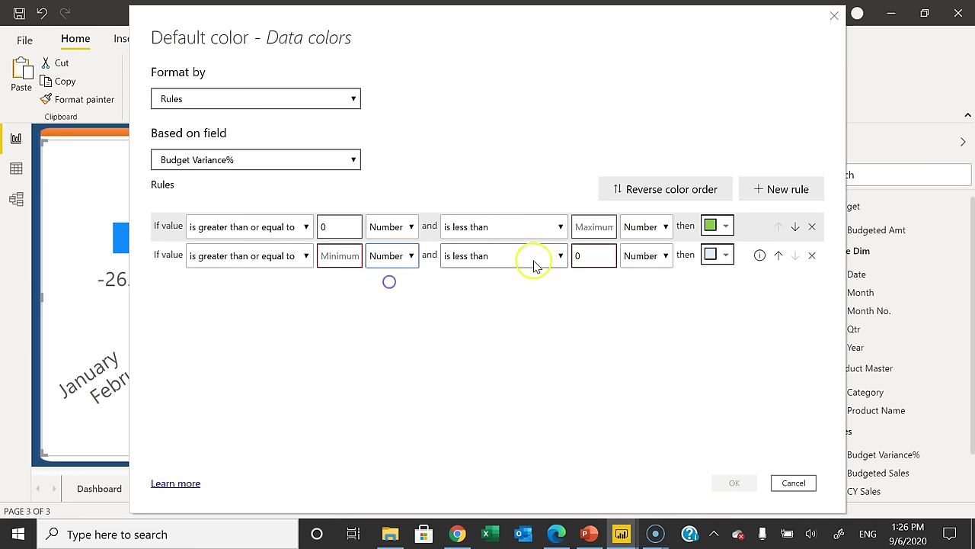
pyautogui.click(716, 255)
pyautogui.click(649, 384)
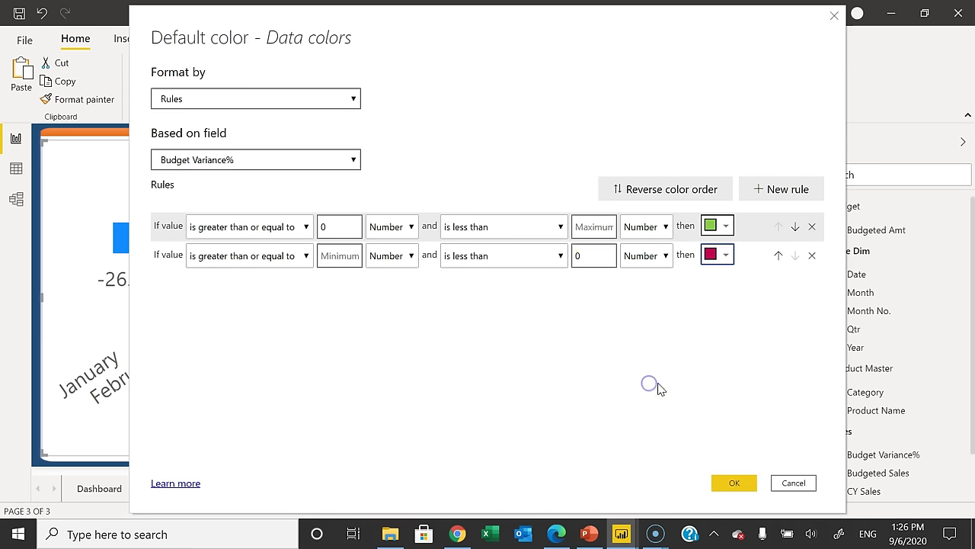
pyautogui.click(741, 482)
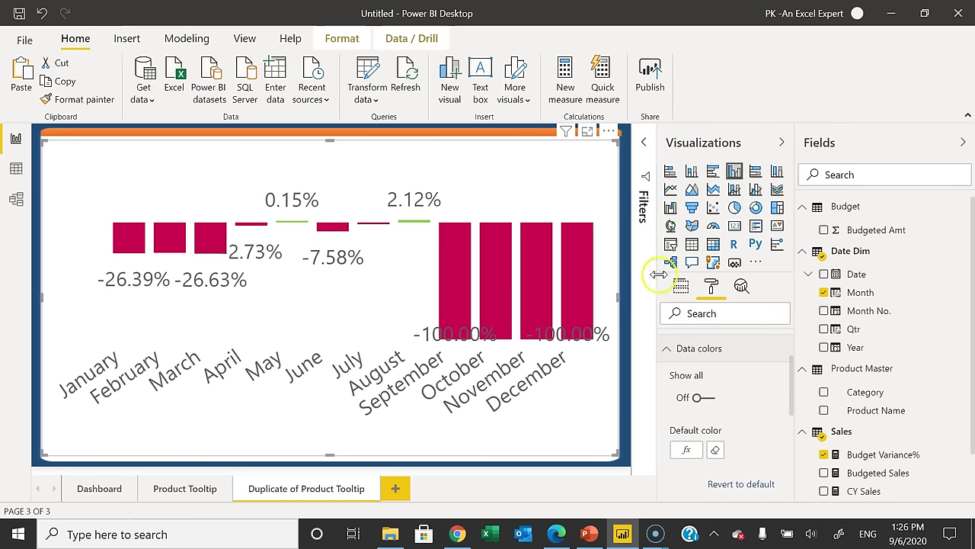
# Rename the duplicated tooltip page as Trend Tooltip
pyautogui.doubleClick(325, 490)
pyautogui.click(339, 488)
pyautogui.write('Trend')
pyautogui.write(' Tooltip')
pyautogui.press('BackSpace')
pyautogui.write('ltip')
pyautogui.press('Return')
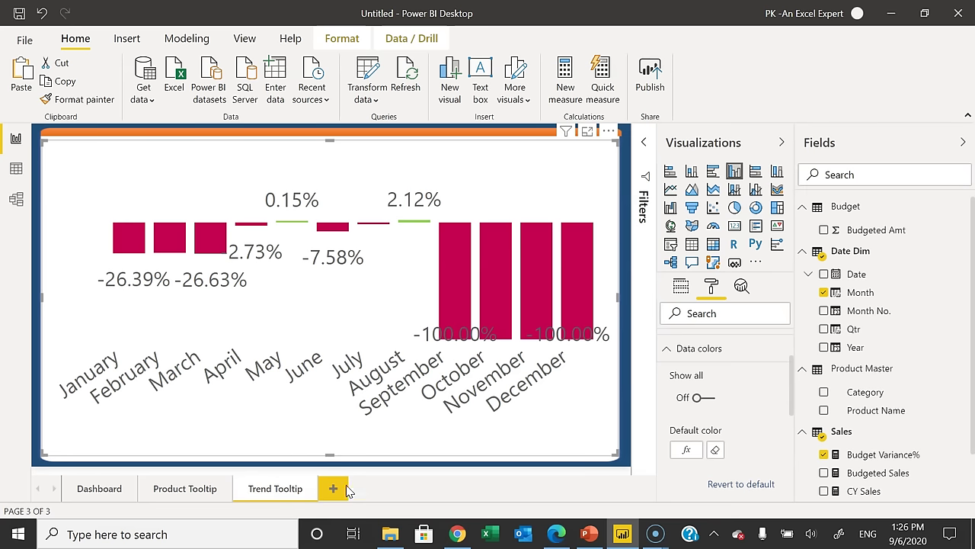
# Assign the Trend Tooltip page as the report page tooltip of the Dashboard's YoY Sales Growth% Vs CY Sales by Product scatter chart
pyautogui.click(97, 492)
pyautogui.click(328, 223)
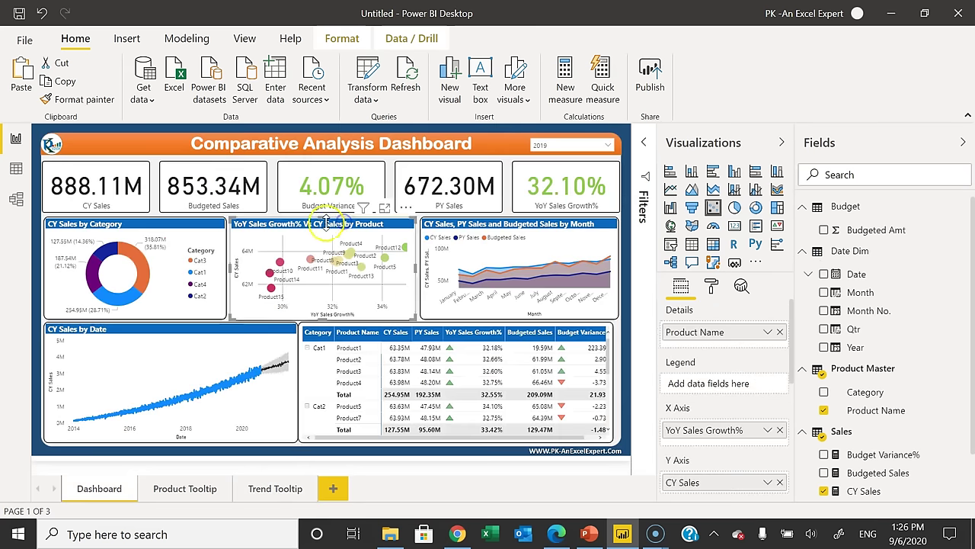
pyautogui.click(714, 288)
pyautogui.scroll(-10, 727, 464)
pyautogui.click(694, 461)
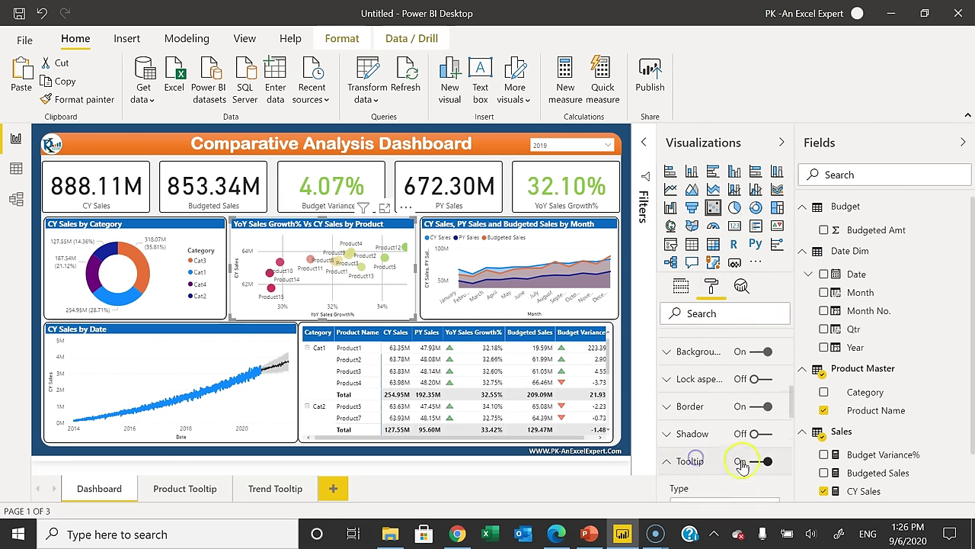
pyautogui.scroll(-2, 735, 463)
pyautogui.click(726, 401)
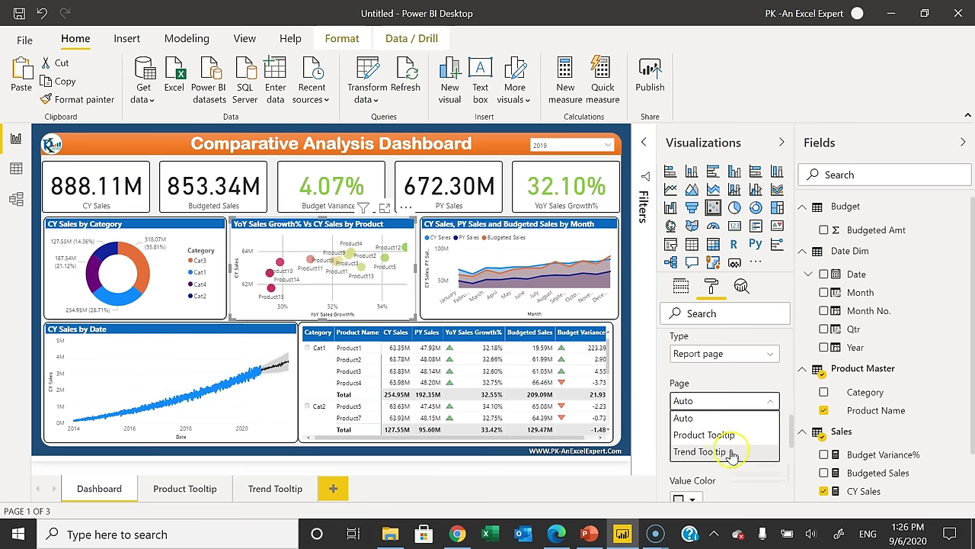
pyautogui.click(720, 452)
pyautogui.moveTo(284, 265)
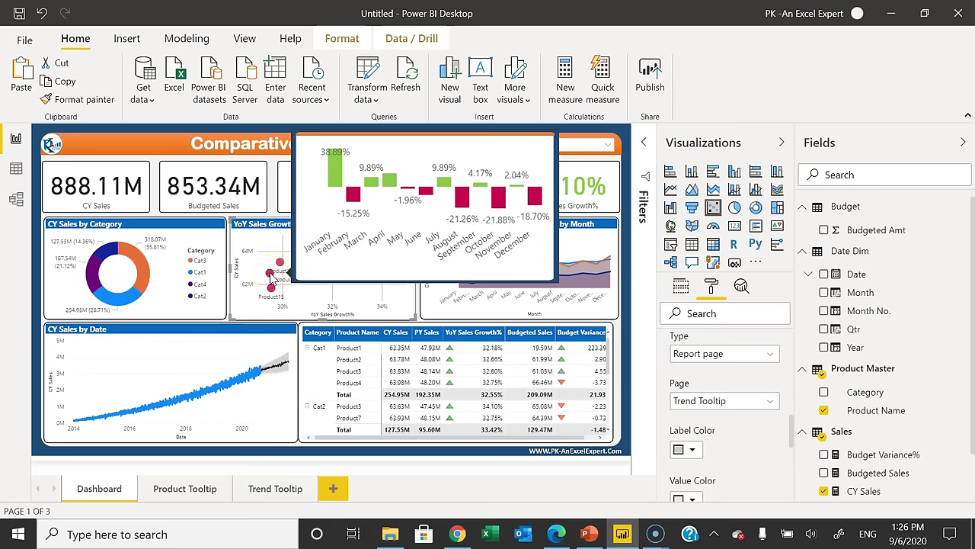
# Turn on the title of the Trend Tooltip page's column chart and center it
pyautogui.click(270, 491)
pyautogui.click(609, 163)
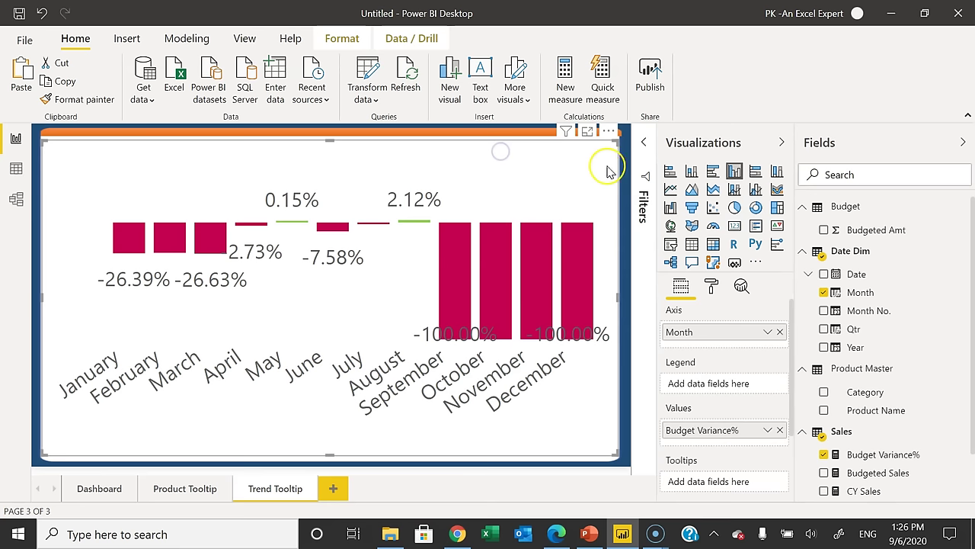
pyautogui.click(710, 295)
pyautogui.scroll(-5, 734, 433)
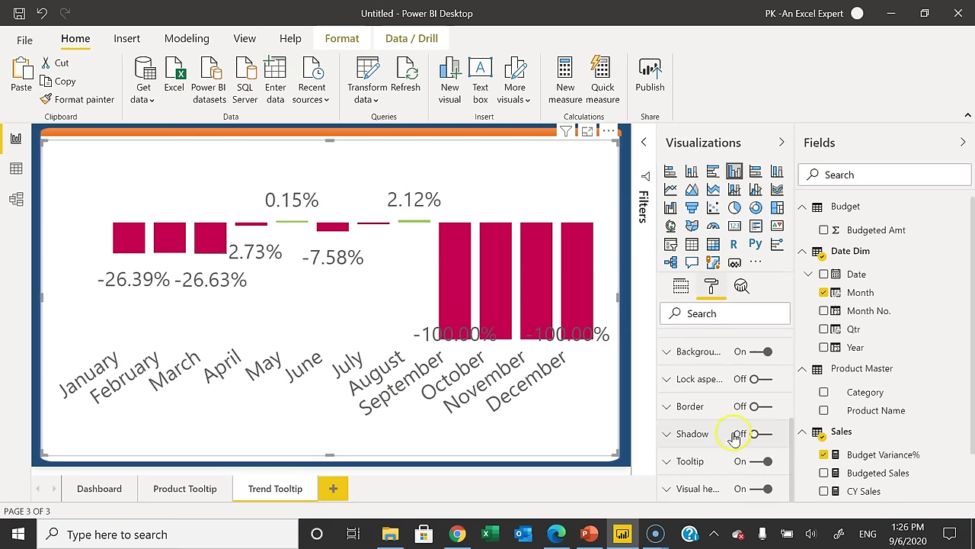
pyautogui.scroll(2, 708, 430)
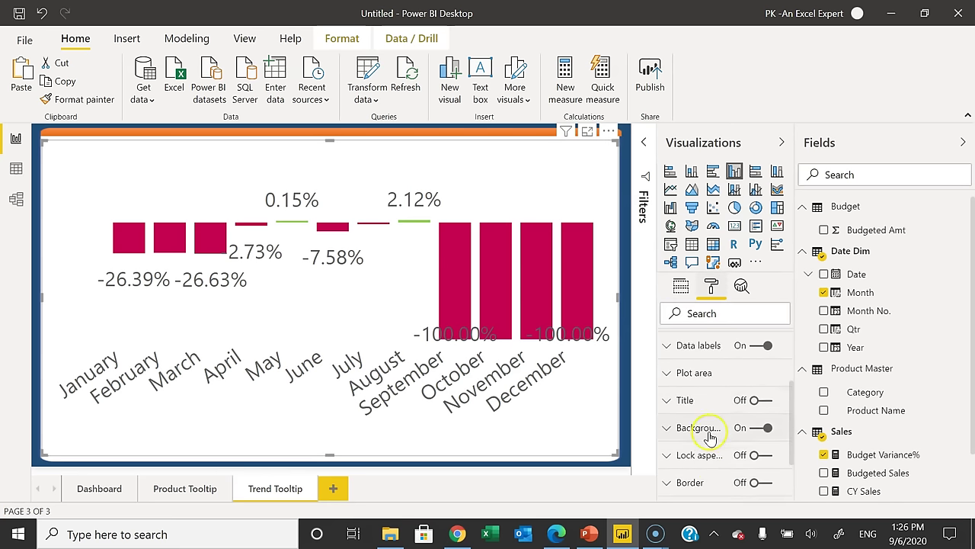
pyautogui.click(688, 400)
pyautogui.click(760, 399)
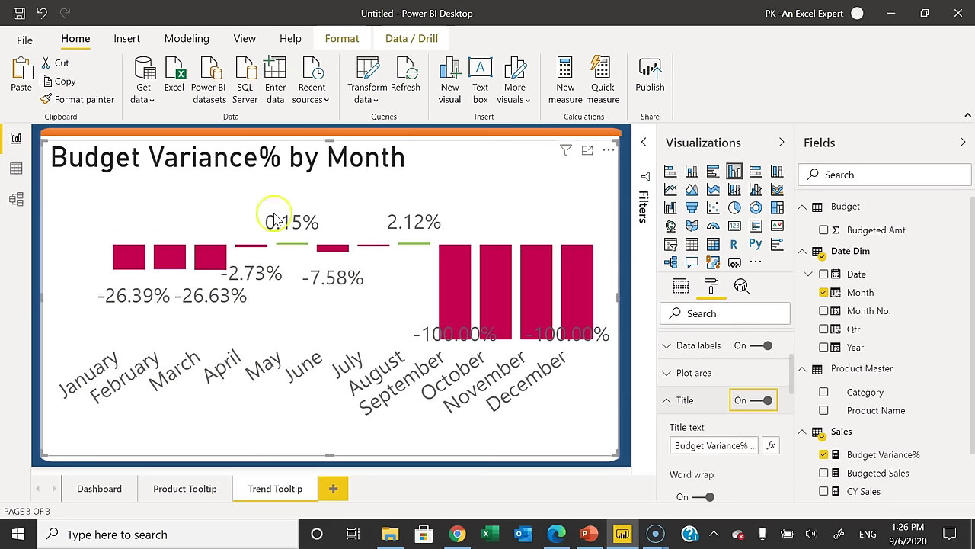
pyautogui.scroll(-2, 775, 446)
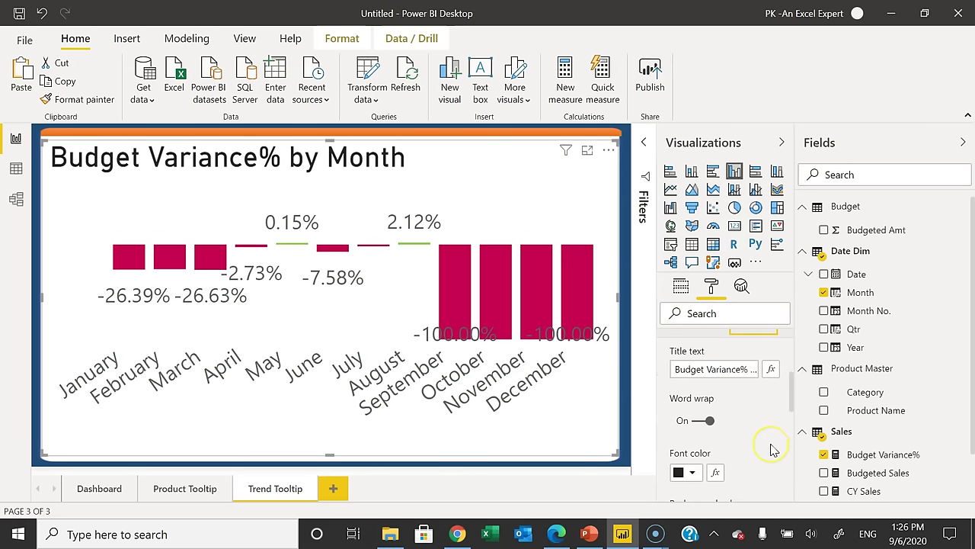
pyautogui.scroll(-2, 774, 450)
pyautogui.scroll(-2, 766, 458)
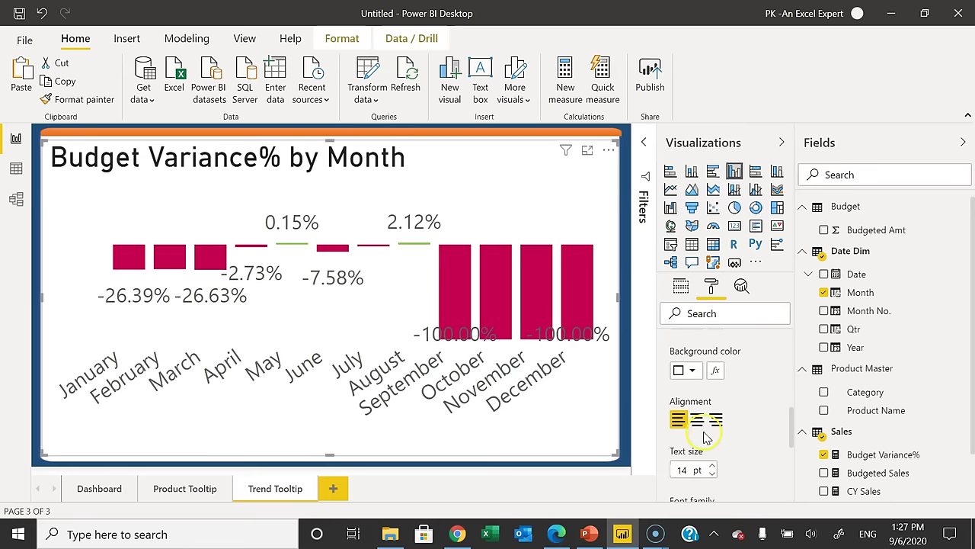
pyautogui.click(701, 423)
pyautogui.scroll(-4, 743, 449)
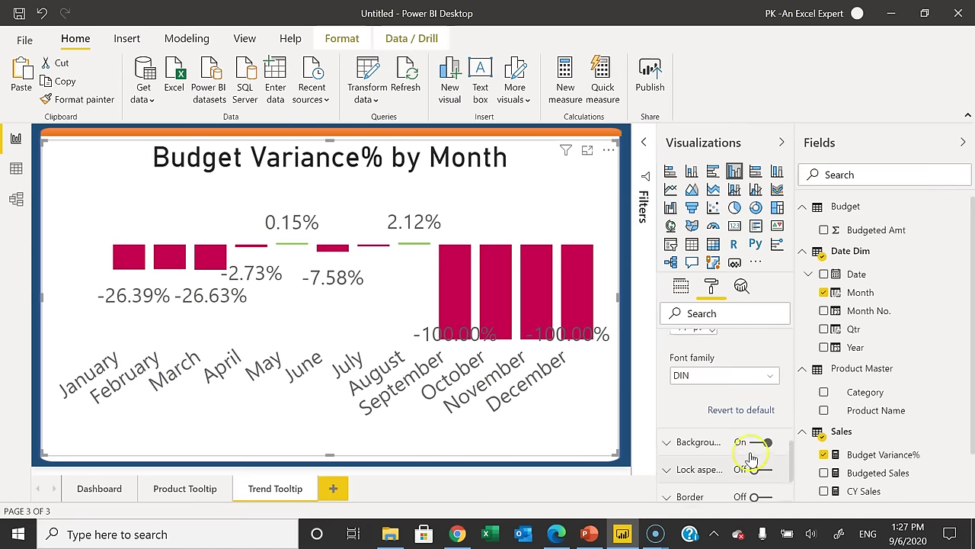
# Reduce the column chart title's text size and collapse the Visualizations pane
pyautogui.scroll(2, 727, 427)
pyautogui.click(712, 397)
pyautogui.click(713, 397)
pyautogui.click(713, 397)
pyautogui.click(712, 397)
pyautogui.click(779, 142)
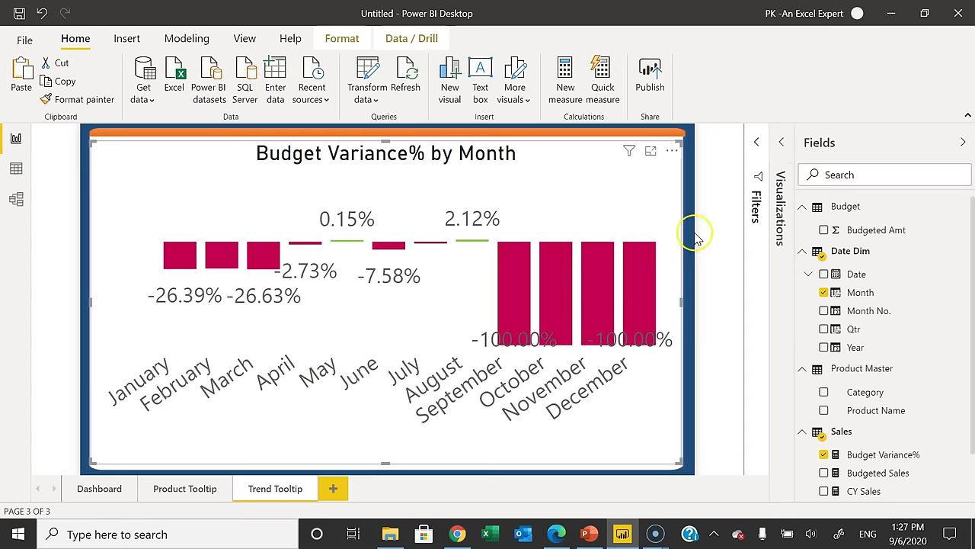
pyautogui.click(708, 231)
# Check the trend tooltip on several product points of the Dashboard's scatter chart
pyautogui.click(98, 489)
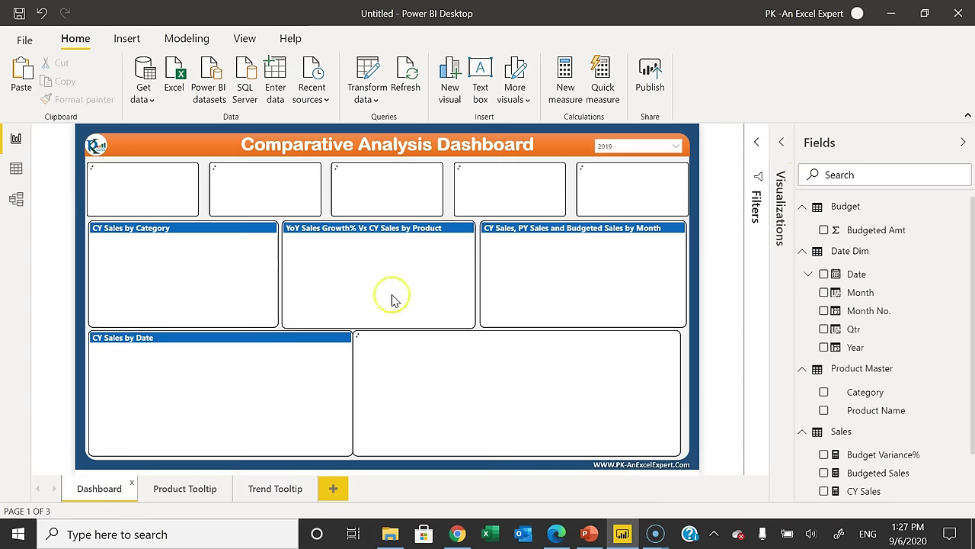
pyautogui.moveTo(410, 263)
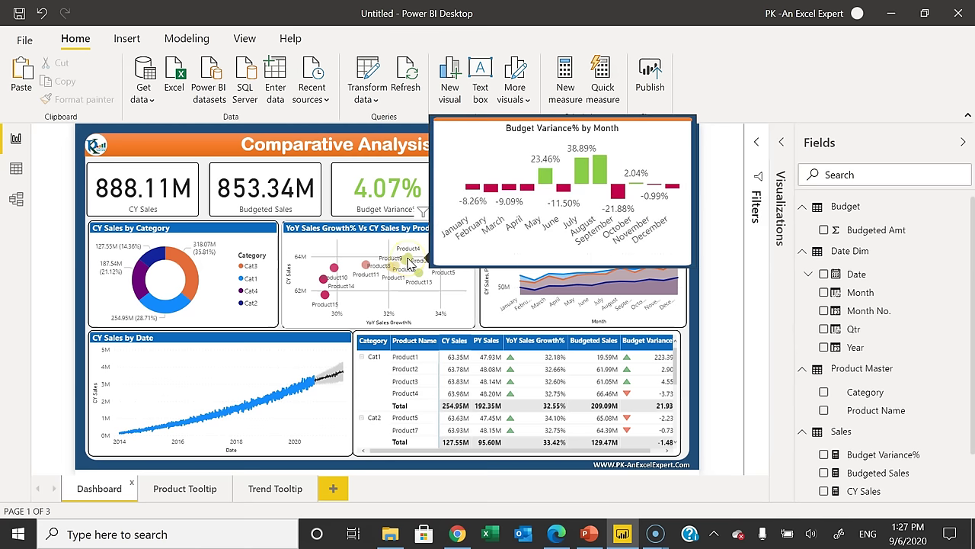
pyautogui.moveTo(335, 268)
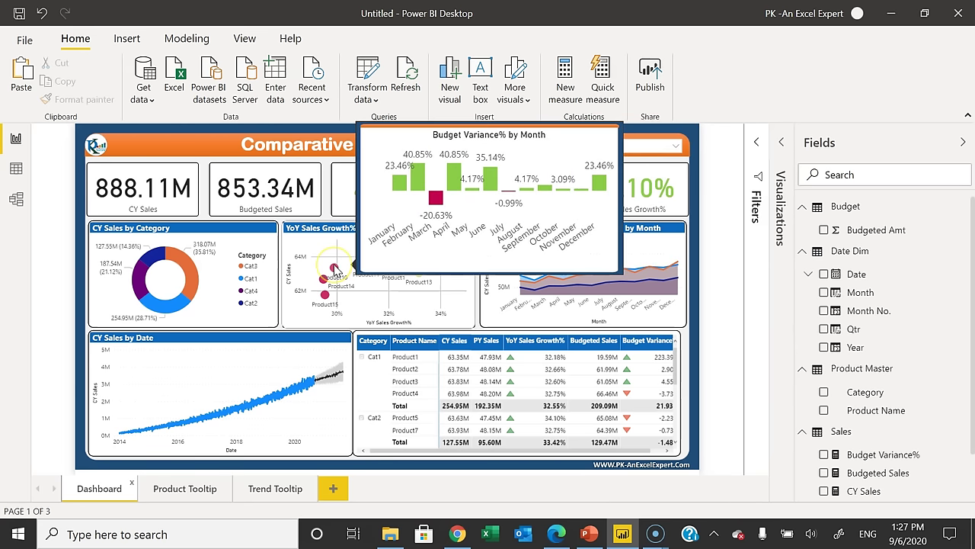
# Nudge the Dashboard's matrix slightly to the right and turn on its report page tooltip using the Trend Tooltip page
pyautogui.click(681, 345)
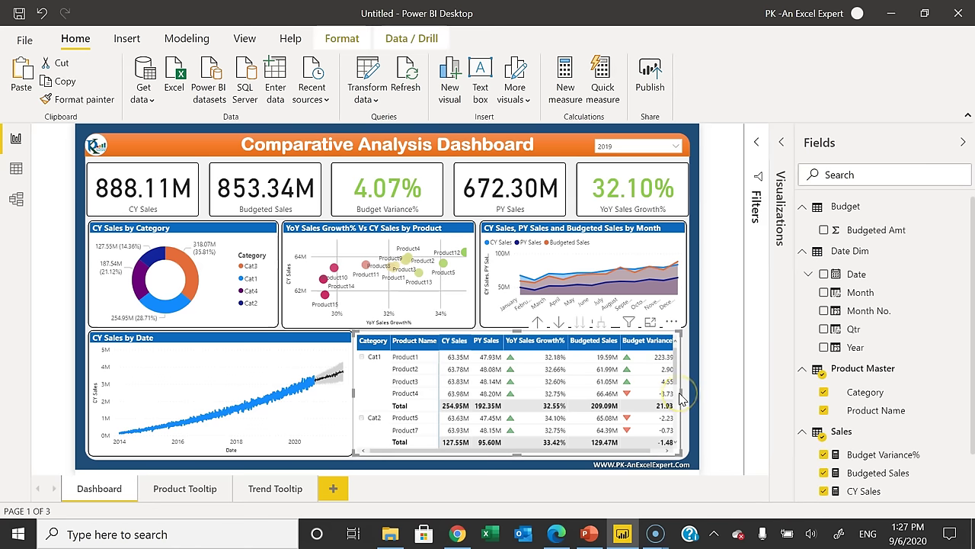
pyautogui.moveTo(680, 397); pyautogui.dragTo(682, 400)
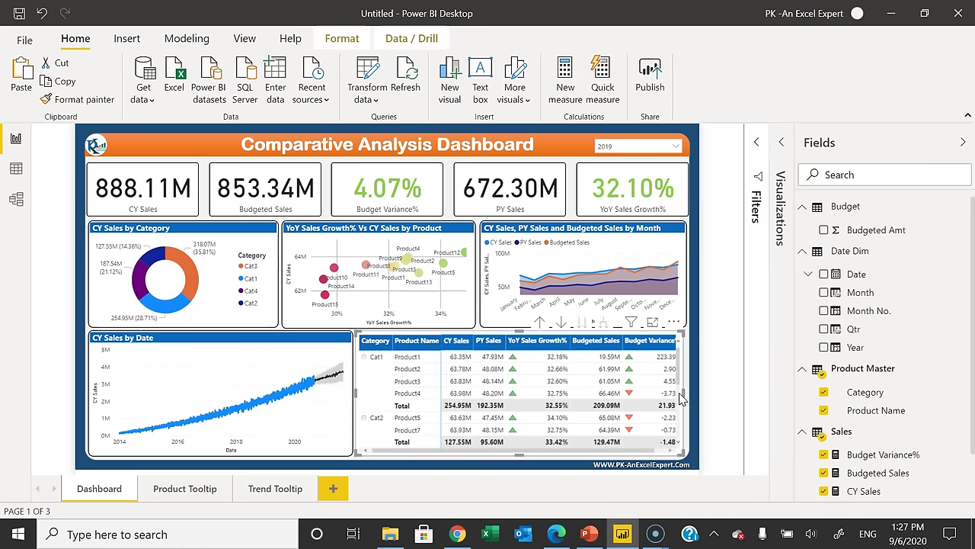
pyautogui.click(789, 143)
pyautogui.click(710, 283)
pyautogui.scroll(-5, 732, 331)
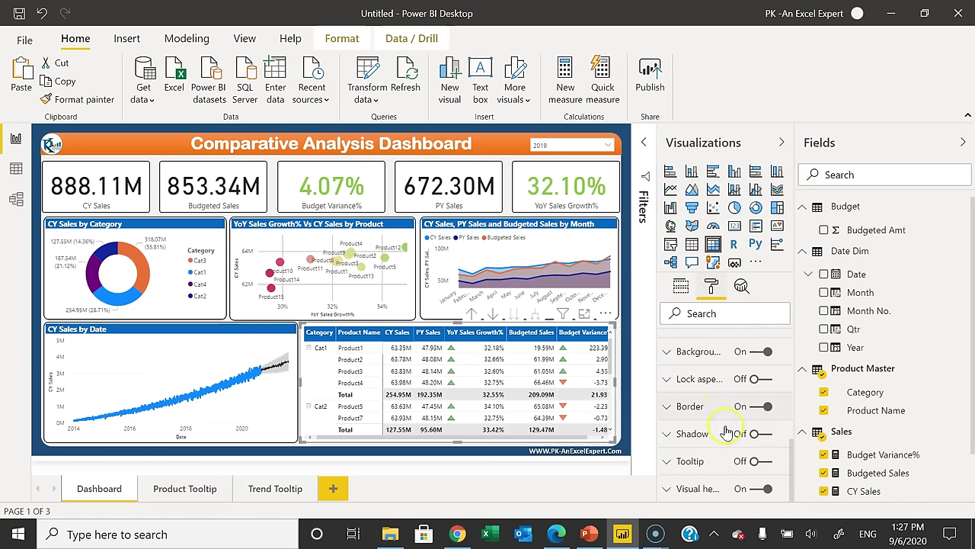
pyautogui.click(705, 457)
pyautogui.scroll(1, 755, 406)
pyautogui.click(762, 385)
pyautogui.scroll(-1, 736, 434)
pyautogui.click(721, 401)
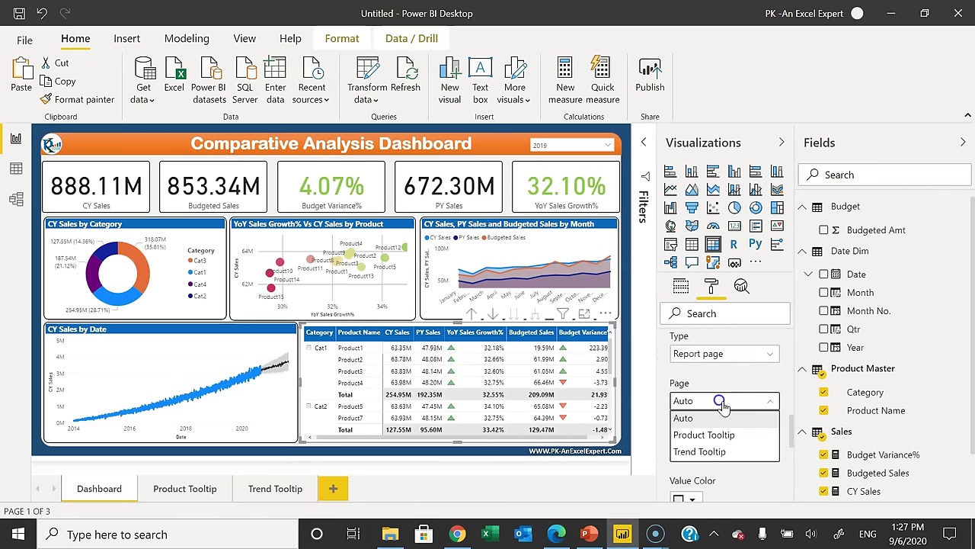
pyautogui.click(721, 450)
pyautogui.moveTo(397, 369)
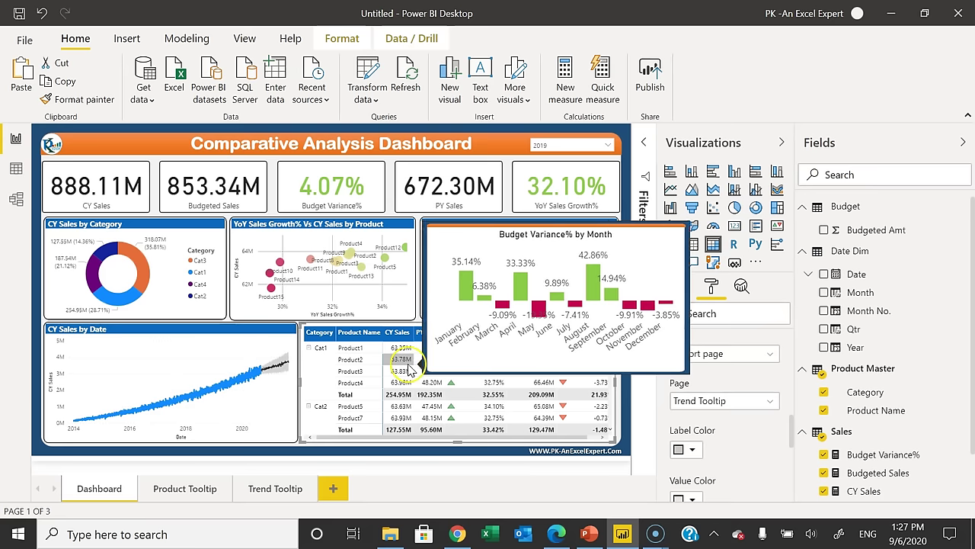
pyautogui.moveTo(541, 338)
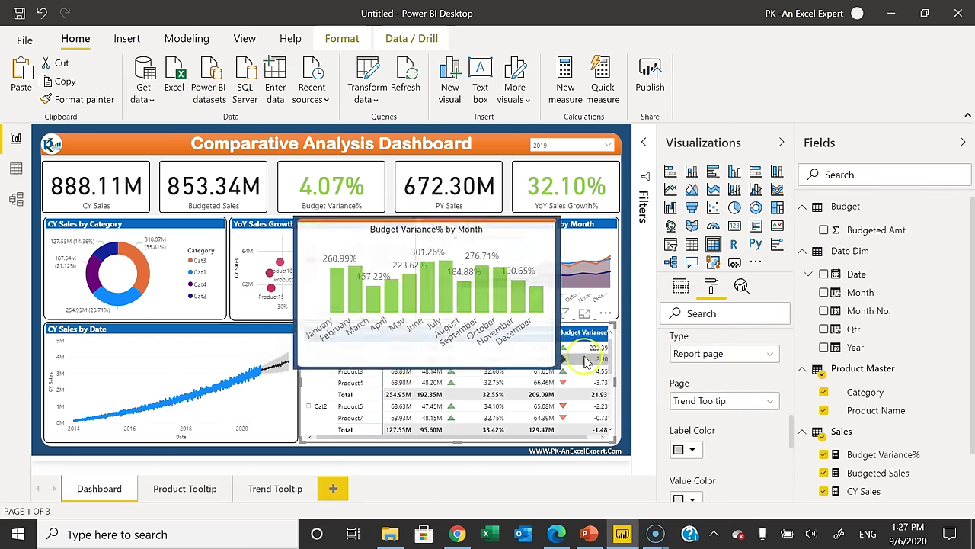
# Collapse the matrix to the category level and collapse the Visualizations and Fields panes
pyautogui.click(584, 340)
pyautogui.click(778, 143)
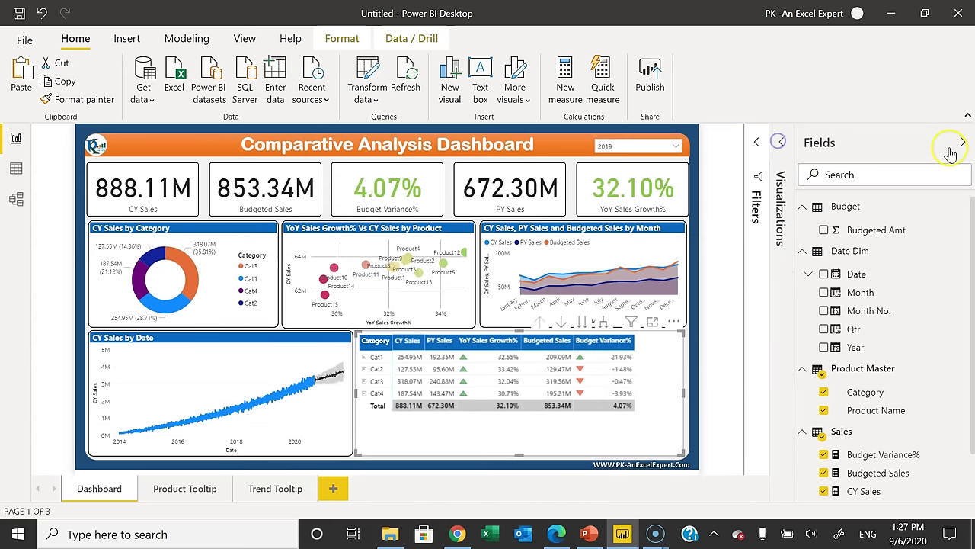
pyautogui.click(962, 143)
# Save the report as a Power BI file named Comparative Analysis Dashboard - New in the OneDrive Attachments folder
pyautogui.click(29, 39)
pyautogui.click(80, 139)
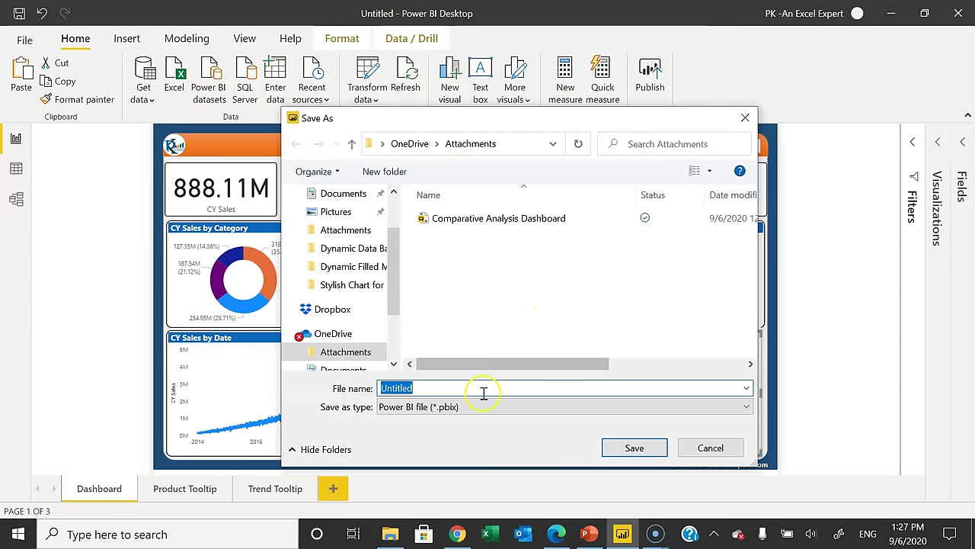
pyautogui.click(446, 388)
pyautogui.click(518, 218)
pyautogui.click(555, 383)
pyautogui.click(551, 381)
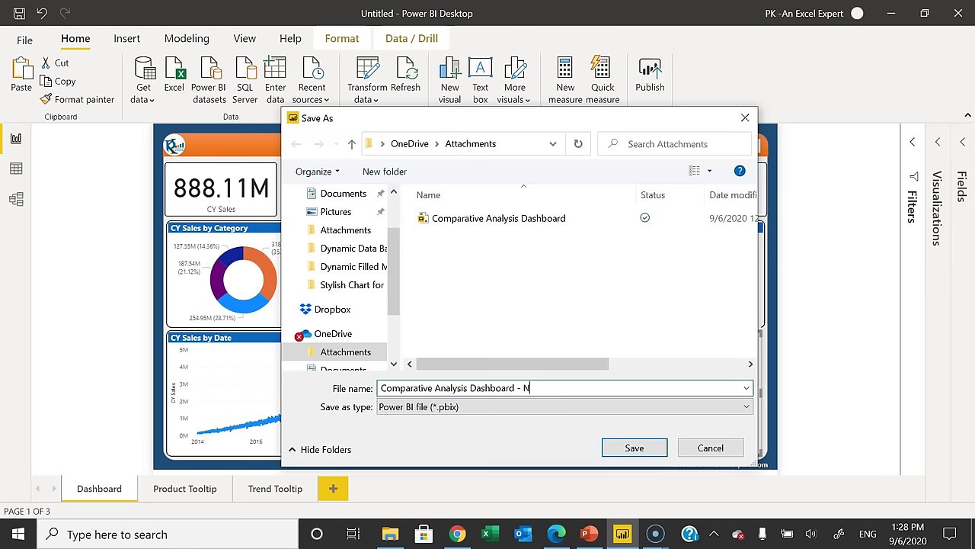
pyautogui.click(652, 451)
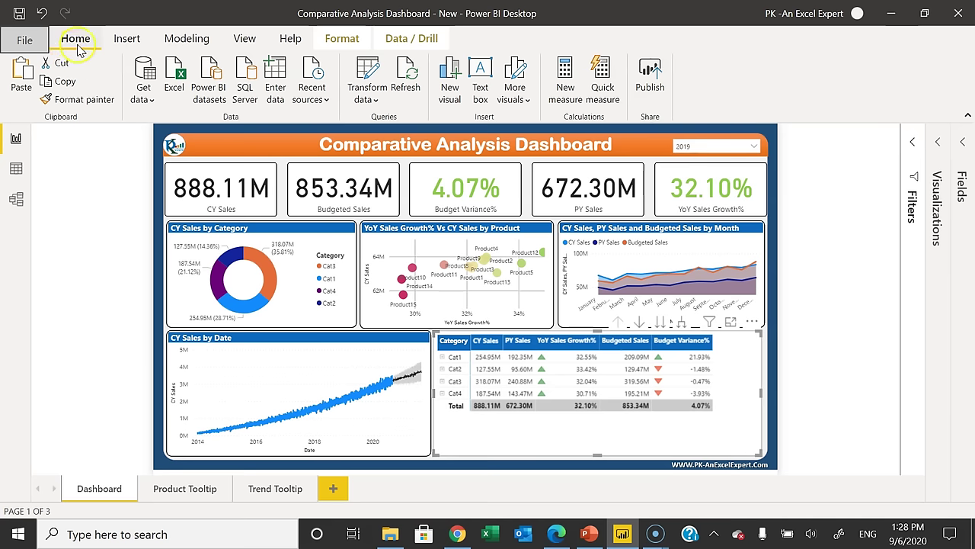
# Publish the report to My workspace in Power BI, saving the pending changes
pyautogui.click(649, 72)
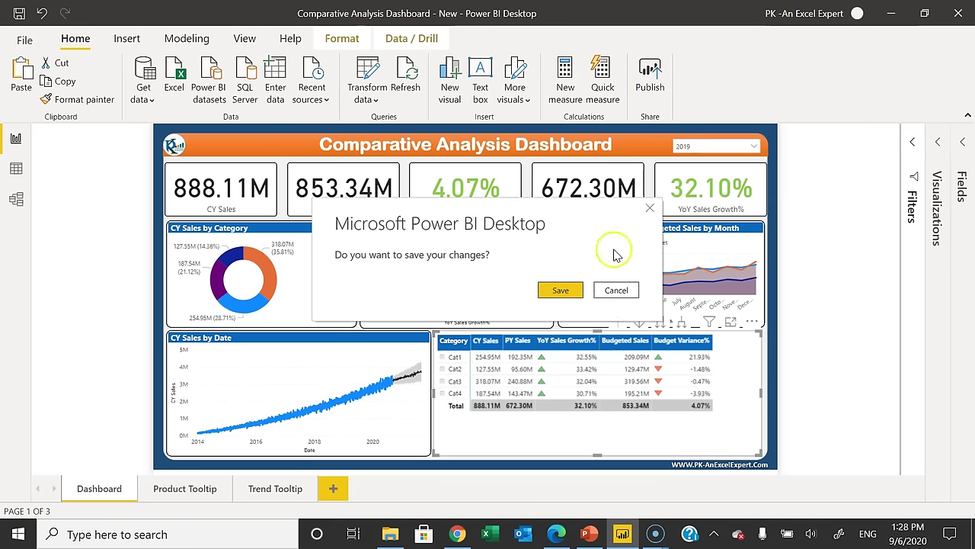
pyautogui.click(562, 290)
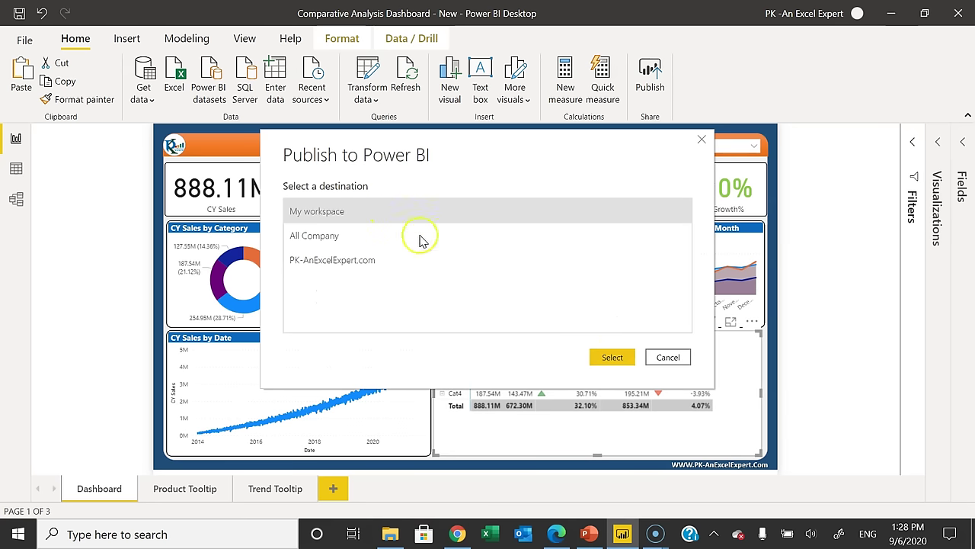
pyautogui.click(623, 359)
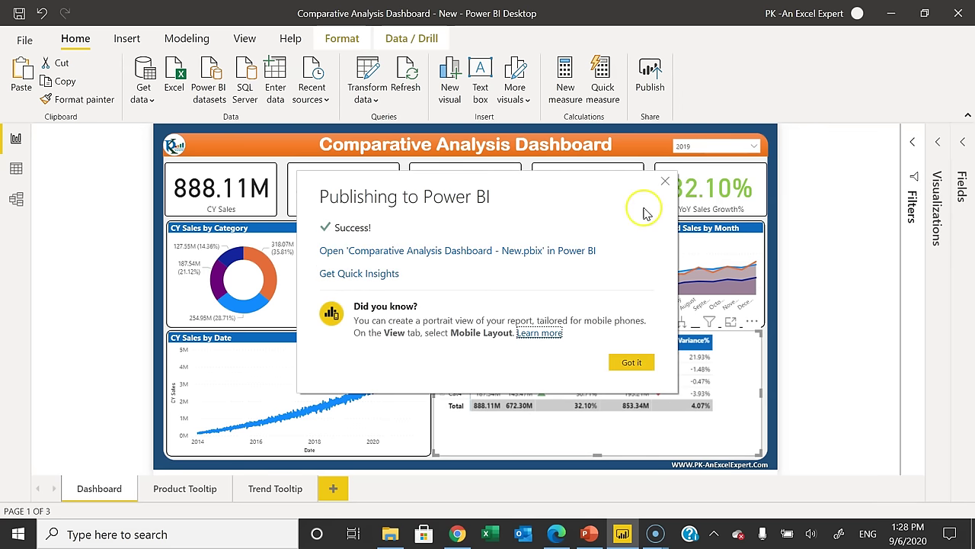
# Open the published report in the Power BI service and check the tooltips on the category donut chart and the matrix
pyautogui.click(482, 256)
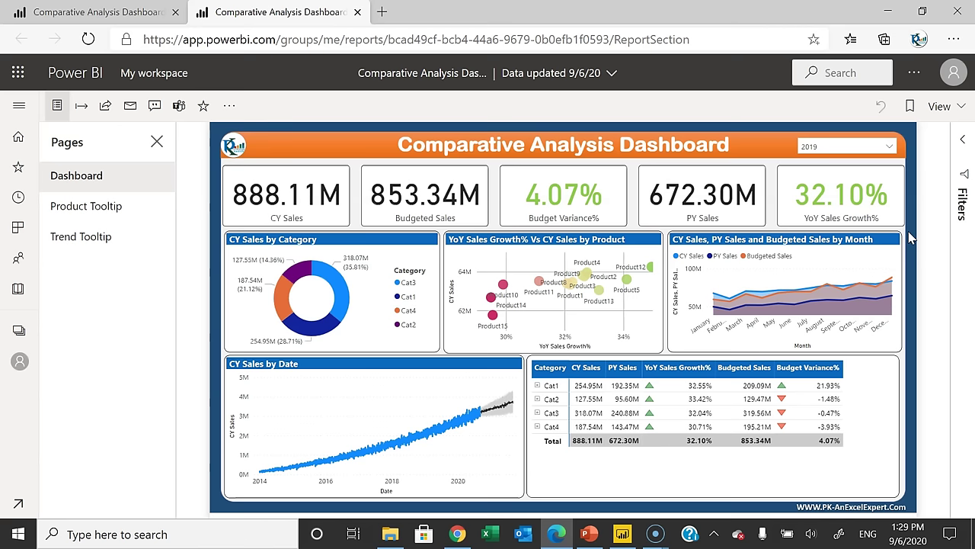
pyautogui.moveTo(341, 295)
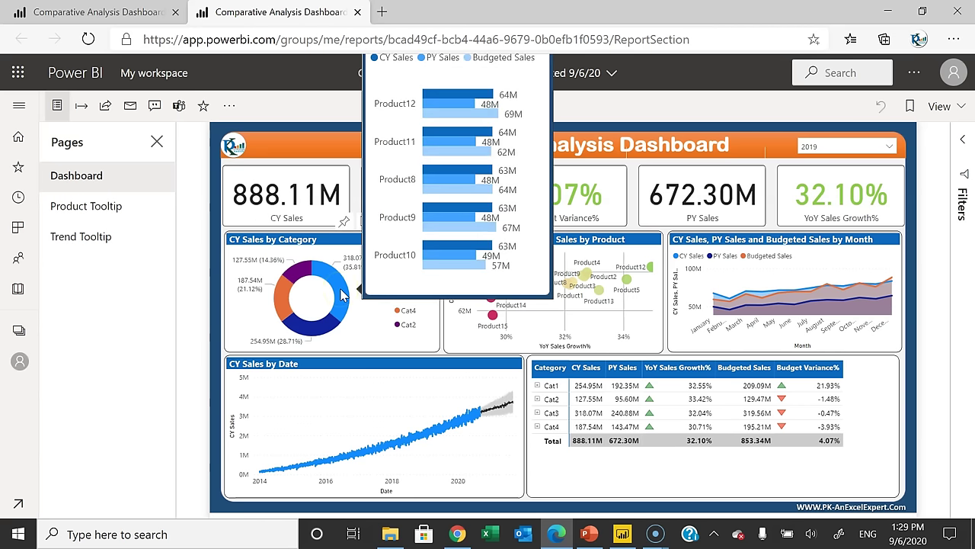
pyautogui.moveTo(859, 394)
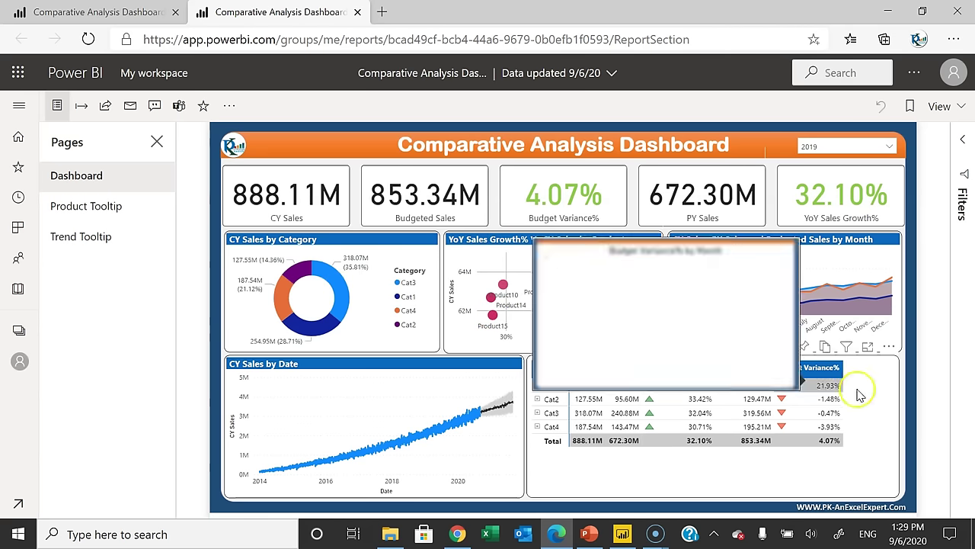